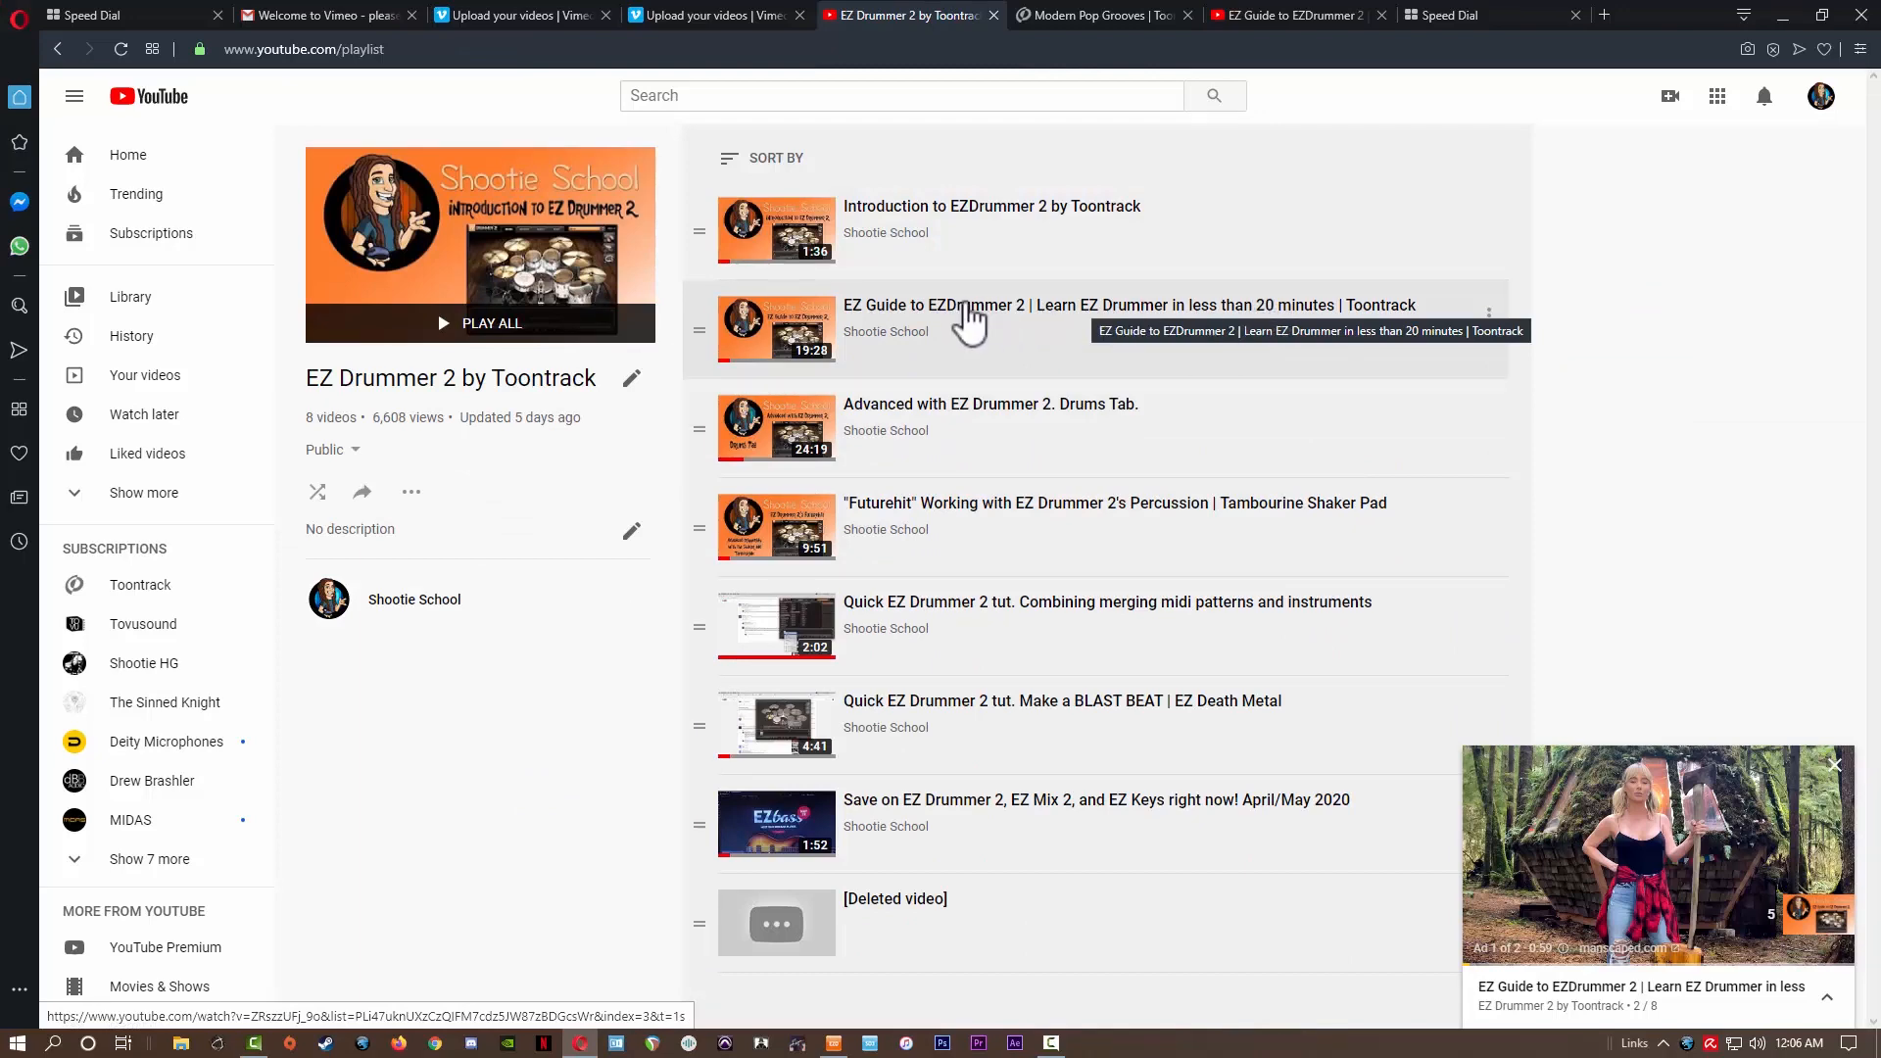
Step: Read the viewer comments on the EZ Guide to EZDrummer 2 video and browse the Shootie School channel page
{"action": "left_click", "coordinate": [976, 323]}
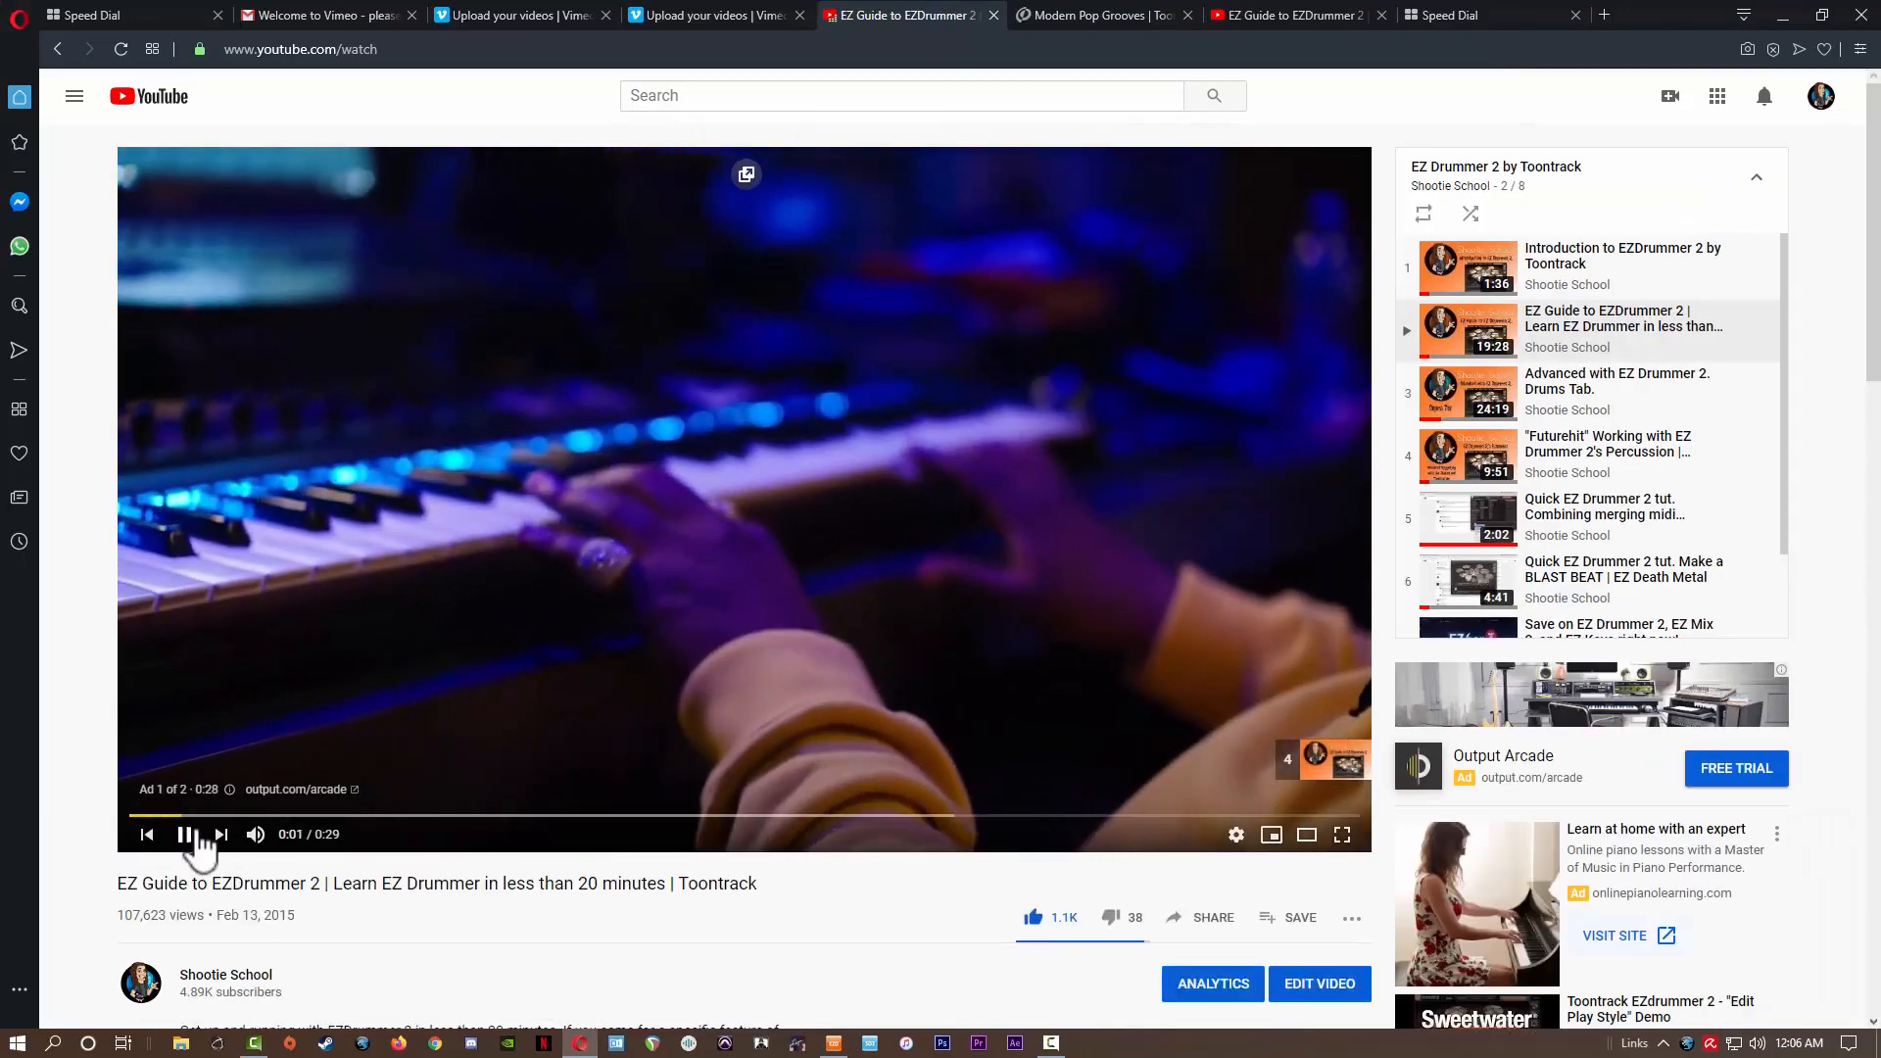
{"action": "scroll", "coordinate": [557, 858], "scroll_direction": "down", "scroll_amount": 15}
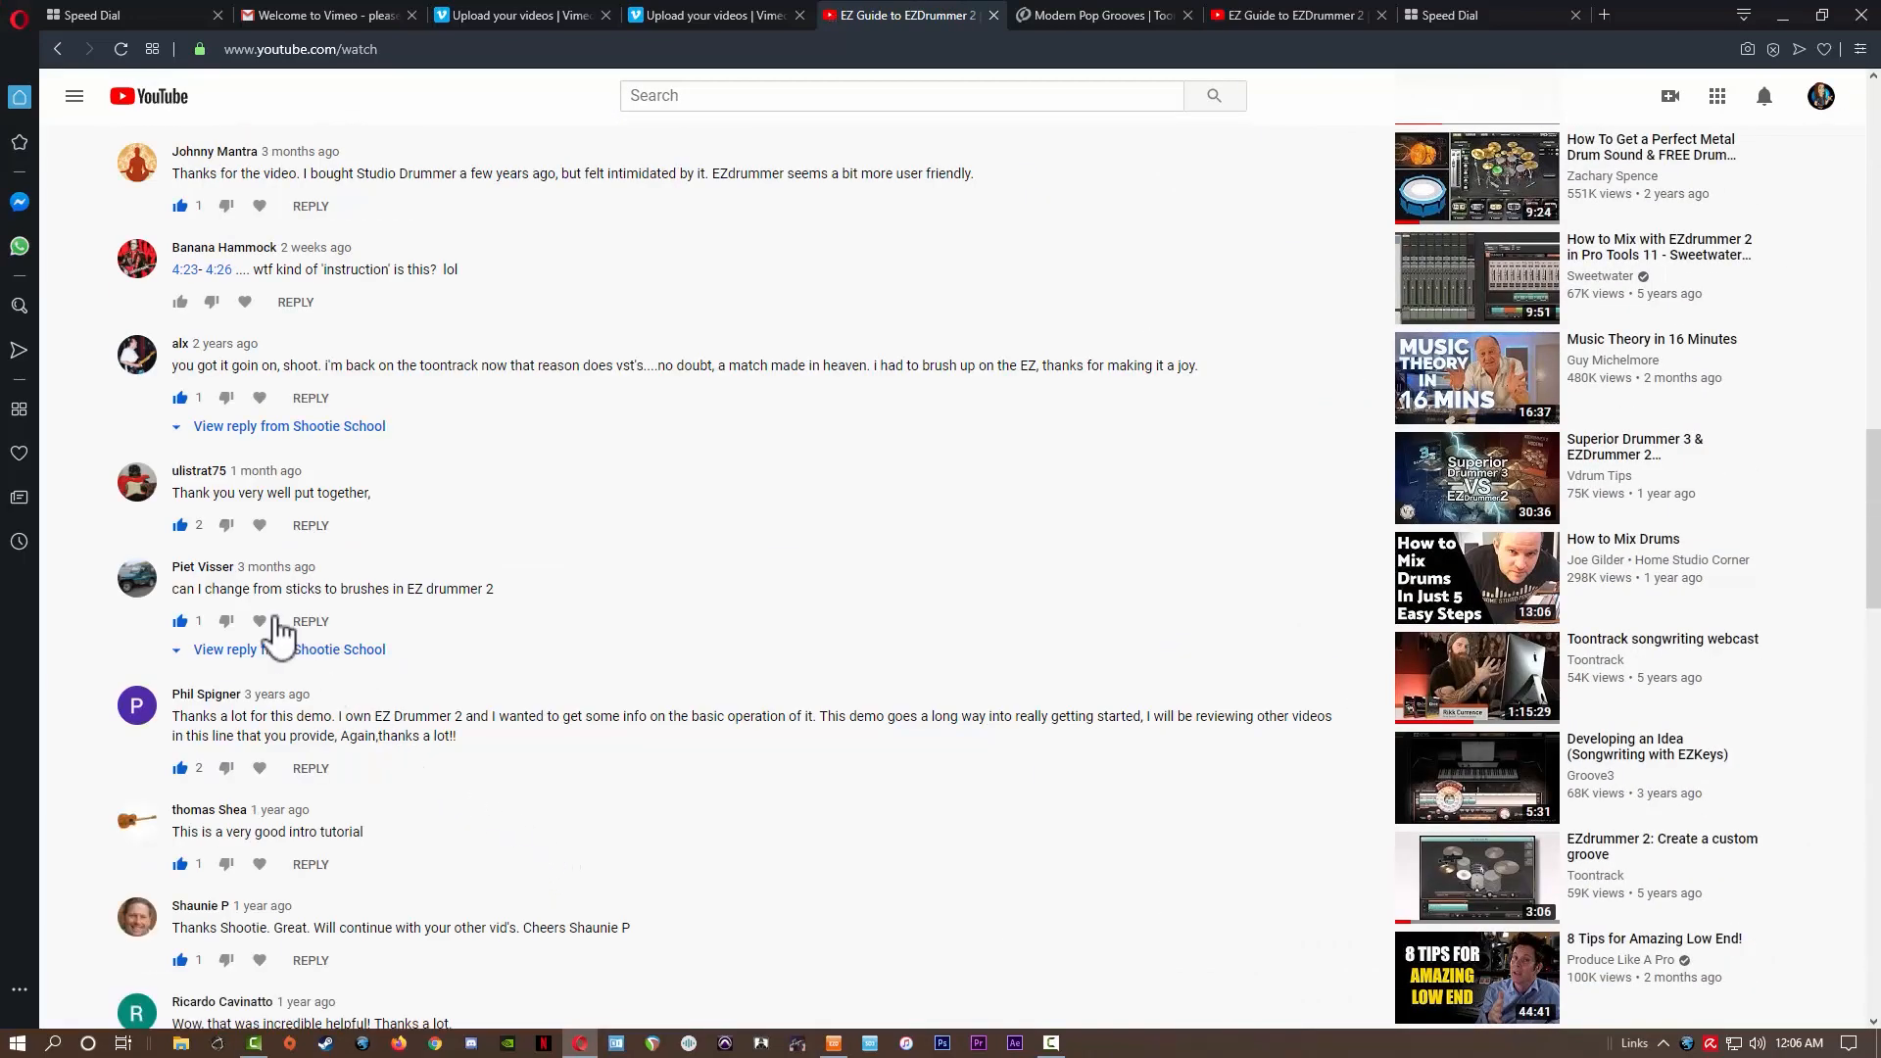
{"action": "left_click_drag", "start_coordinate": [195, 493], "coordinate": [320, 493]}
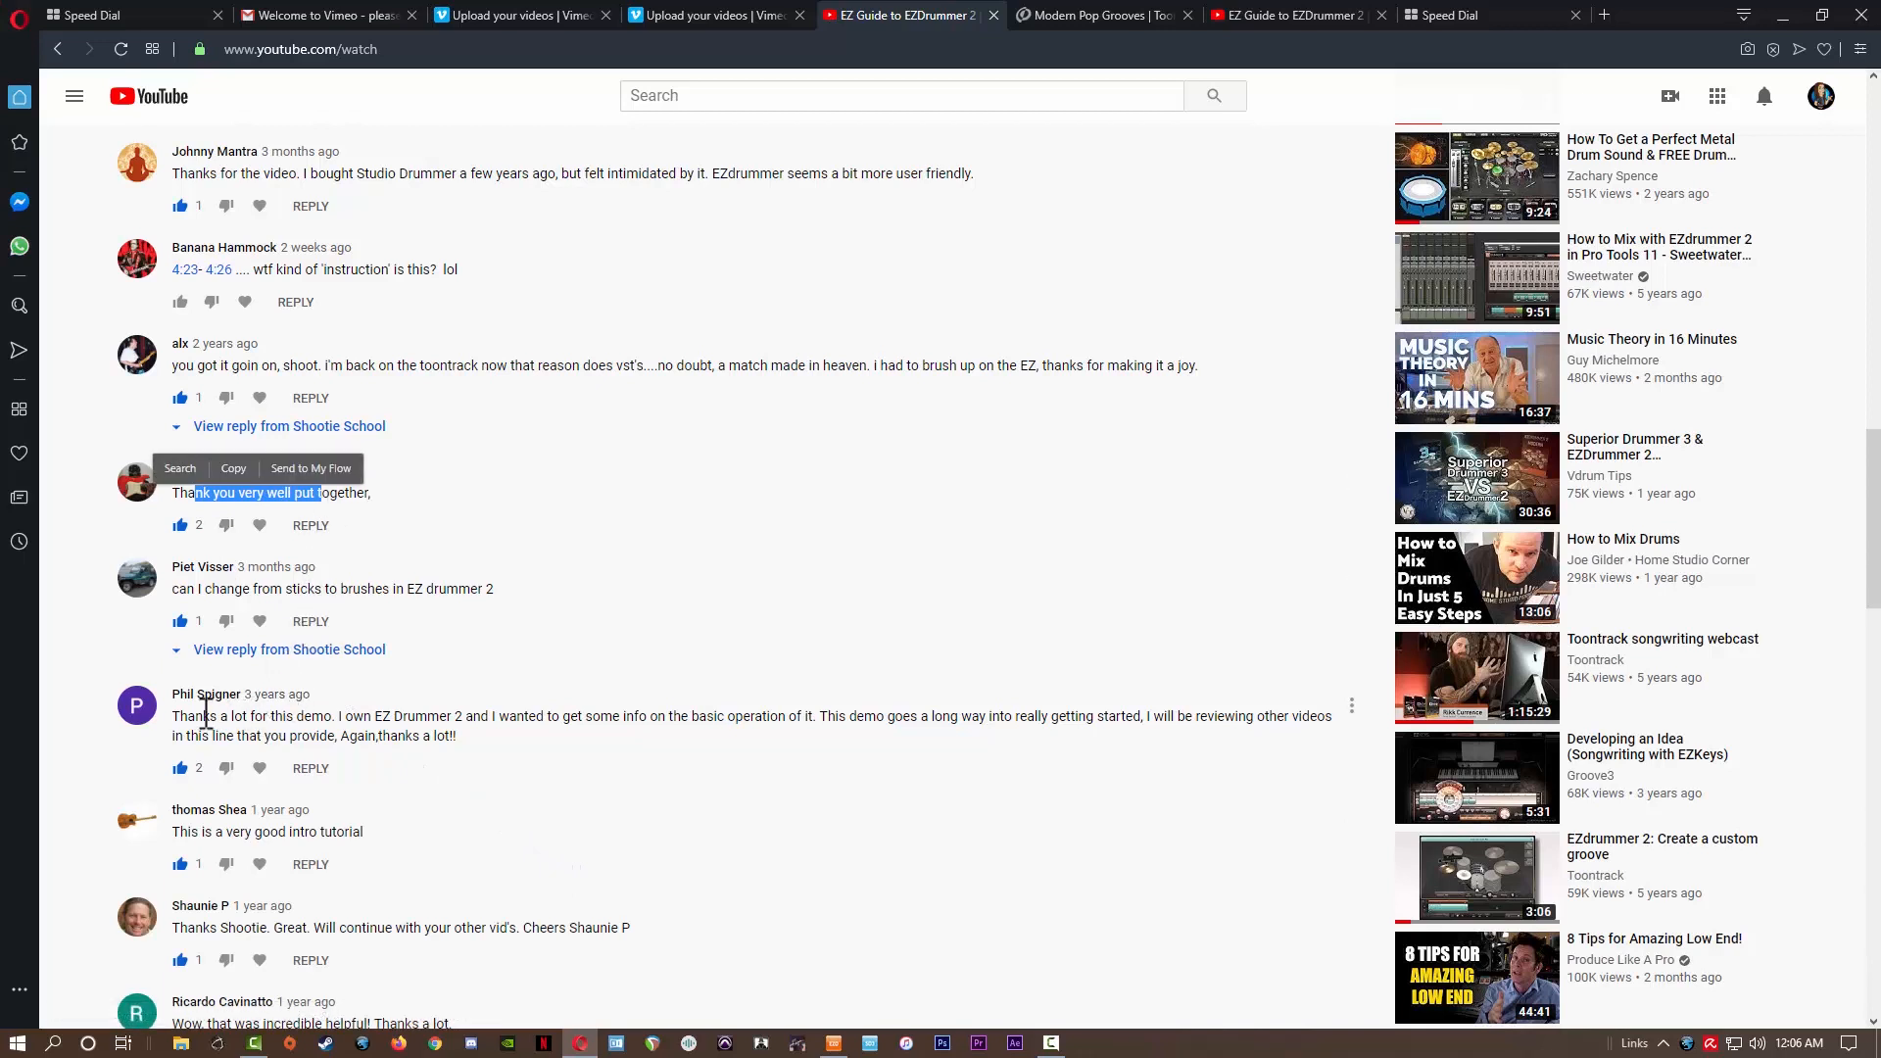
{"action": "left_click_drag", "start_coordinate": [196, 716], "coordinate": [300, 716]}
{"action": "double_click", "coordinate": [220, 832]}
{"action": "left_click_drag", "start_coordinate": [297, 841], "coordinate": [349, 835]}
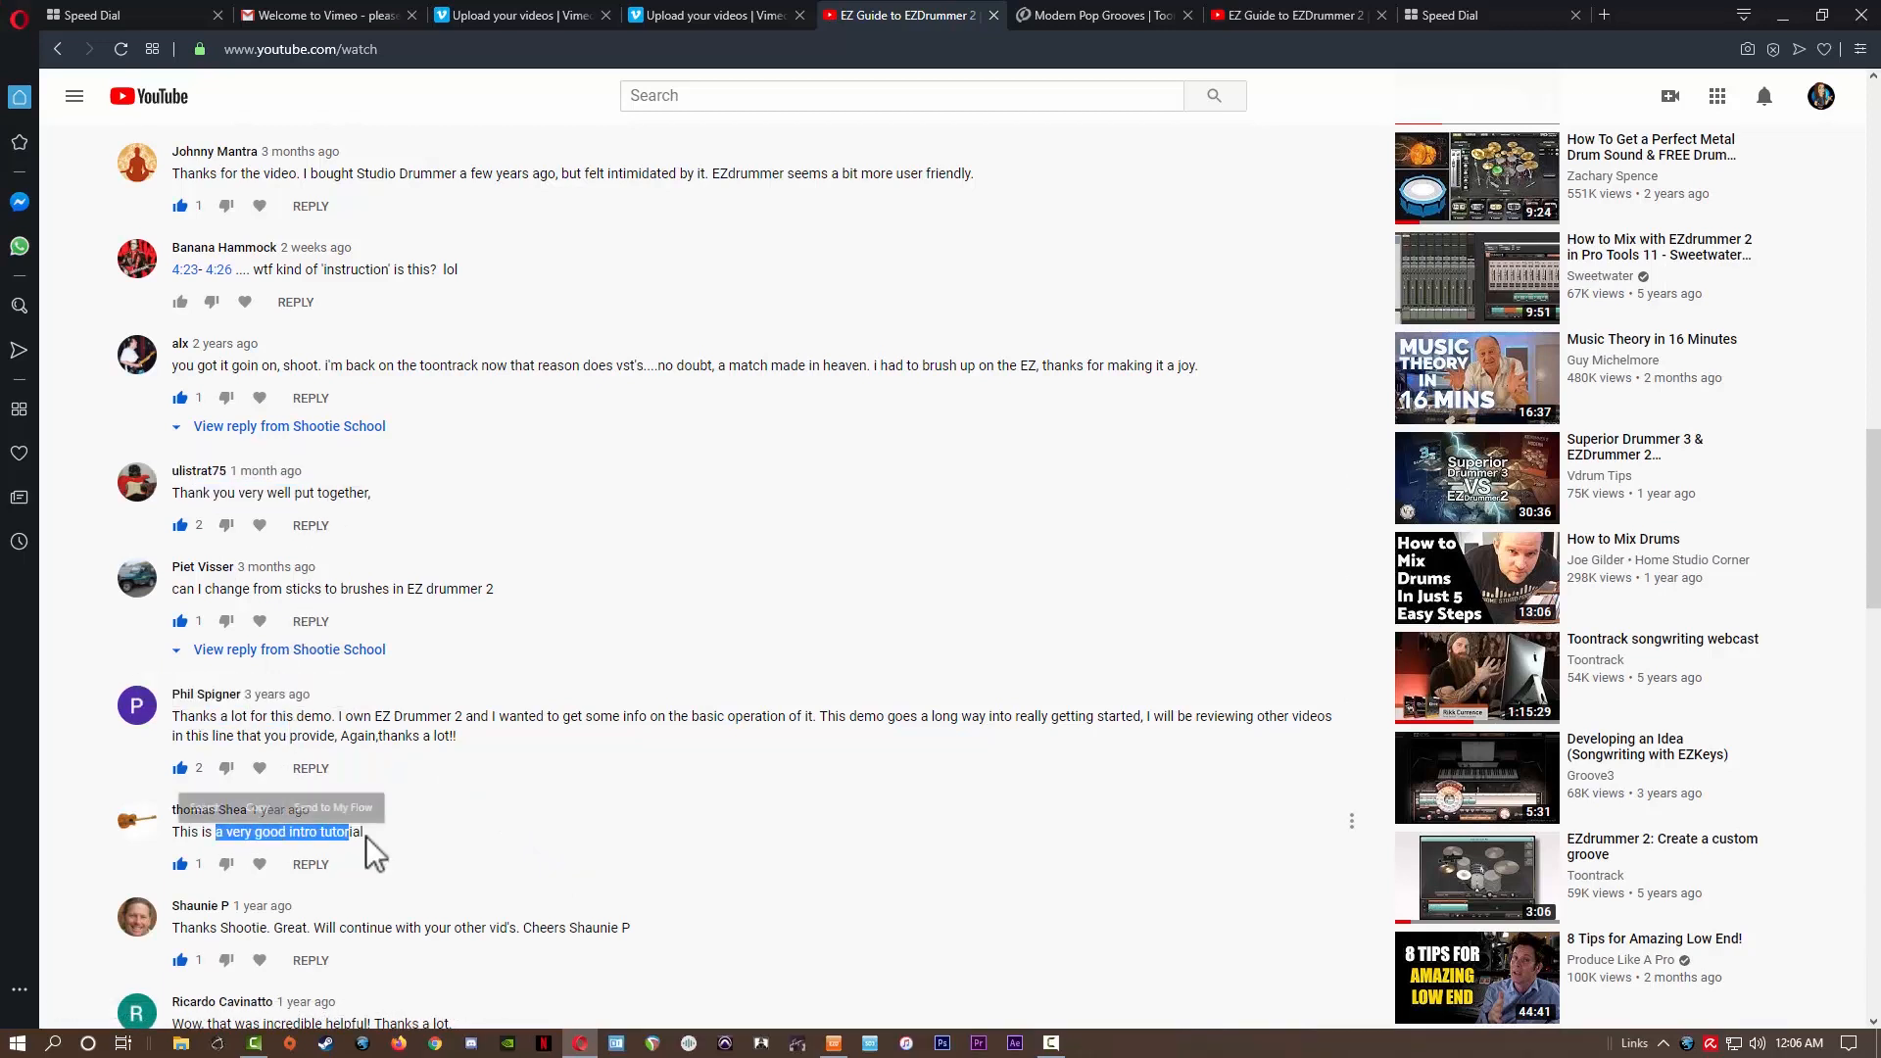
{"action": "scroll", "coordinate": [314, 923], "scroll_direction": "down", "scroll_amount": 2}
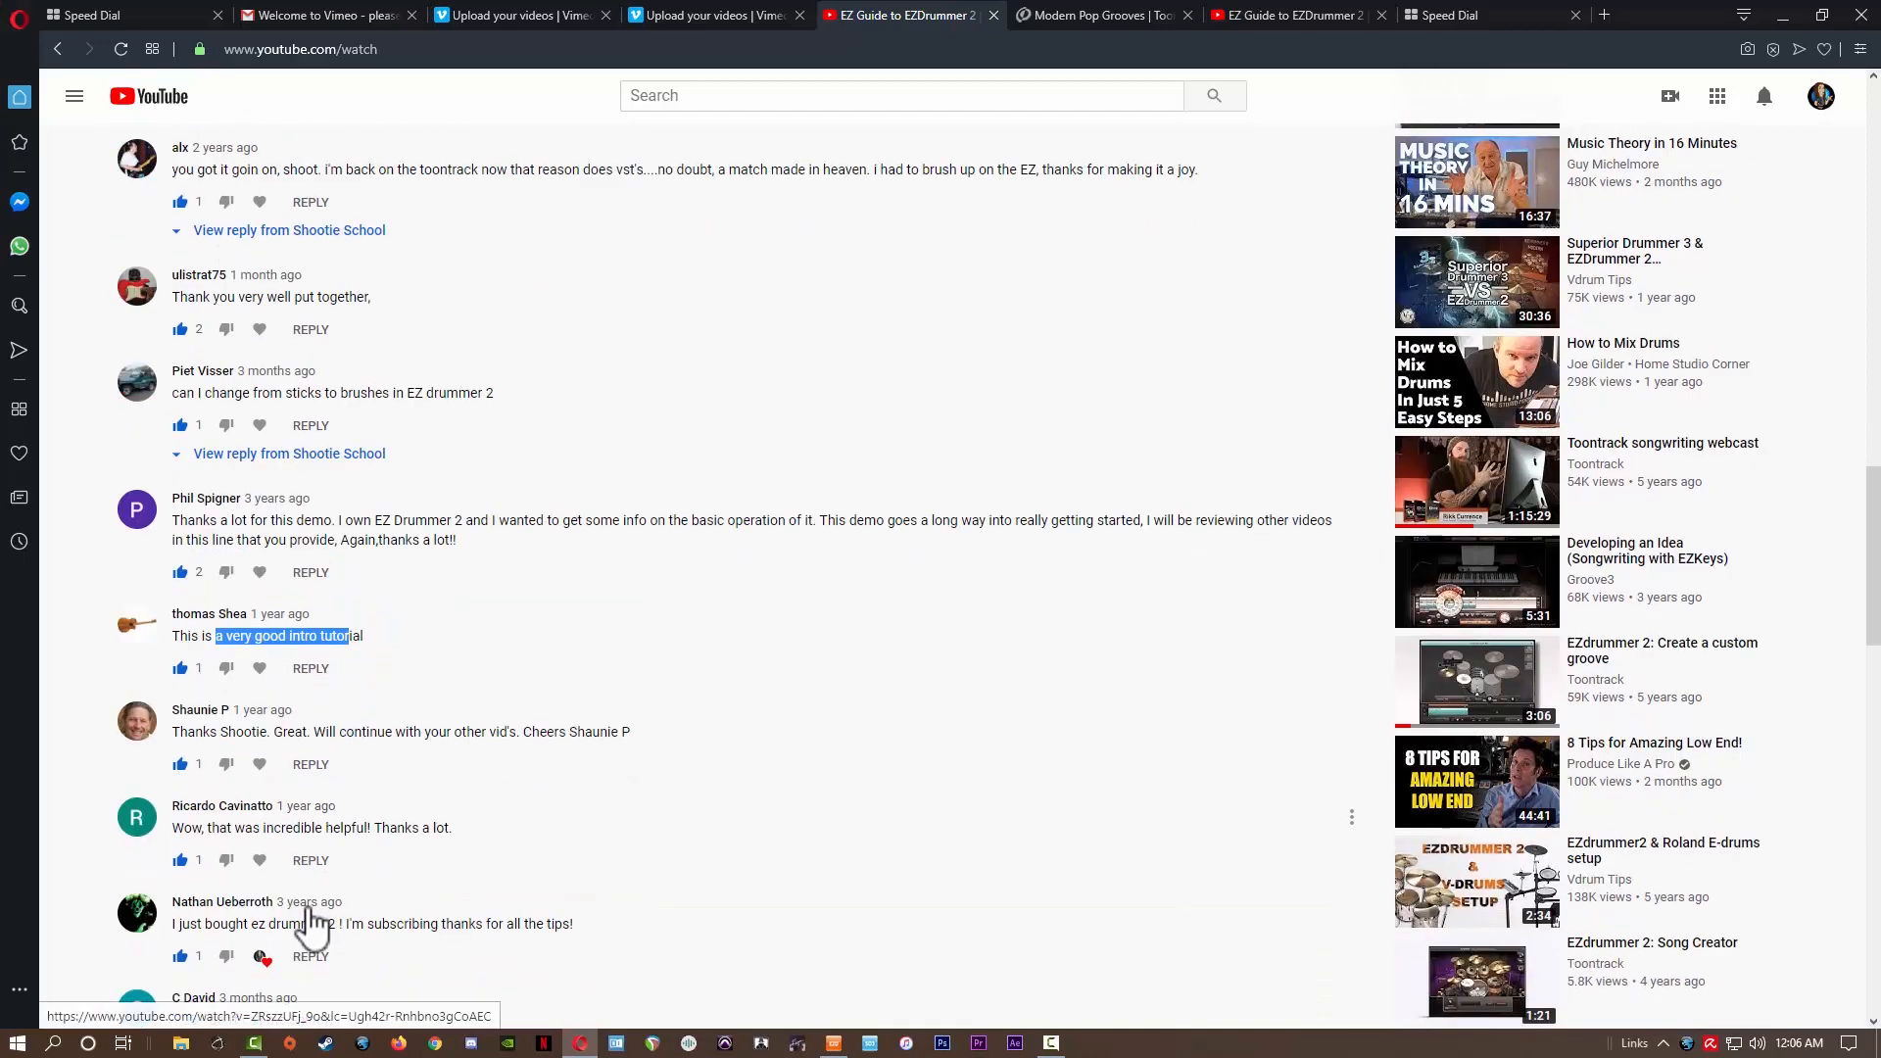
{"action": "left_click", "coordinate": [315, 886]}
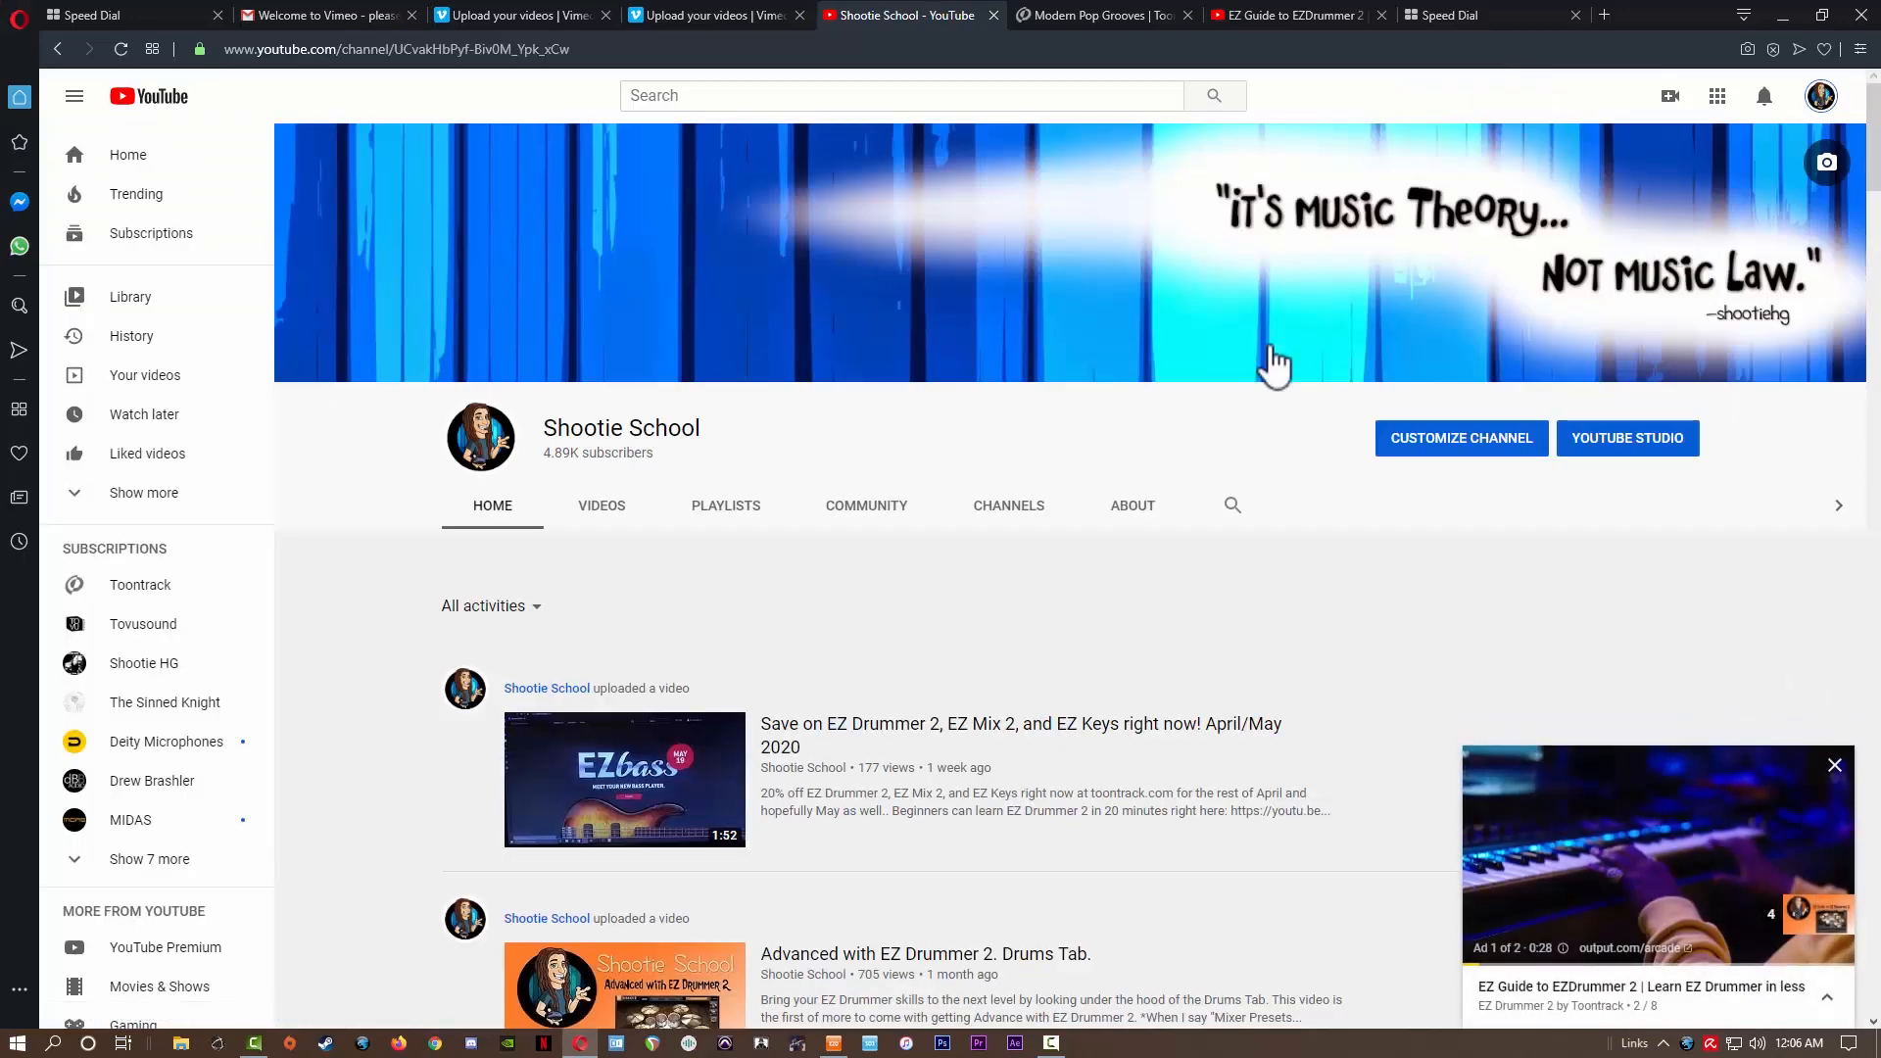
{"action": "scroll", "coordinate": [996, 638], "scroll_direction": "down", "scroll_amount": 5}
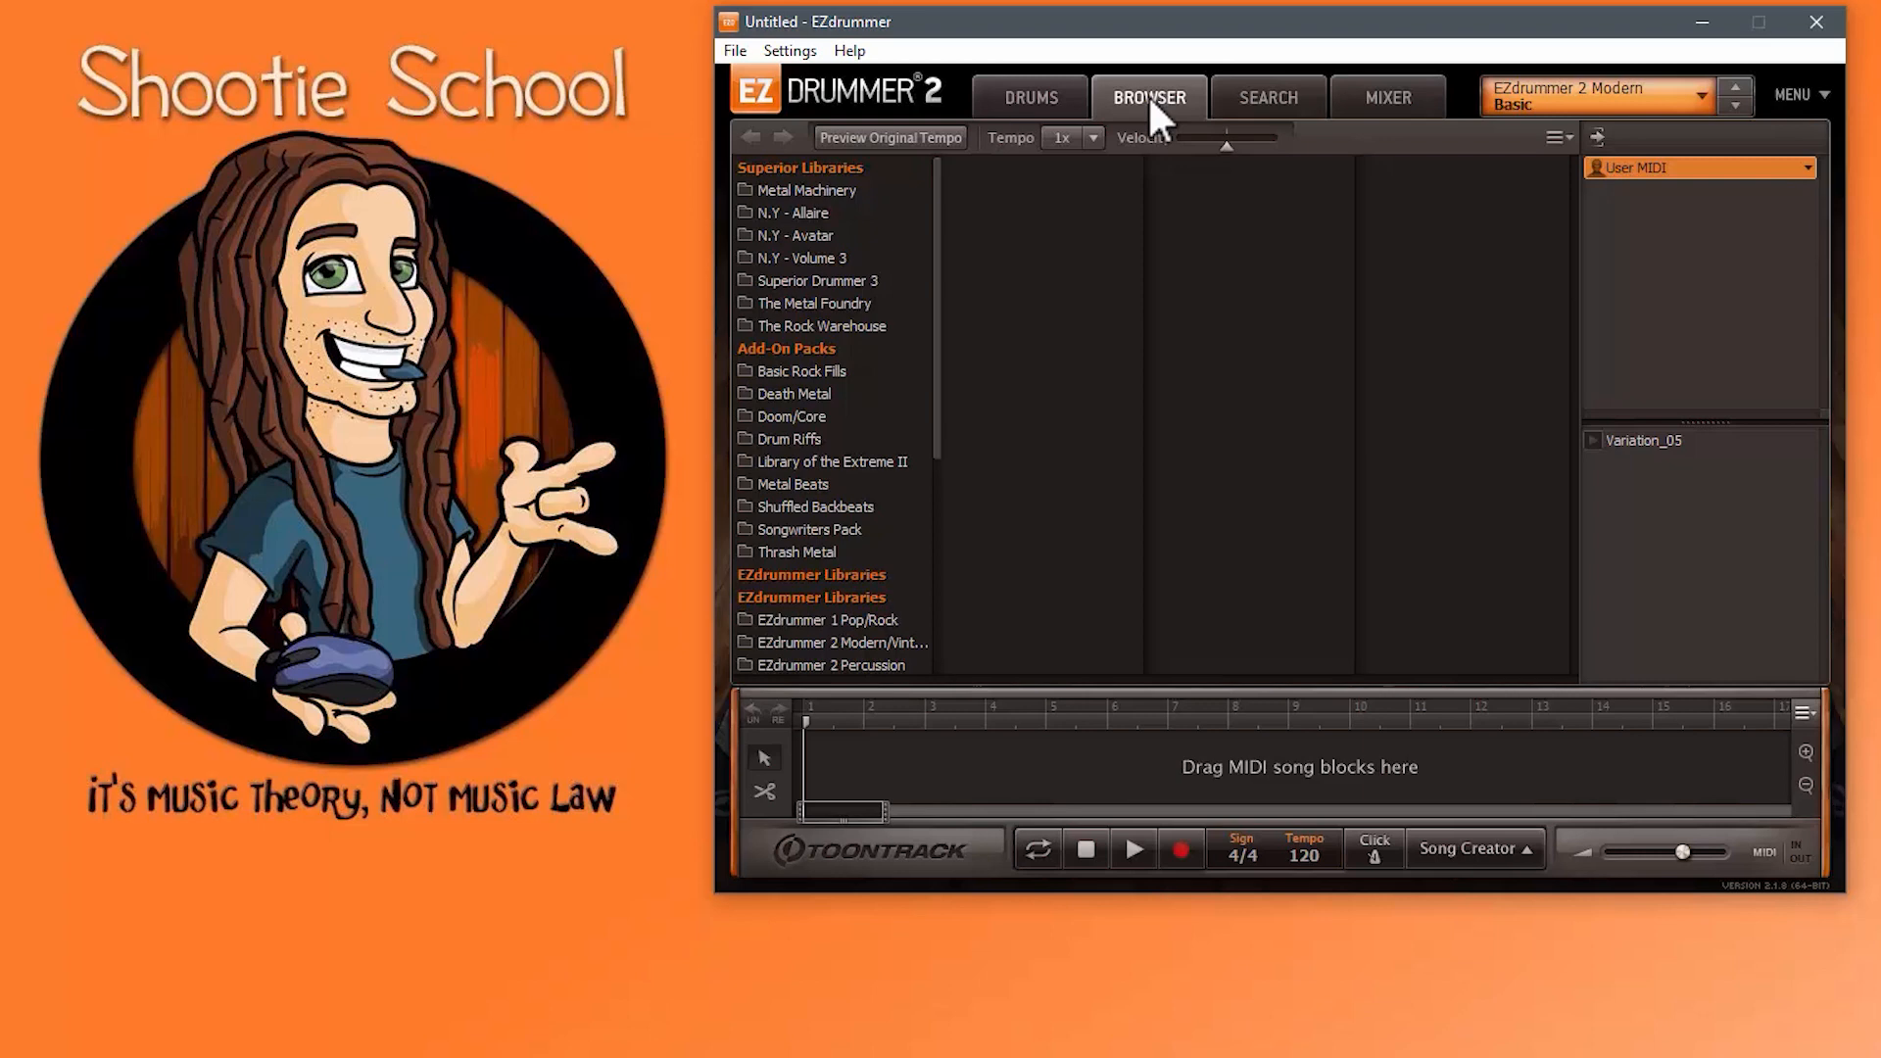
Step: In EZdrummer 2, look through the searchable list of MIDI grooves and return to the library browser
{"action": "left_click", "coordinate": [1263, 90]}
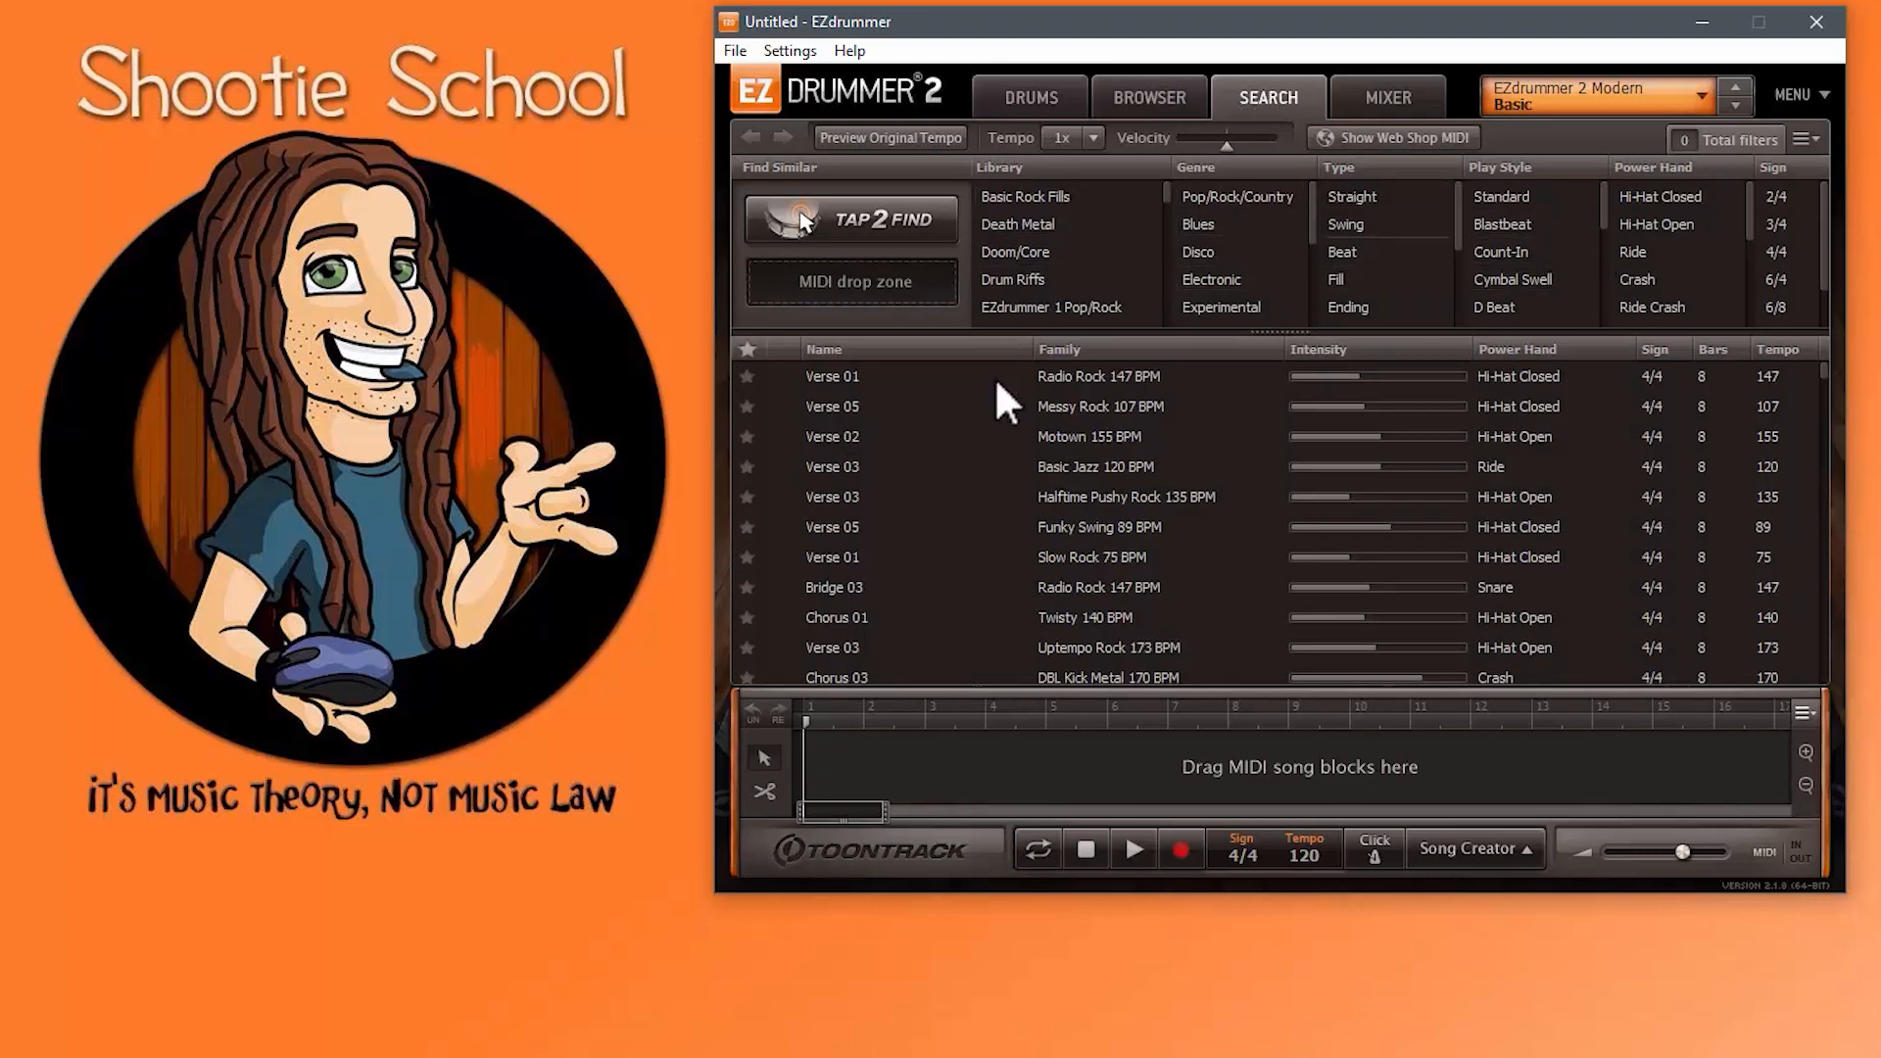
{"action": "scroll", "coordinate": [1066, 490], "scroll_direction": "down", "scroll_amount": 10}
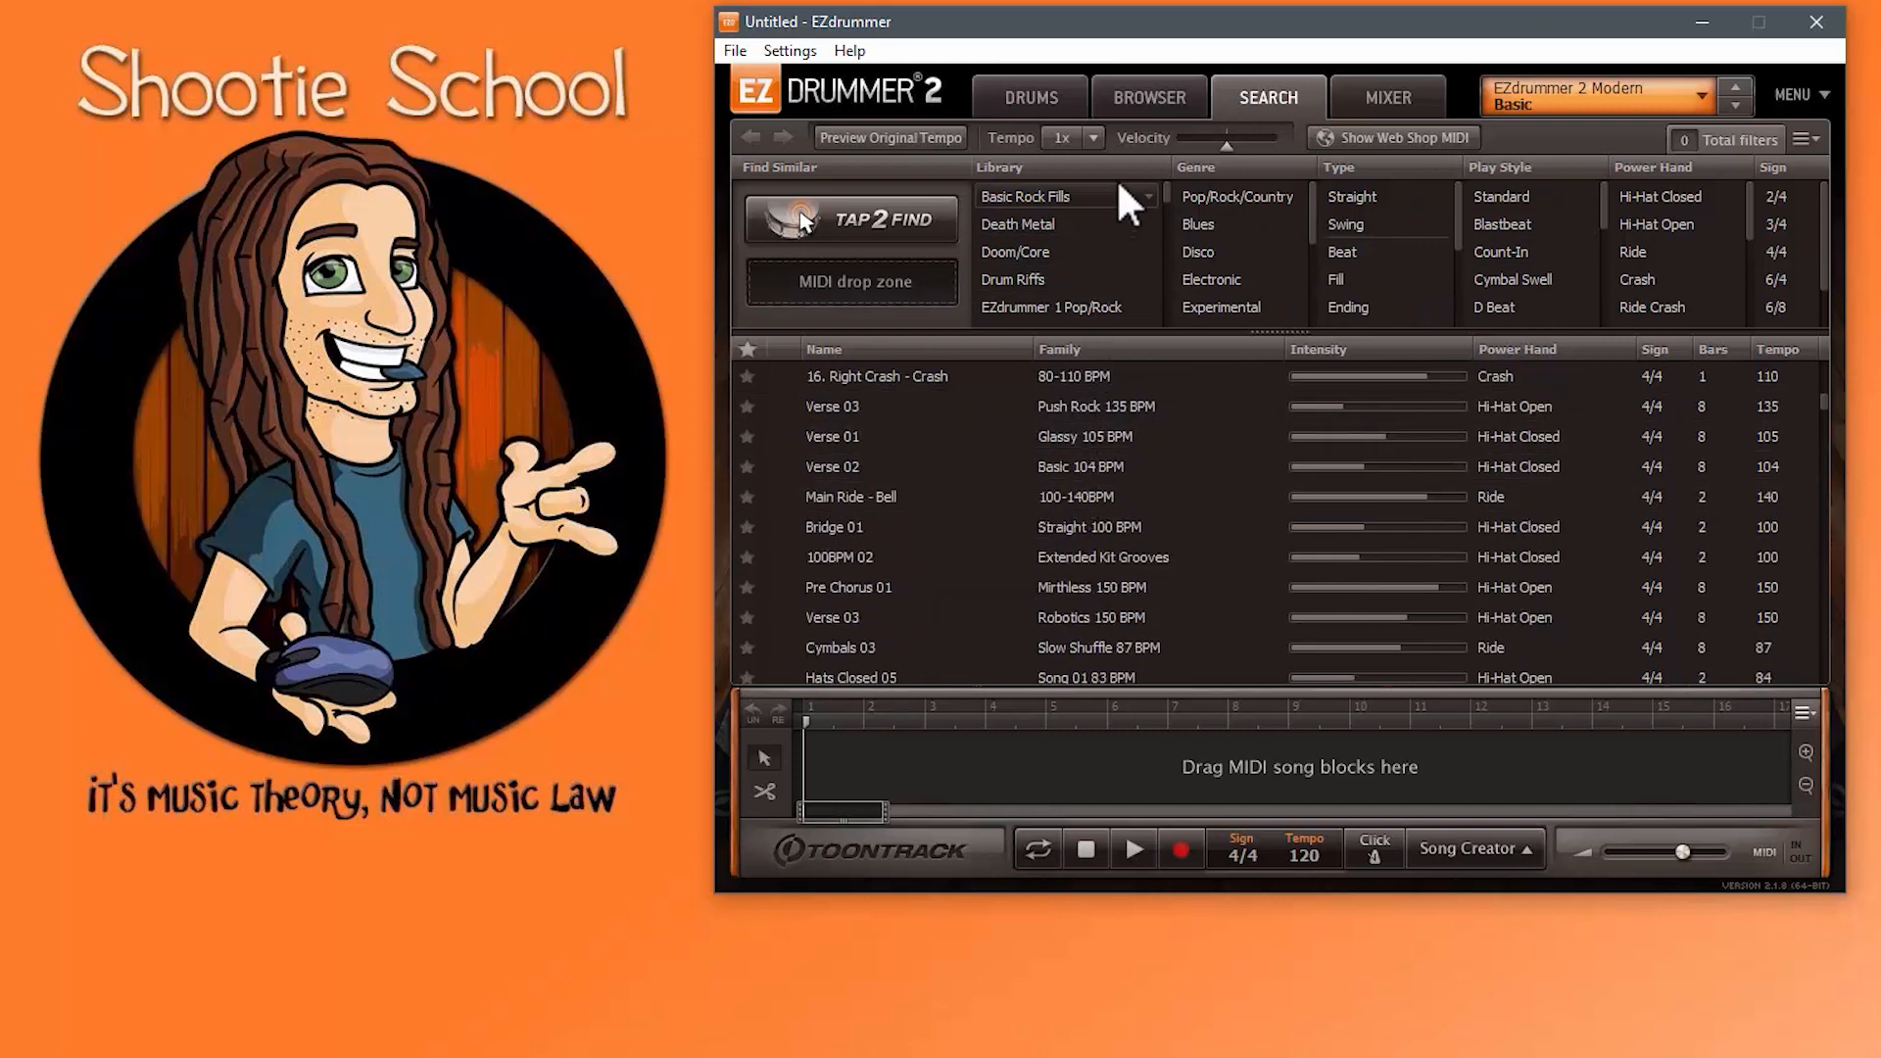
{"action": "left_click", "coordinate": [1148, 98]}
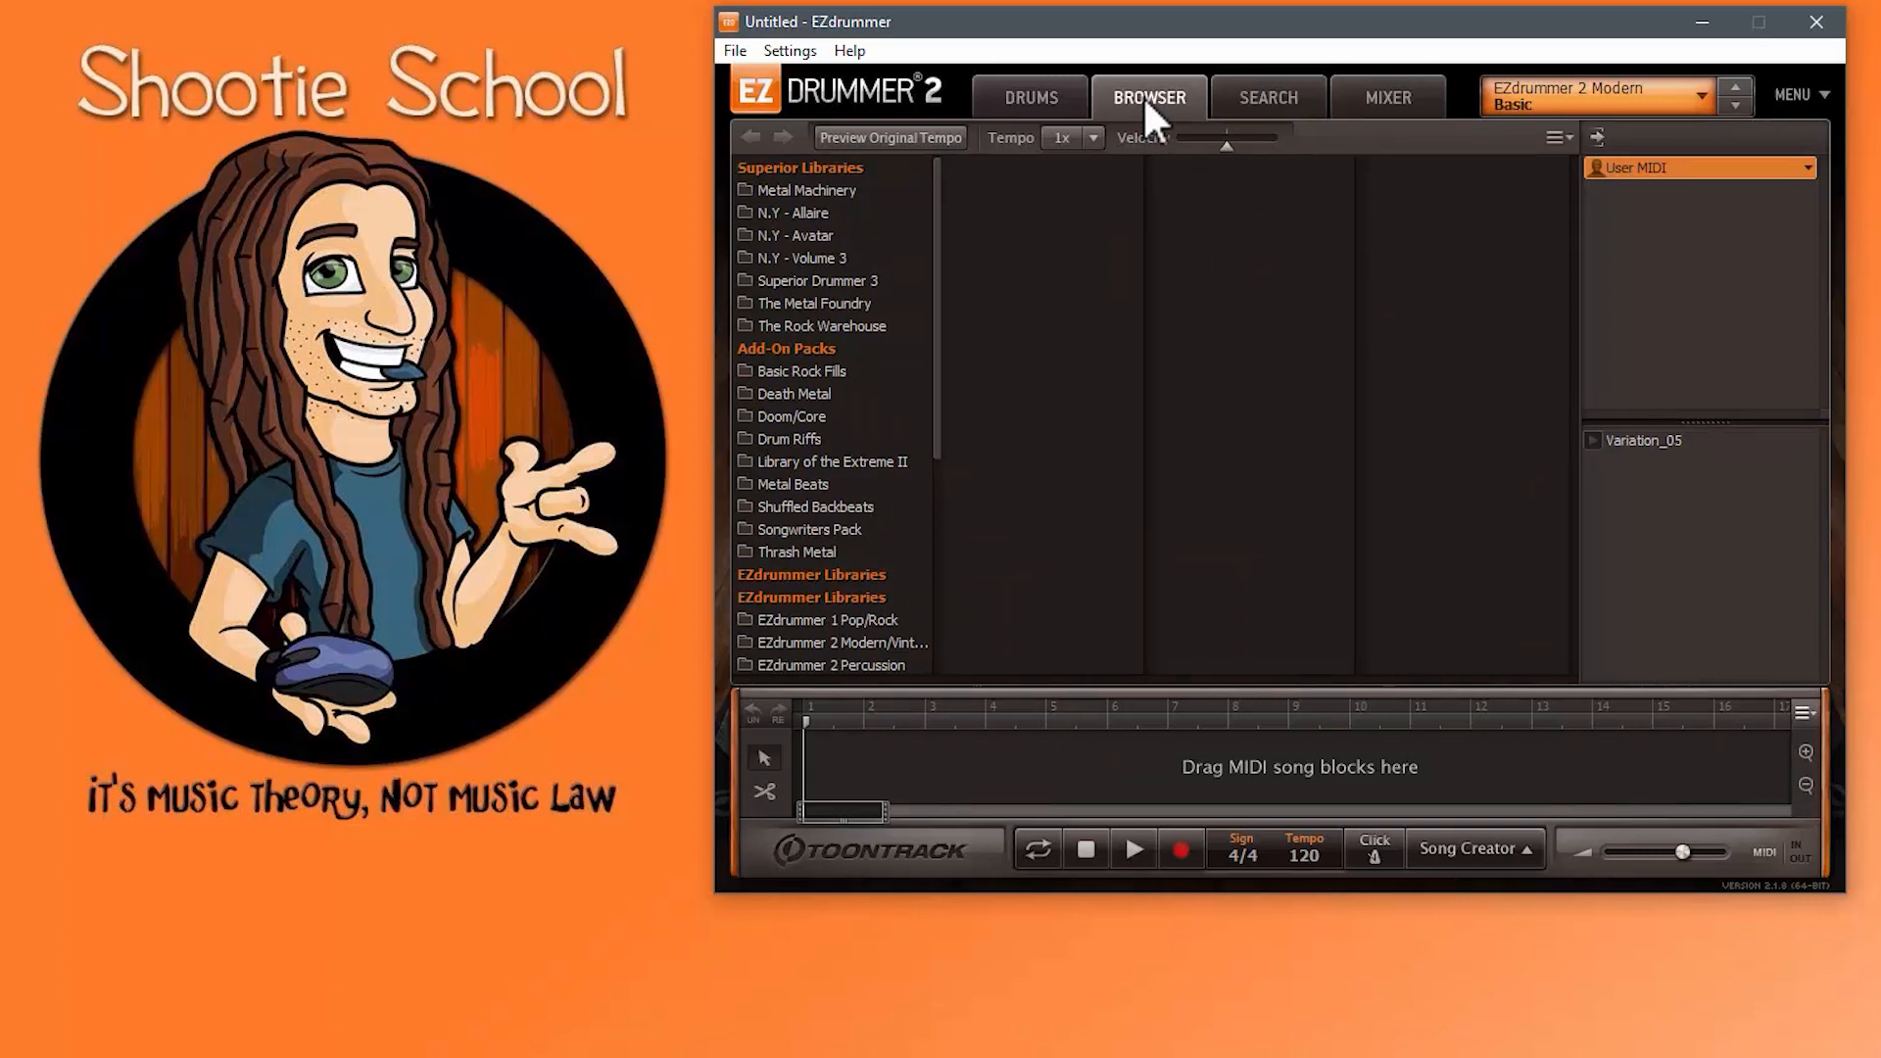
Step: Open the Halftime Straight 4/4 grooves of the Metal Machinery library and view each song section from Intro to Fills
{"action": "left_click", "coordinate": [836, 191]}
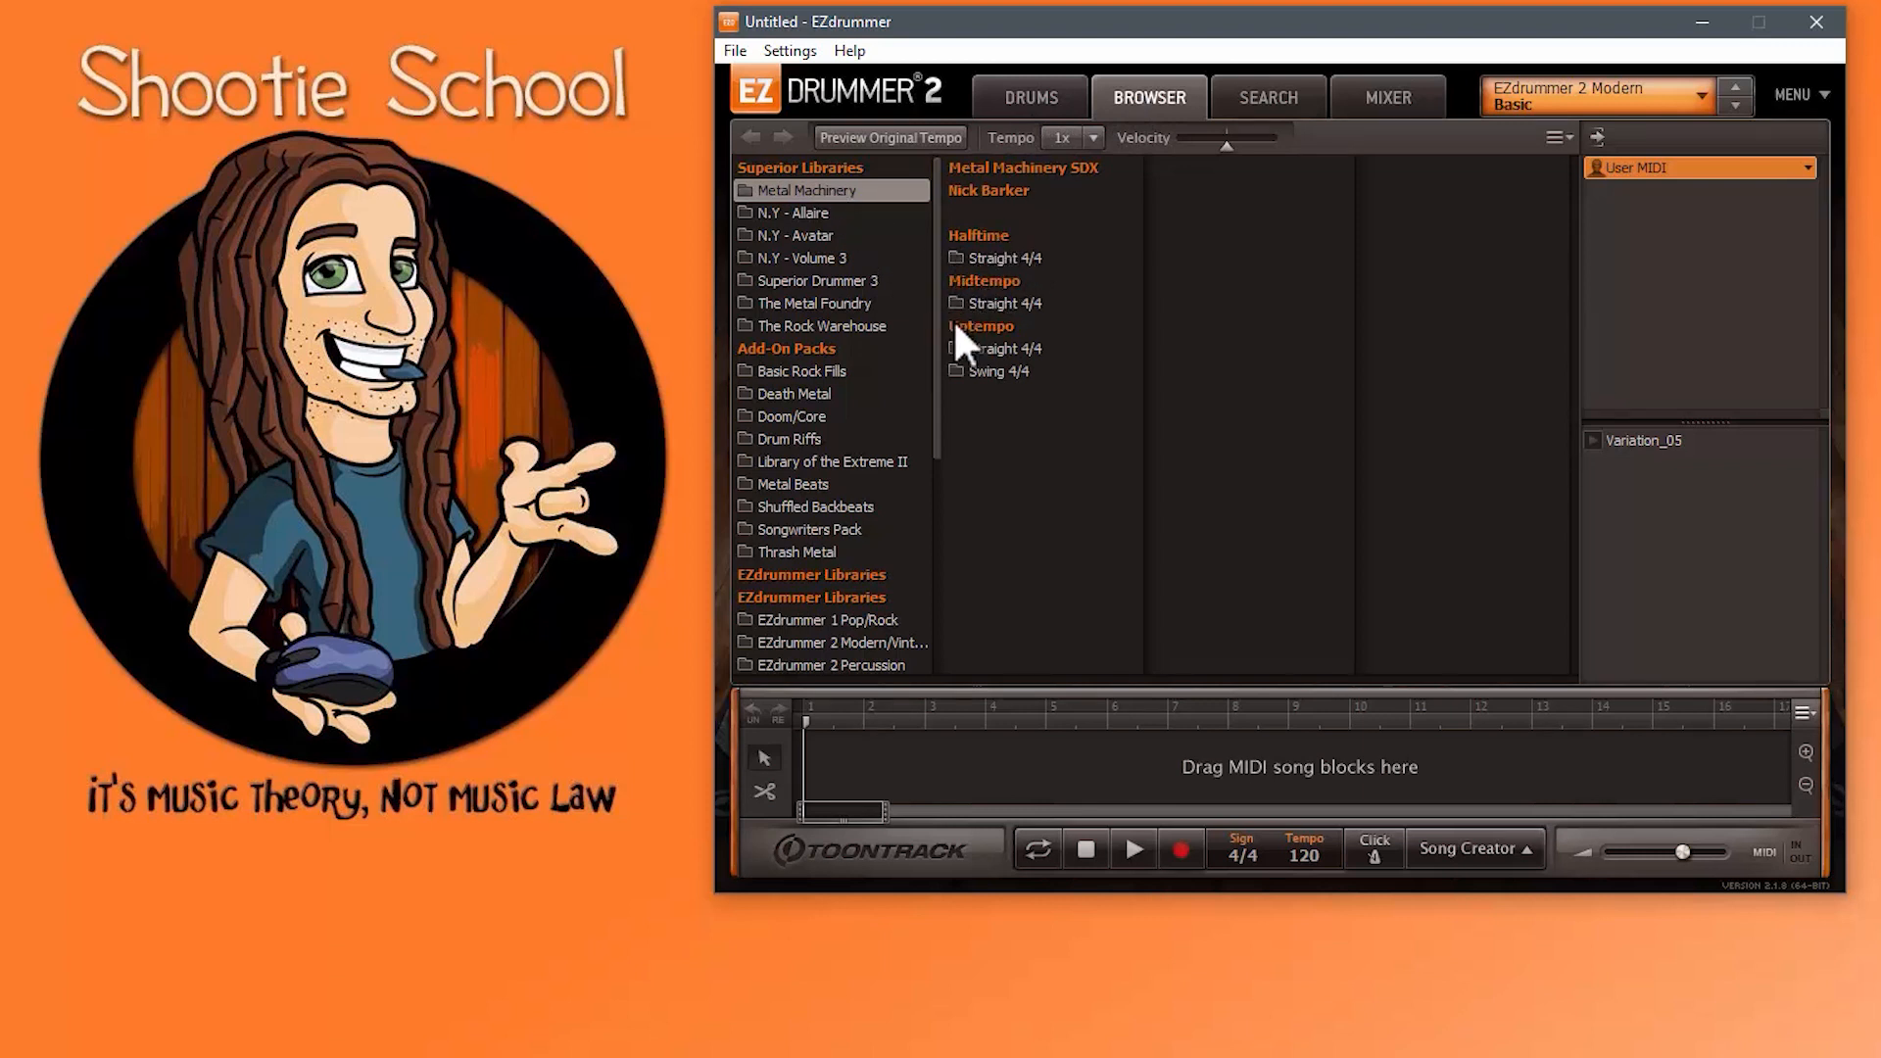
{"action": "left_click", "coordinate": [1019, 260]}
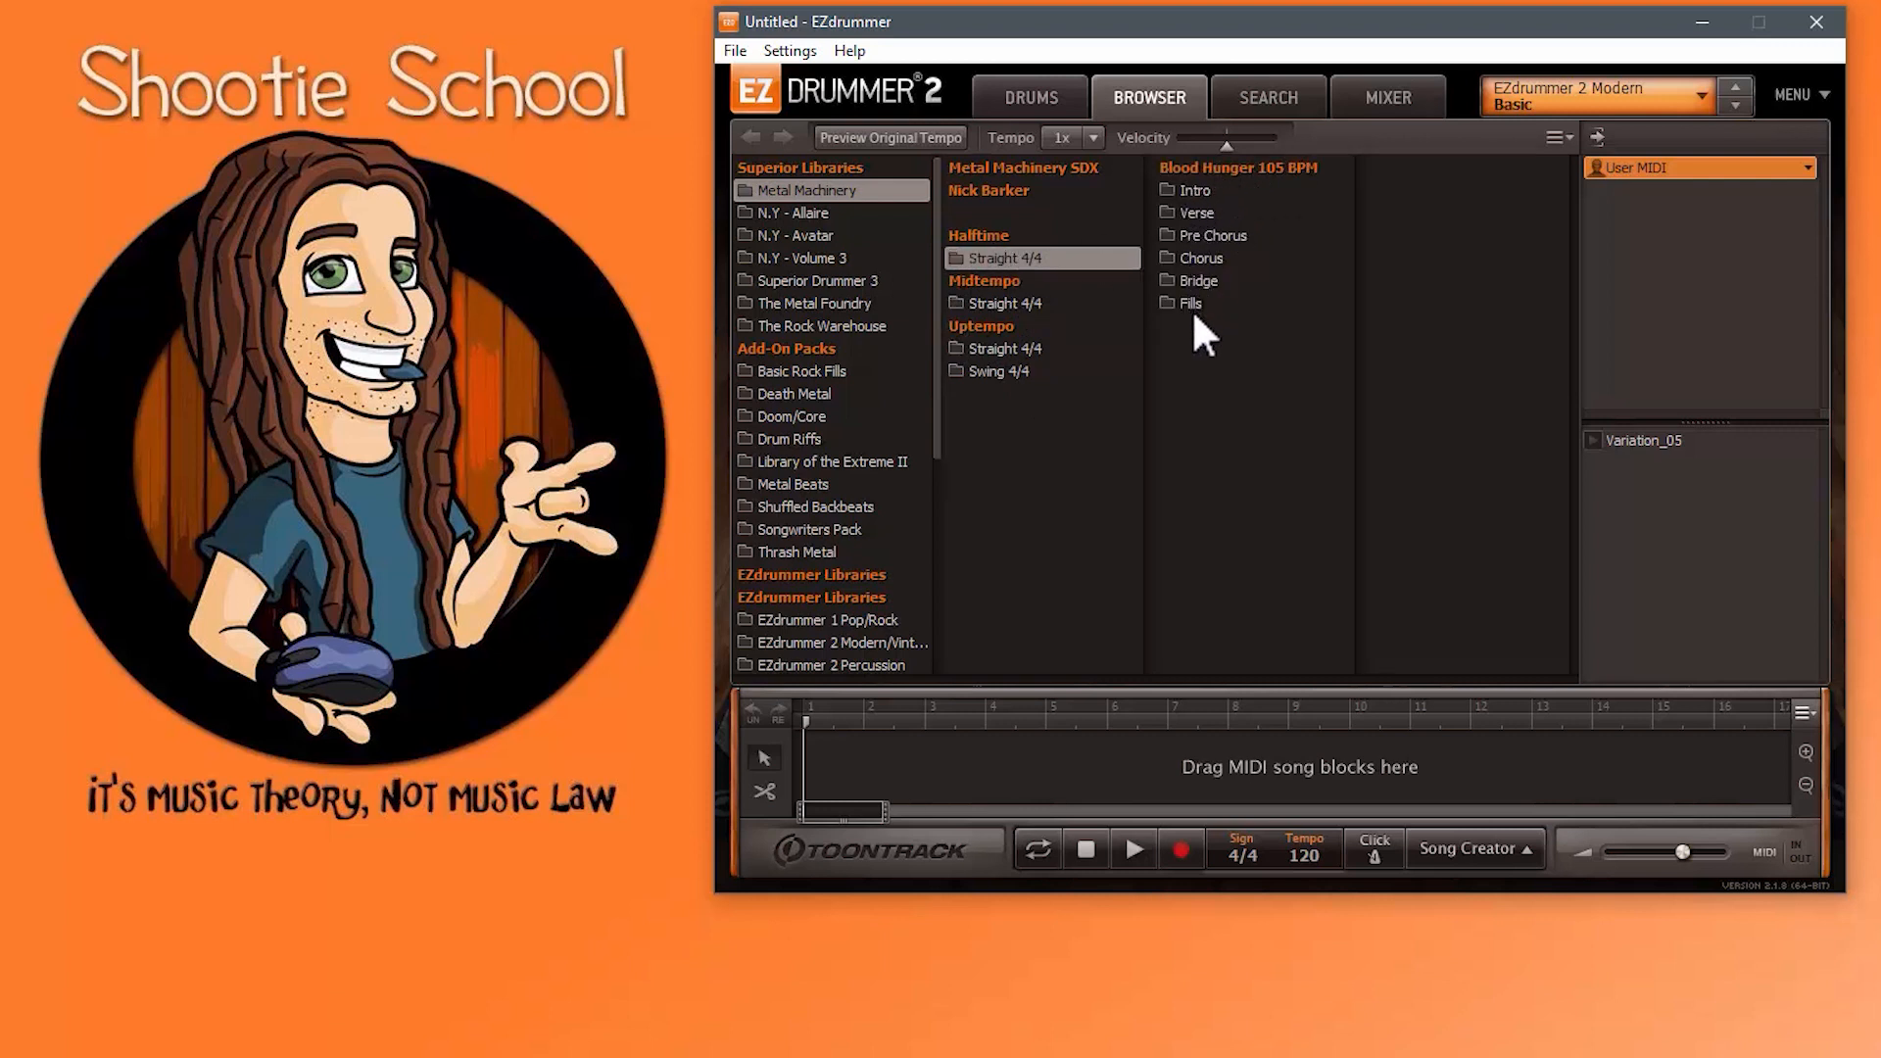
{"action": "left_click", "coordinate": [1197, 192]}
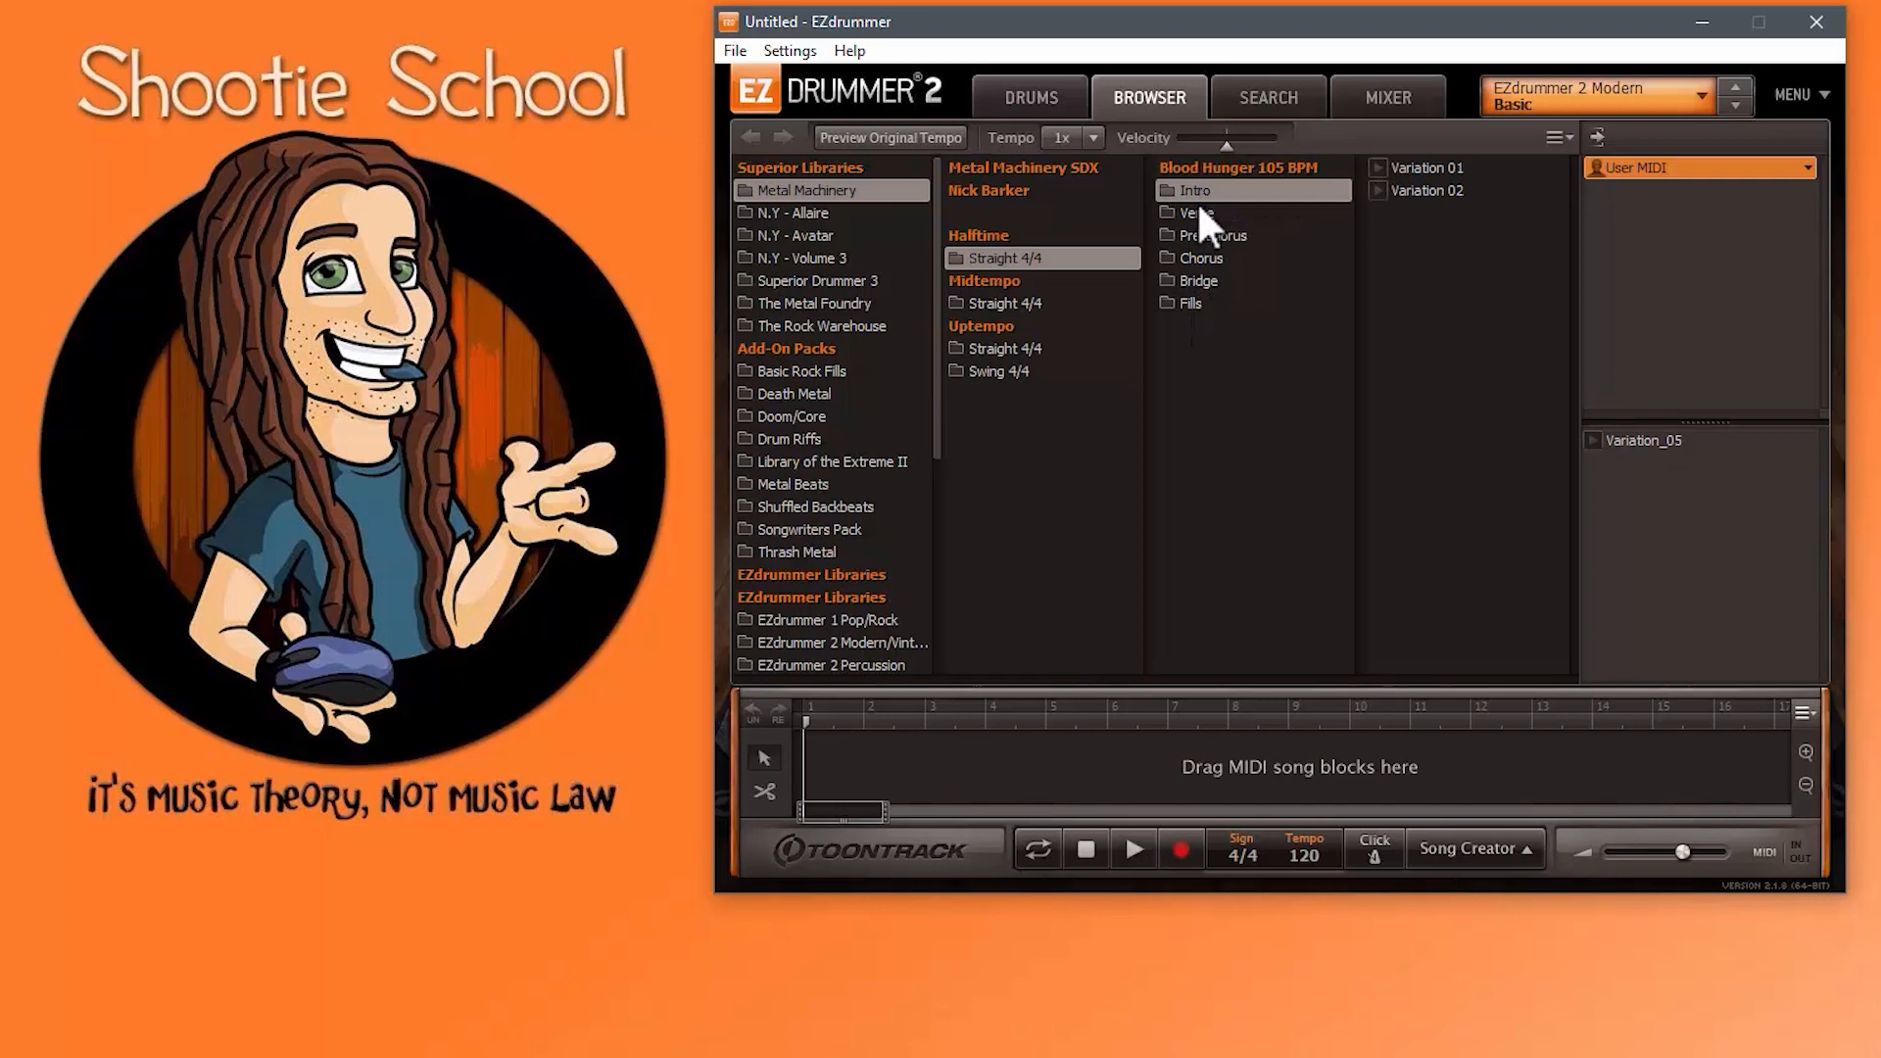
{"action": "left_click", "coordinate": [1196, 214]}
{"action": "left_click", "coordinate": [1196, 236]}
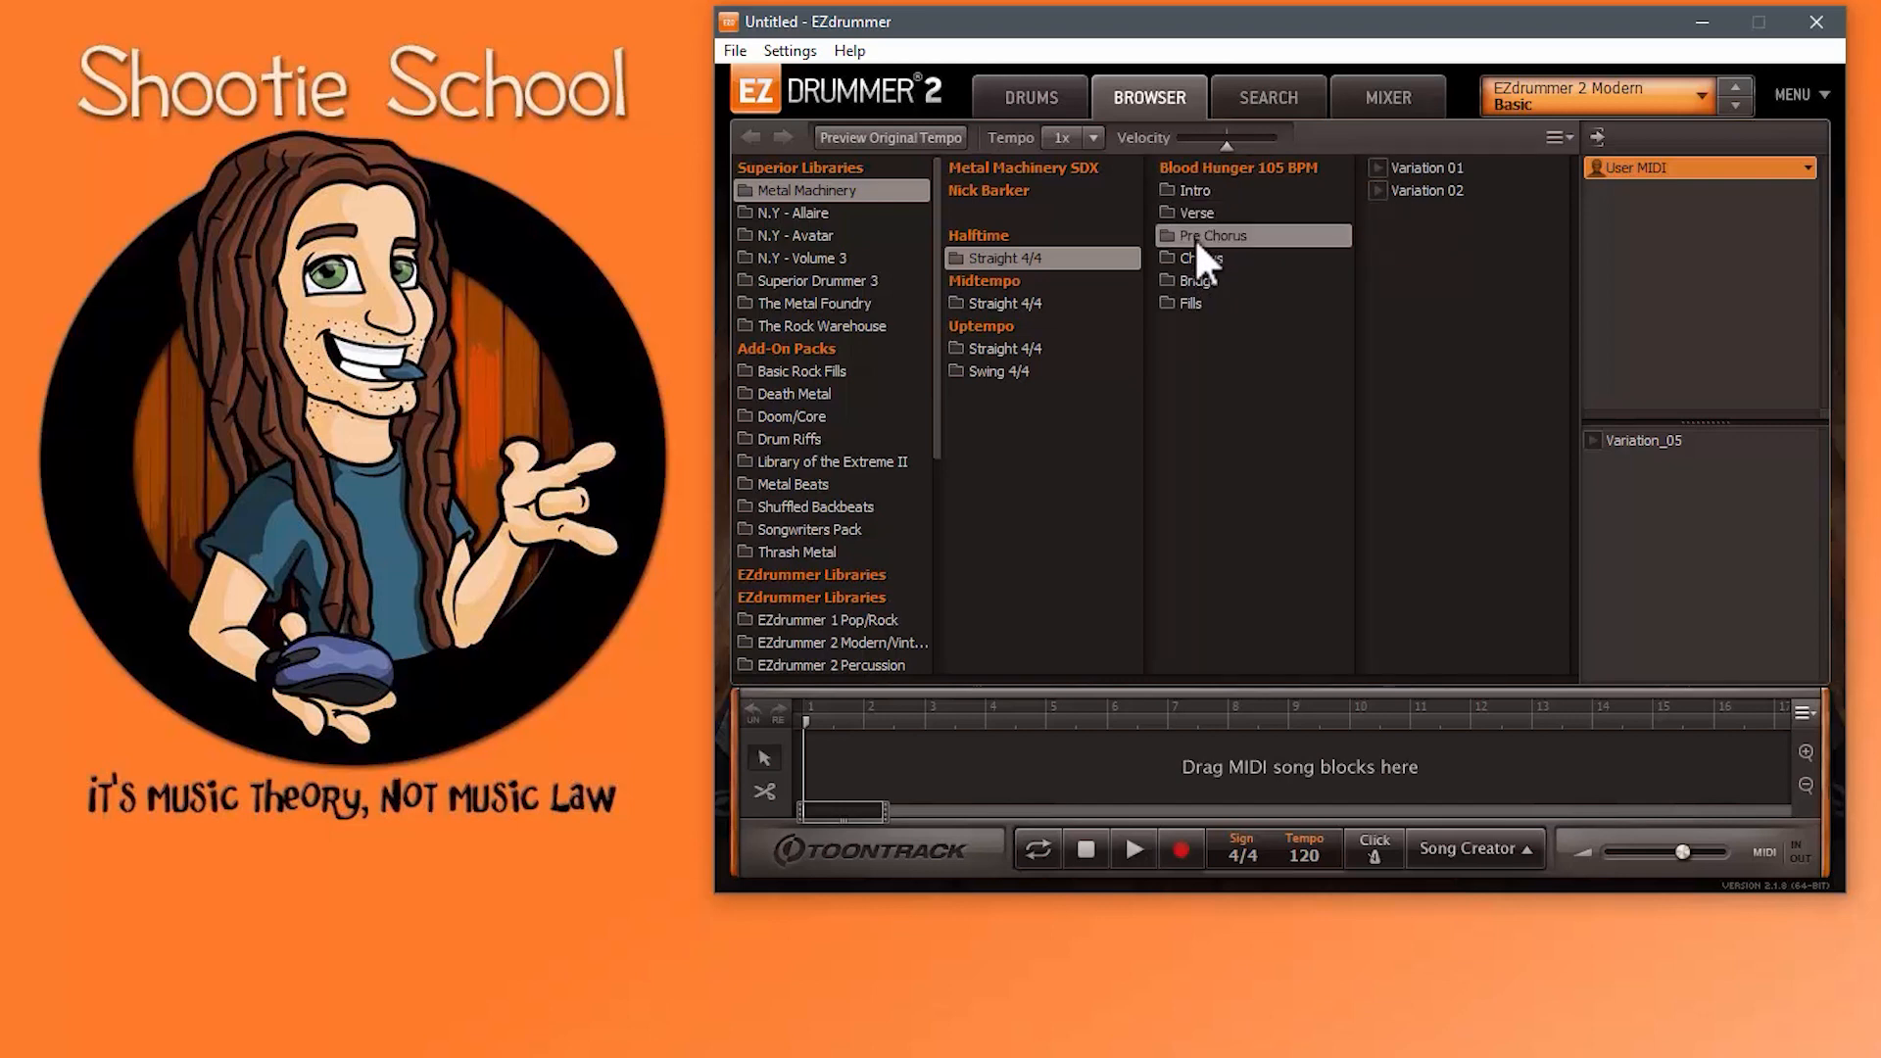
{"action": "left_click", "coordinate": [1190, 261]}
{"action": "left_click", "coordinate": [1191, 281]}
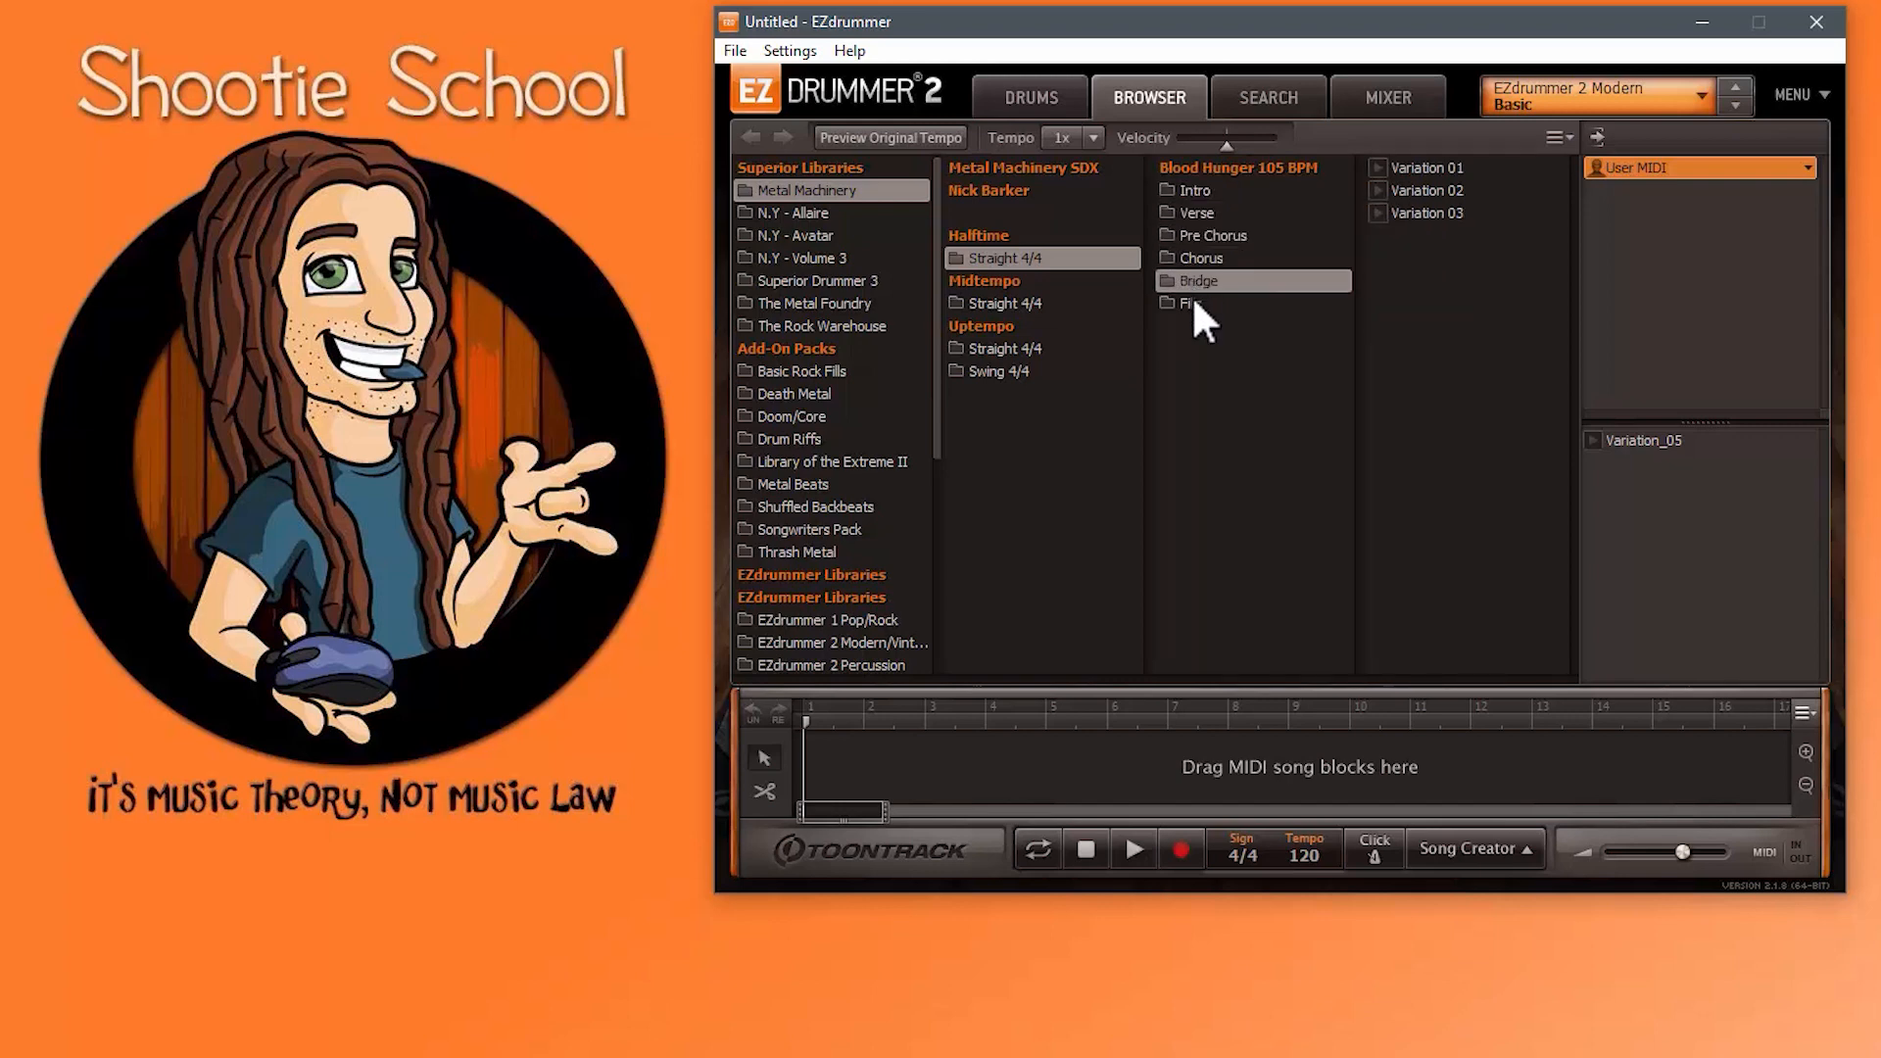
{"action": "left_click", "coordinate": [1190, 302]}
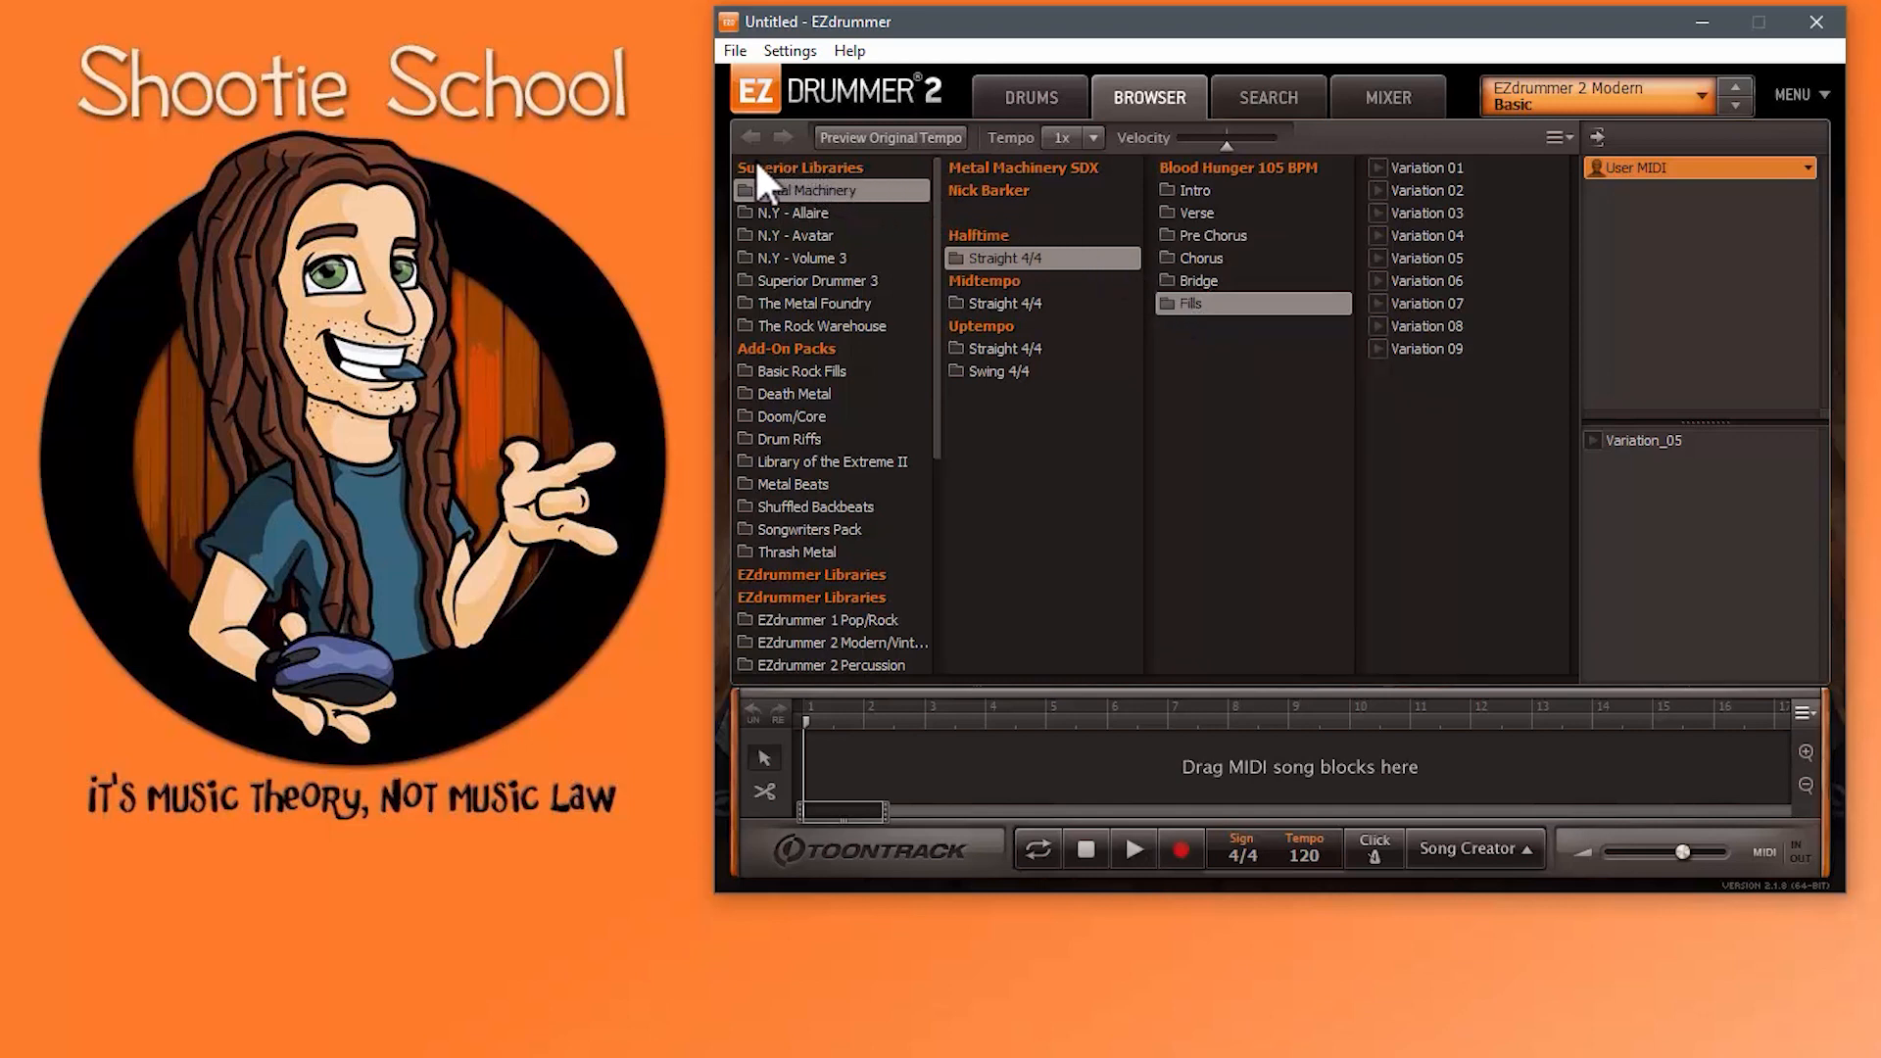
Step: View the groove categories of EZdrummer 2 Modern/Vintage and EZdrummer 2 Percussion, and look through the installed EZX libraries
{"action": "scroll", "coordinate": [825, 278], "scroll_direction": "down", "scroll_amount": 2}
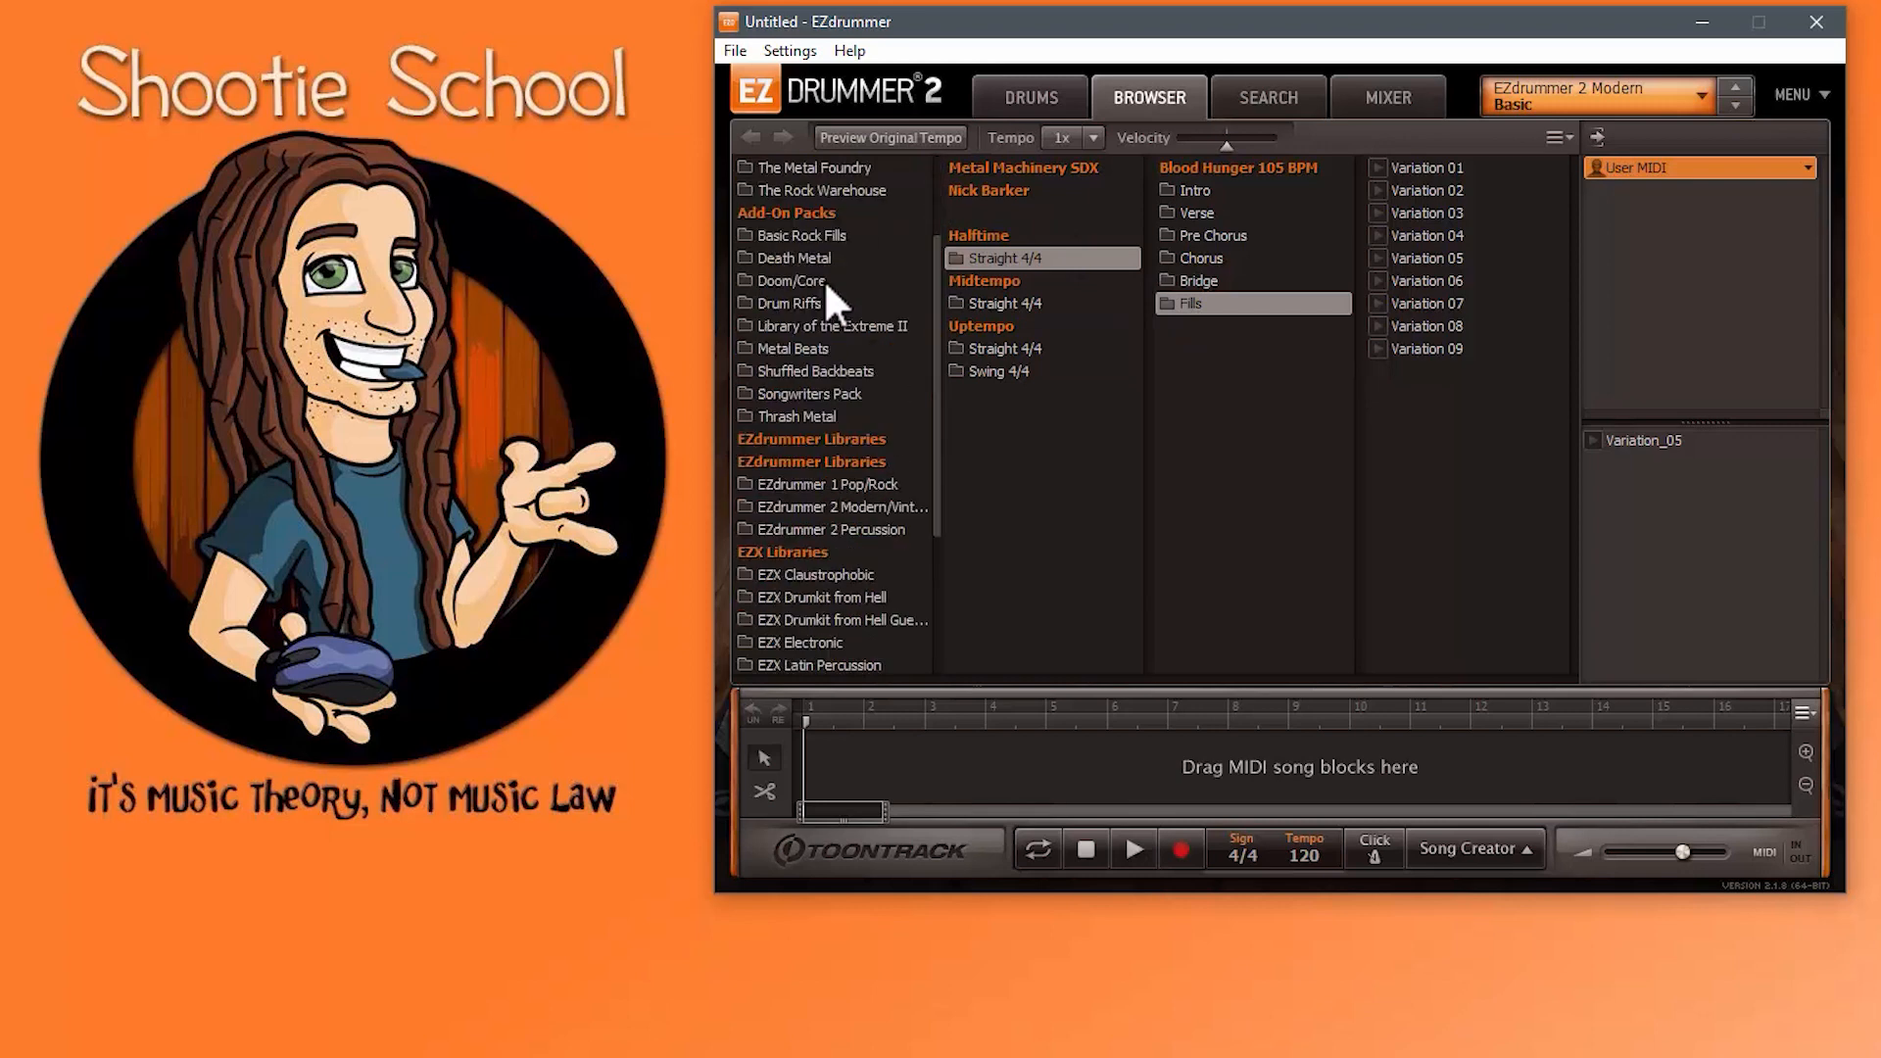
{"action": "left_click", "coordinate": [840, 507]}
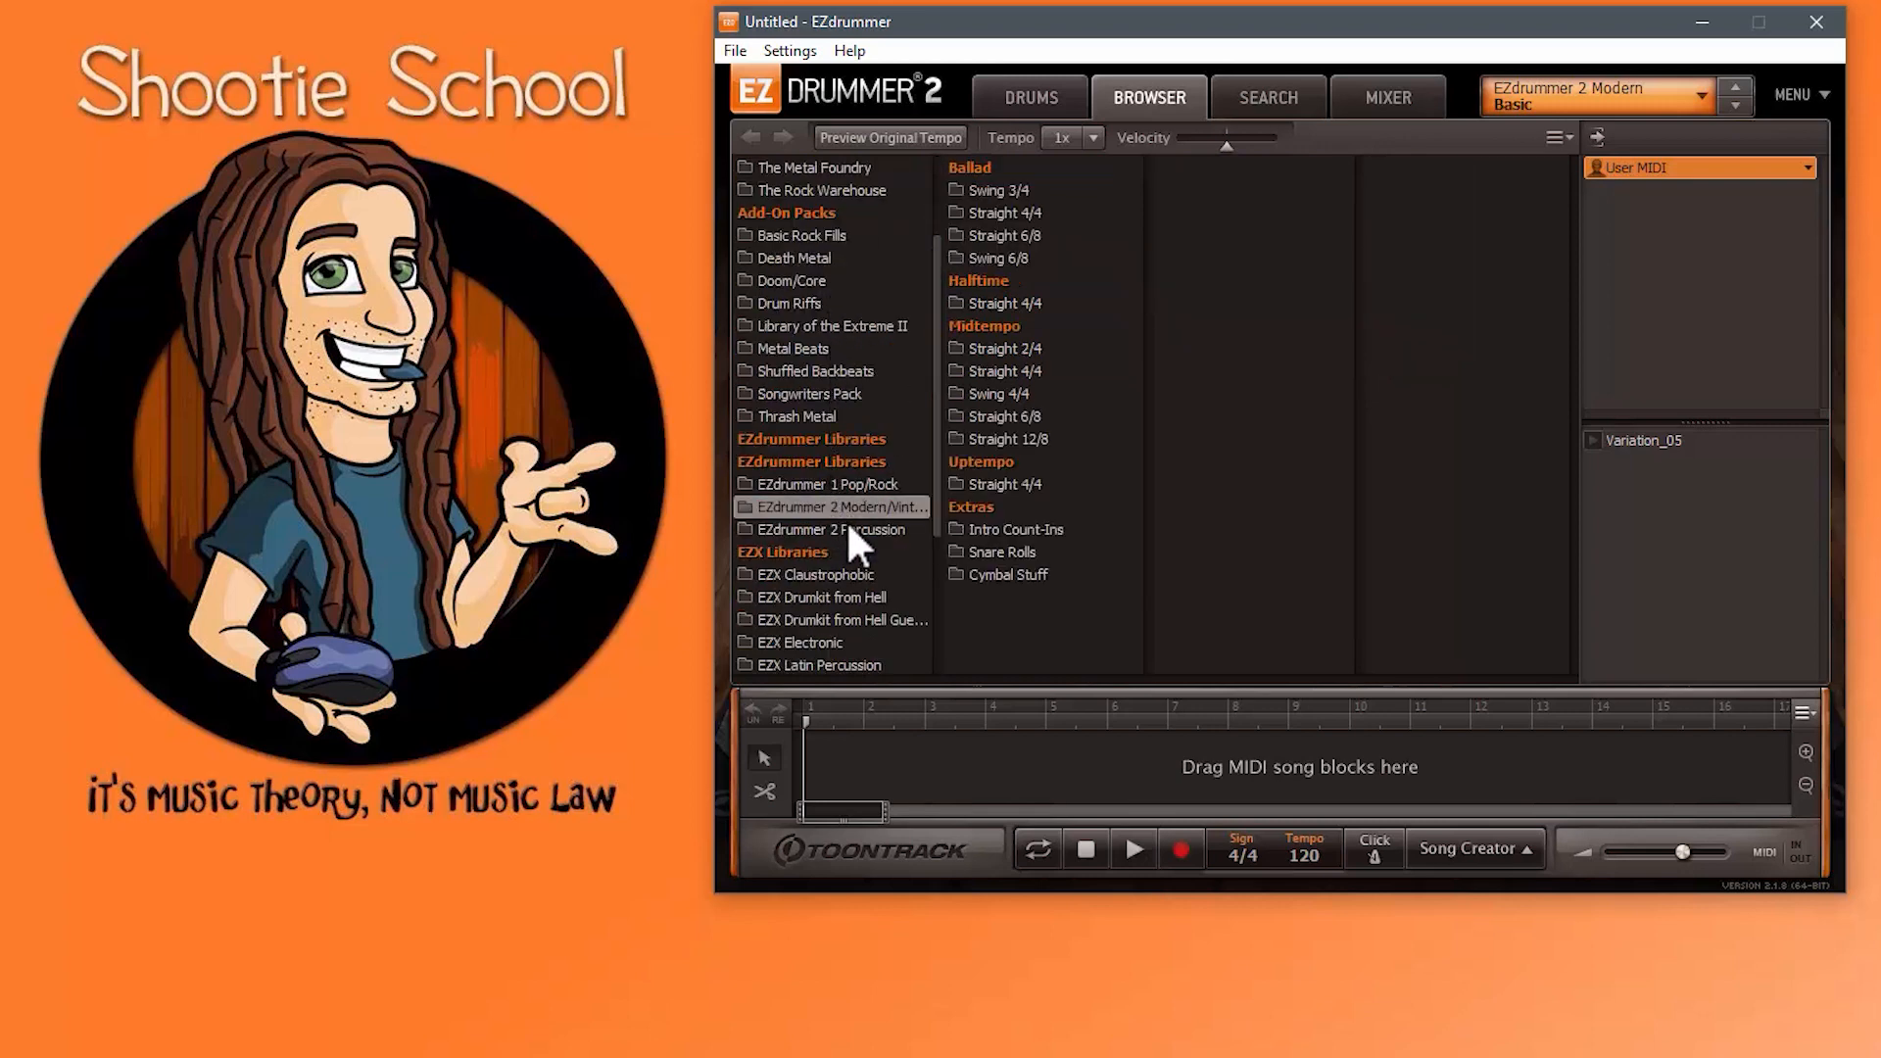
{"action": "left_click", "coordinate": [849, 525]}
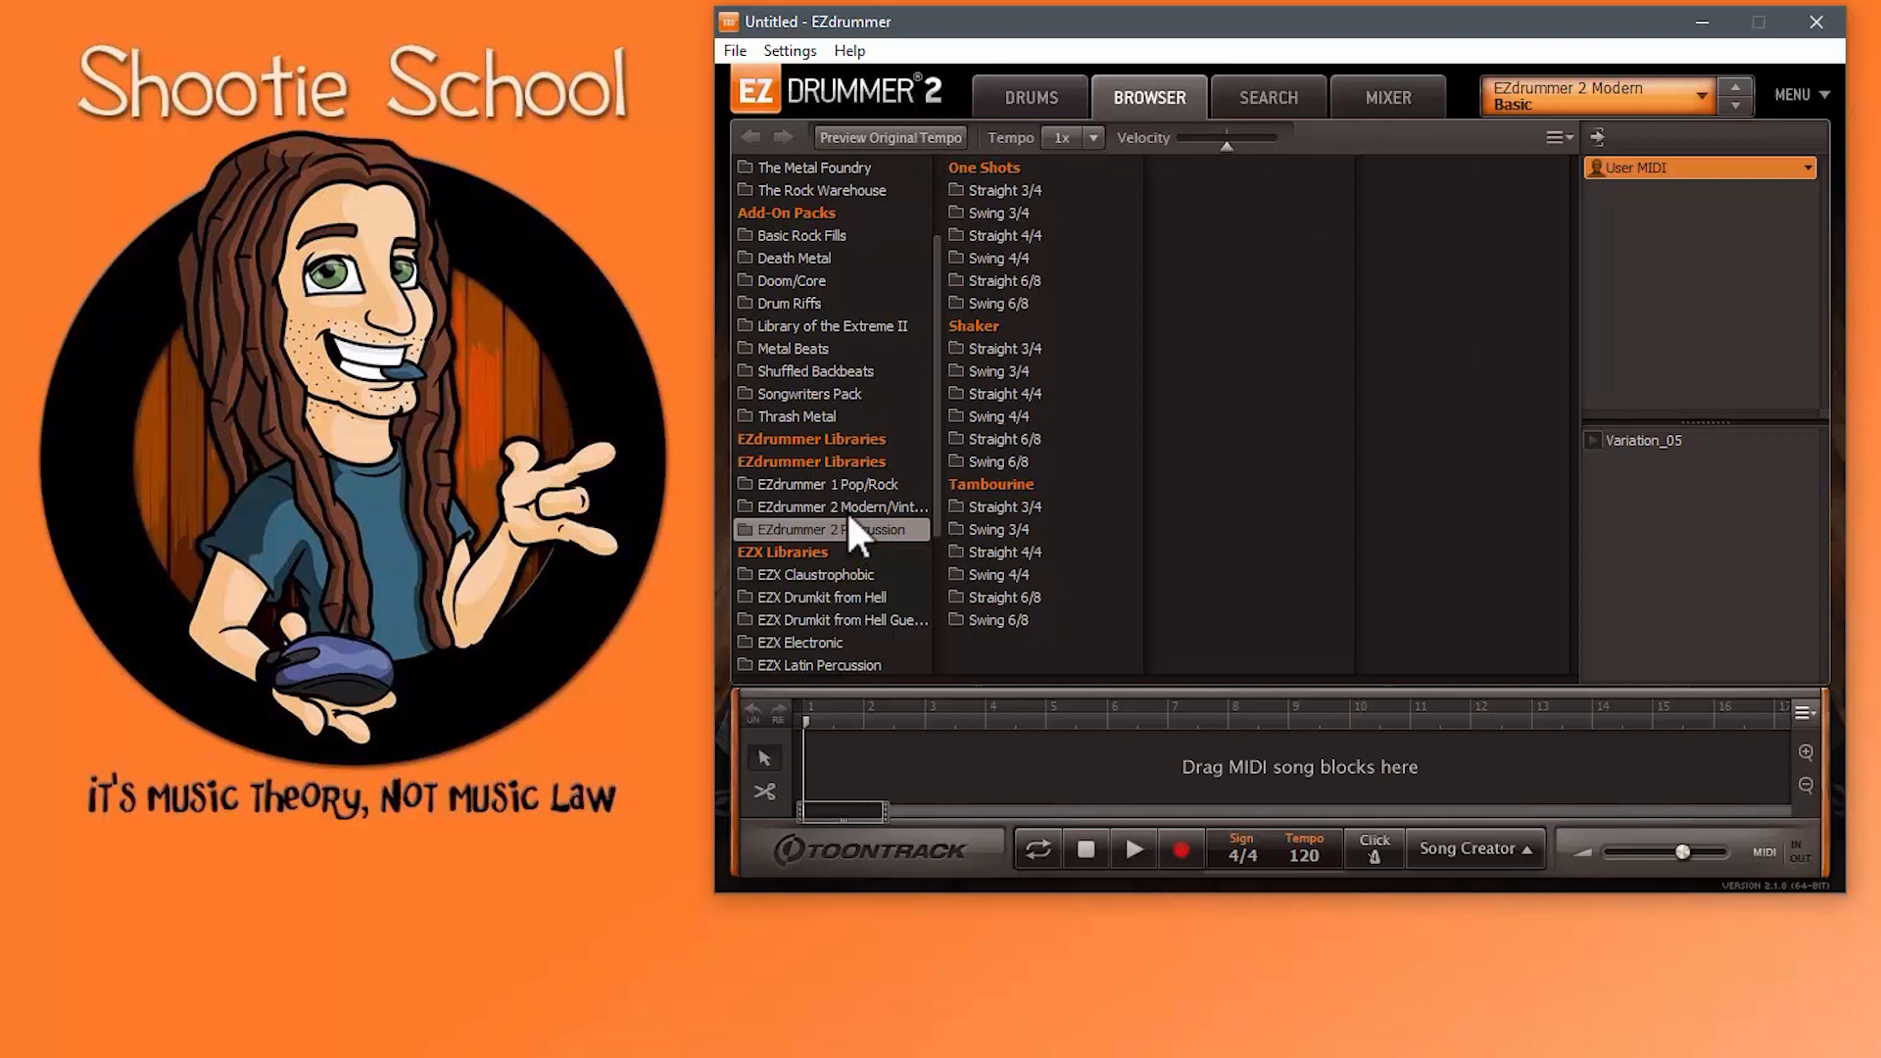
{"action": "scroll", "coordinate": [844, 405], "scroll_direction": "up", "scroll_amount": 2}
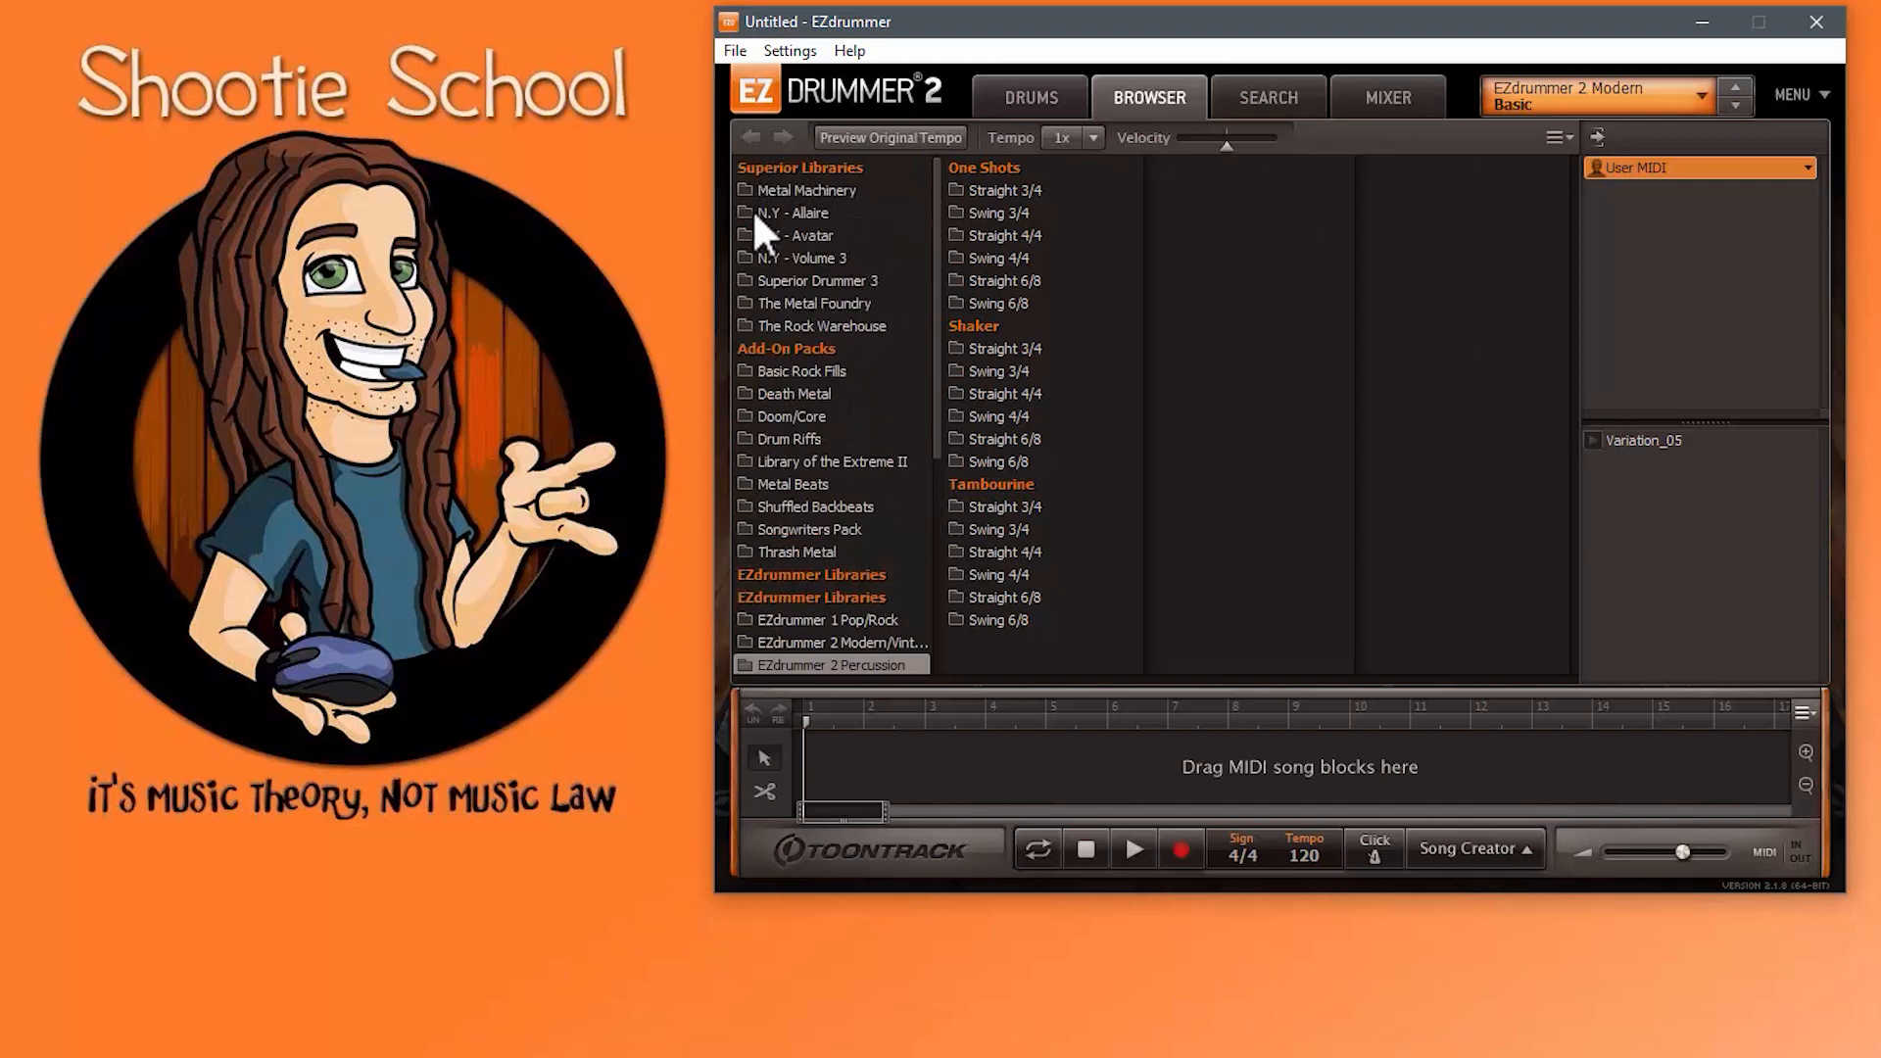
{"action": "scroll", "coordinate": [828, 416], "scroll_direction": "down", "scroll_amount": 3}
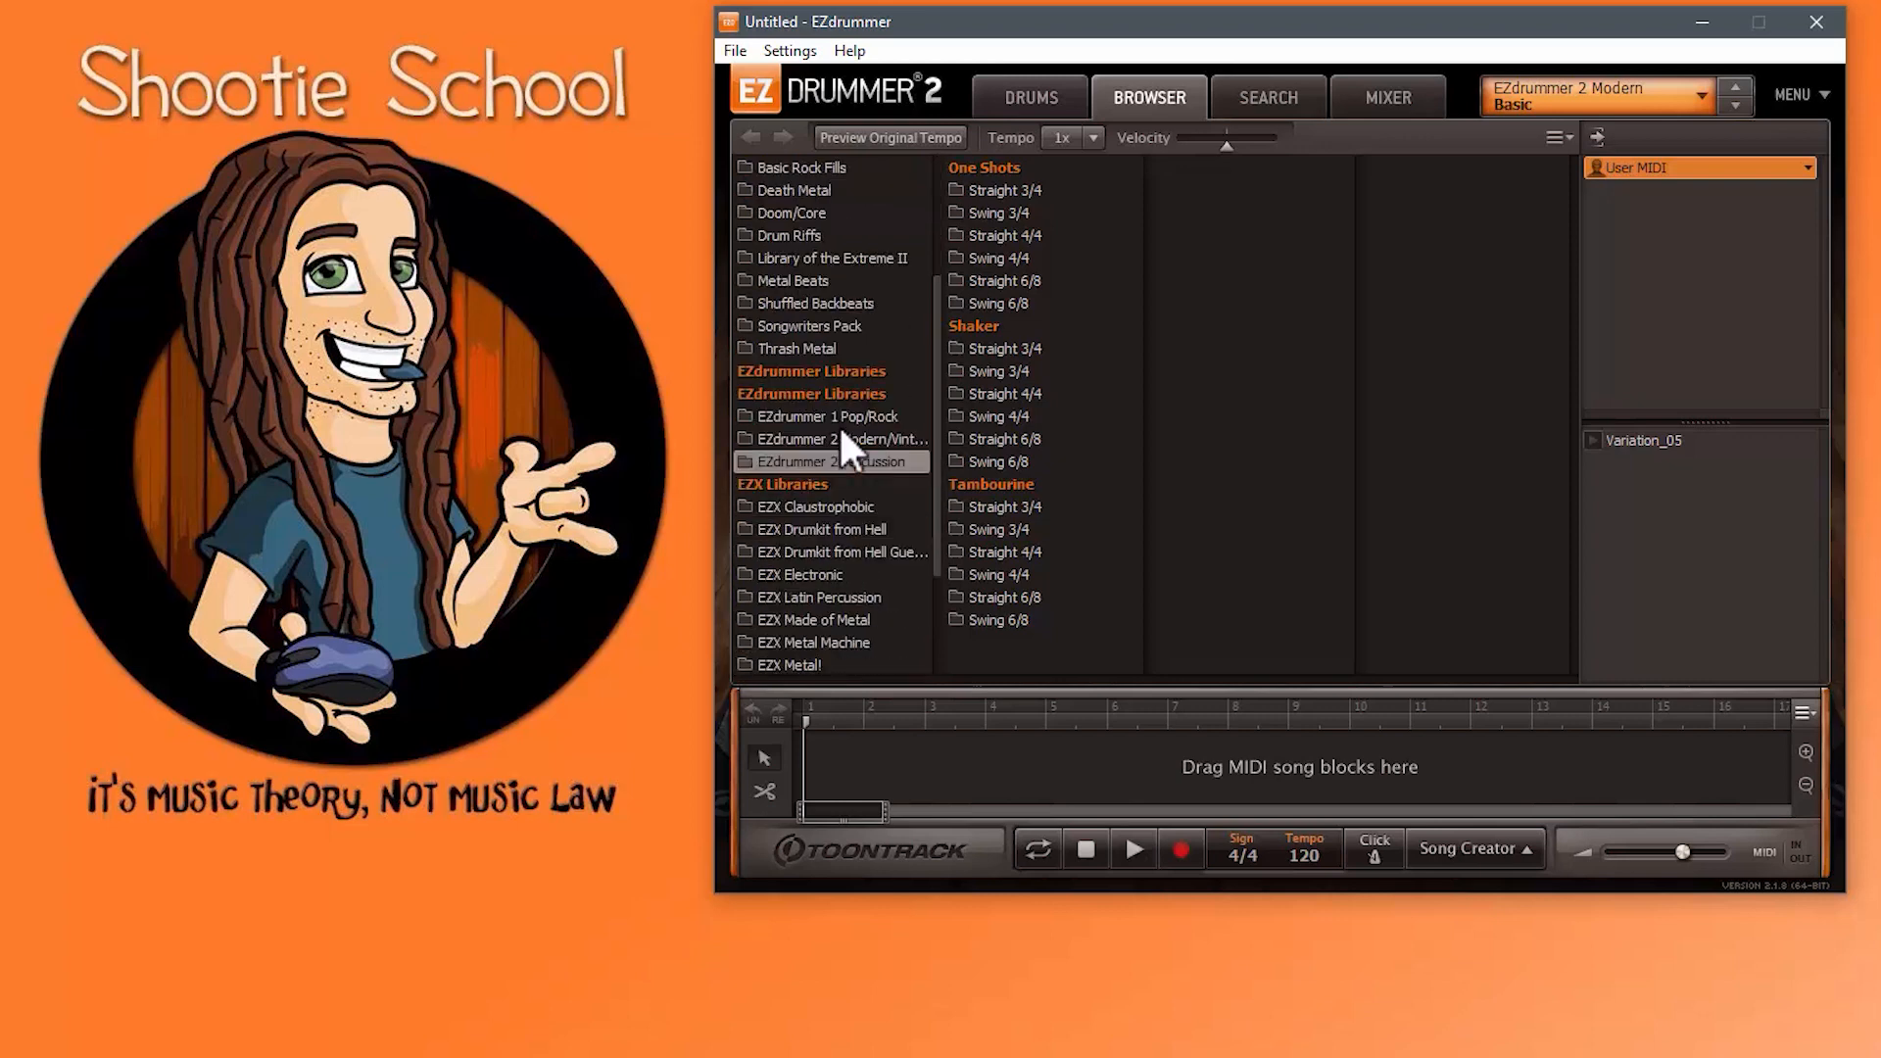
{"action": "scroll", "coordinate": [844, 456], "scroll_direction": "down", "scroll_amount": 2}
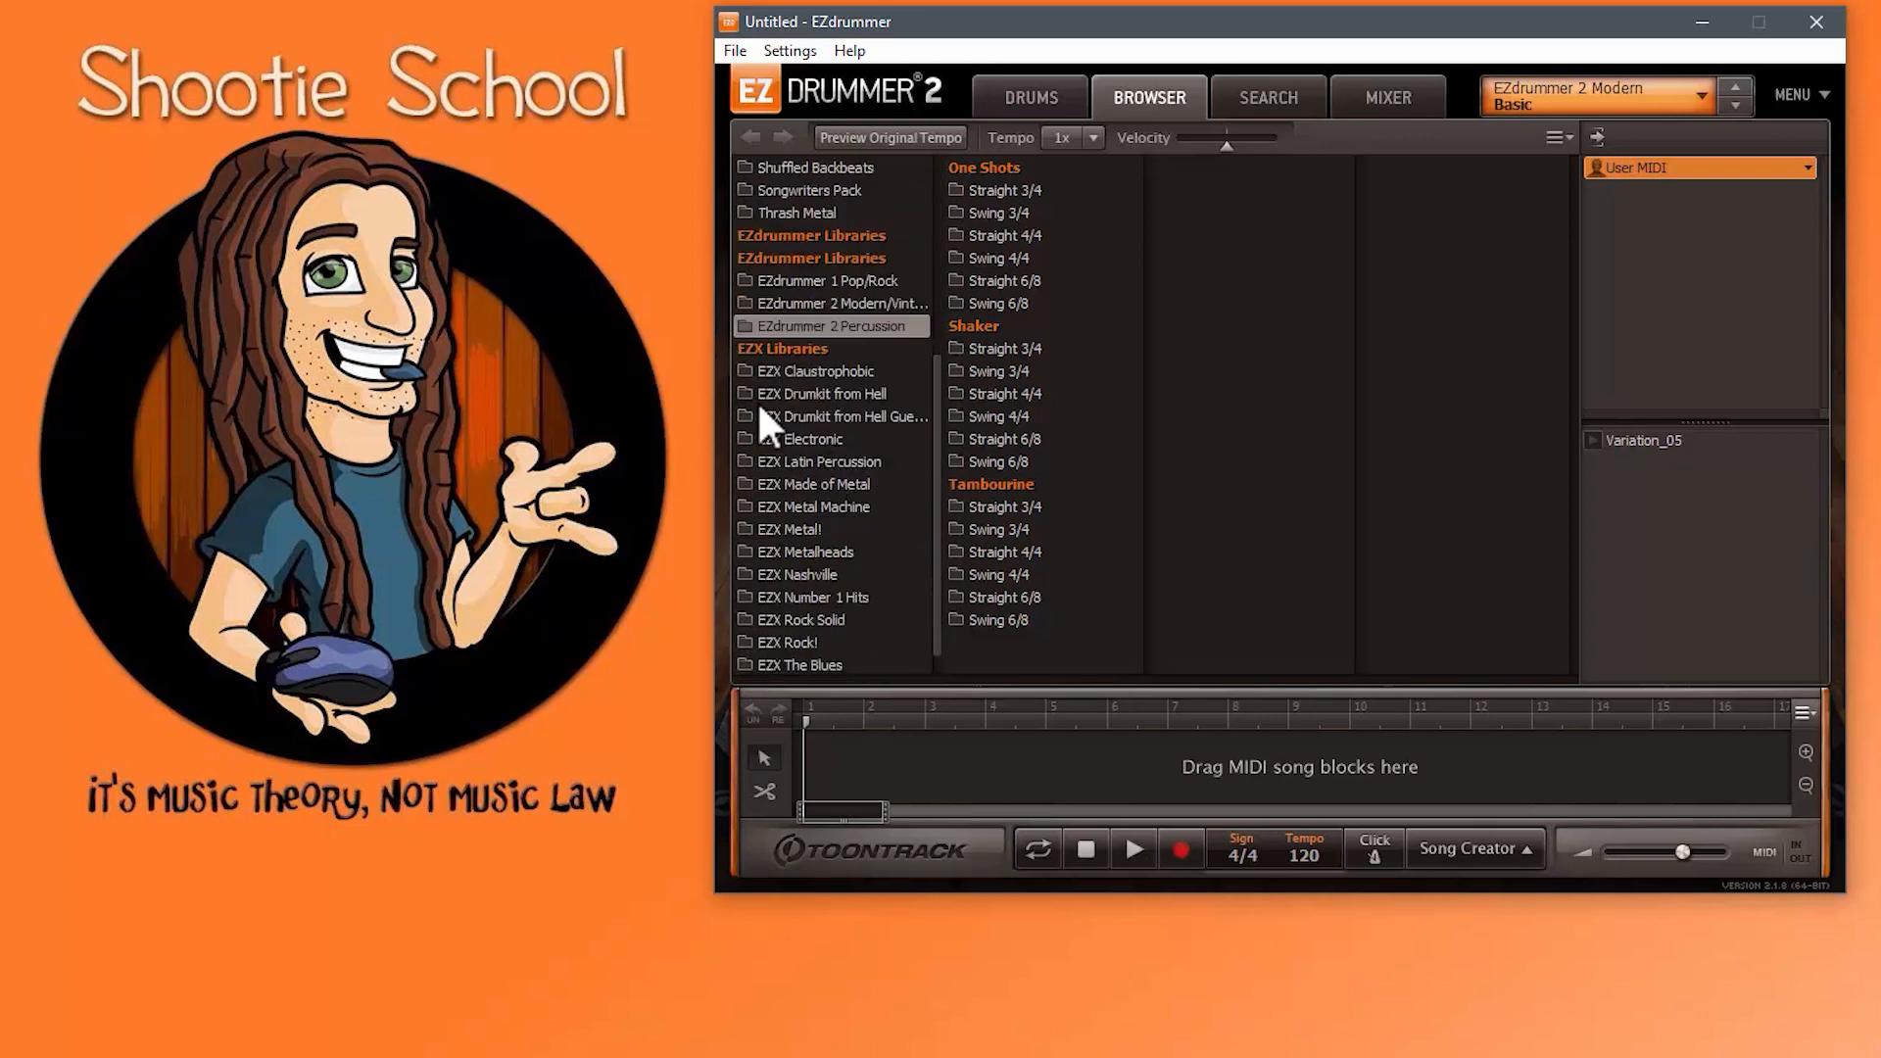
{"action": "scroll", "coordinate": [843, 480], "scroll_direction": "down", "scroll_amount": 1}
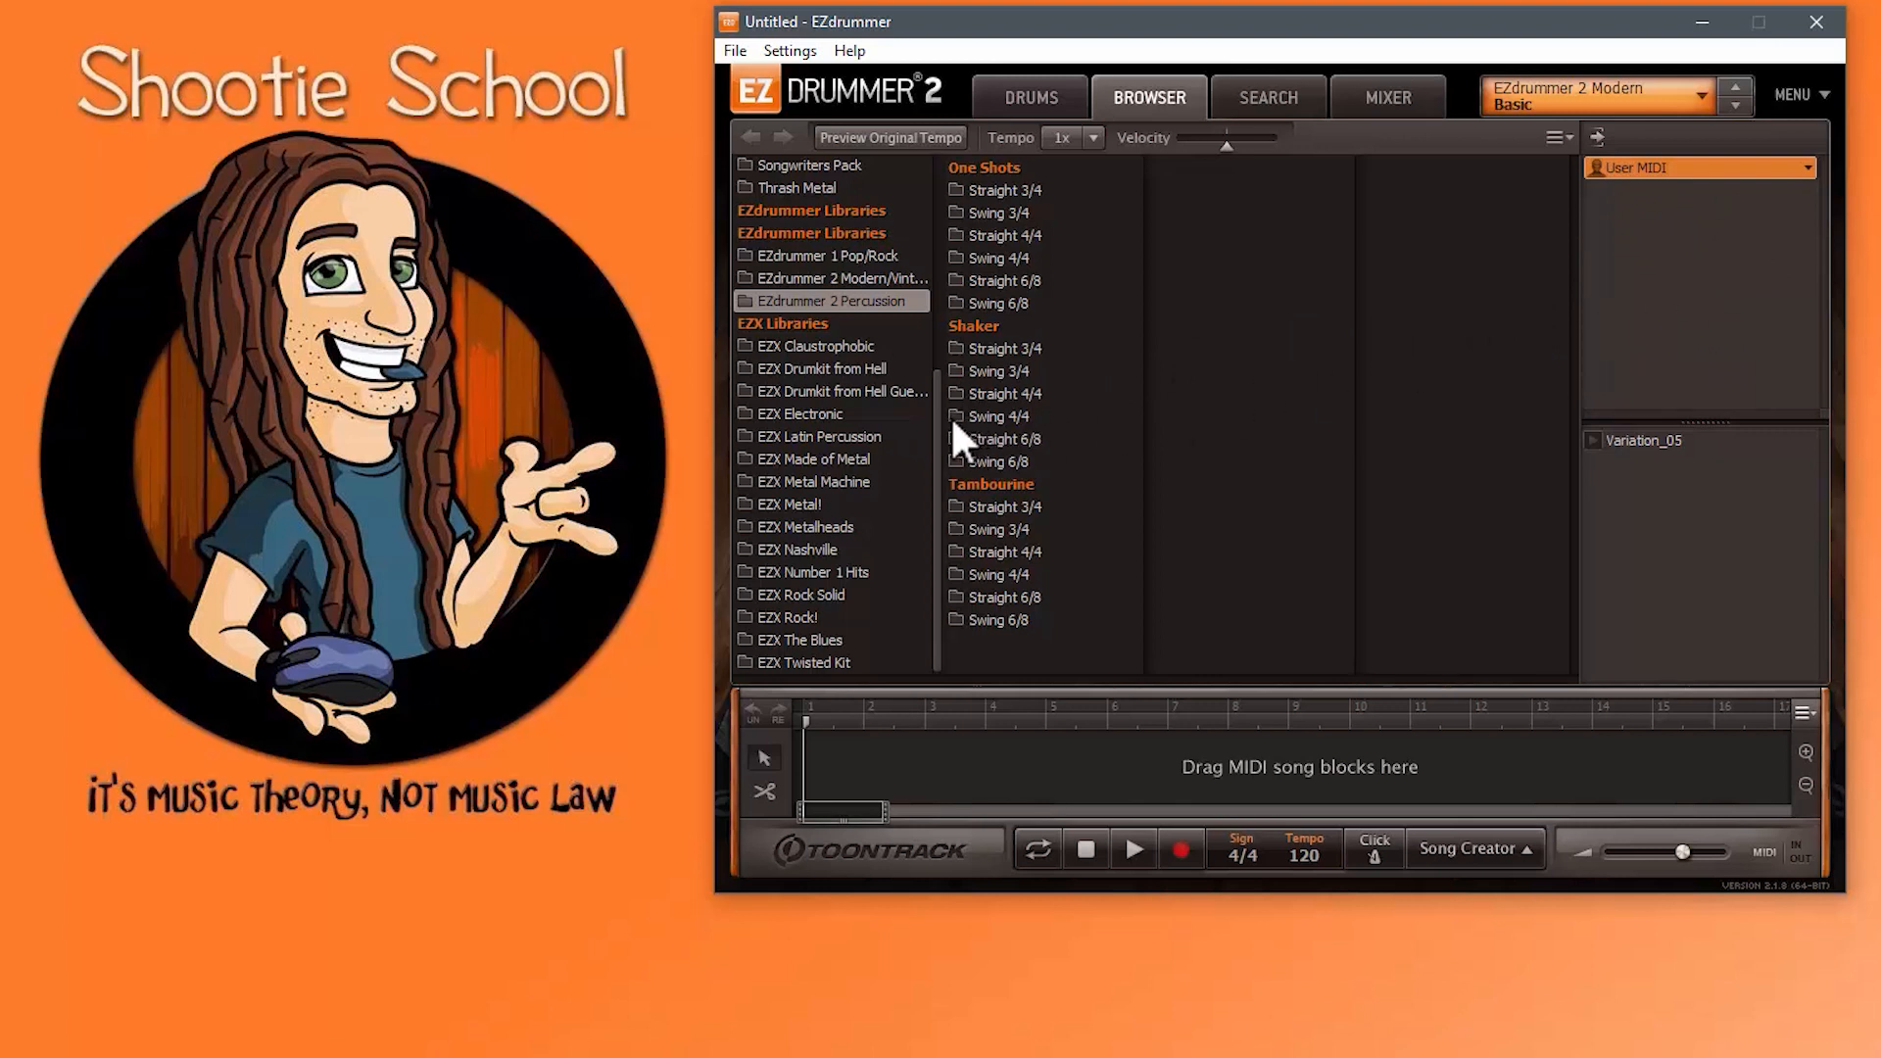
Step: Open the Verse grooves of Slow Rock 75 BPM under Ballad Straight 4/4 in the EZdrummer 2 Modern/Vintage library
{"action": "left_click_drag", "start_coordinate": [936, 417], "coordinate": [946, 309]}
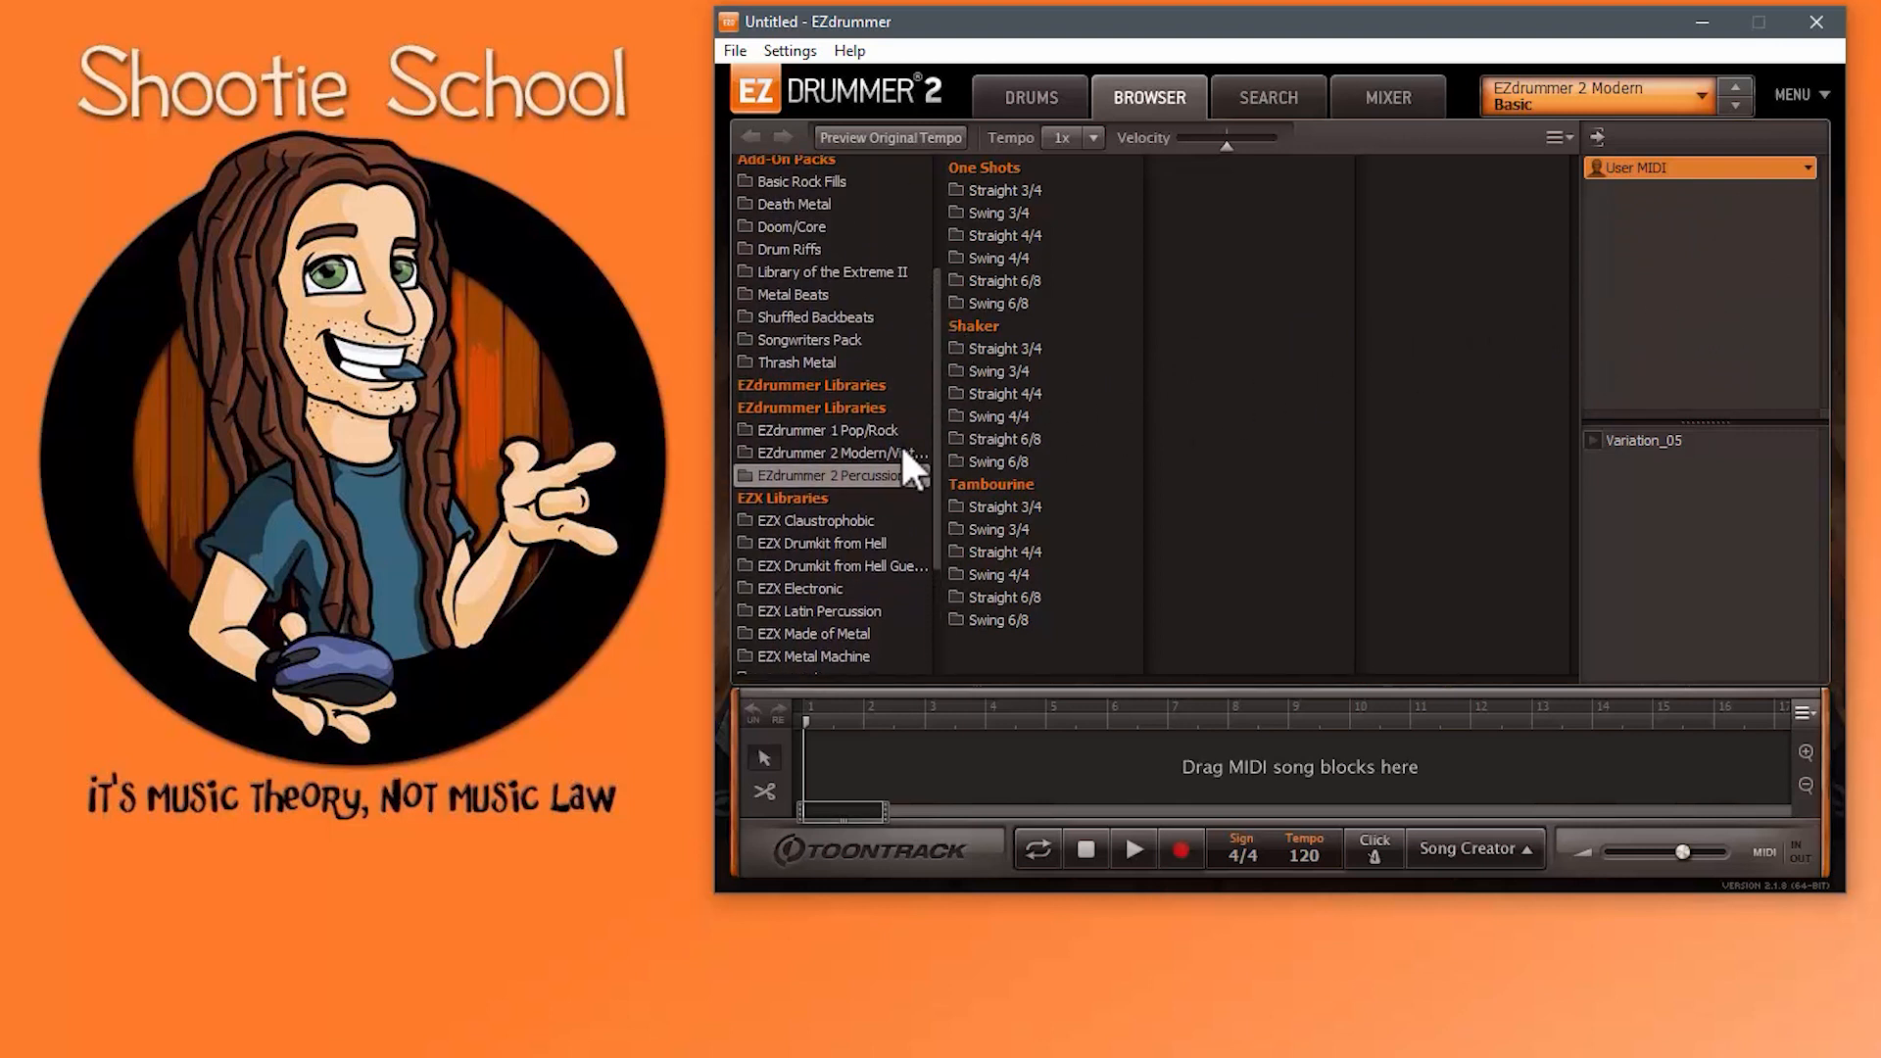
{"action": "left_click", "coordinate": [875, 453]}
{"action": "left_click_drag", "start_coordinate": [938, 416], "coordinate": [956, 325]}
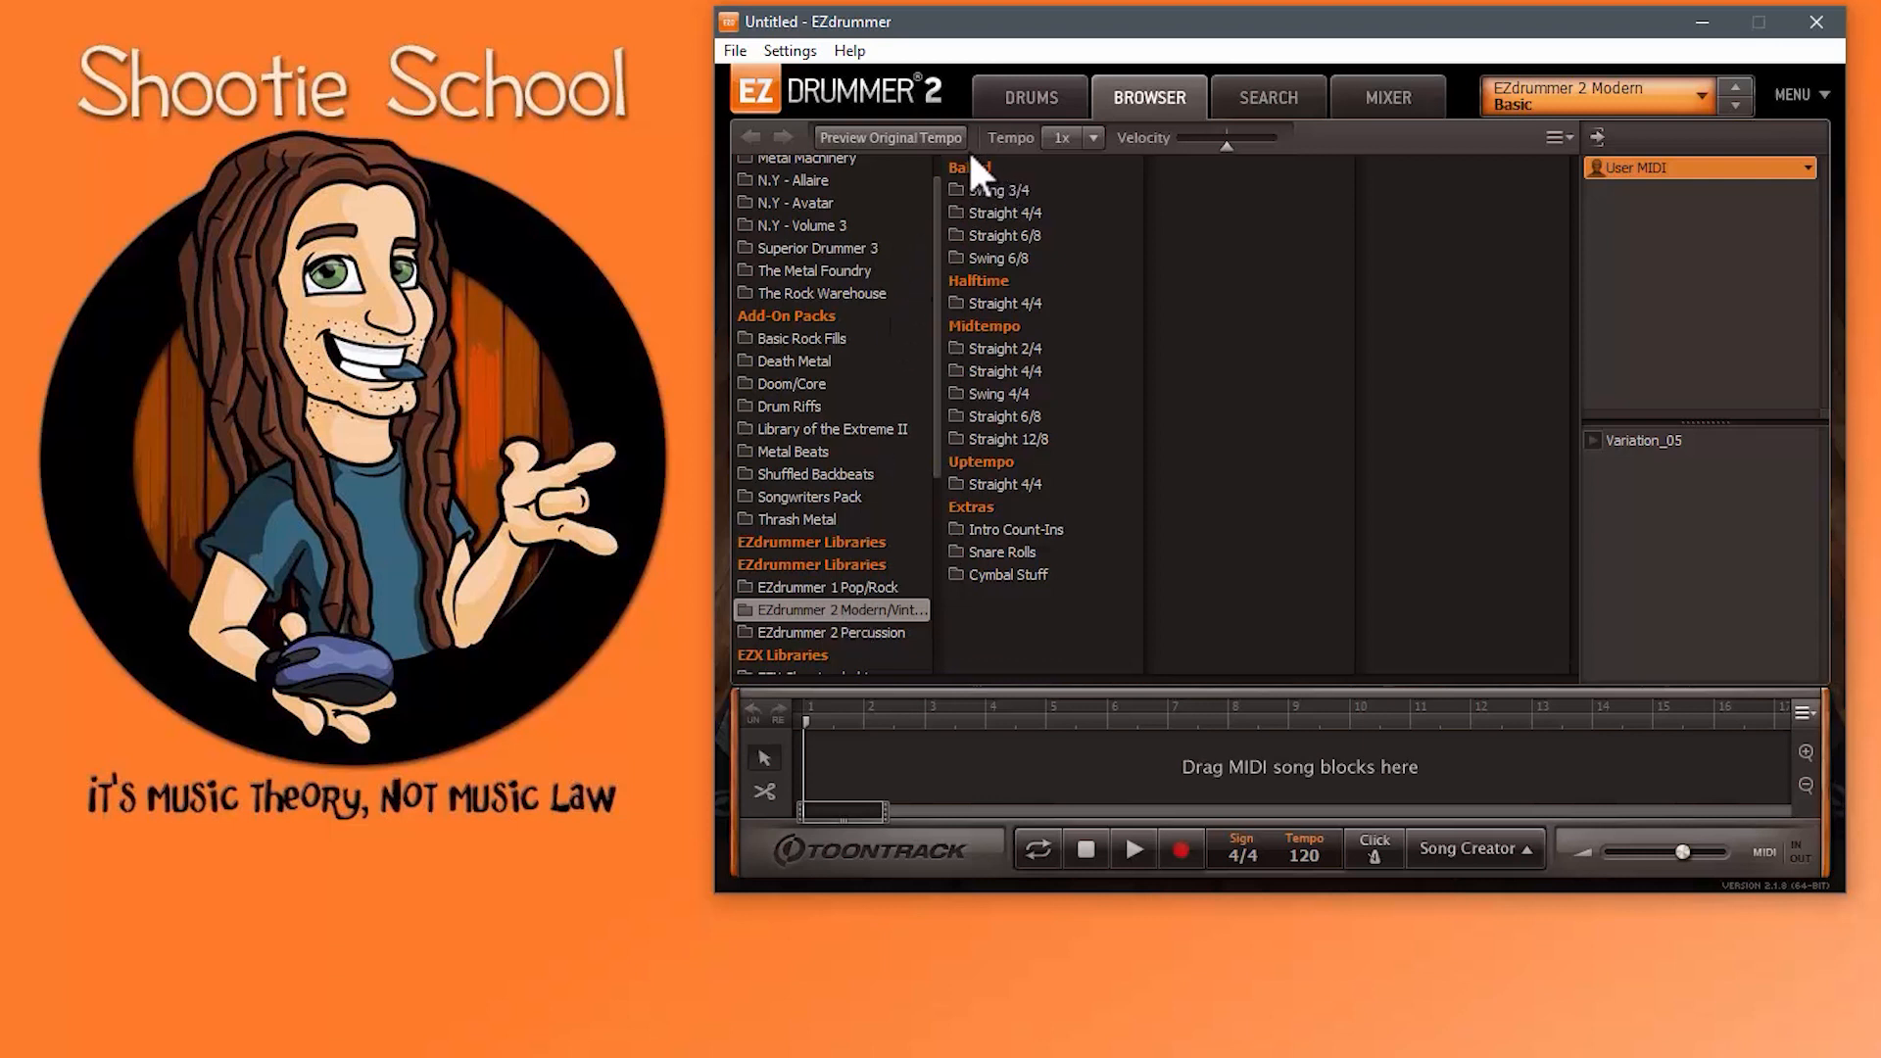
{"action": "scroll", "coordinate": [949, 168], "scroll_direction": "up", "scroll_amount": 1}
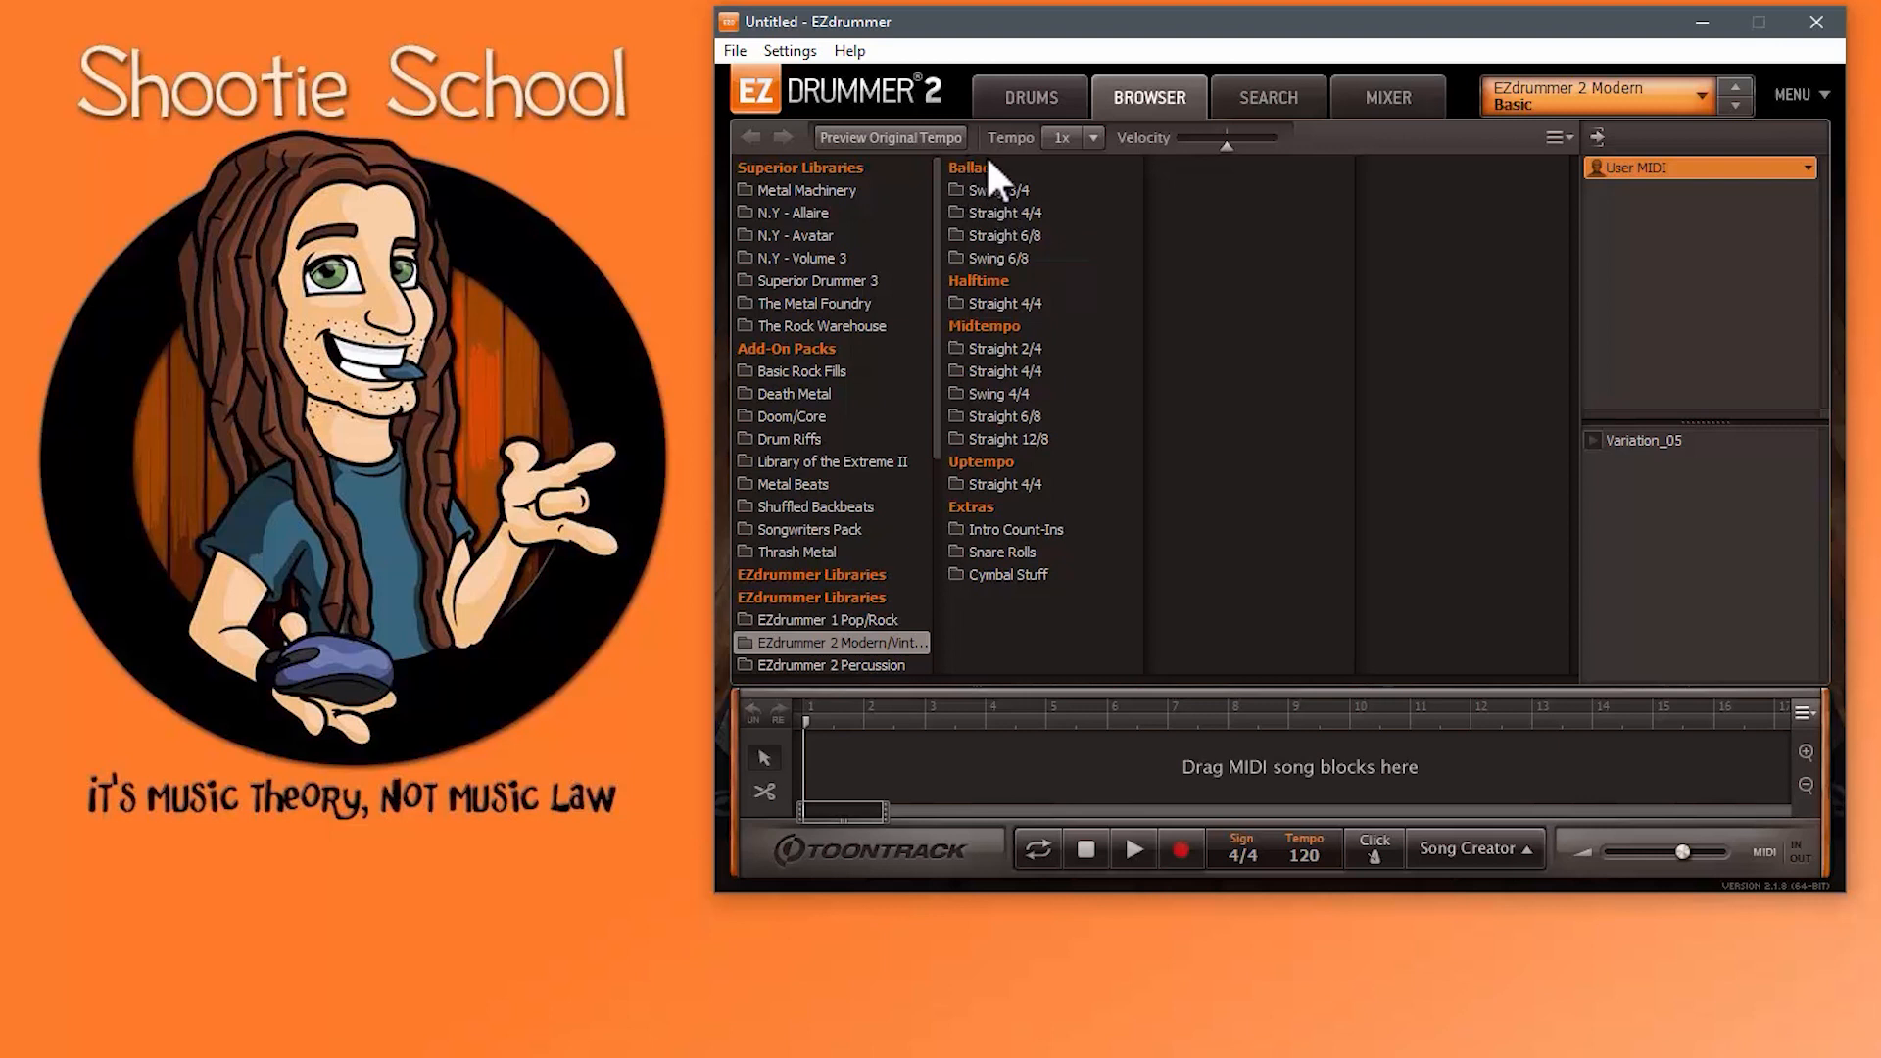
{"action": "left_click", "coordinate": [1006, 214]}
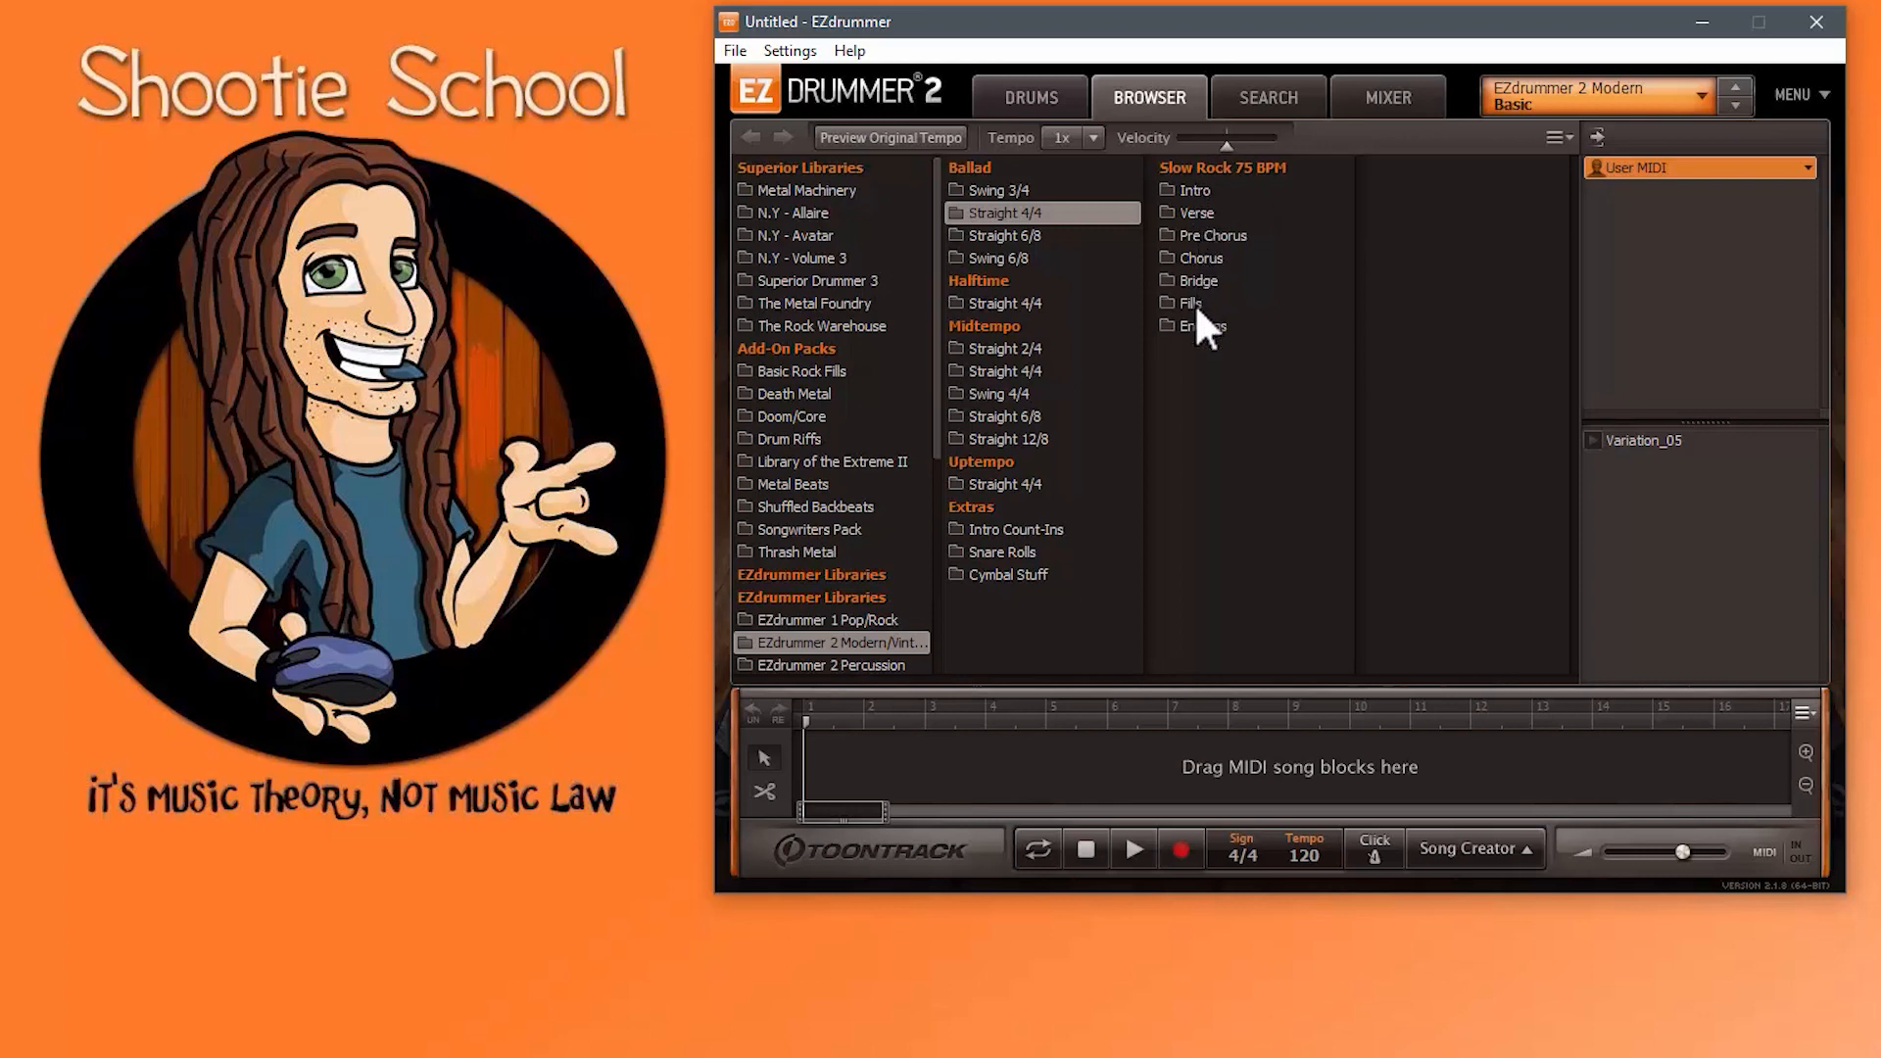
{"action": "left_click", "coordinate": [1197, 214]}
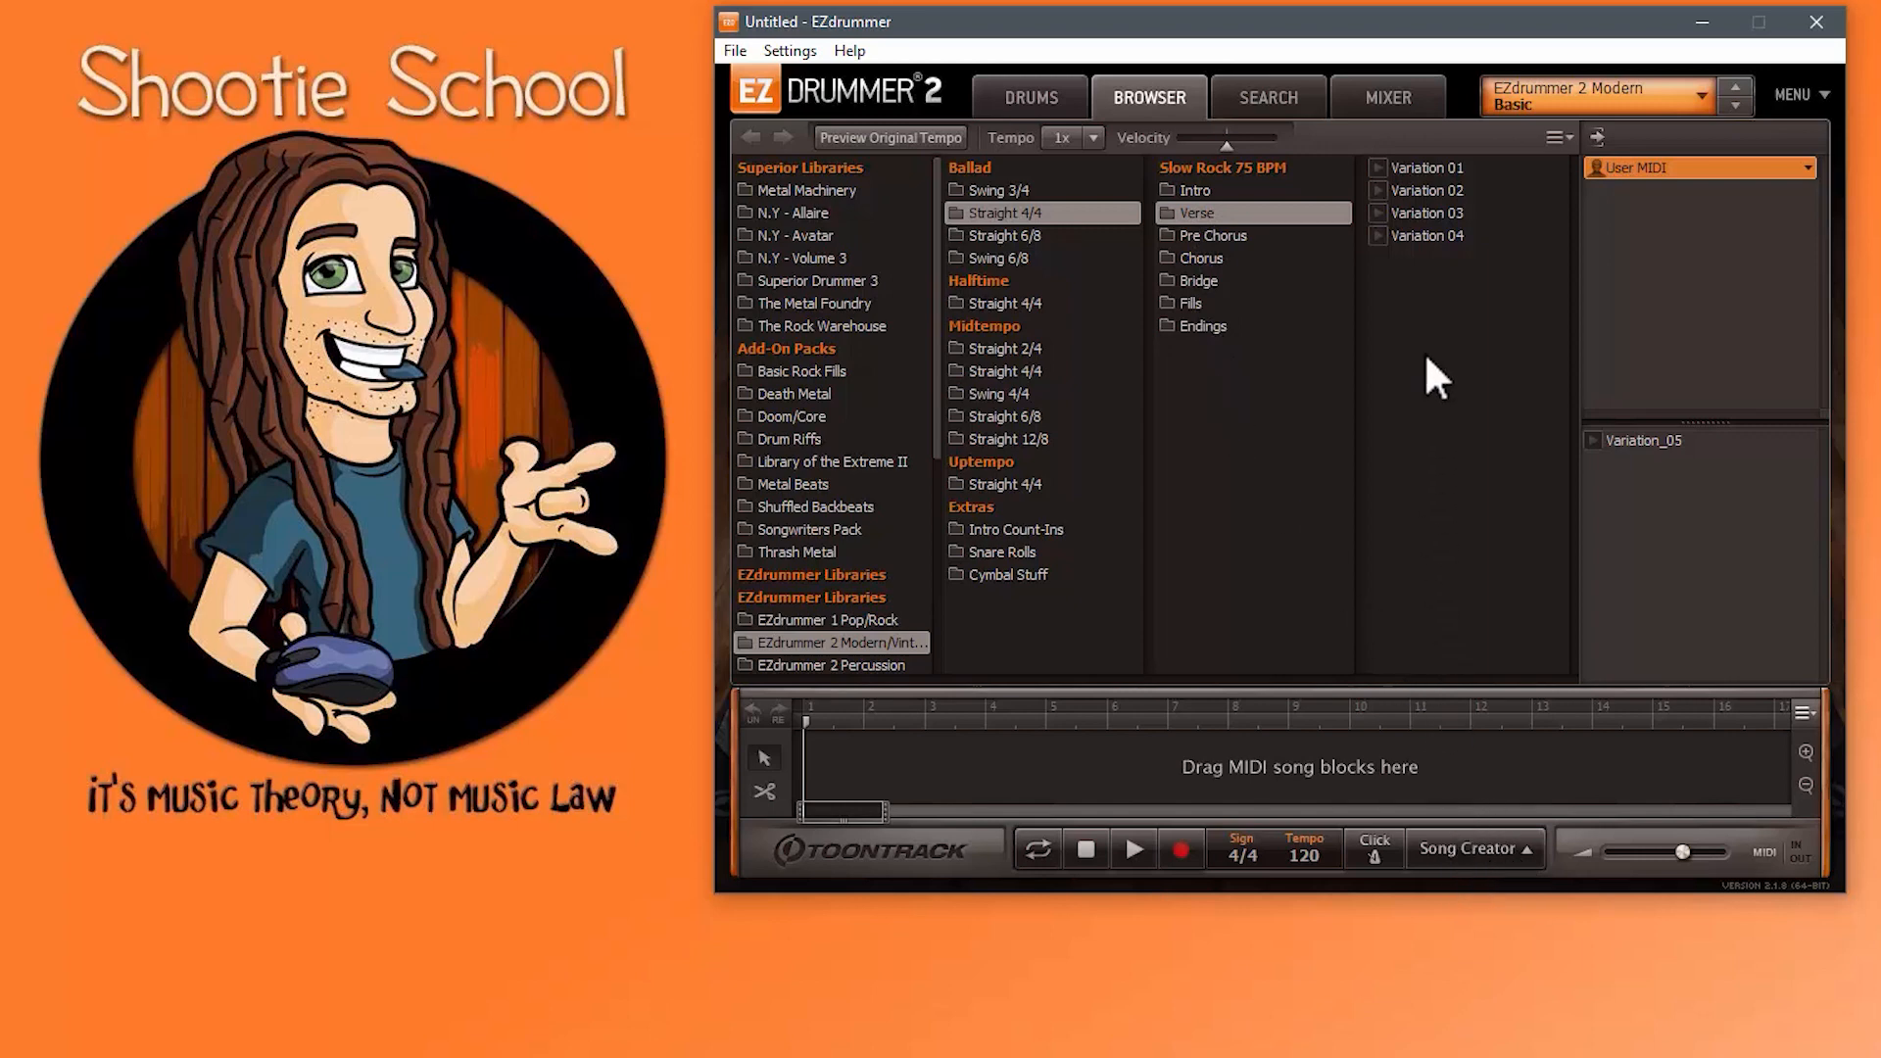
Step: Preview the Slow Rock verse grooves one after another, from Variation 01 to Variation 04
{"action": "left_click", "coordinate": [1379, 167]}
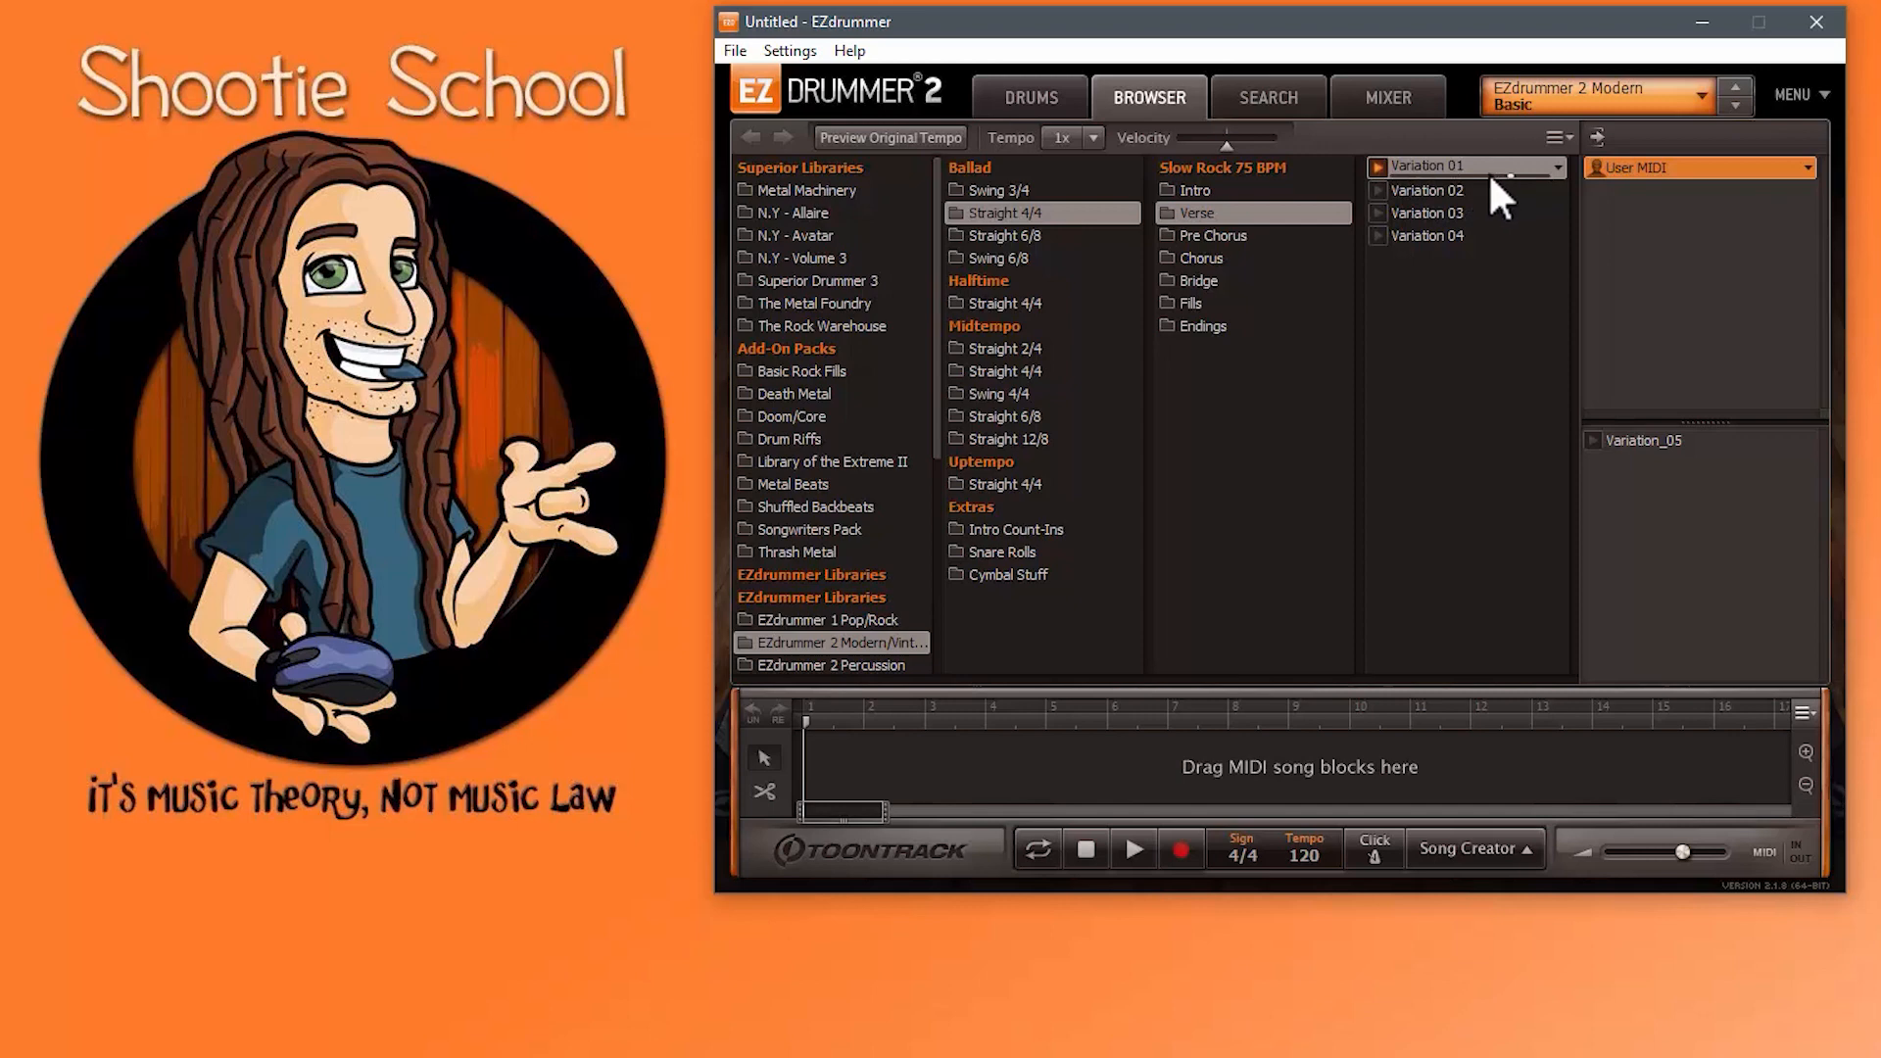
{"action": "left_click", "coordinate": [1378, 190]}
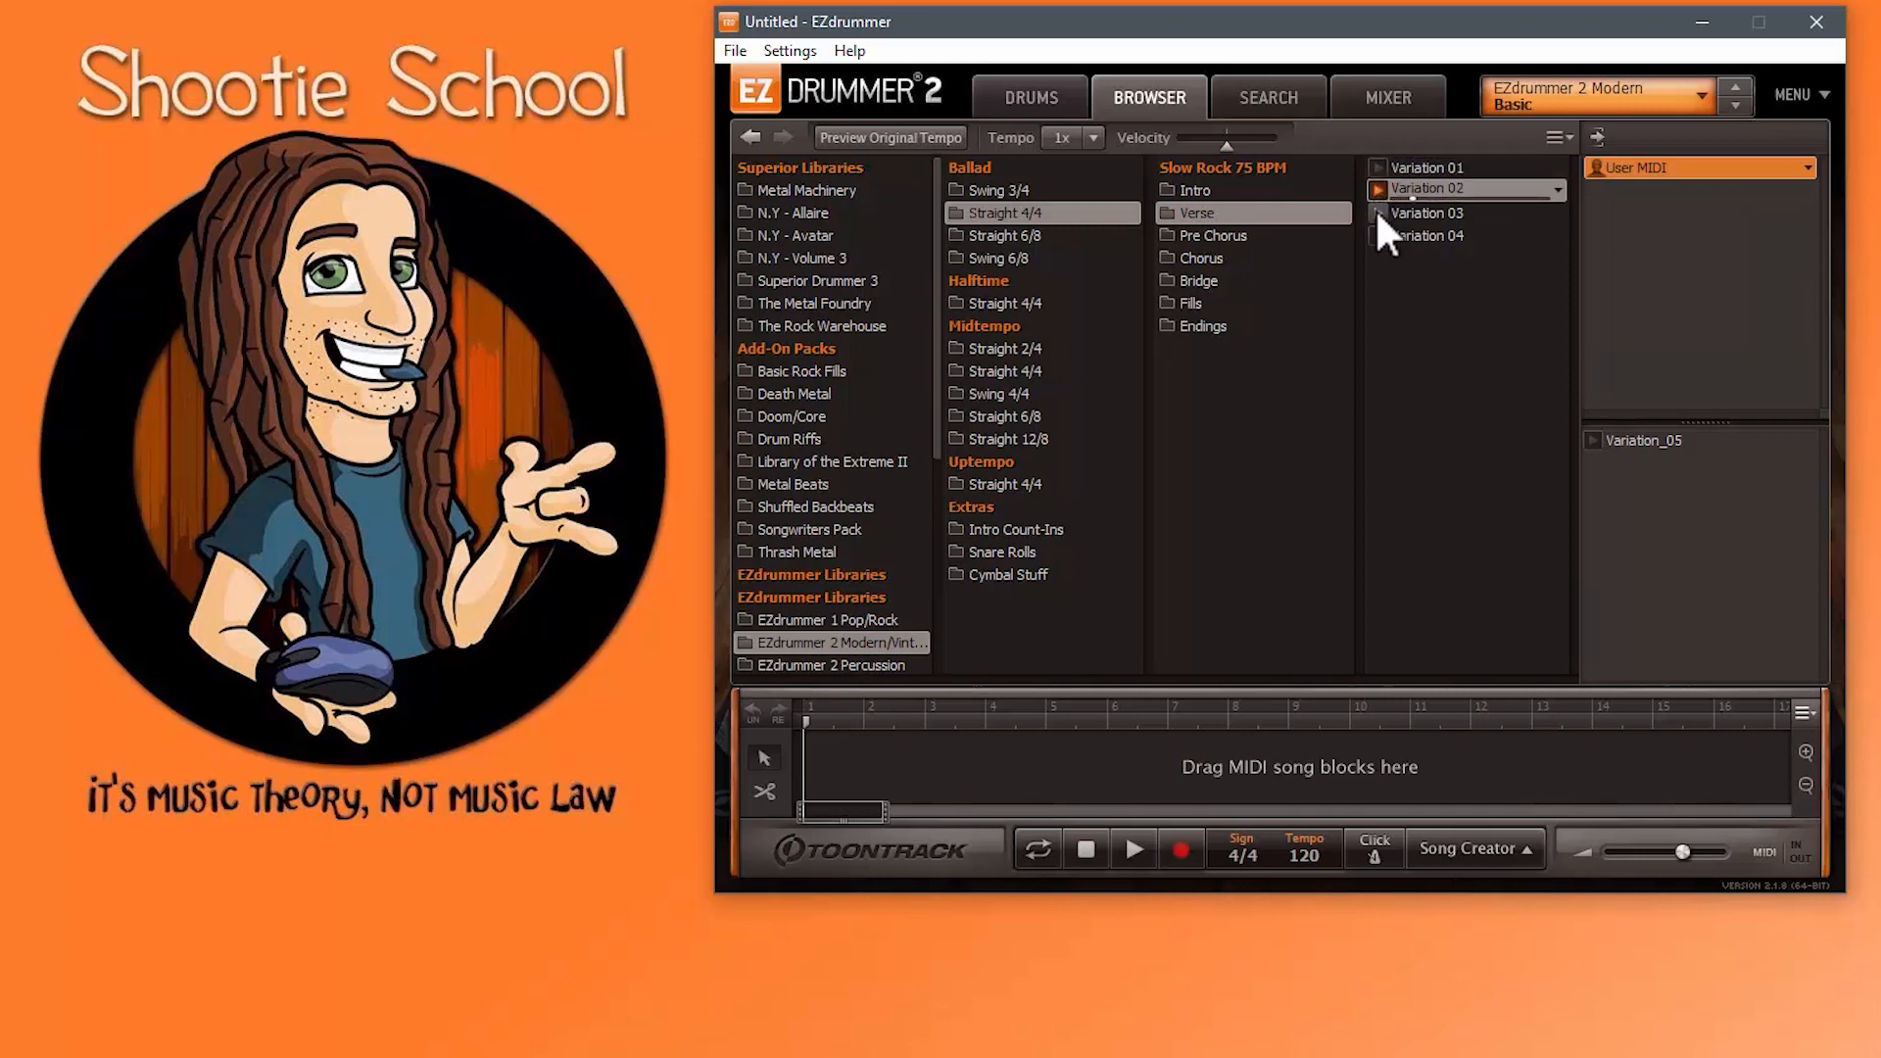
{"action": "left_click", "coordinate": [1378, 213]}
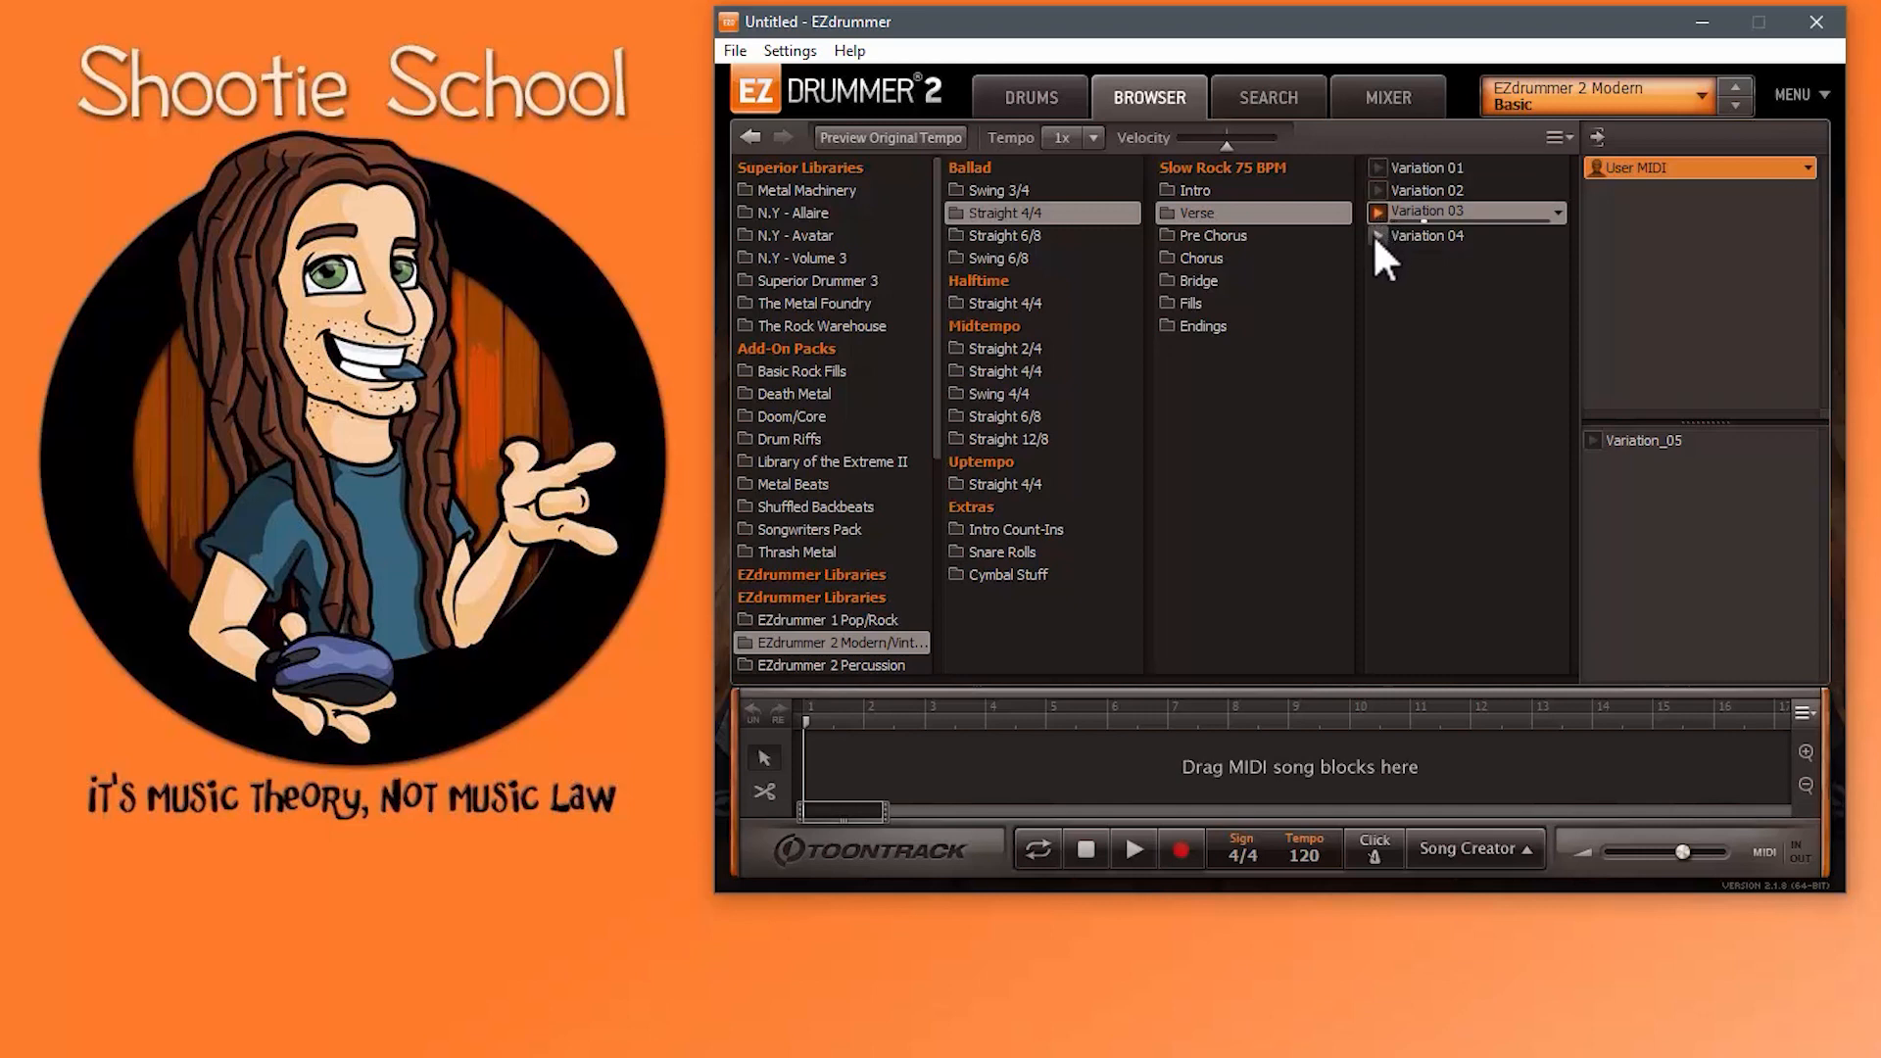
{"action": "left_click", "coordinate": [1377, 235]}
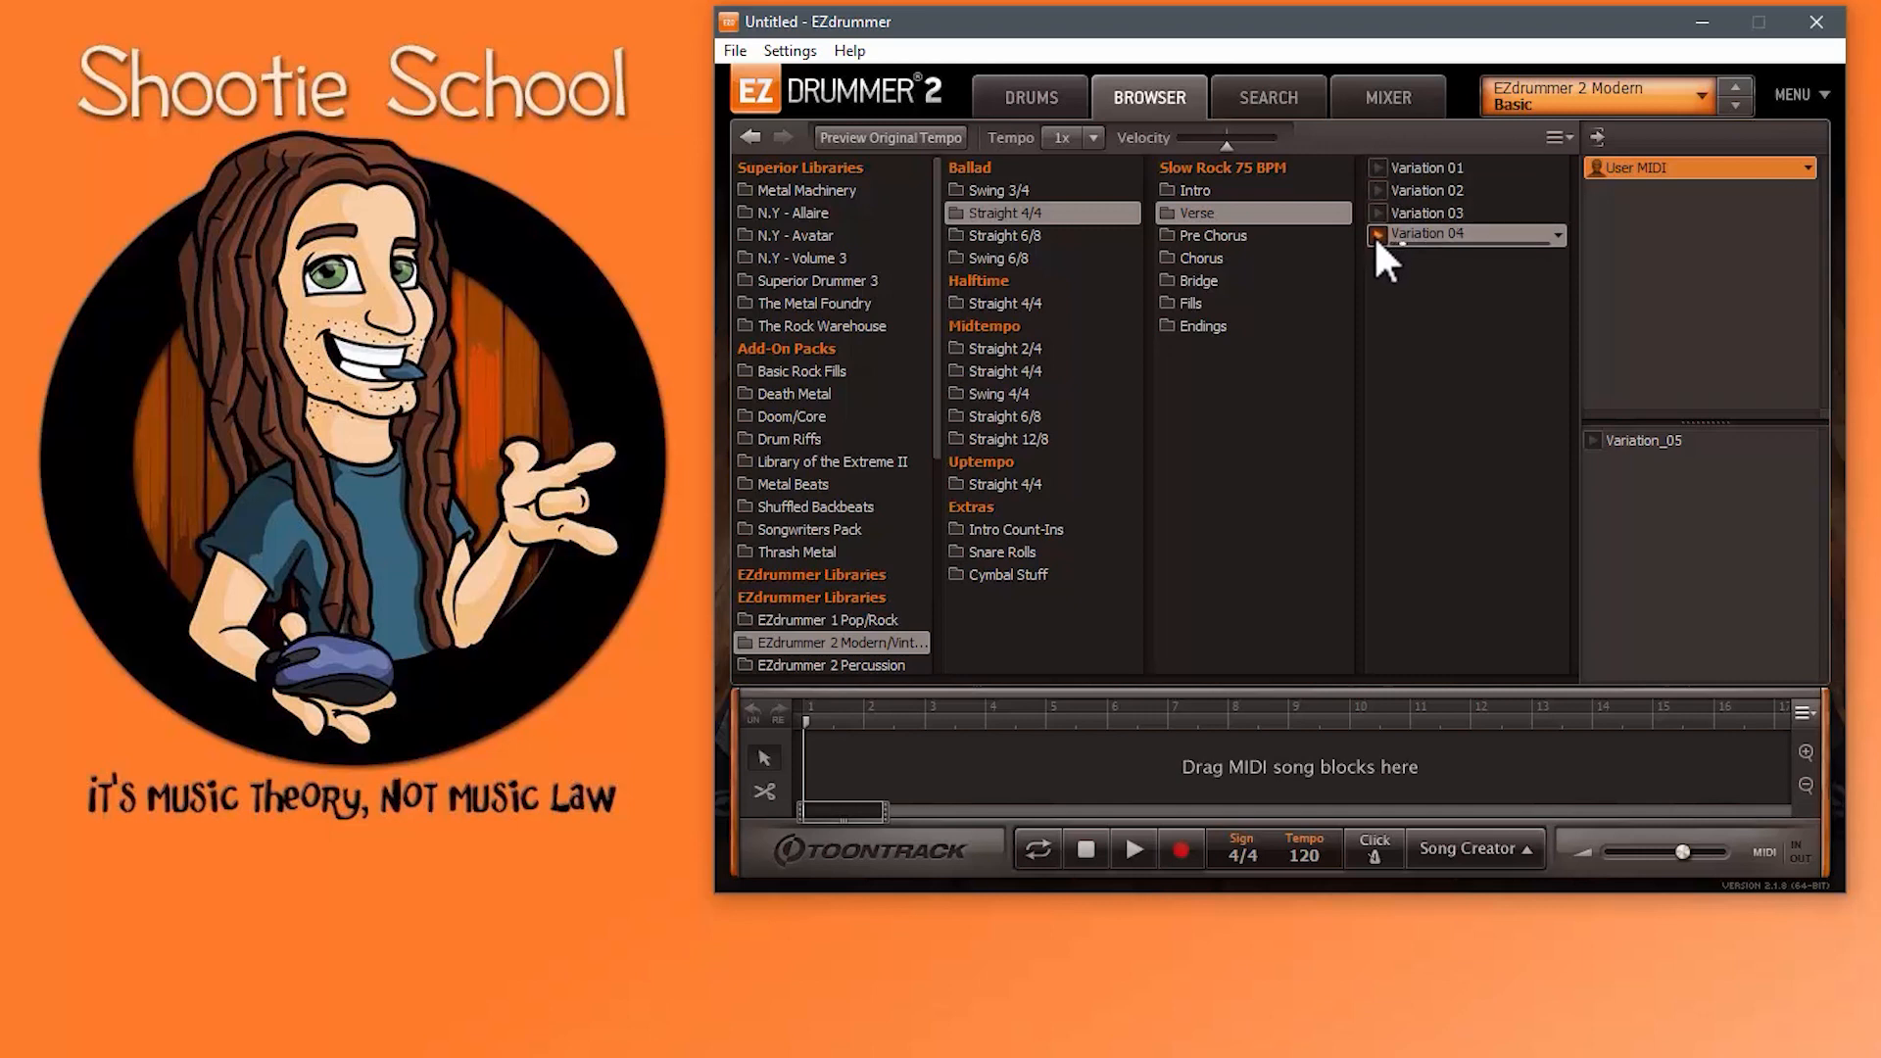
Step: Replay verse Variation 01, Variation 02 and Variation 03 to compare their playing
{"action": "left_click", "coordinate": [1378, 166]}
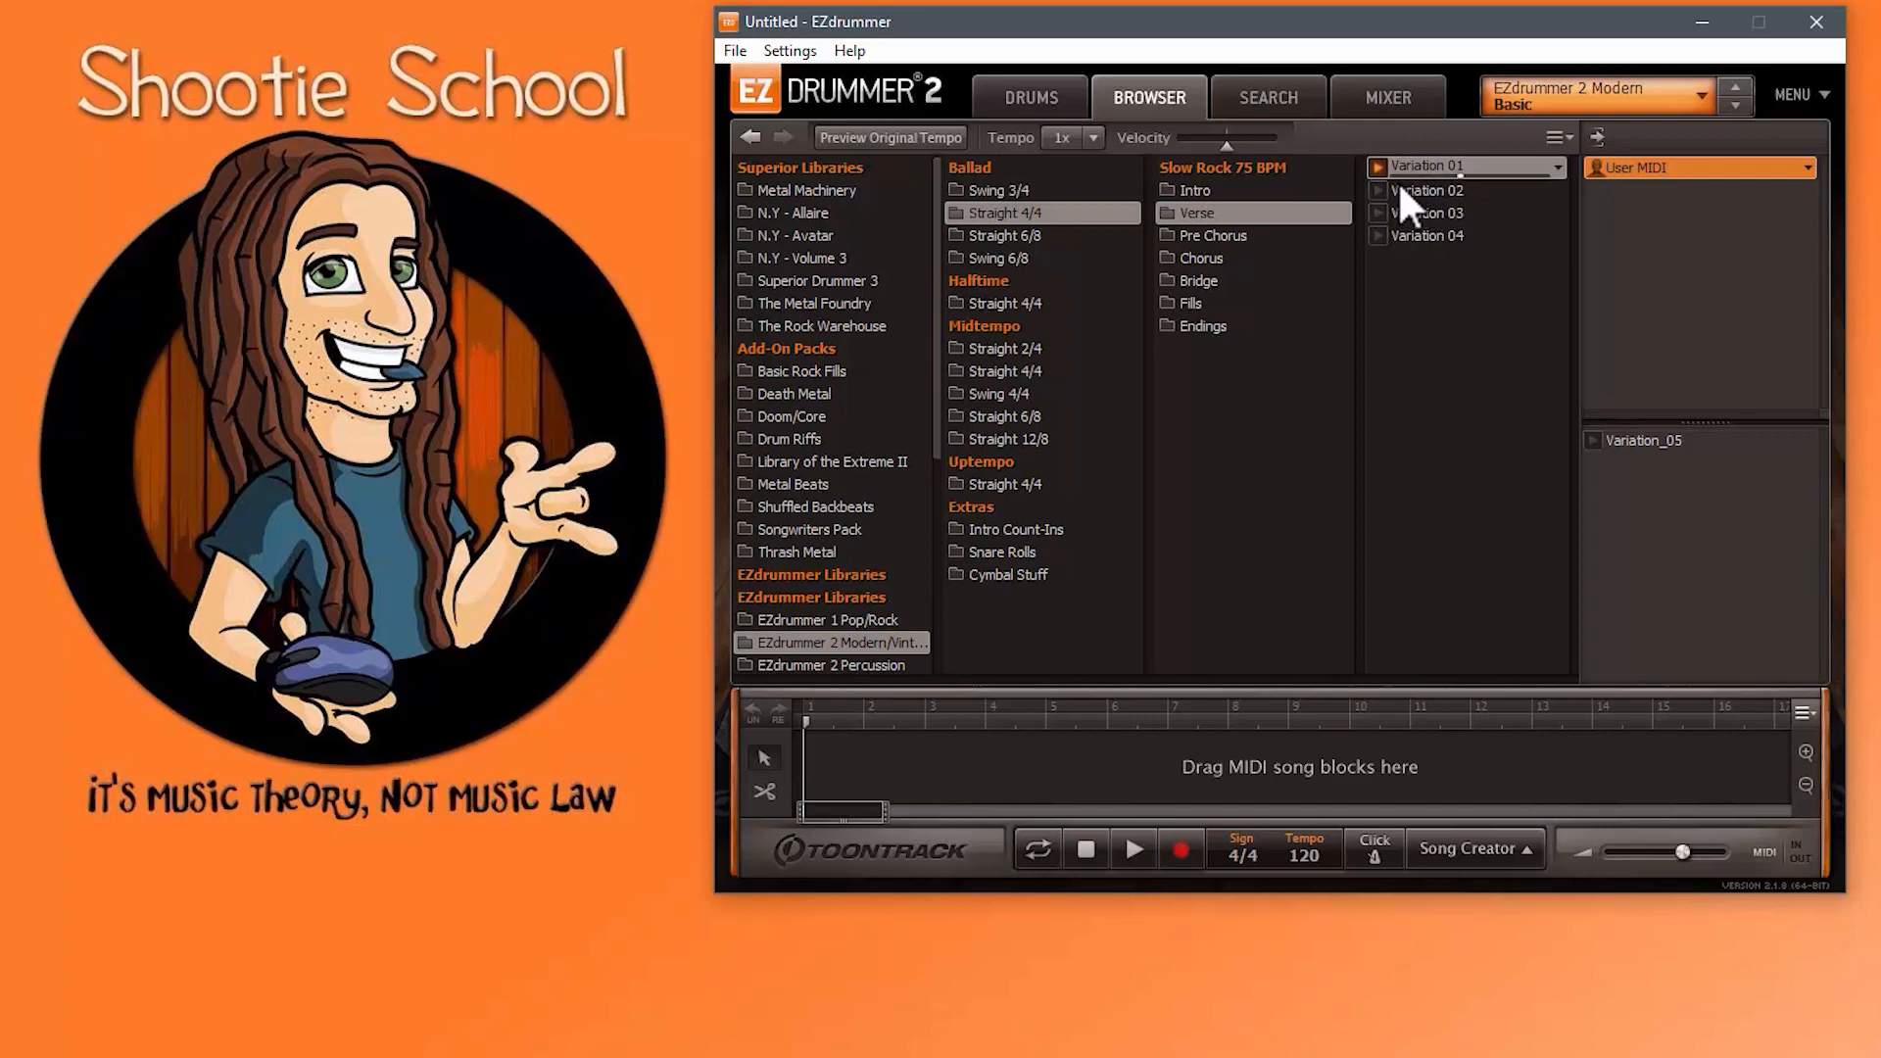
{"action": "left_click", "coordinate": [1427, 190]}
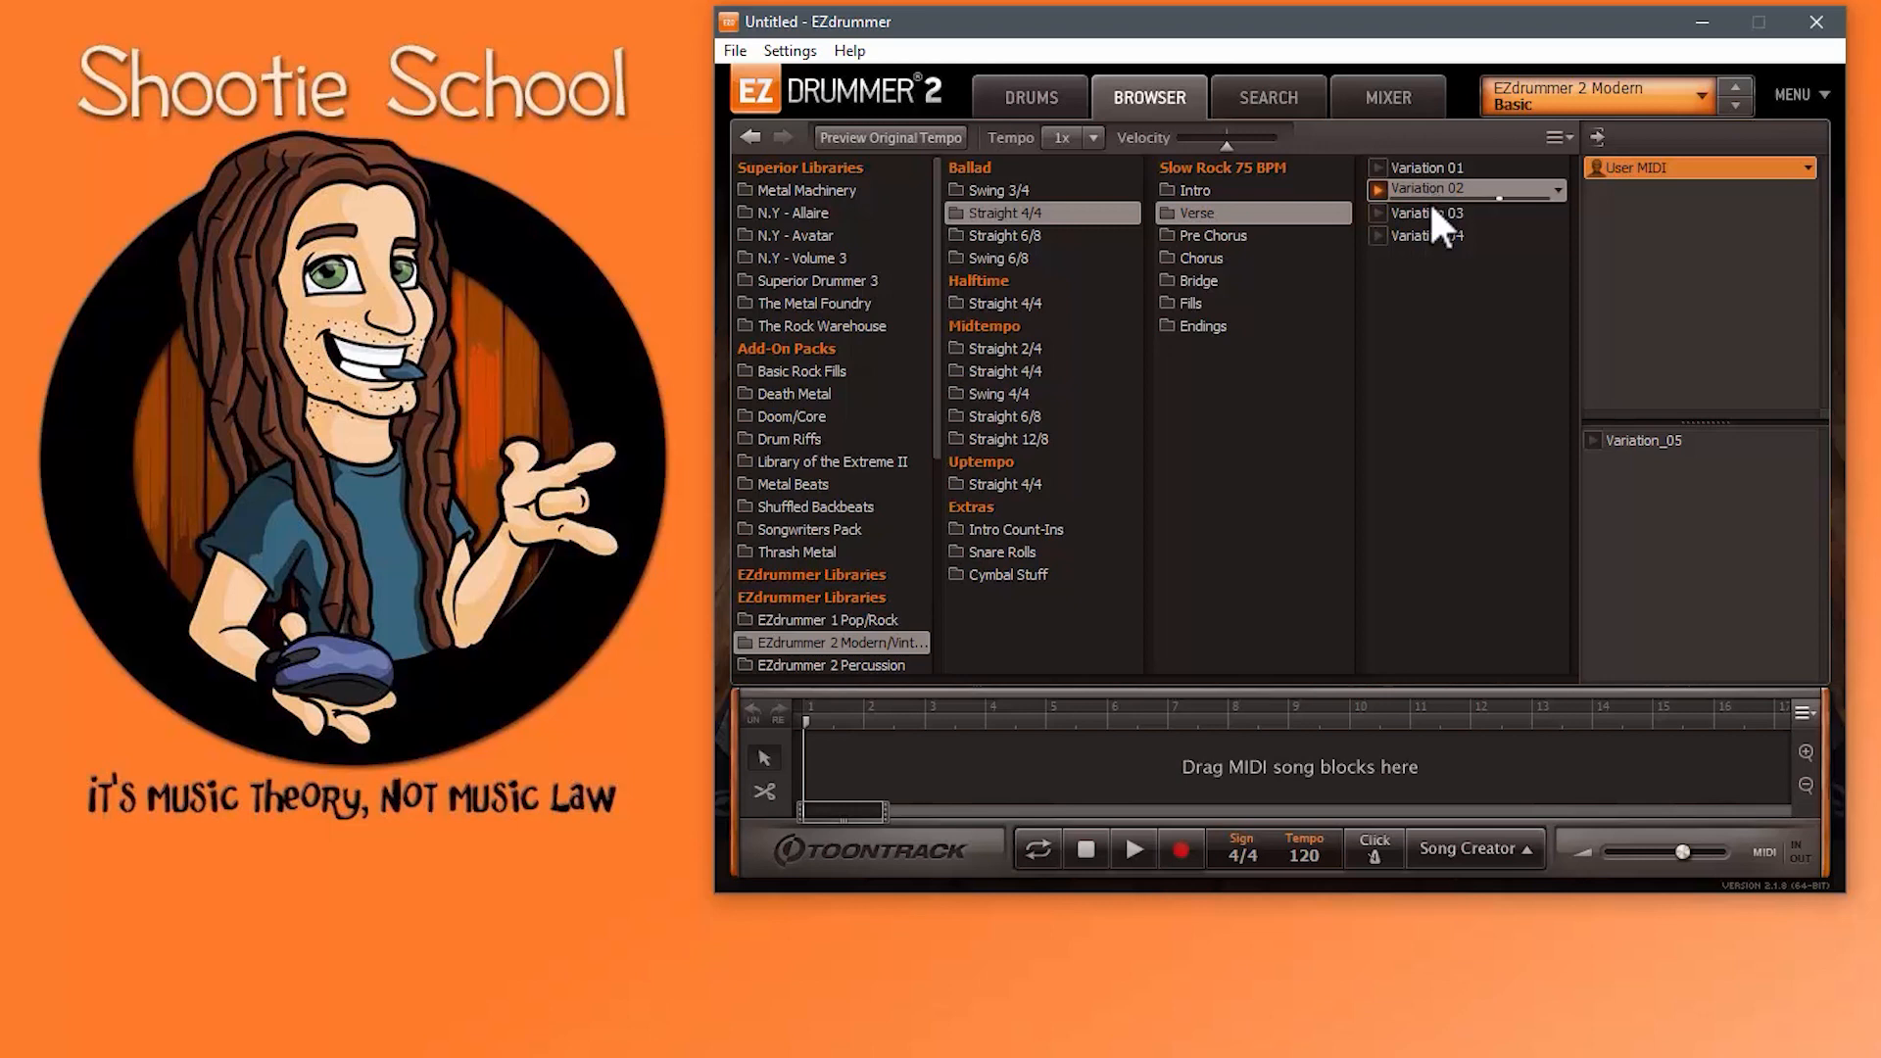
{"action": "left_click", "coordinate": [1429, 211]}
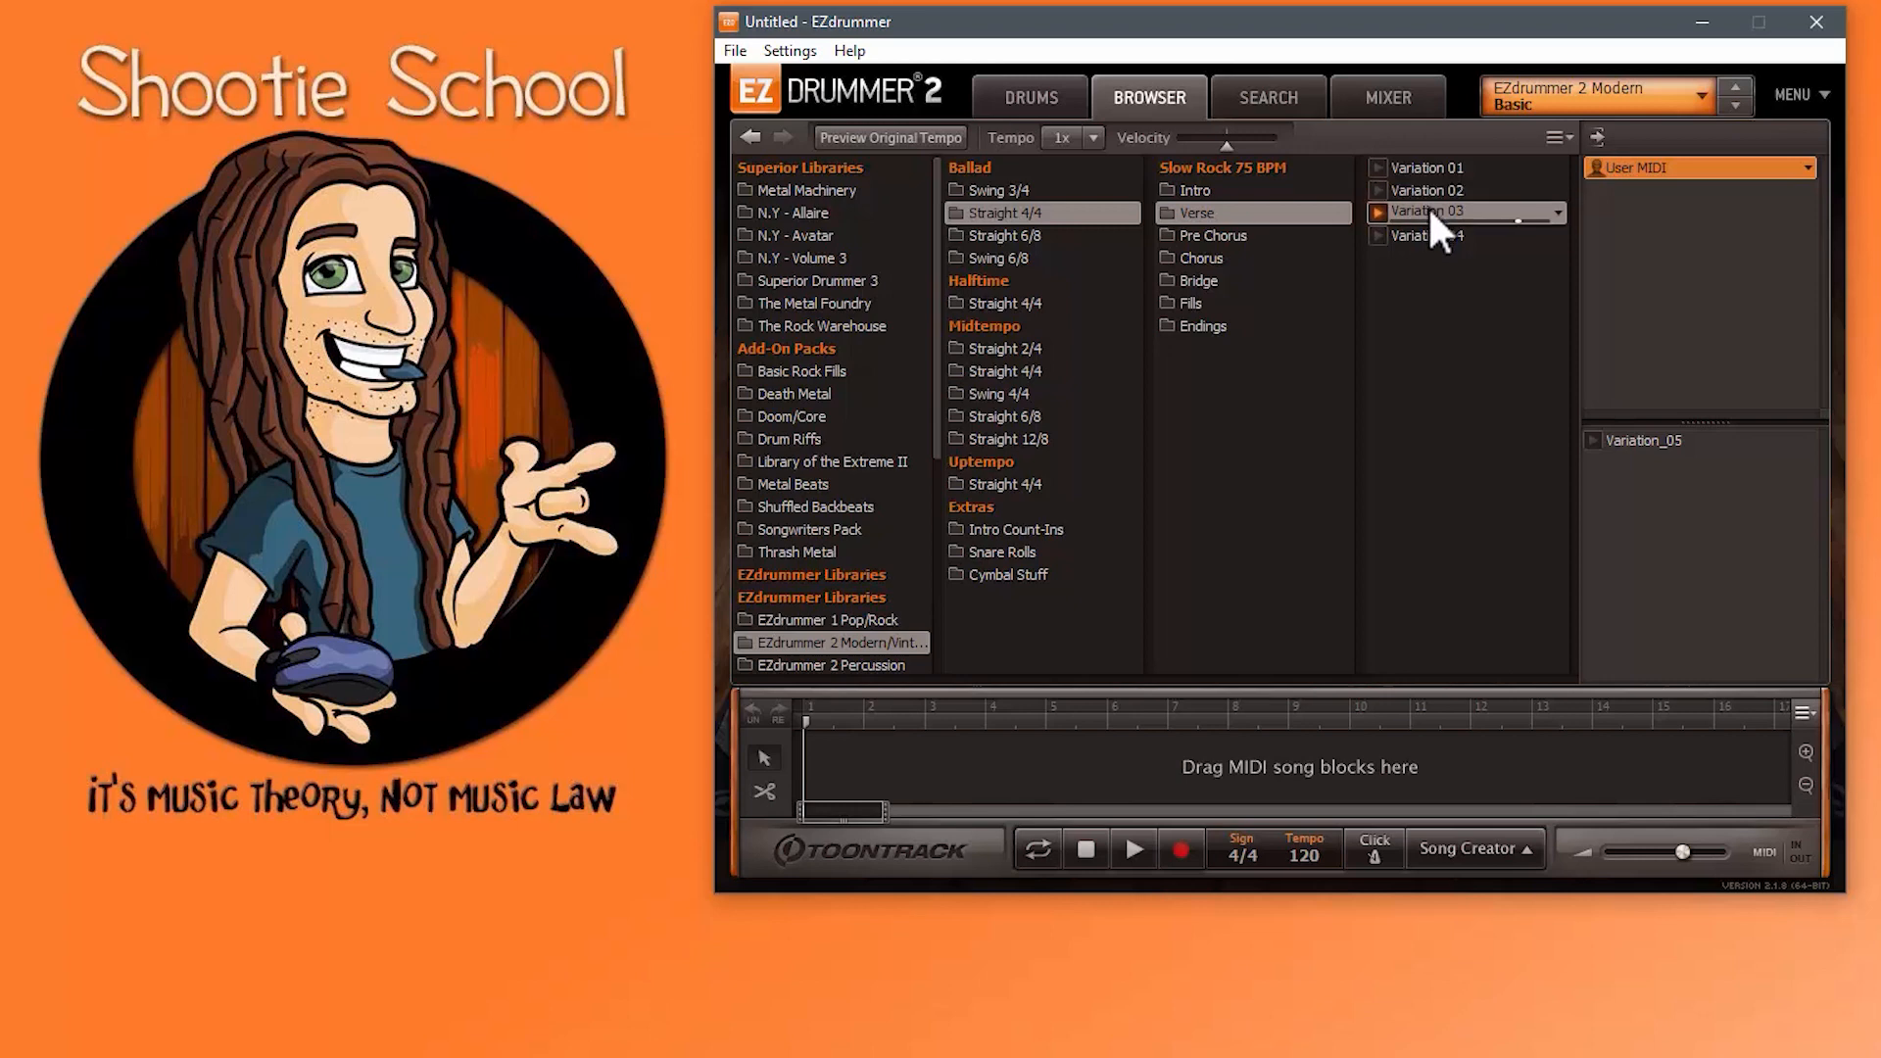
Step: Audition the Slow Rock verse grooves again, switching back and forth between Variation 02, Variation 01 and Variation 03
{"action": "left_click", "coordinate": [1425, 188]}
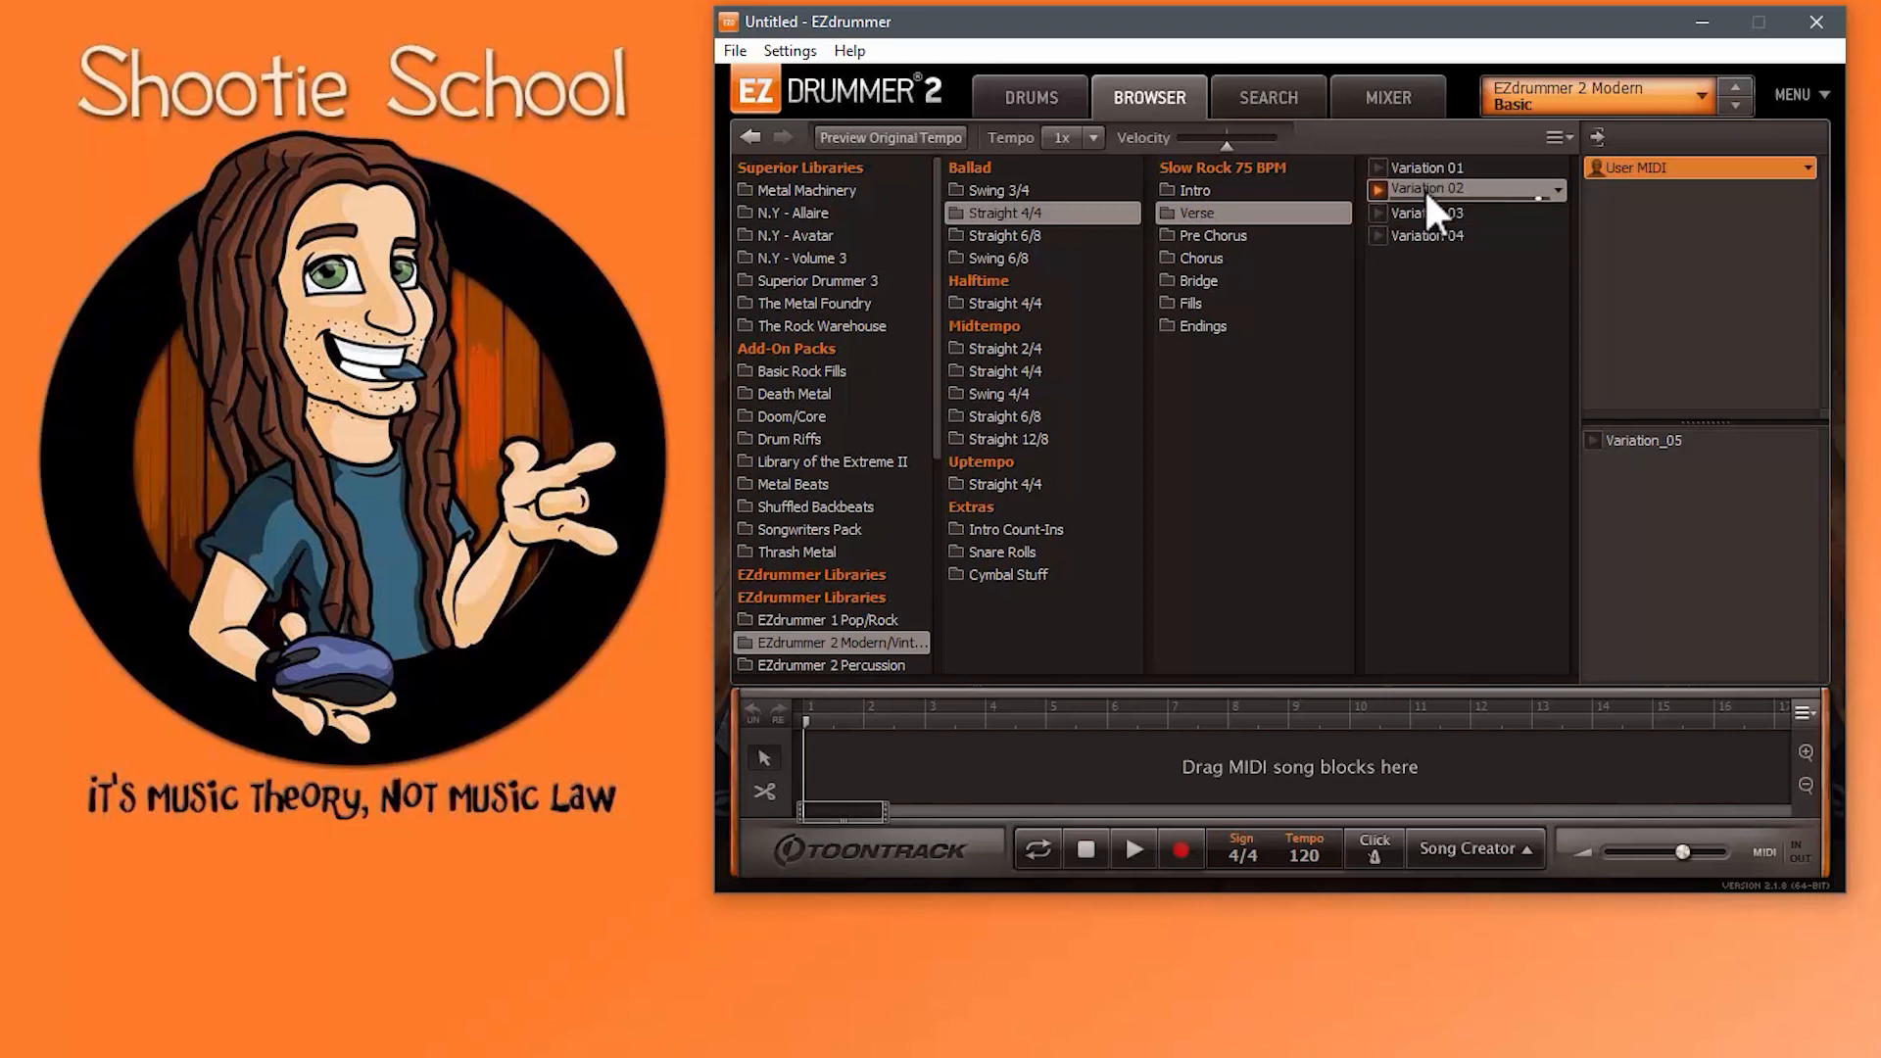
{"action": "left_click", "coordinate": [1433, 168]}
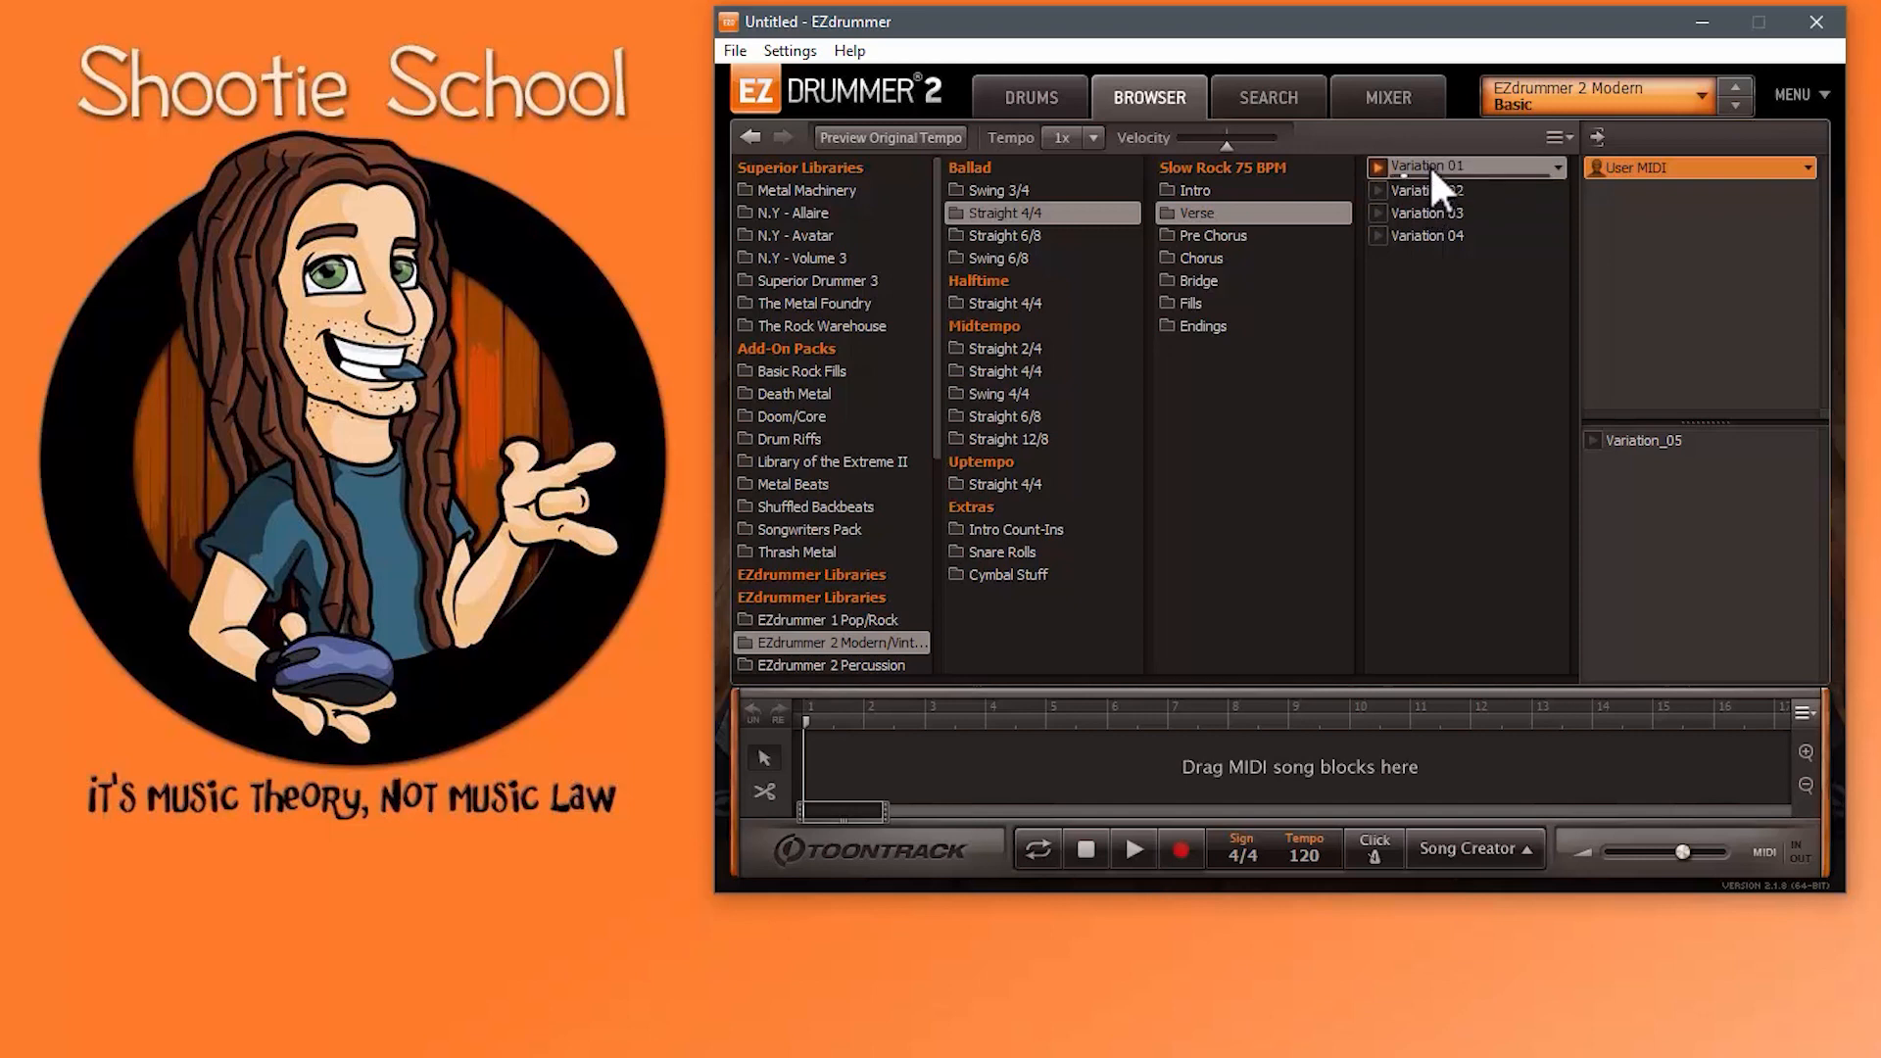
{"action": "left_click", "coordinate": [1429, 214]}
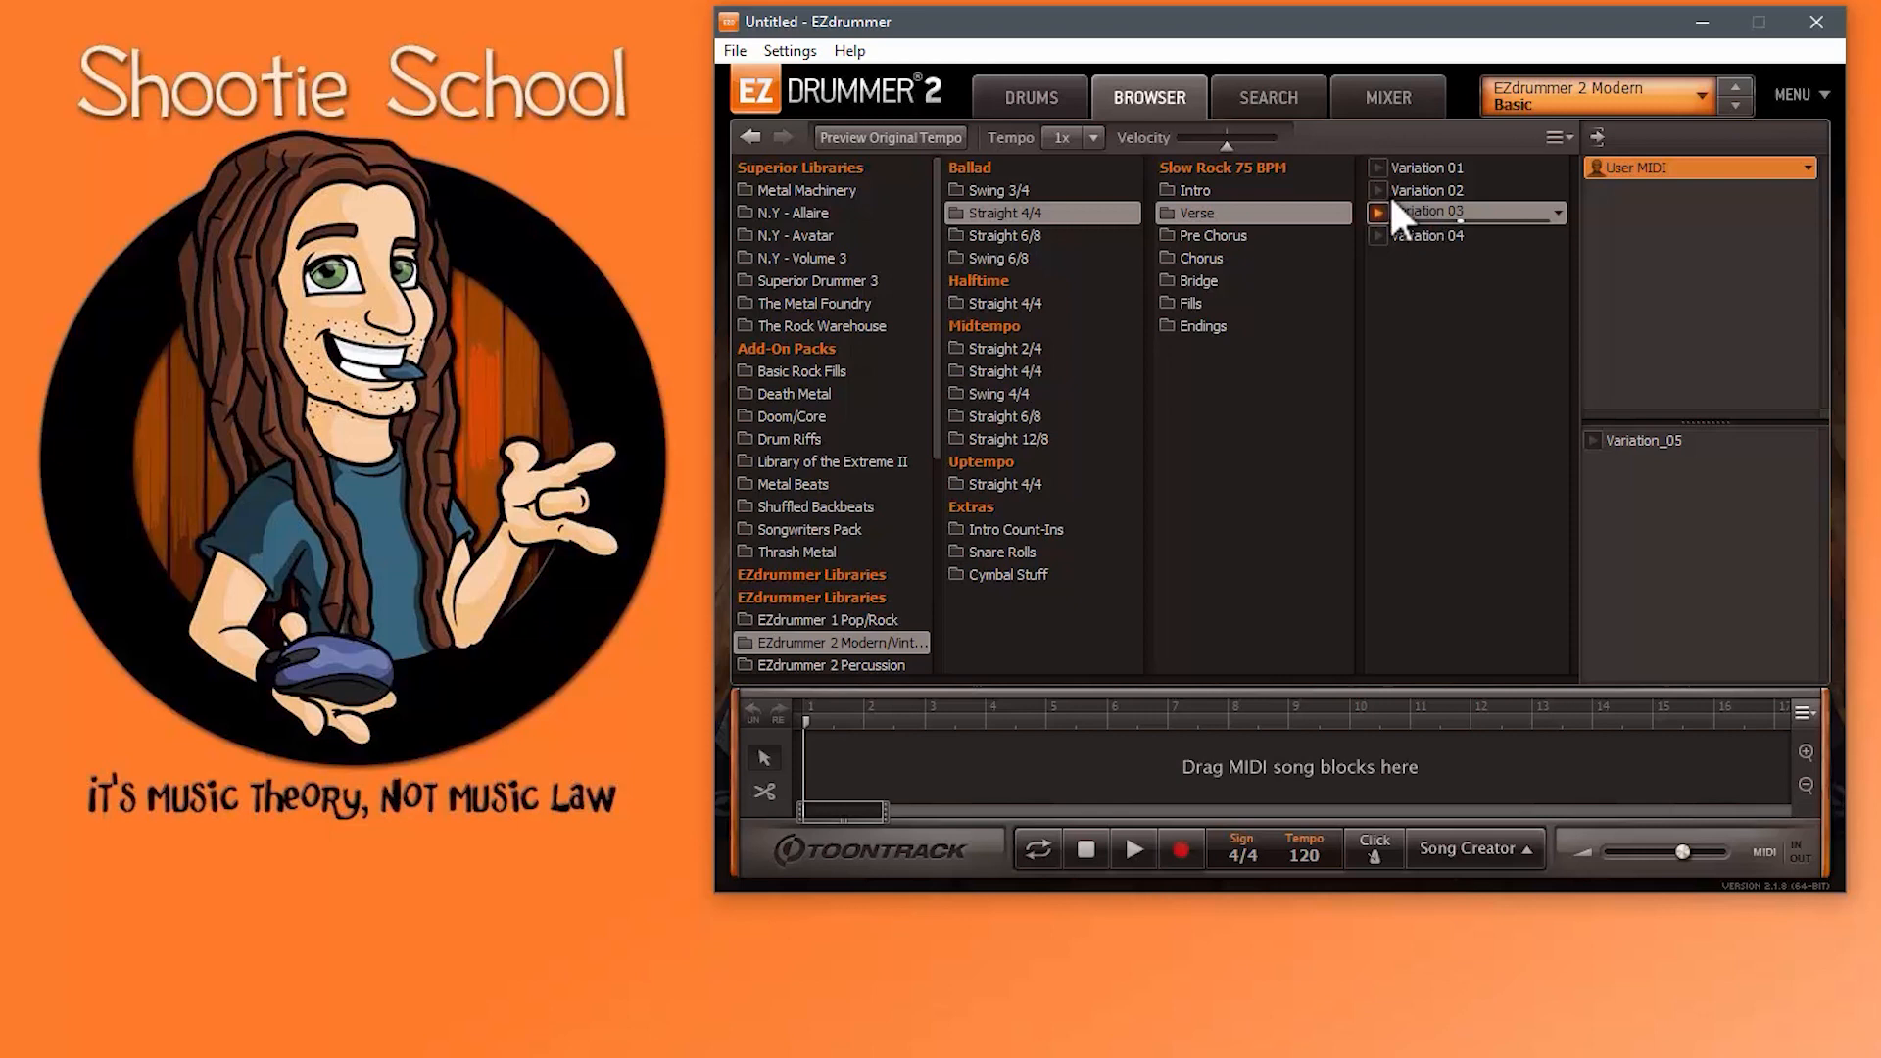
{"action": "left_click", "coordinate": [1378, 190]}
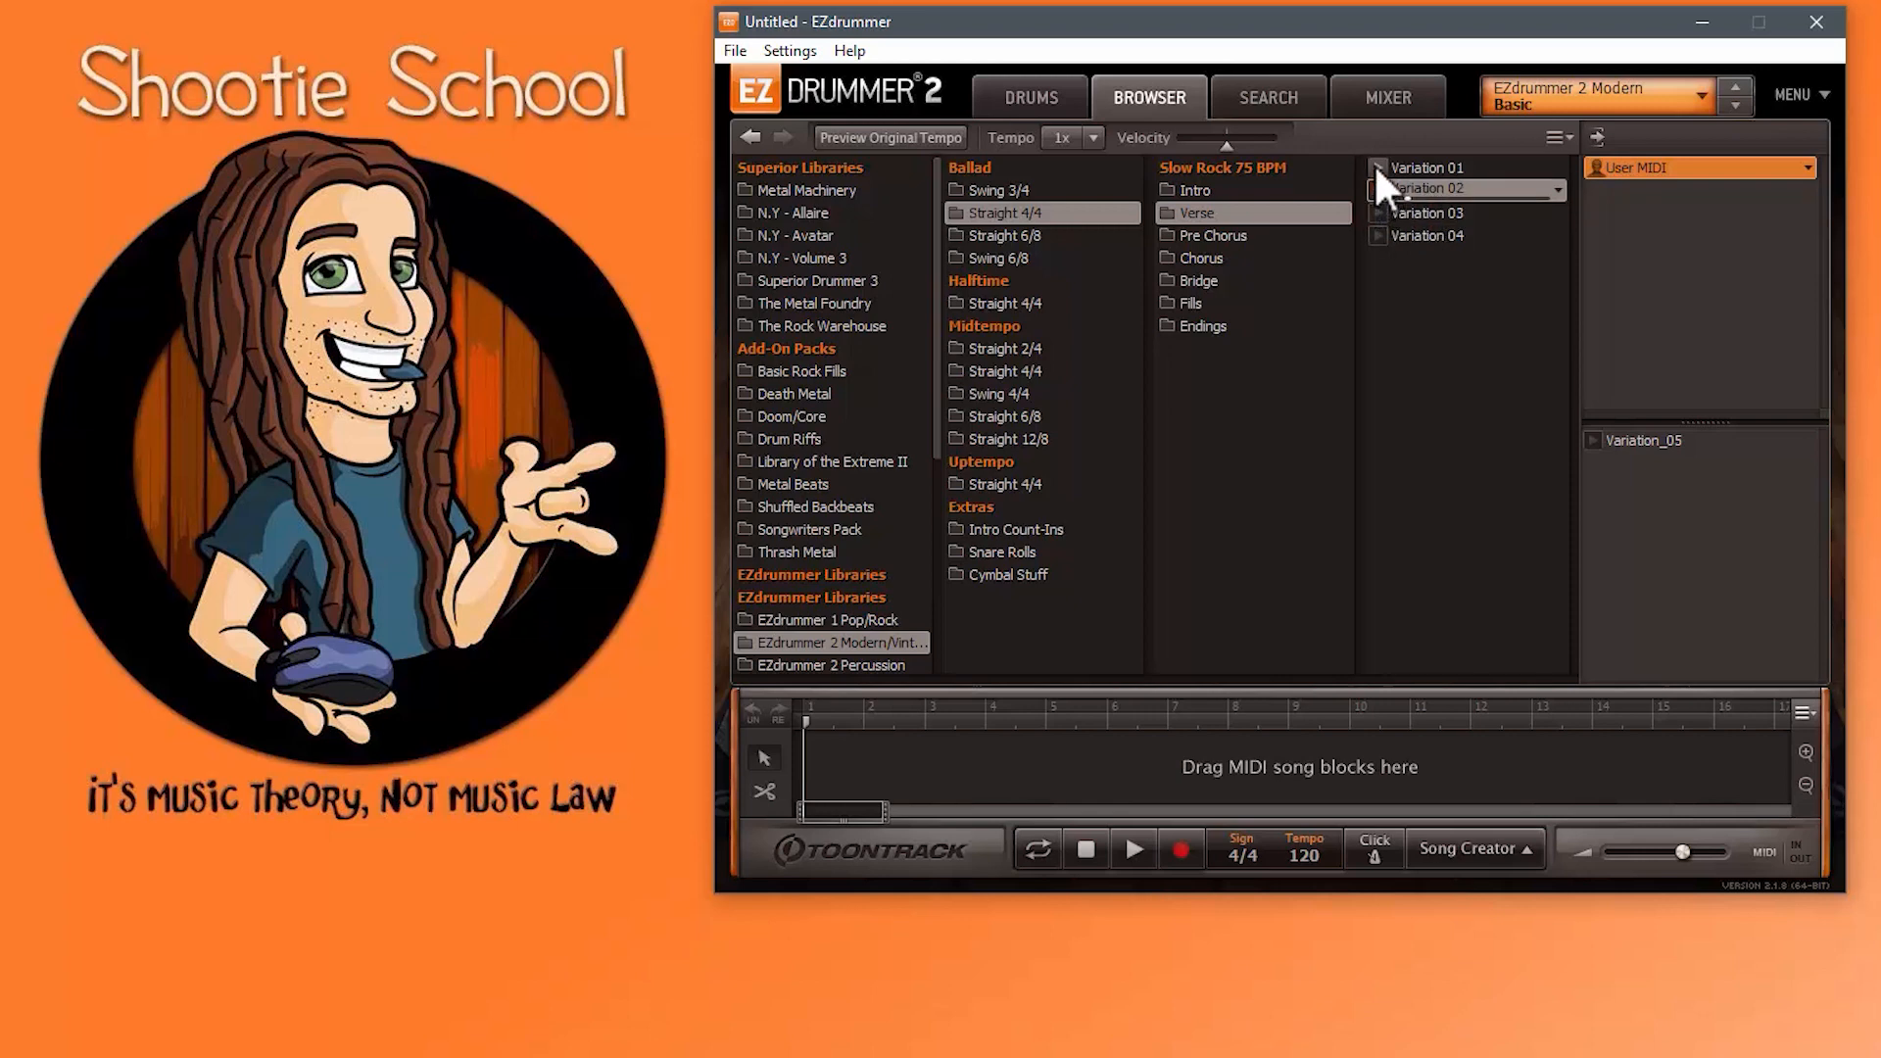
{"action": "left_click", "coordinate": [1376, 165]}
{"action": "left_click", "coordinate": [1376, 208]}
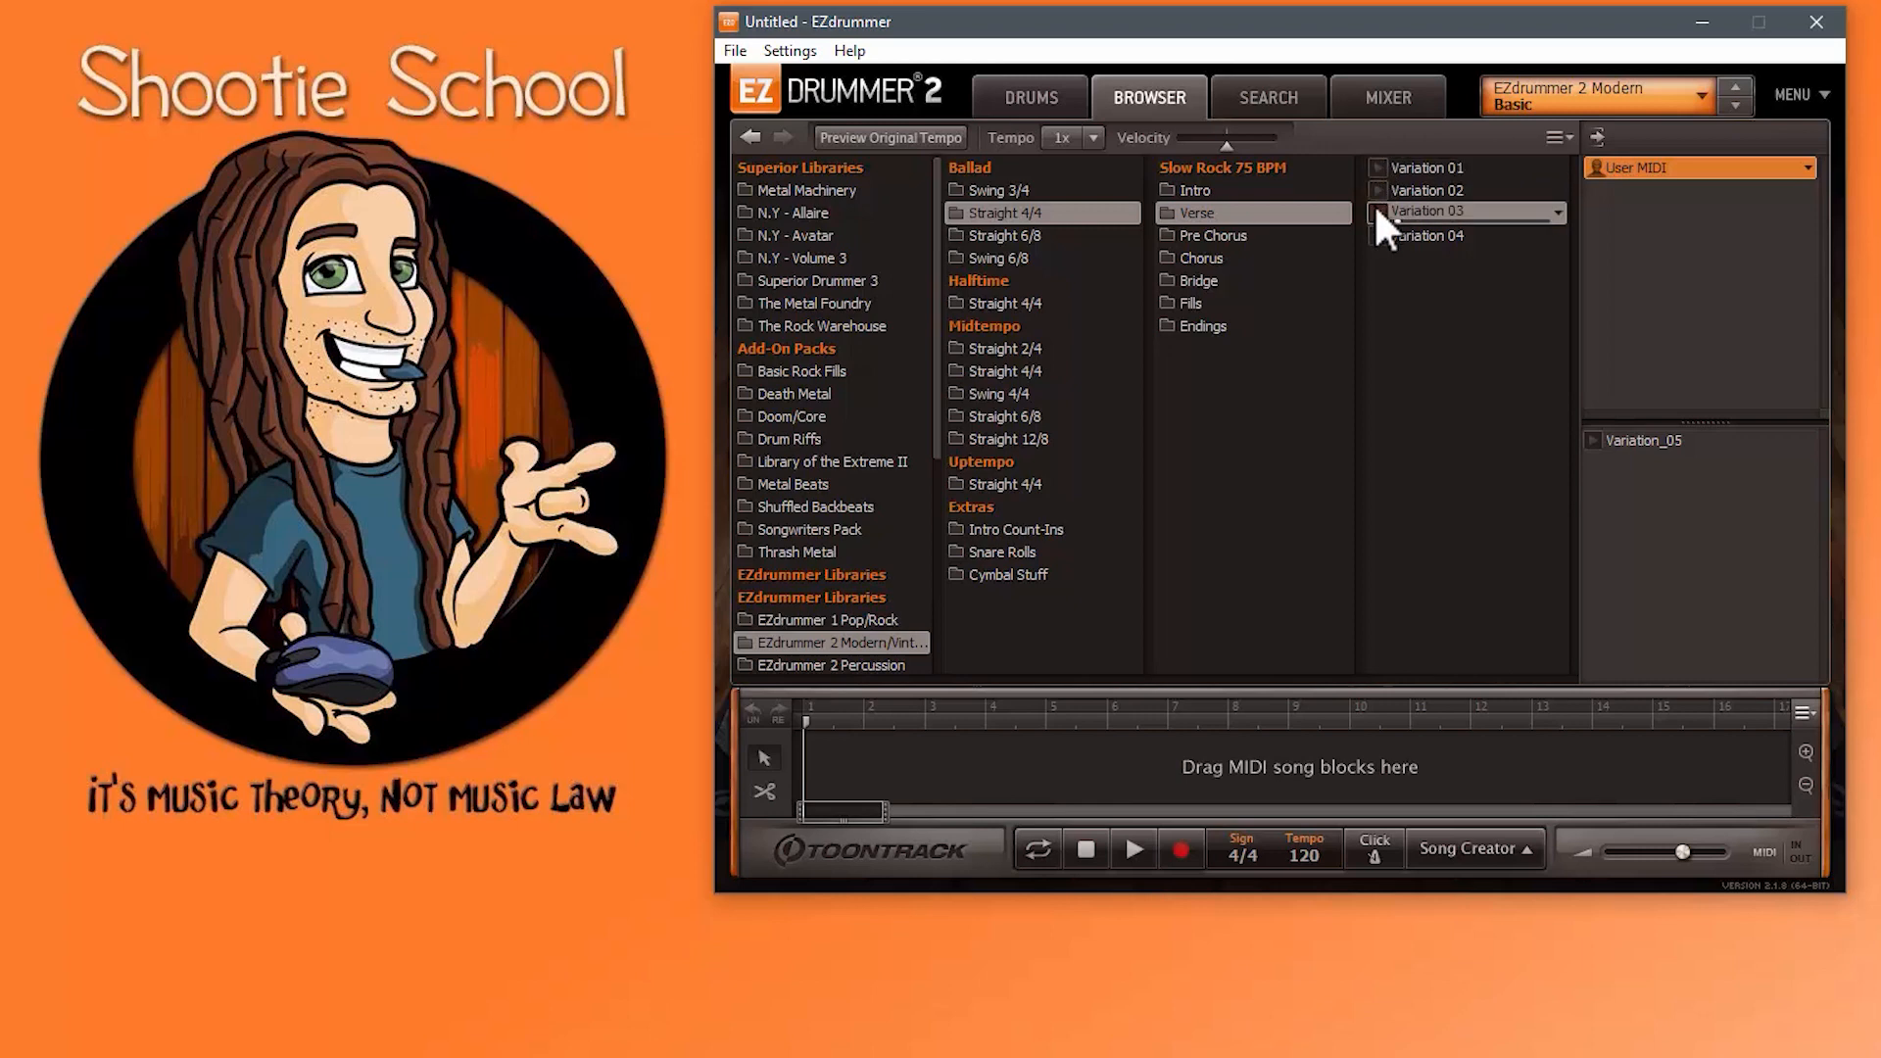
Step: Start and stop the song transport and audition verse Variation 04
{"action": "left_click", "coordinate": [1128, 851]}
{"action": "left_click", "coordinate": [1088, 849]}
{"action": "left_click", "coordinate": [1429, 233]}
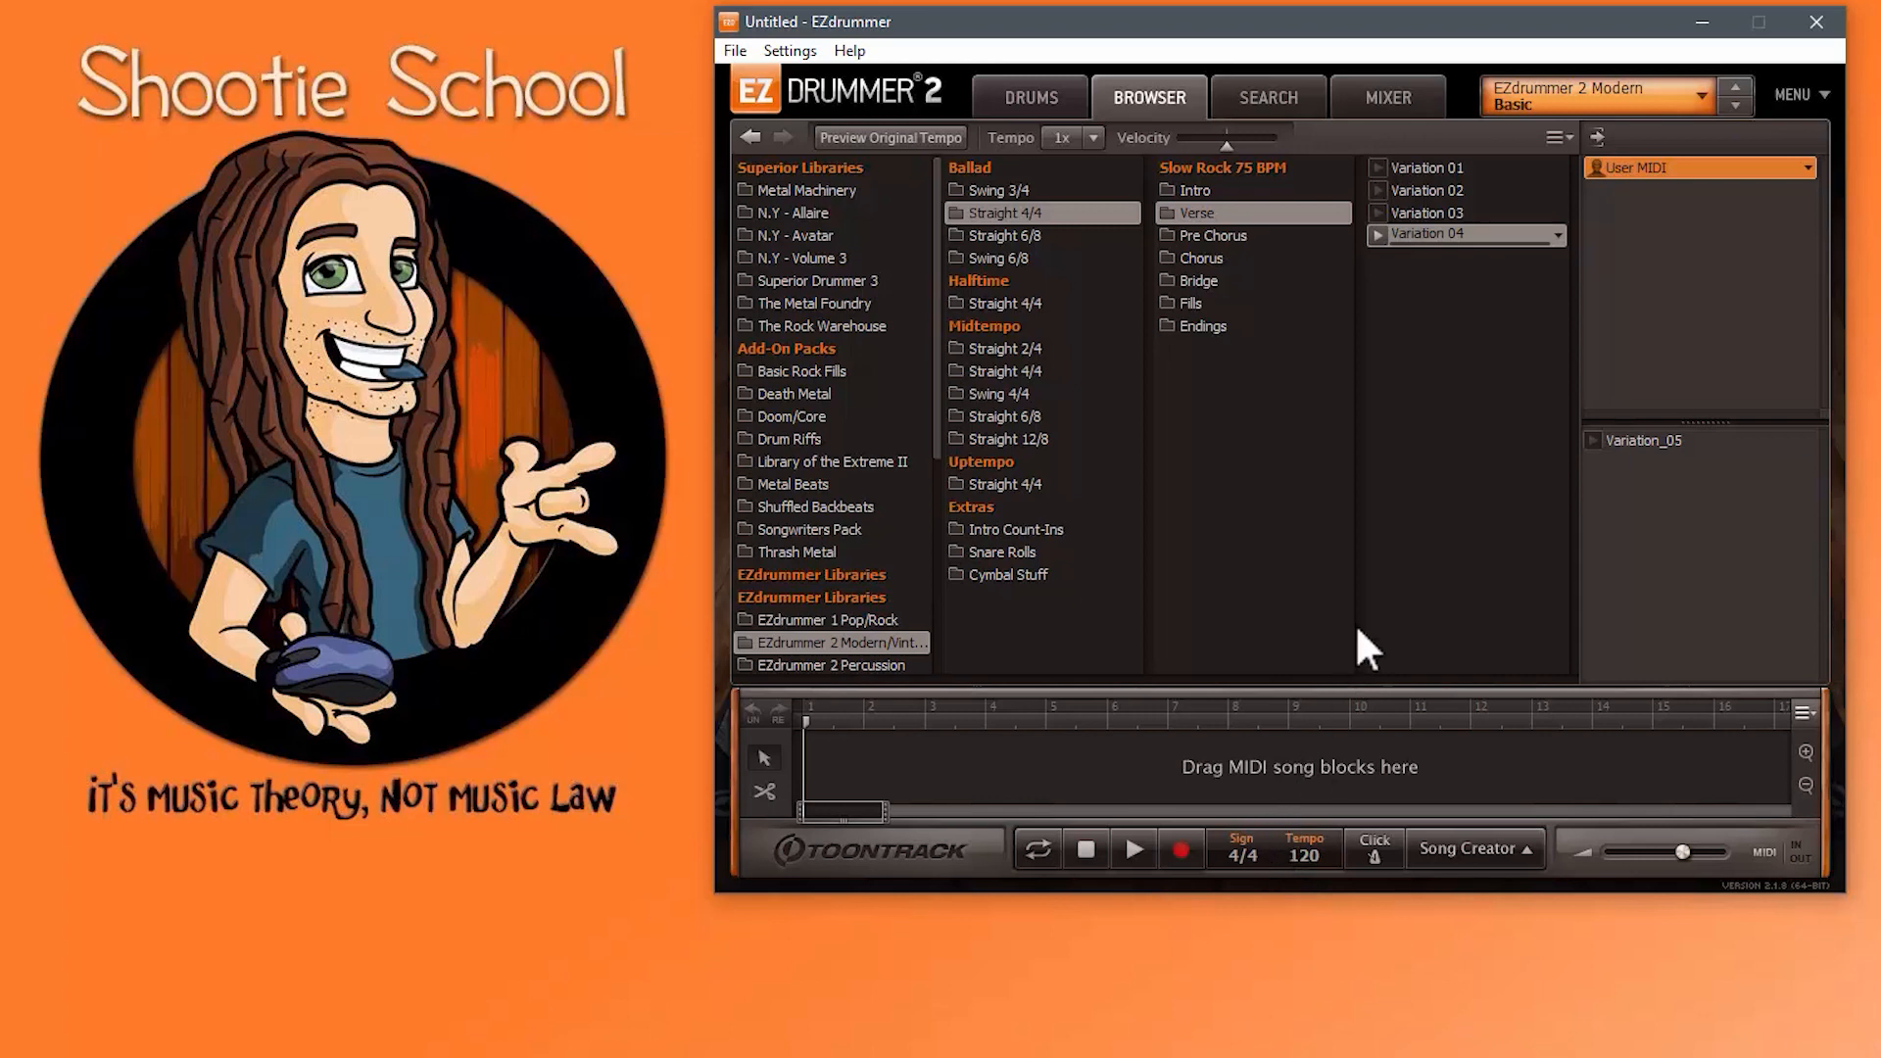
Step: Play verse Variation 01 and compare it with Preview Original Tempo on and off, ending with the preview reset
{"action": "left_click", "coordinate": [1406, 171]}
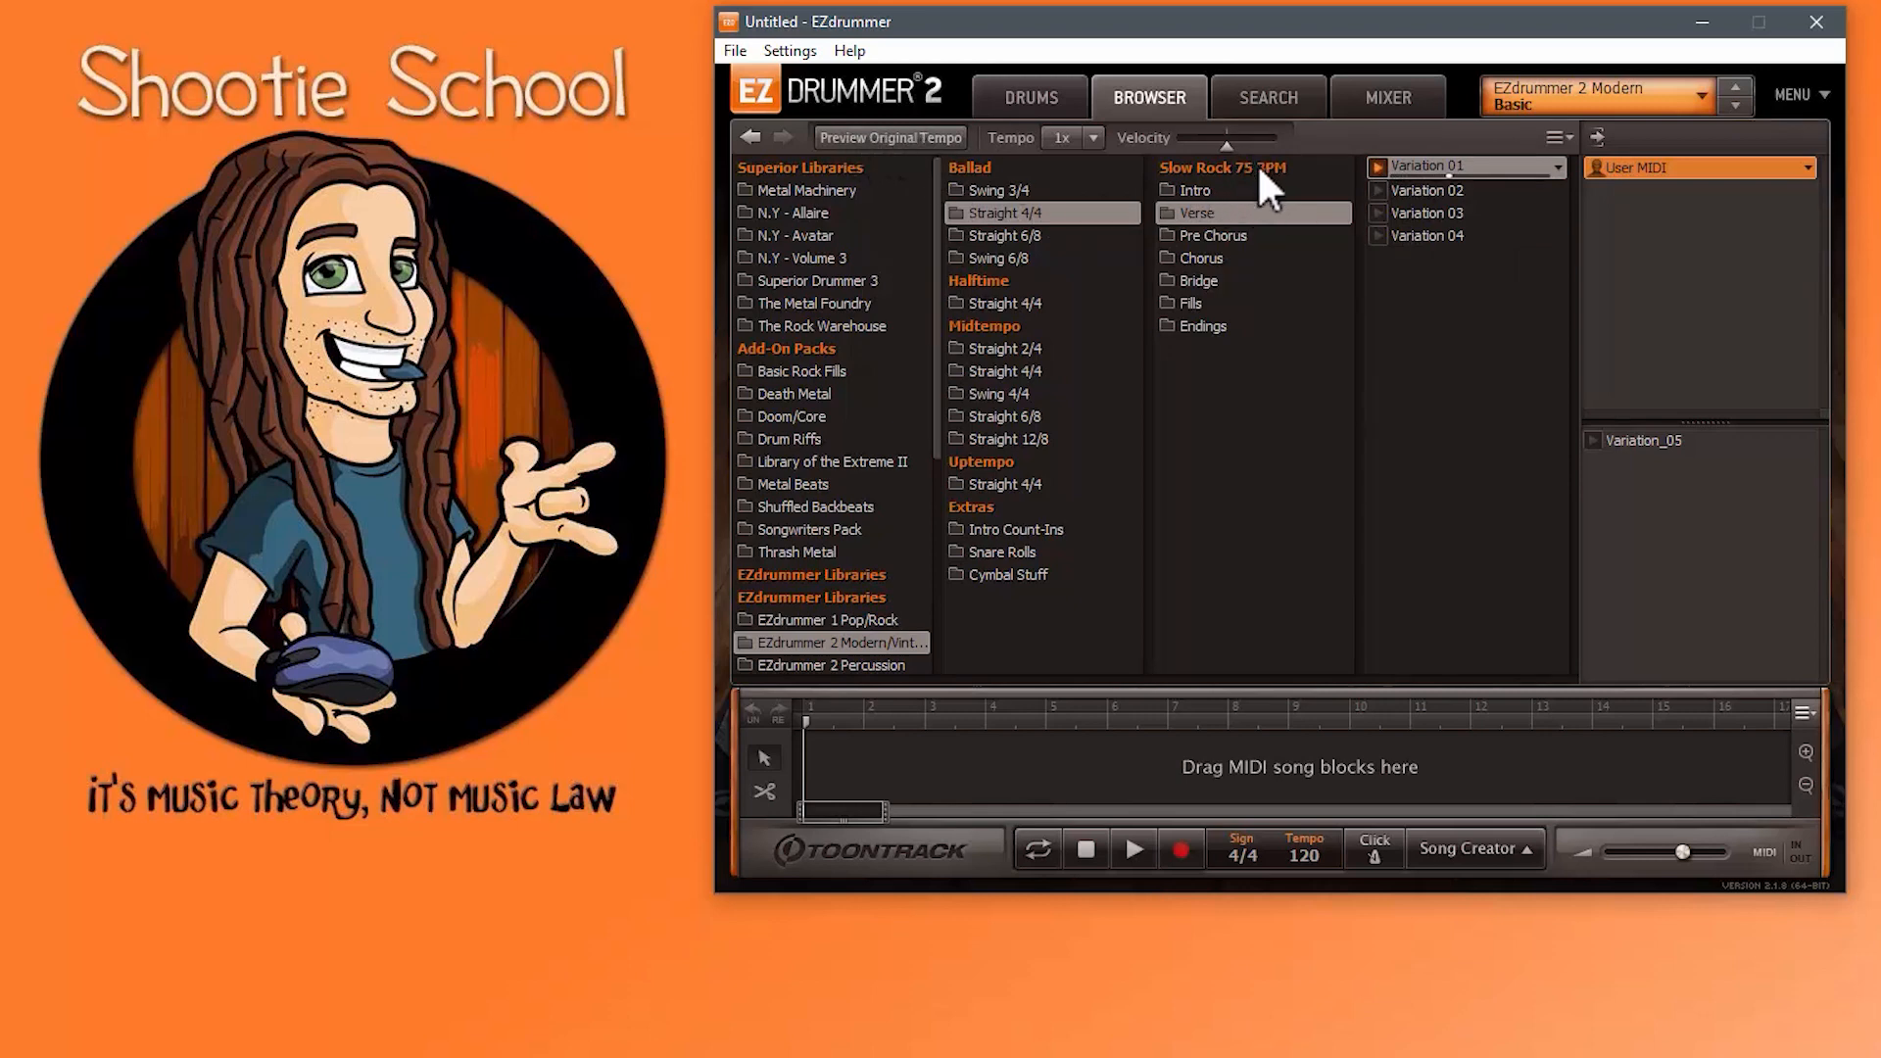
{"action": "left_click", "coordinate": [890, 137]}
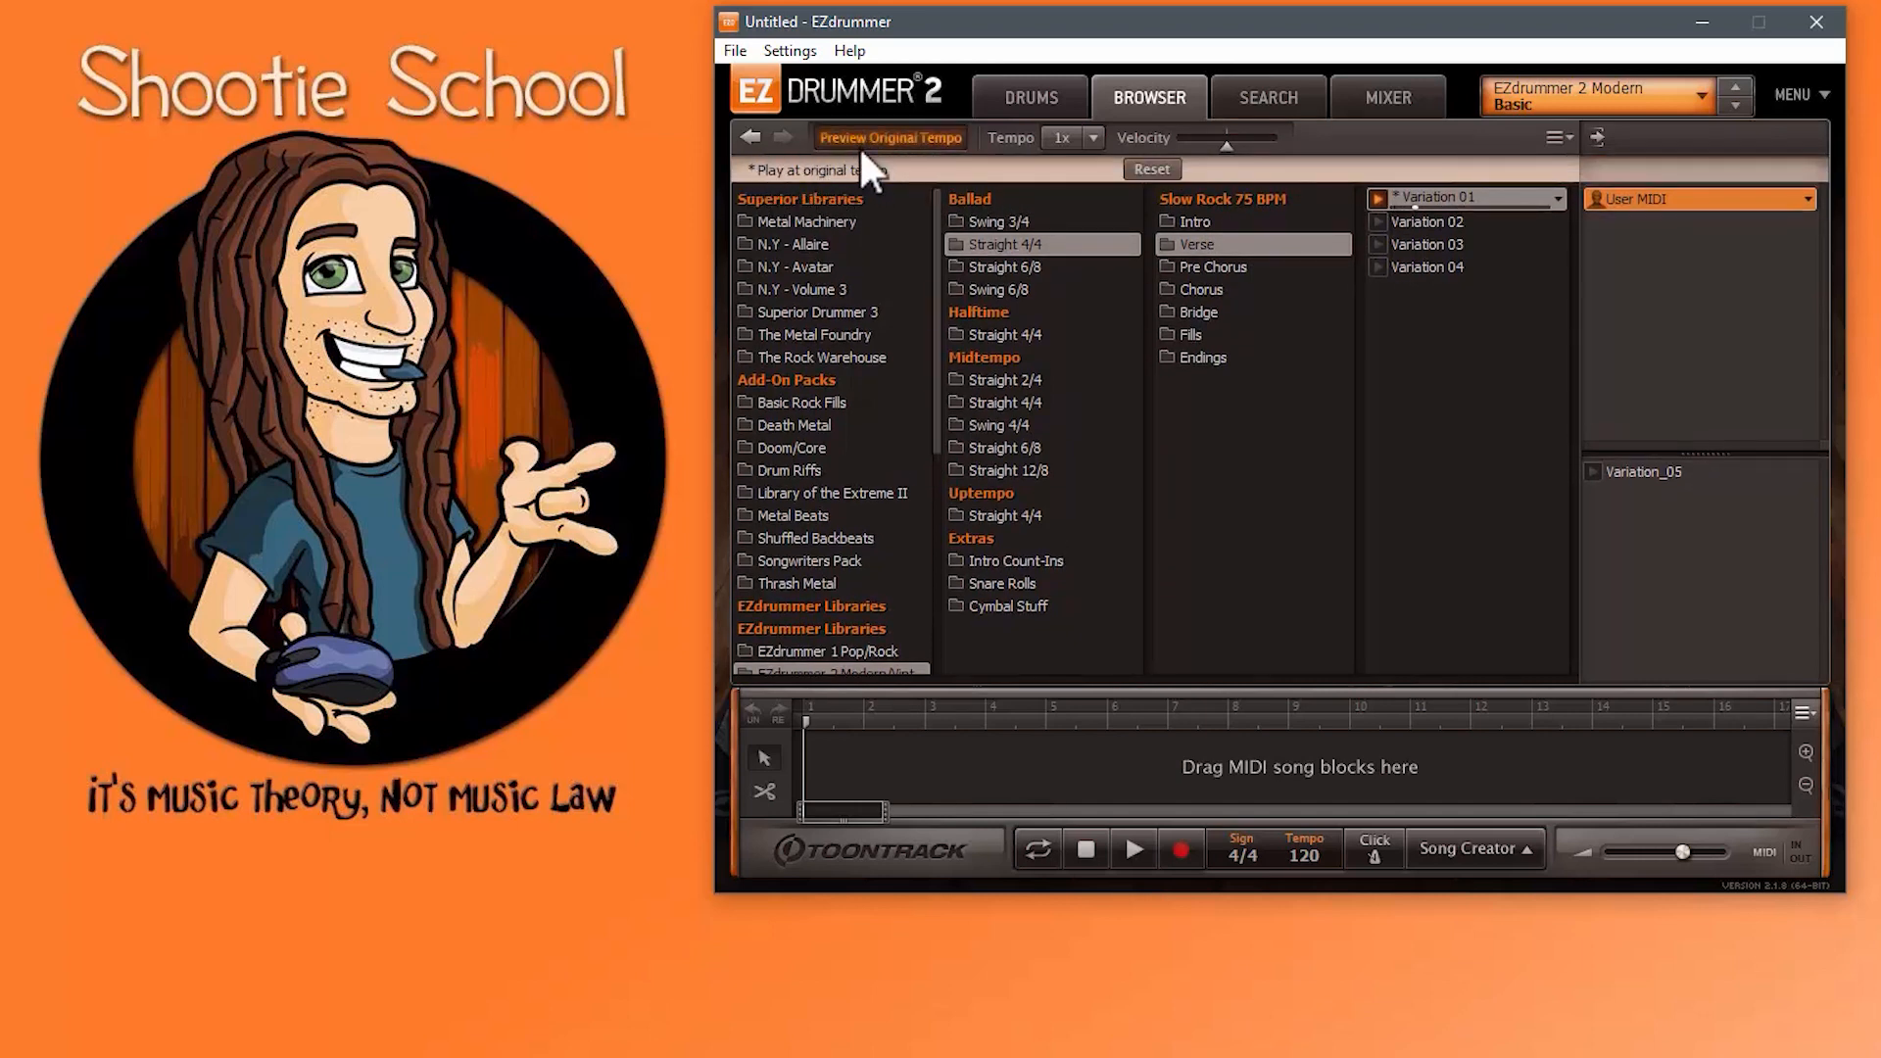
{"action": "left_click", "coordinate": [912, 139]}
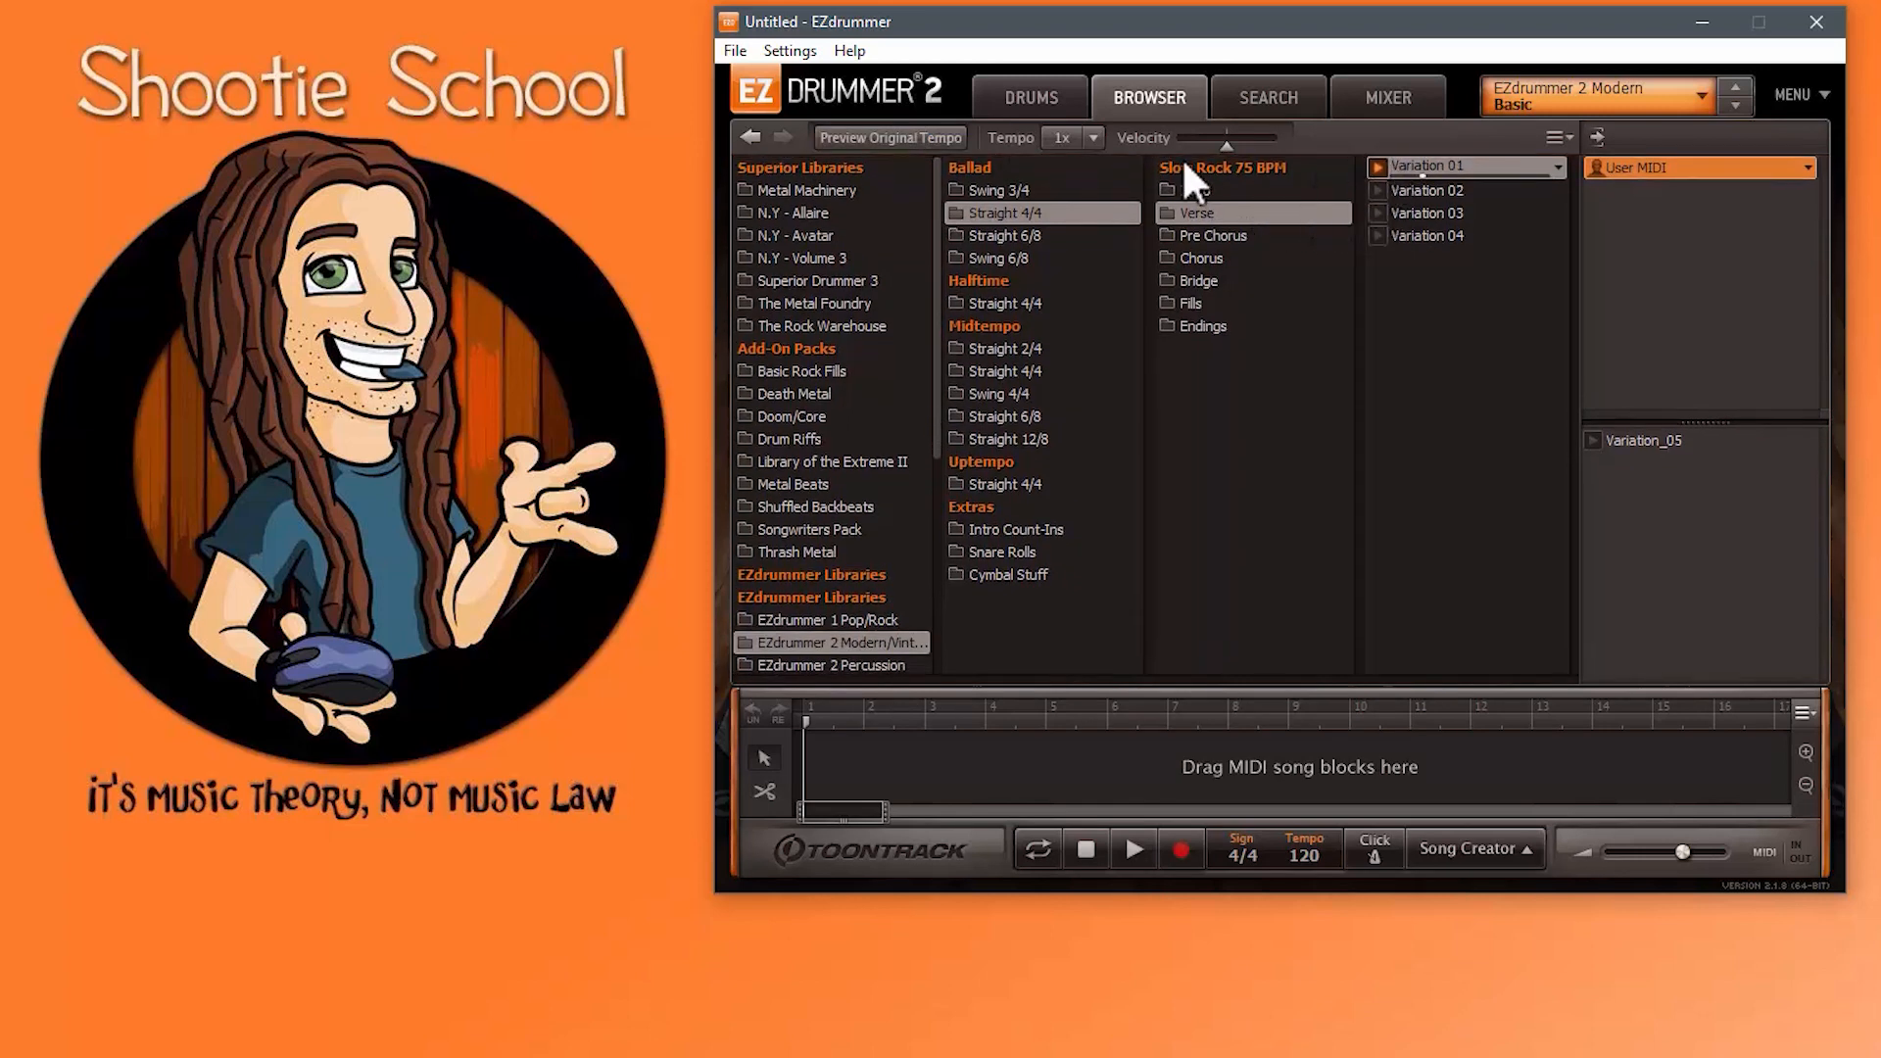
{"action": "left_click", "coordinate": [888, 137]}
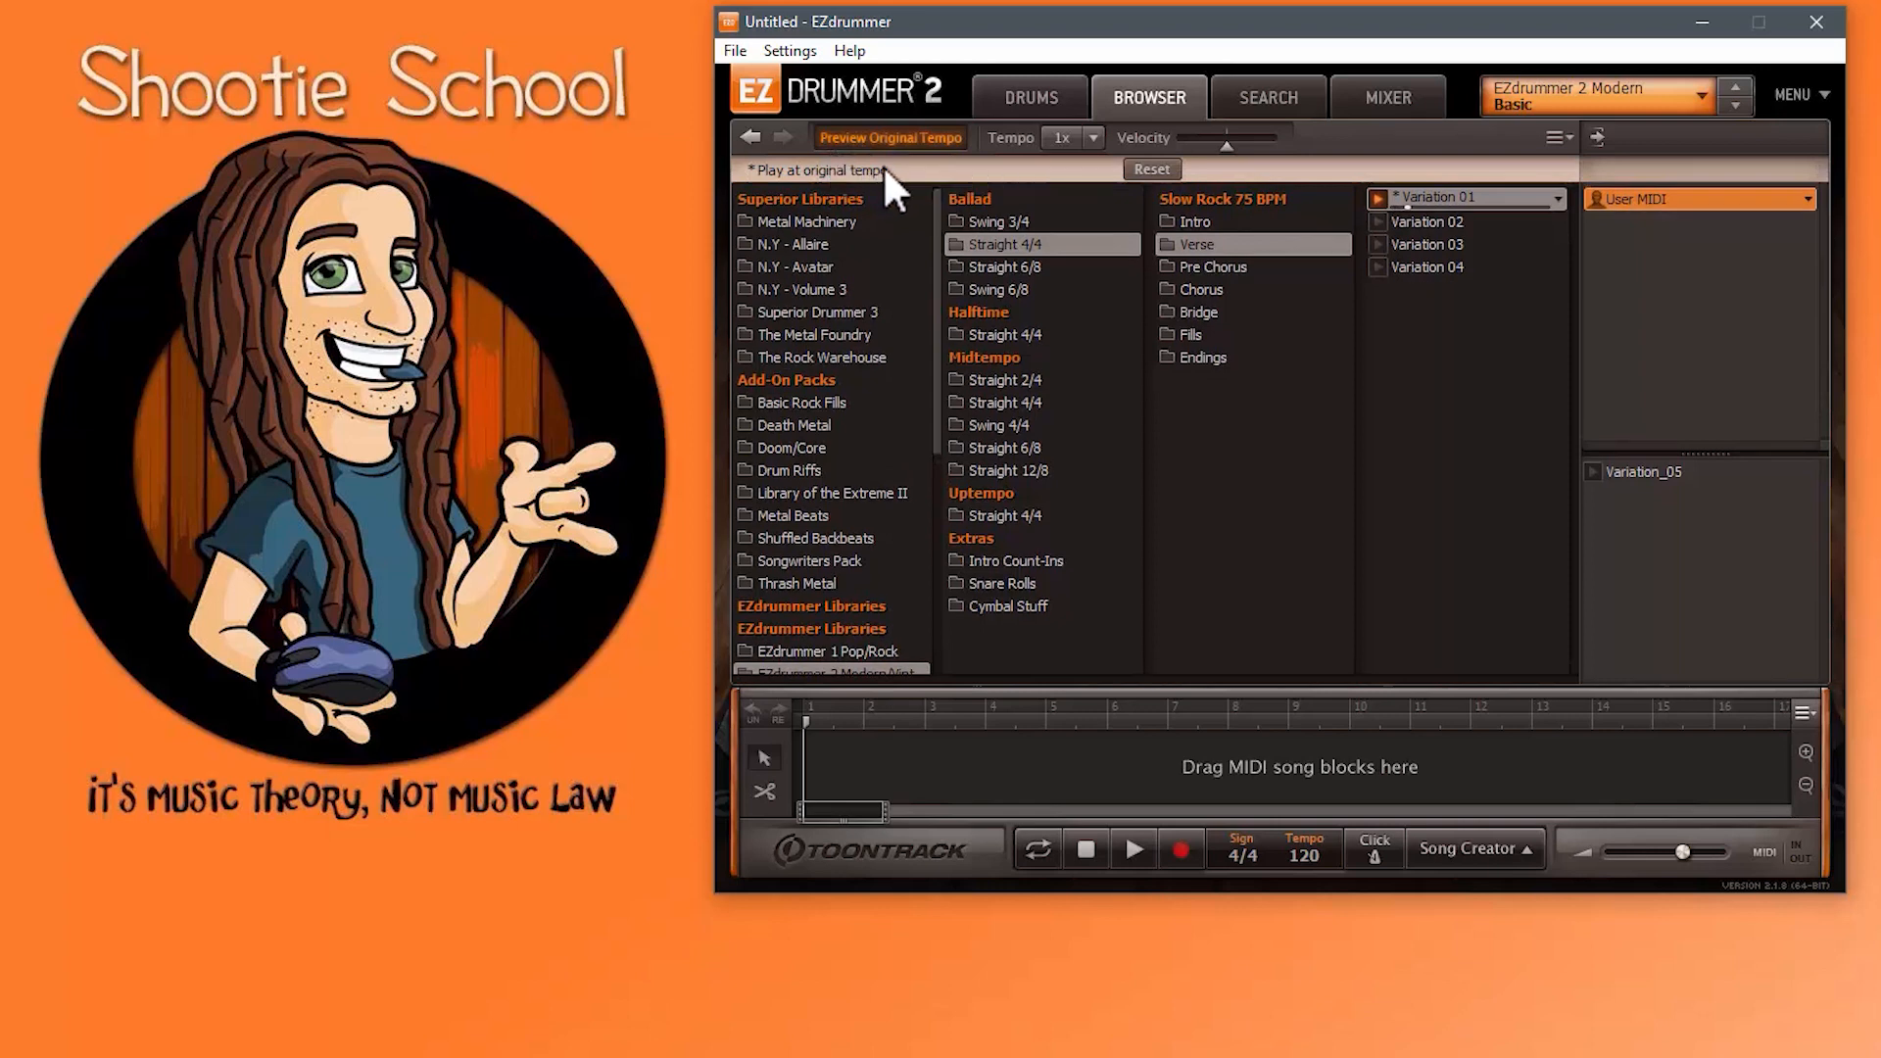
{"action": "left_click", "coordinate": [1151, 169]}
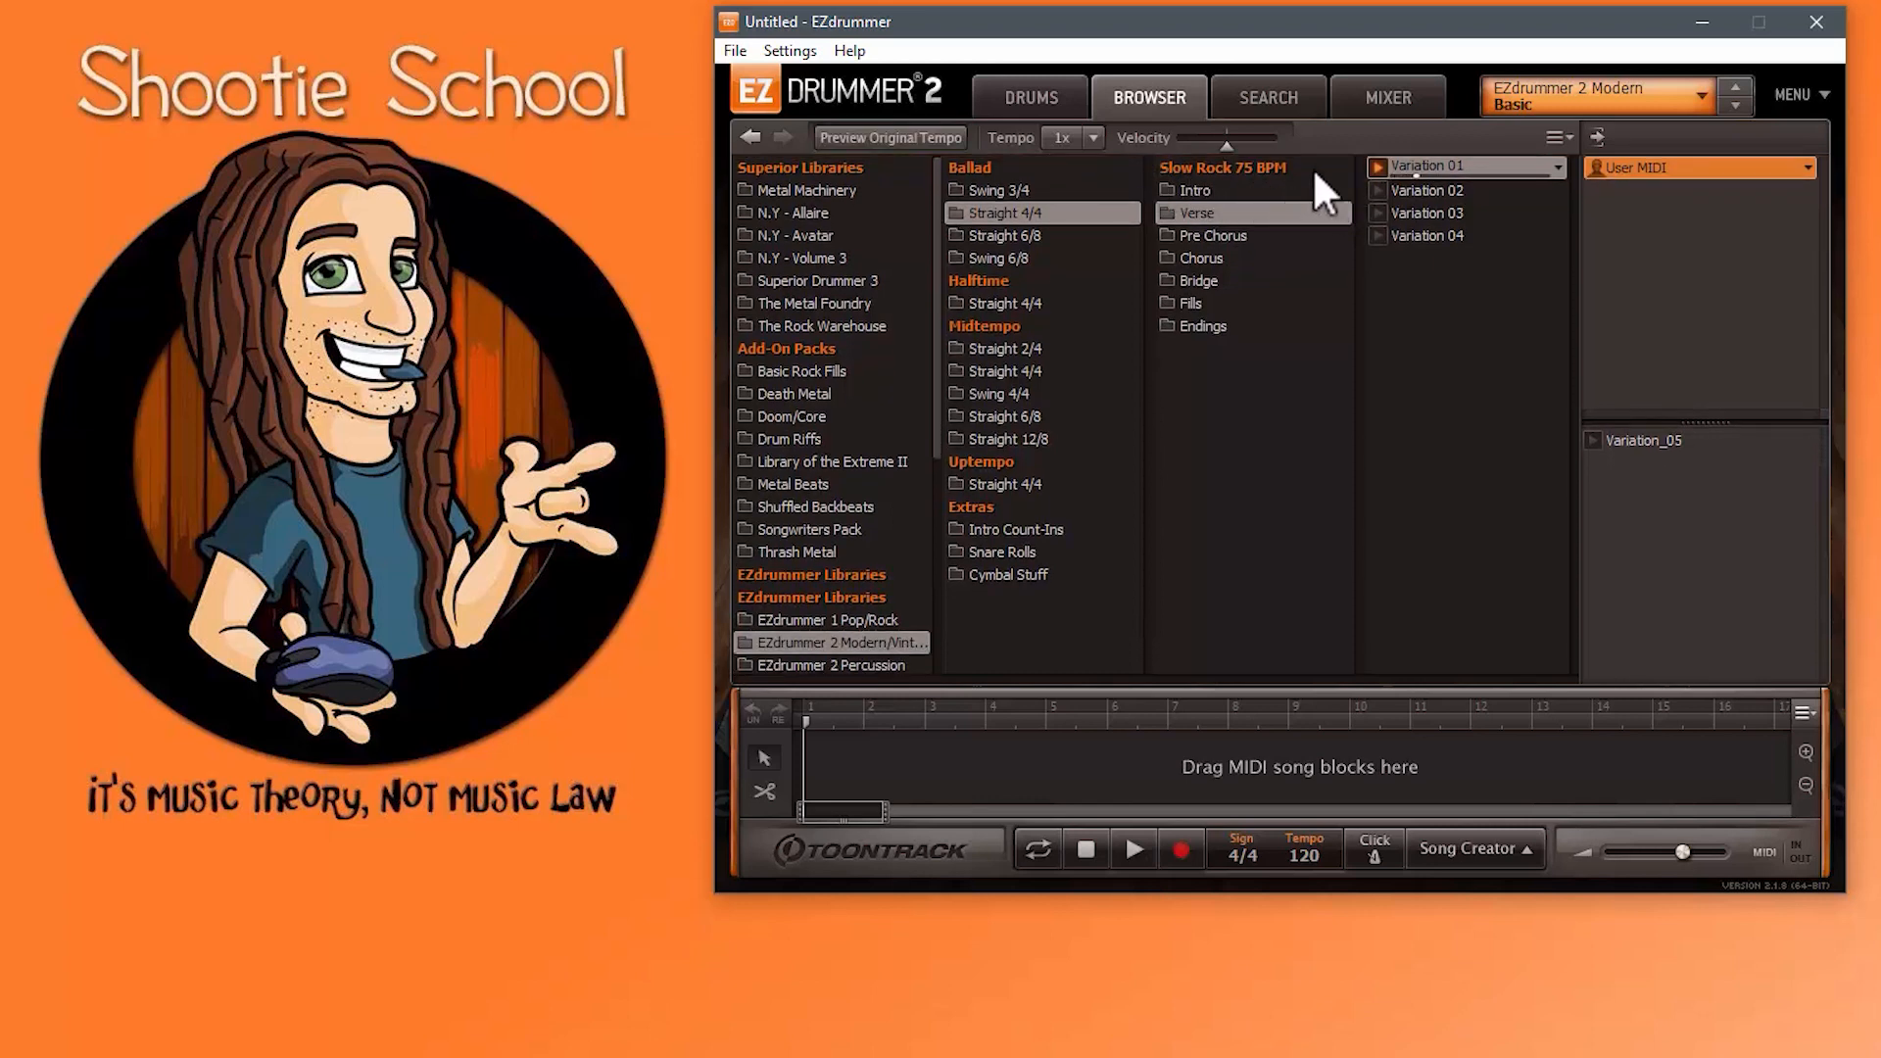
Step: Place verse Variation 01 on the timeline at bar 8 with Preview Original Tempo on, and remove the block again
{"action": "left_click", "coordinate": [887, 138]}
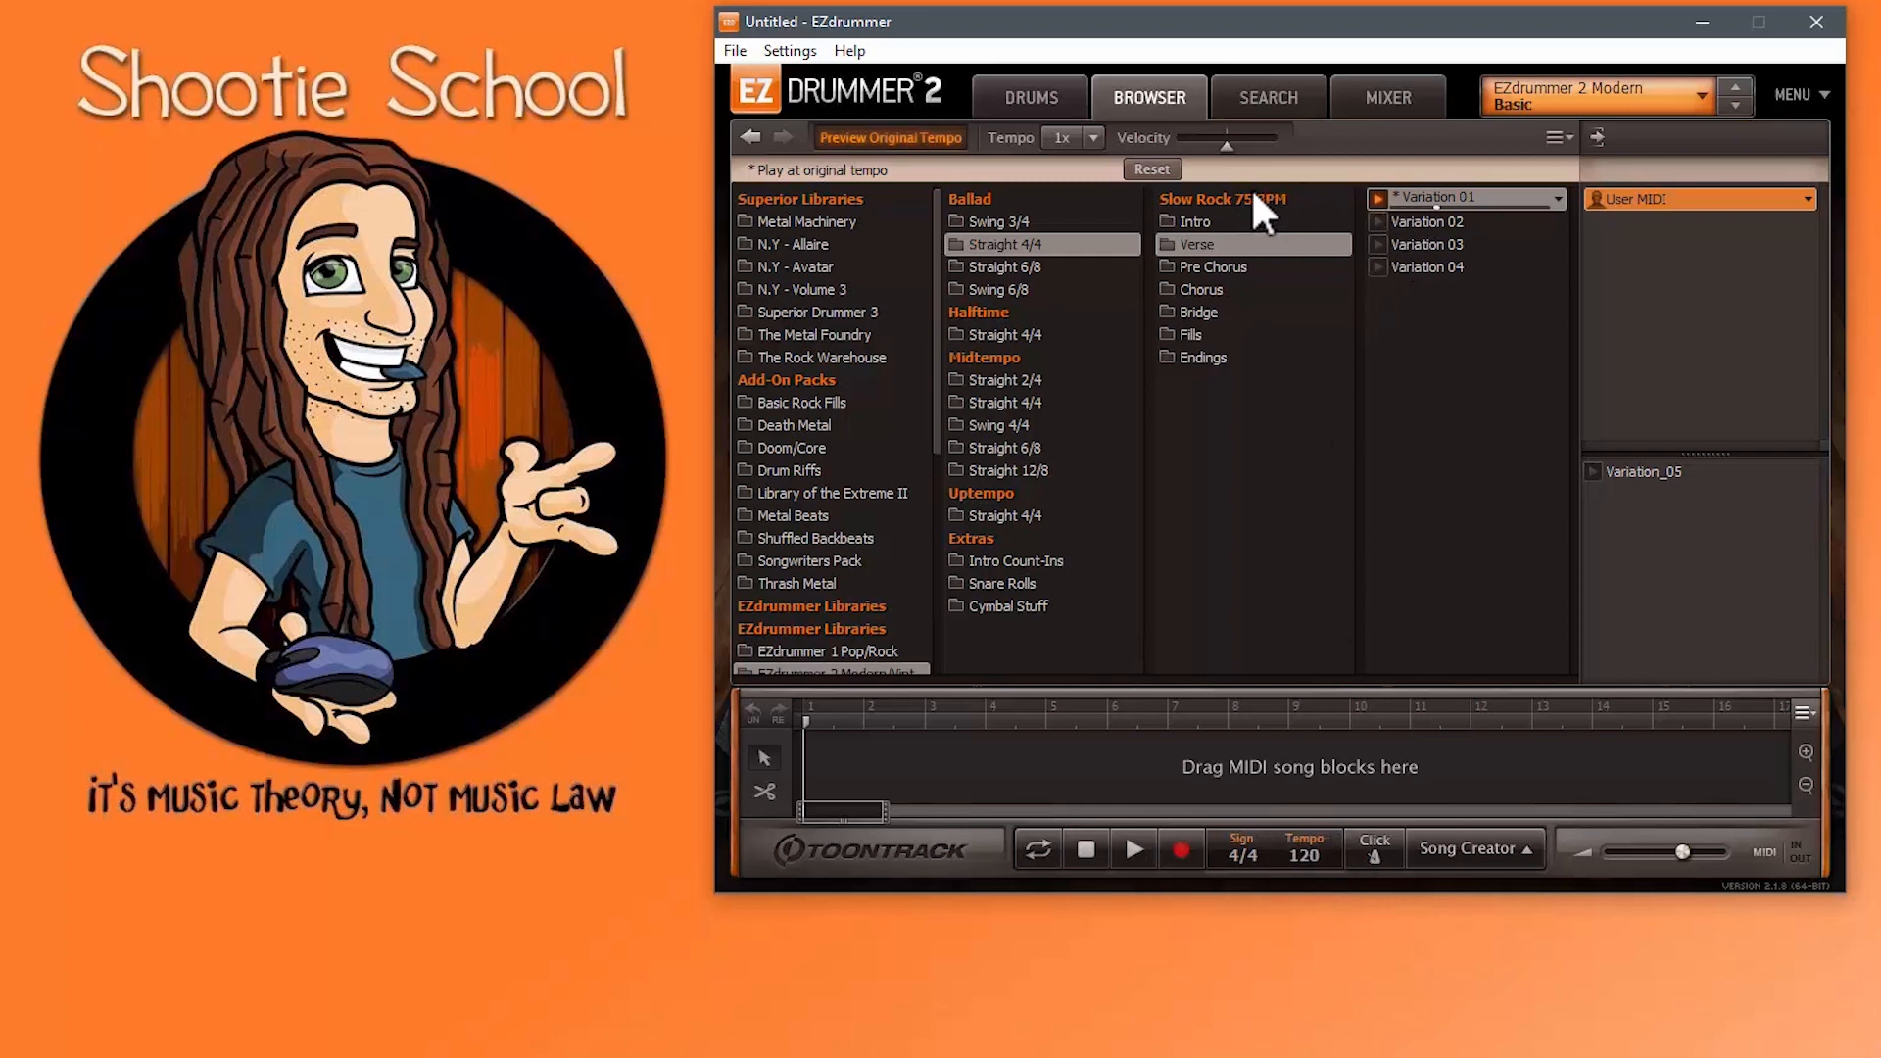
{"action": "left_click_drag", "start_coordinate": [1386, 201], "coordinate": [1245, 755]}
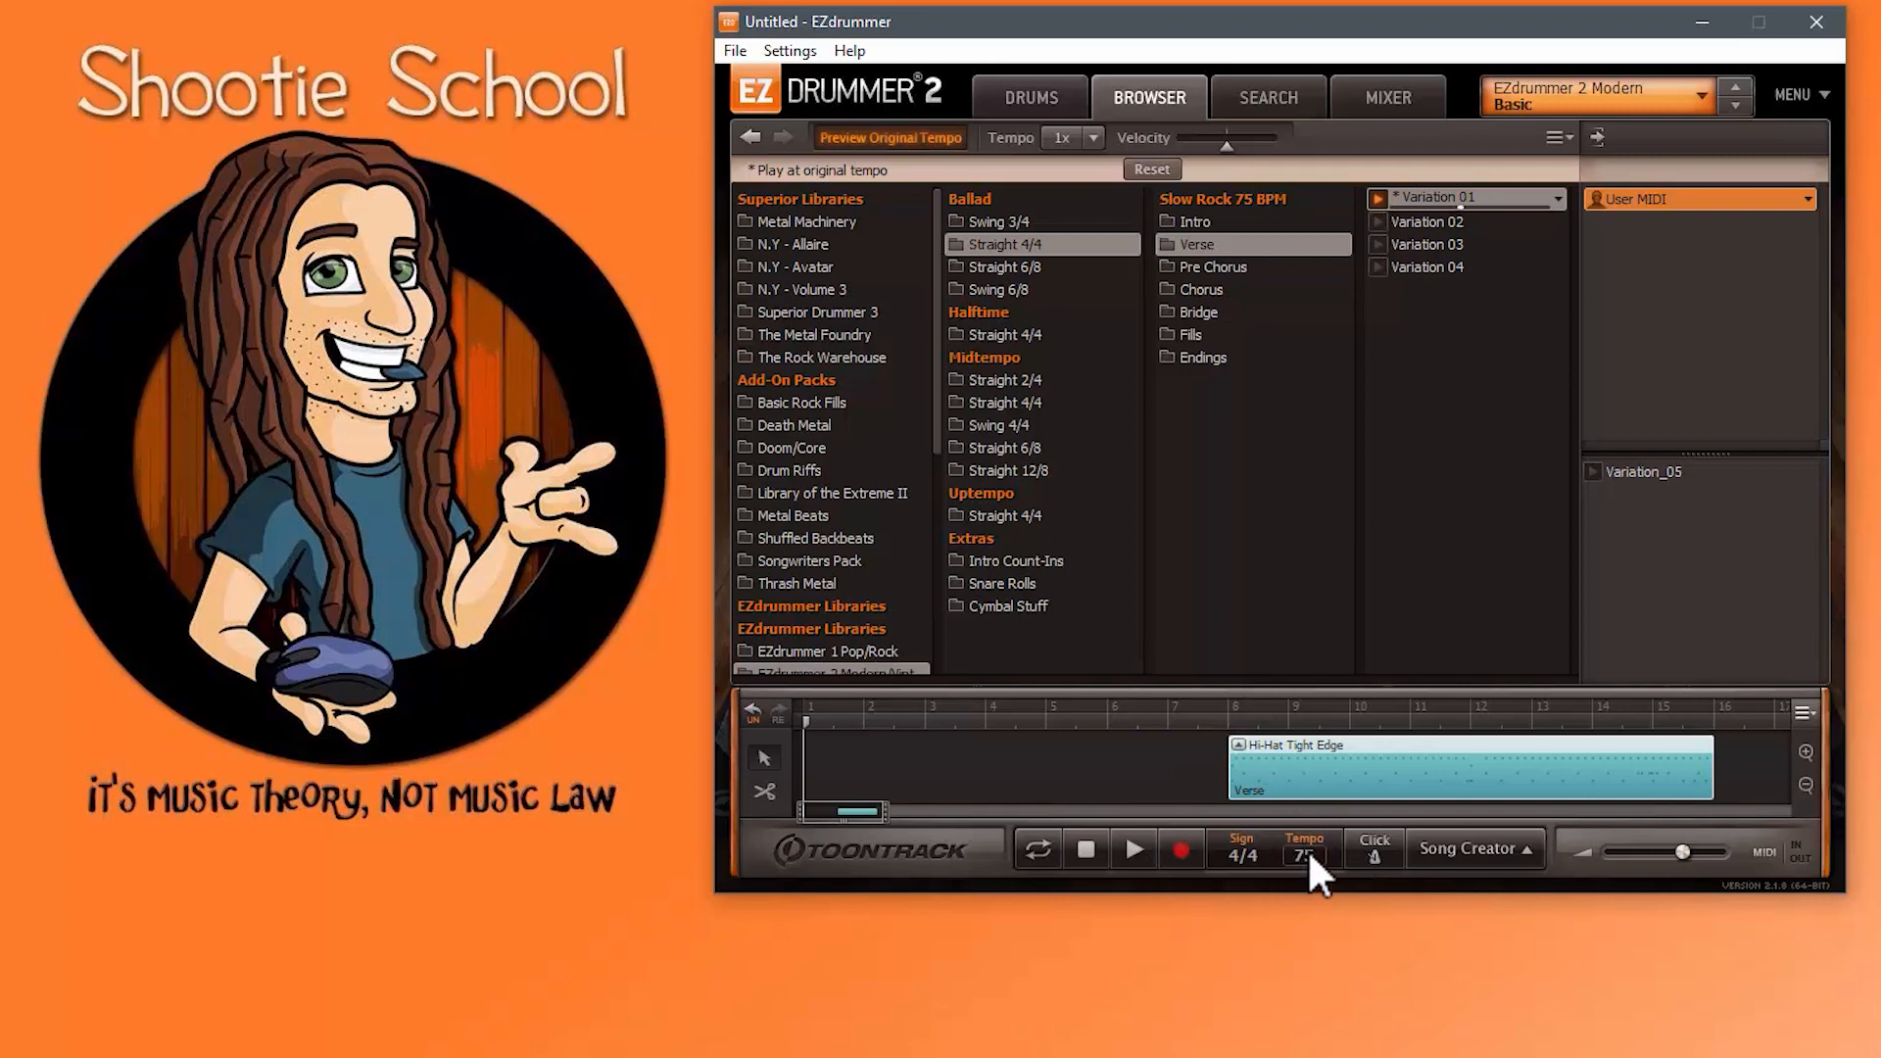
{"action": "right_click", "coordinate": [1355, 768]}
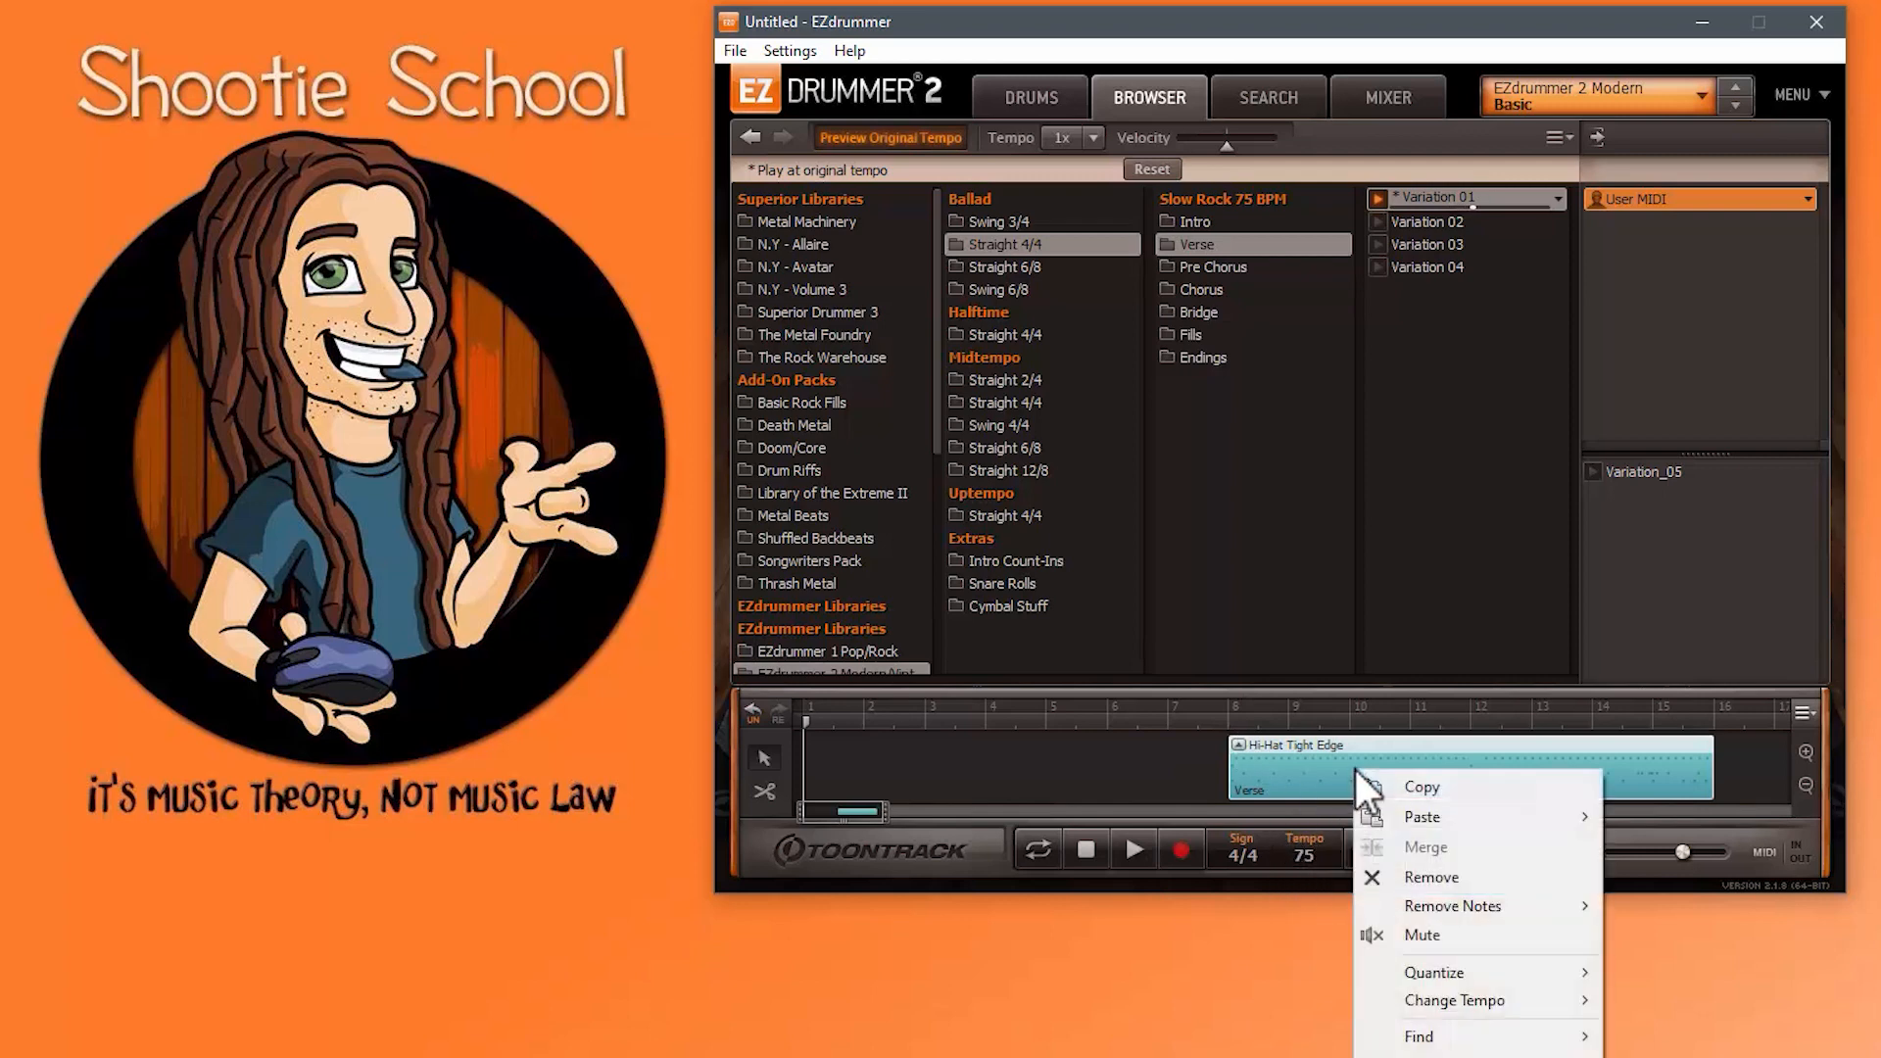
{"action": "left_click", "coordinate": [1416, 875]}
Step: Set the song tempo to 120 and turn off Preview Original Tempo
{"action": "double_click", "coordinate": [1308, 853]}
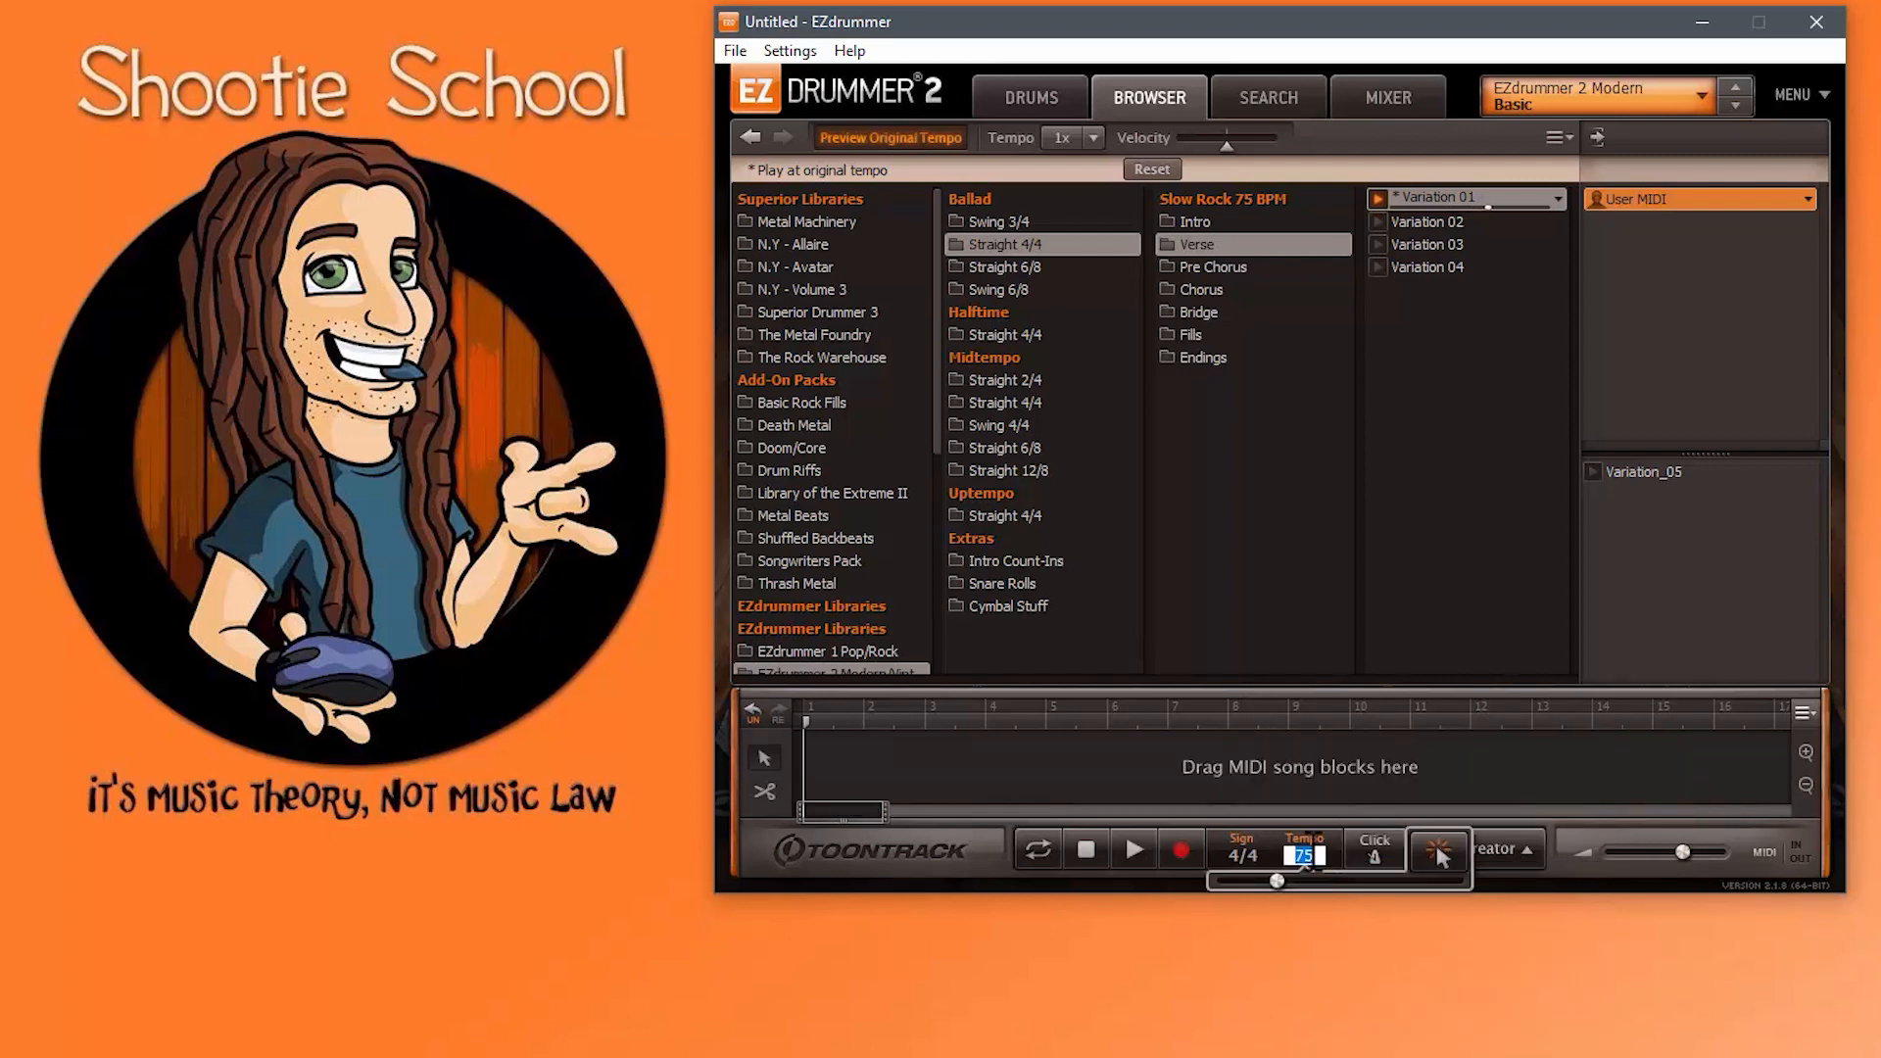
{"action": "type", "text": "120"}
{"action": "key", "text": "Return"}
{"action": "left_click", "coordinate": [929, 139]}
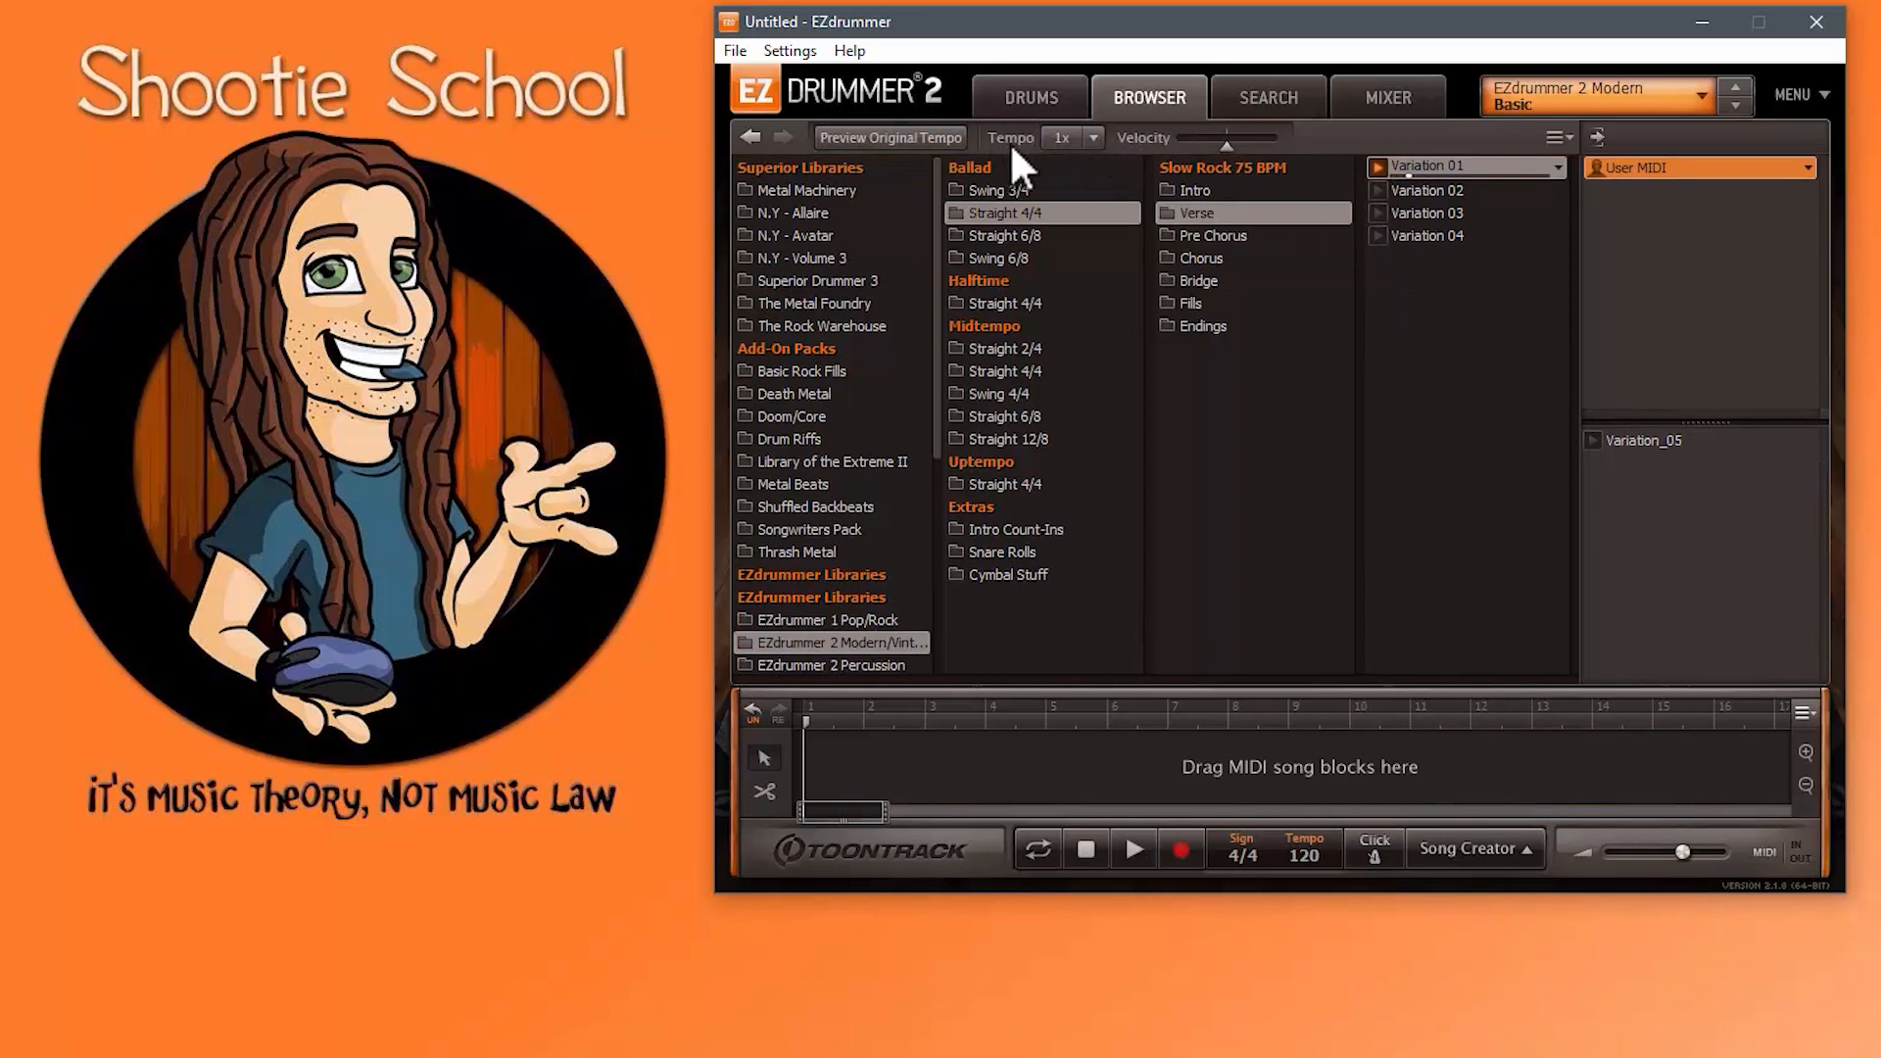
Step: Audition Variation 01 at the 1/2x, 2x, 2/3x and 3/2x browser tempos, and return the tempo to 1x
{"action": "left_click", "coordinate": [1093, 139]}
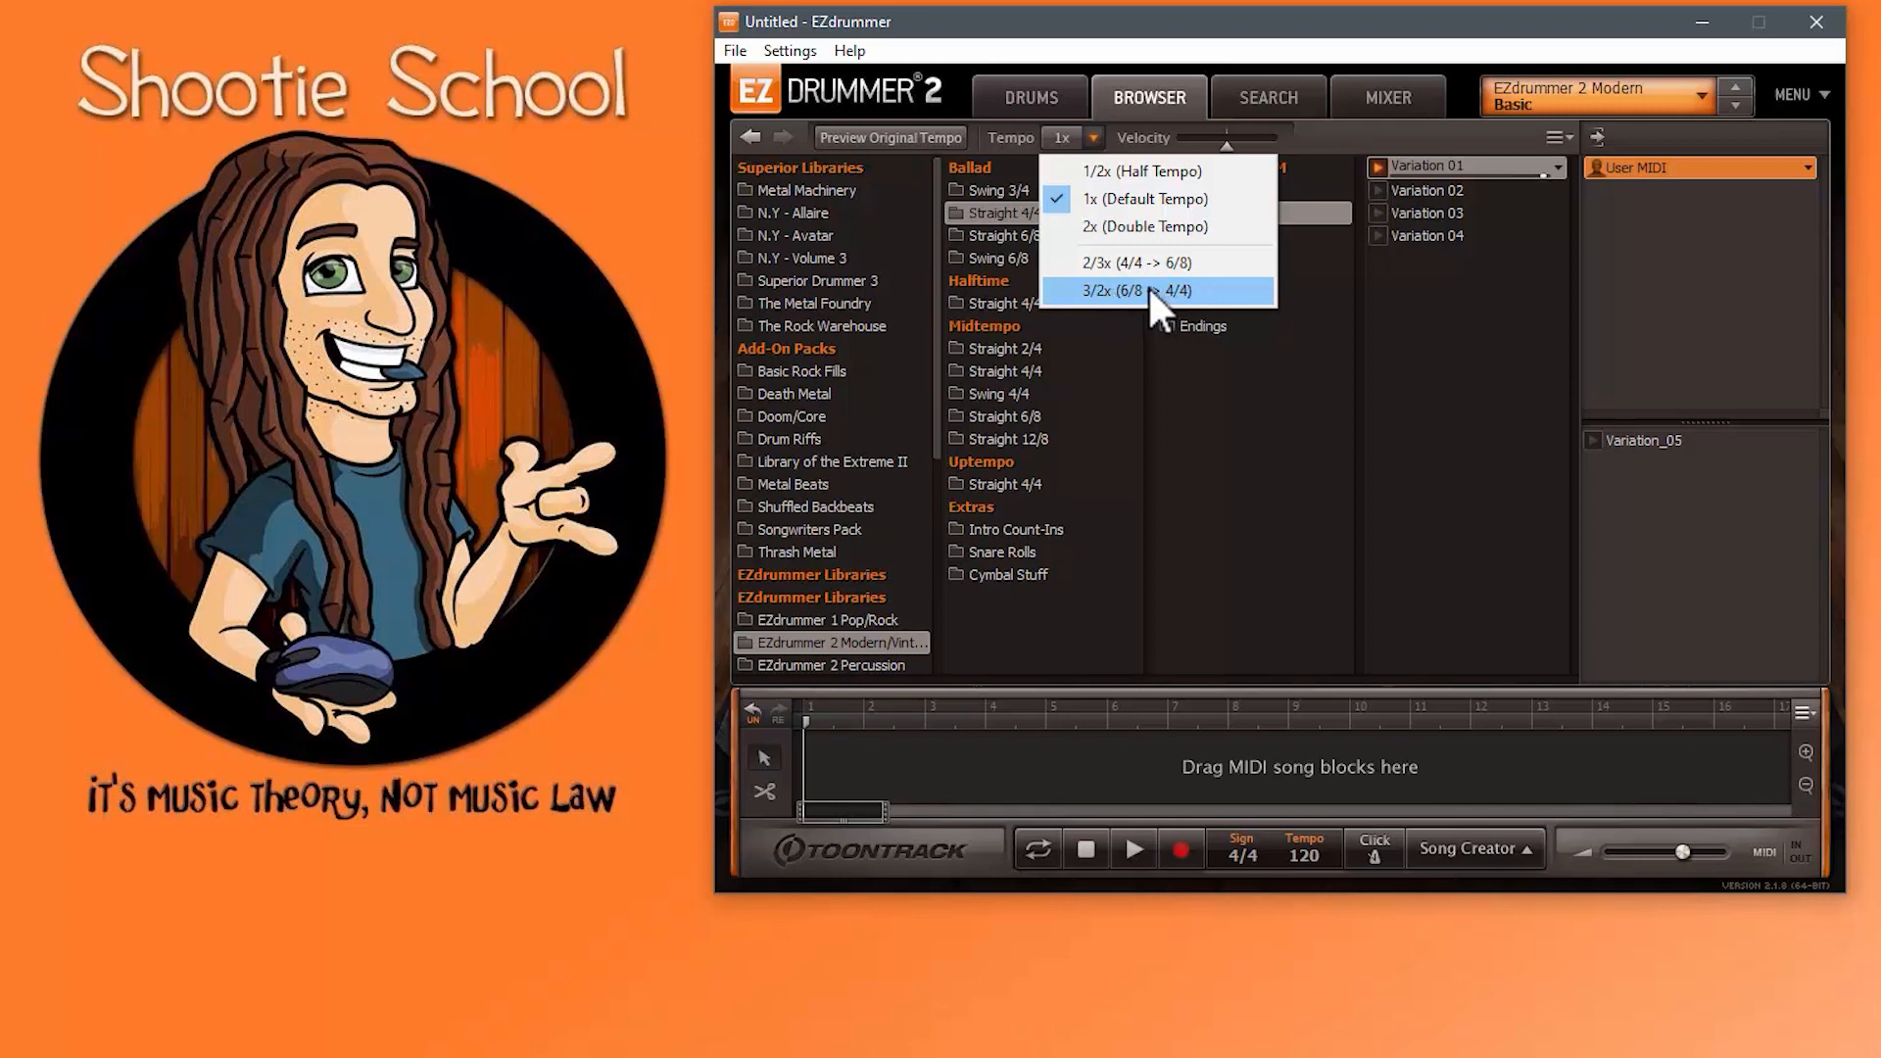
{"action": "left_click", "coordinate": [1136, 171]}
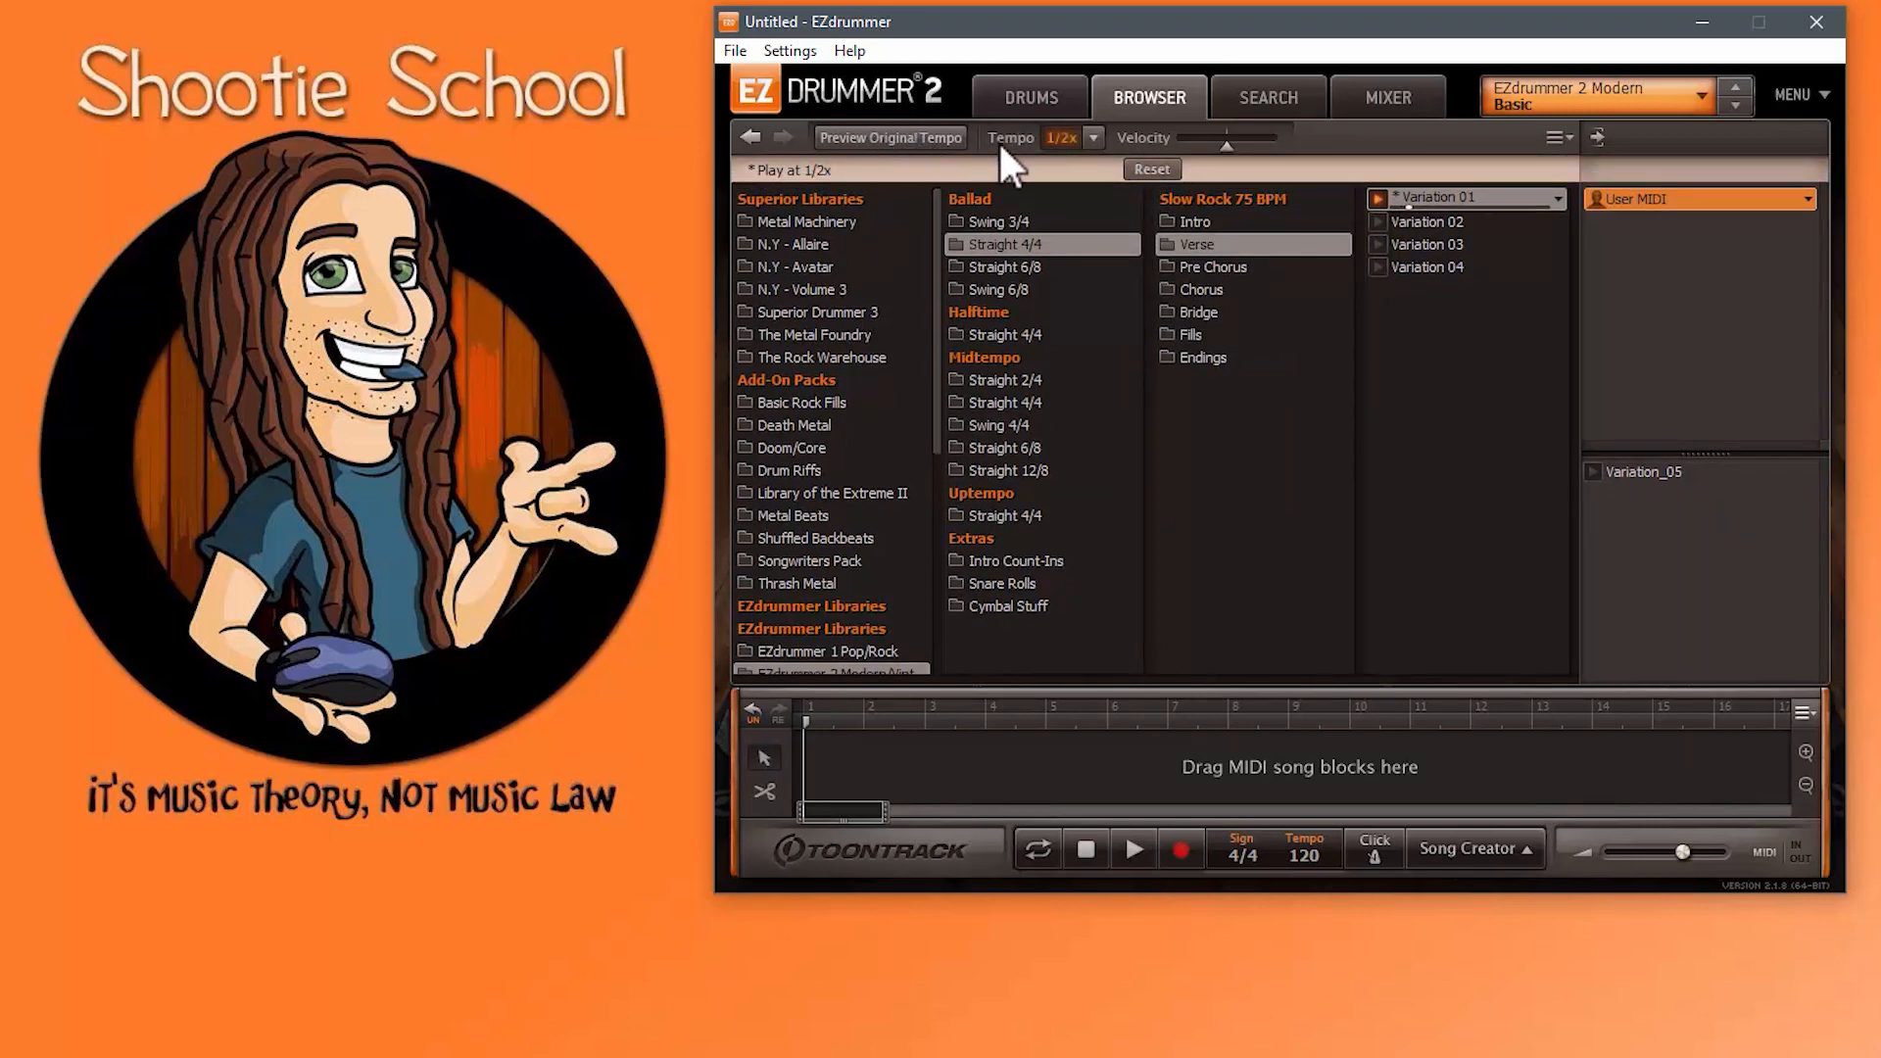
{"action": "left_click", "coordinate": [1095, 137]}
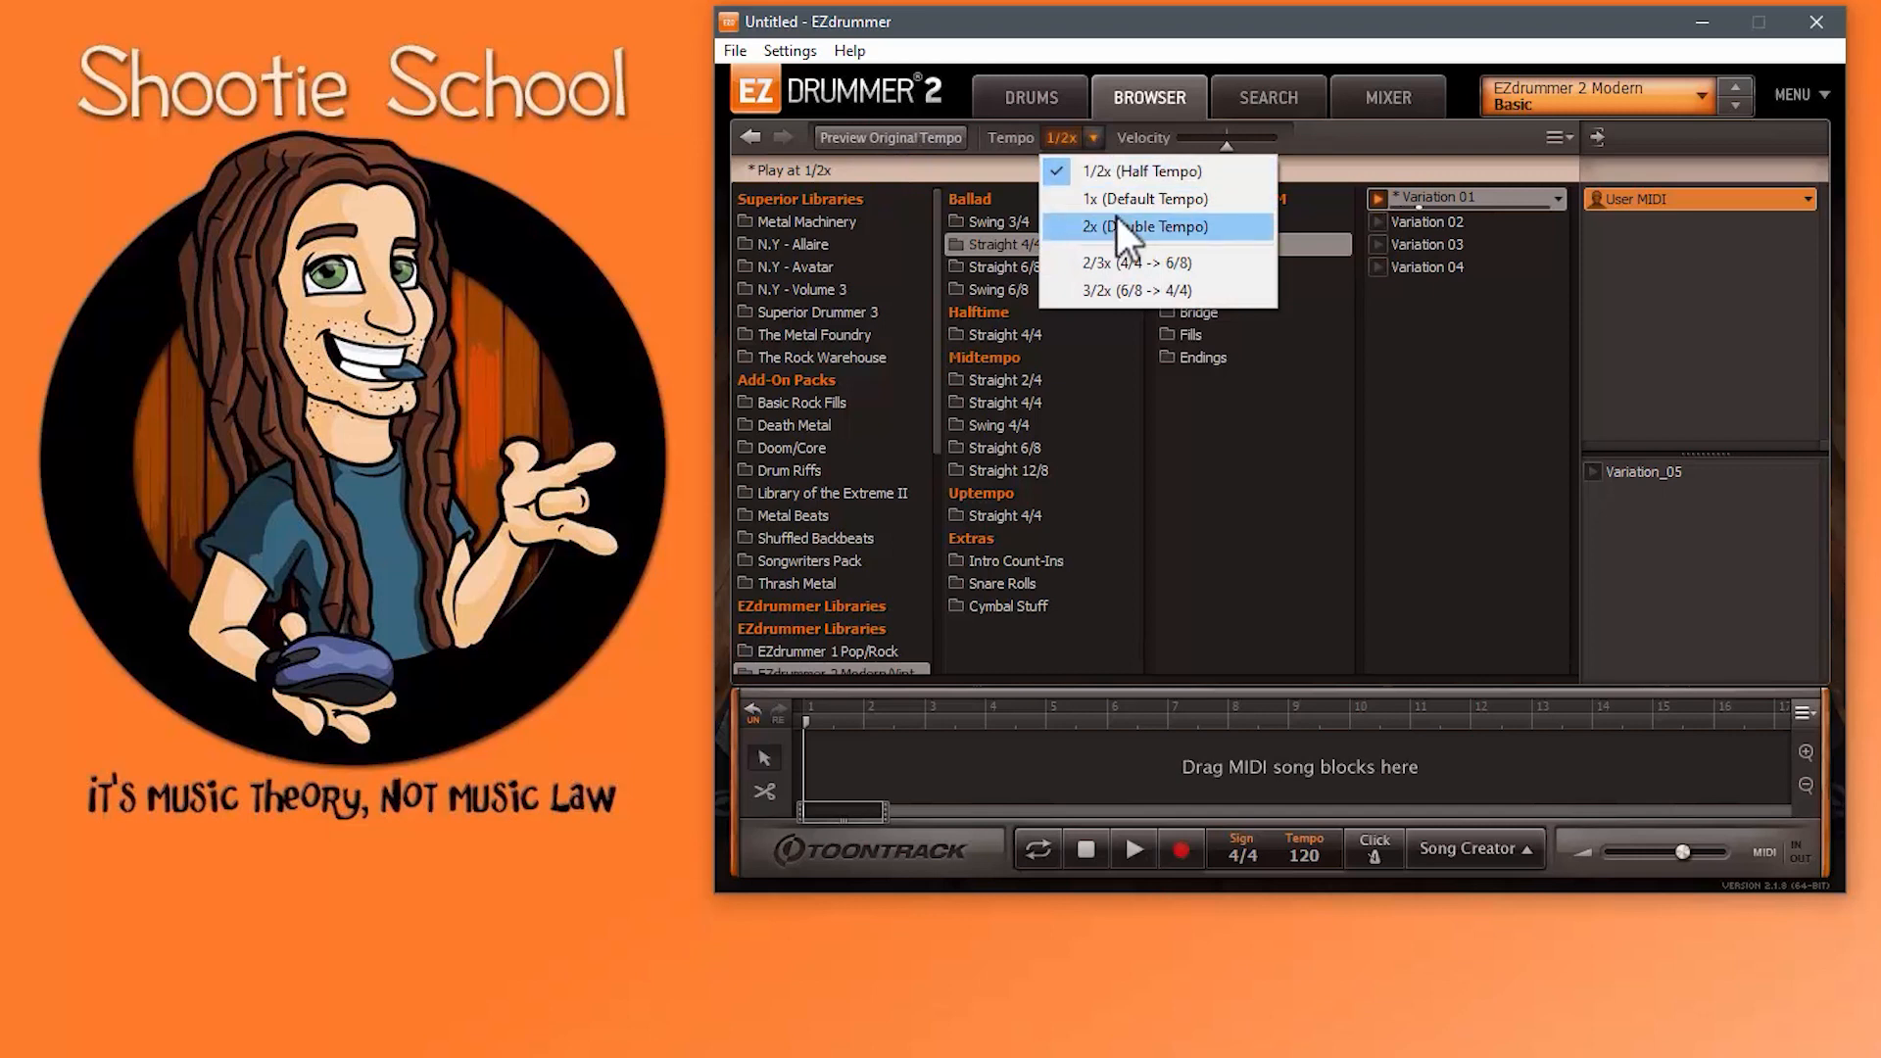
{"action": "left_click", "coordinate": [1117, 226]}
{"action": "left_click", "coordinate": [1094, 137]}
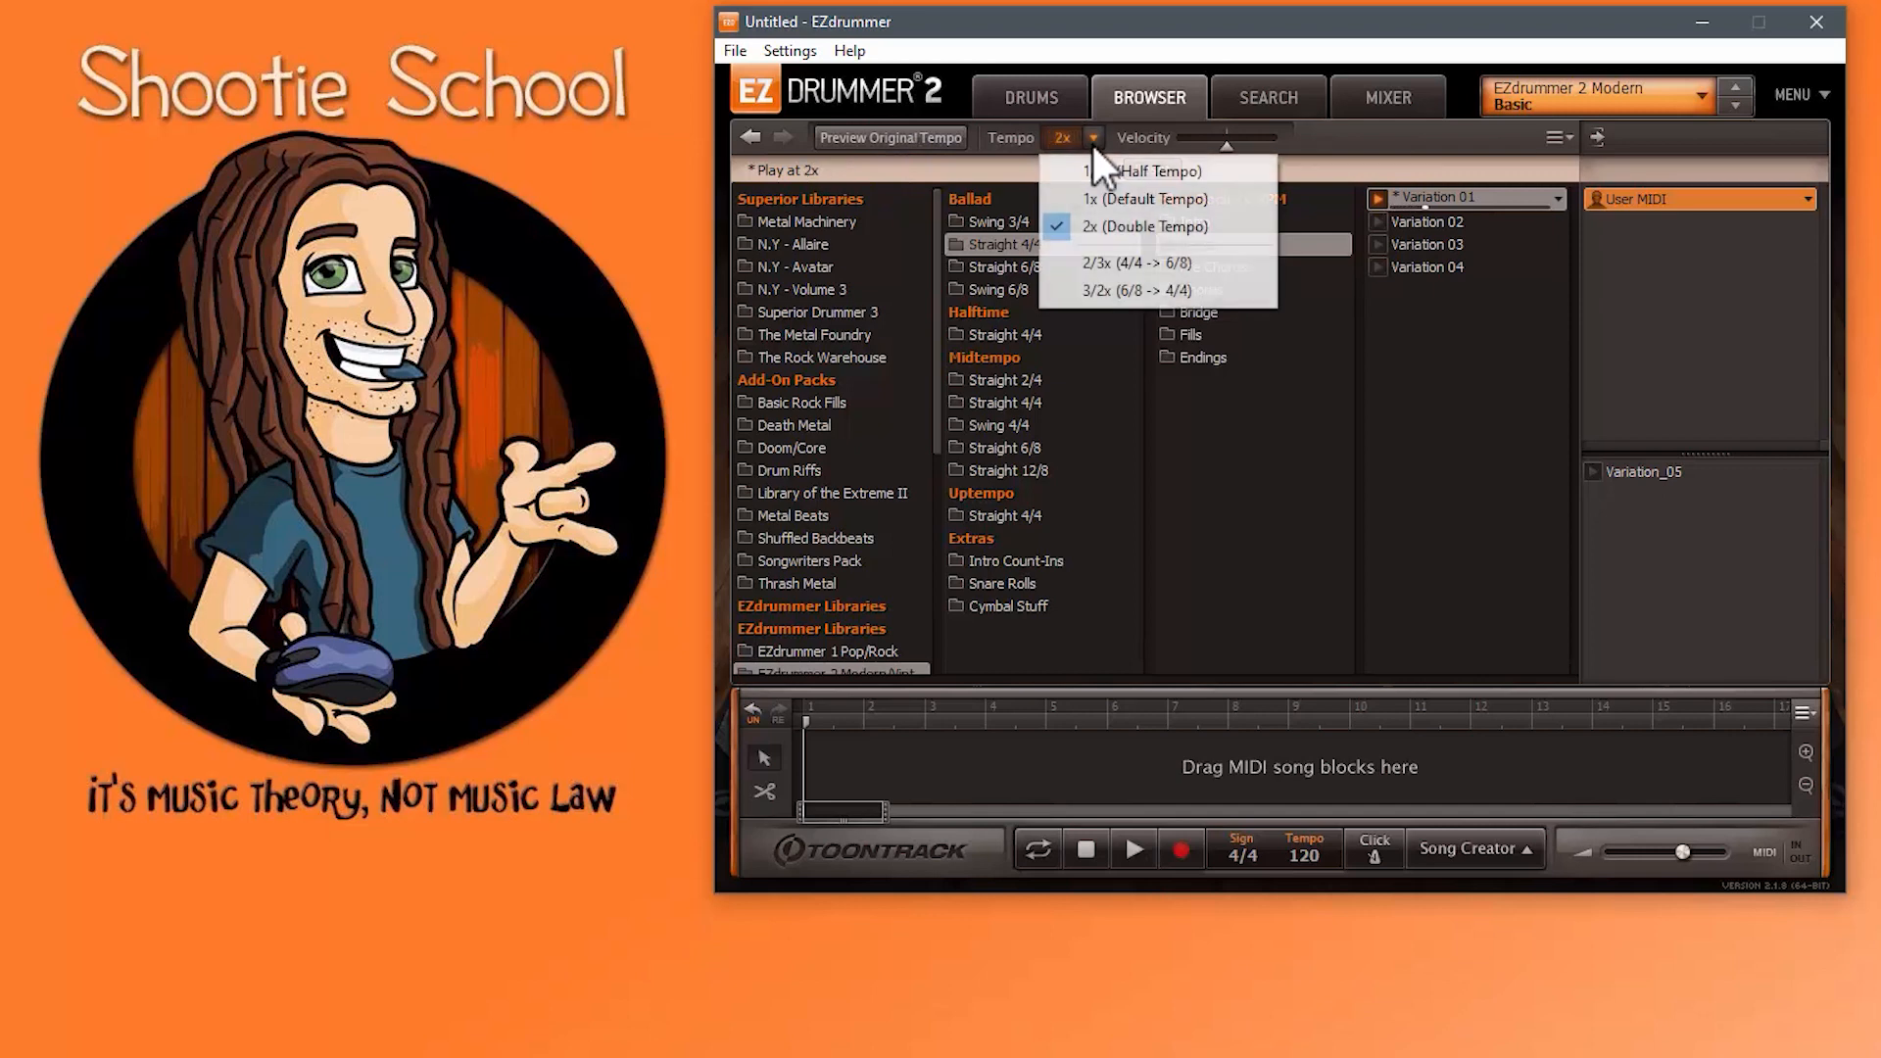
{"action": "left_click", "coordinate": [1107, 253]}
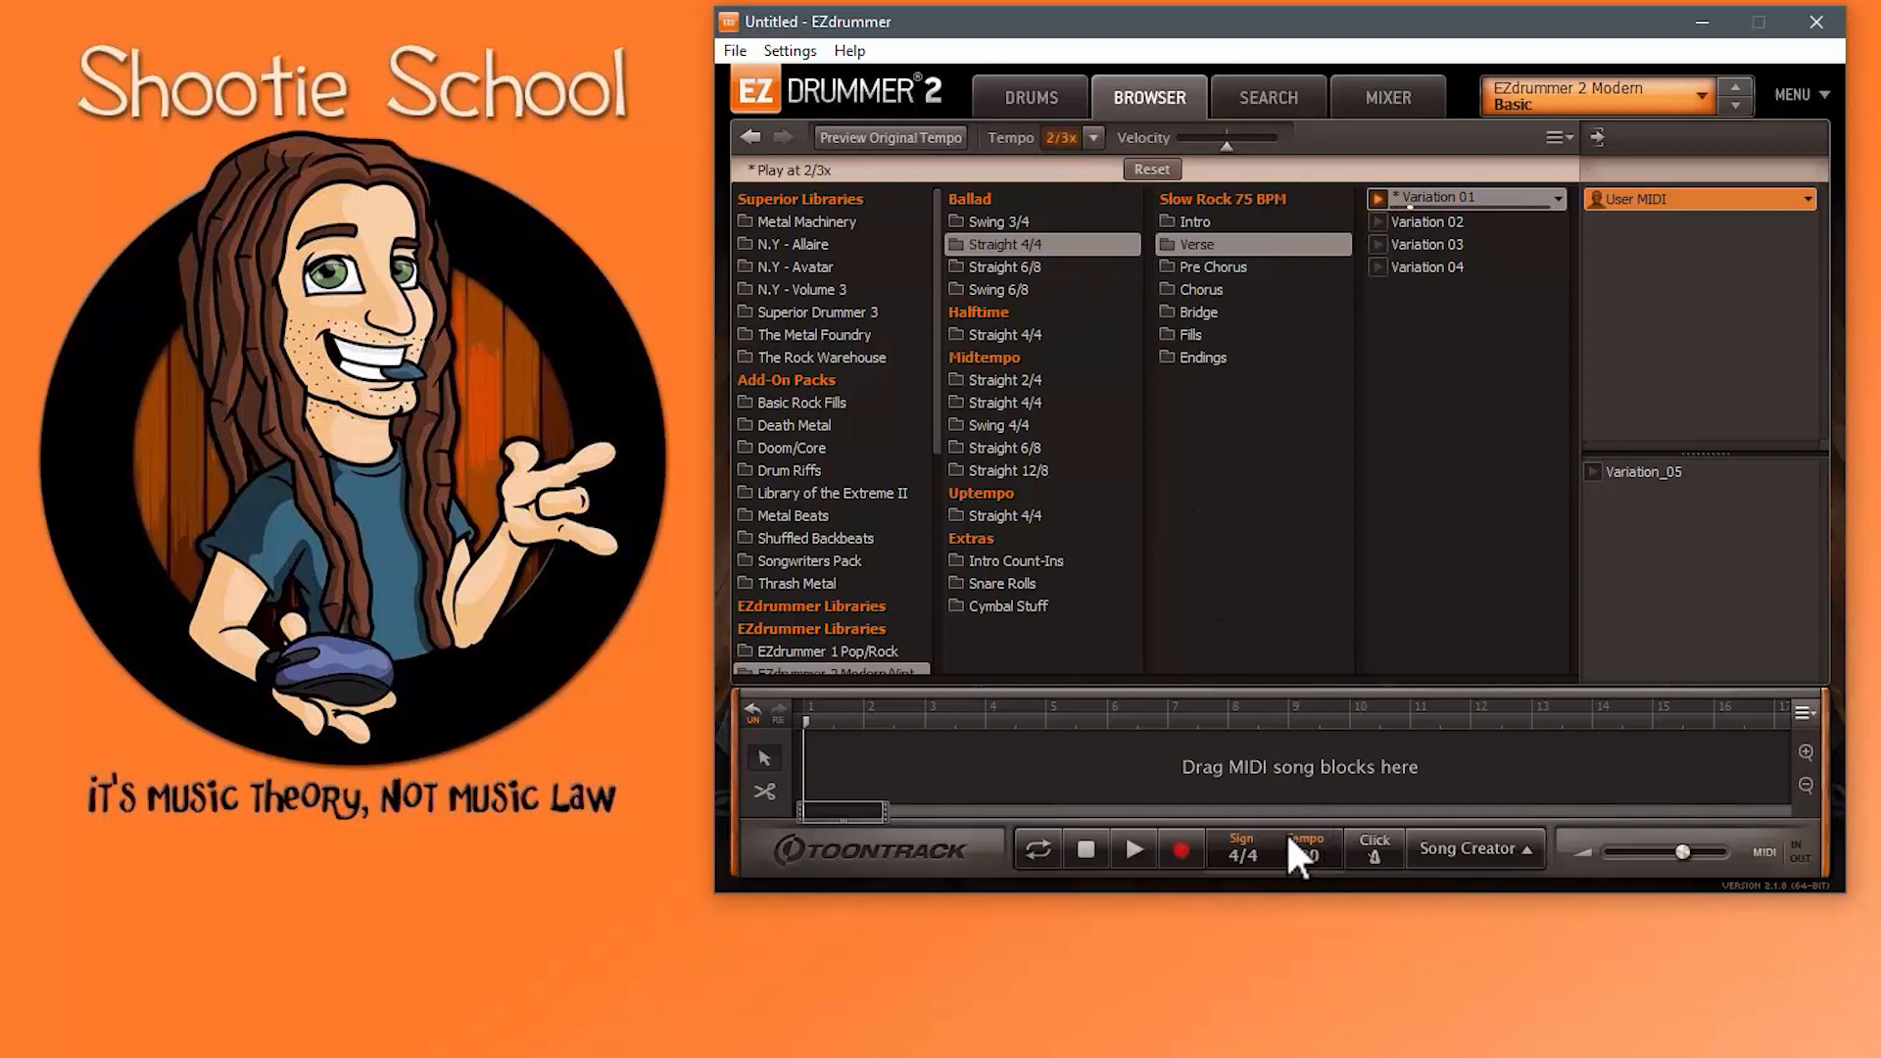
{"action": "left_click", "coordinate": [1089, 135]}
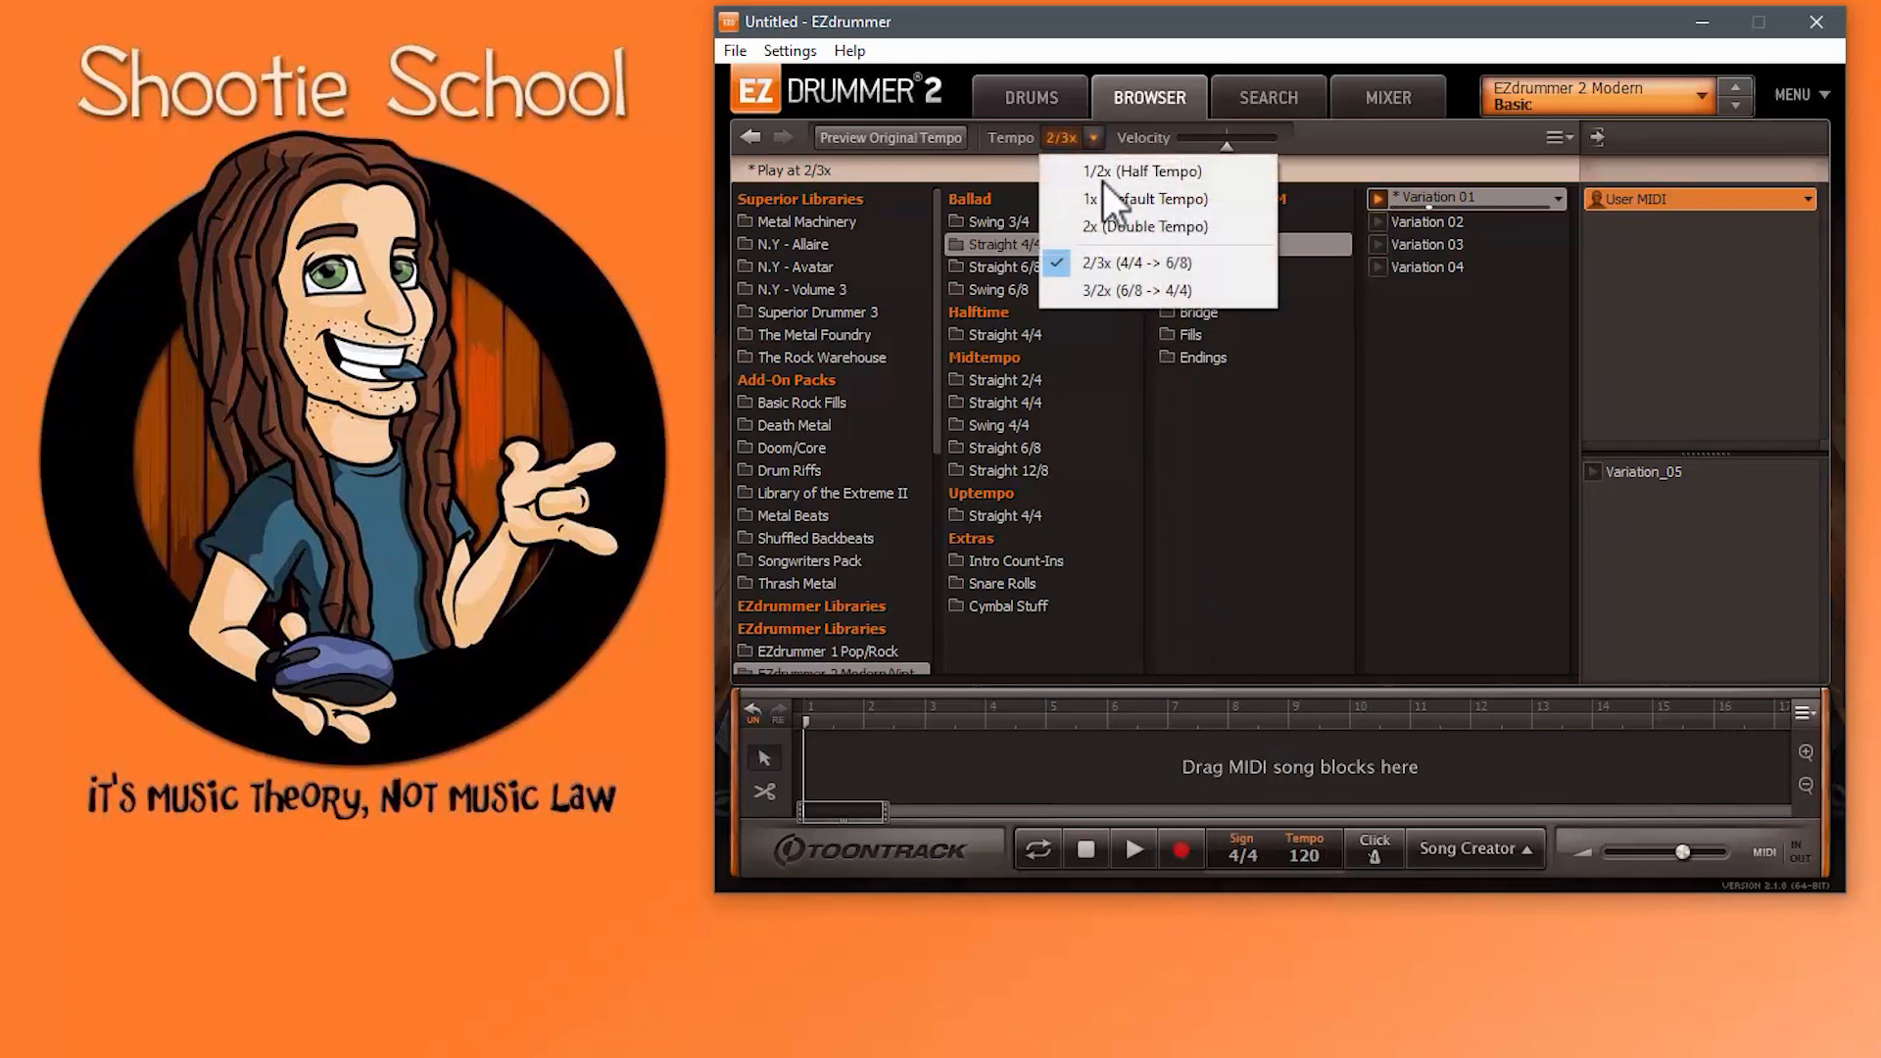
{"action": "left_click", "coordinate": [1120, 284]}
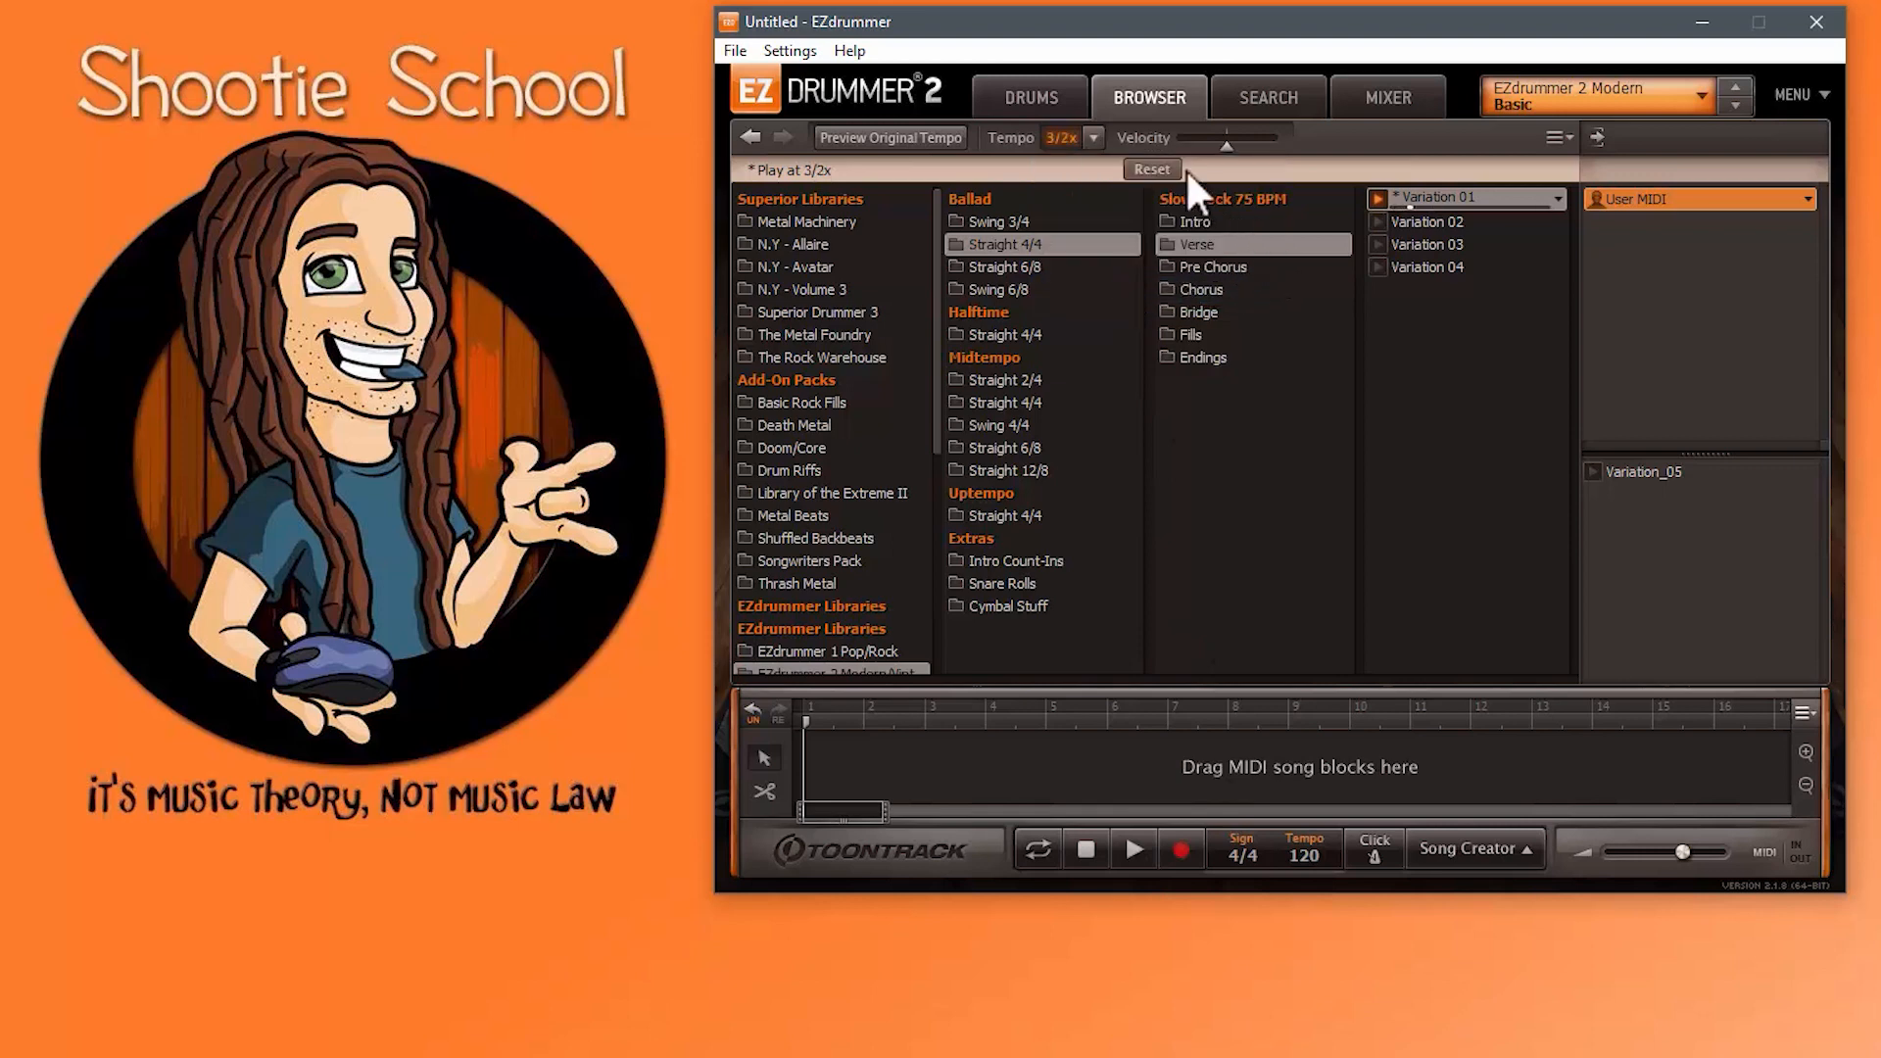
{"action": "left_click", "coordinate": [1093, 137]}
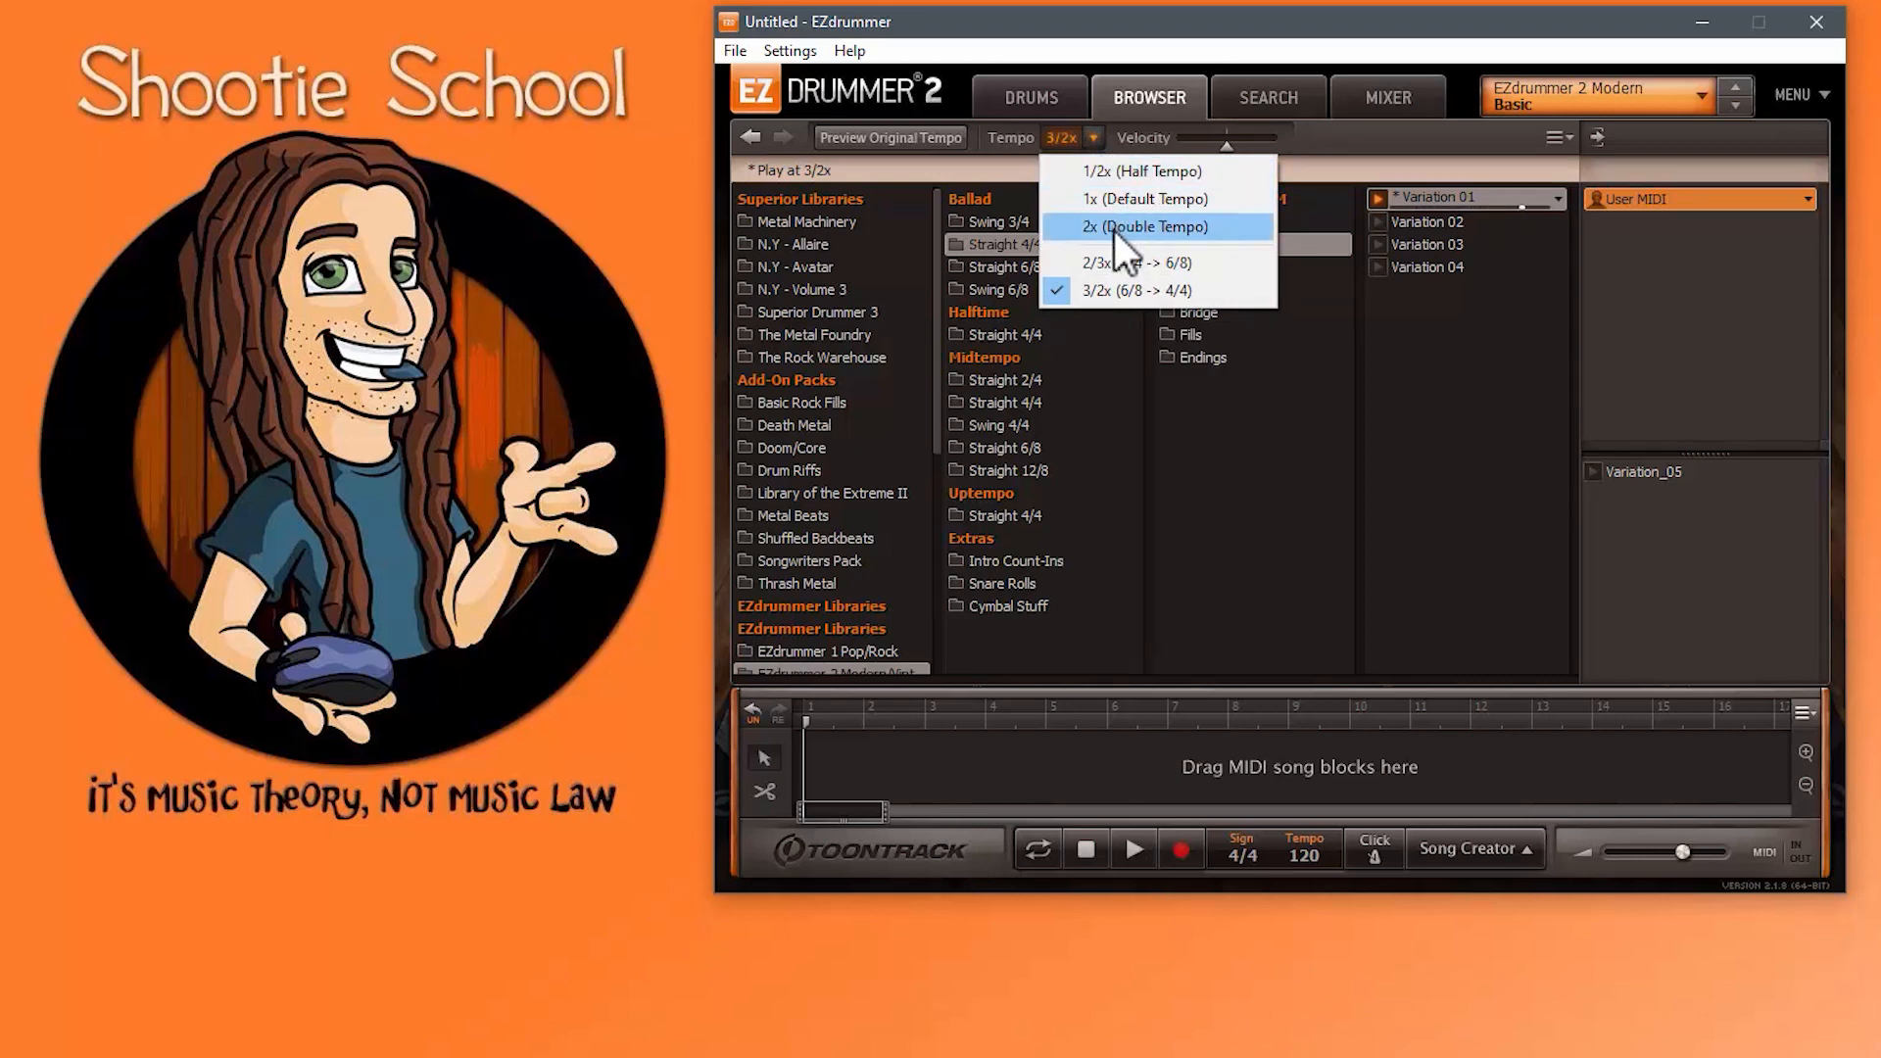
{"action": "left_click", "coordinate": [1111, 201]}
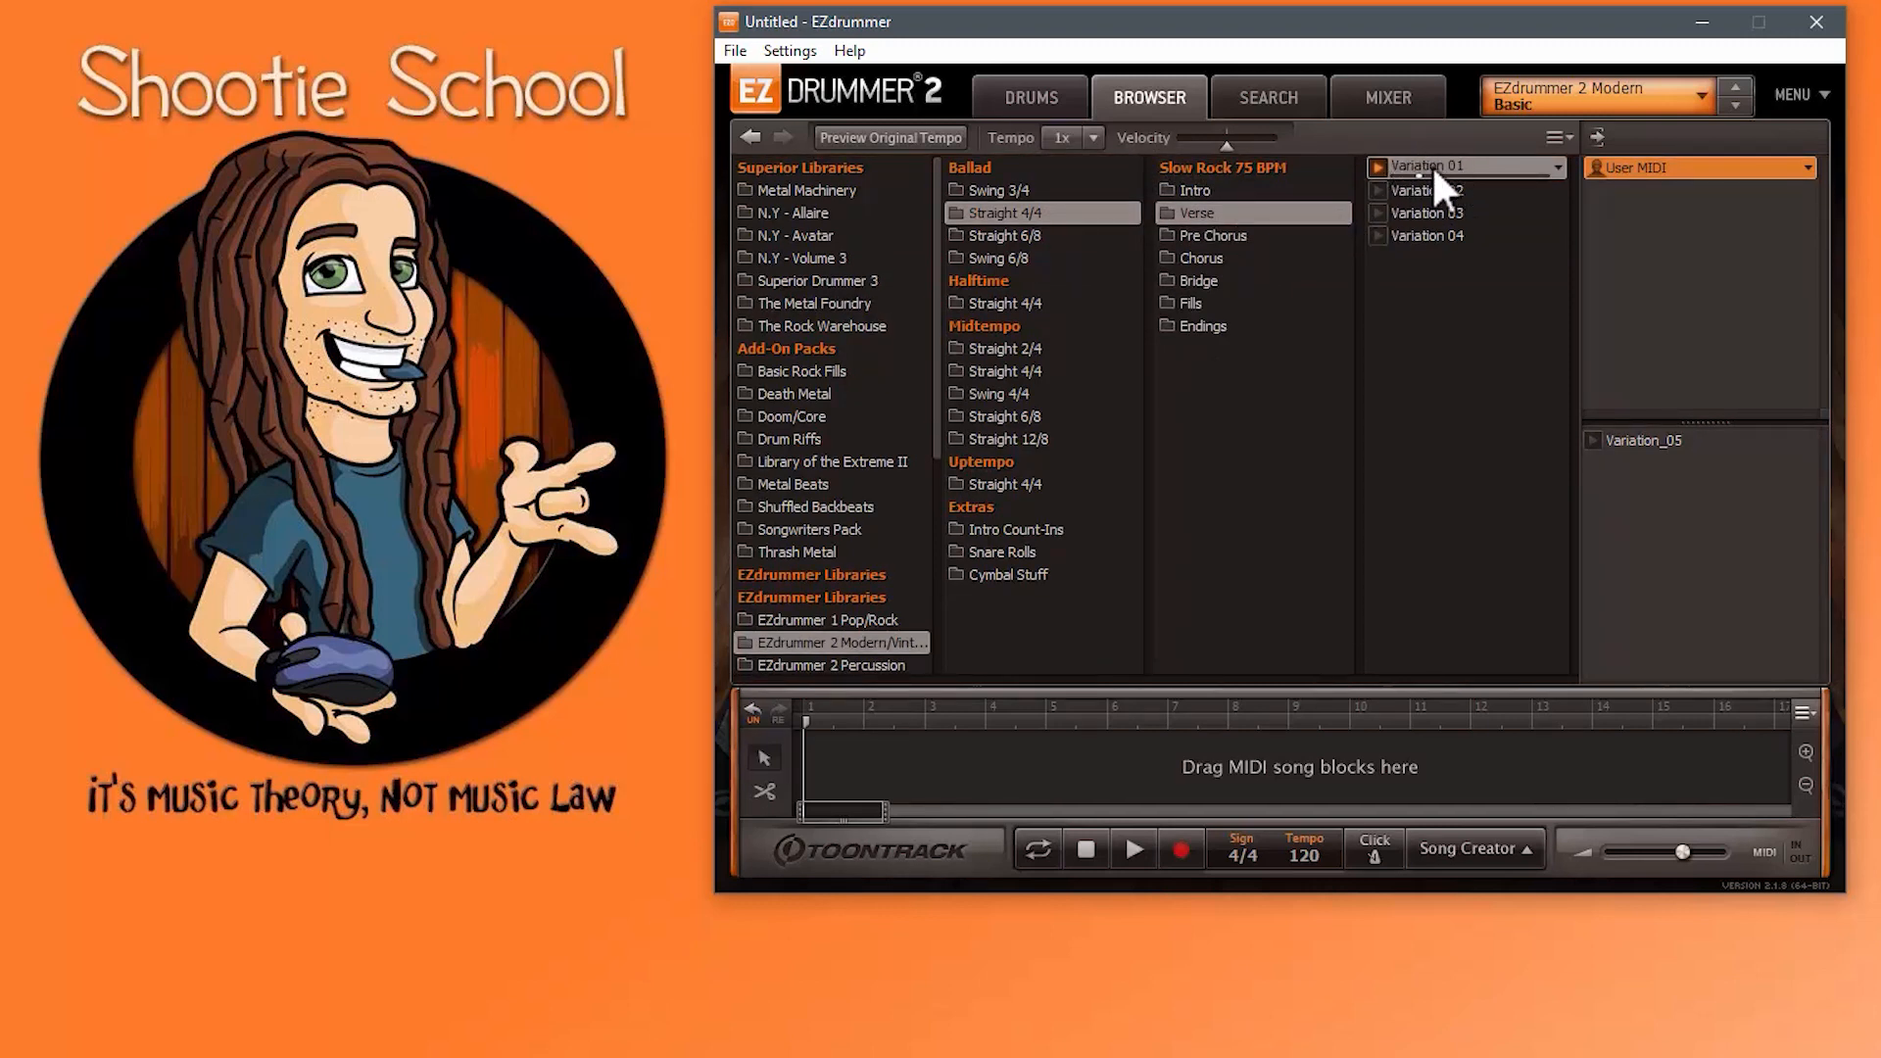
Step: Place Variation 01 at bar 1 of the timeline at default tempo and a 1/2x tempo version directly after it at bar 9
{"action": "left_click_drag", "start_coordinate": [1431, 164], "coordinate": [798, 746]}
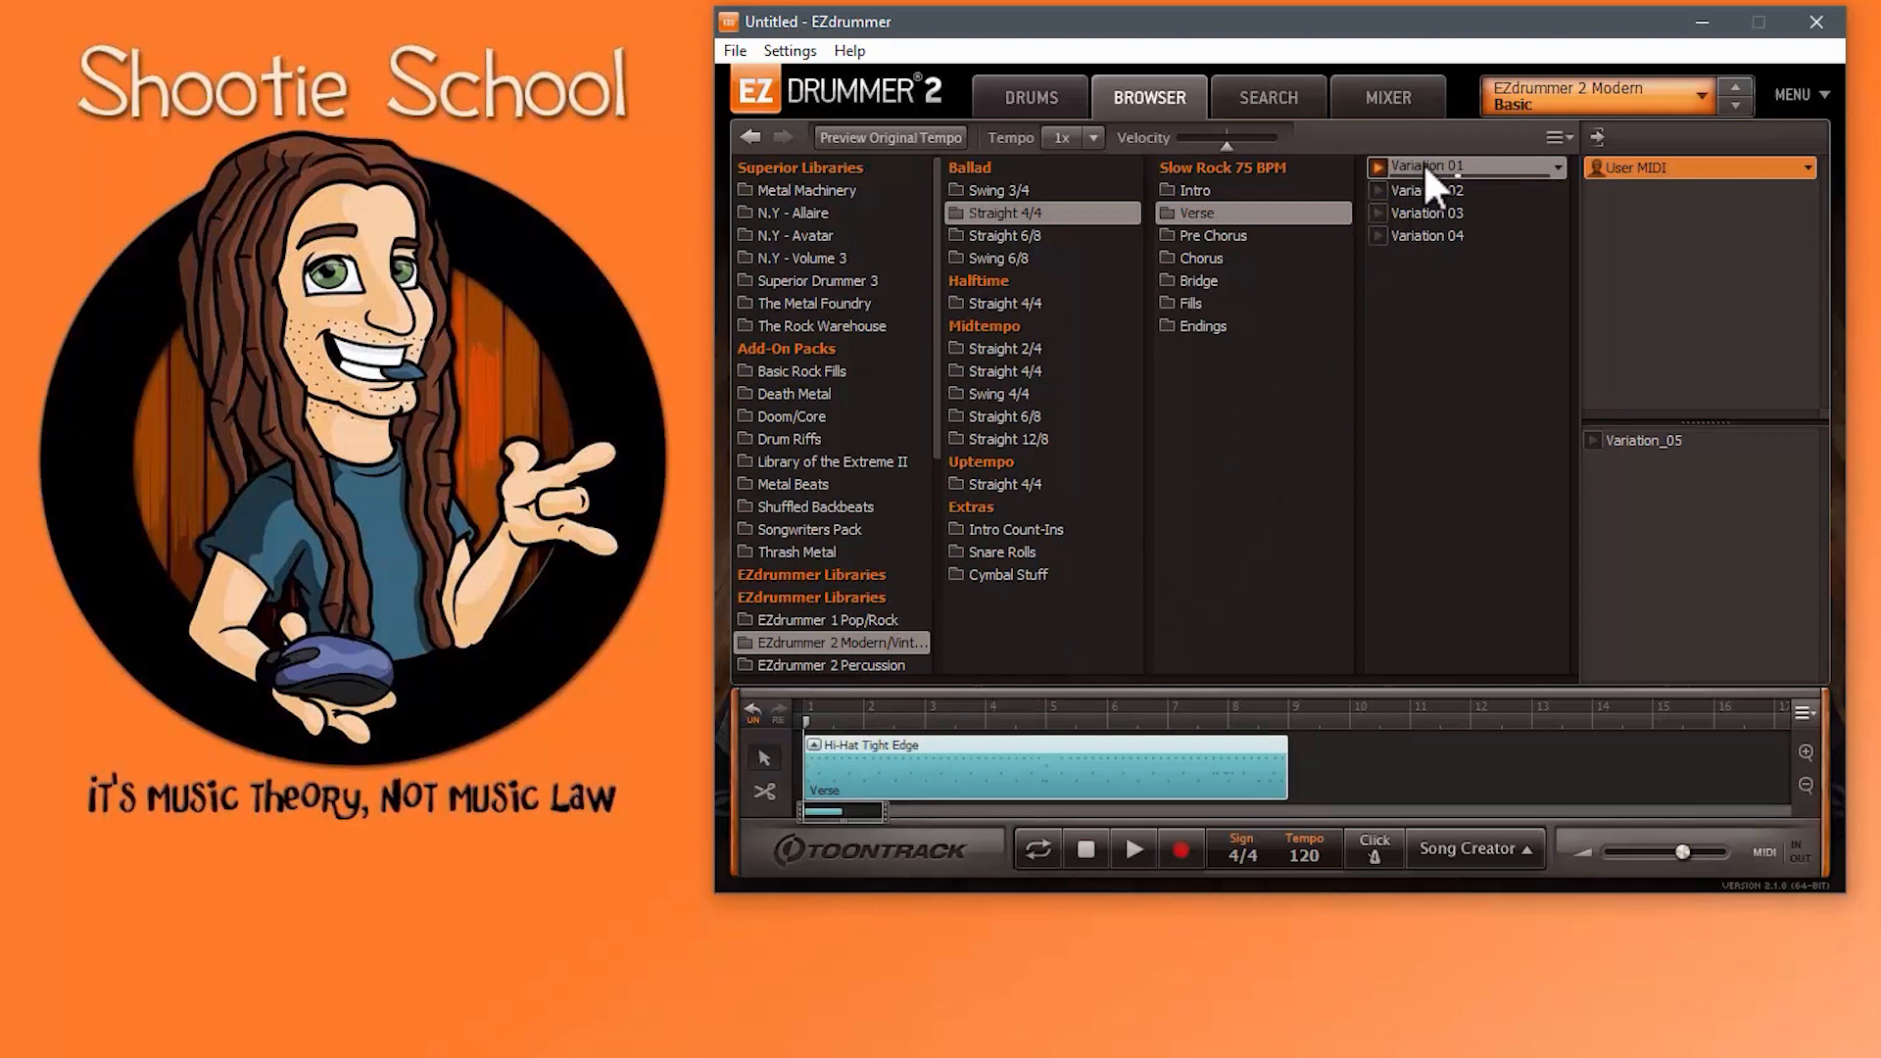
{"action": "left_click", "coordinate": [1096, 136]}
{"action": "left_click", "coordinate": [1115, 170]}
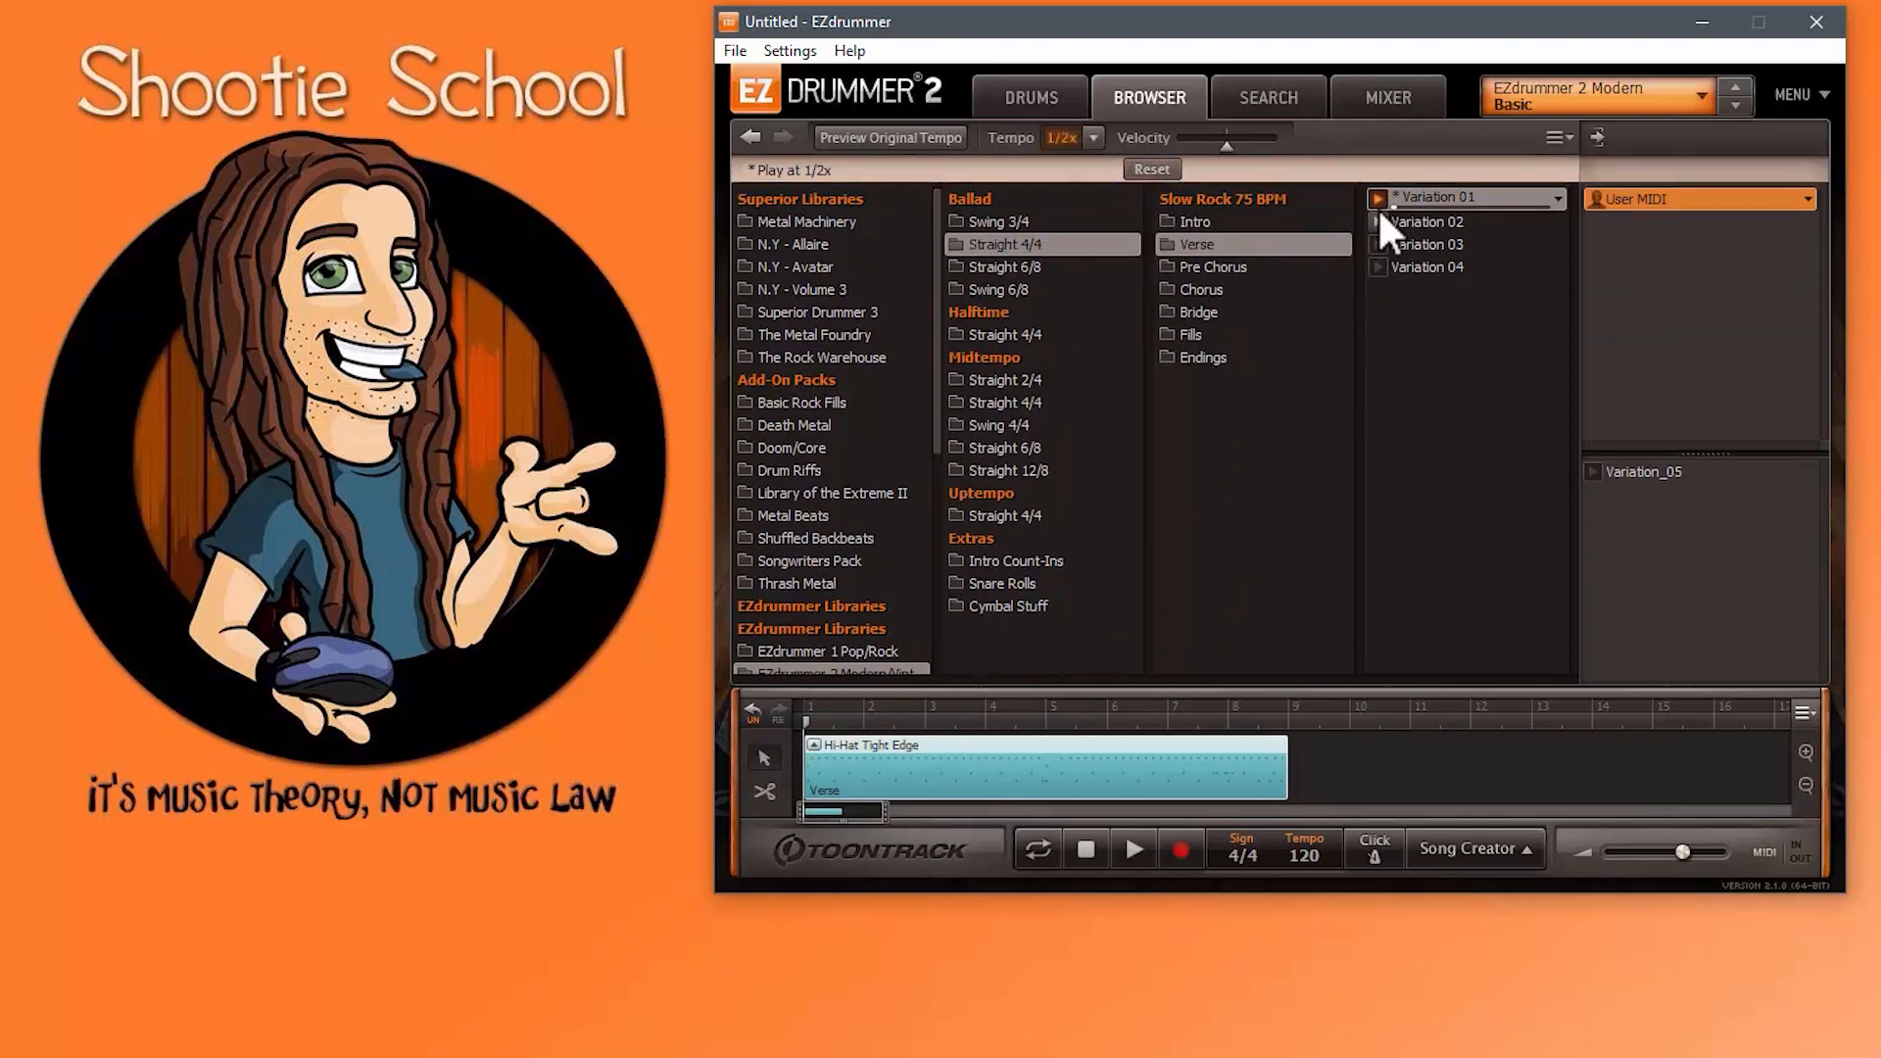
{"action": "left_click_drag", "start_coordinate": [1431, 192], "coordinate": [1298, 749]}
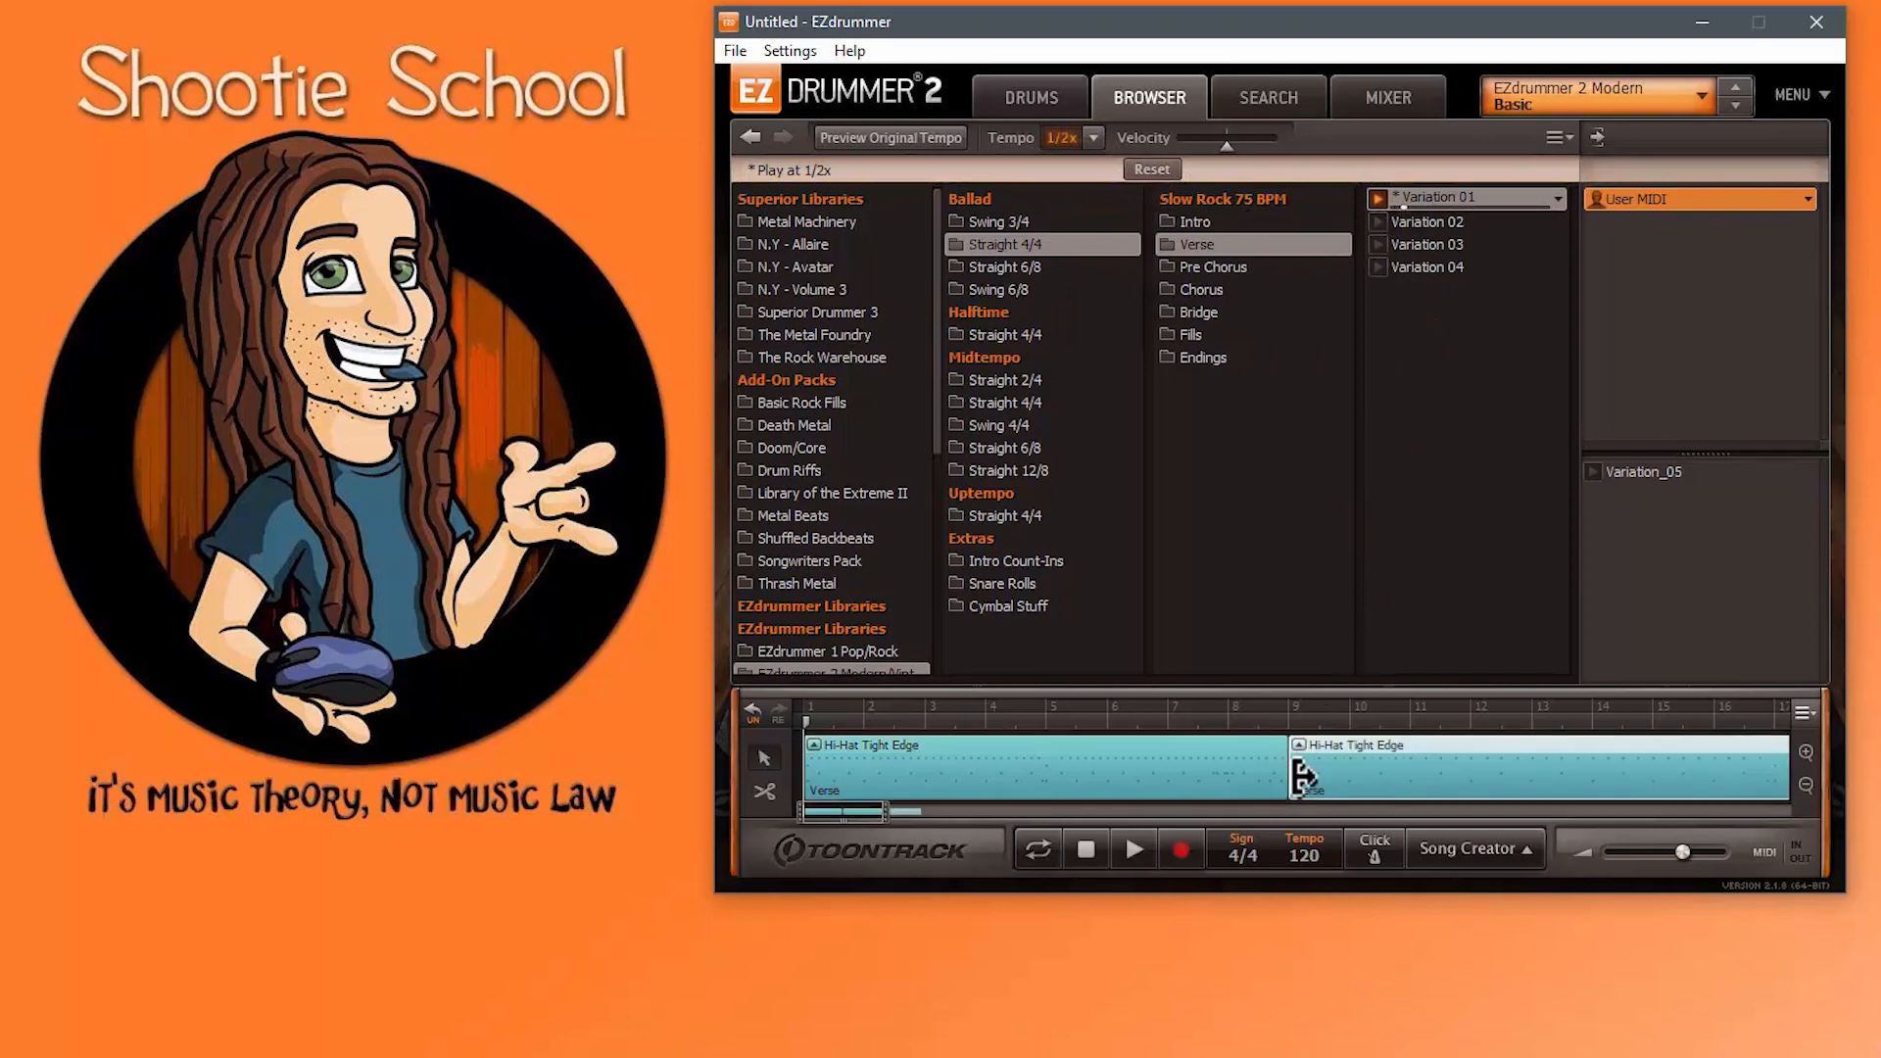
{"action": "left_click", "coordinate": [956, 774]}
{"action": "left_click", "coordinate": [1110, 766]}
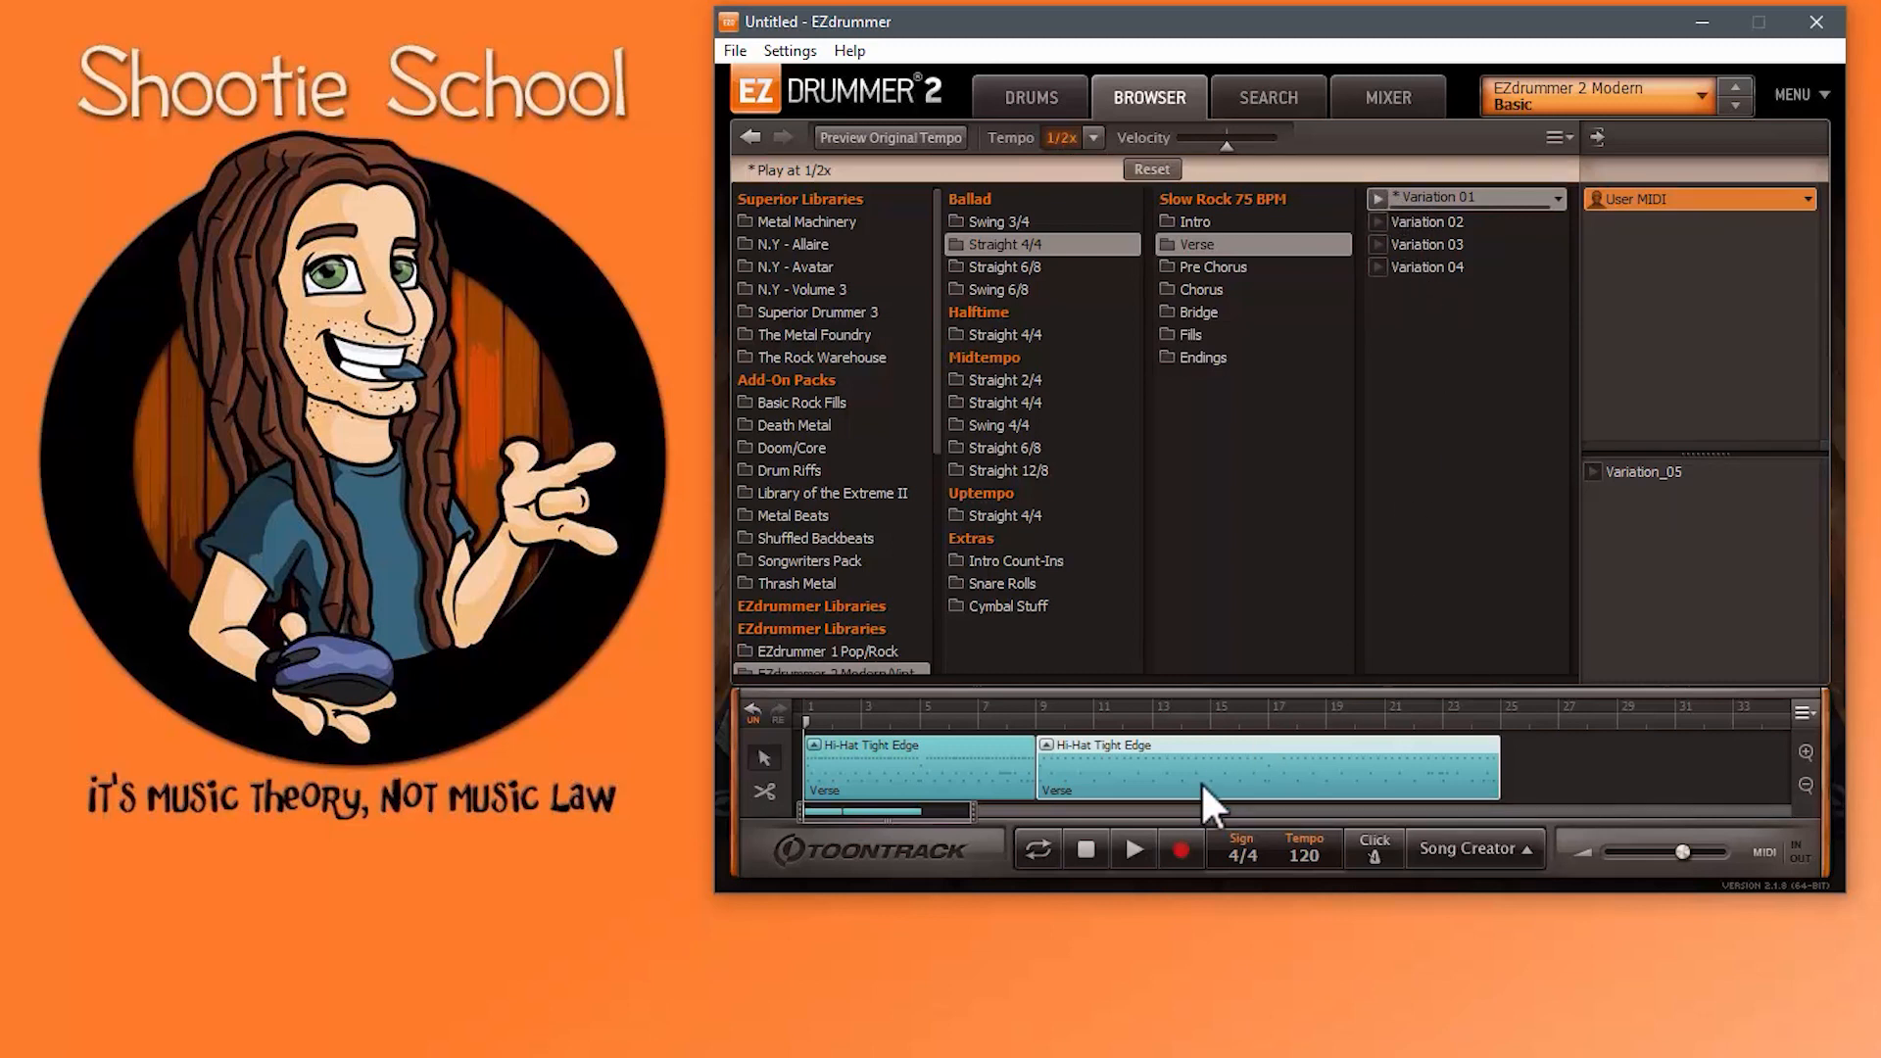
Step: Store the half-tempo Variation 01 block from the timeline in User MIDI and return the browser tempo to 1x
{"action": "left_click_drag", "start_coordinate": [1202, 774], "coordinate": [1642, 194]}
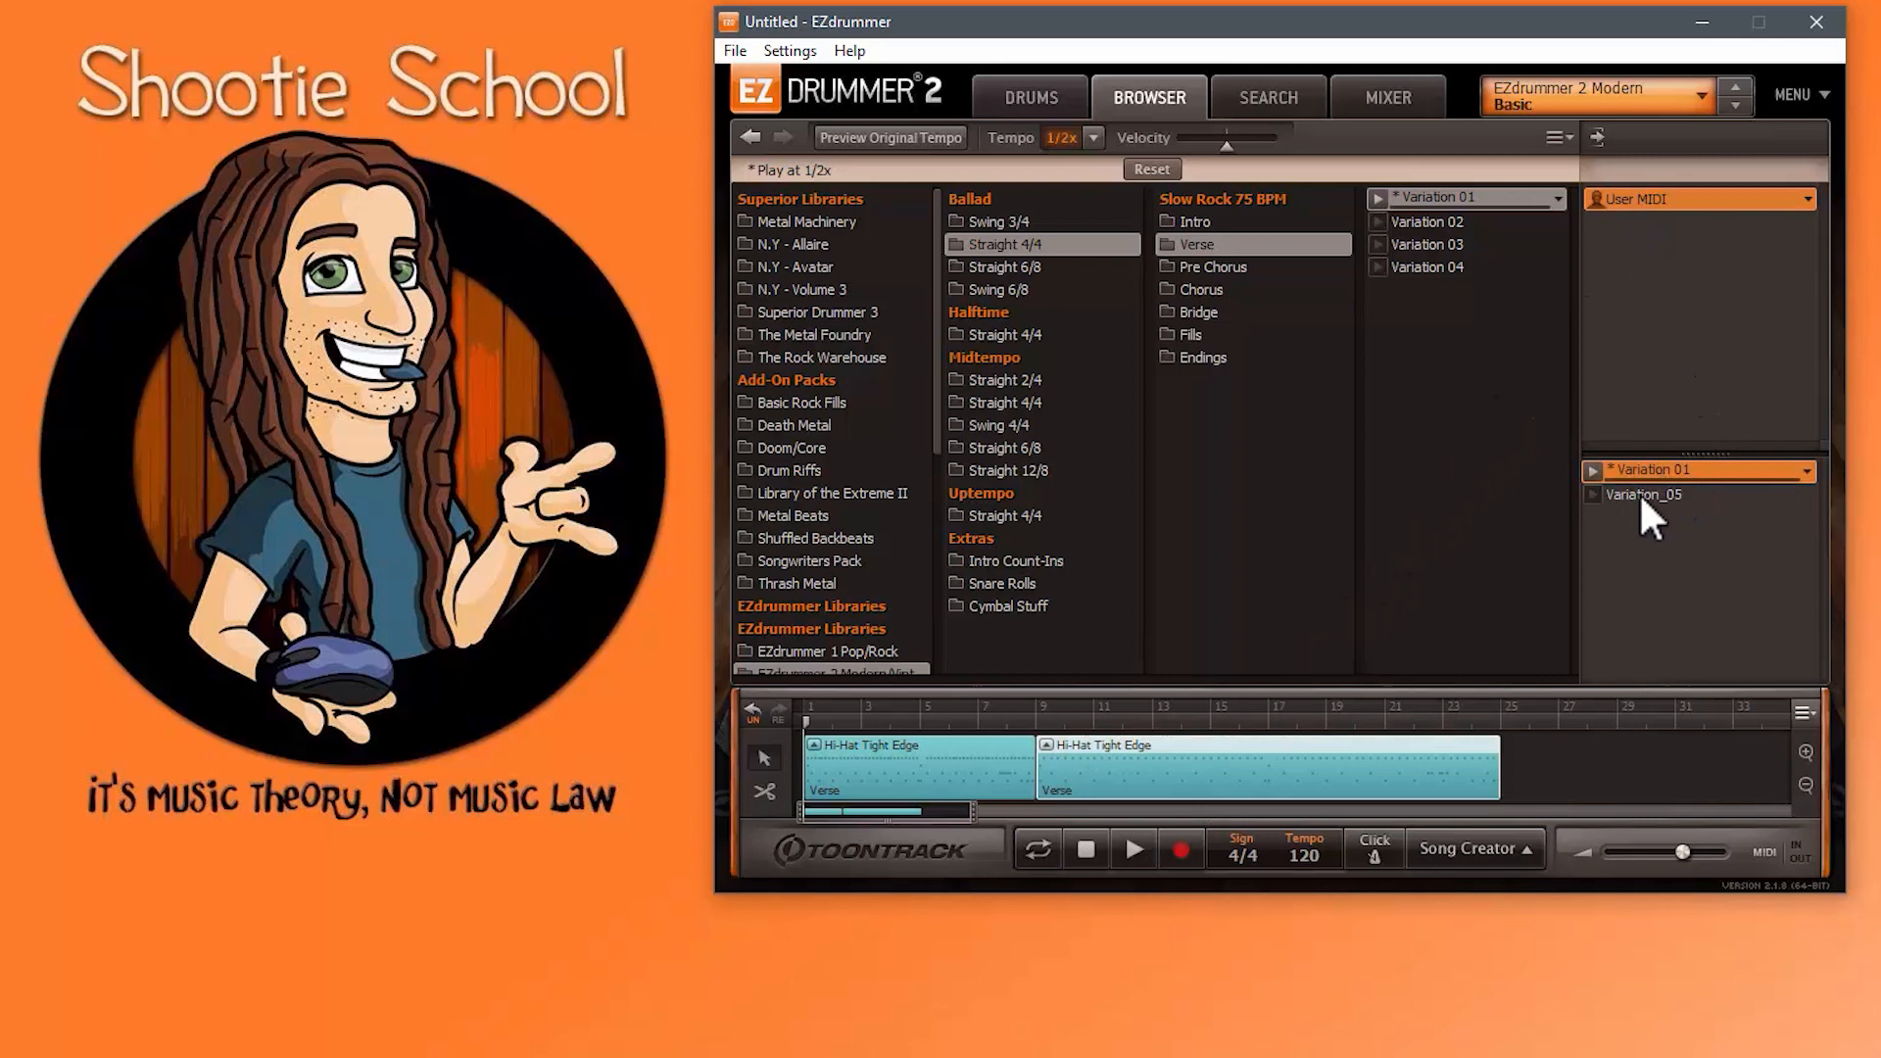
{"action": "left_click", "coordinate": [1093, 137]}
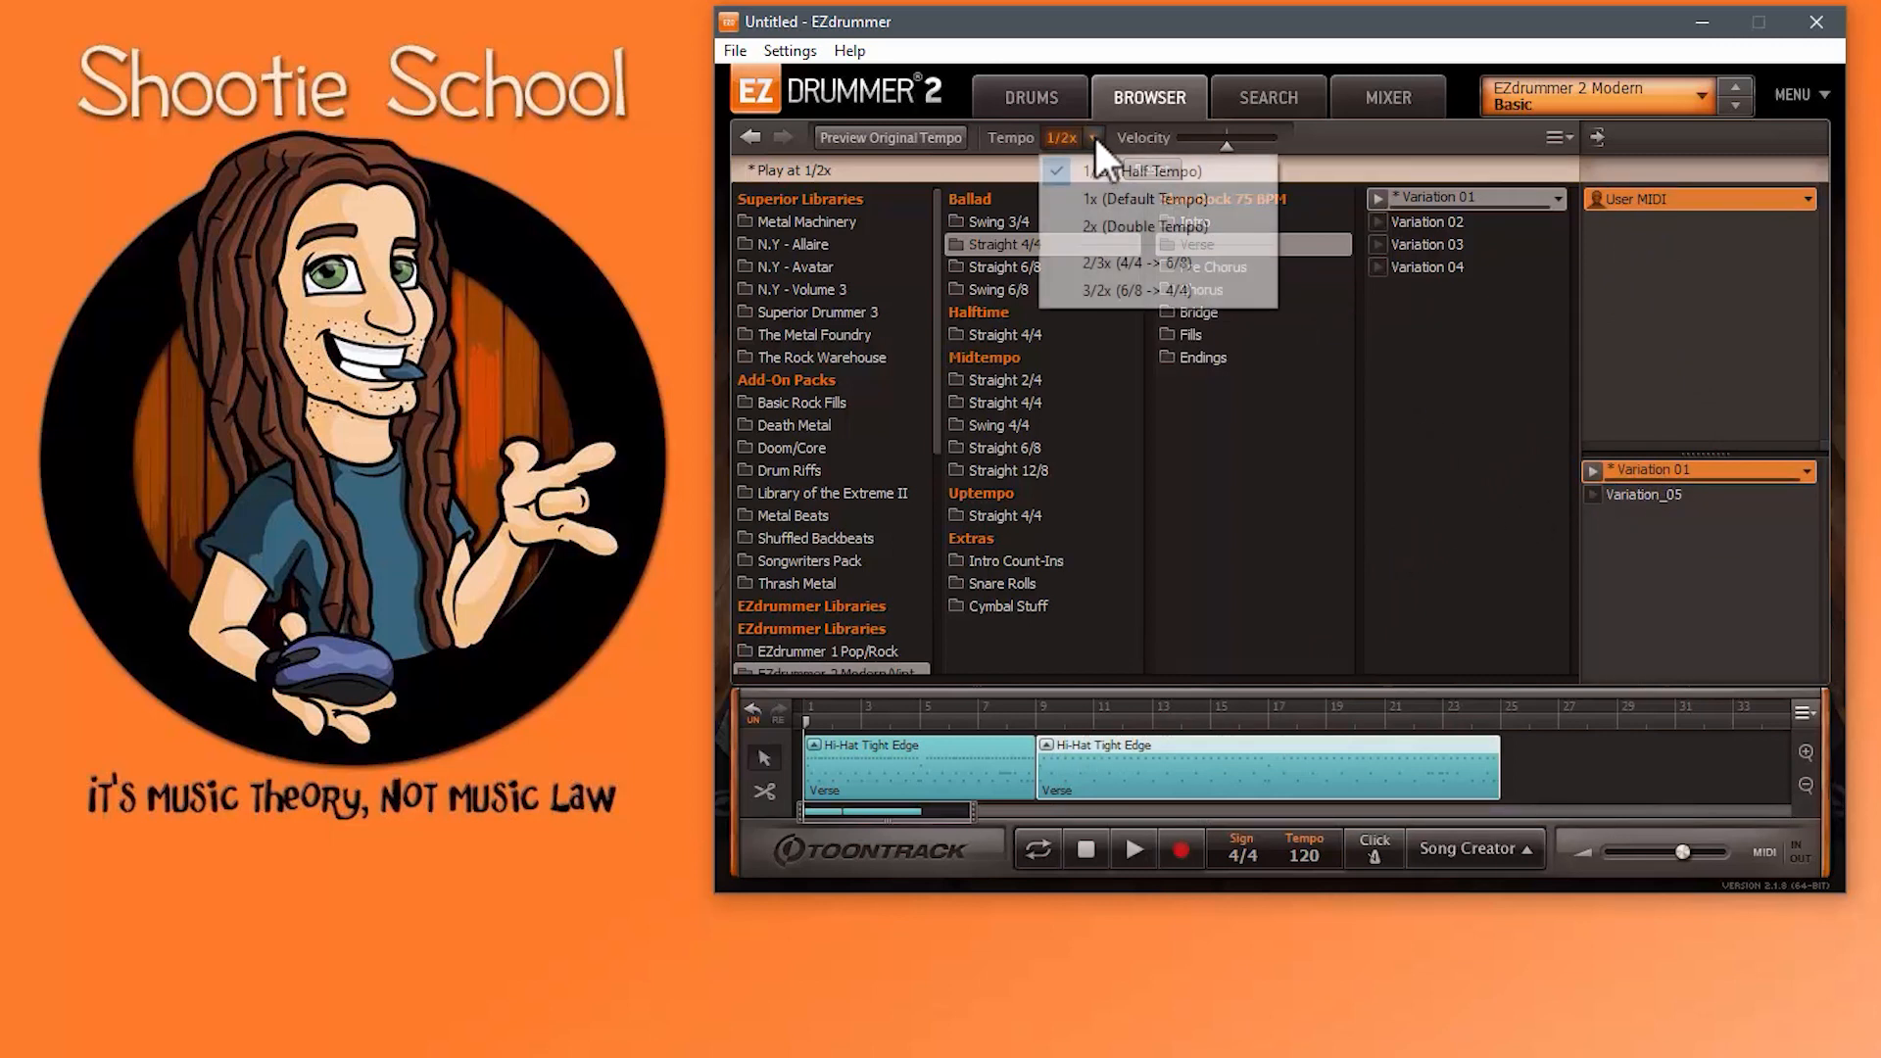
{"action": "left_click", "coordinate": [1092, 196]}
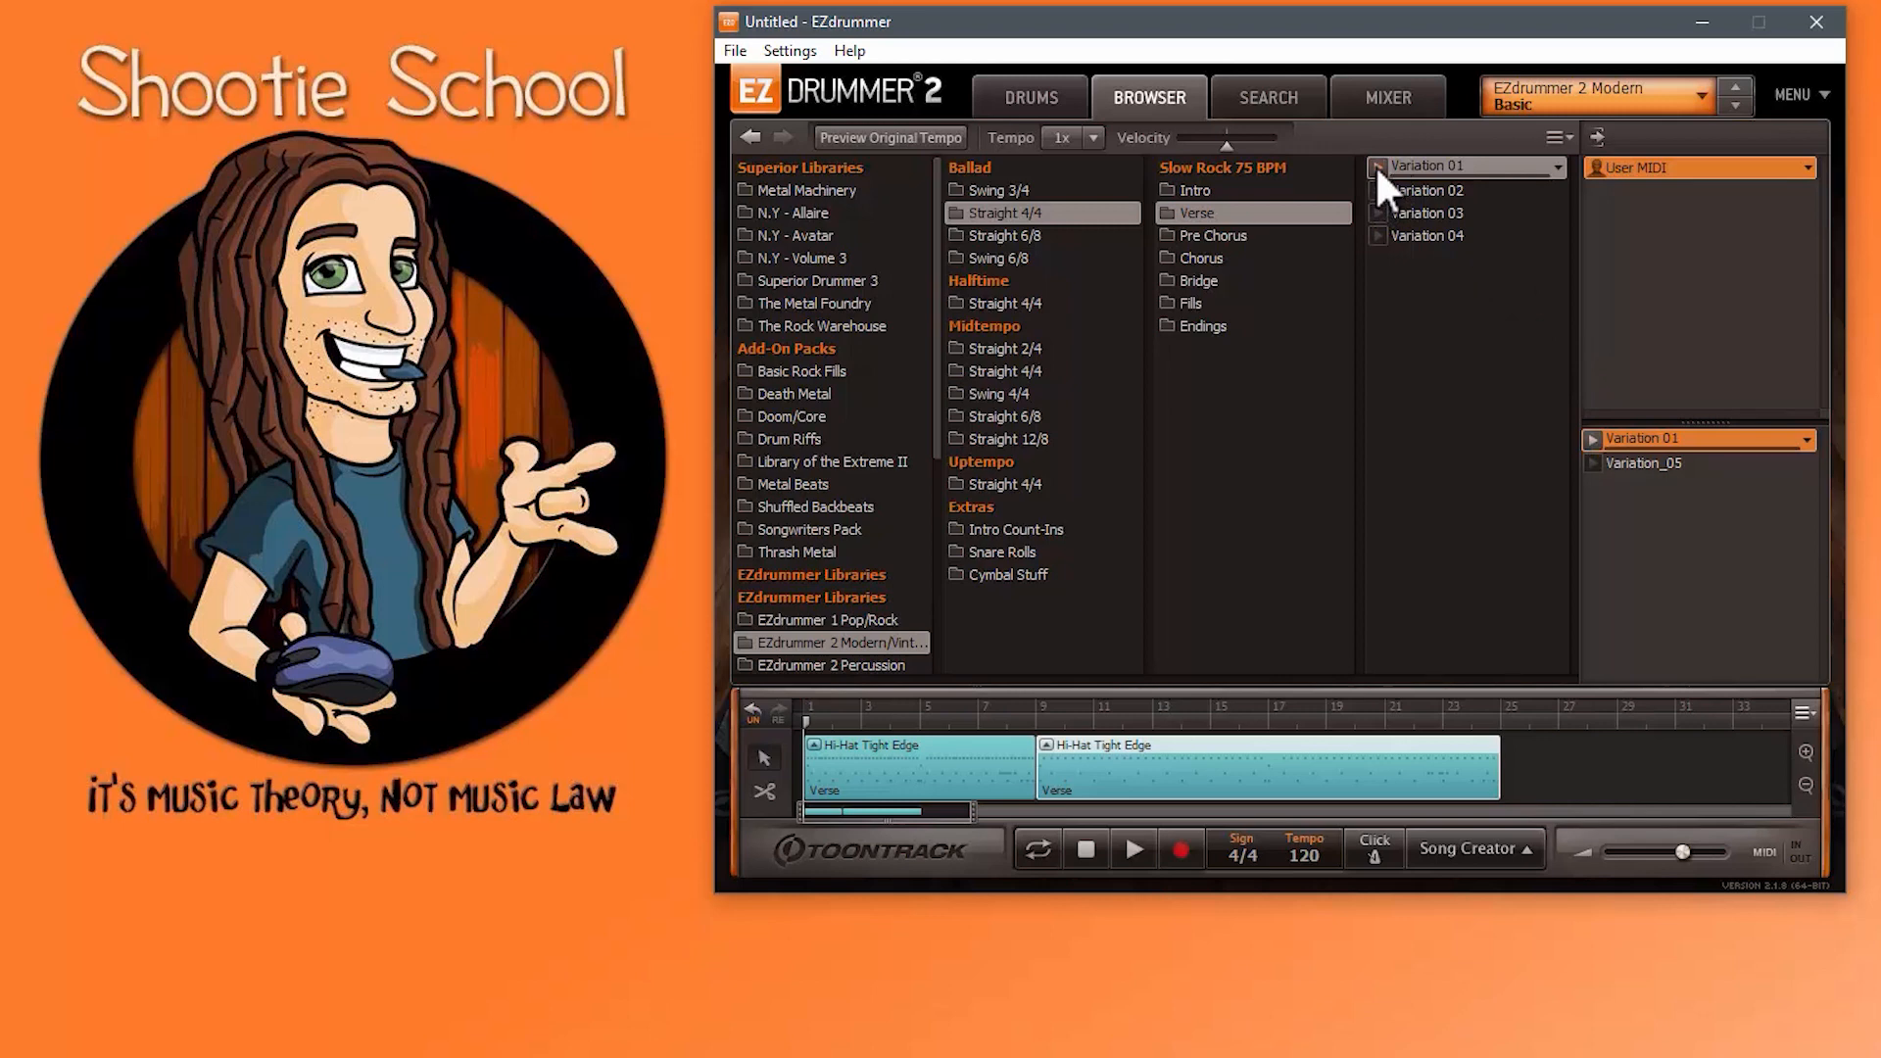
Step: Set the browser tempo to 2x and place Variation 01 on the timeline at bar 25, after the half-tempo block
{"action": "left_click", "coordinate": [1094, 136]}
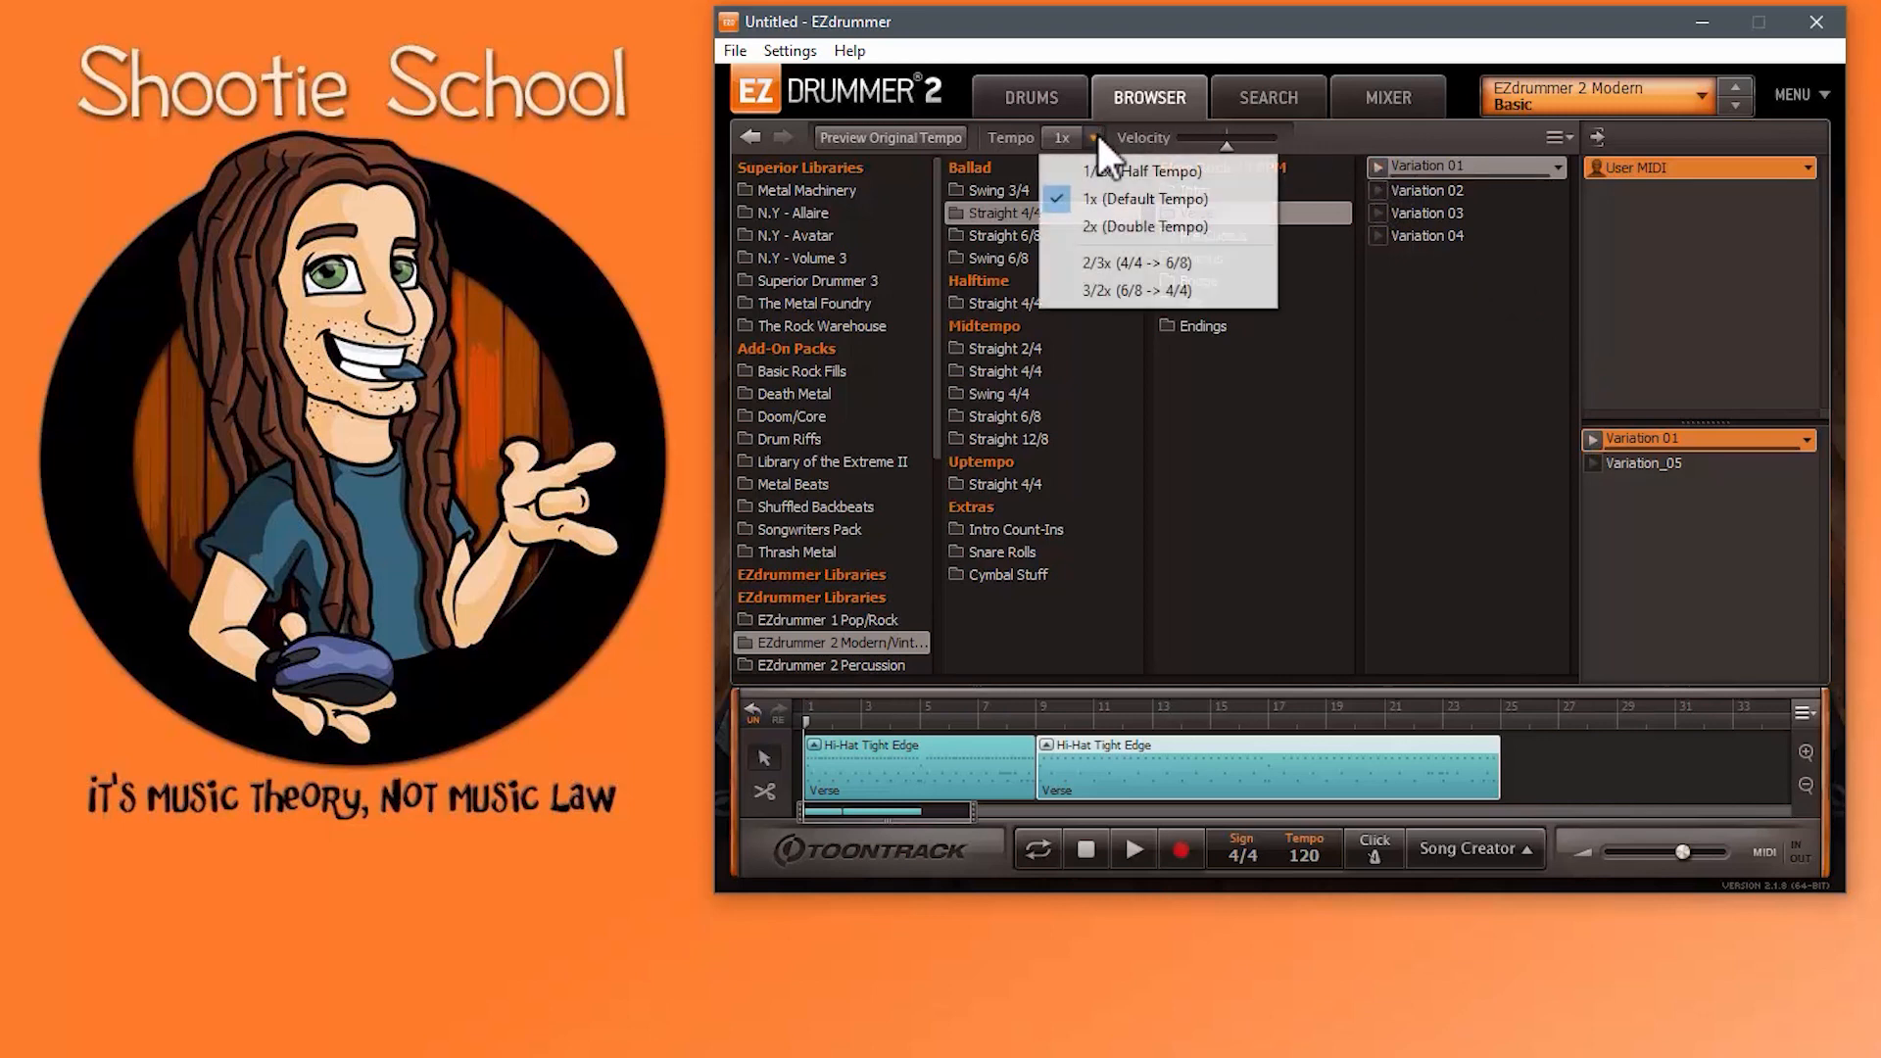
{"action": "left_click", "coordinate": [1100, 222]}
{"action": "left_click_drag", "start_coordinate": [1439, 192], "coordinate": [1503, 740]}
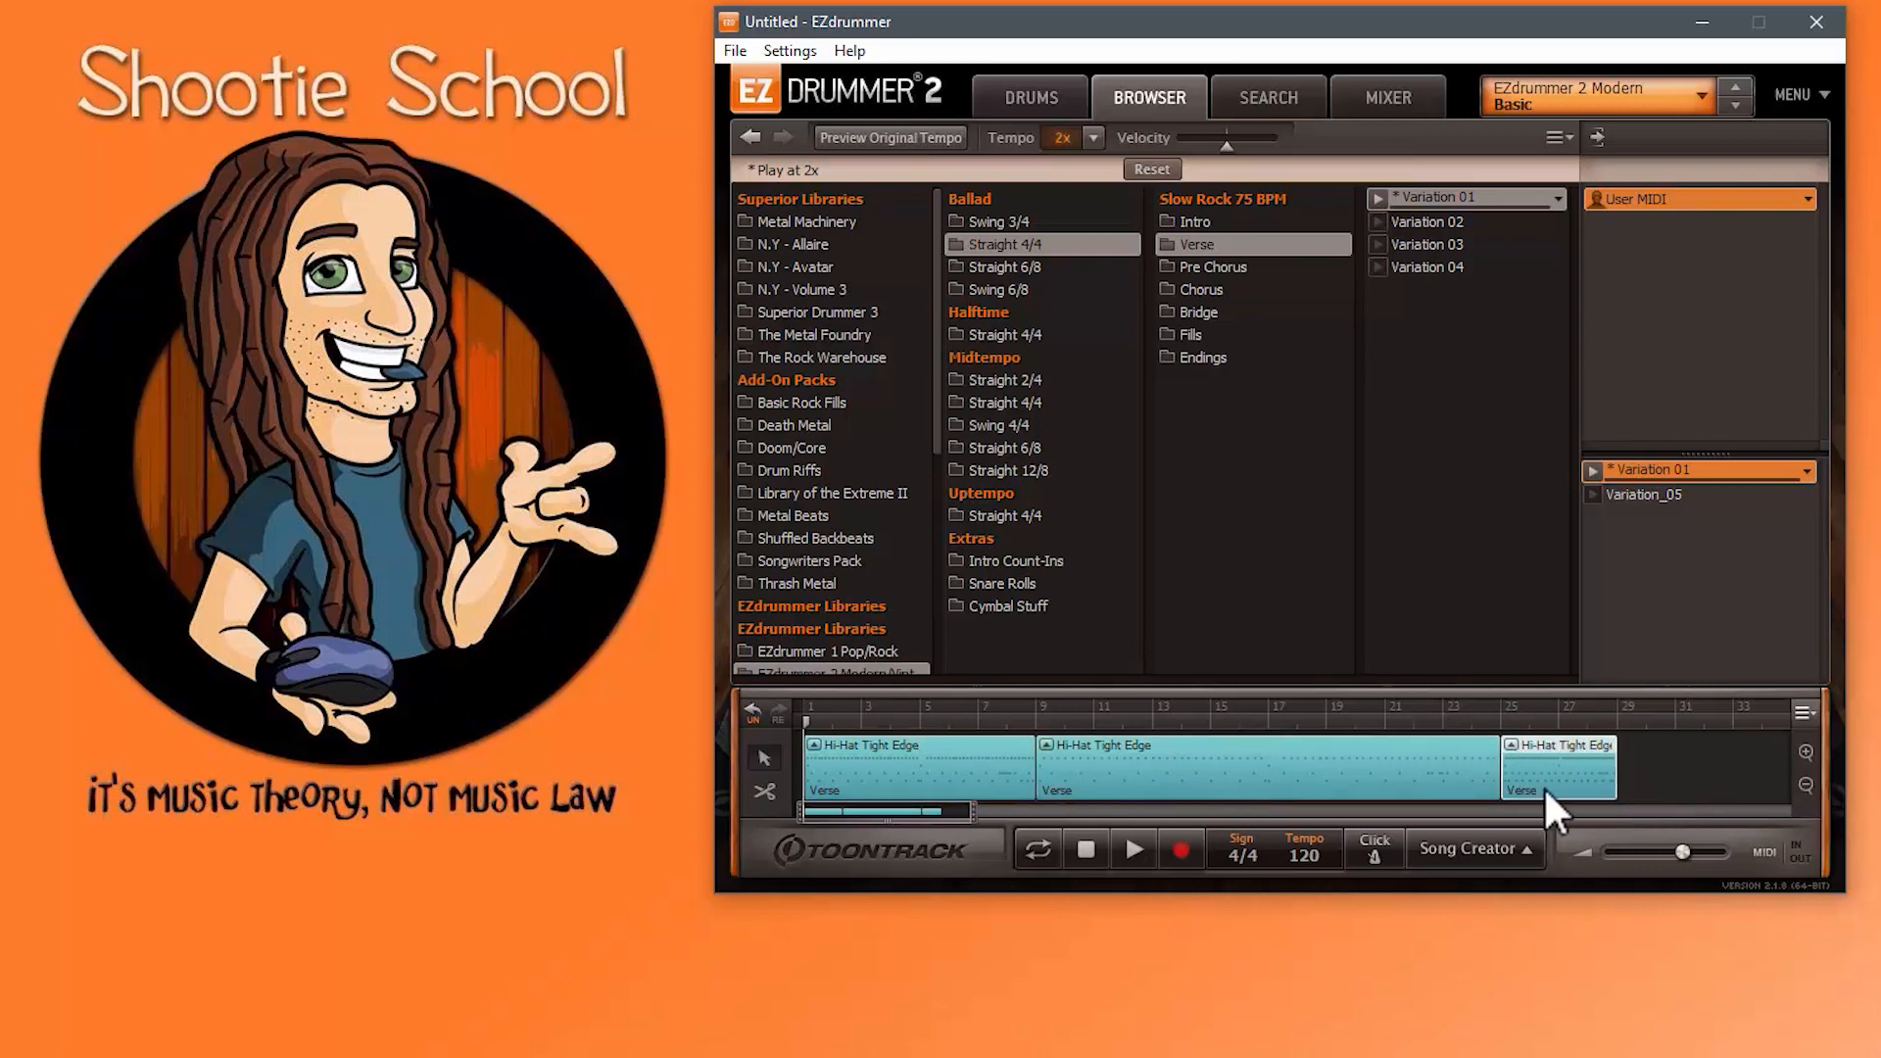
Step: Place Variation 01 on the timeline at 2/3x tempo from bar 29 and at 3/2x tempo from bar 41
{"action": "left_click", "coordinate": [1096, 135]}
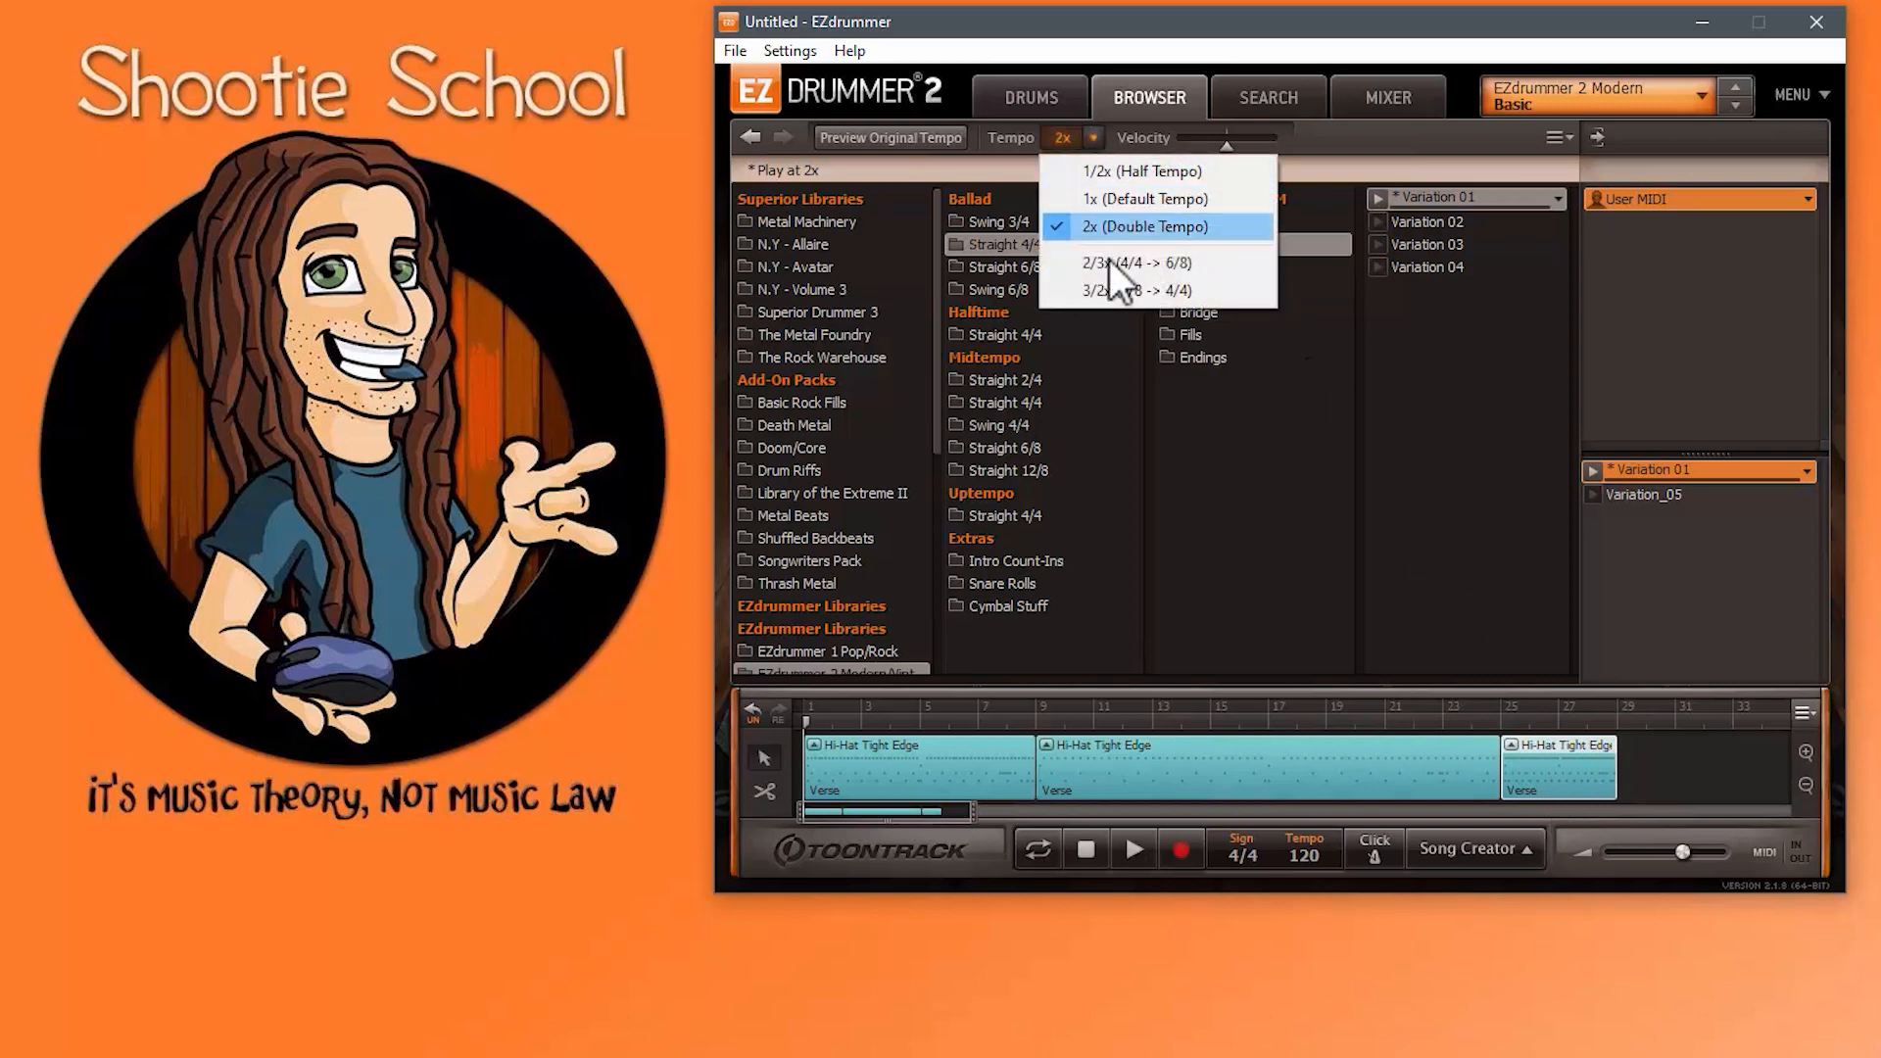
{"action": "left_click", "coordinate": [1110, 265]}
{"action": "left_click_drag", "start_coordinate": [1596, 627], "coordinate": [1590, 760]}
{"action": "left_click", "coordinate": [1093, 138]}
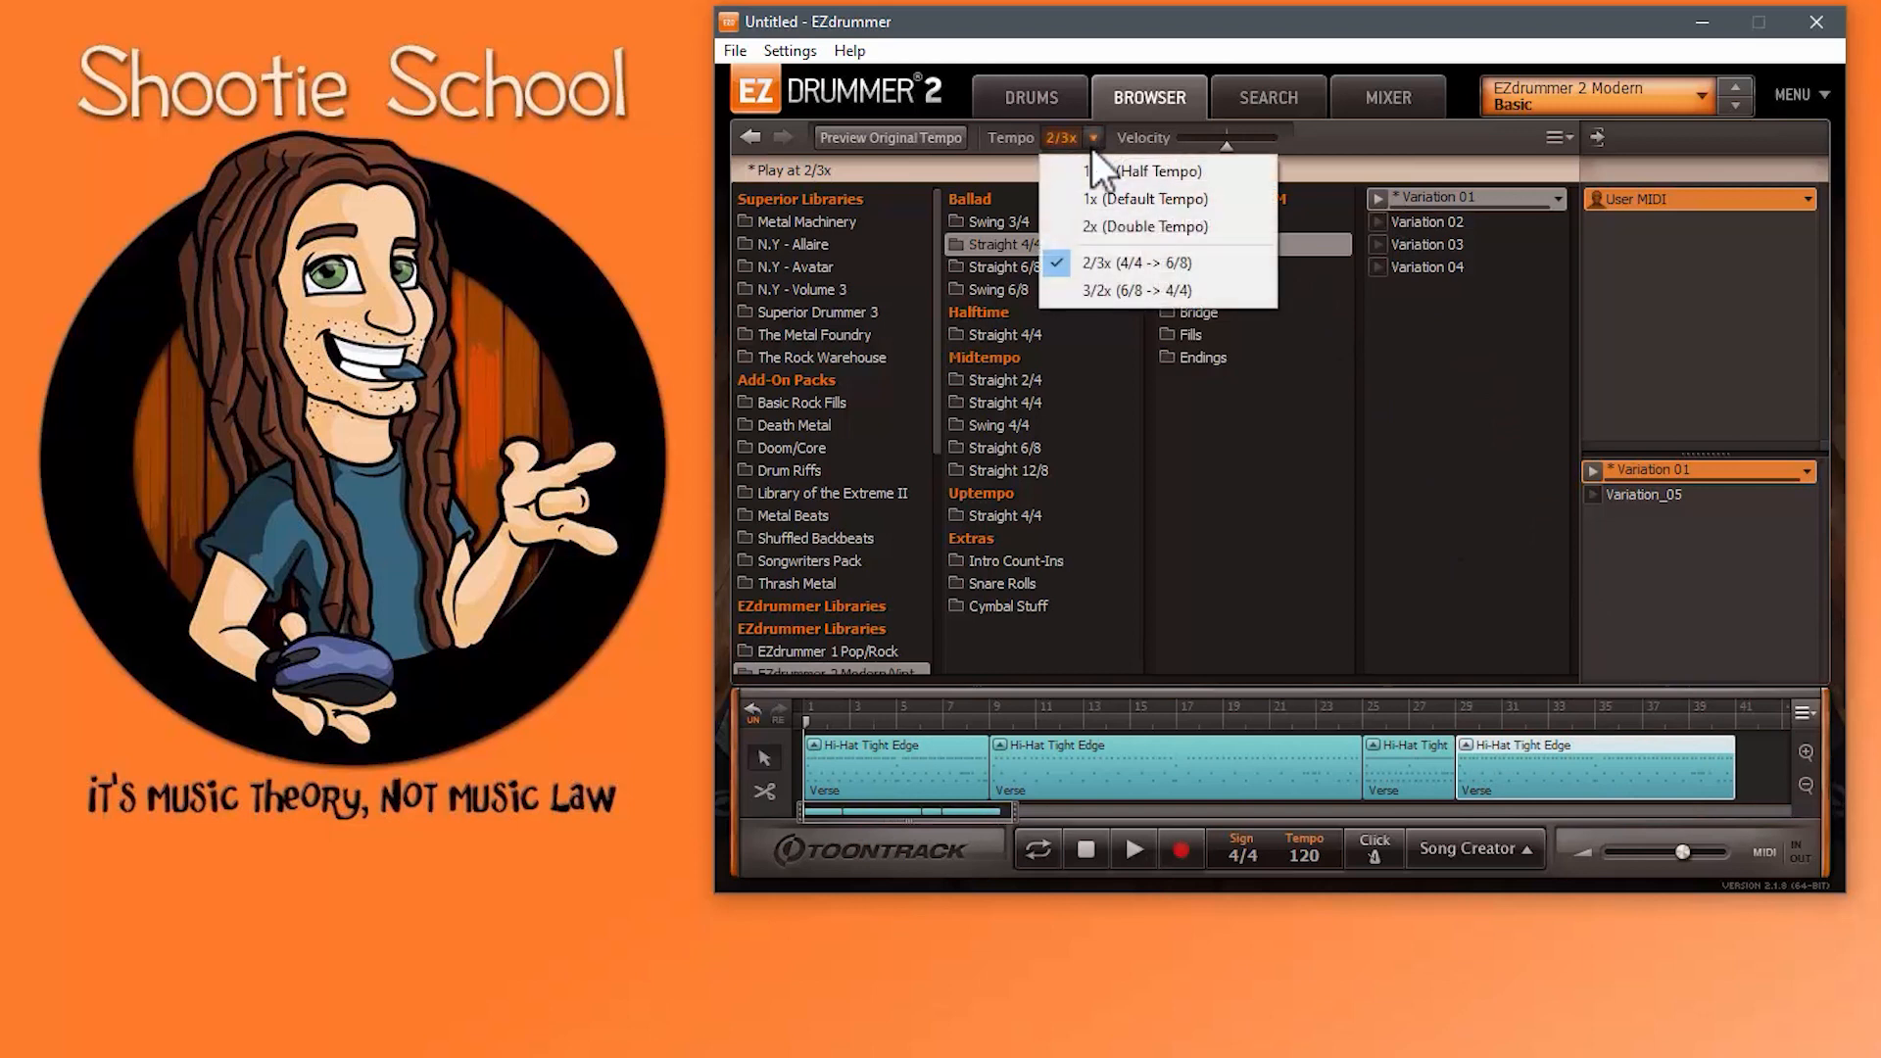
{"action": "left_click", "coordinate": [1105, 282]}
{"action": "left_click_drag", "start_coordinate": [1414, 198], "coordinate": [1734, 764]}
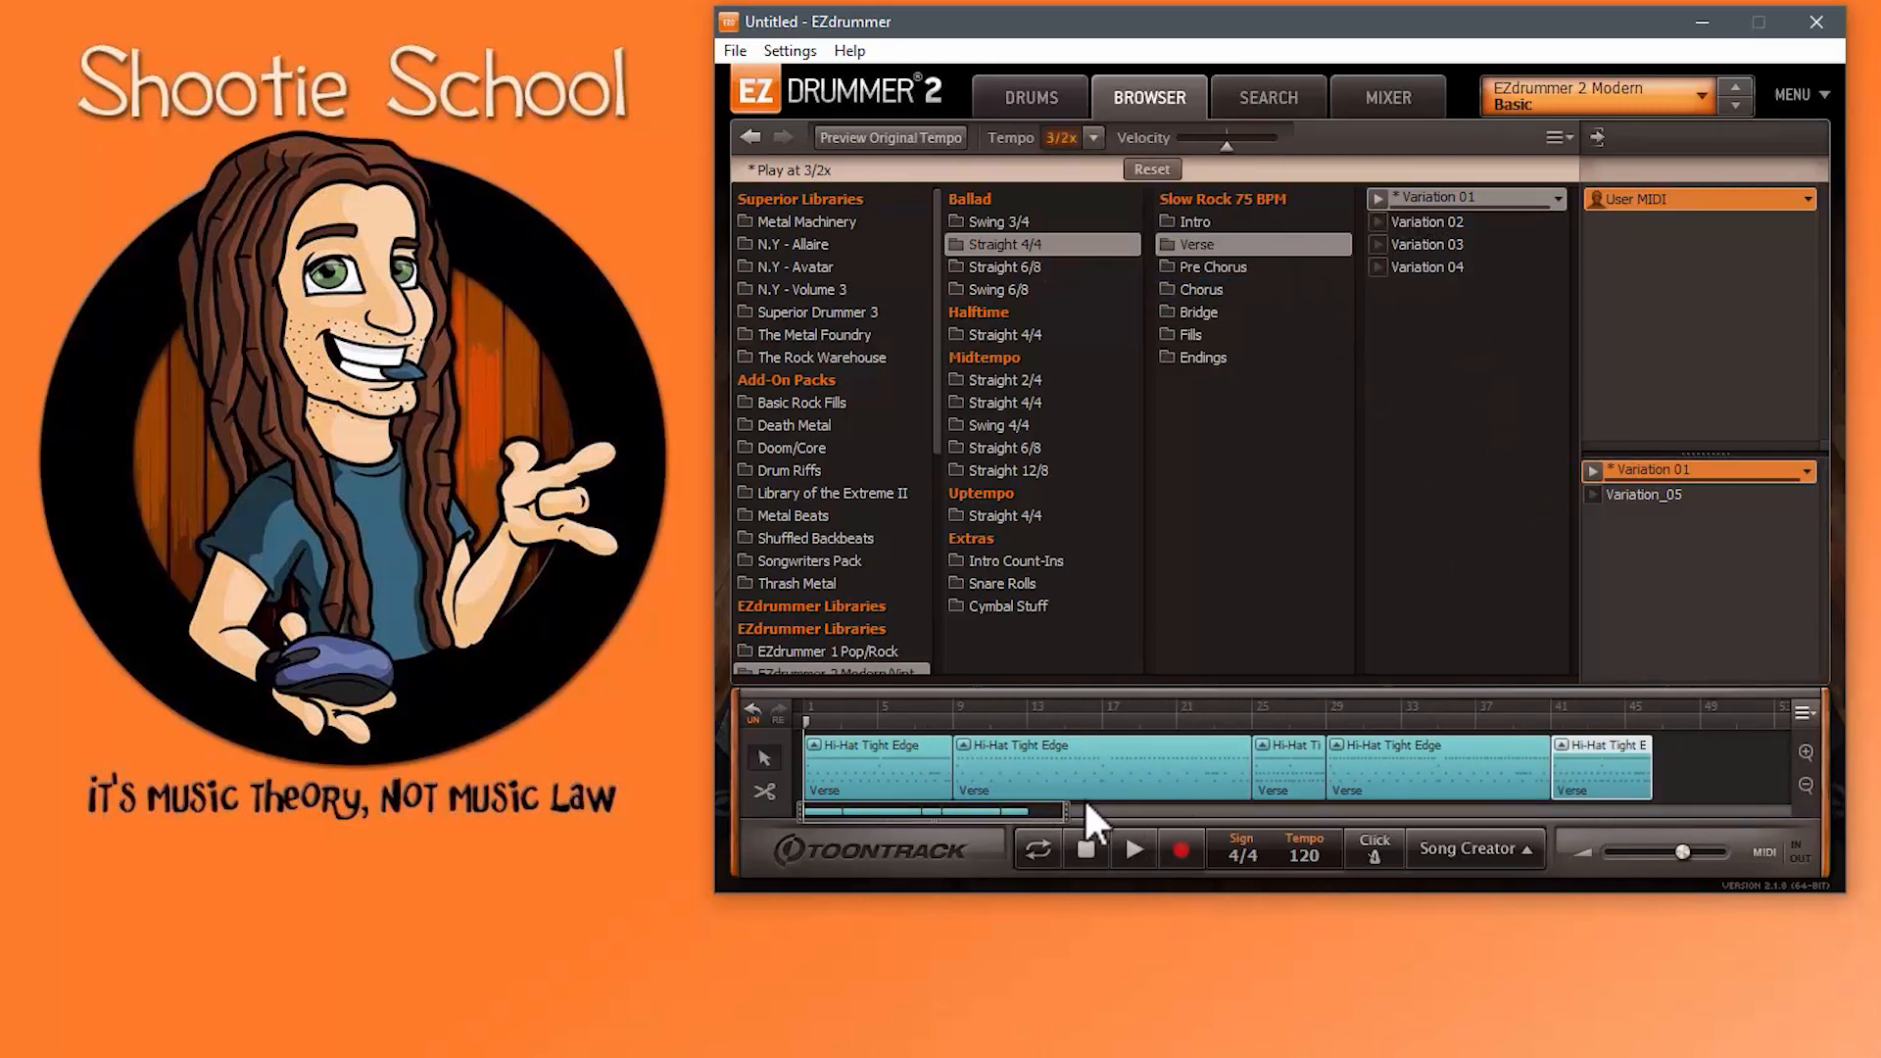
{"action": "left_click_drag", "start_coordinate": [1064, 811], "coordinate": [1040, 809]}
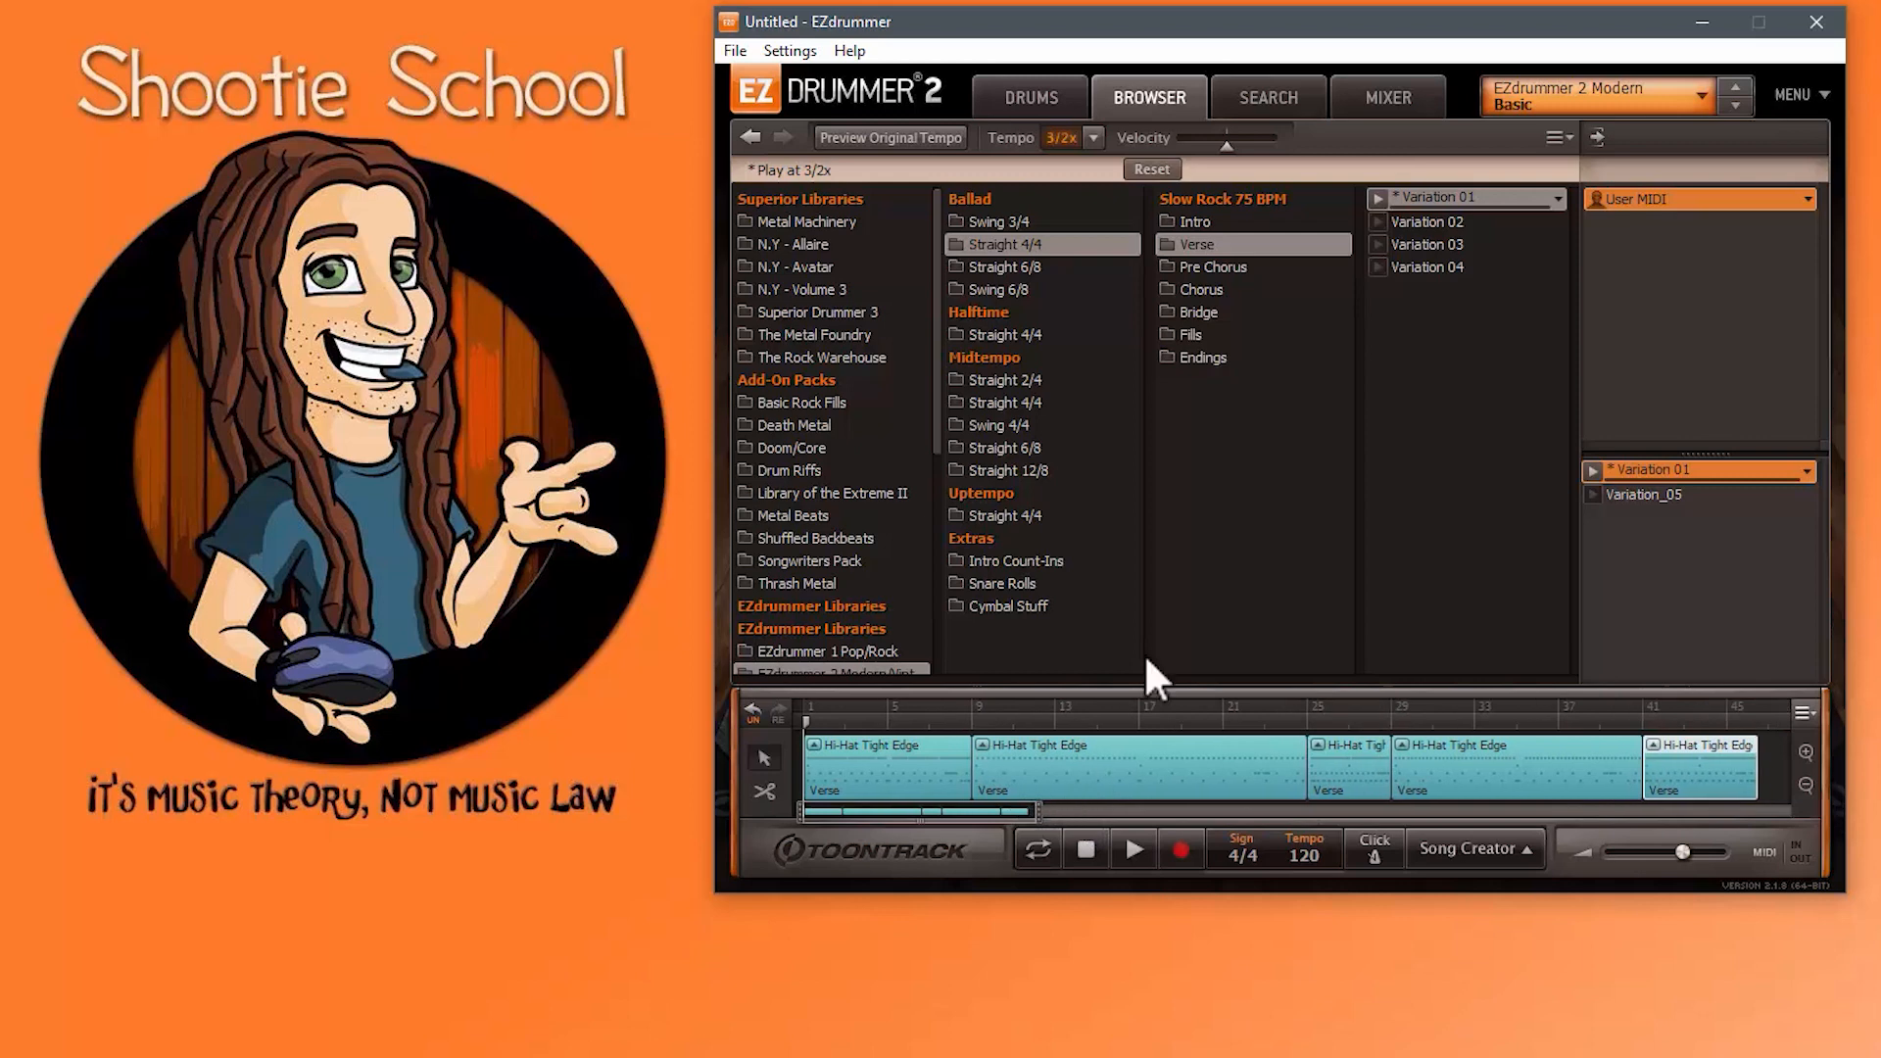
Step: Review the browser tempo options and compare the lengths of the five Variation 01 blocks on the timeline
{"action": "left_click", "coordinate": [1094, 137]}
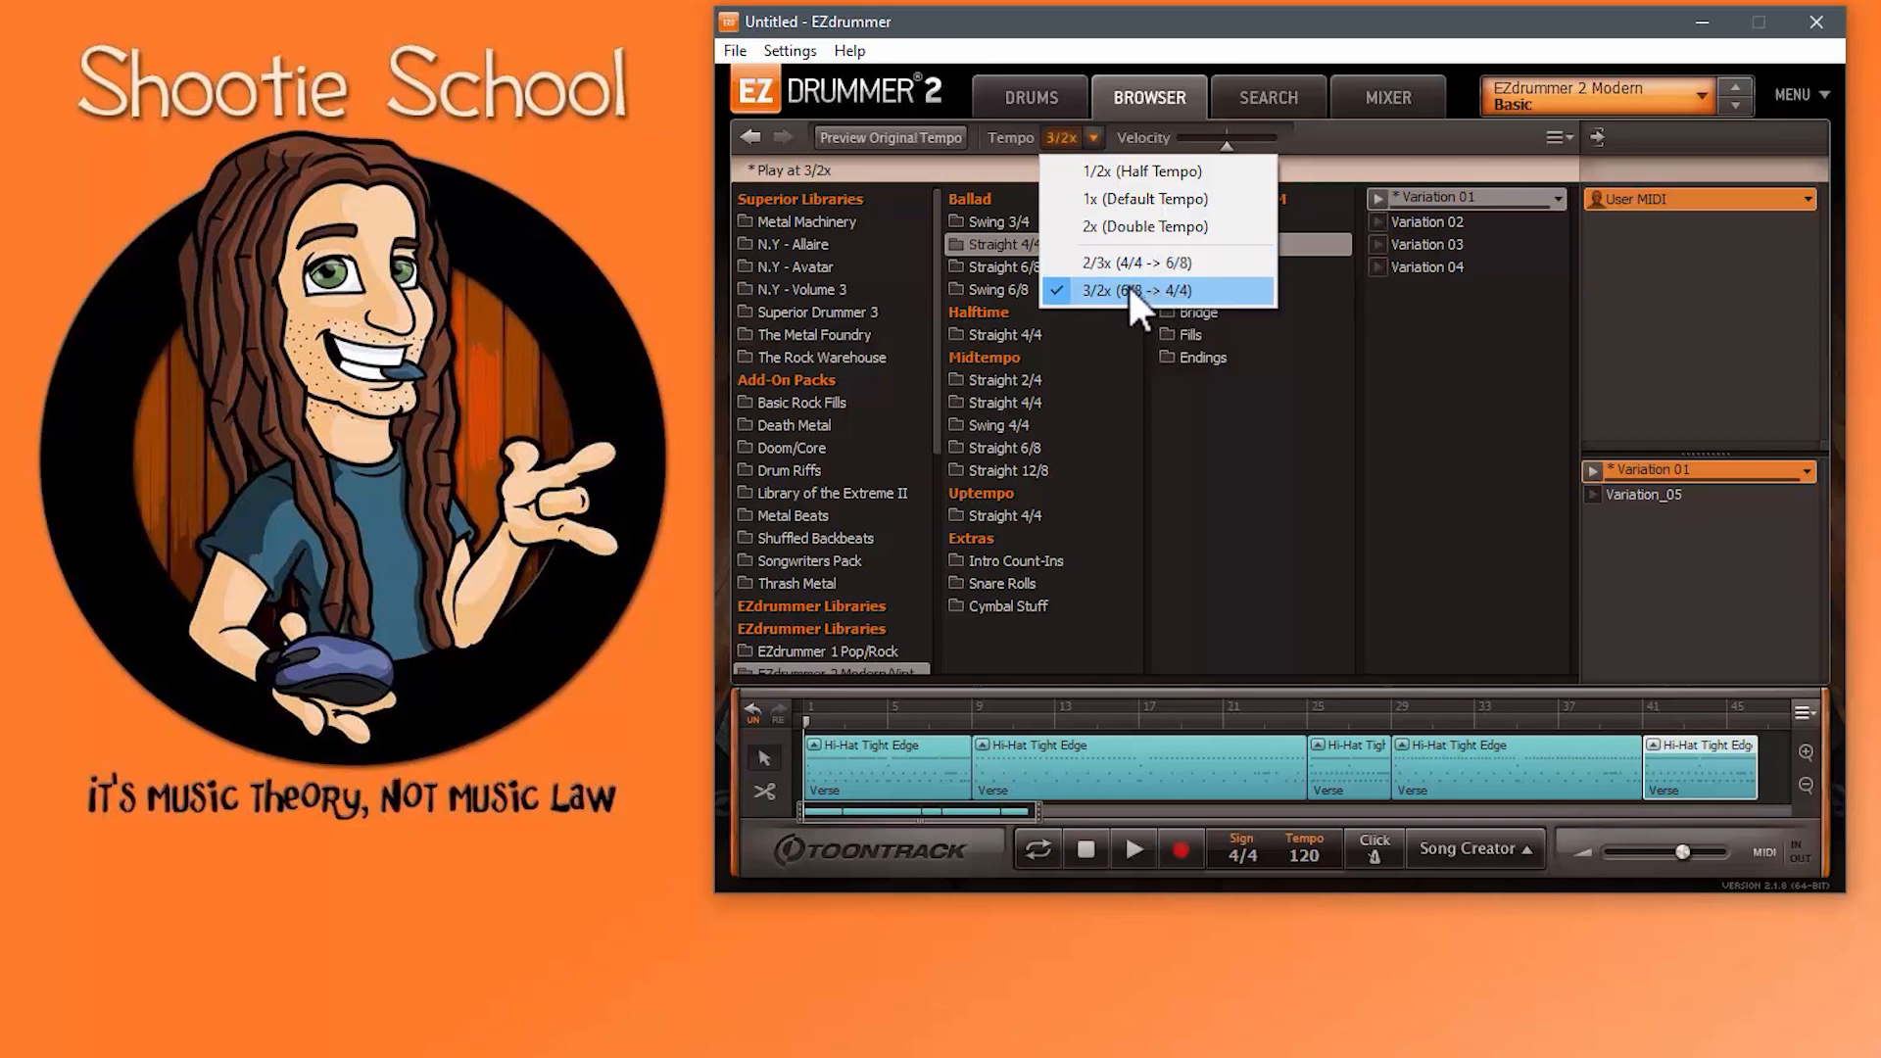
{"action": "left_click", "coordinate": [927, 764]}
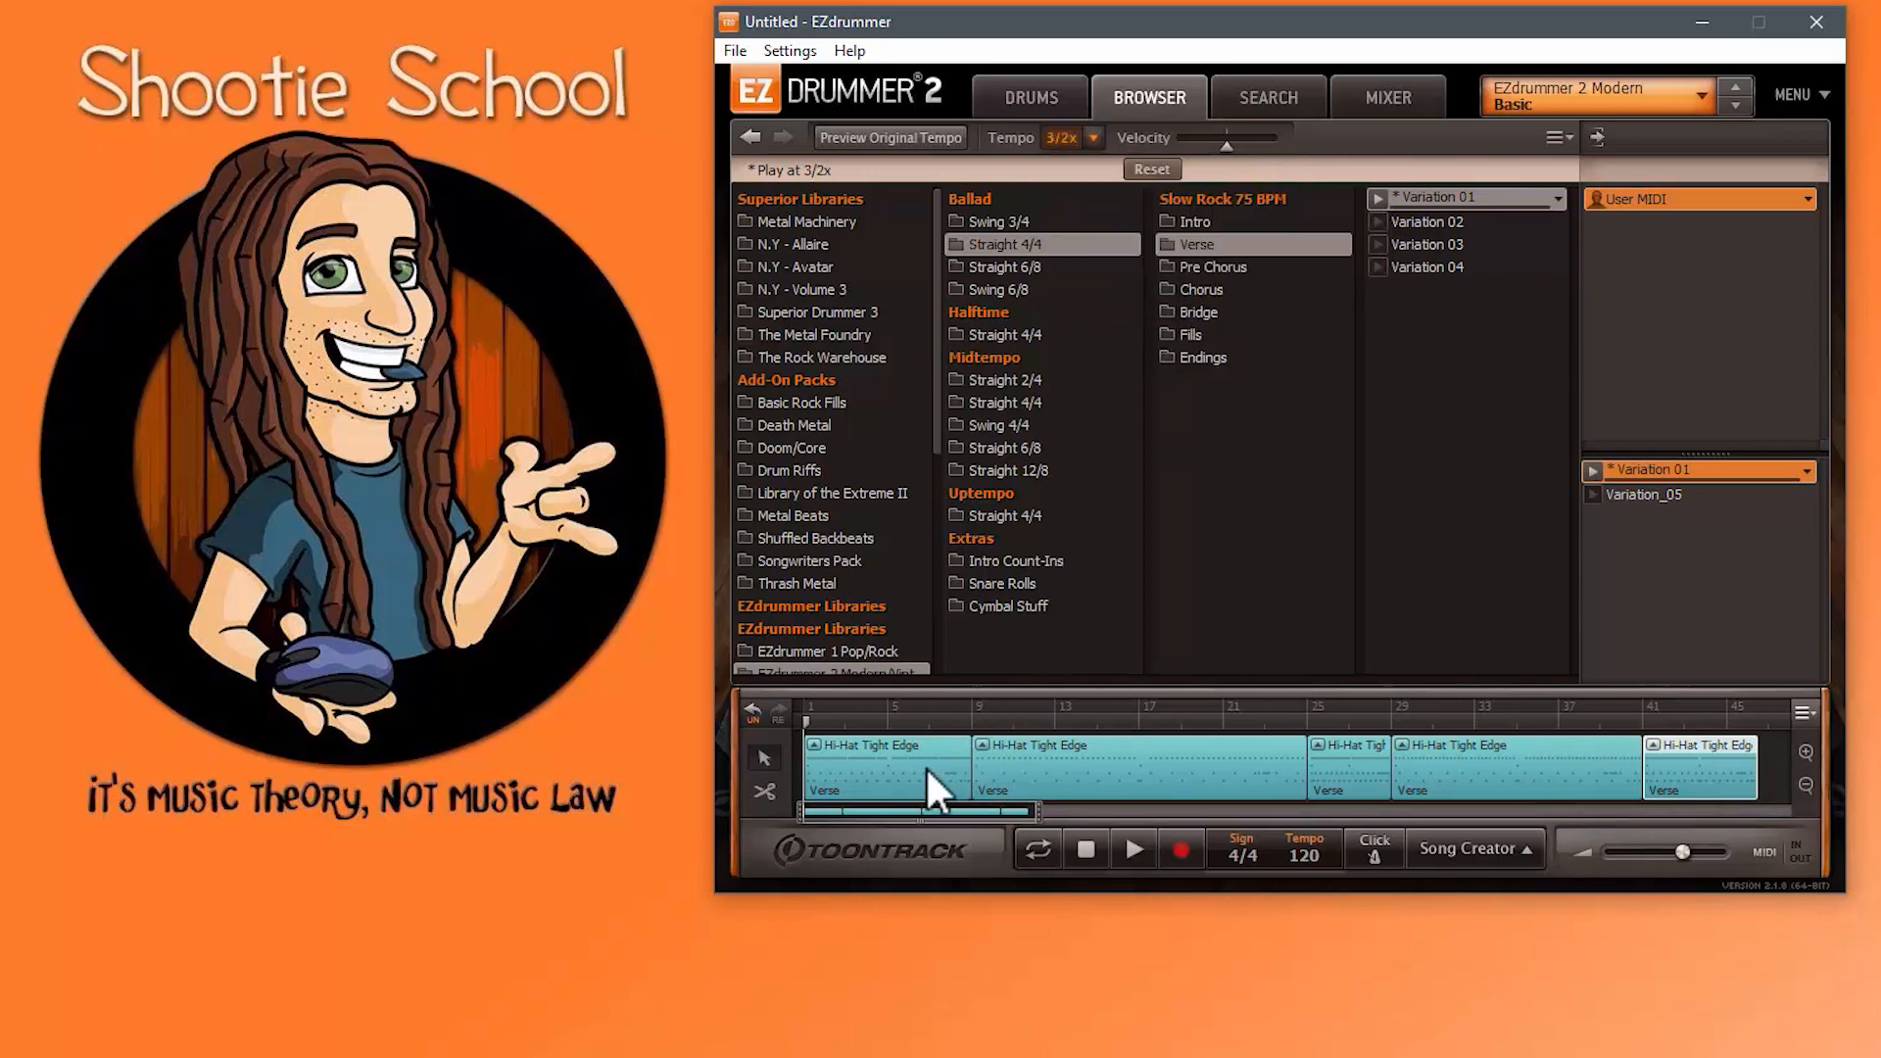
{"action": "left_click", "coordinate": [926, 766]}
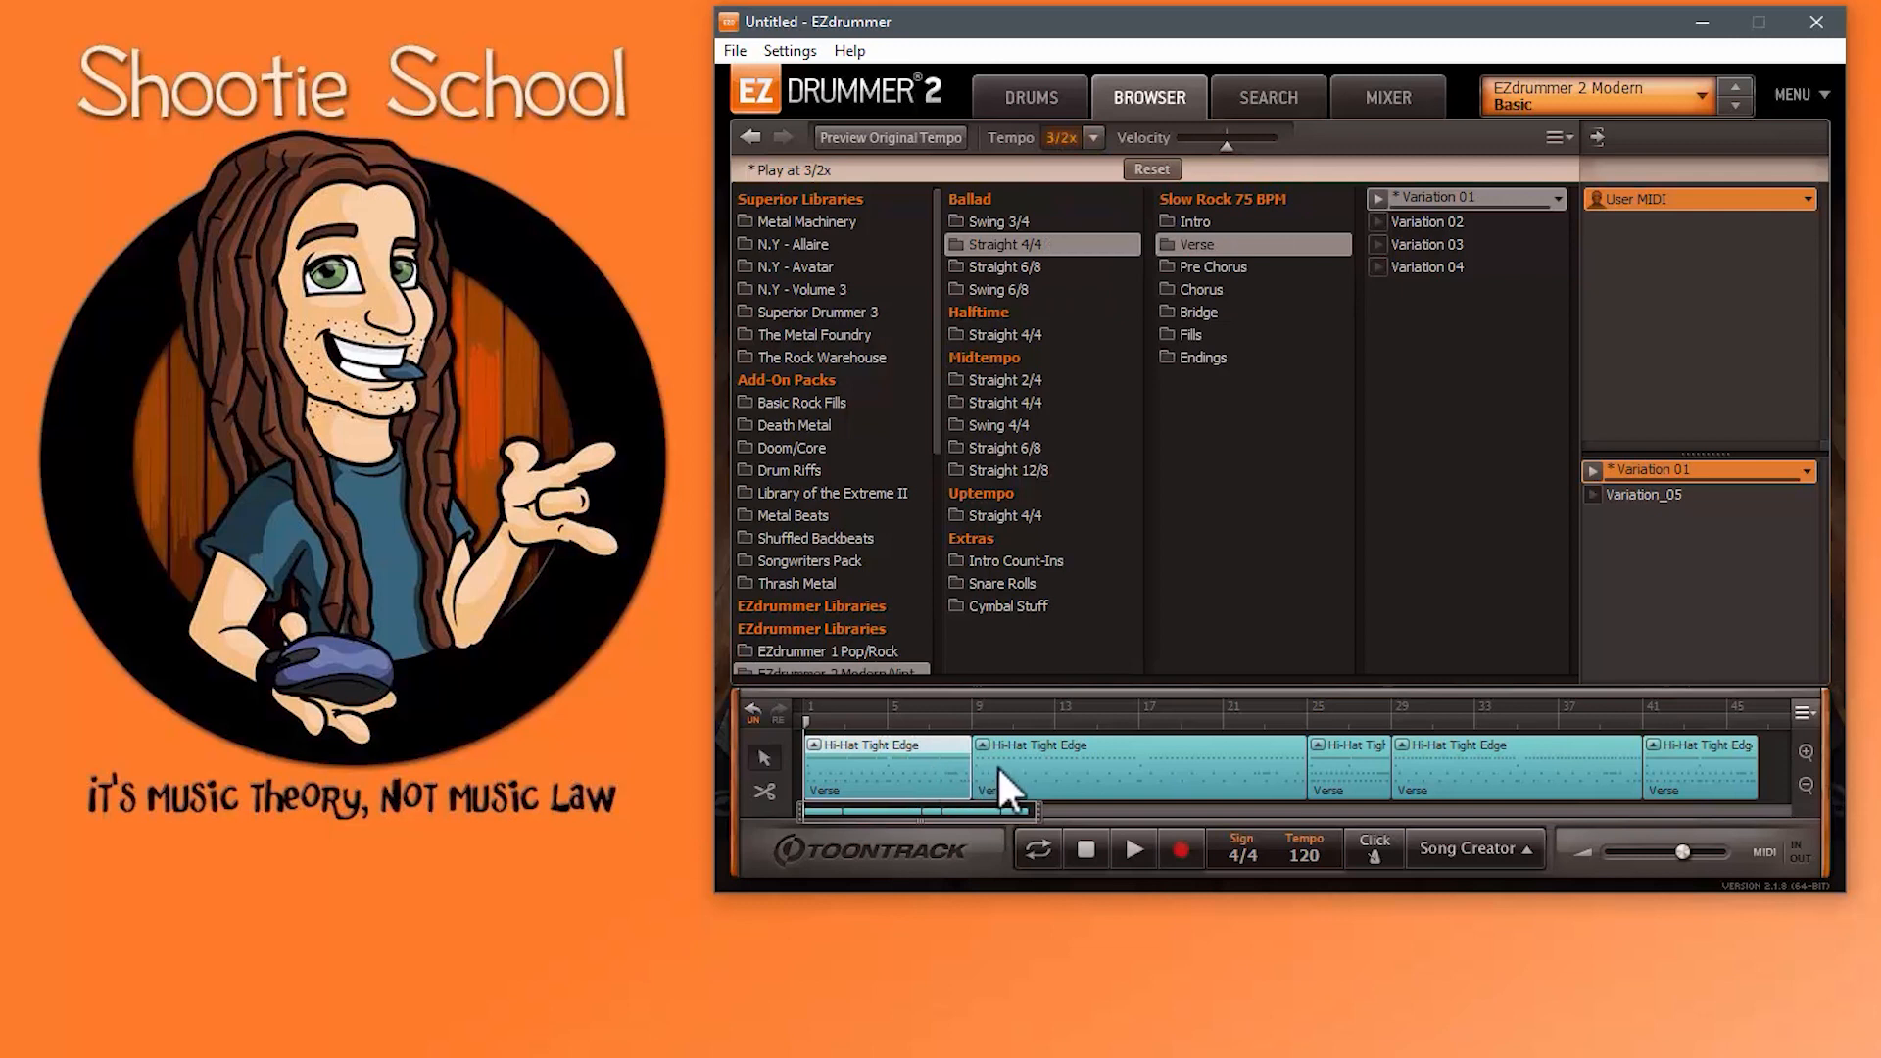
{"action": "left_click", "coordinate": [1162, 768]}
{"action": "left_click", "coordinate": [1337, 769]}
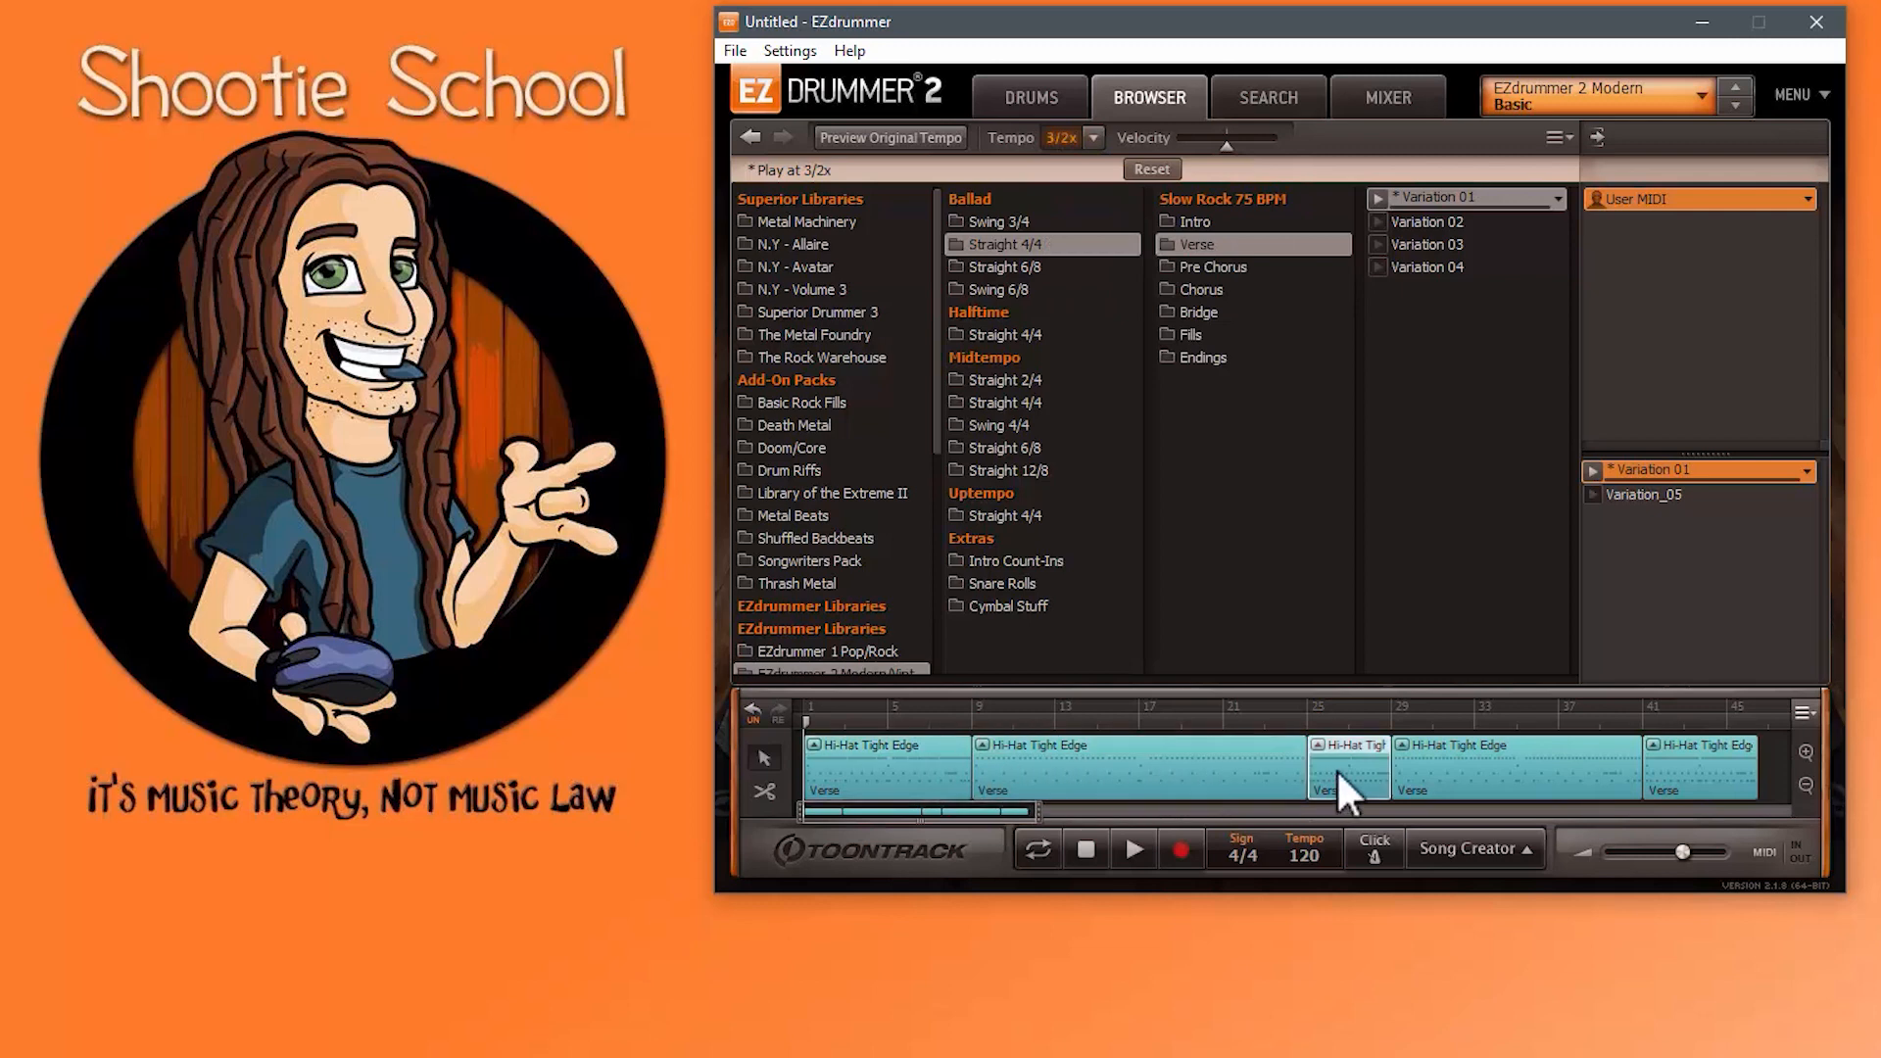
{"action": "left_click", "coordinate": [1507, 766]}
{"action": "left_click", "coordinate": [1672, 768]}
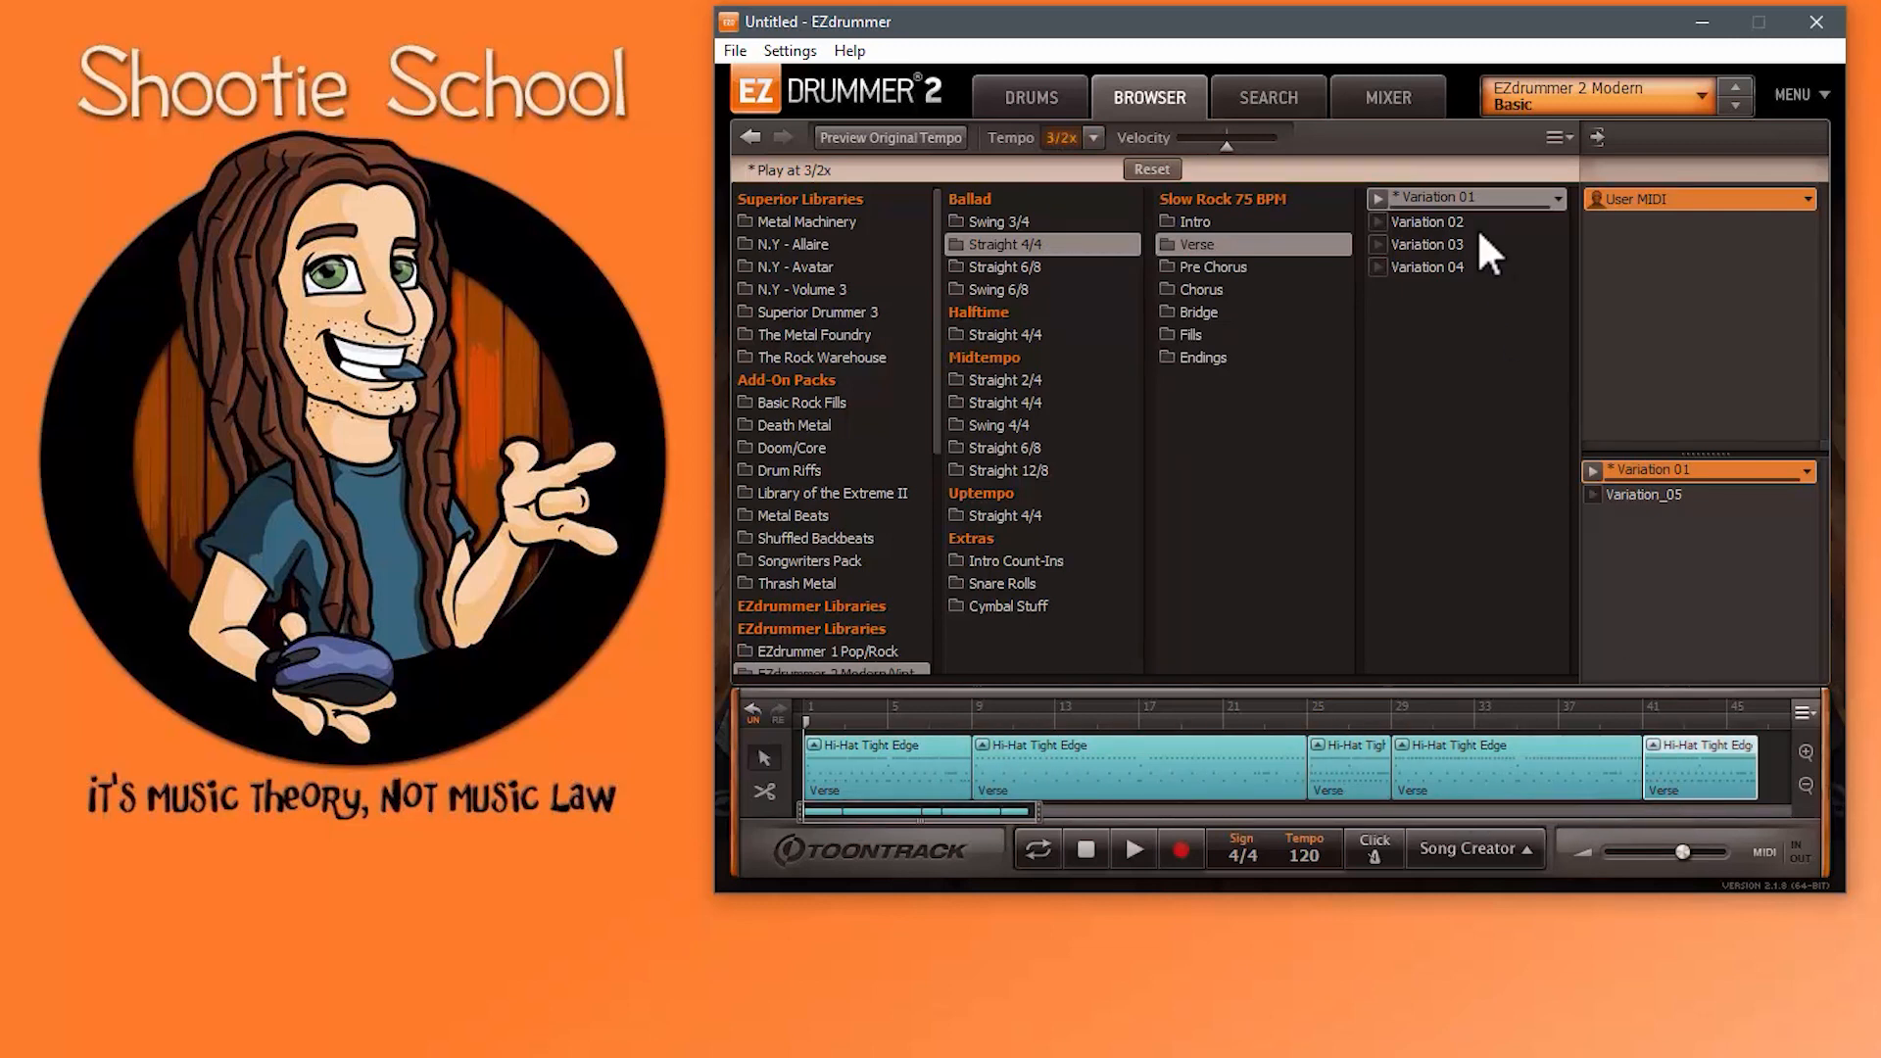
Step: Reset the browser tempo to 1x and remove all Variation 01 blocks from the timeline
{"action": "left_click", "coordinate": [1151, 169]}
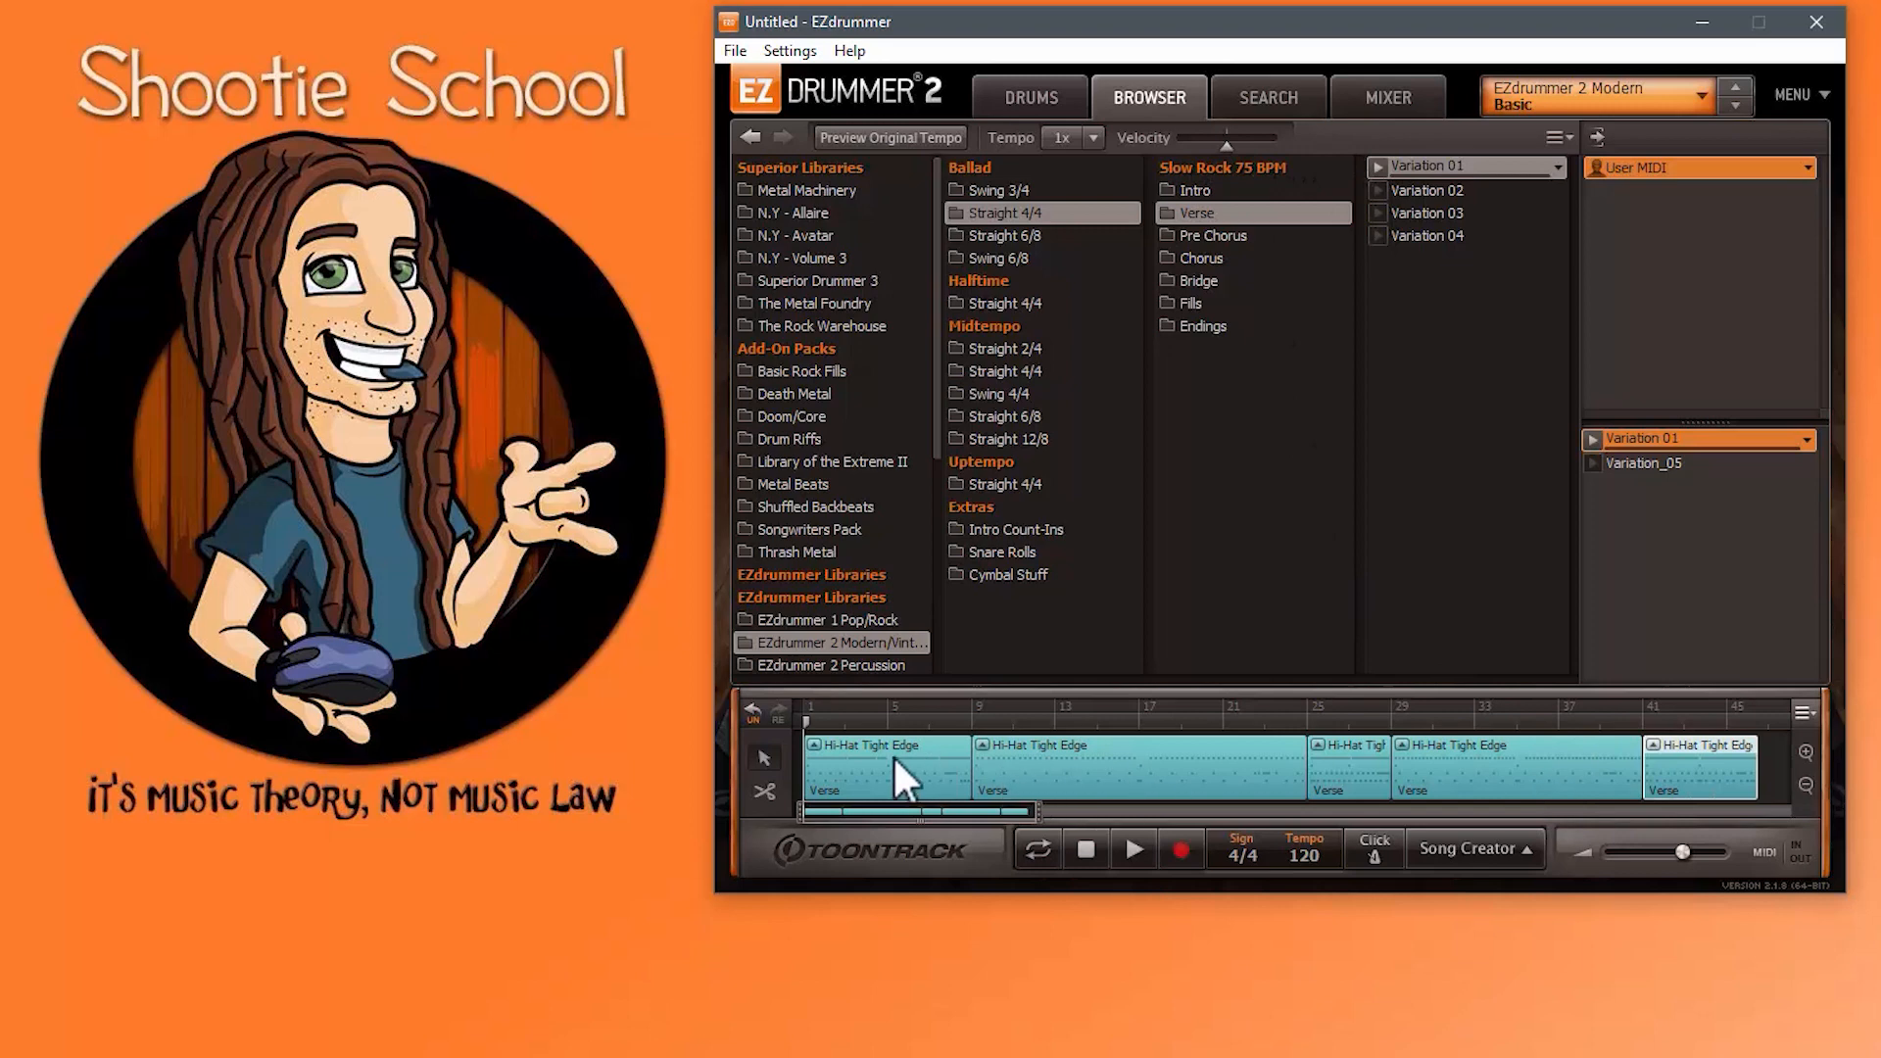
{"action": "left_click", "coordinate": [866, 763]}
{"action": "left_click", "coordinate": [1692, 779]}
{"action": "left_click", "coordinate": [902, 761], "text": "shift"}
{"action": "right_click", "coordinate": [902, 760]}
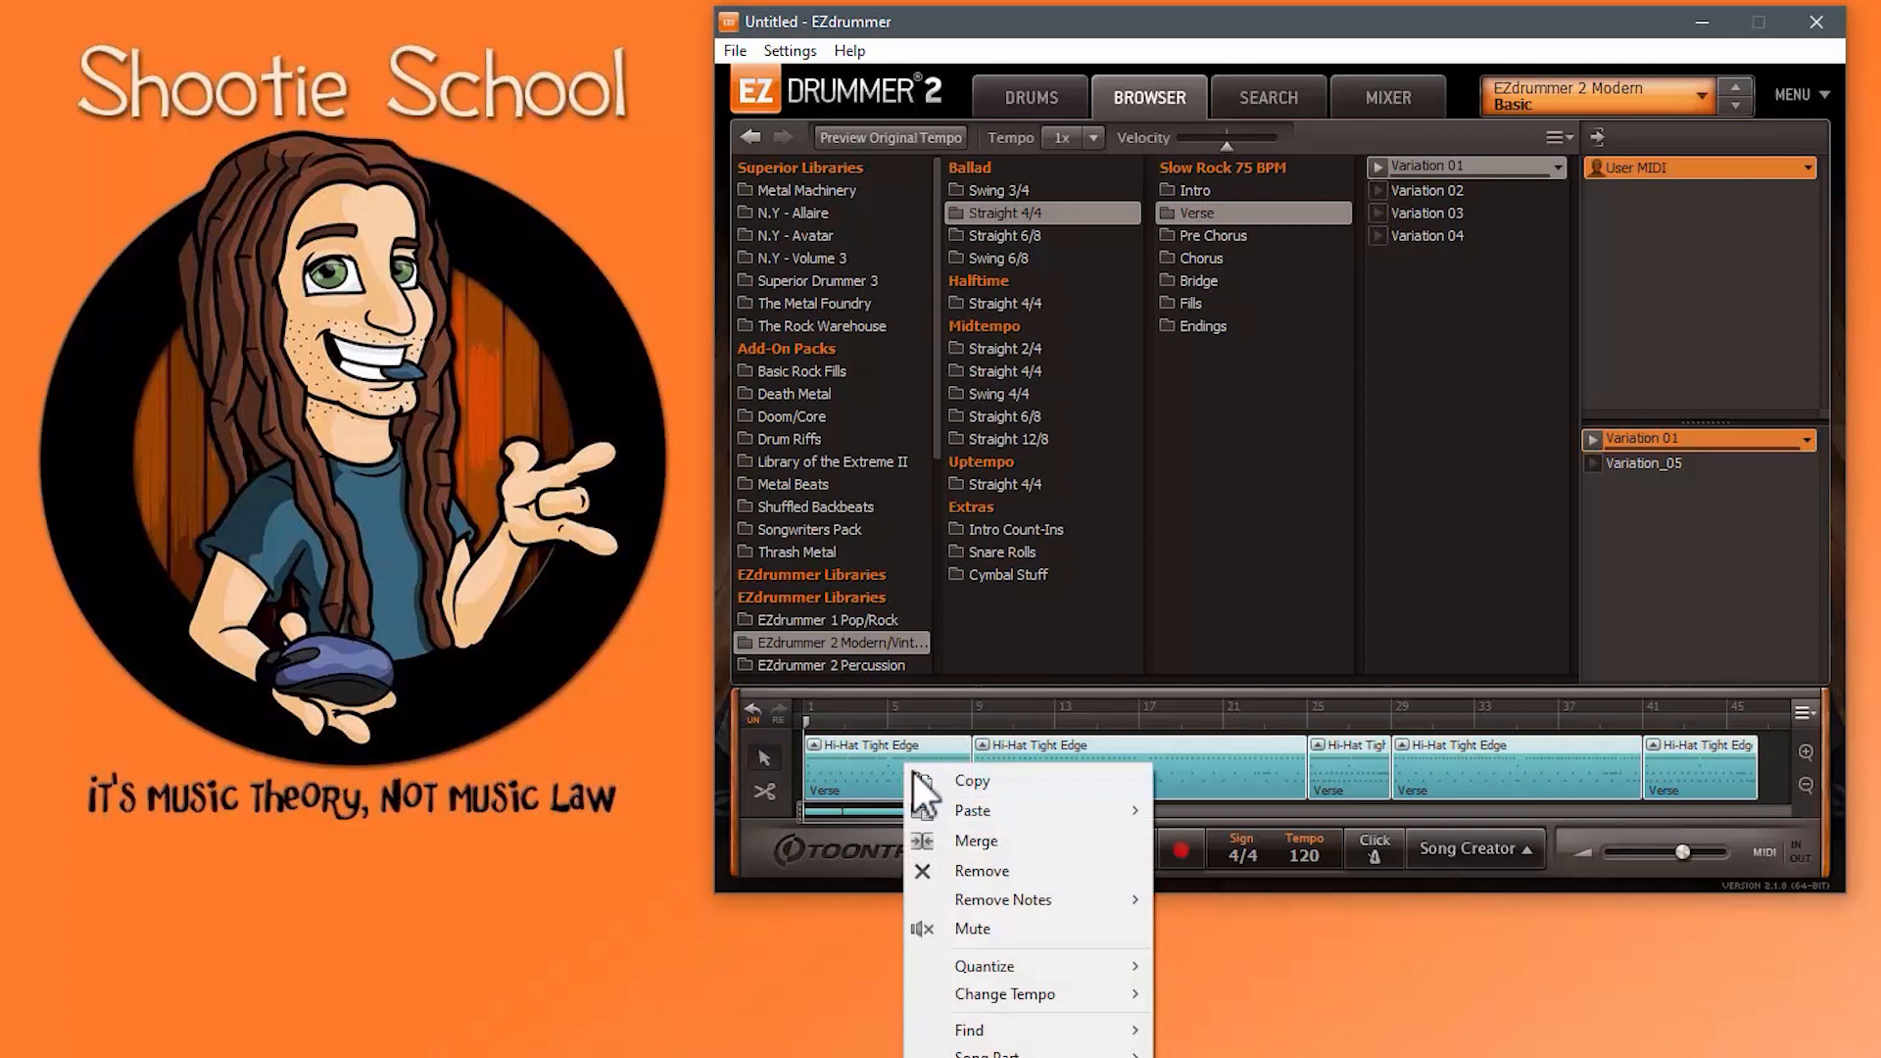
{"action": "left_click", "coordinate": [989, 869]}
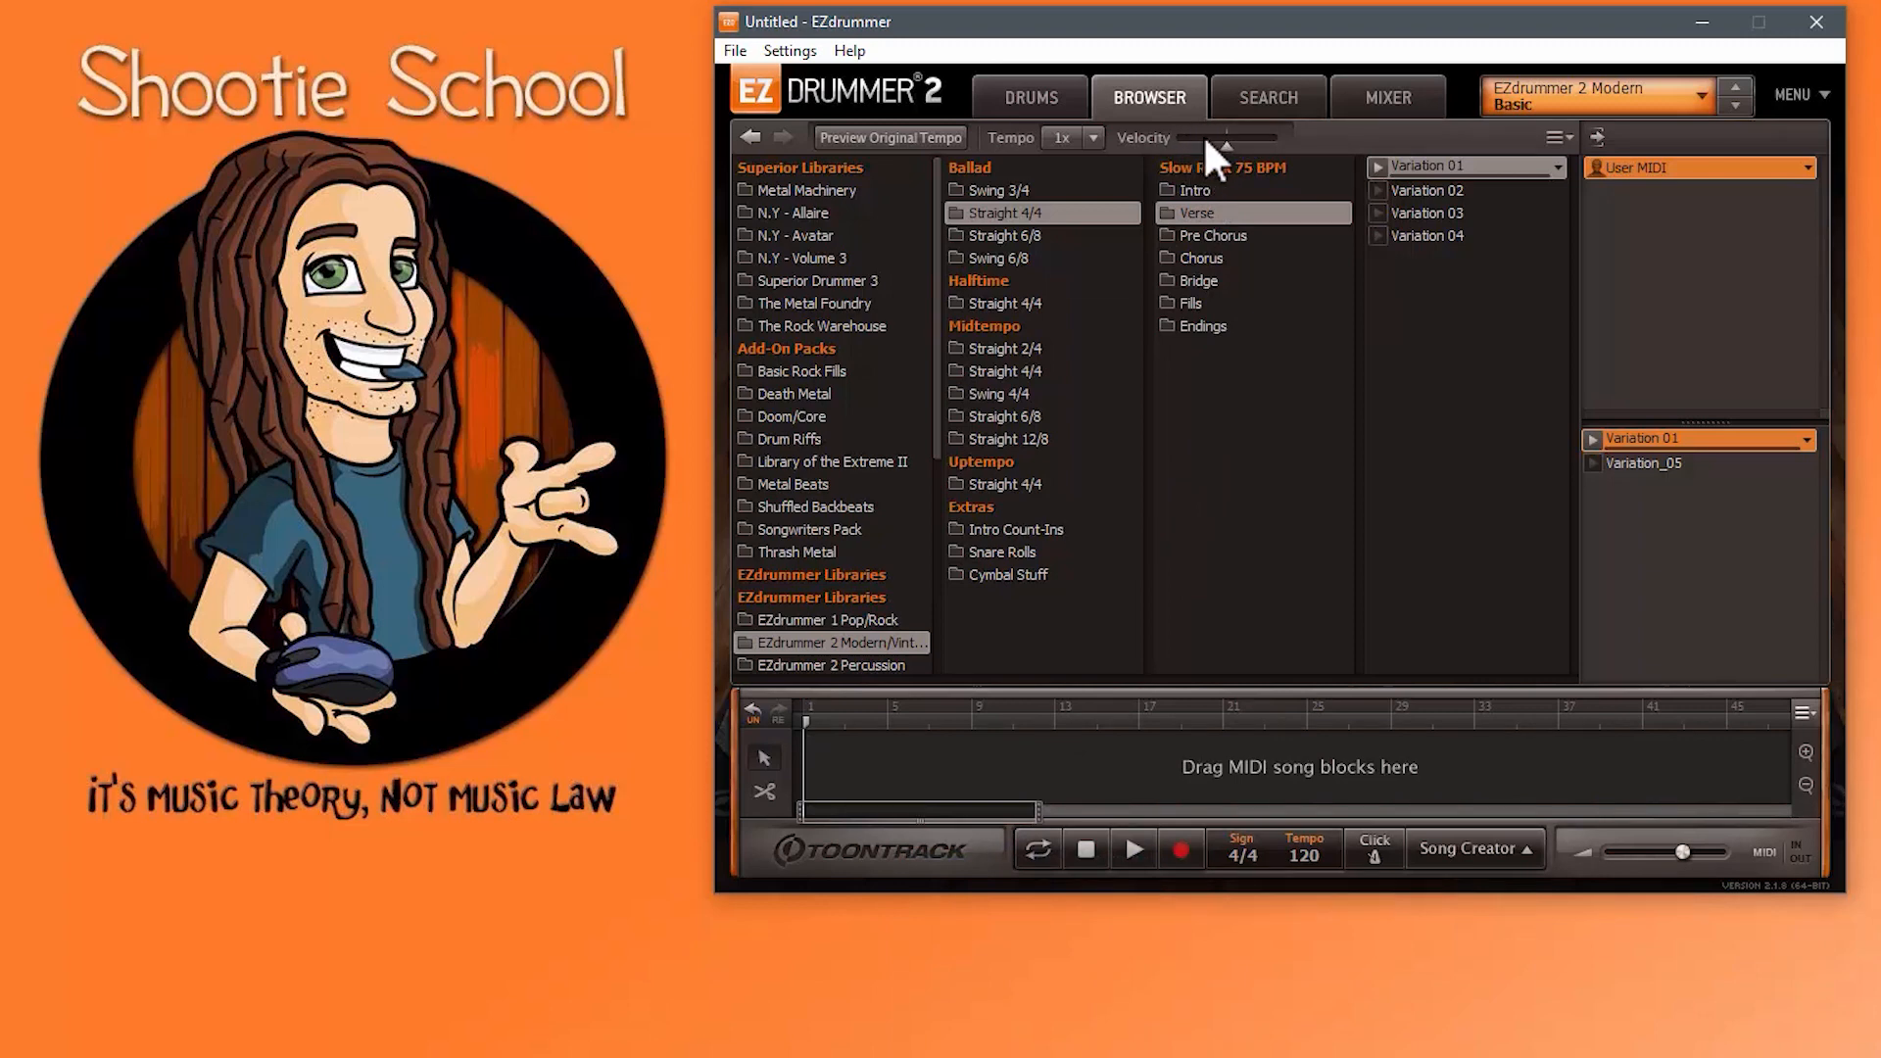
Step: Place Variation 01 at bar 1 with -35 velocity and again at bar 9 with +42 velocity
{"action": "left_click_drag", "start_coordinate": [1226, 144], "coordinate": [1213, 145]}
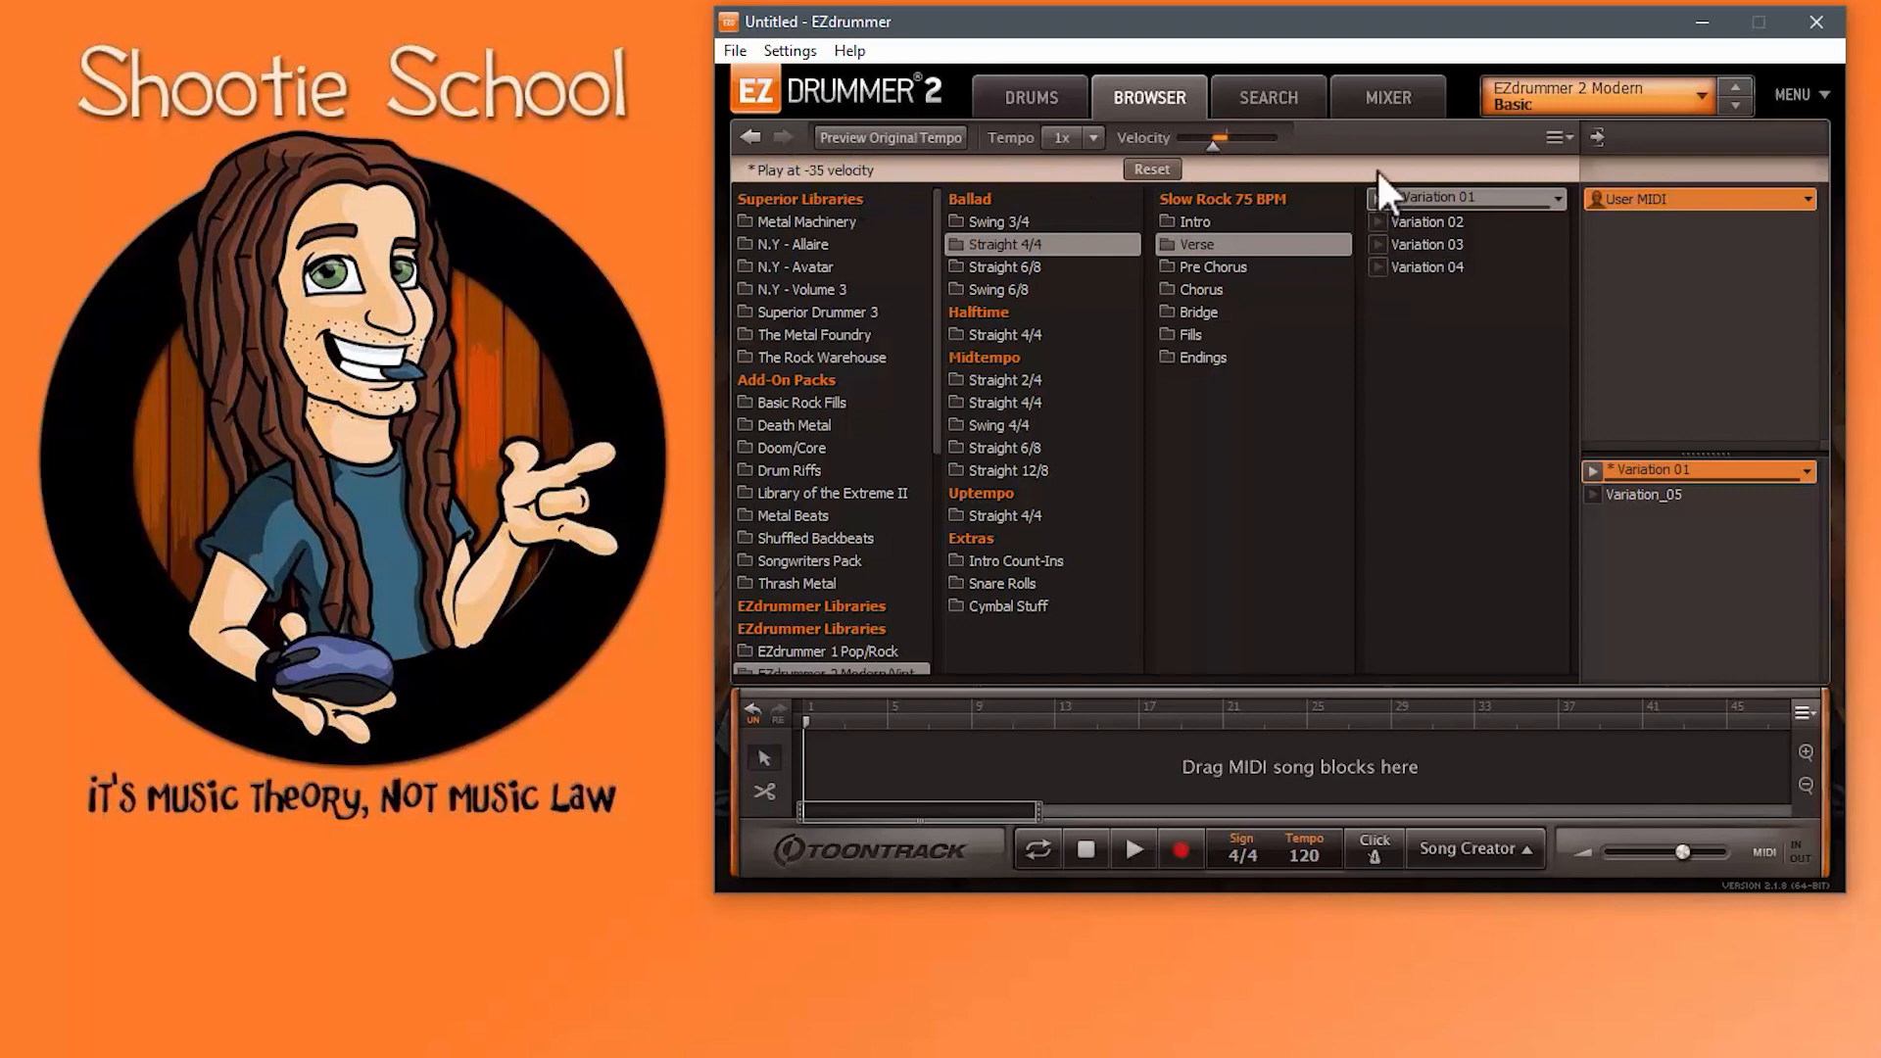
{"action": "left_click_drag", "start_coordinate": [1431, 192], "coordinate": [815, 762]}
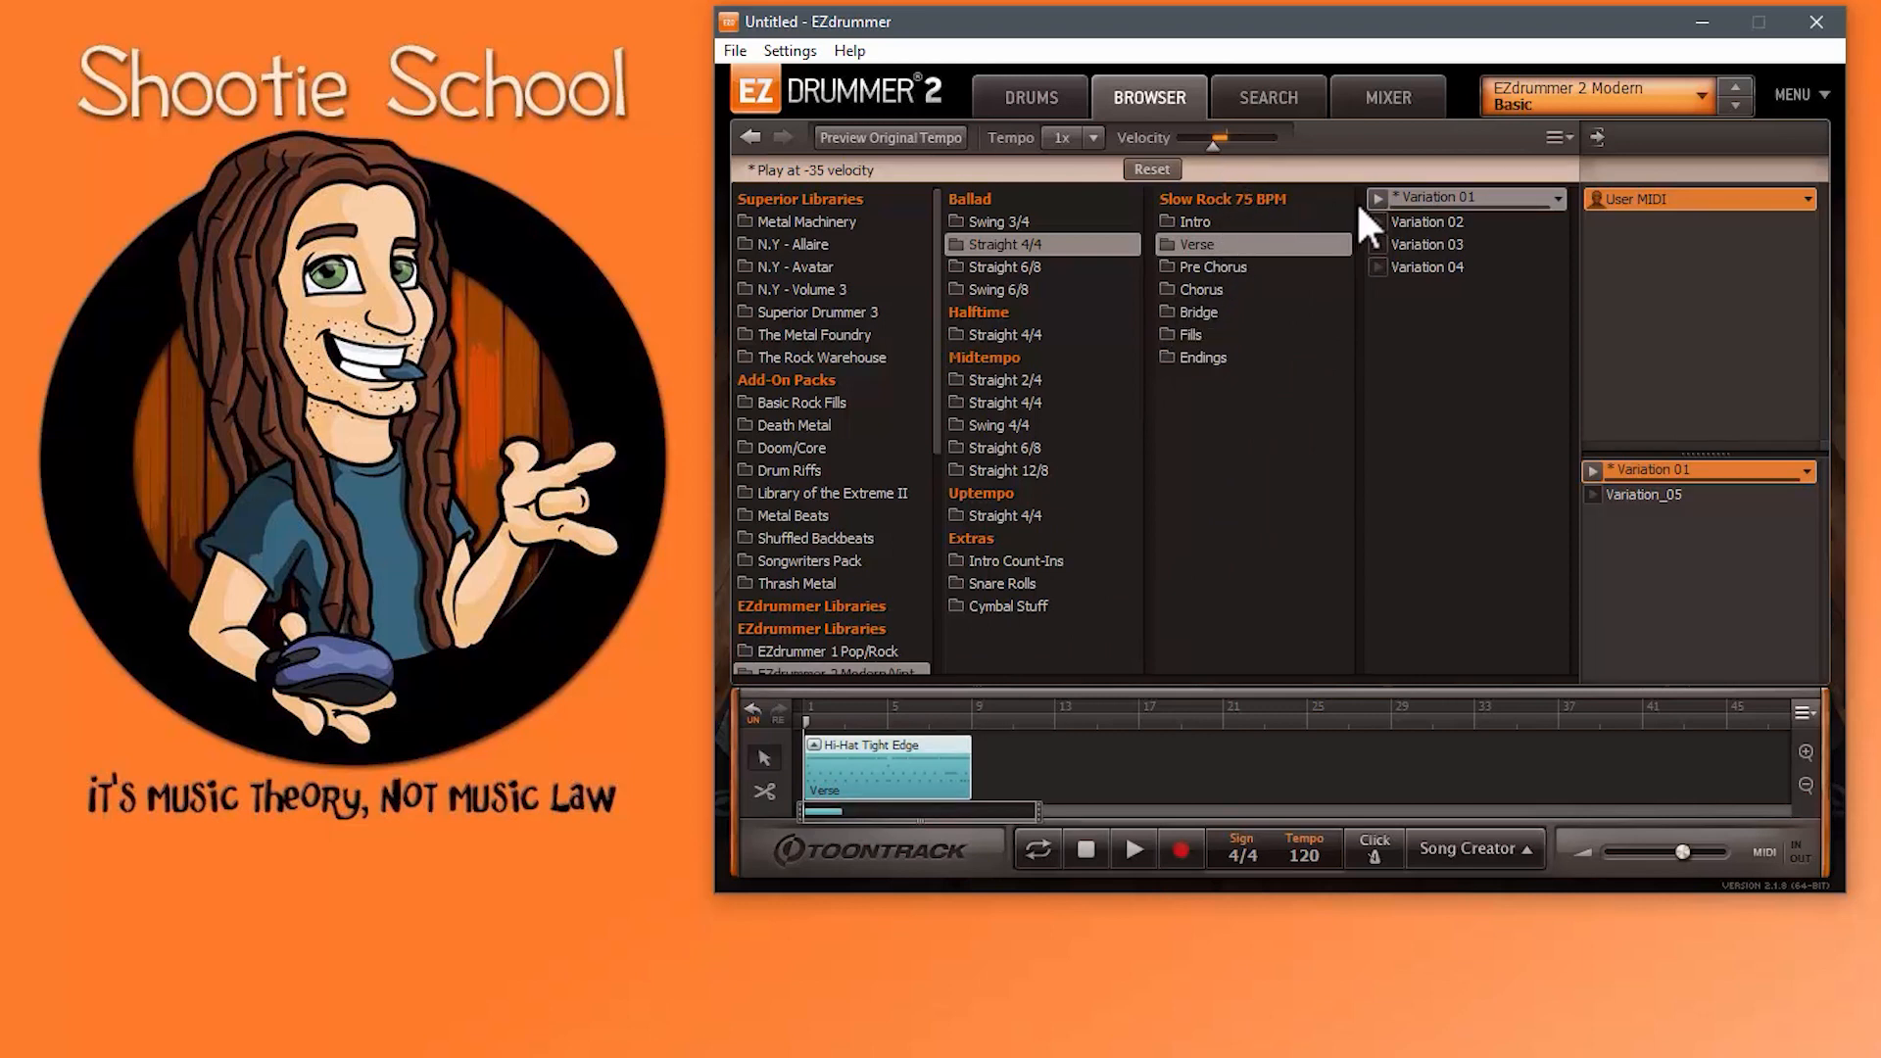
{"action": "left_click_drag", "start_coordinate": [1213, 144], "coordinate": [1240, 145]}
{"action": "left_click_drag", "start_coordinate": [1422, 194], "coordinate": [980, 737]}
Step: Play the timeline from about bar 7 across the block boundary at bar 9 to compare the two velocities
{"action": "left_click", "coordinate": [927, 721]}
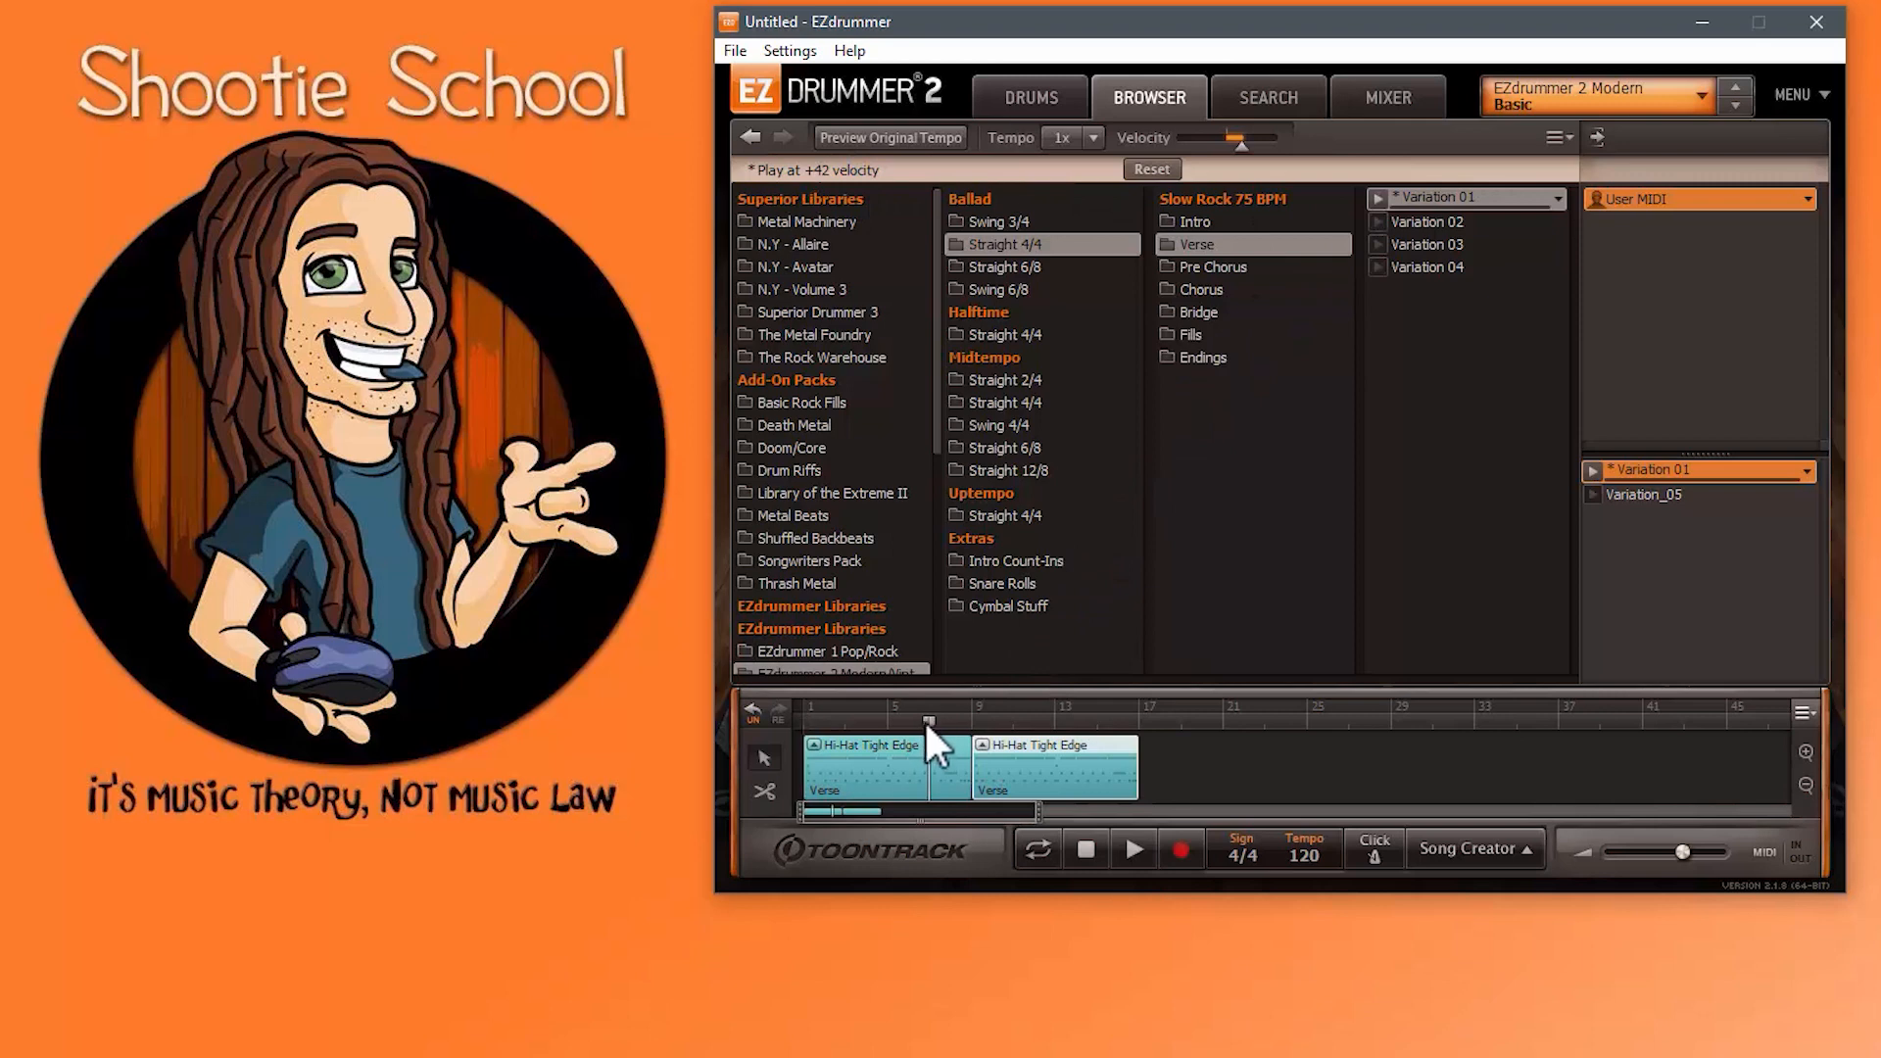
{"action": "key", "text": "space"}
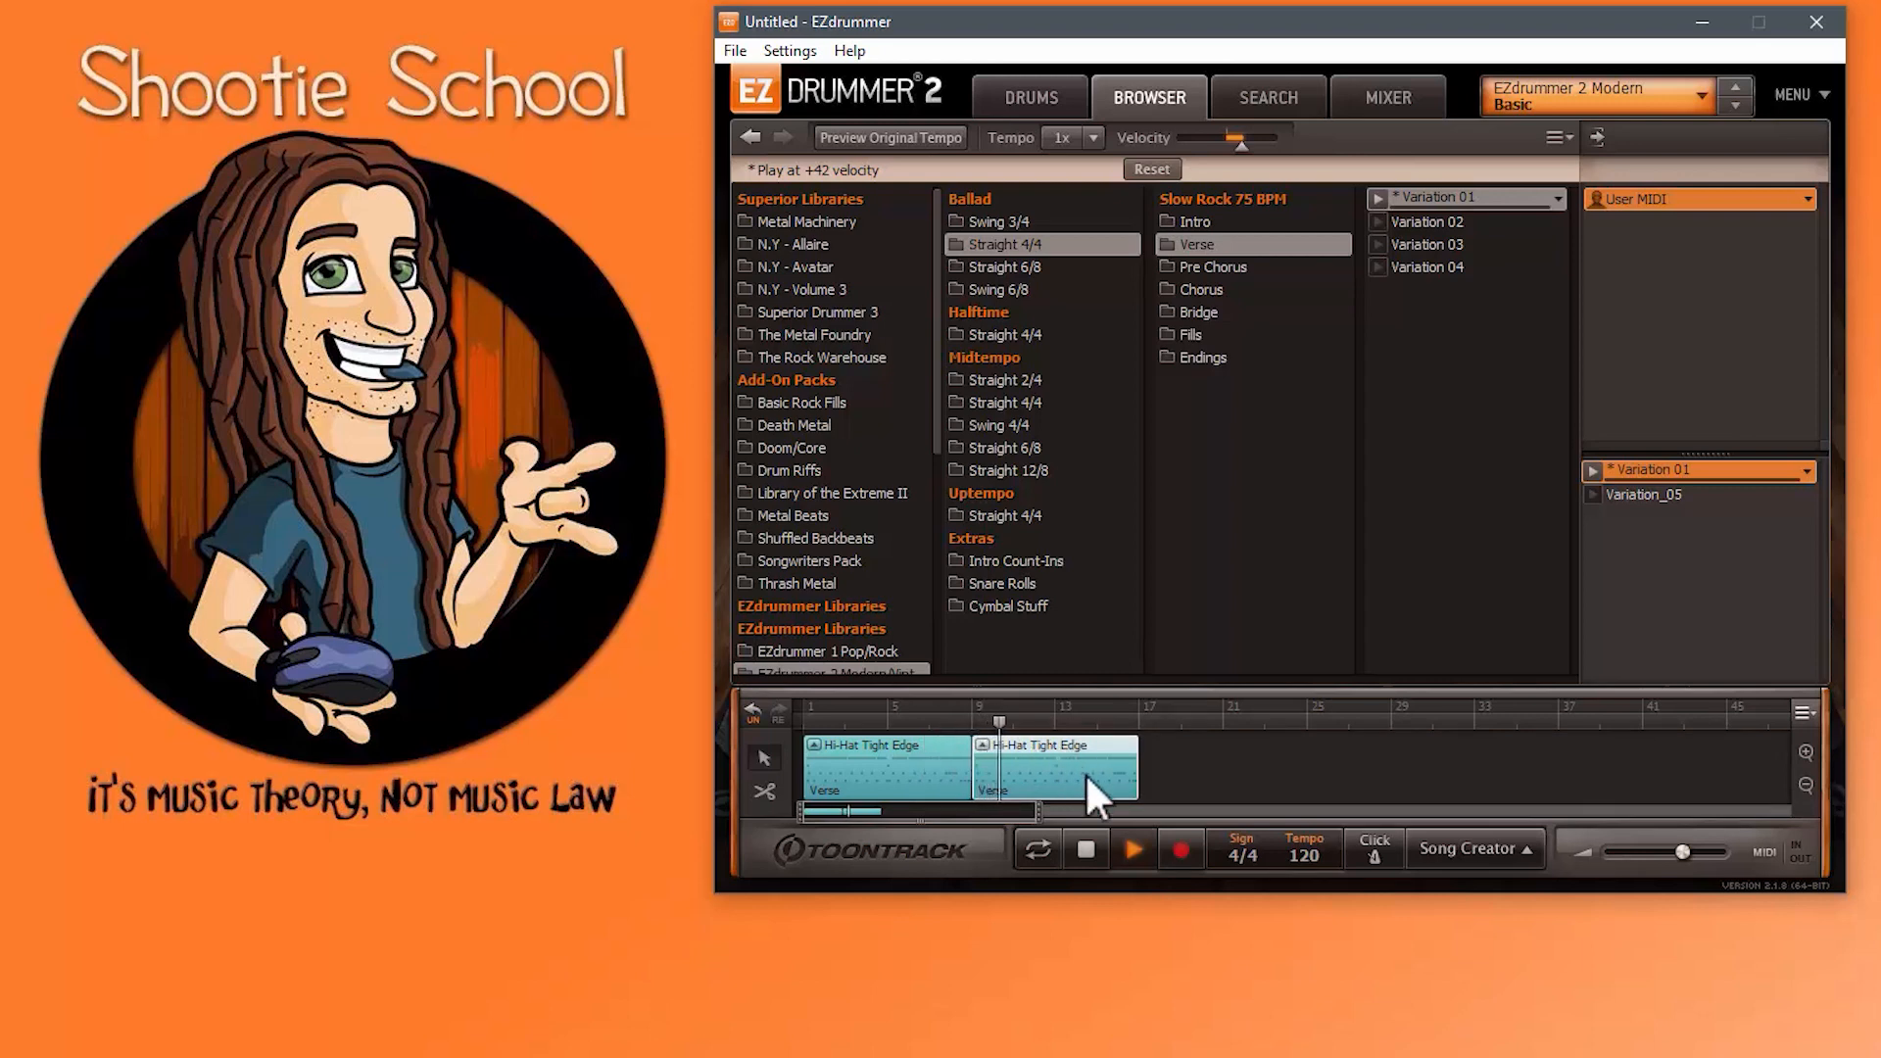
{"action": "left_click", "coordinate": [1095, 845]}
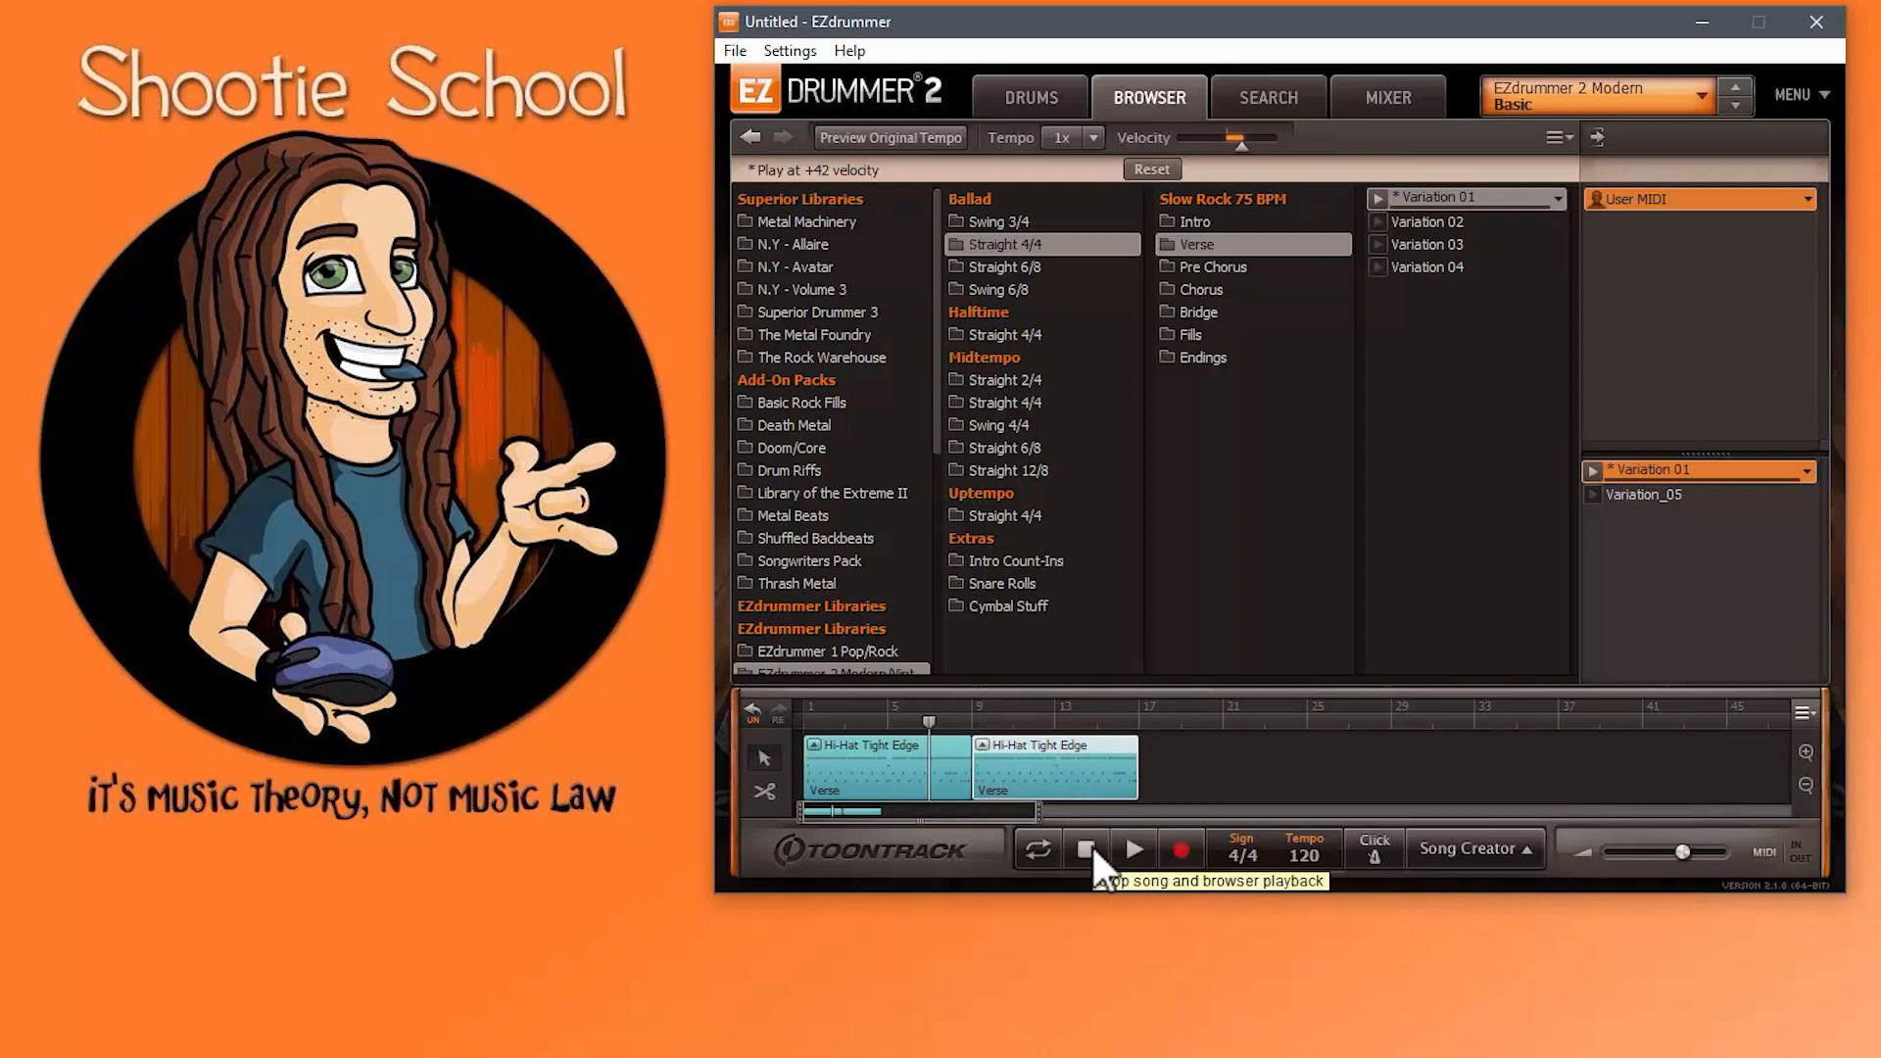
Step: Open Edit Play Style for the block at bar 9, select Racktom 1, and close the editor
{"action": "right_click", "coordinate": [1044, 770]}
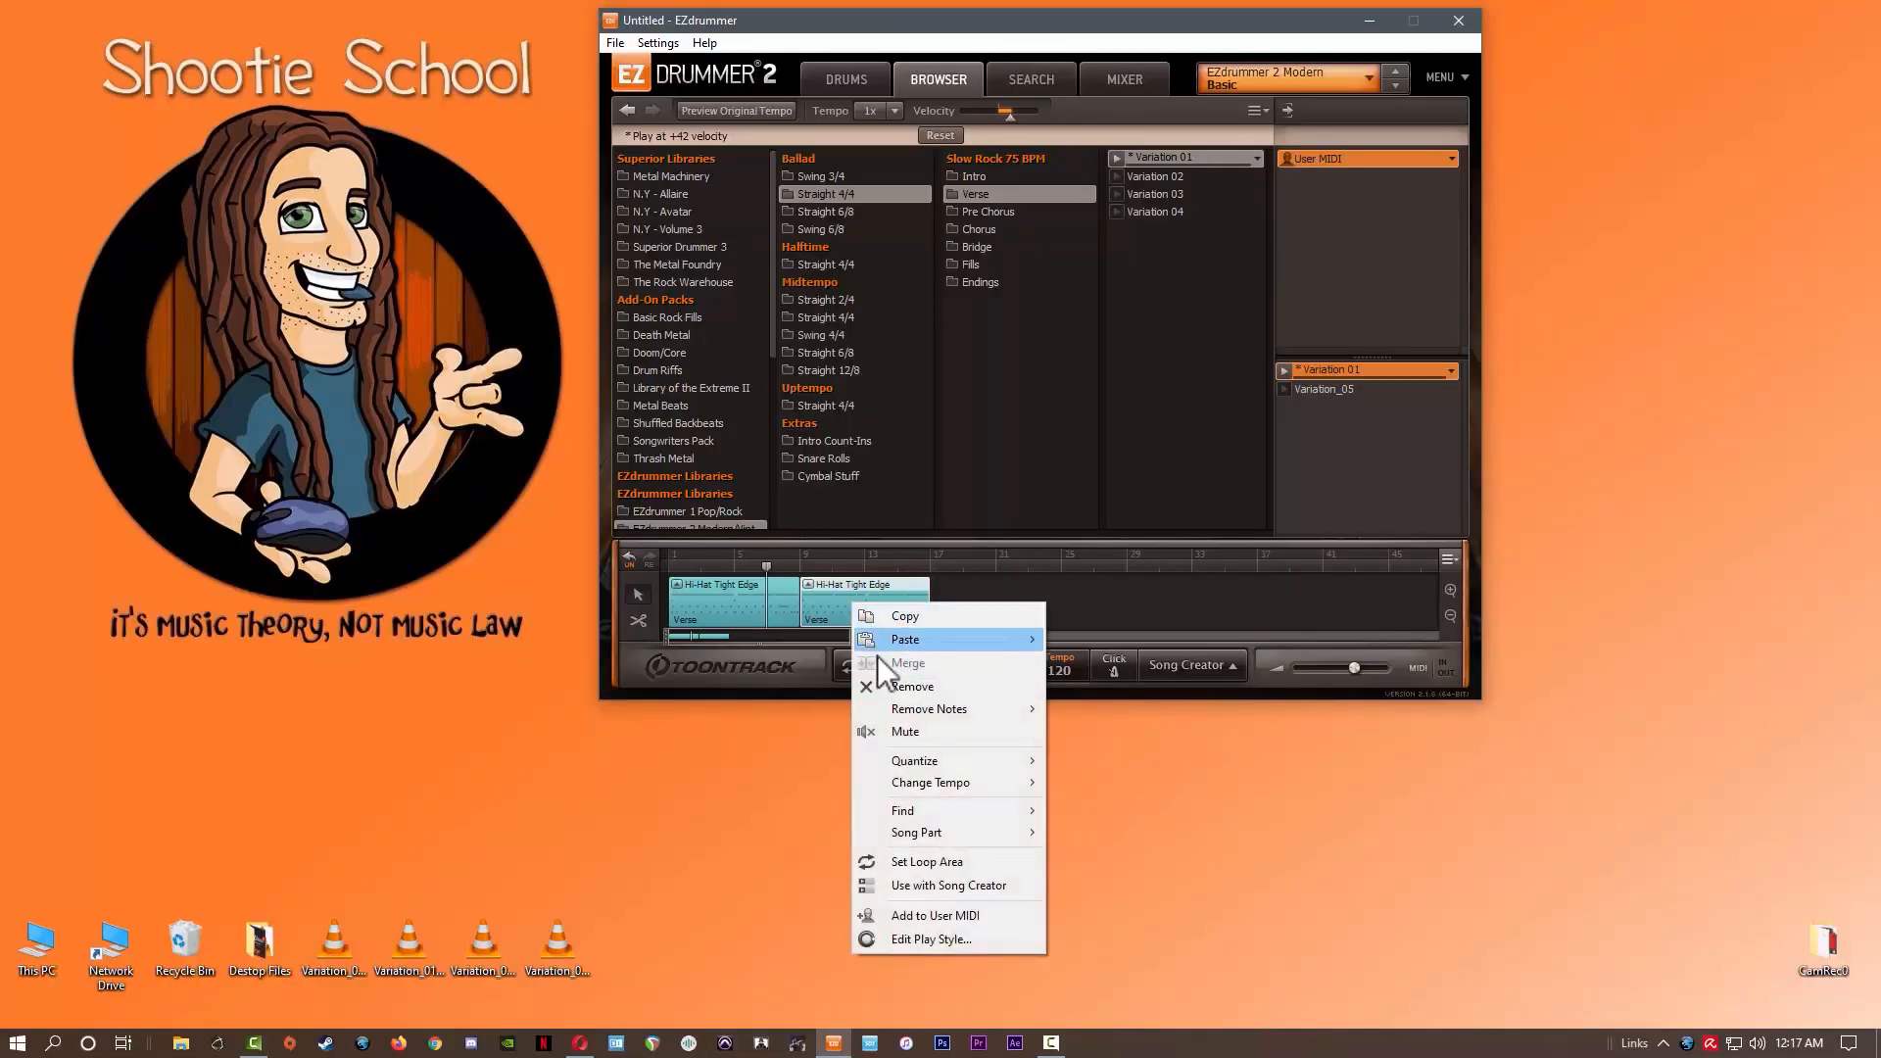
{"action": "left_click", "coordinate": [949, 934]}
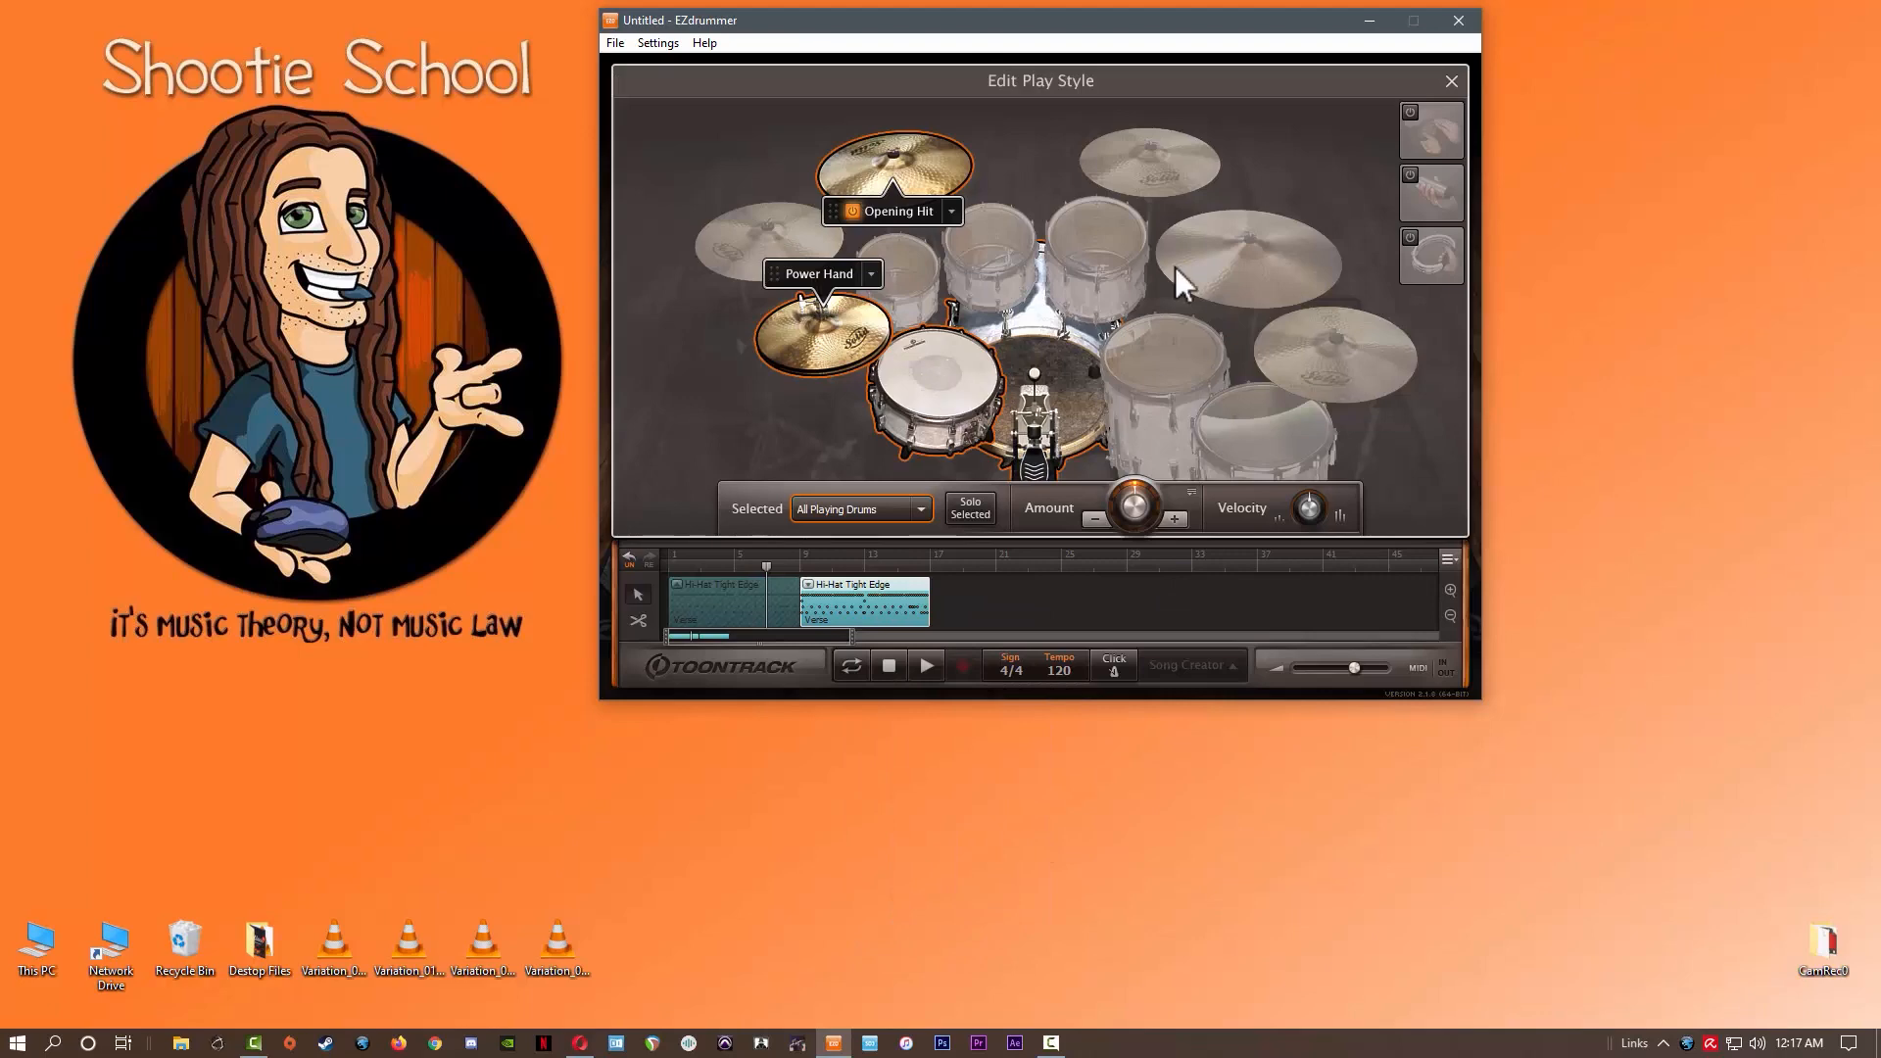
{"action": "left_click", "coordinate": [922, 509]}
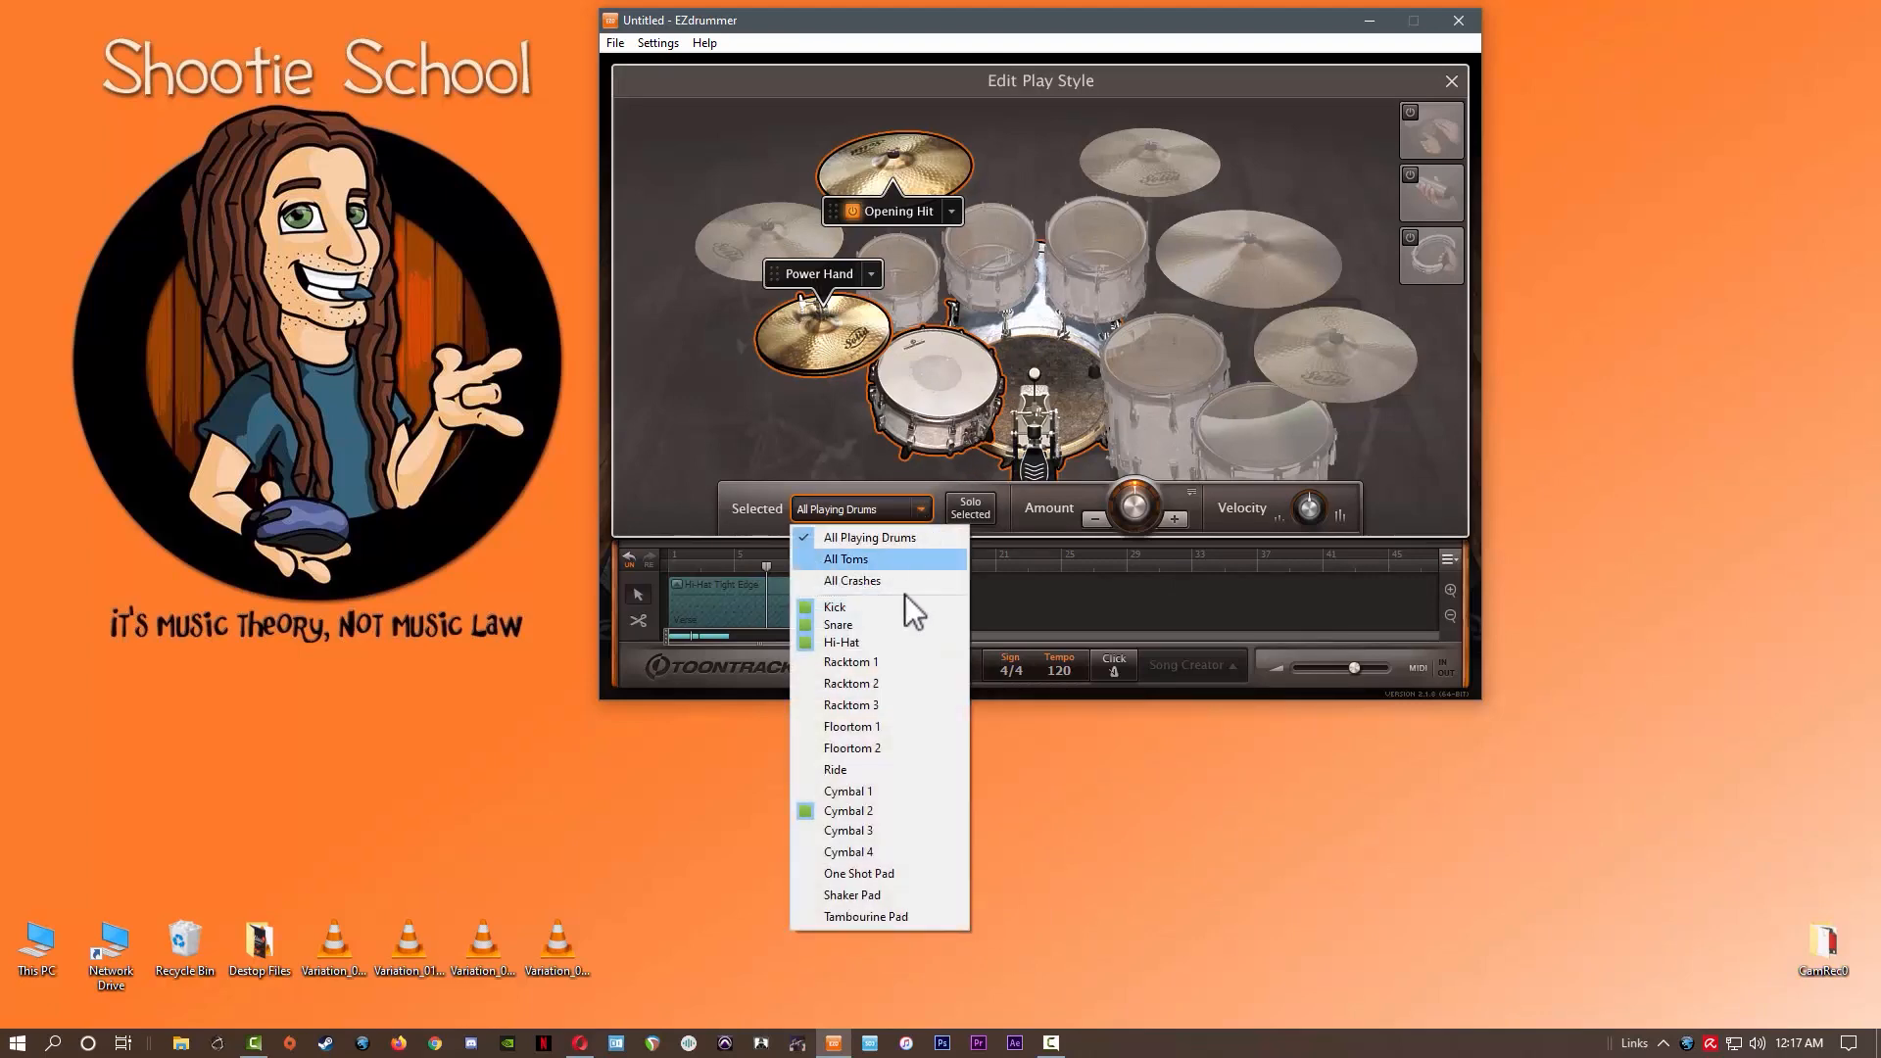
{"action": "left_click", "coordinate": [880, 672]}
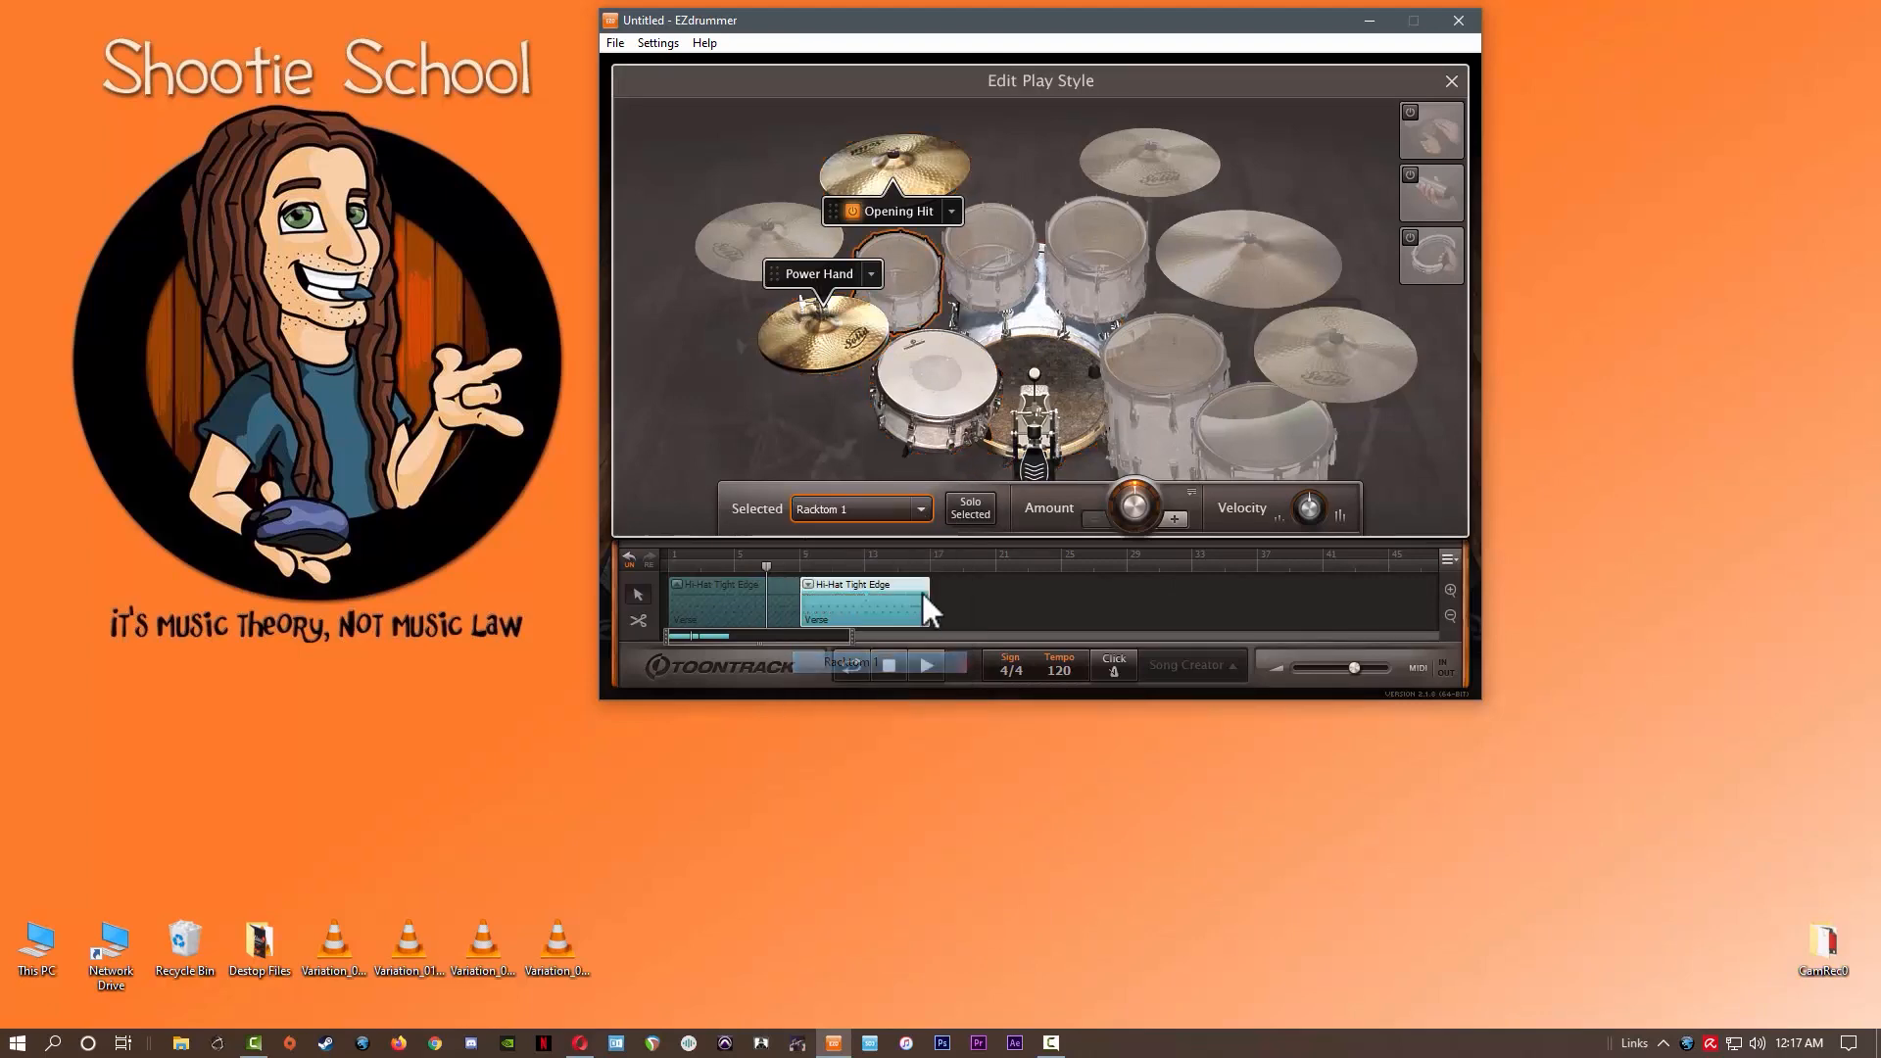
{"action": "left_click", "coordinate": [1453, 78]}
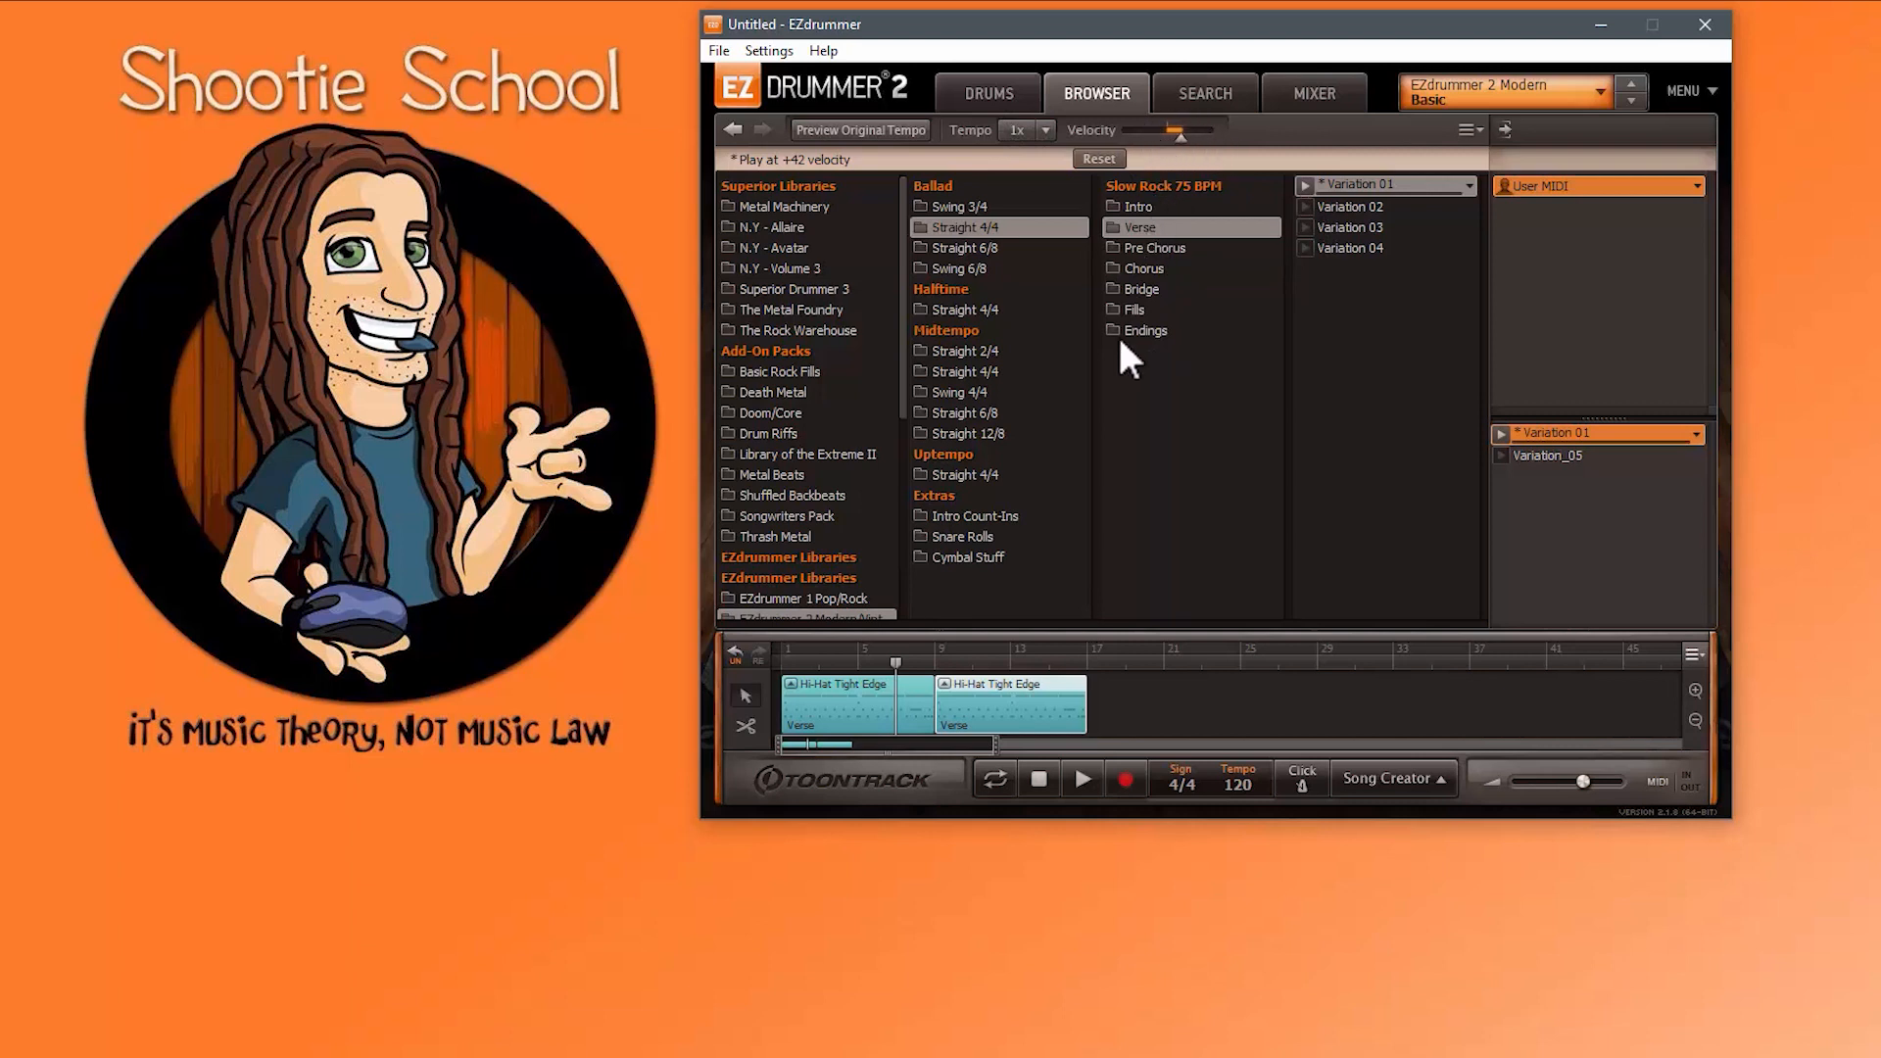
Step: Remove both Variation 01 blocks from the timeline and reset the browser velocity
{"action": "right_click", "coordinate": [858, 714]}
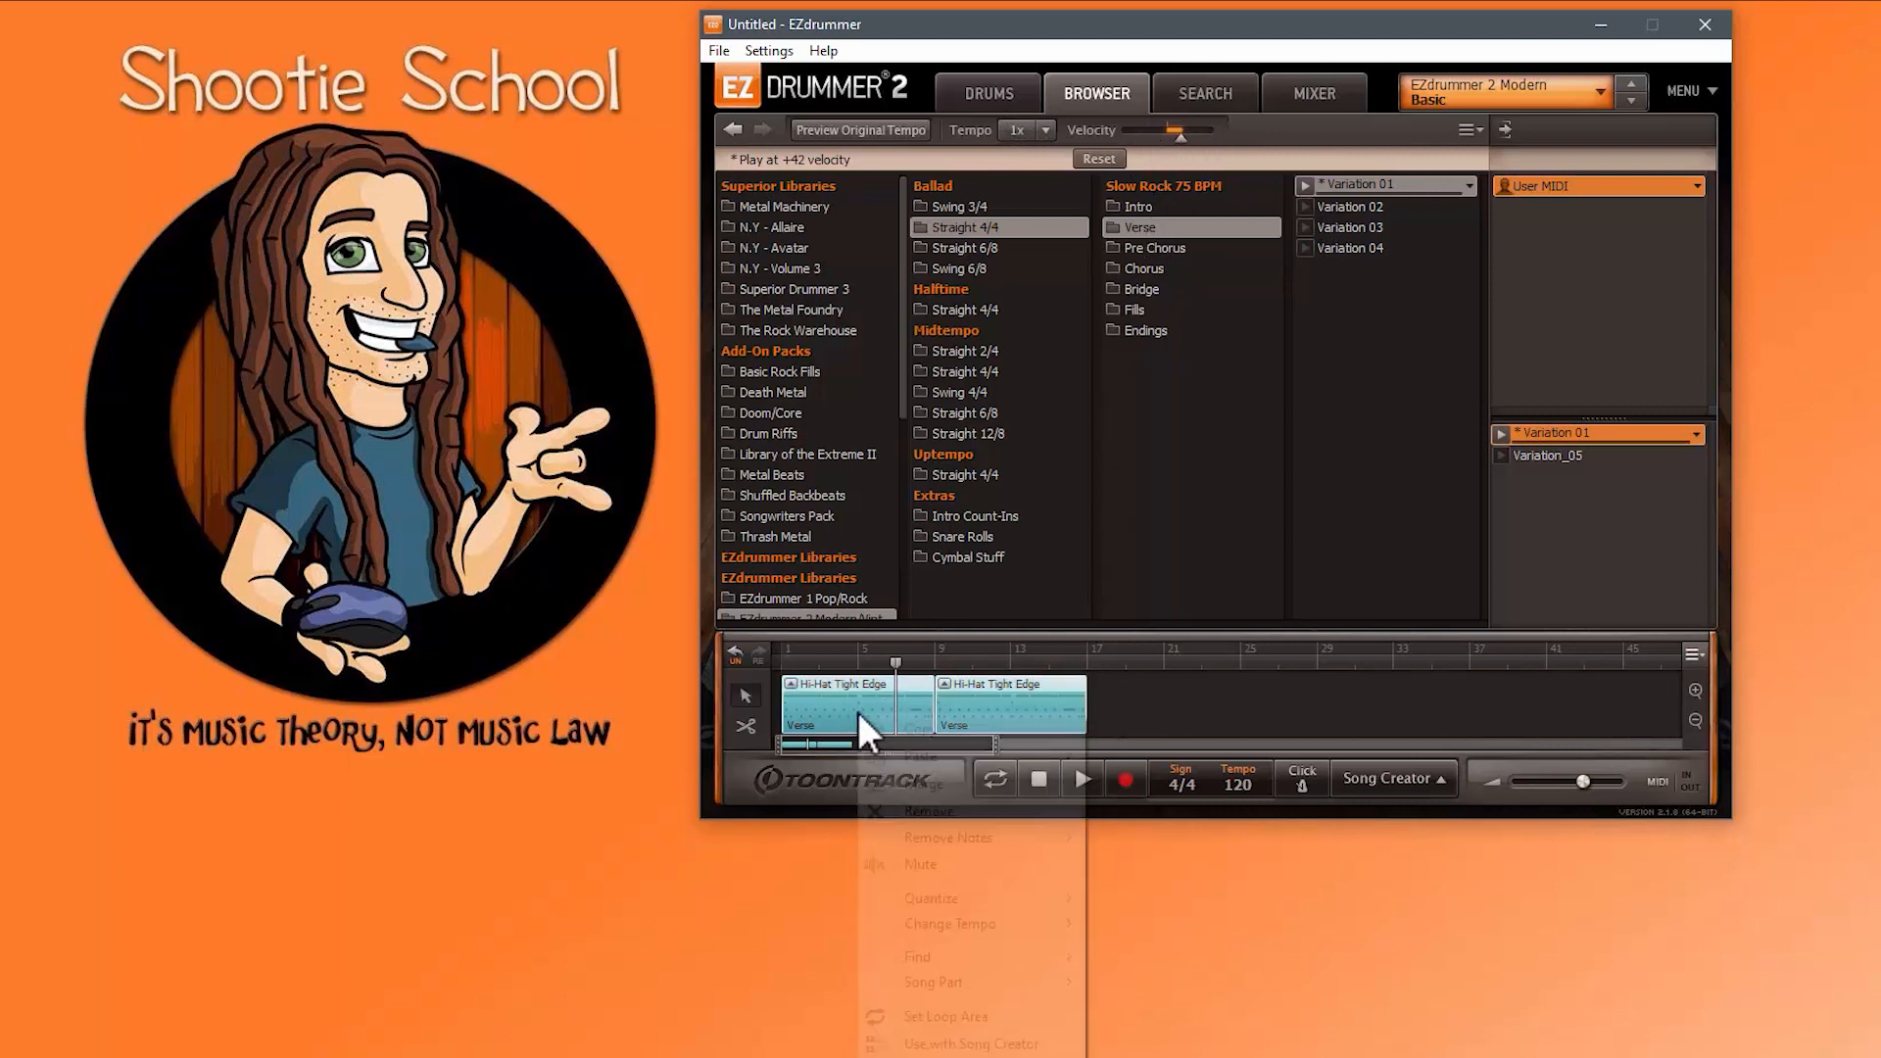
{"action": "left_click", "coordinate": [948, 811]}
{"action": "key", "text": "space"}
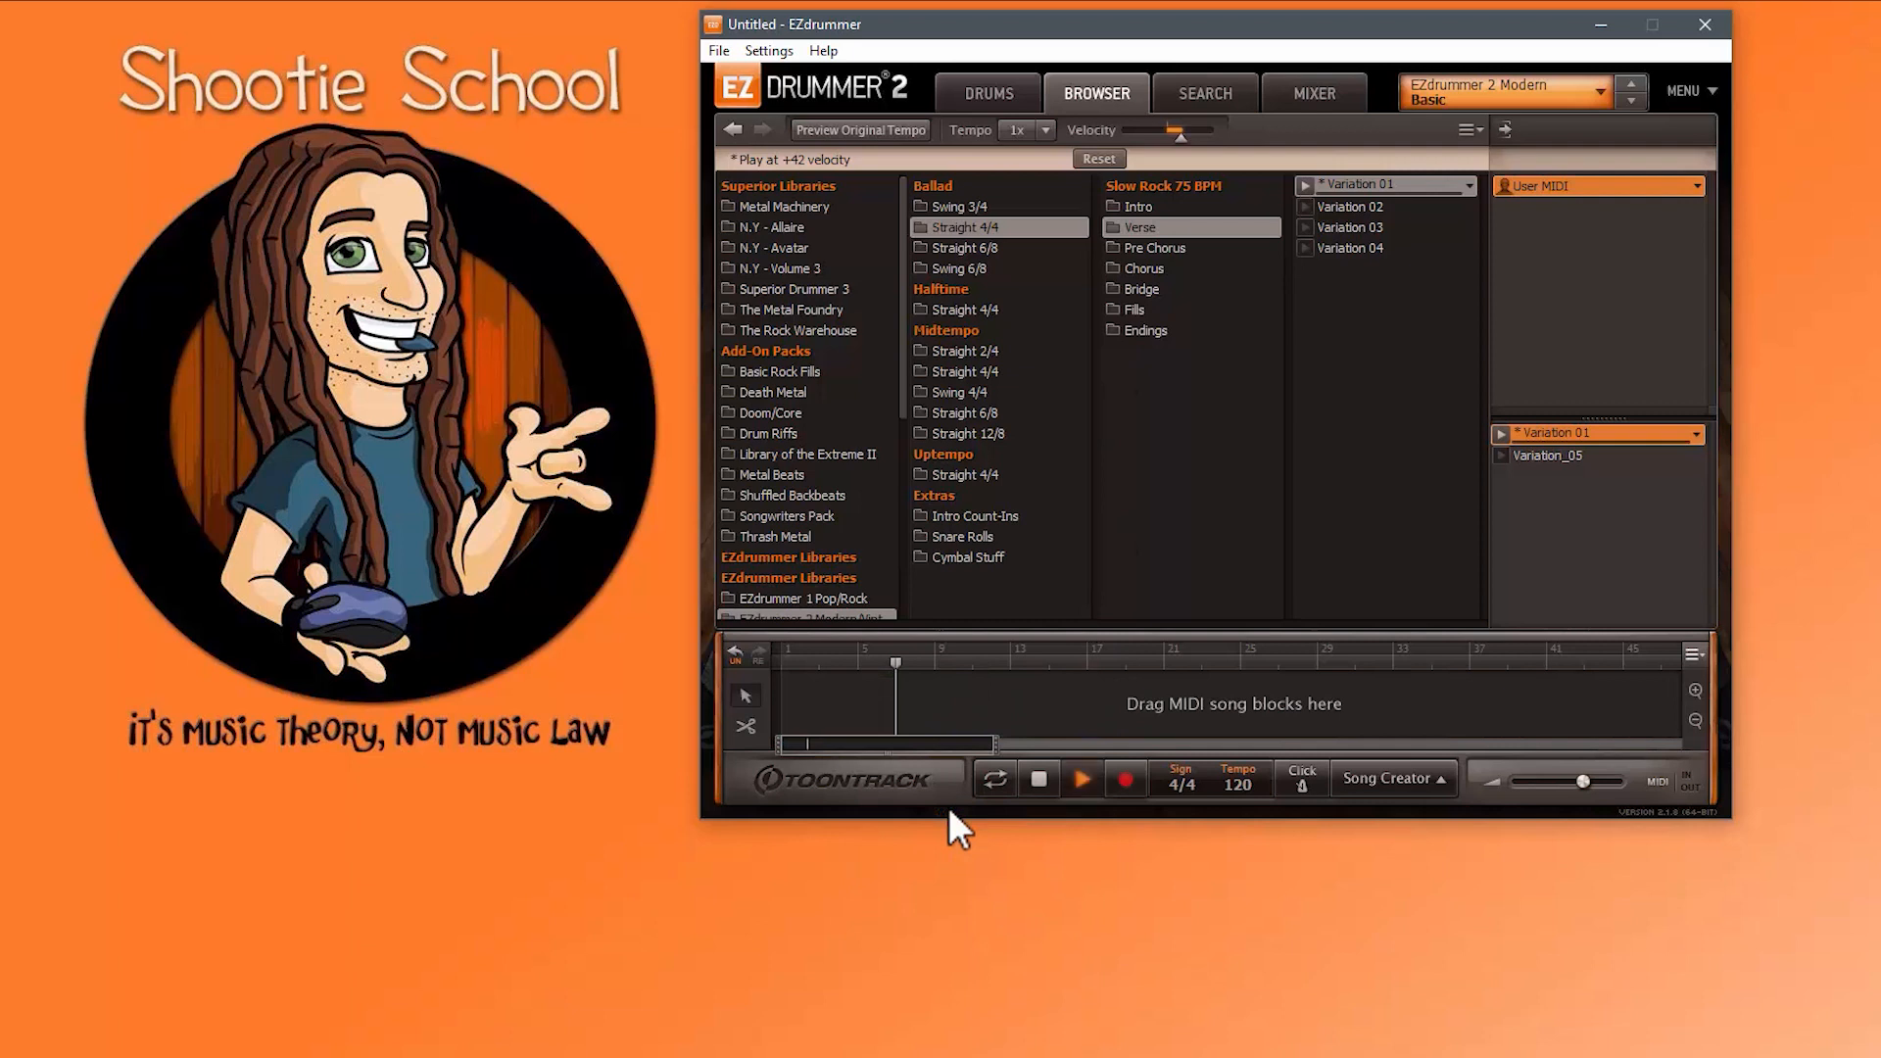
{"action": "key", "text": "space"}
{"action": "left_click", "coordinate": [1099, 159]}
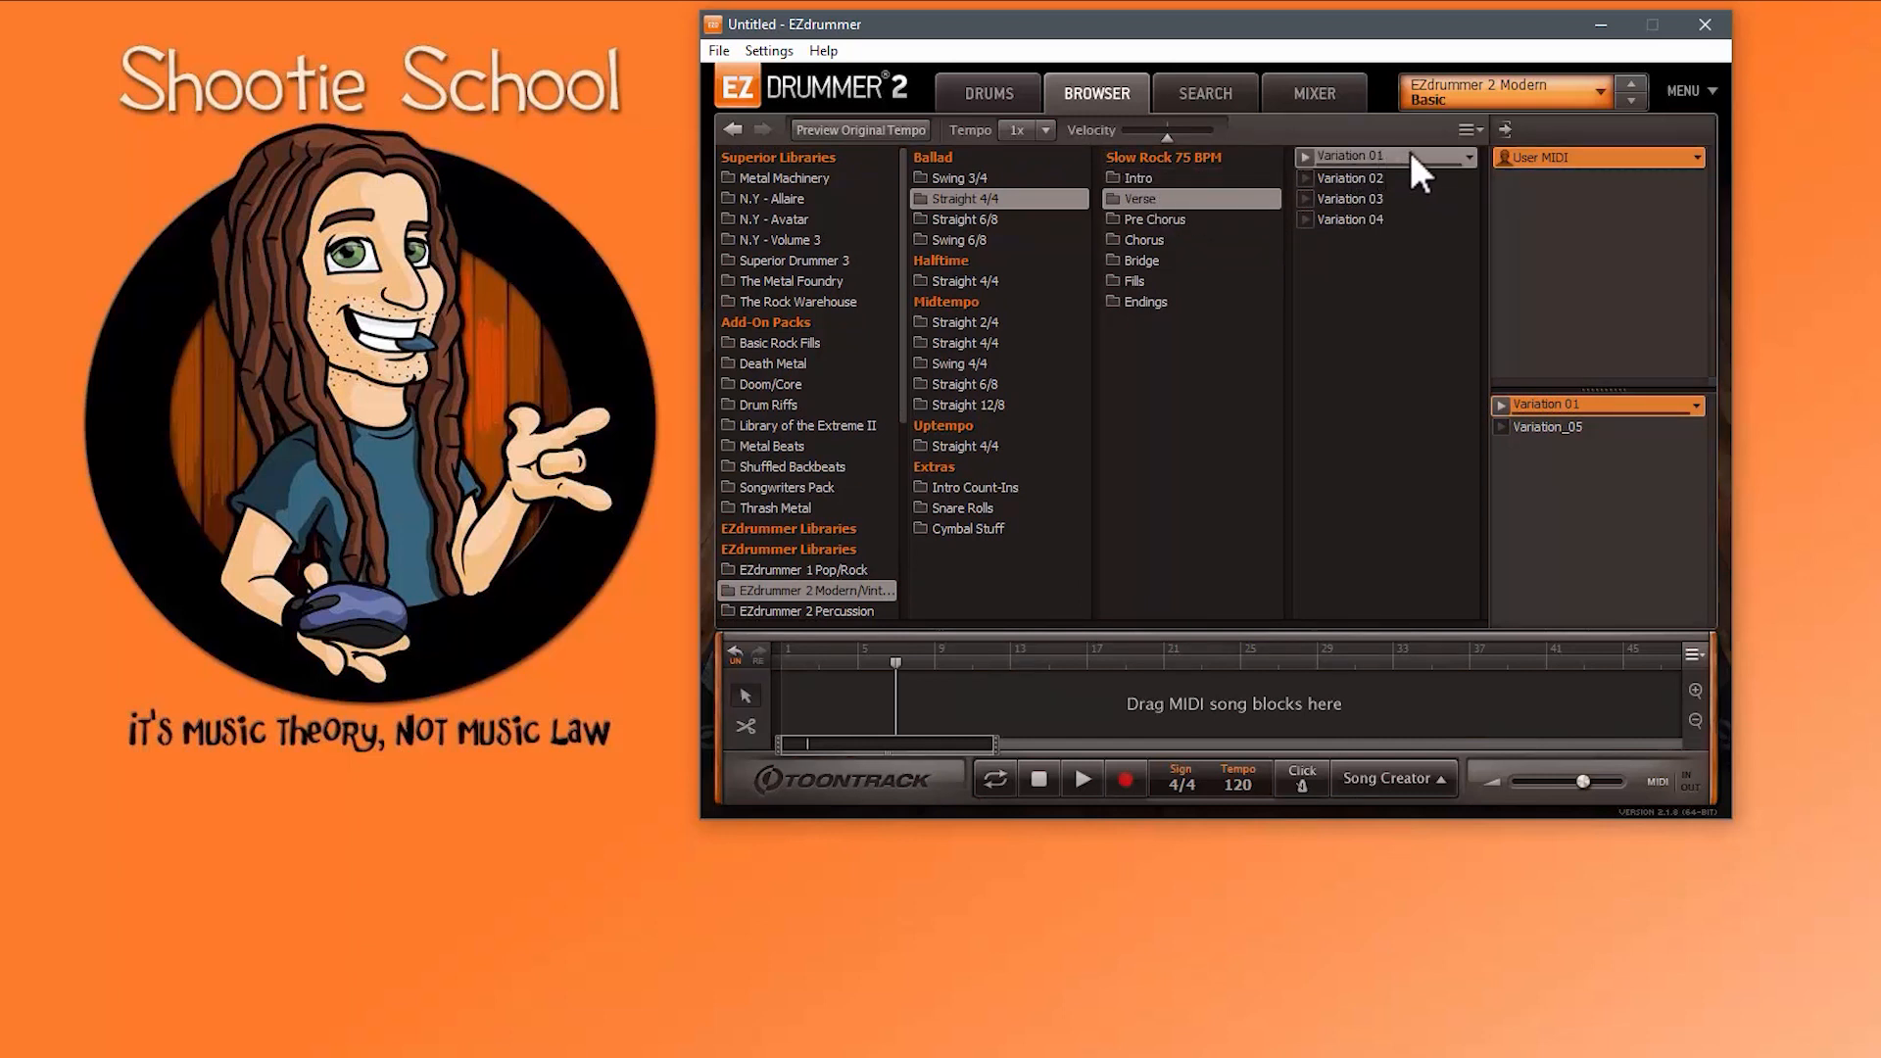
Step: Copy Variation 01 from the browser, paste it on the empty timeline at about bar 23, and remove the pasted block
{"action": "left_click", "coordinate": [1470, 157]}
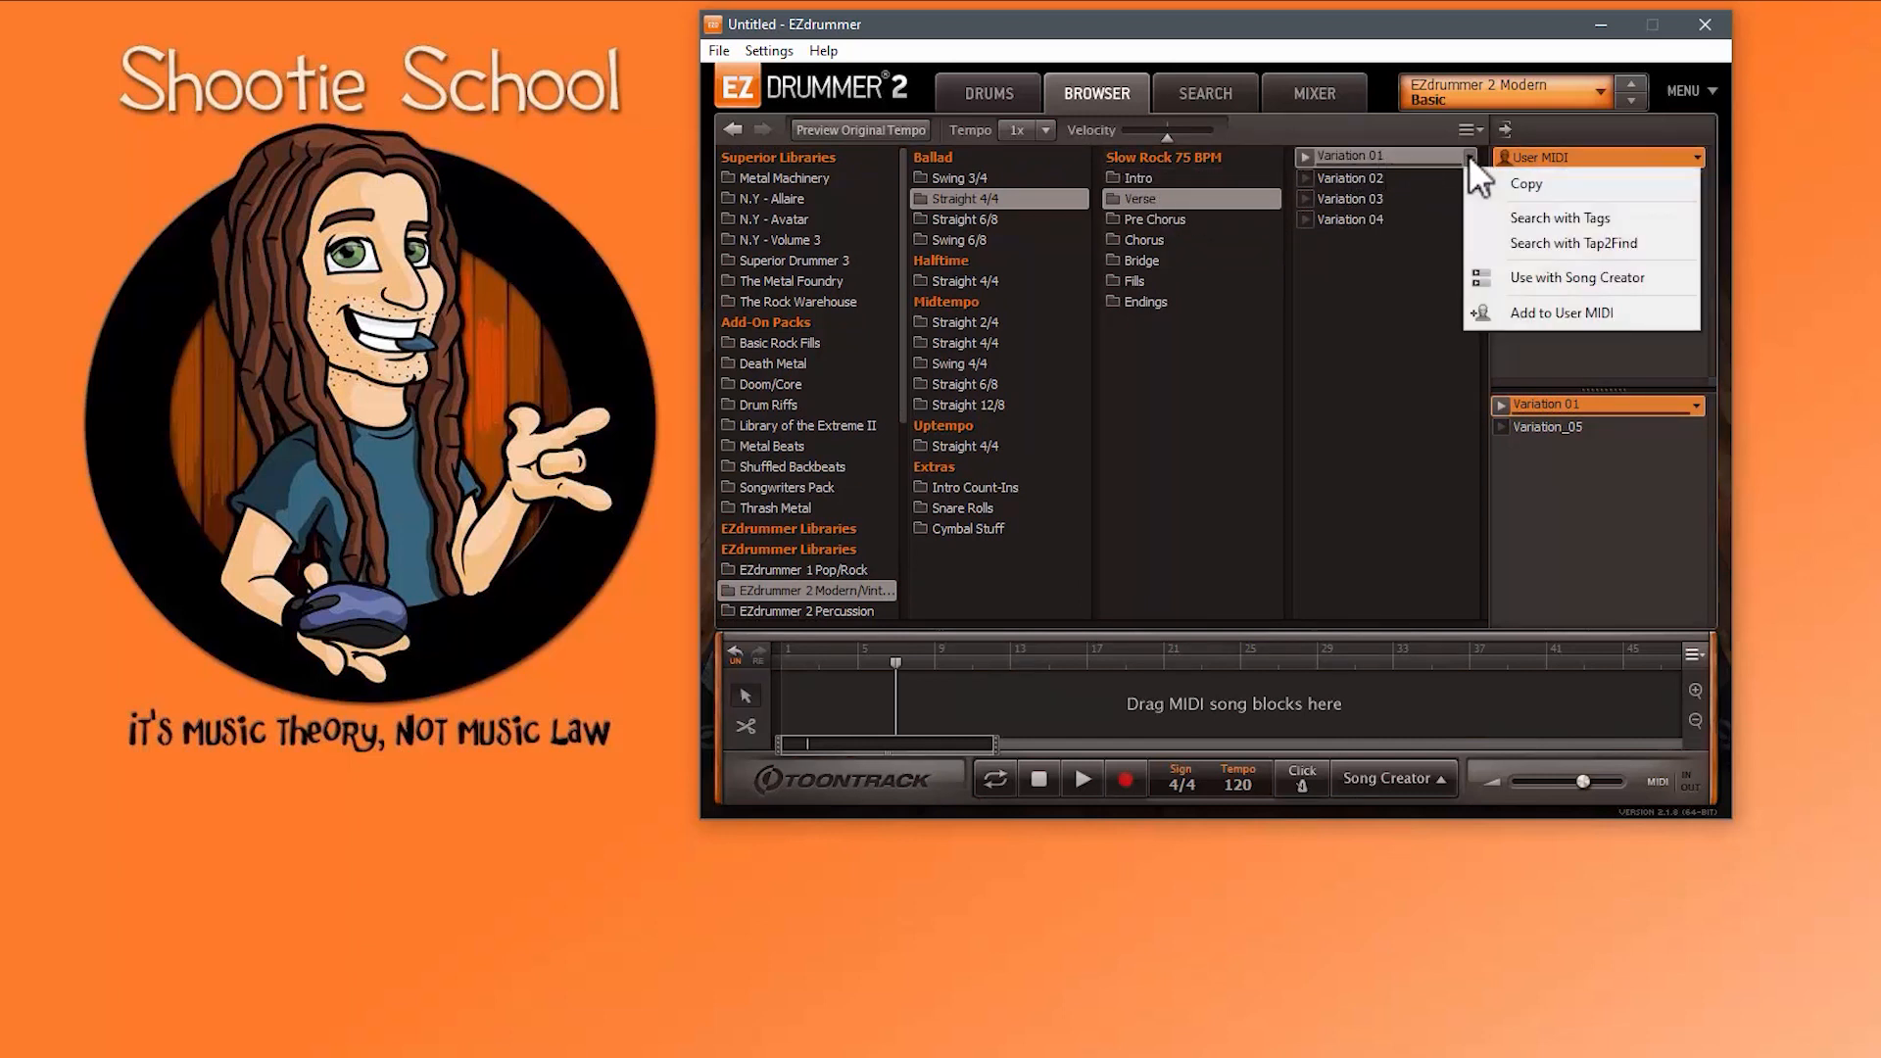
{"action": "left_click", "coordinate": [1387, 152]}
{"action": "right_click", "coordinate": [1366, 150]}
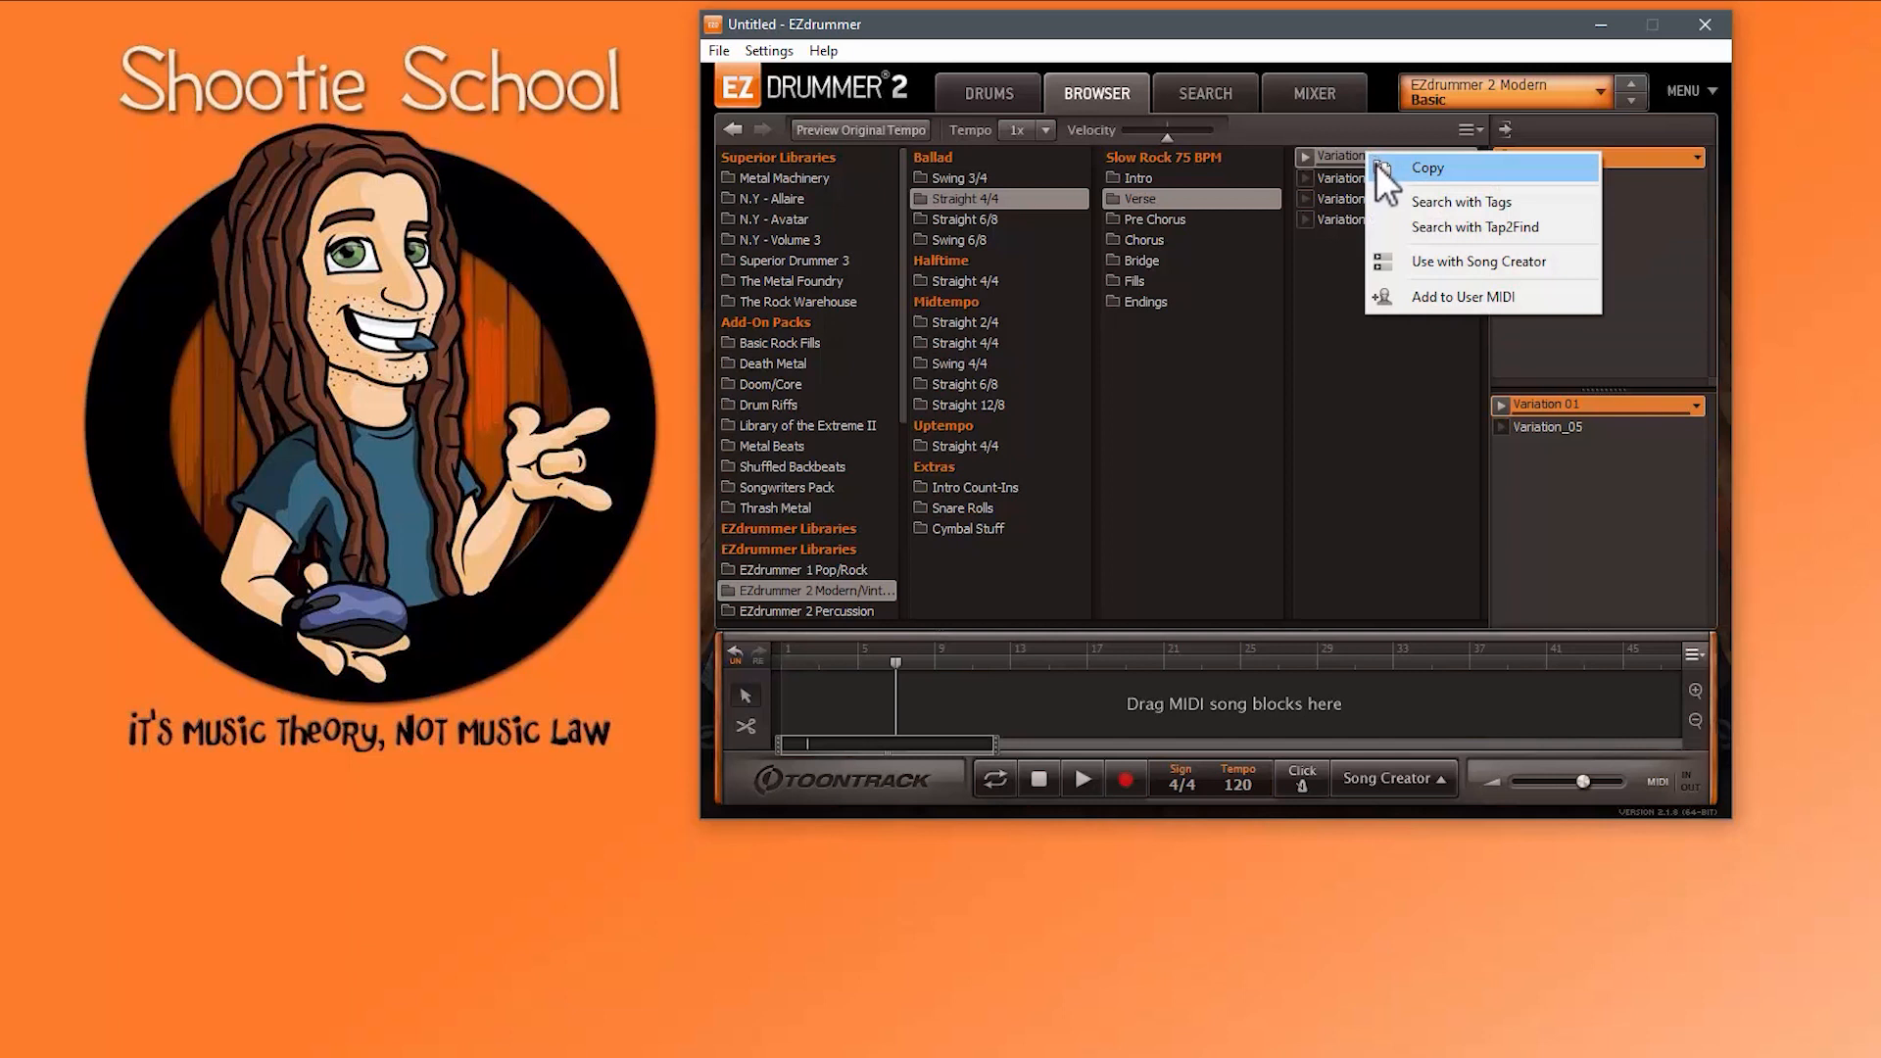
{"action": "left_click", "coordinate": [1375, 166]}
{"action": "right_click", "coordinate": [1205, 703]}
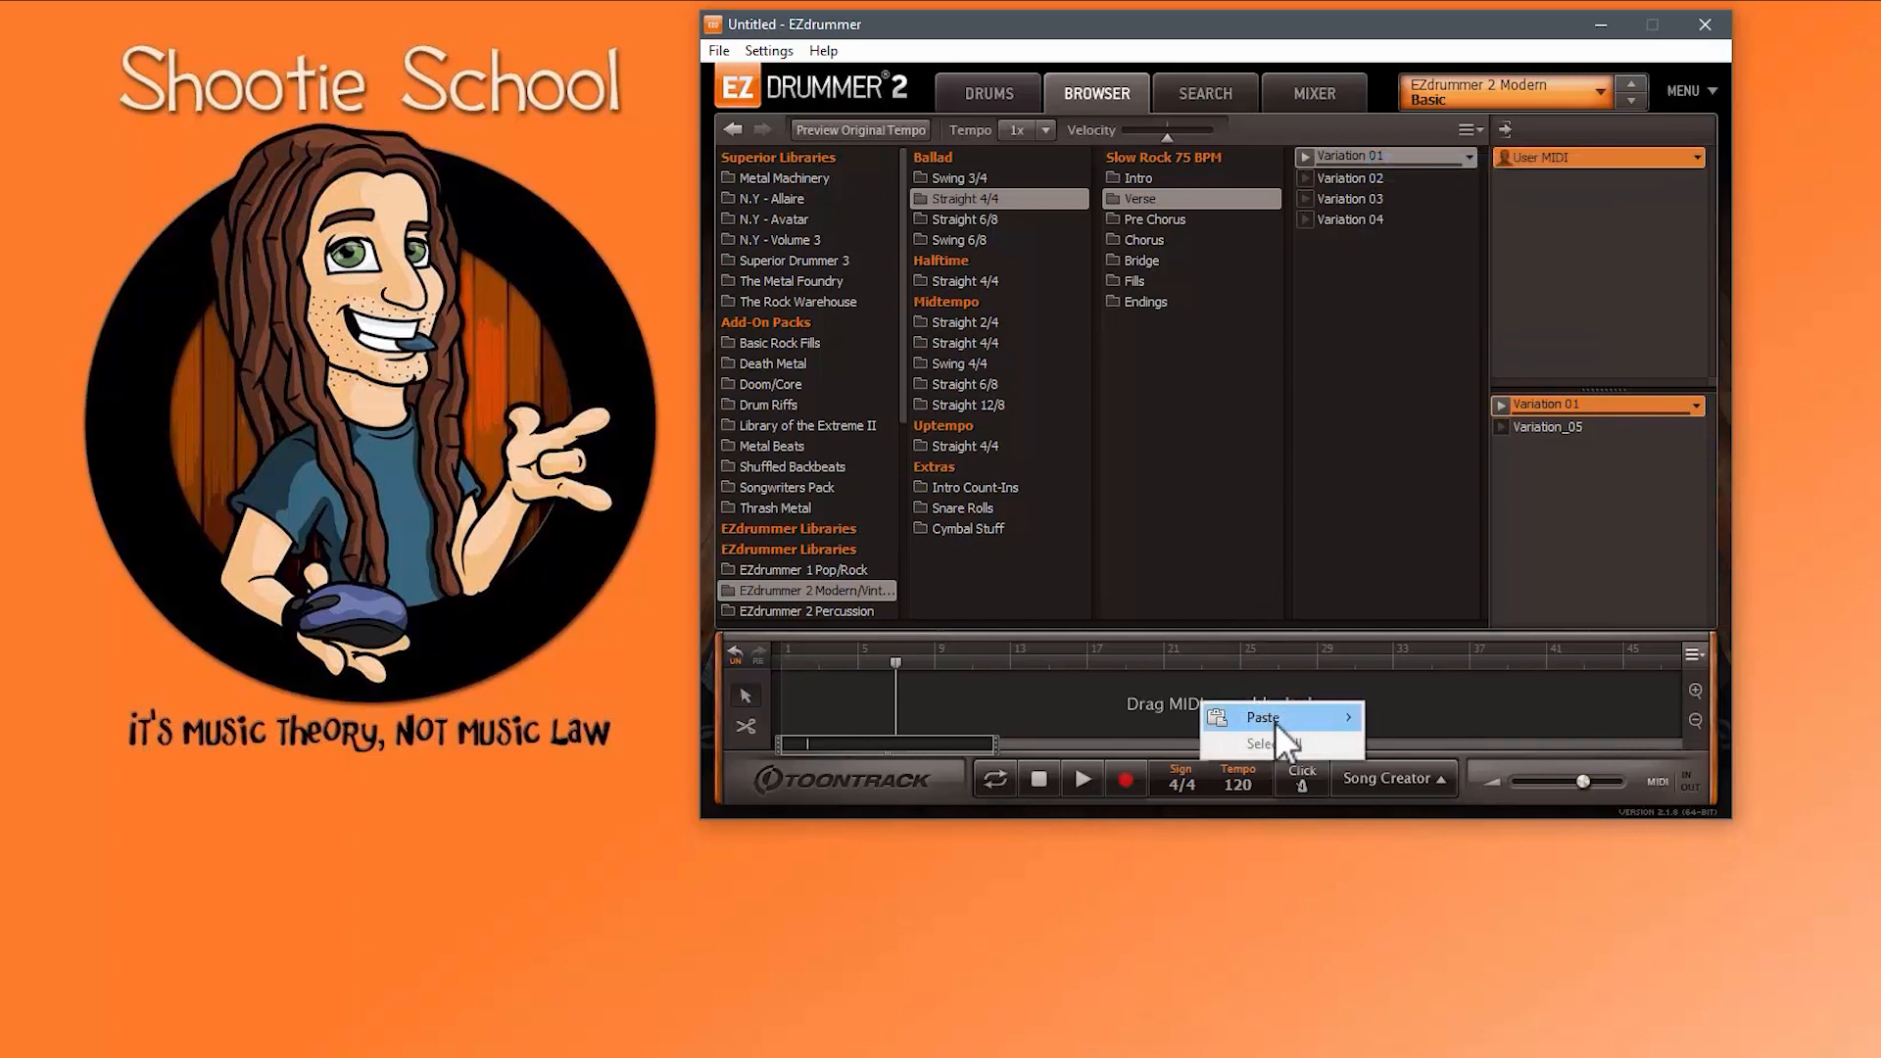
{"action": "mouse_move", "coordinate": [1313, 717]}
{"action": "left_click", "coordinate": [1430, 711]}
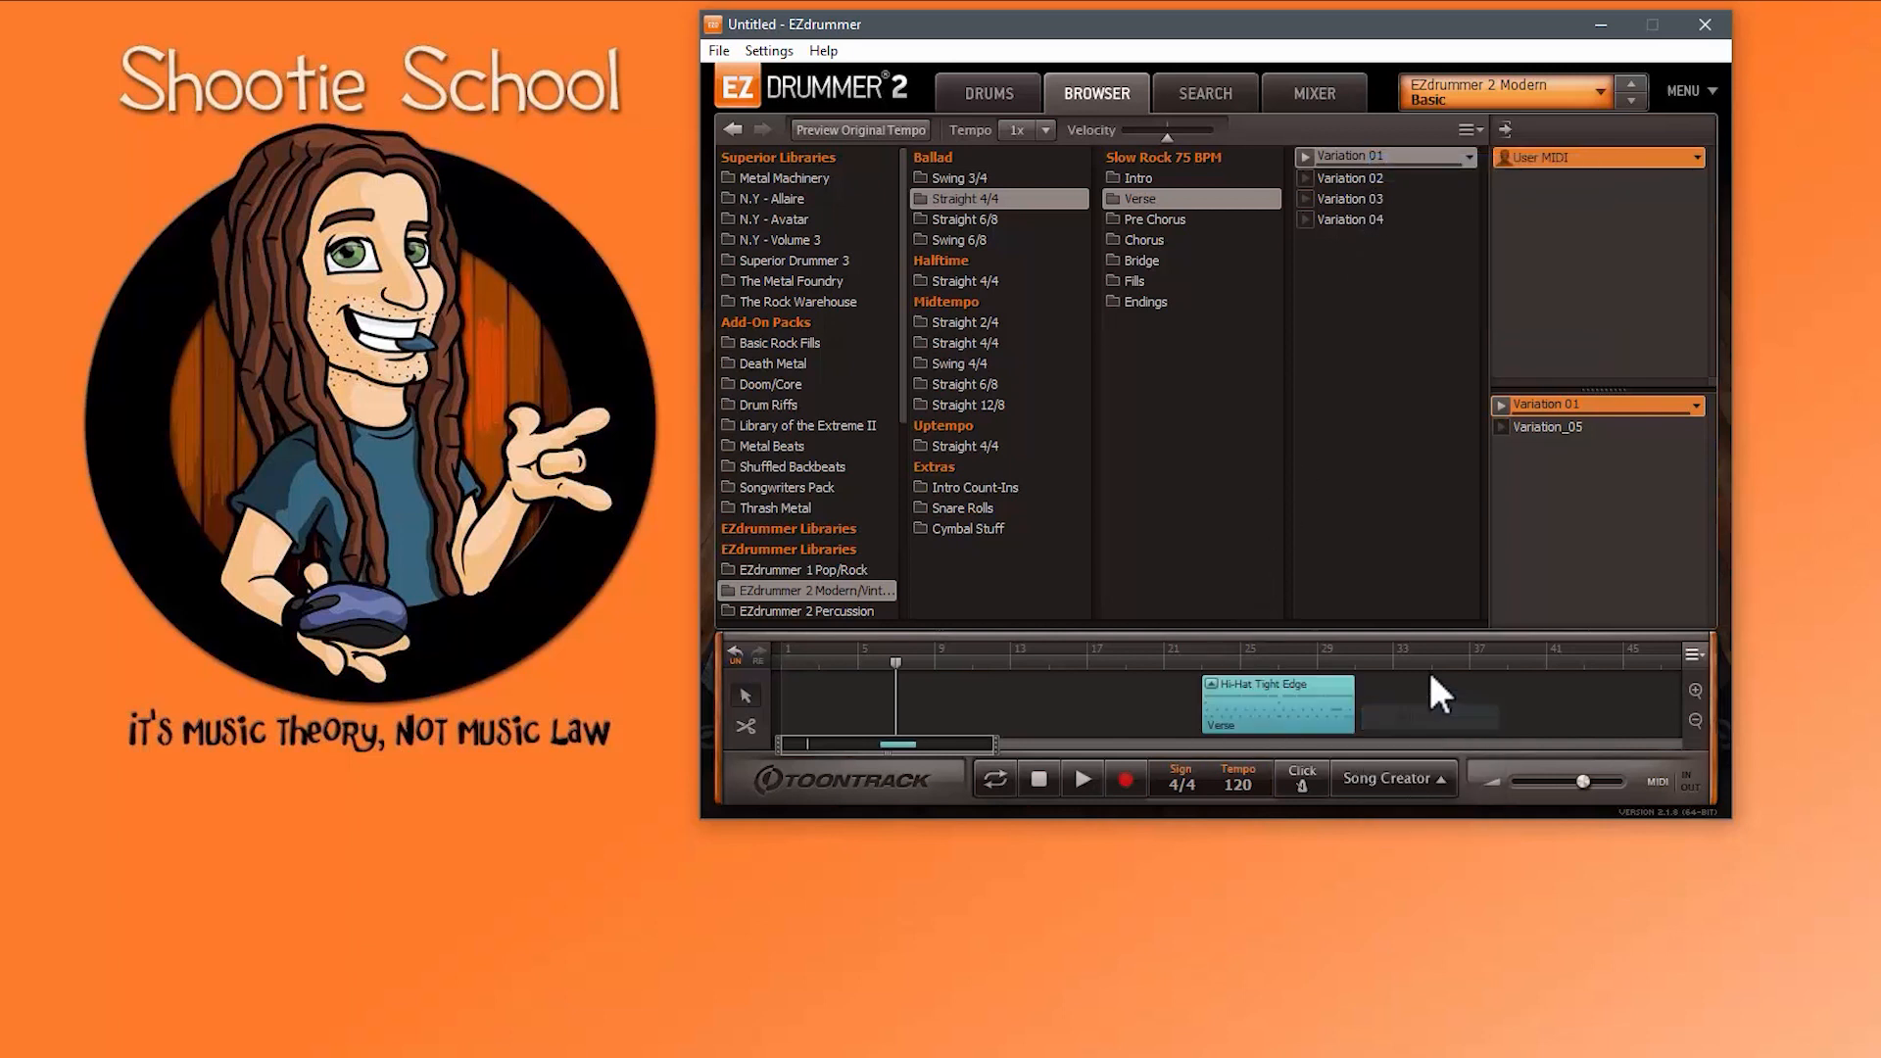
{"action": "right_click", "coordinate": [1292, 700]}
{"action": "left_click", "coordinate": [1362, 798]}
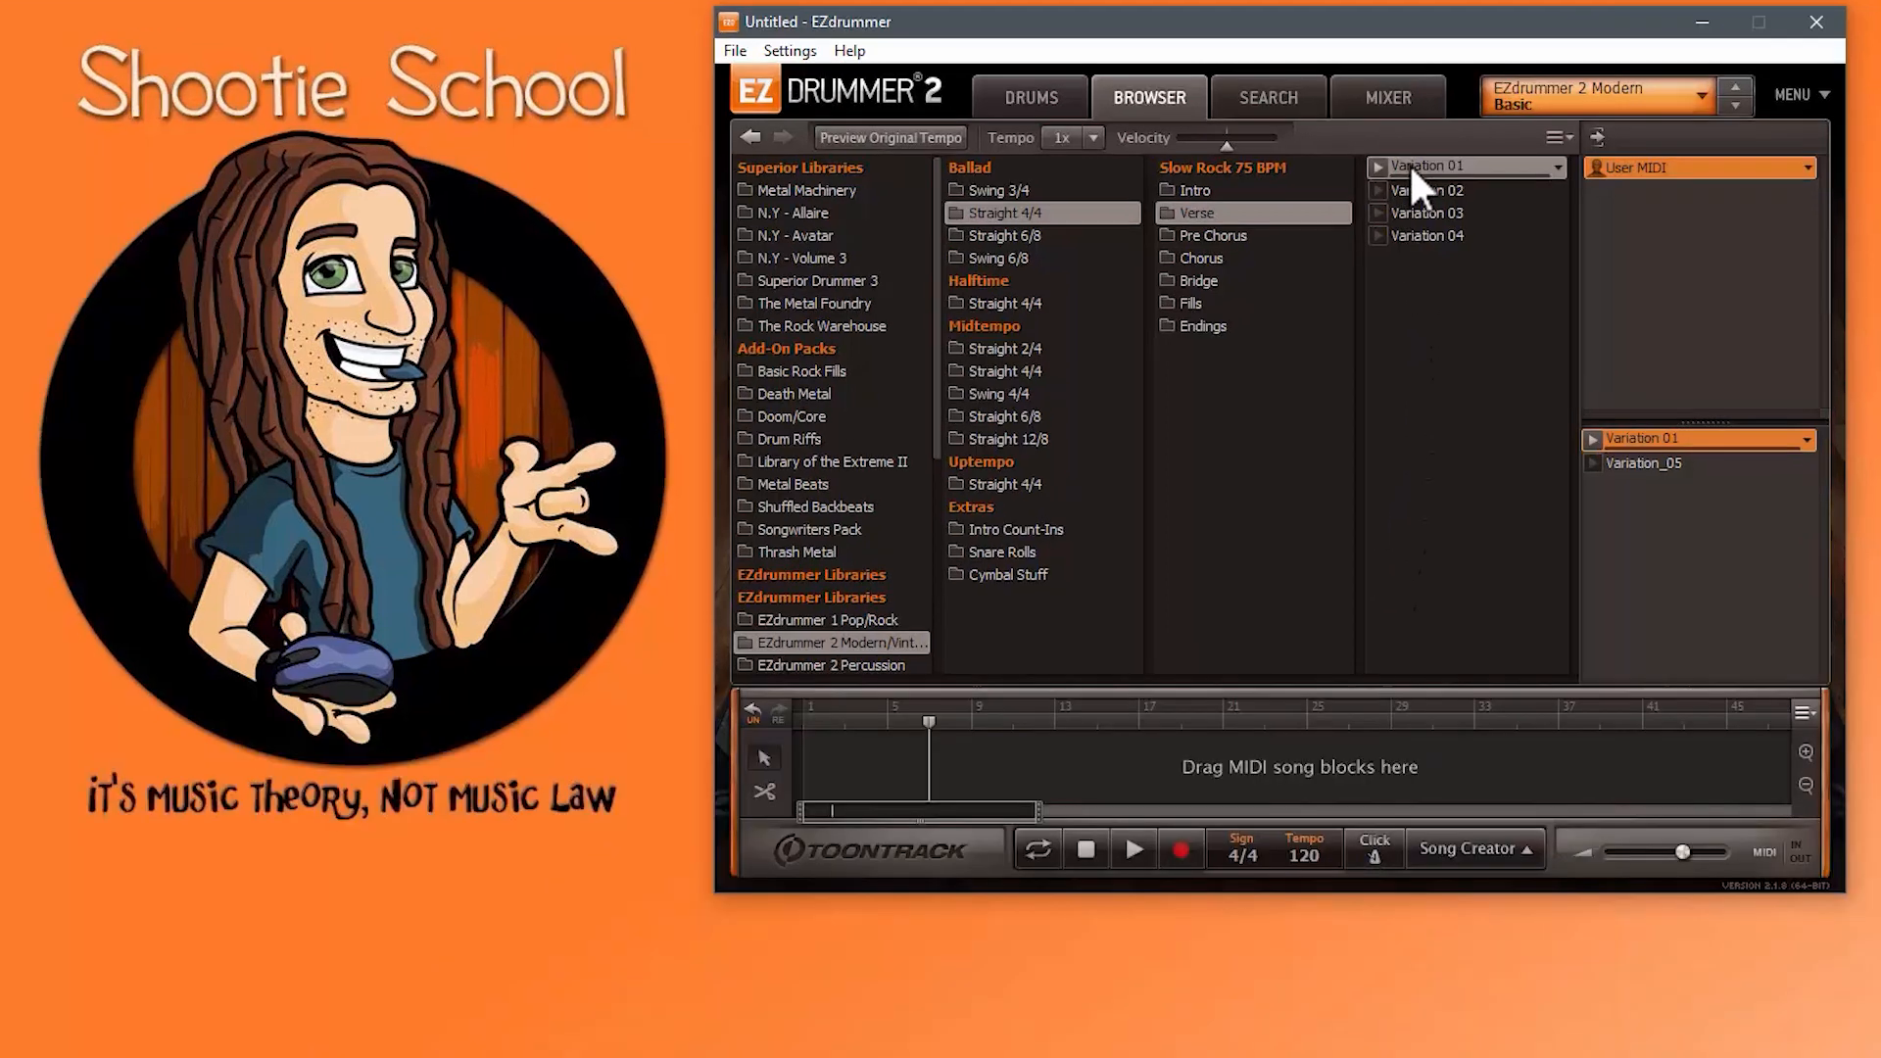
{"action": "left_click_drag", "start_coordinate": [1413, 167], "coordinate": [1329, 492]}
{"action": "left_click_drag", "start_coordinate": [1233, 757], "coordinate": [1413, 214]}
Step: Search with Tags for grooves similar to Variation 01 and look through the matching grooves
{"action": "right_click", "coordinate": [1411, 165]}
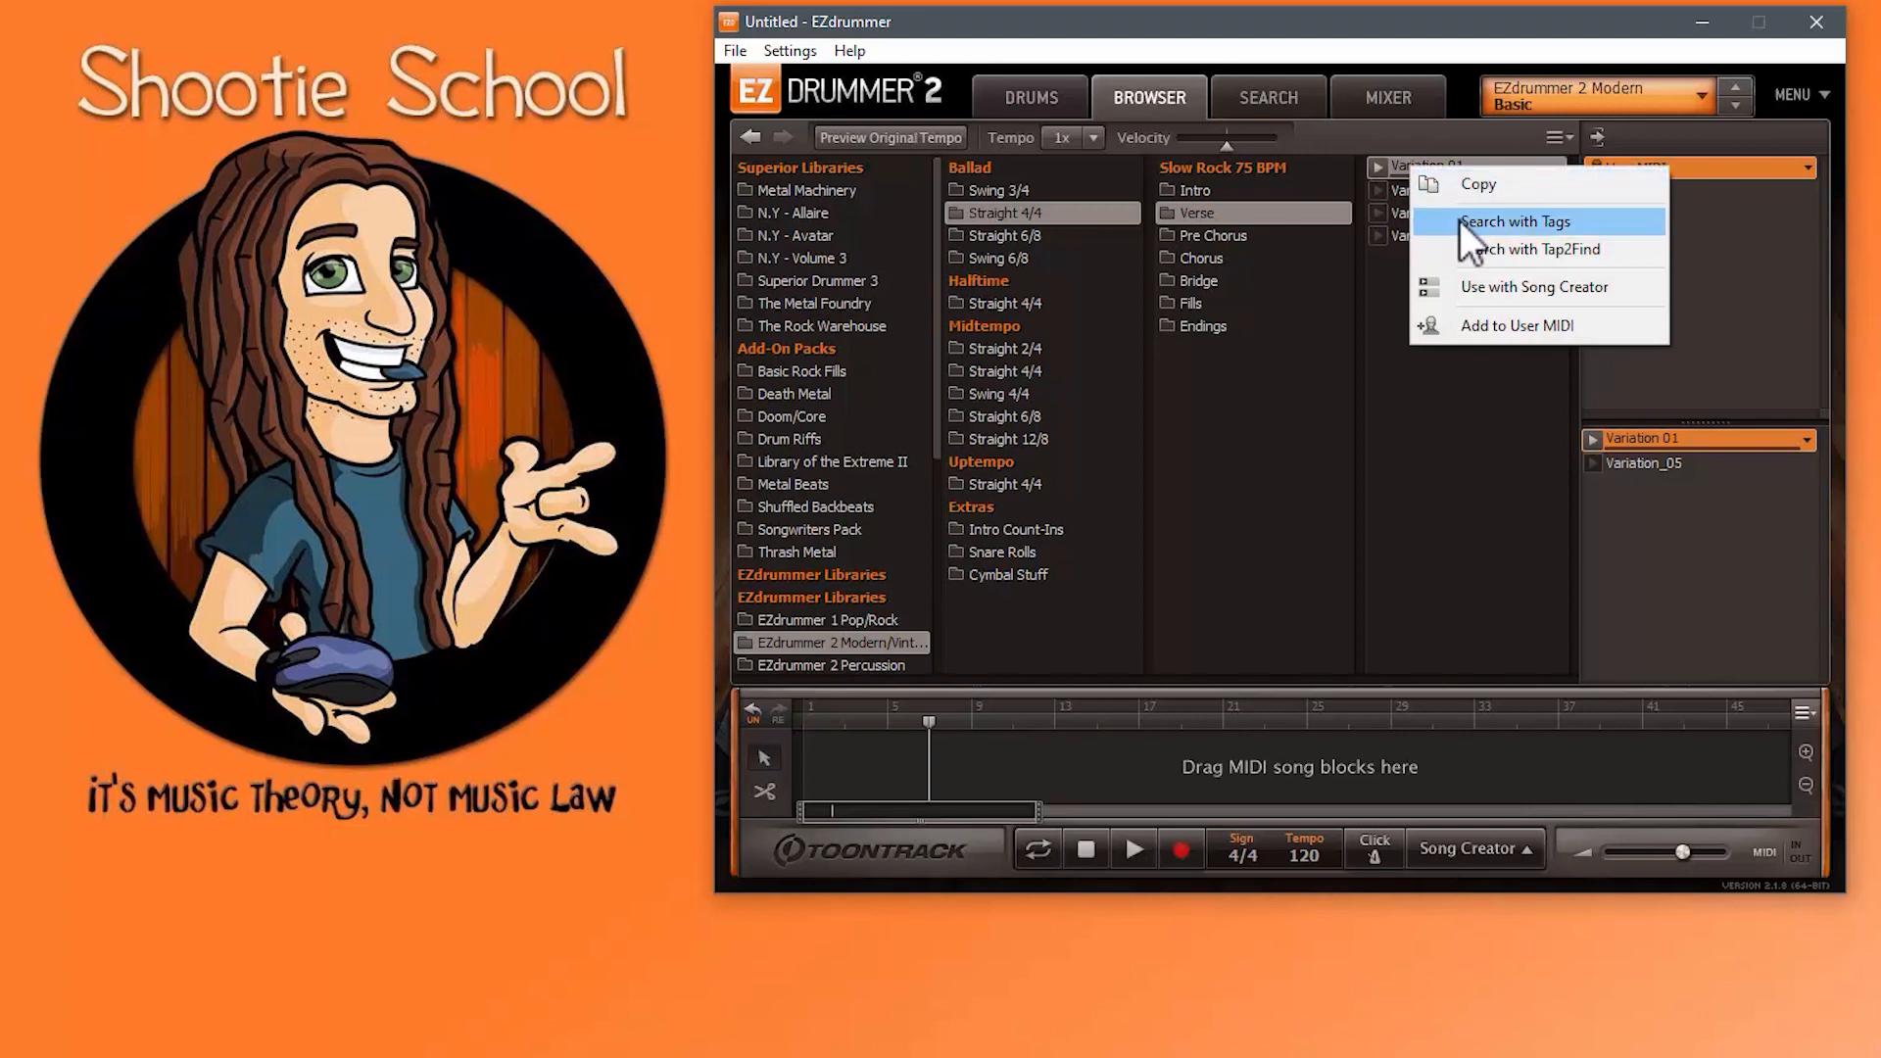
{"action": "left_click", "coordinate": [1511, 219]}
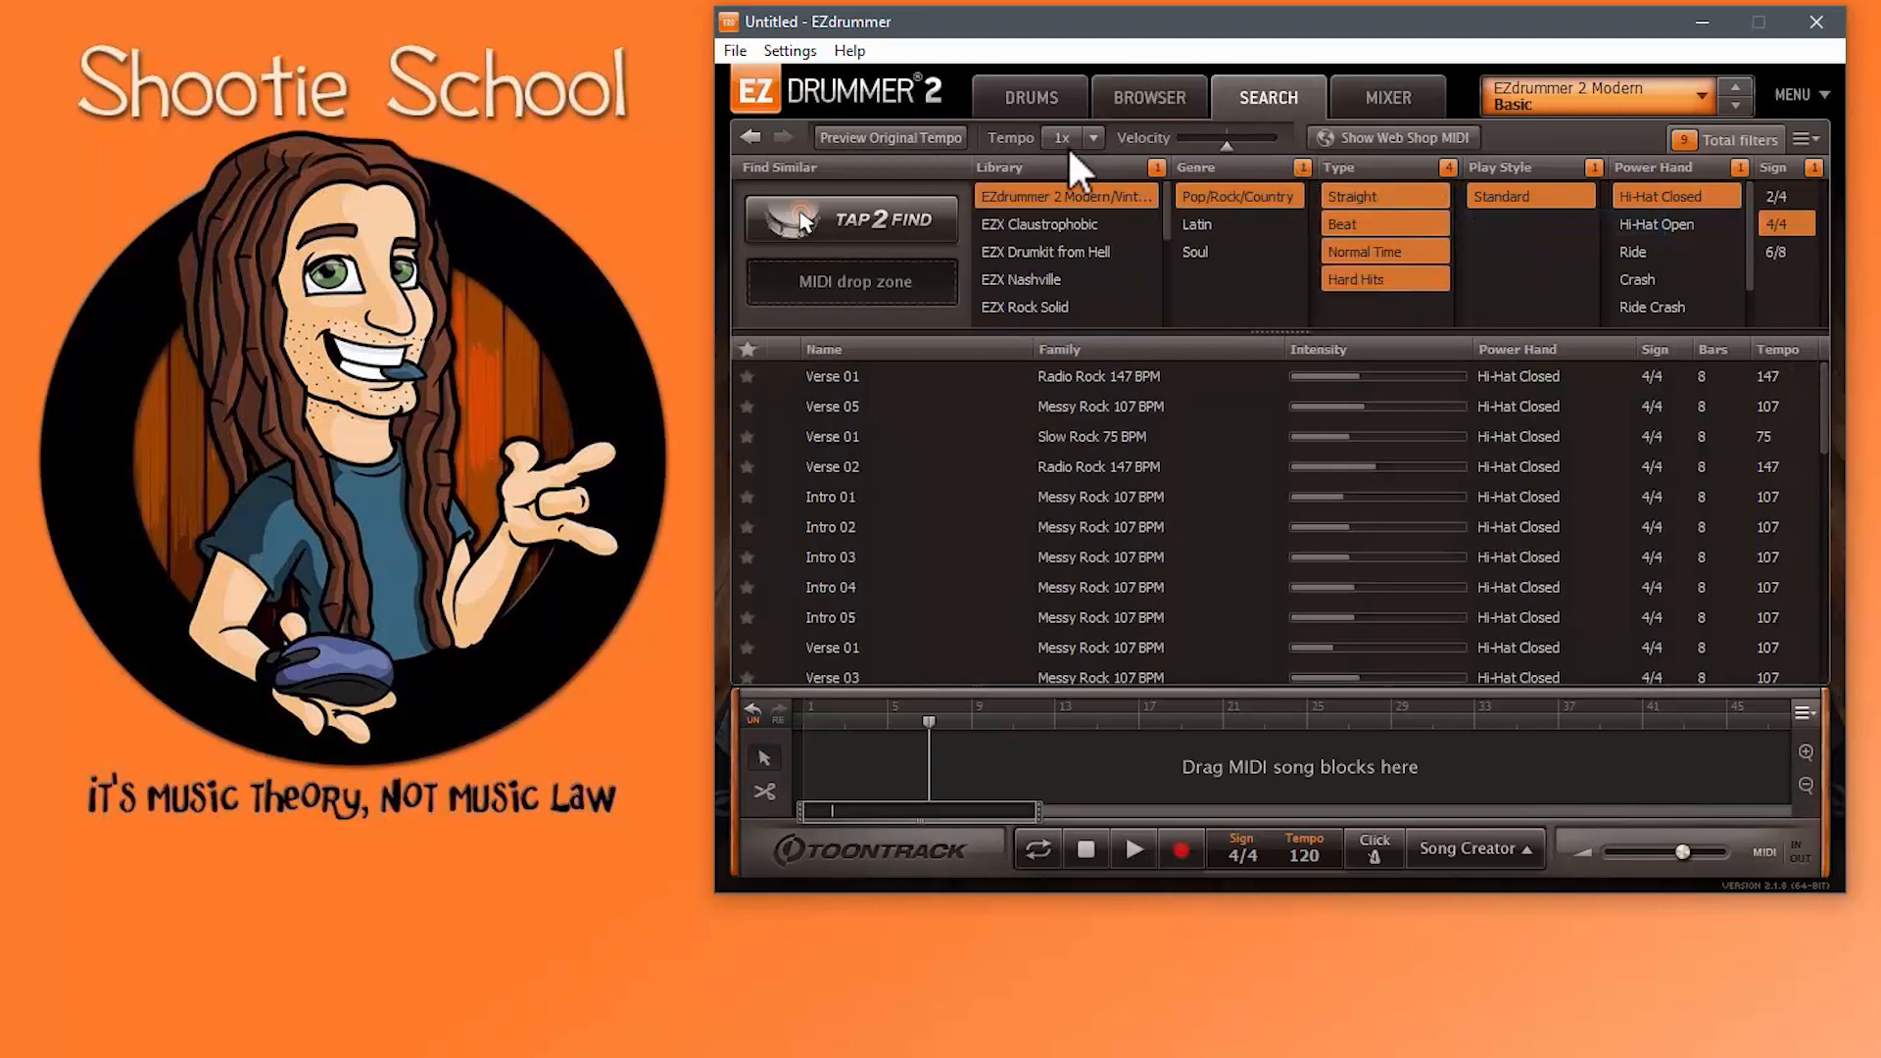
{"action": "scroll", "coordinate": [1140, 502], "scroll_direction": "down", "scroll_amount": 5}
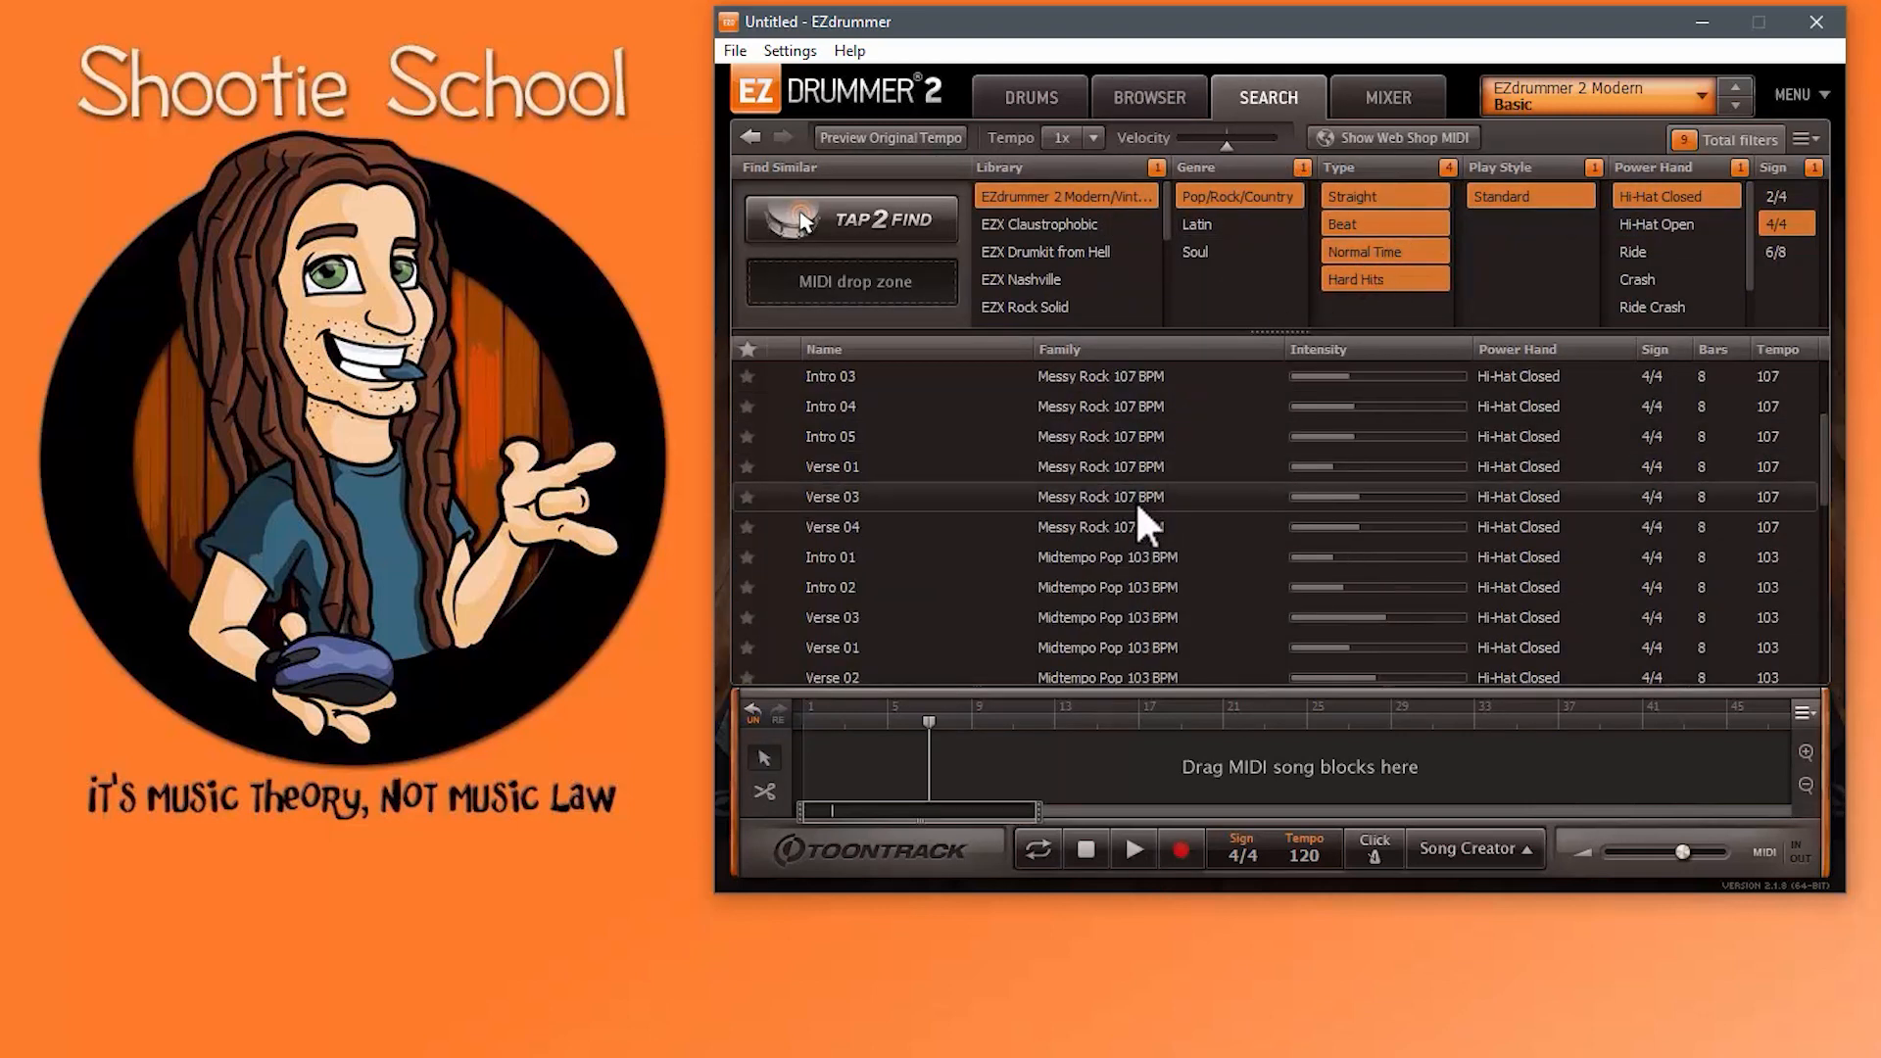
Step: Search with Tap2Find for grooves similar to the browser's Variation 01, view its pattern in the Tap2Find window, and cancel out of it
{"action": "left_click", "coordinate": [1142, 102]}
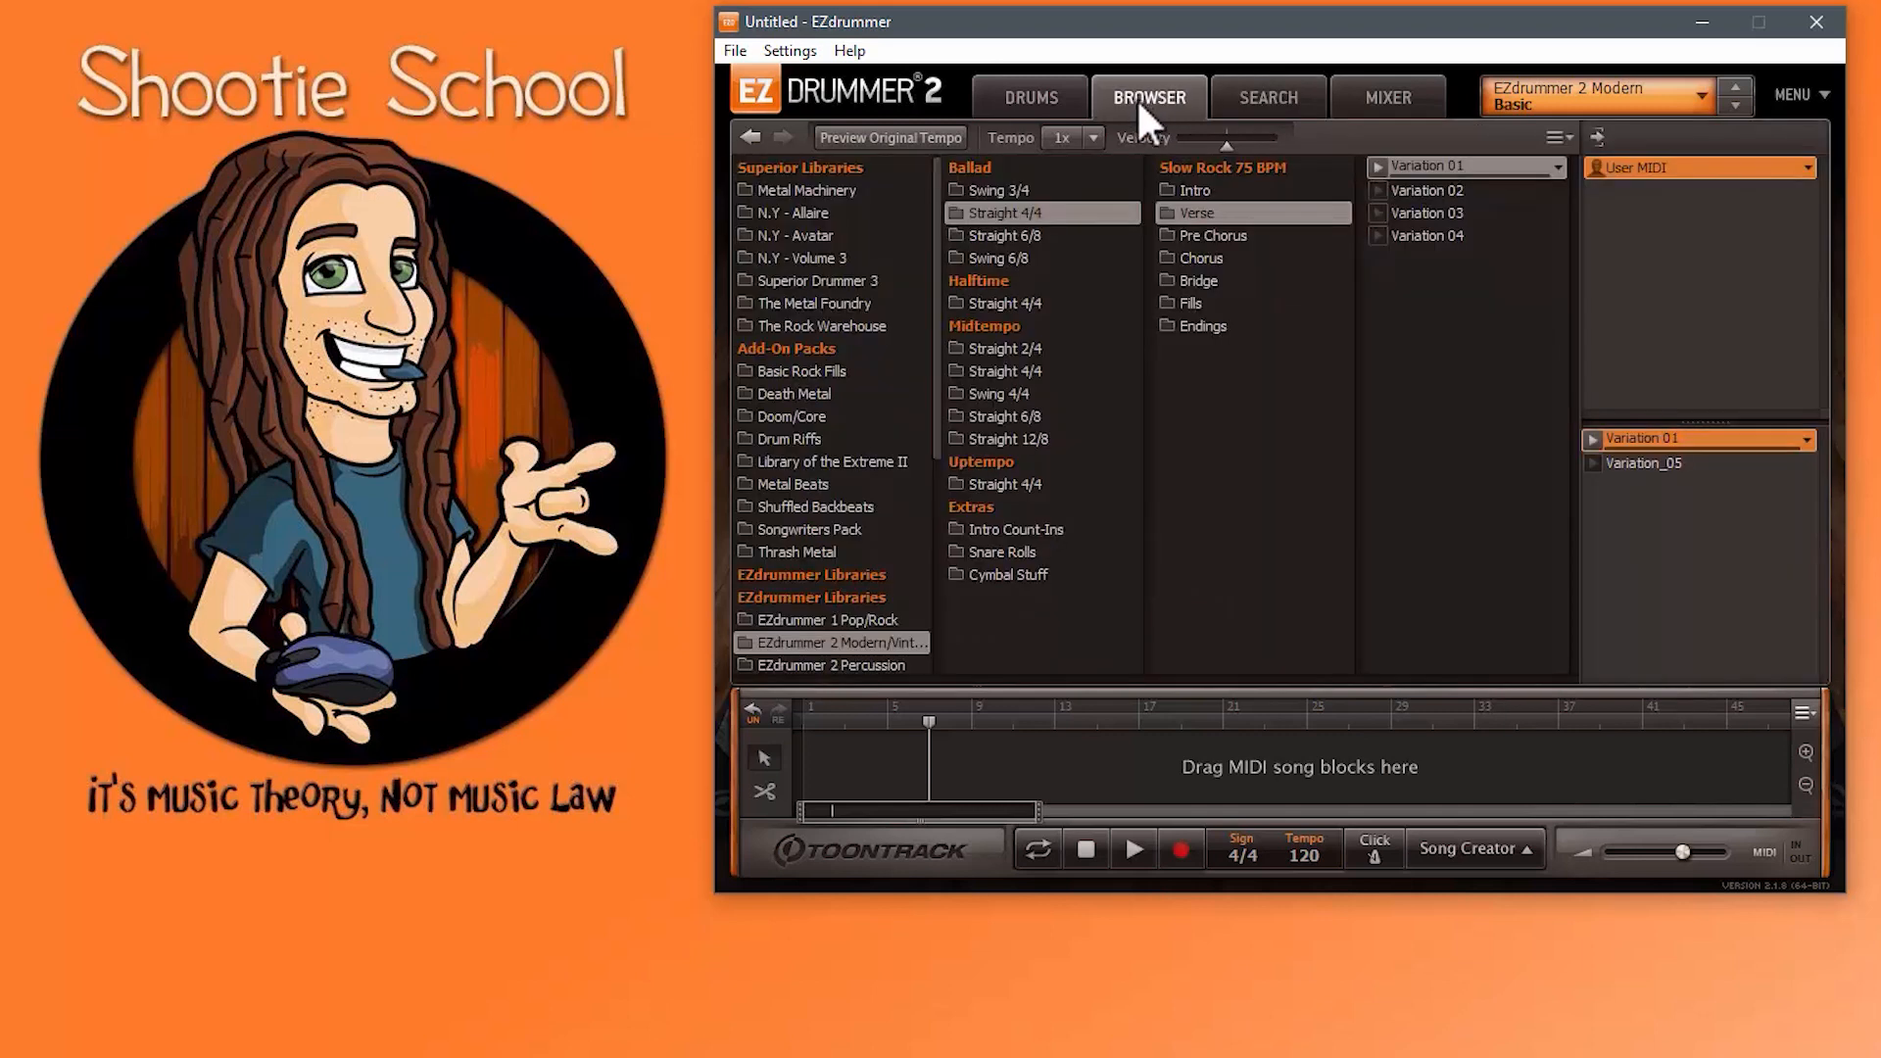
{"action": "right_click", "coordinate": [1432, 166]}
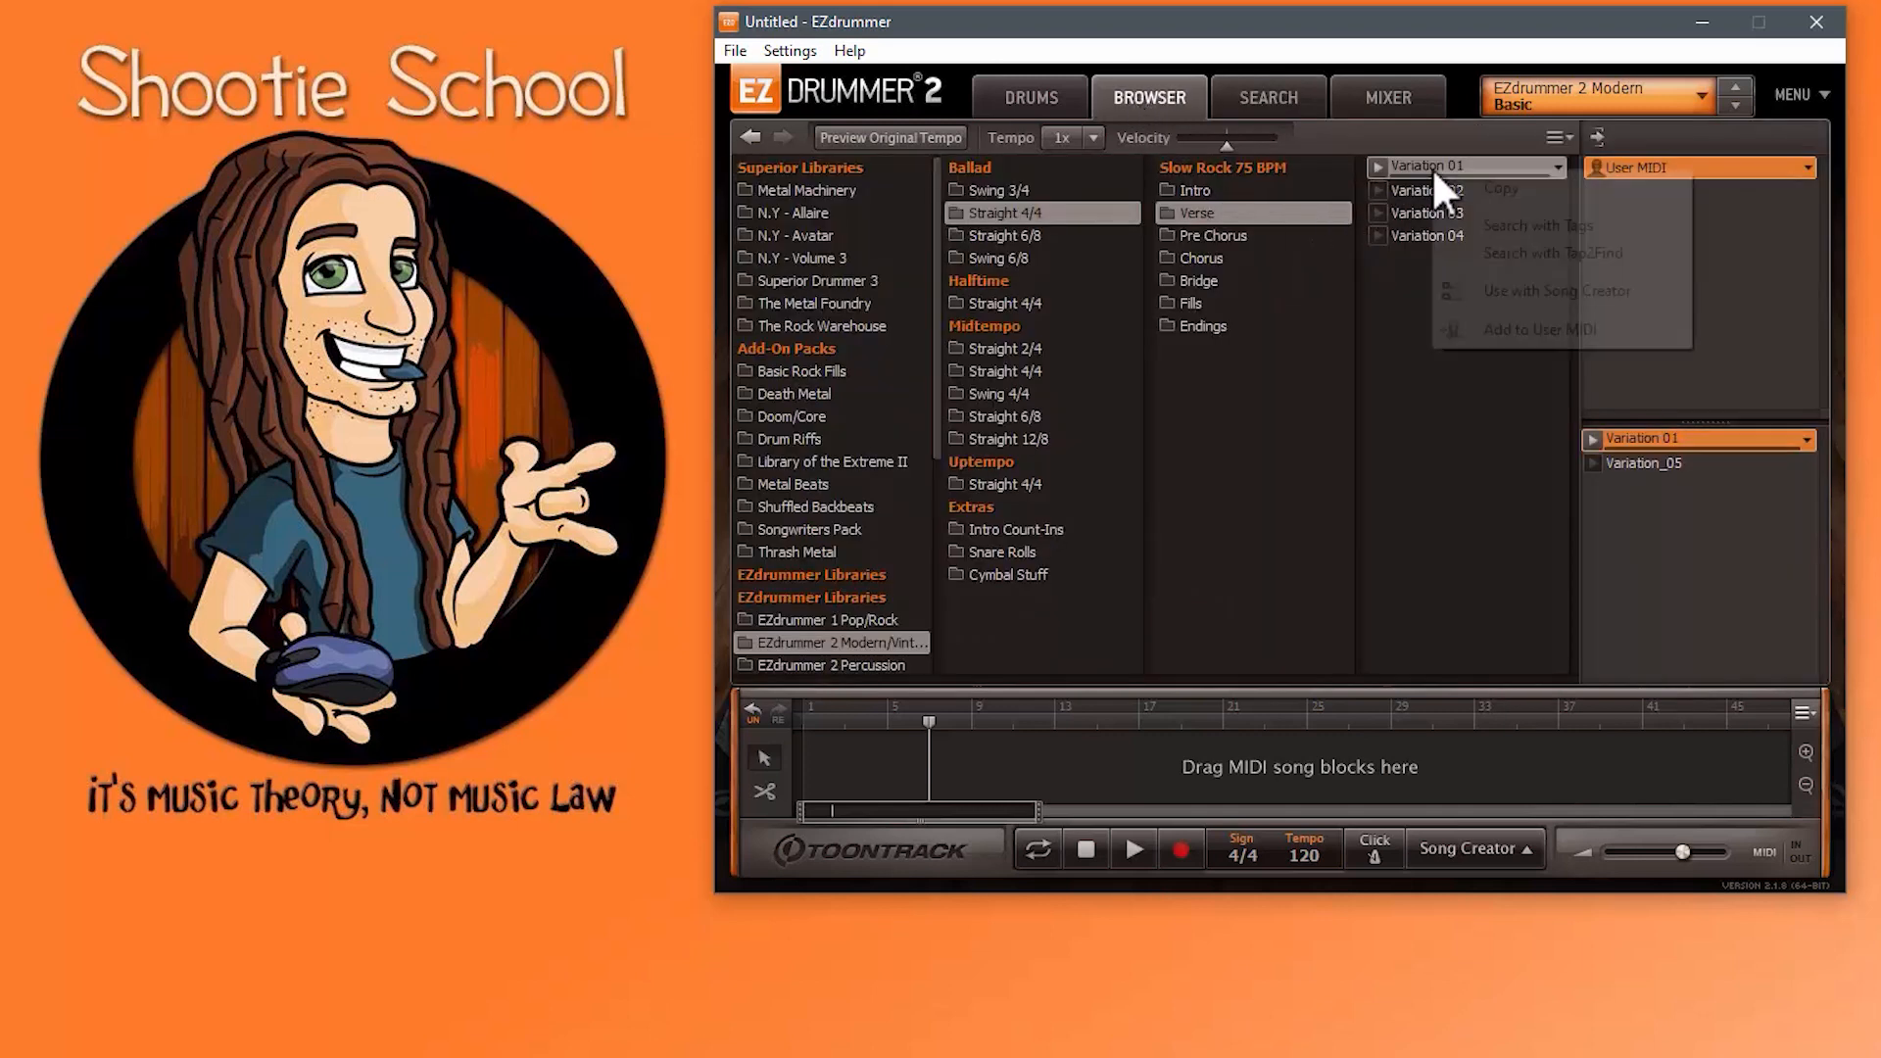
{"action": "left_click", "coordinate": [1509, 251]}
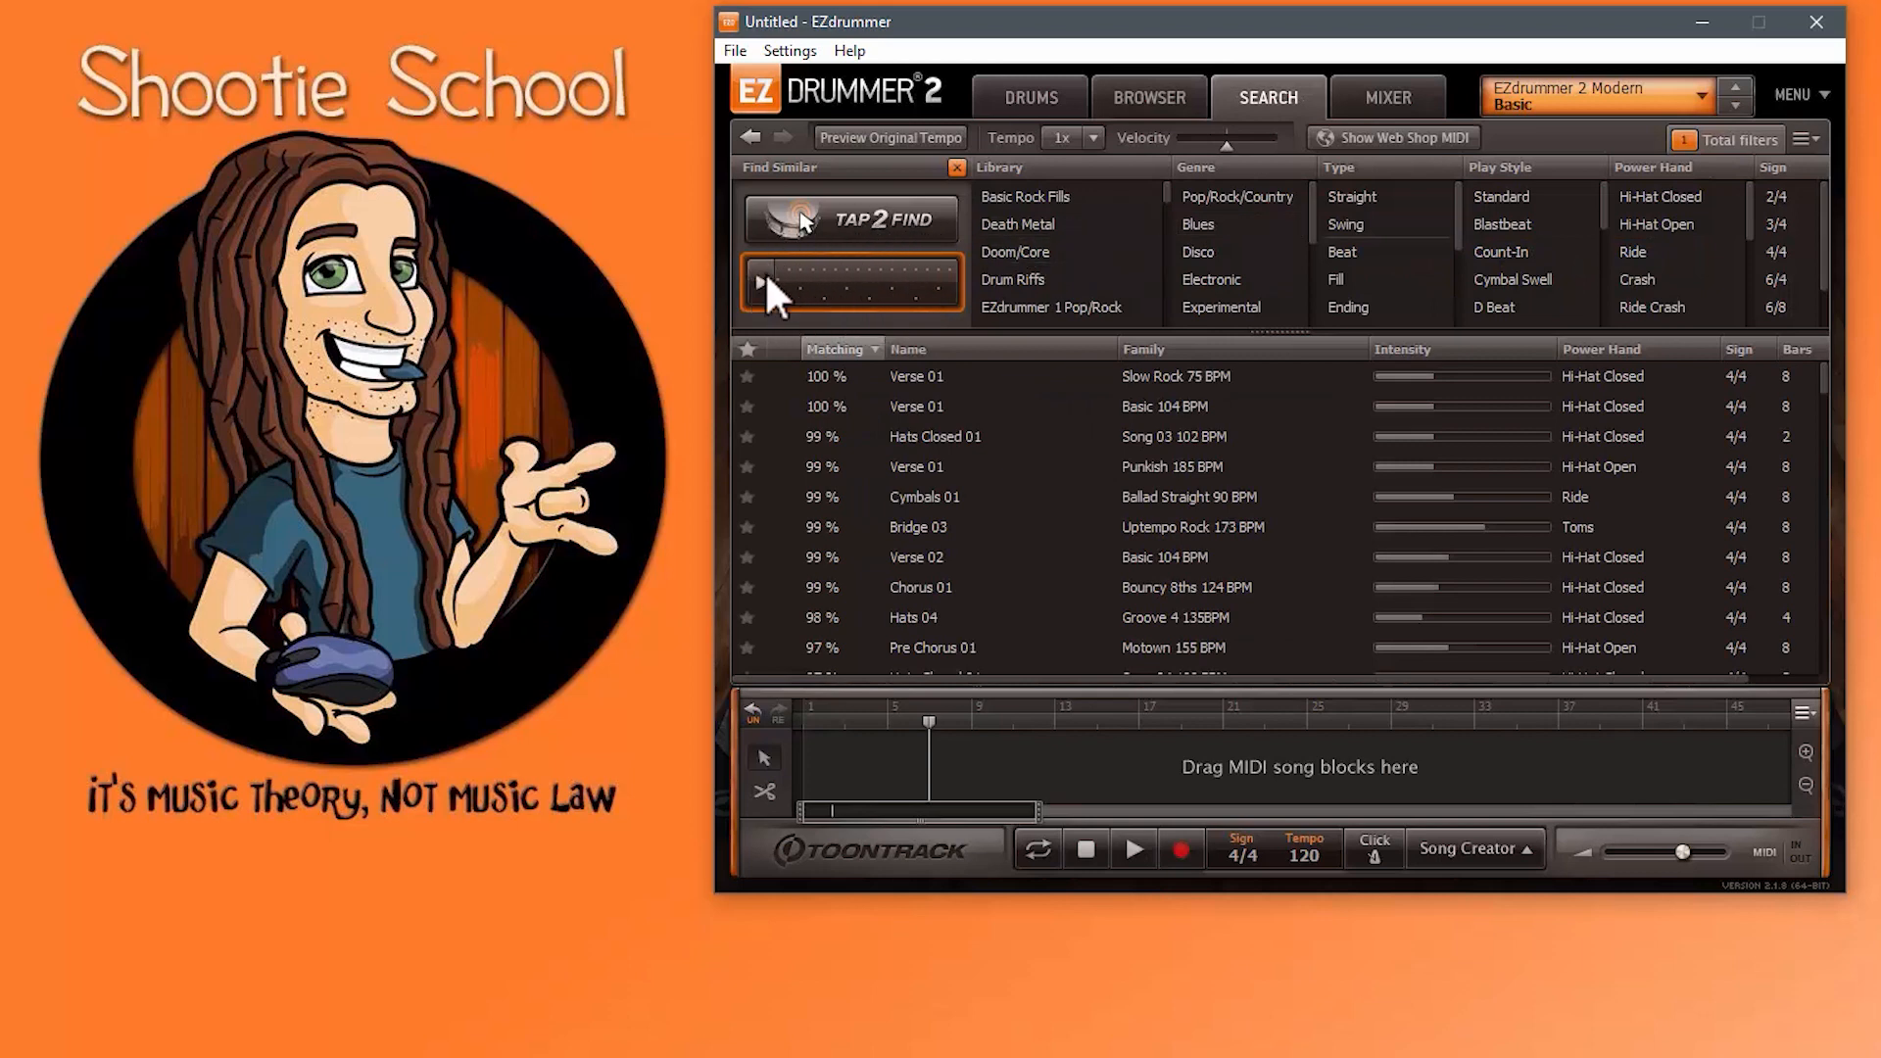
{"action": "left_click", "coordinate": [819, 218]}
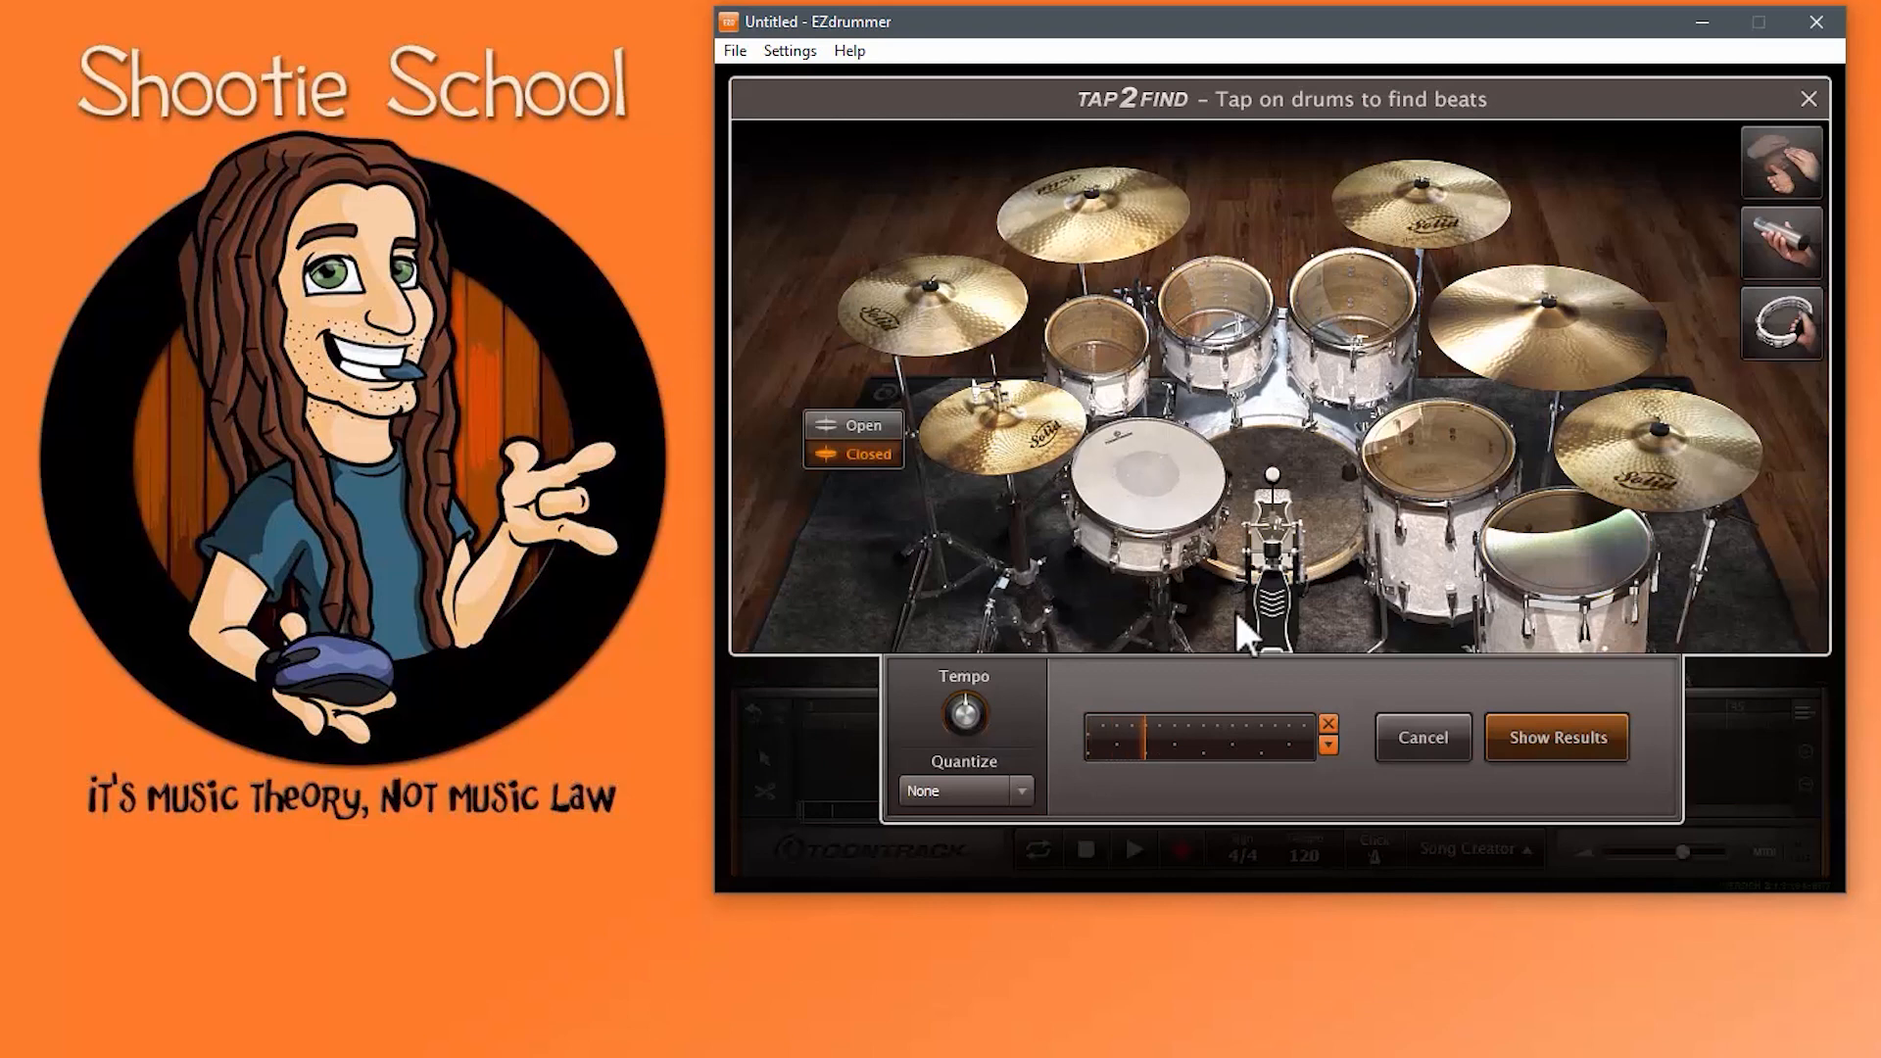
{"action": "left_click", "coordinate": [1412, 743]}
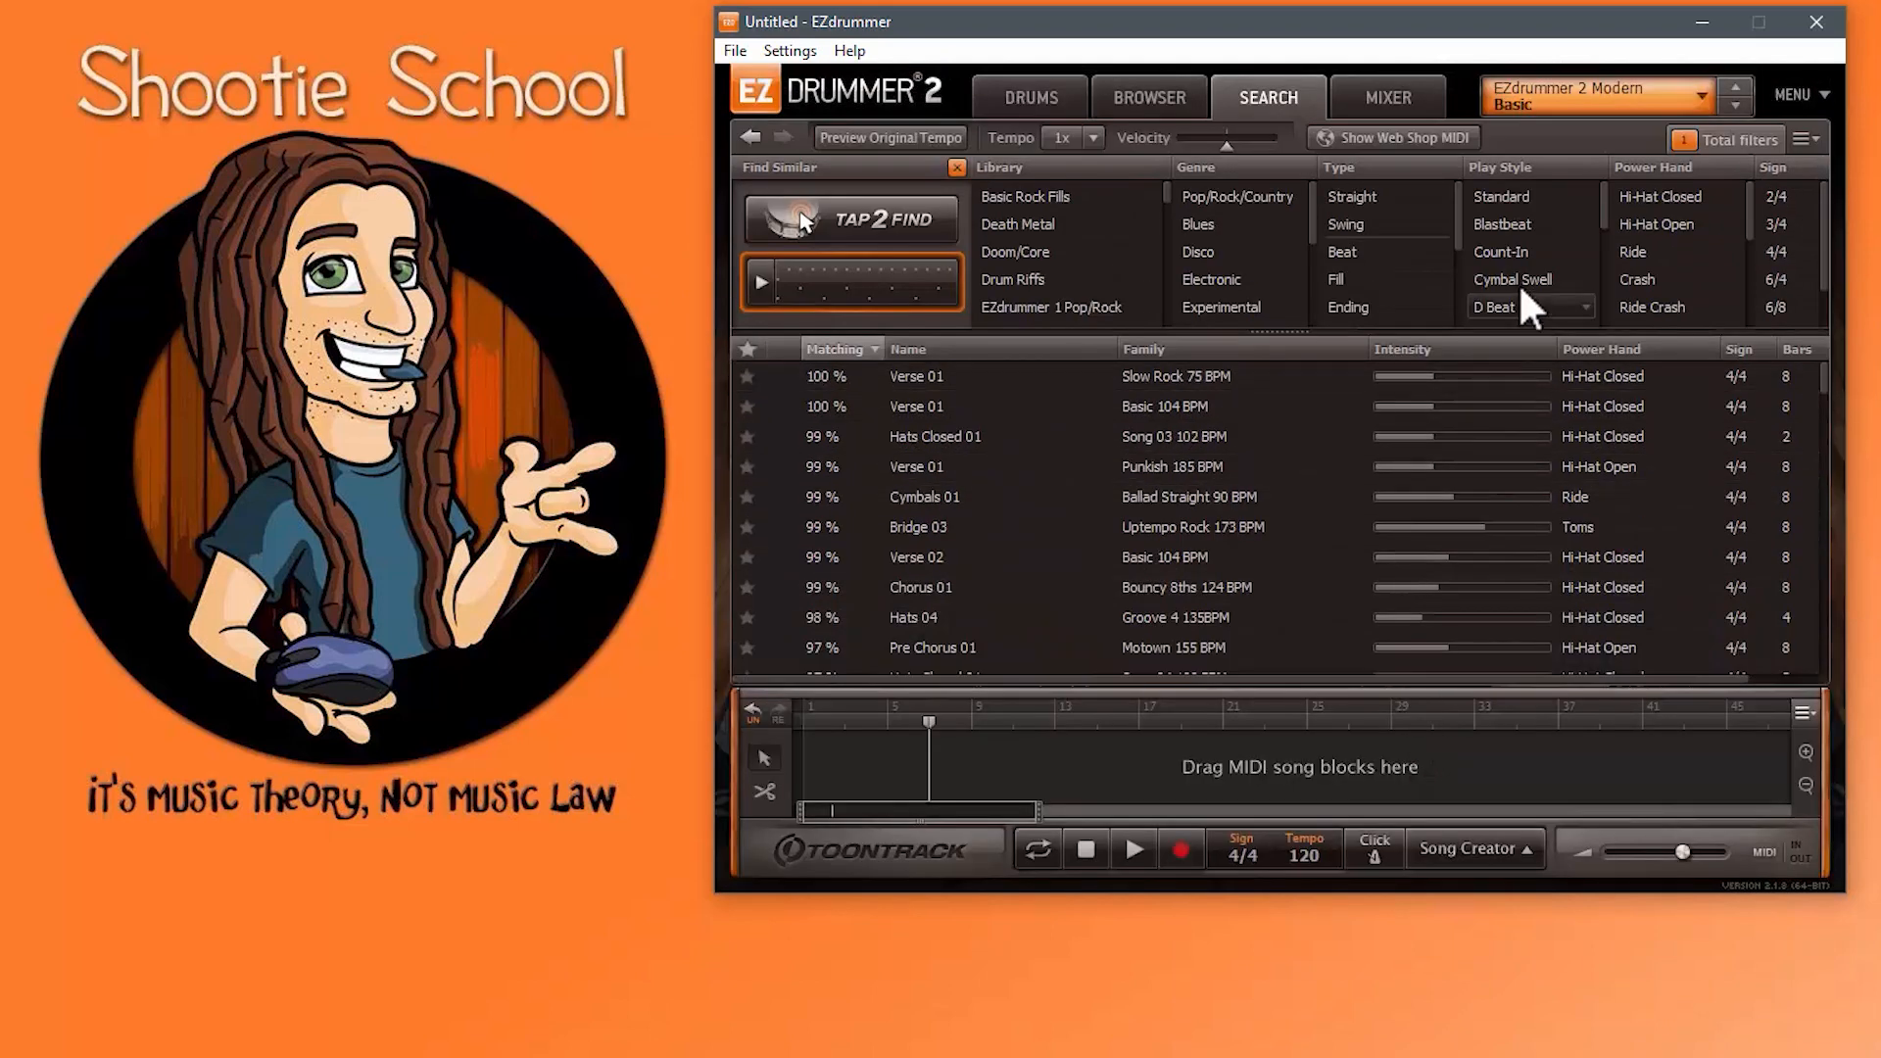
Step: Use the browser's Variation 01 with Song Creator, clear it as the source groove, and close Song Creator
{"action": "left_click", "coordinate": [1149, 97]}
{"action": "right_click", "coordinate": [1405, 171]}
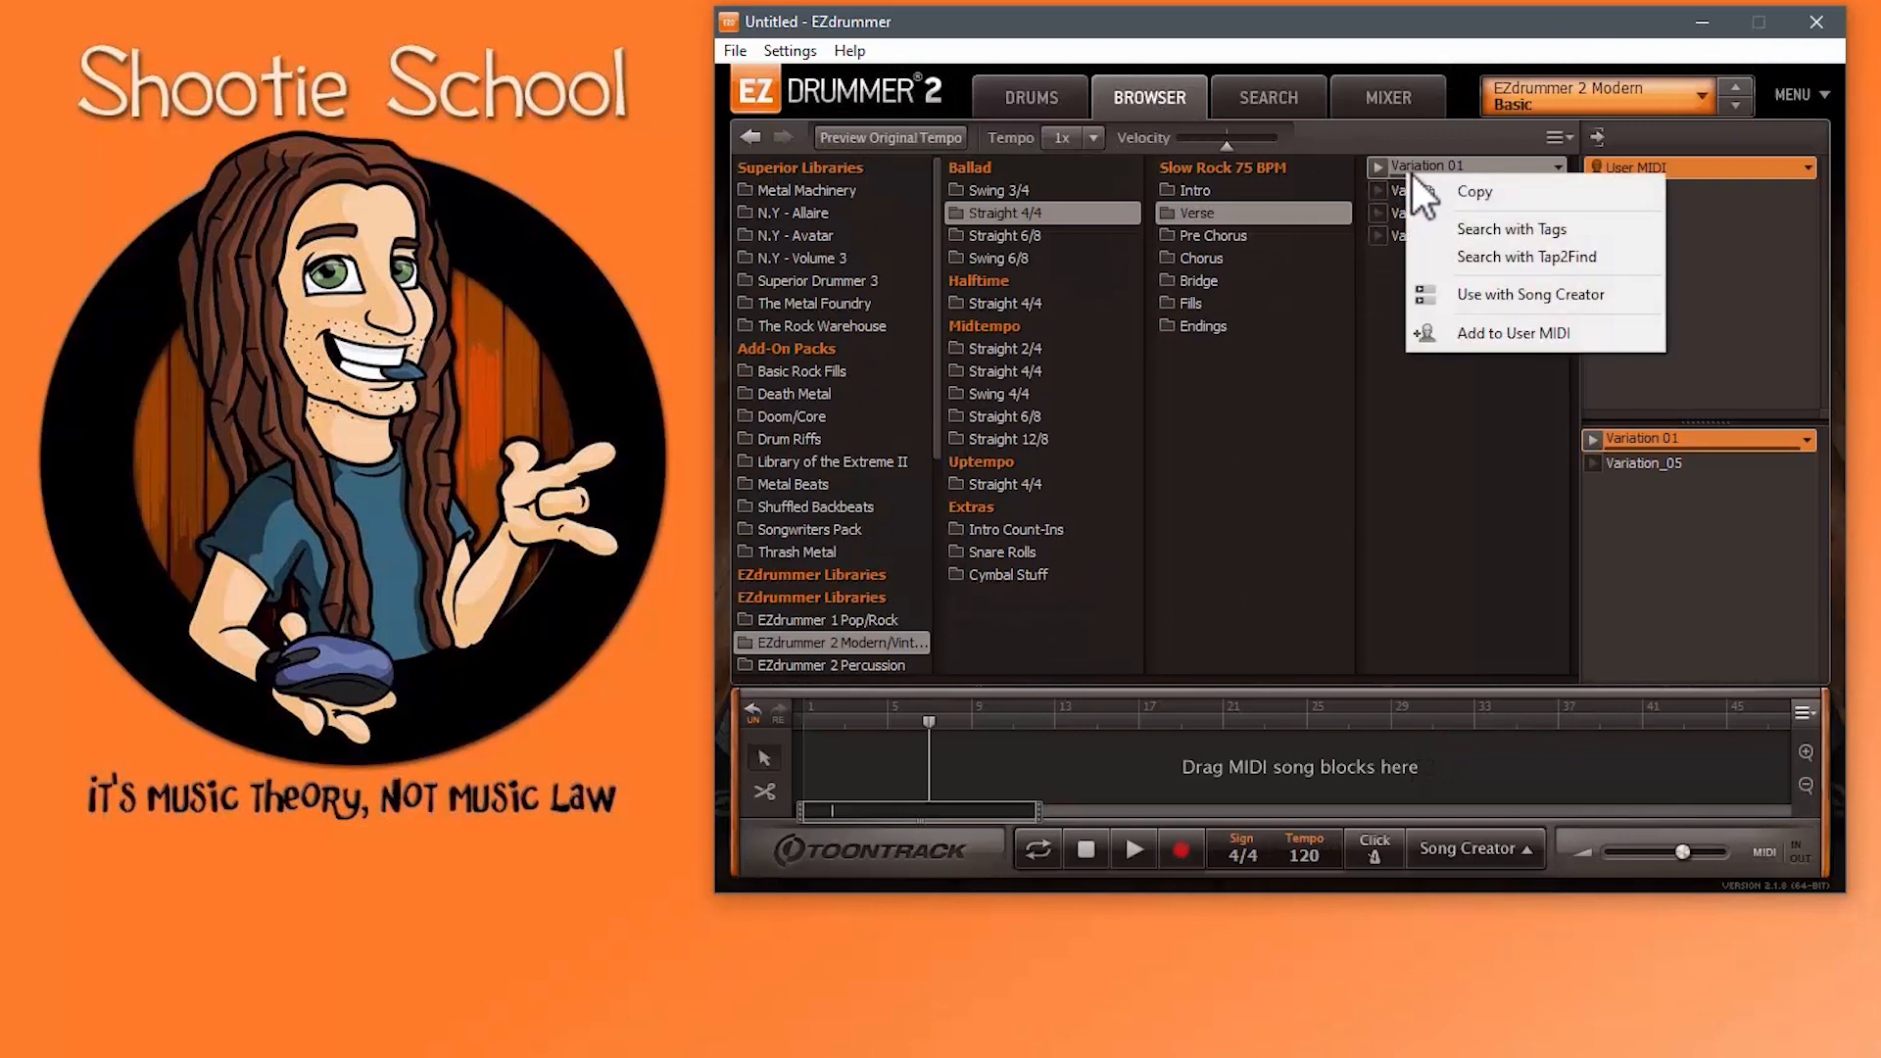
{"action": "left_click", "coordinate": [1495, 295]}
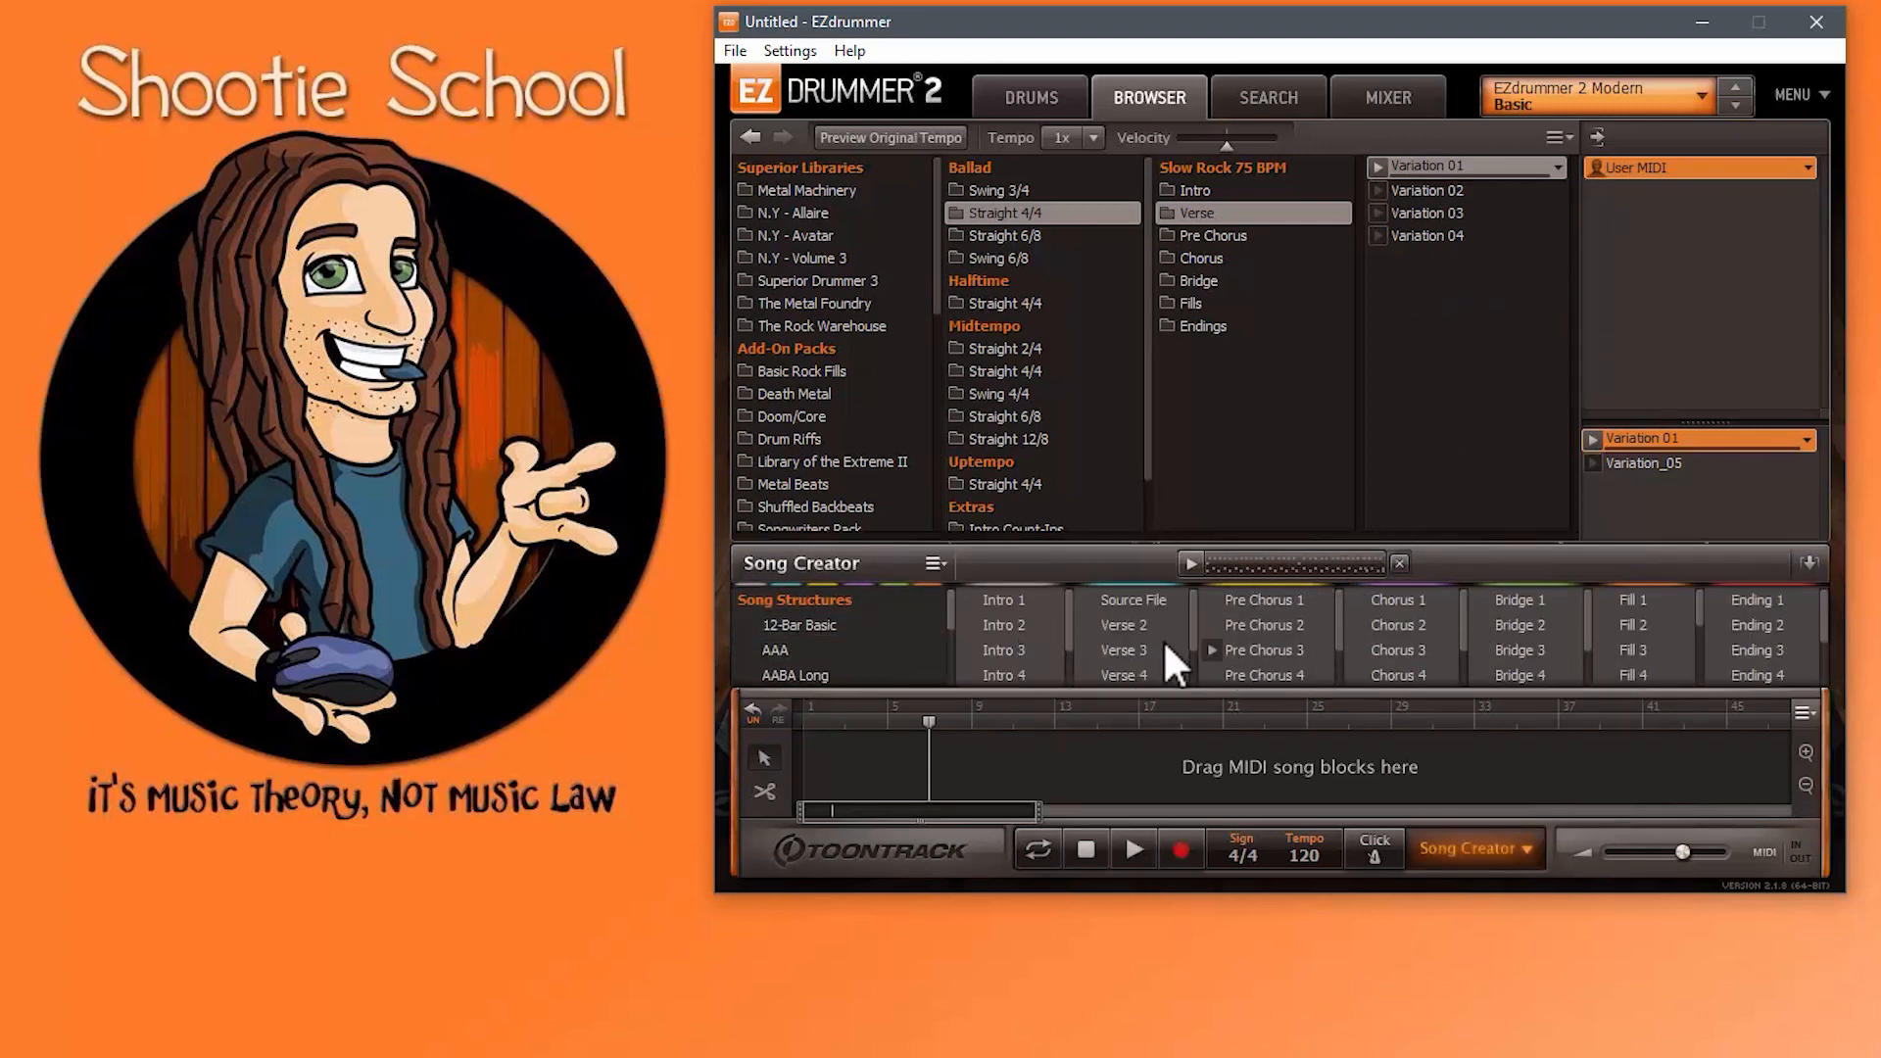
{"action": "left_click", "coordinate": [1399, 563]}
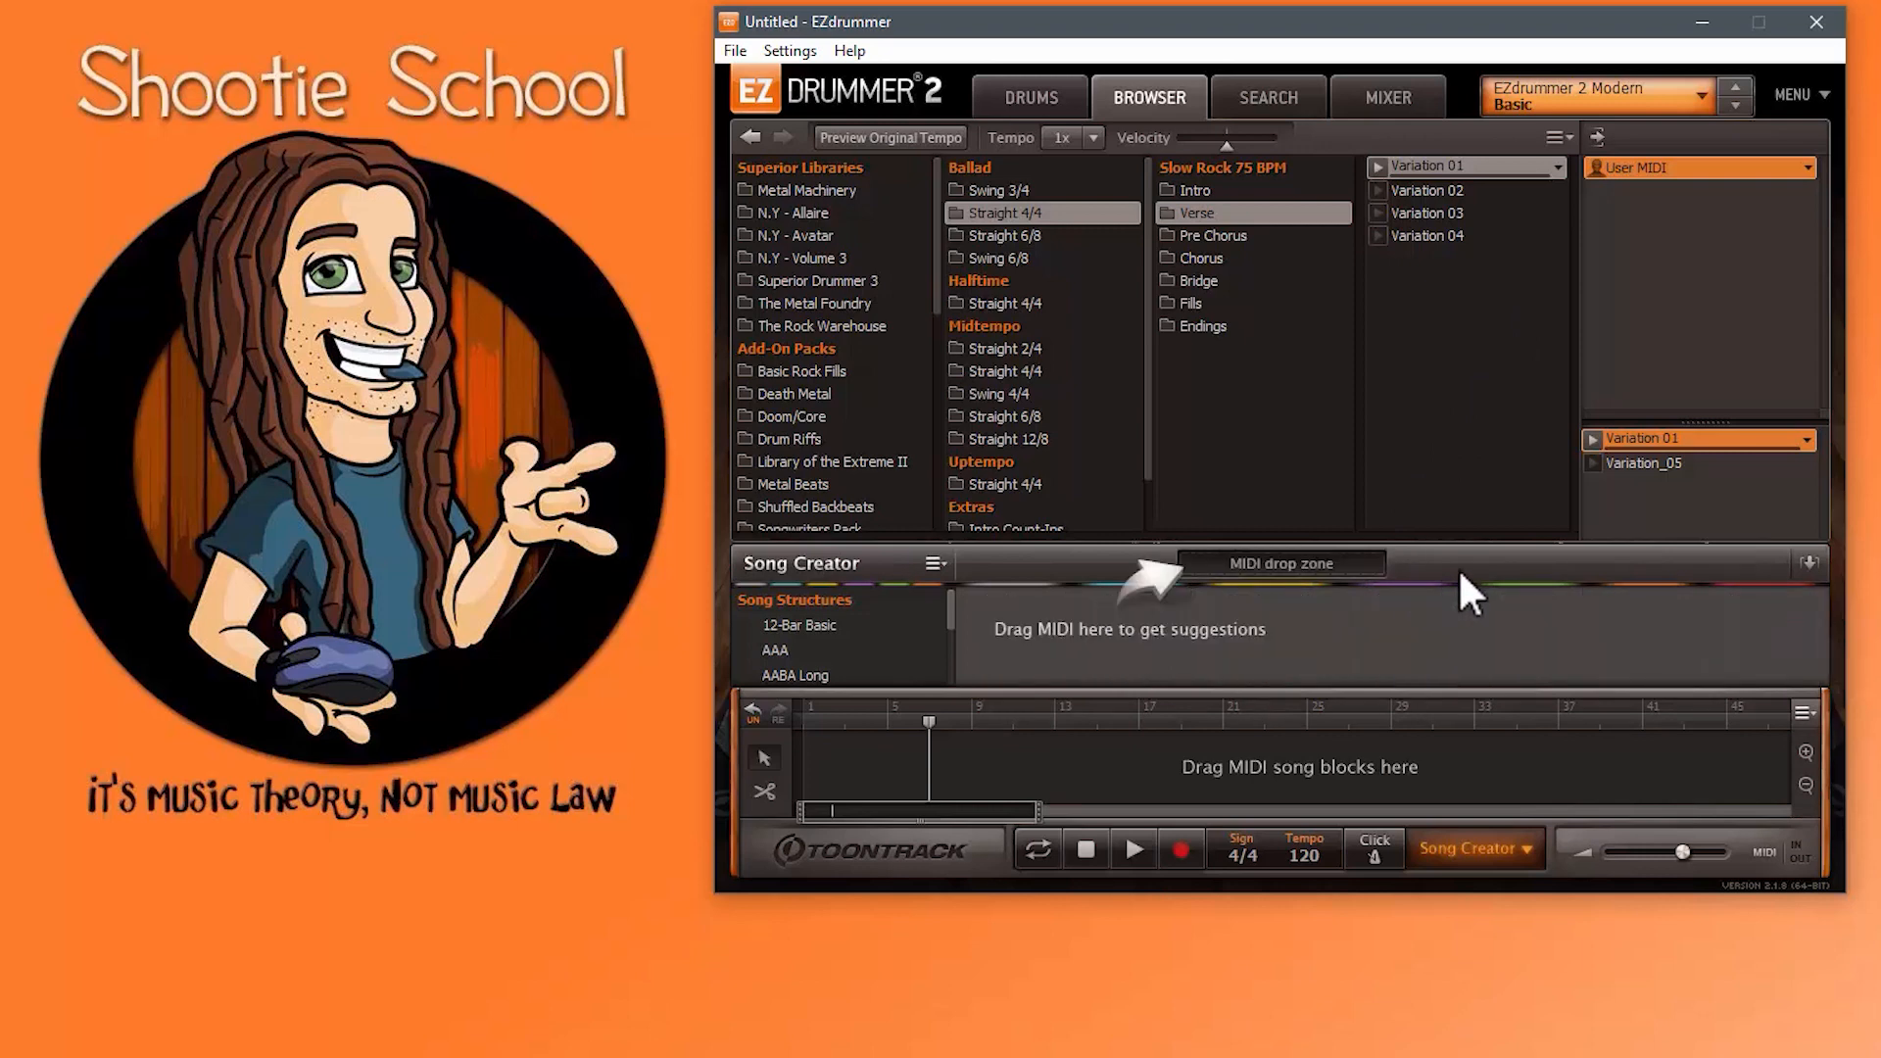
{"action": "left_click", "coordinate": [1808, 563]}
Step: Add the browser's Variation 01 to User MIDI and remove both Variation 01 and Variation_05 from the User MIDI list
{"action": "right_click", "coordinate": [1444, 167]}
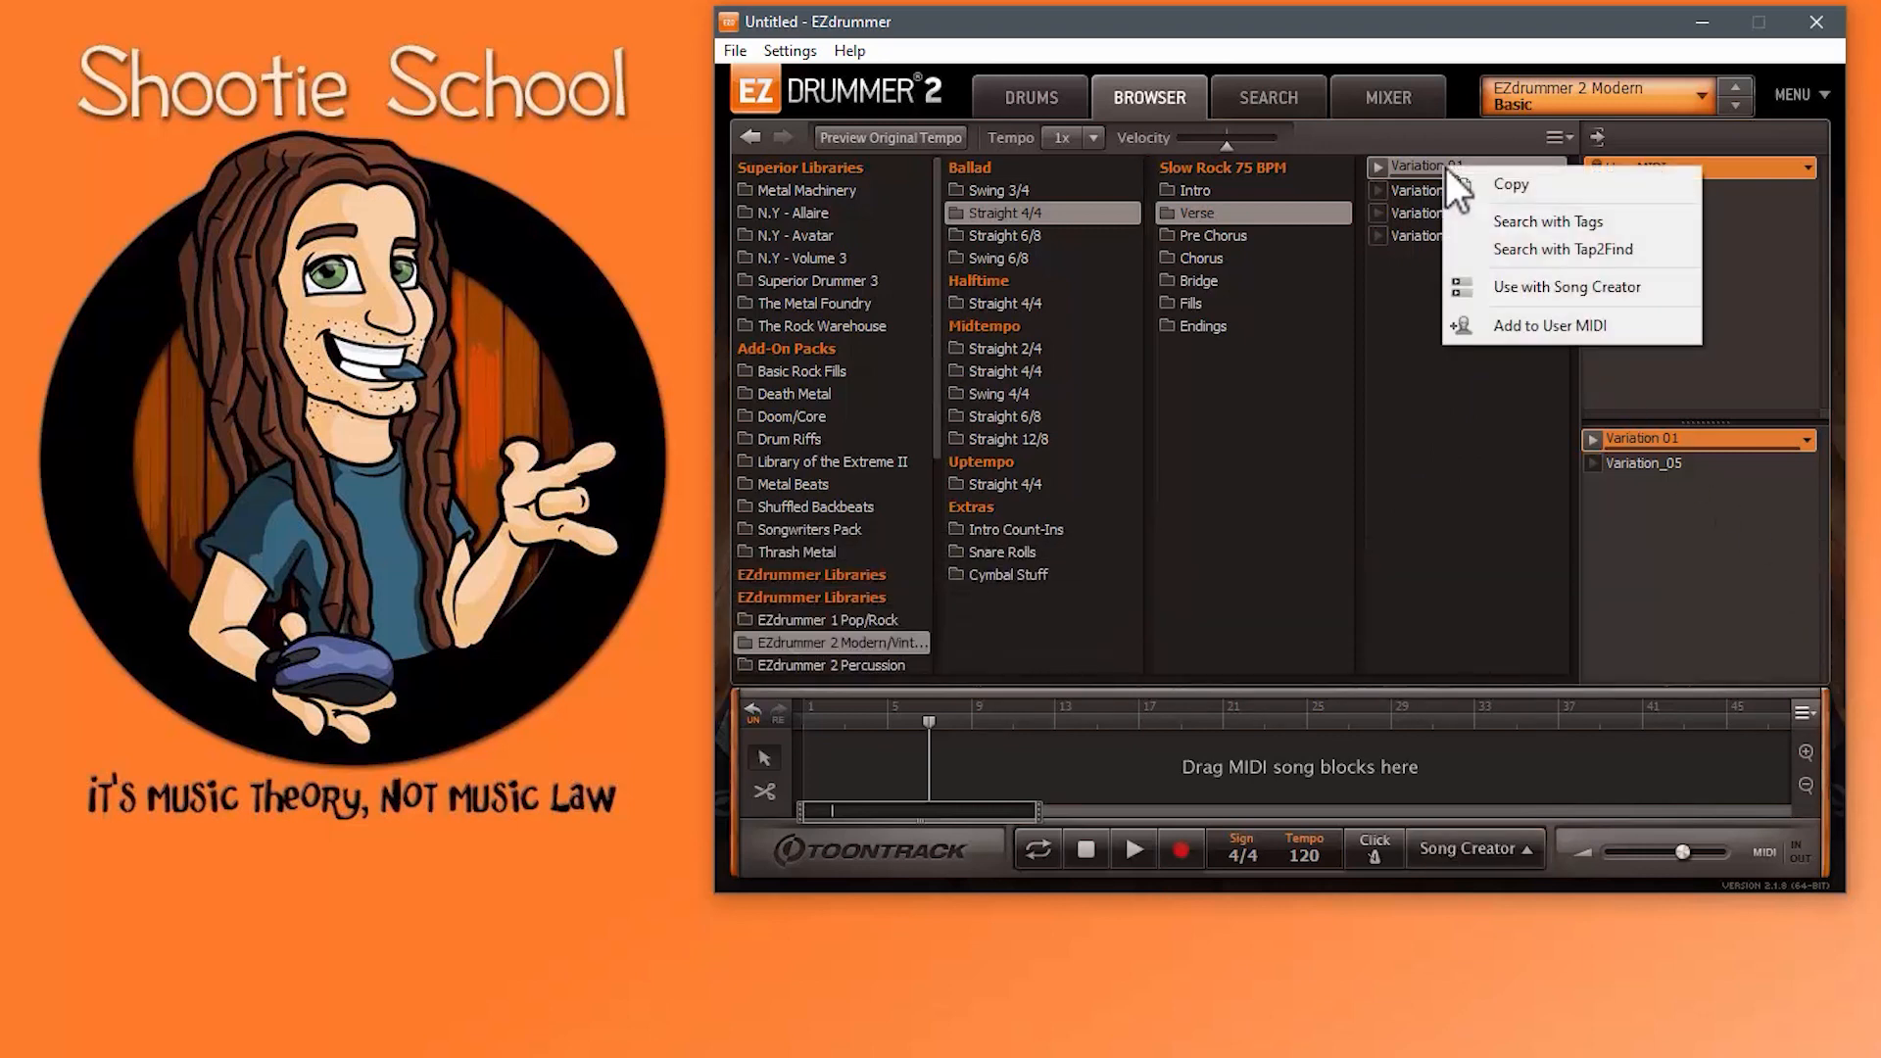
{"action": "left_click", "coordinate": [1498, 326]}
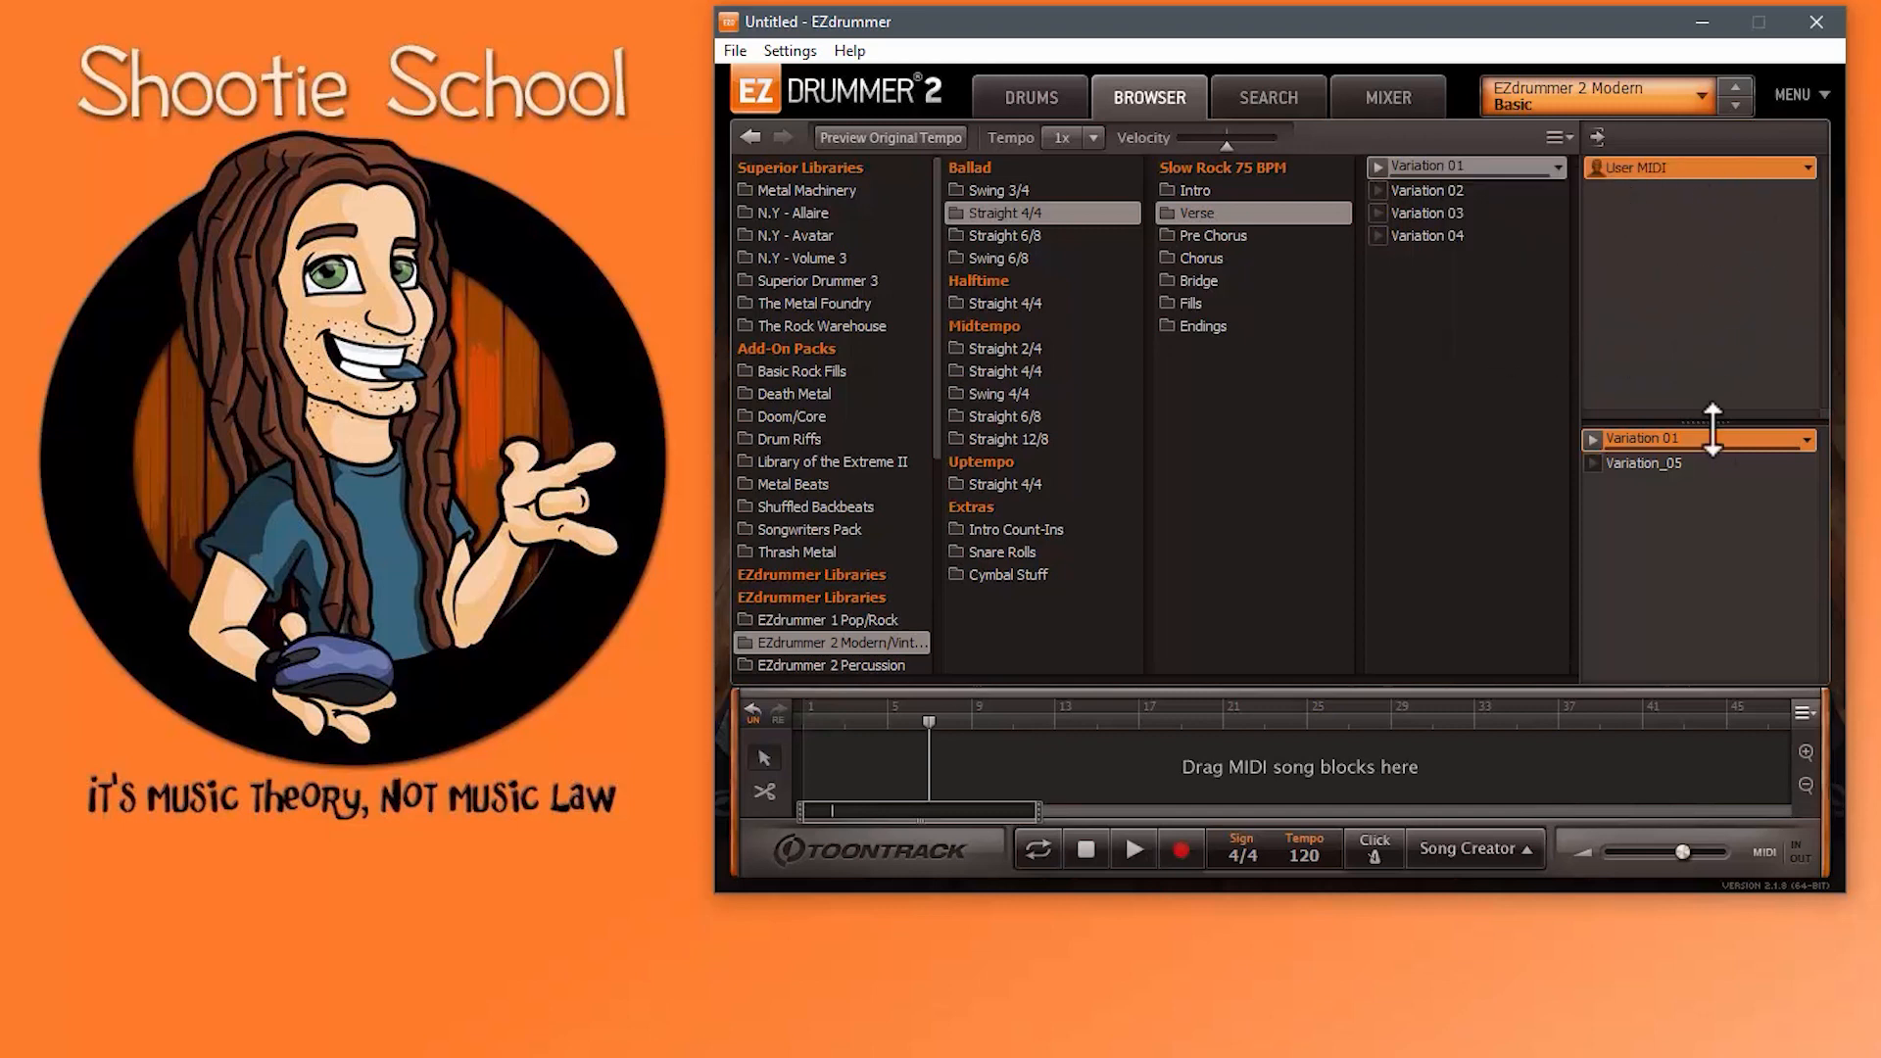
{"action": "right_click", "coordinate": [1650, 459]}
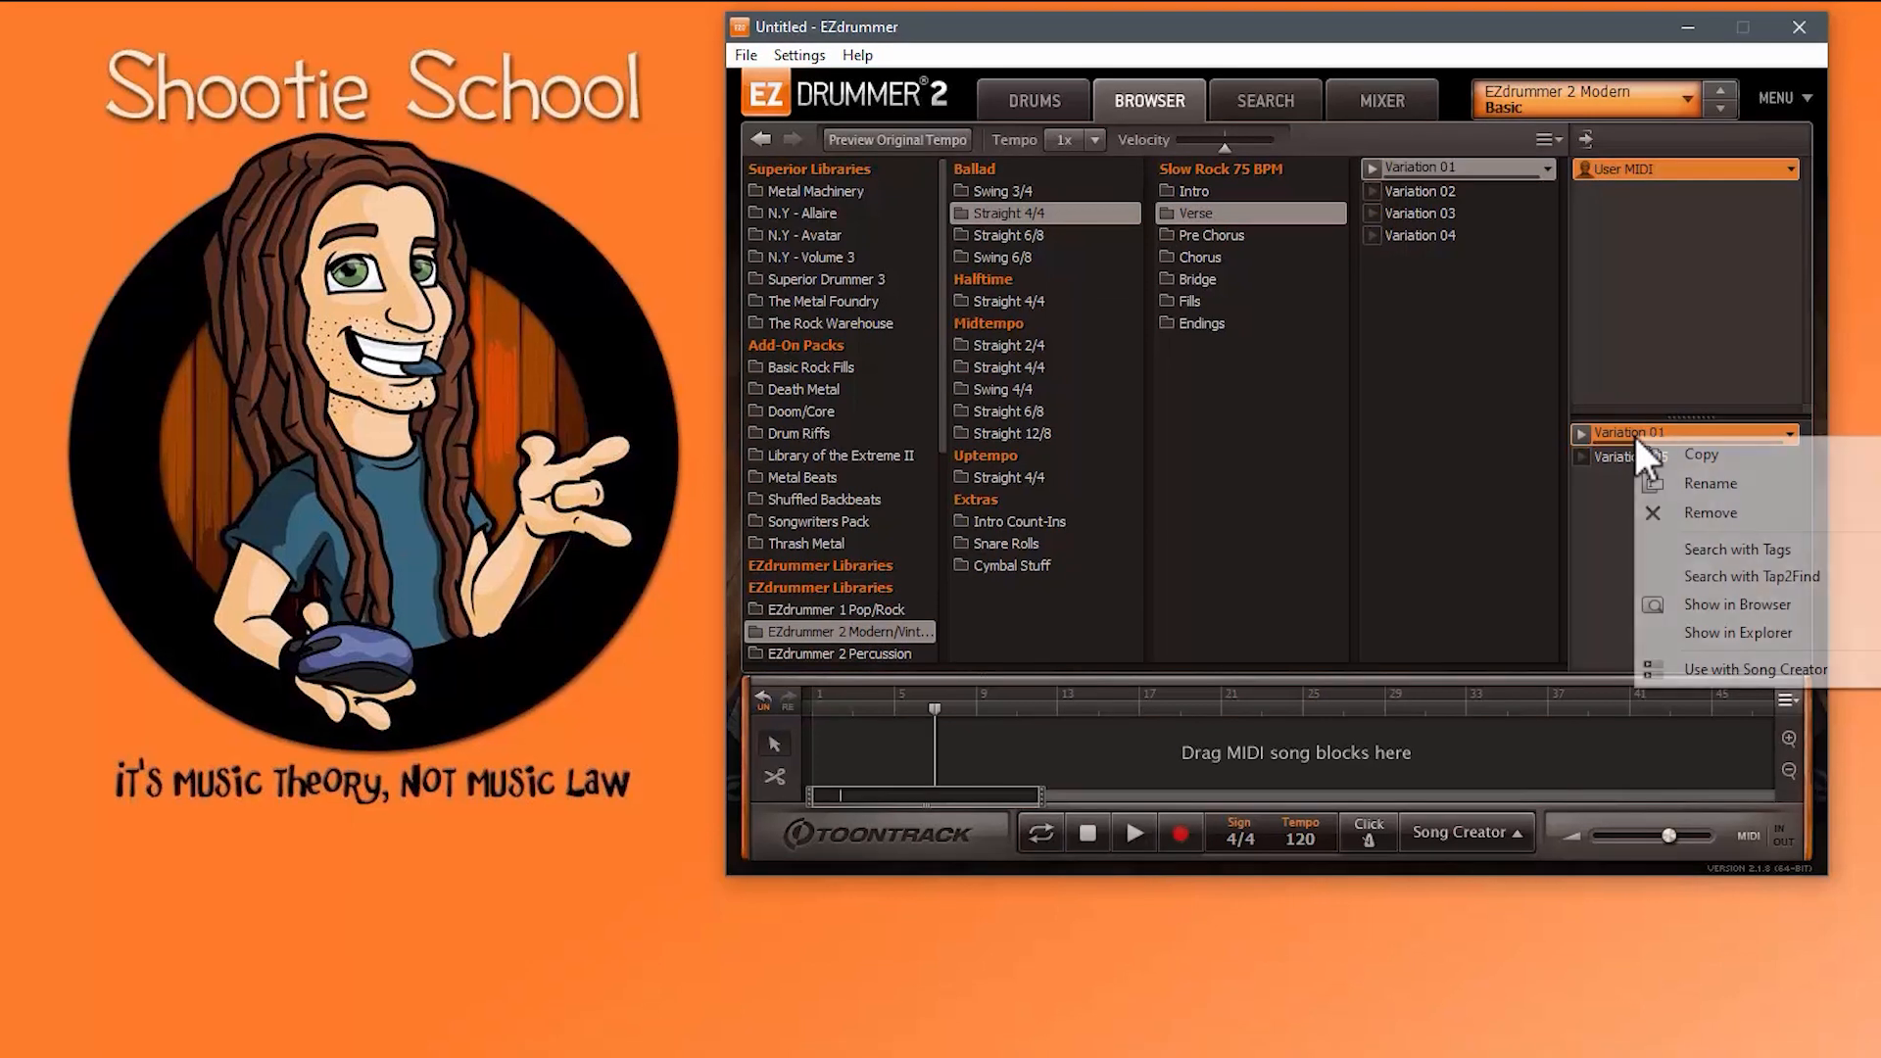
{"action": "left_click", "coordinate": [1686, 519]}
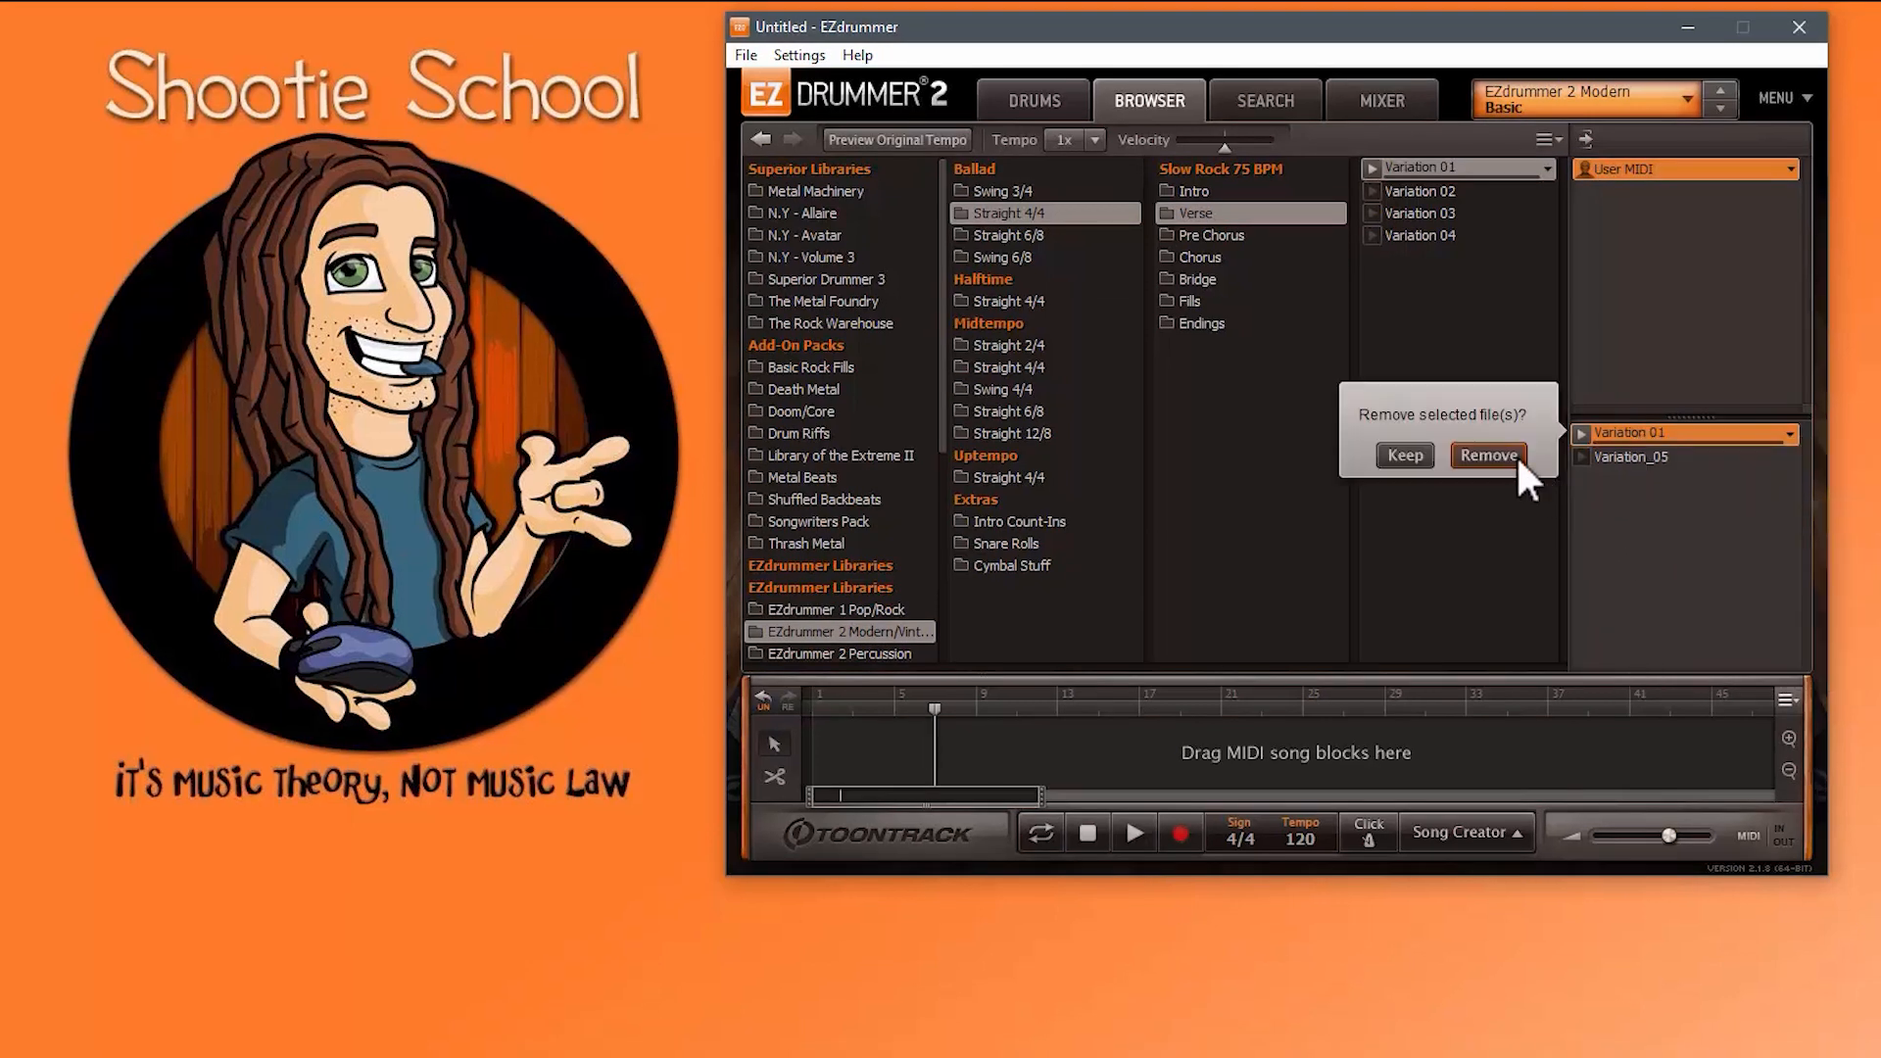
{"action": "left_click", "coordinate": [1489, 454]}
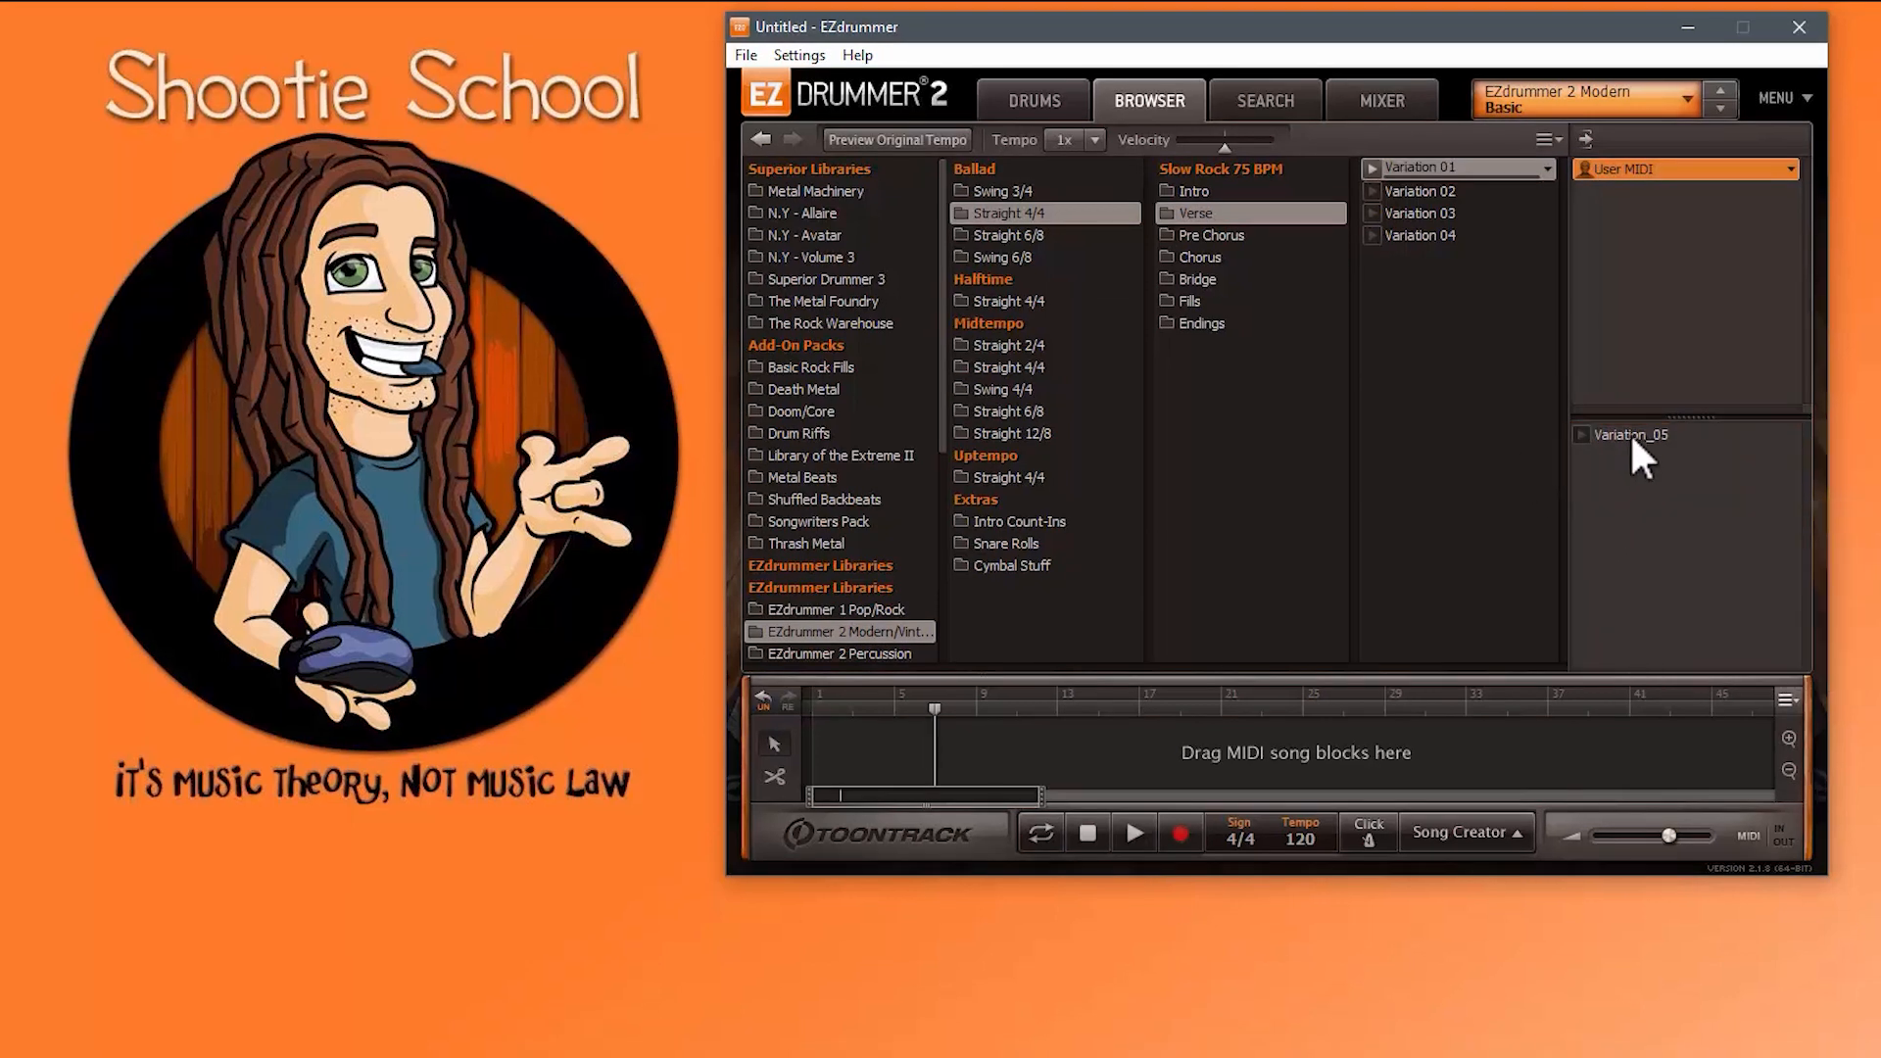
{"action": "right_click", "coordinate": [1631, 432]}
{"action": "left_click", "coordinate": [1709, 506]}
{"action": "left_click", "coordinate": [1490, 455]}
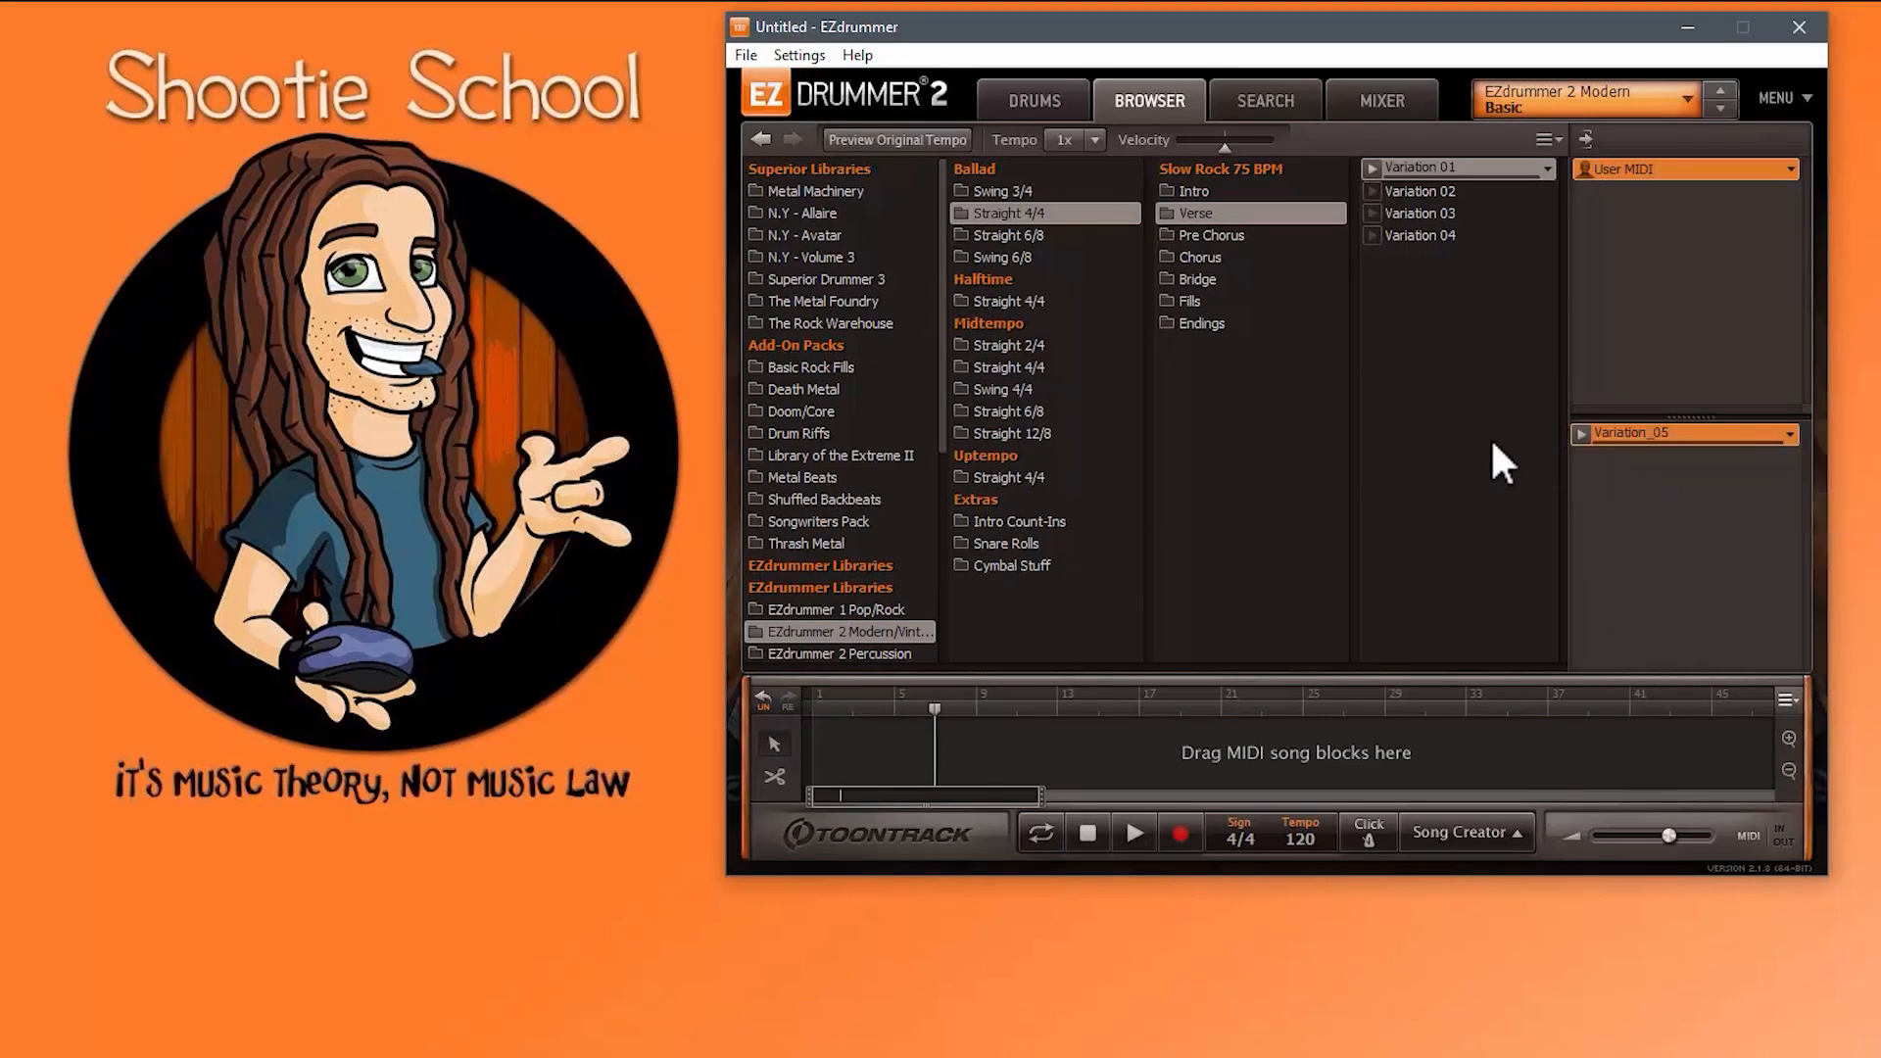
Step: Hide and restore the User MIDI area, and slightly enlarge its folder section
{"action": "left_click", "coordinate": [1587, 138]}
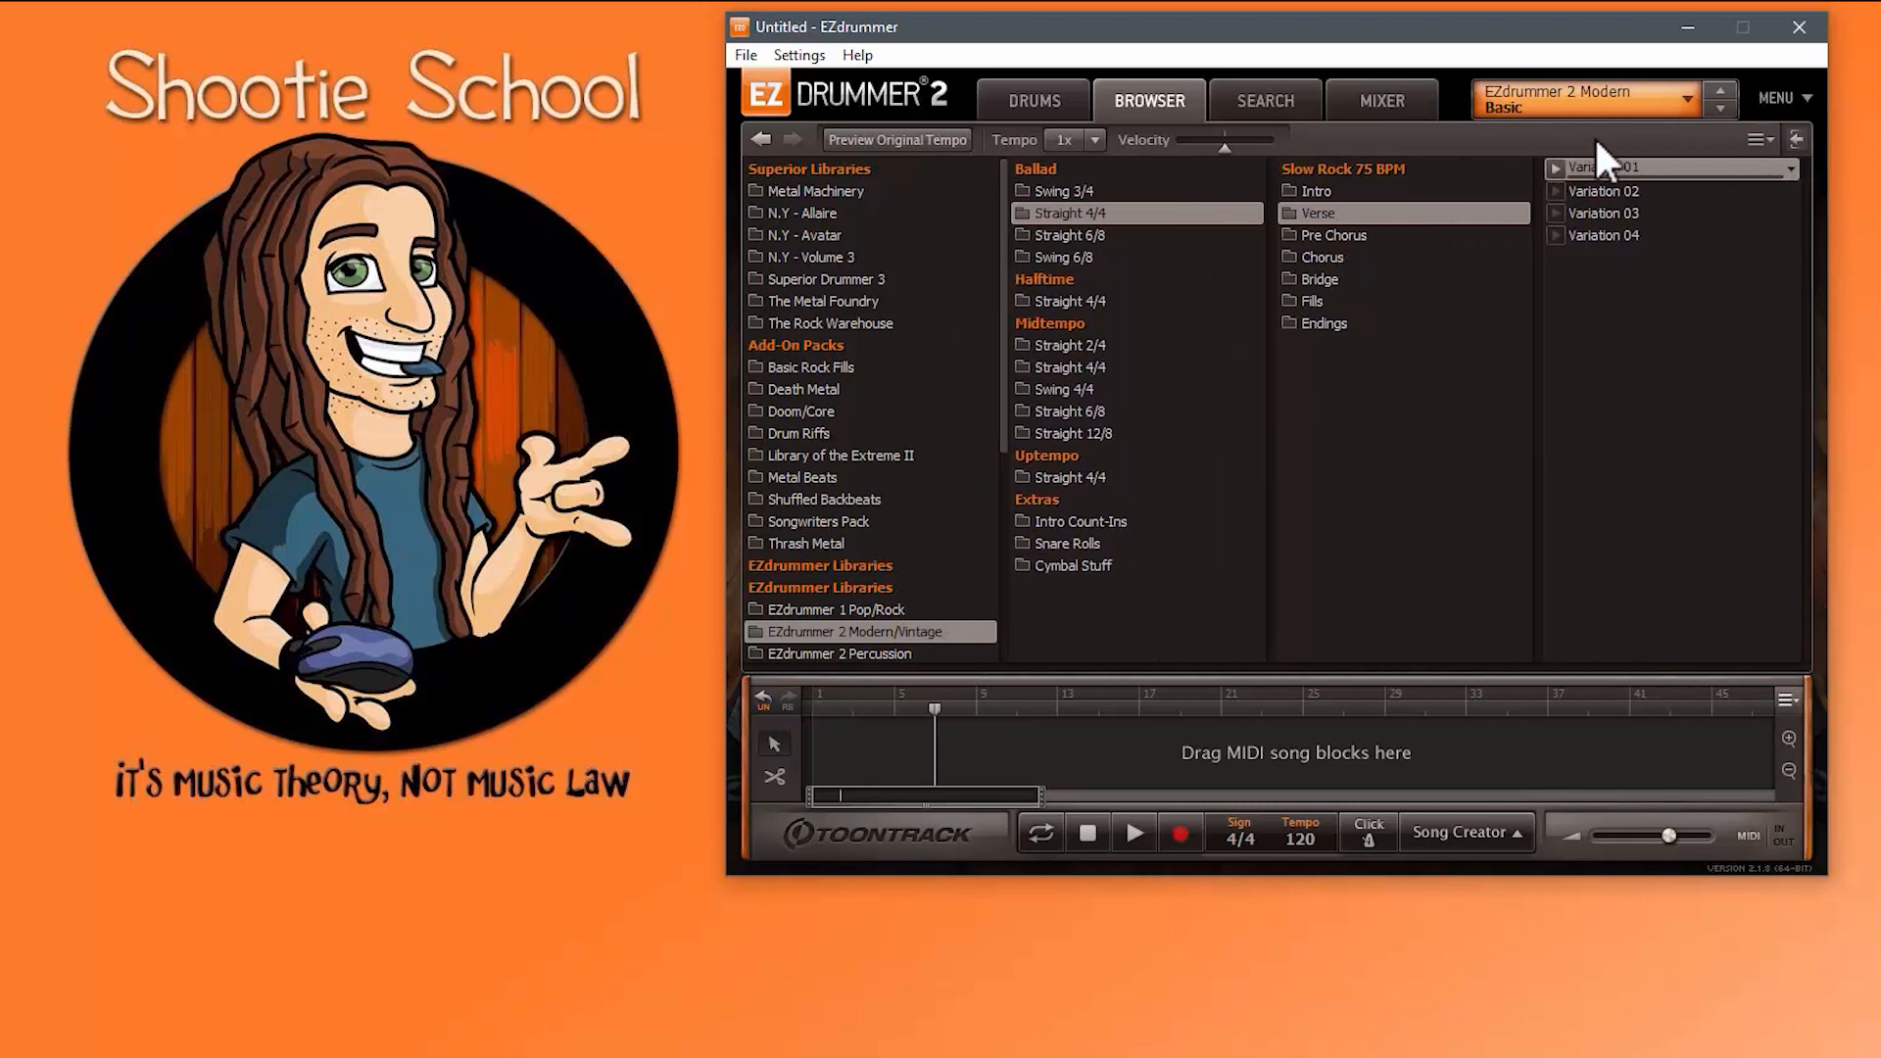
{"action": "left_click", "coordinate": [1795, 137]}
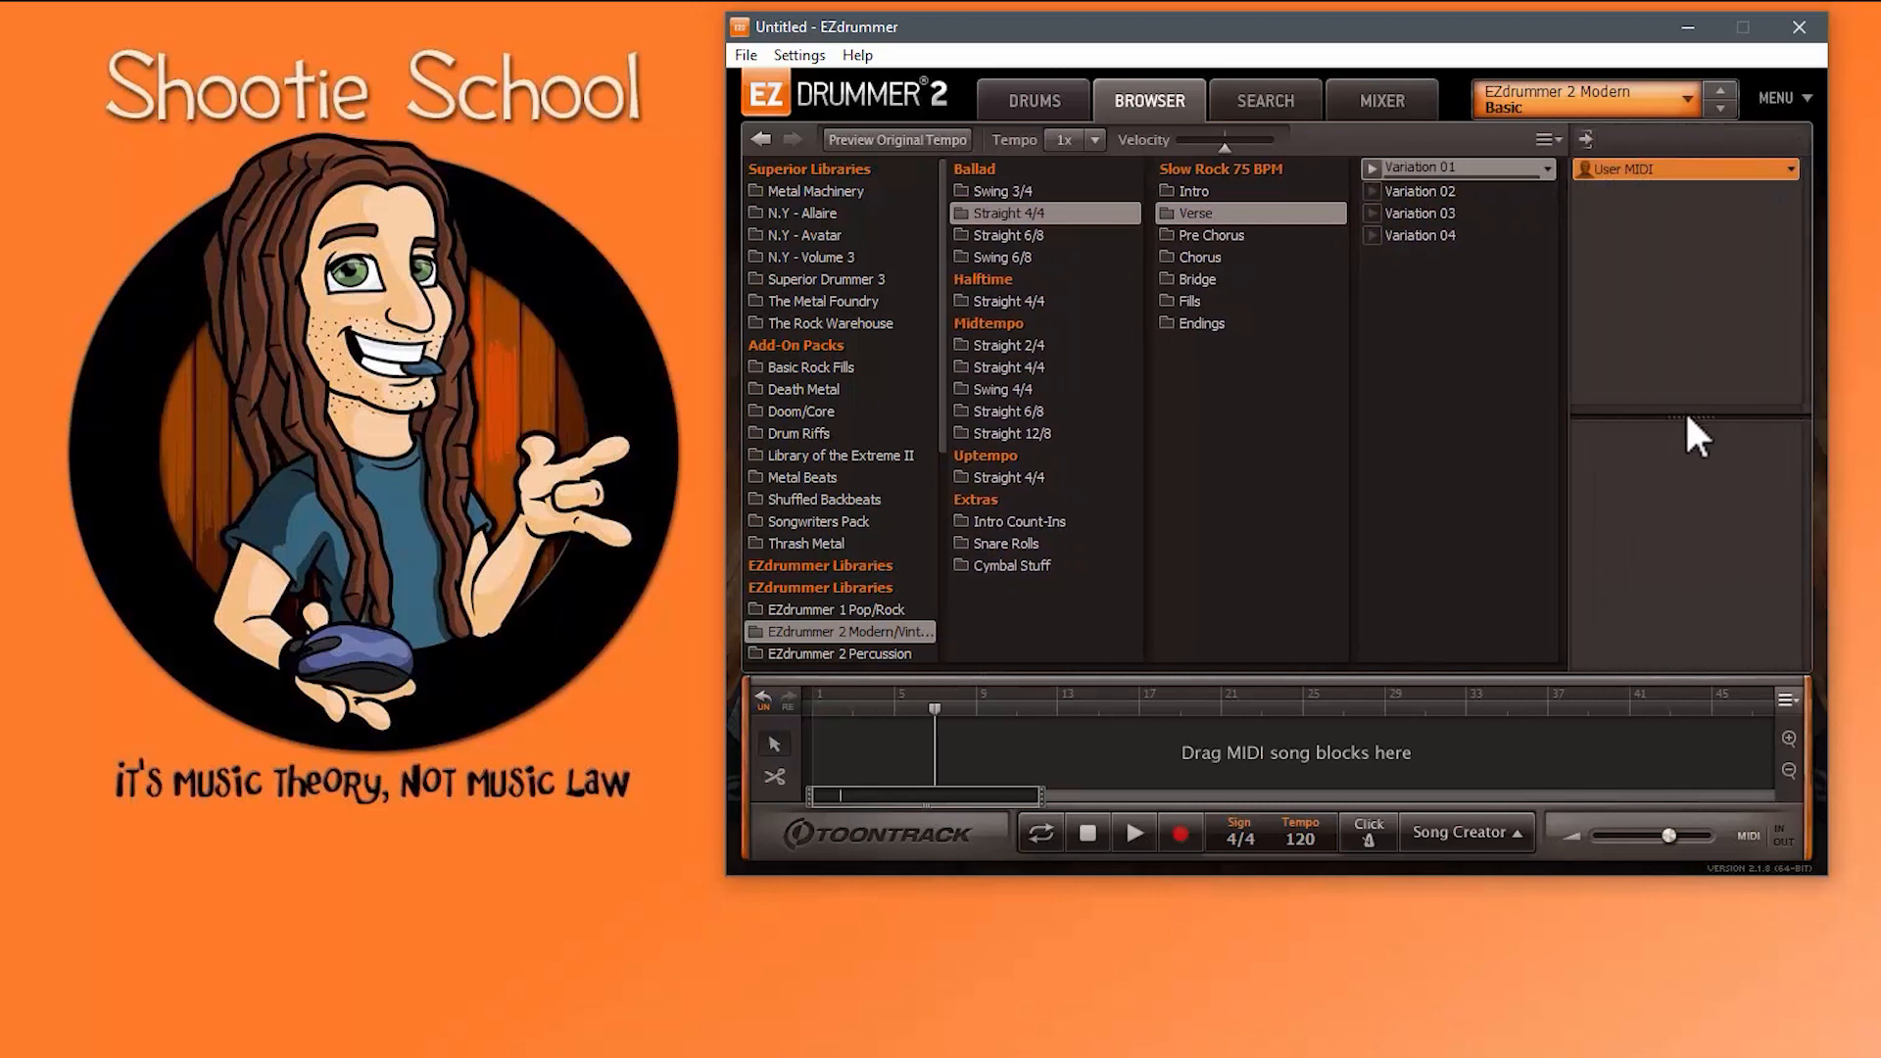
{"action": "mouse_move", "coordinate": [1684, 408]}
{"action": "left_mouse_down"}
{"action": "mouse_move", "coordinate": [1696, 517]}
{"action": "mouse_move", "coordinate": [1689, 281]}
{"action": "mouse_move", "coordinate": [1679, 436]}
{"action": "left_mouse_up"}
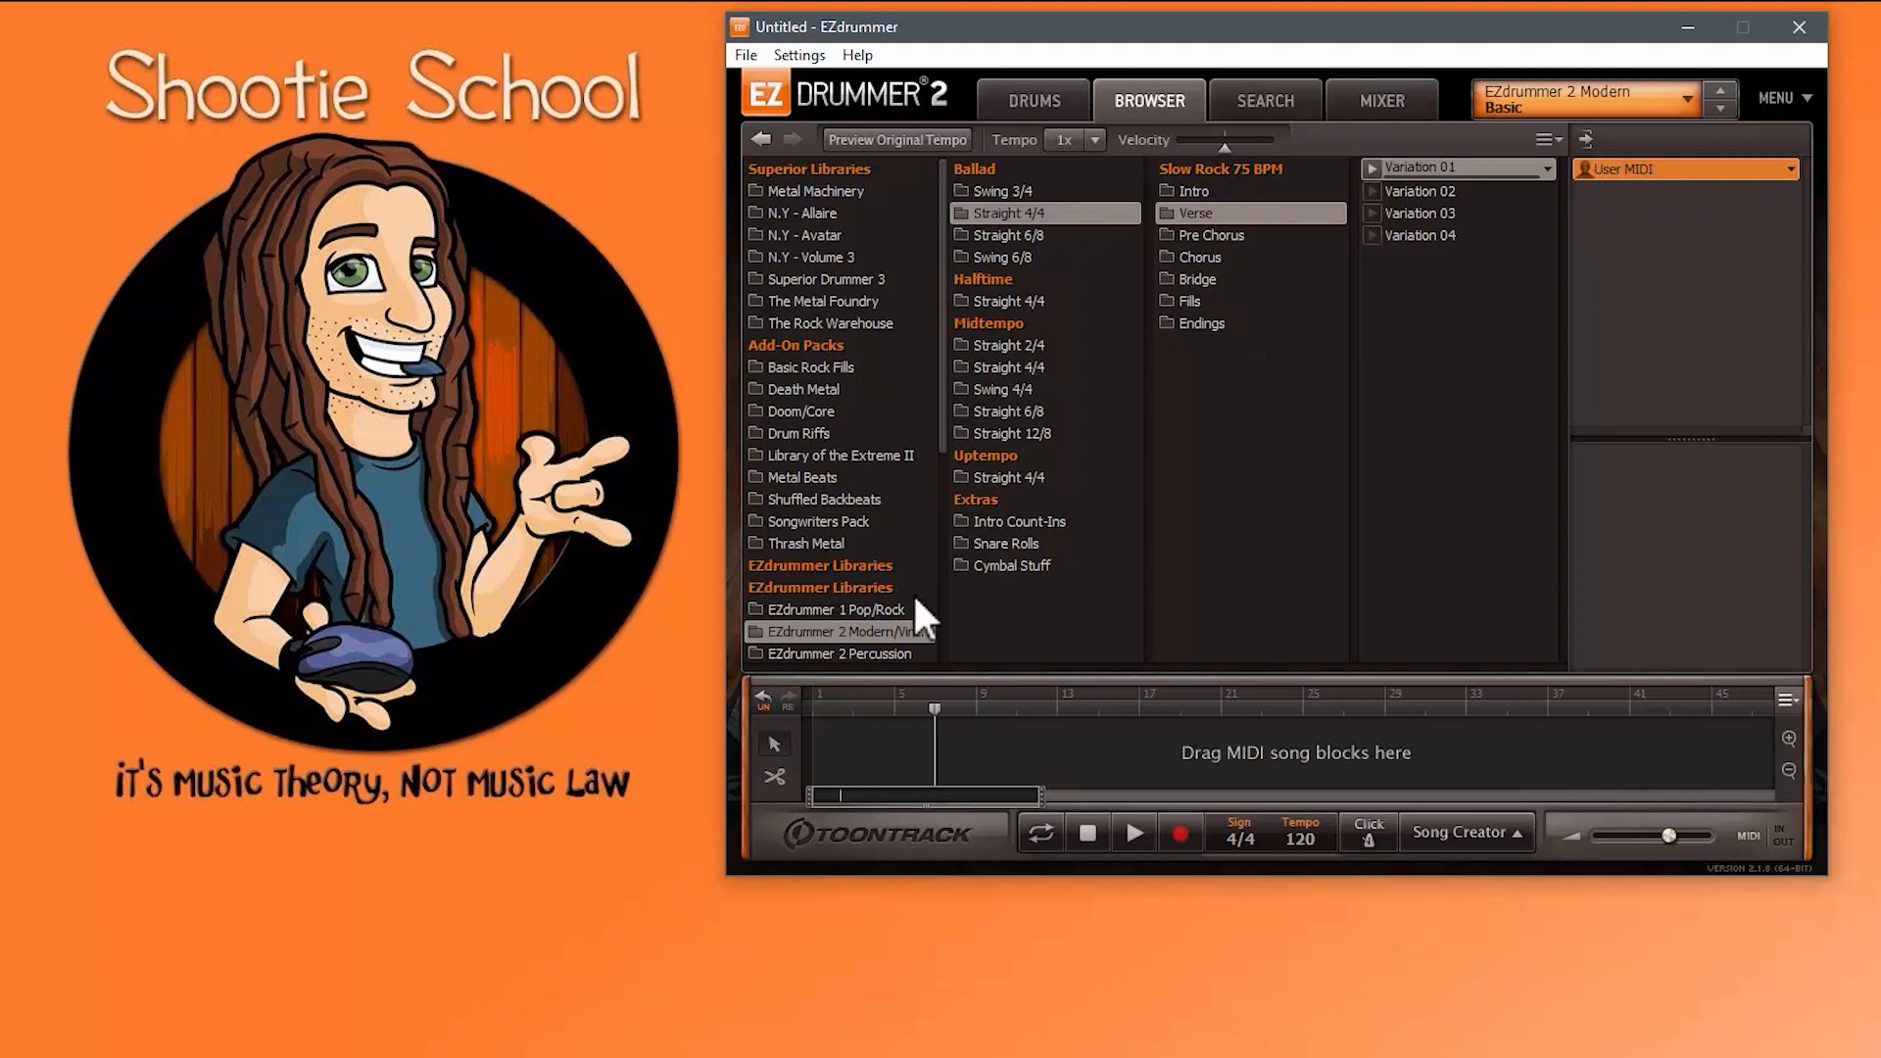
Step: Put the Slow Rock 75 BPM verse's Variation 01 into User MIDI and view the commands available for the stored groove
{"action": "left_click_drag", "start_coordinate": [1413, 169], "coordinate": [1645, 166]}
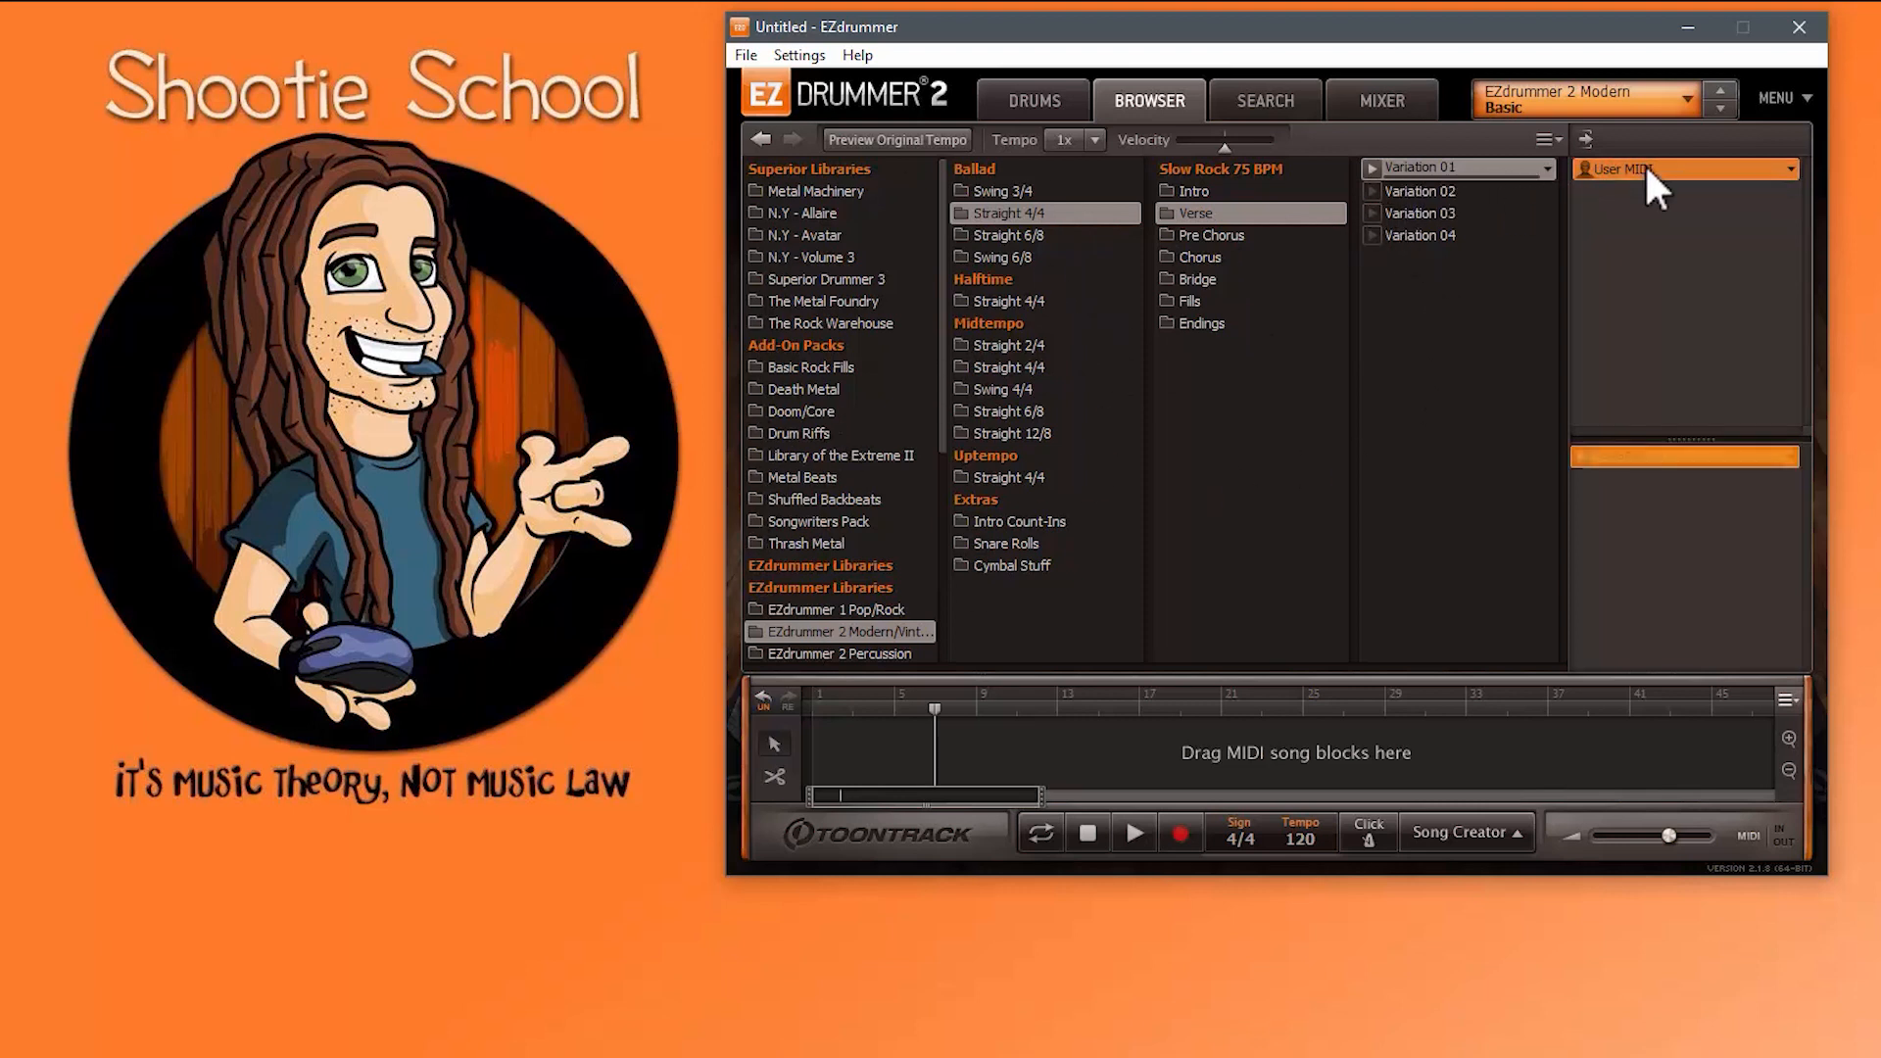
{"action": "right_click", "coordinate": [1646, 460]}
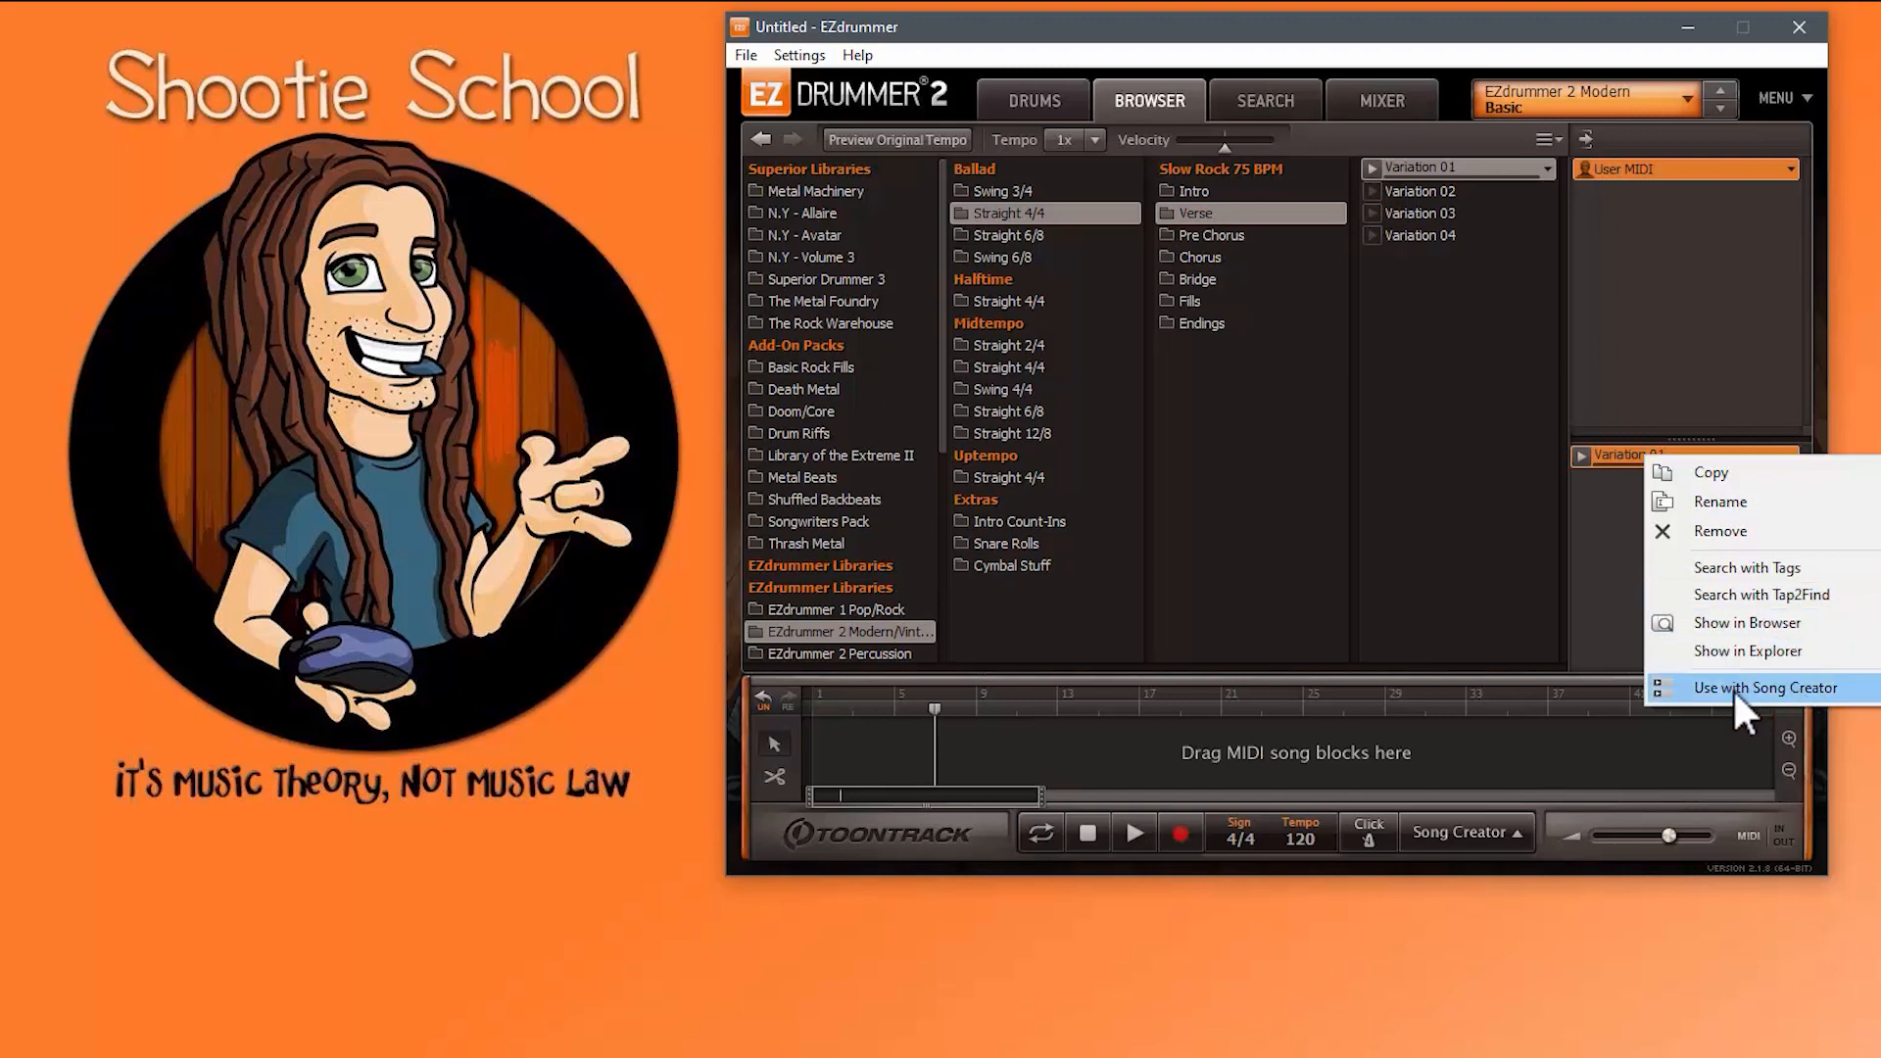
{"action": "left_click", "coordinate": [1320, 441]}
Step: Browse to Variation 02 of N.Y - Volume 3's Swing 6/8 Heavy 115 BPM verse, and show User MIDI's Variation 01 in its original browser location
{"action": "left_click", "coordinate": [1031, 390]}
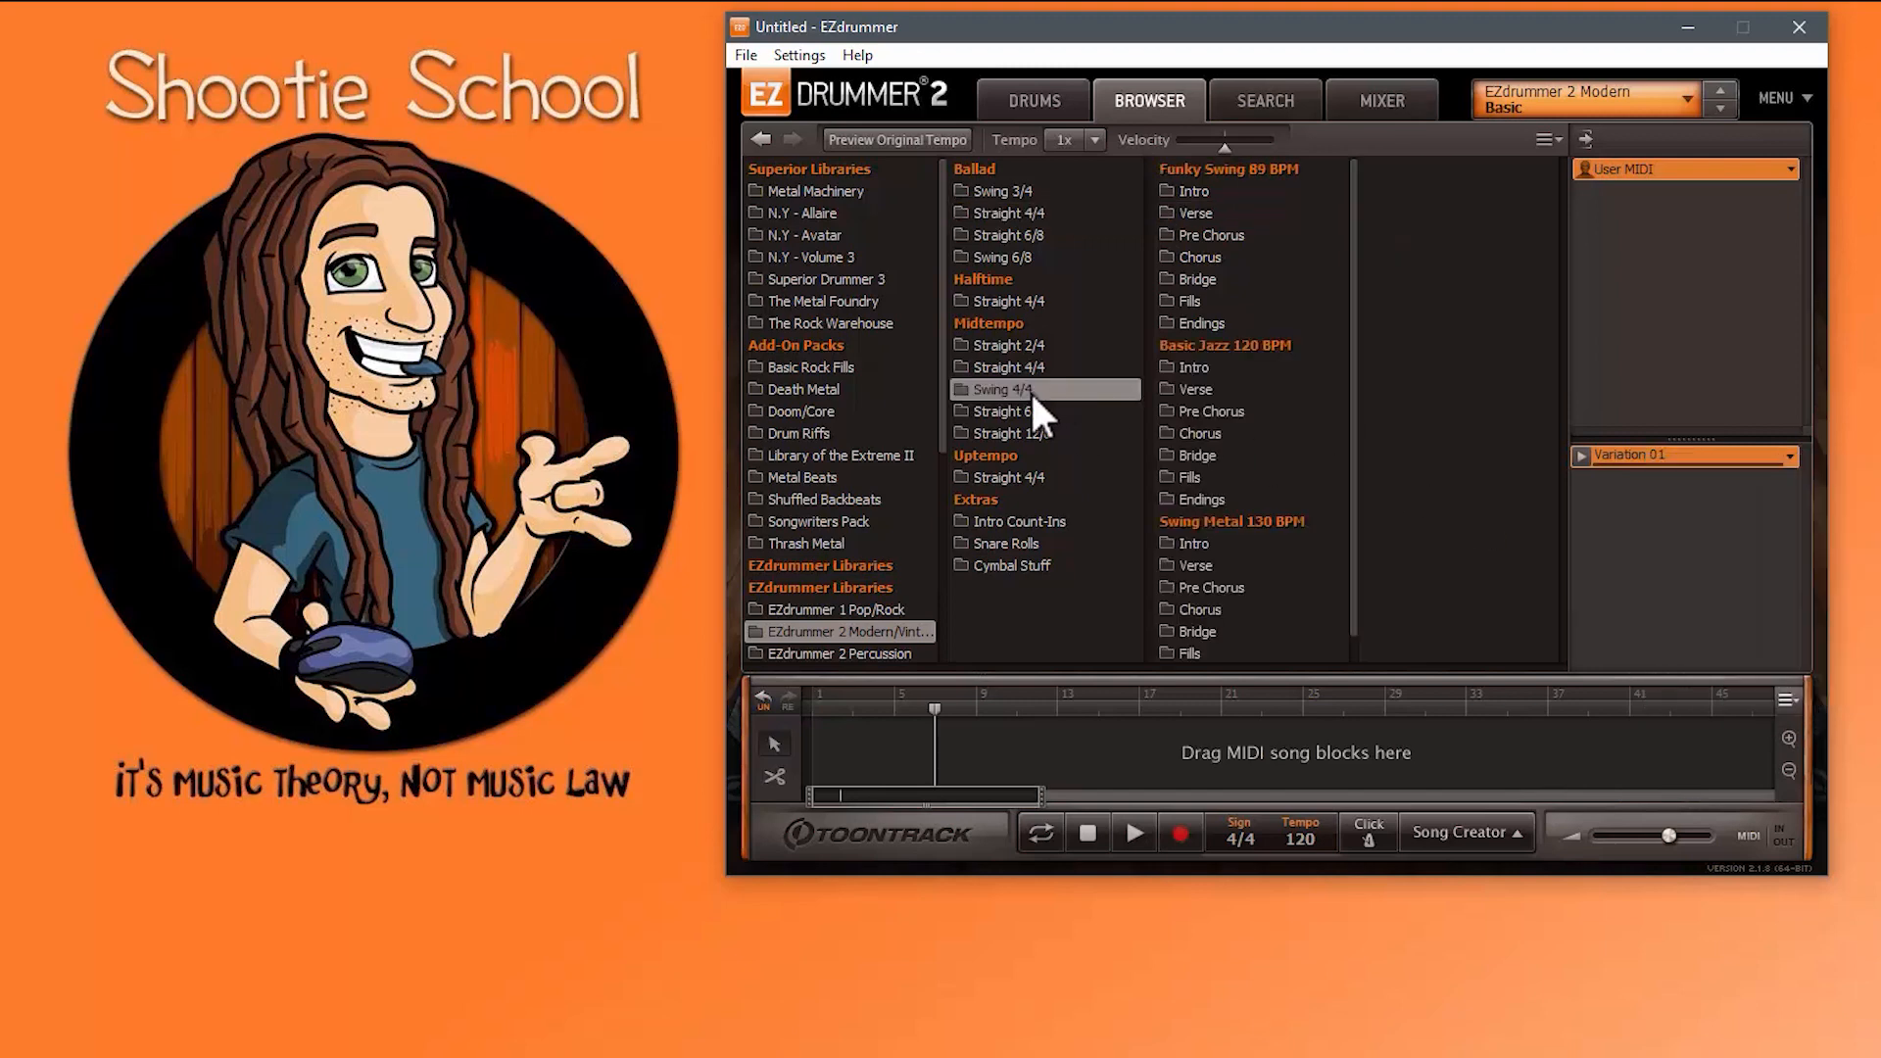
{"action": "left_click", "coordinate": [1200, 456]}
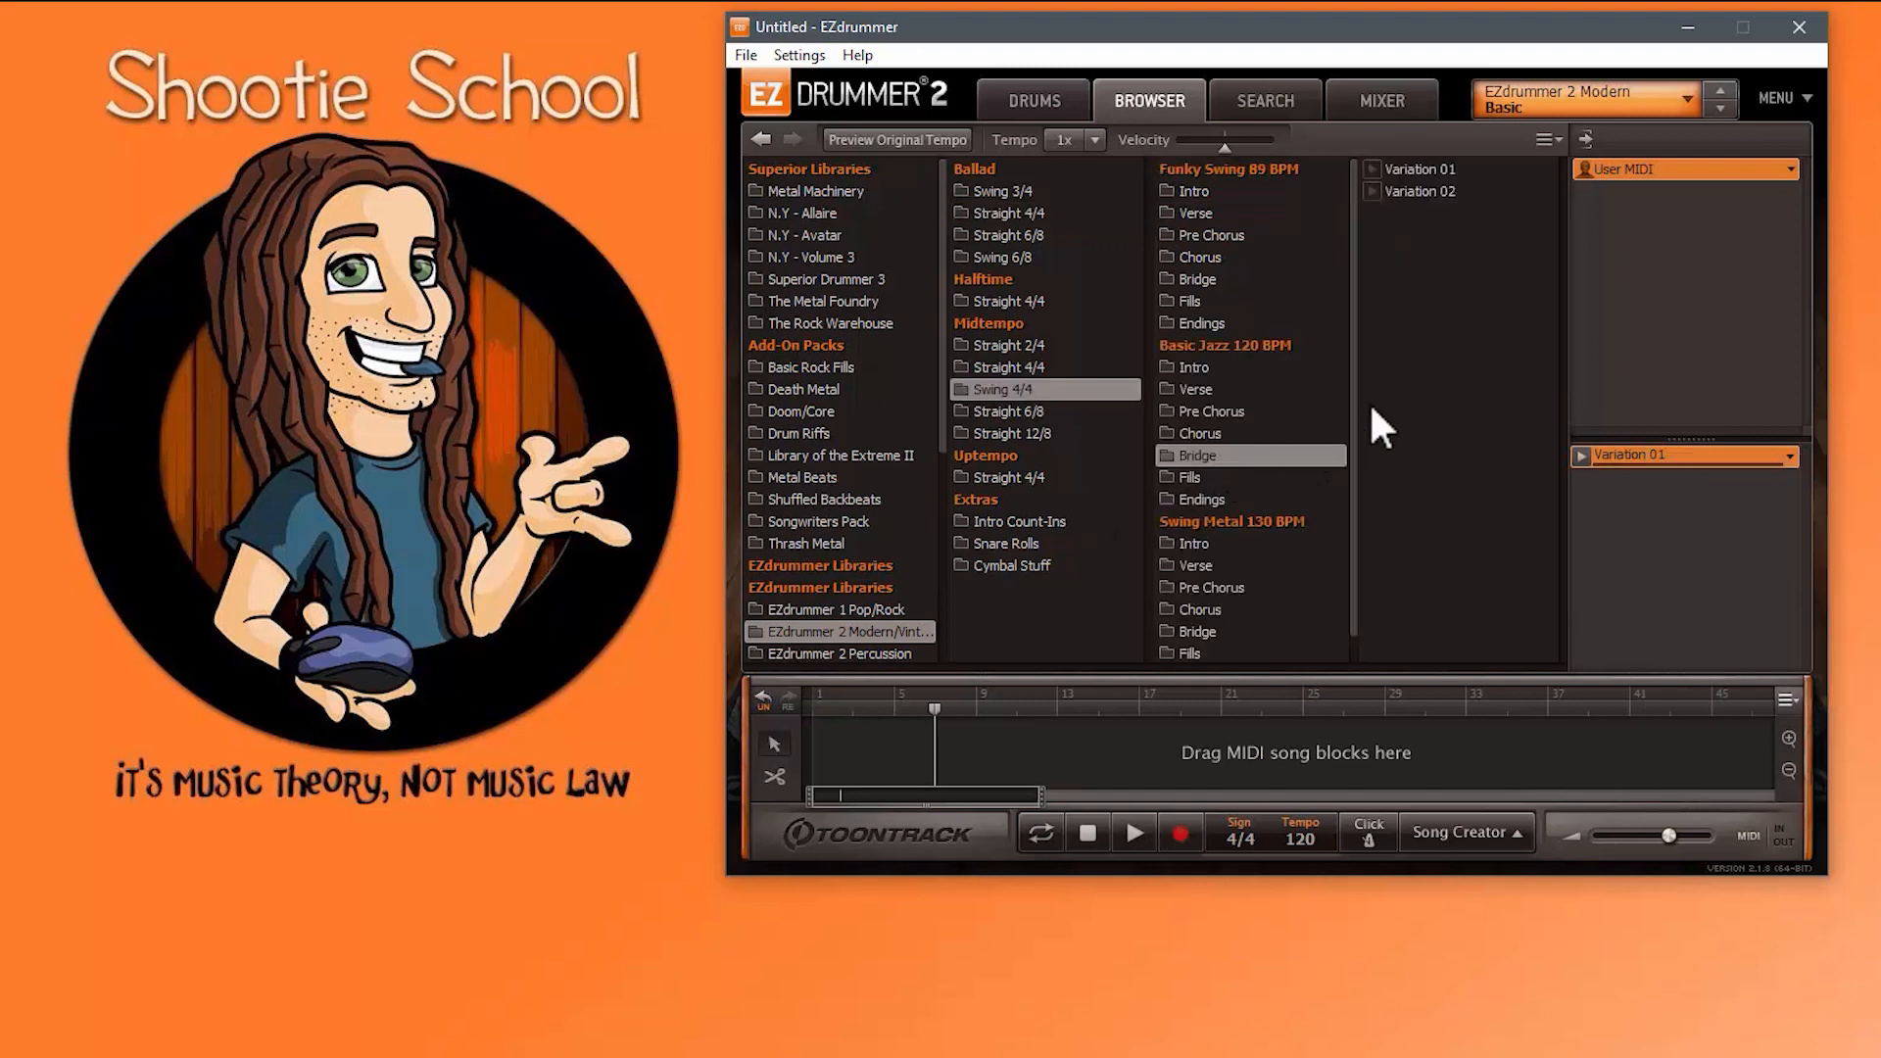
{"action": "left_click", "coordinate": [802, 257]}
{"action": "left_click", "coordinate": [1010, 235]}
{"action": "left_click", "coordinate": [1200, 213]}
{"action": "left_click", "coordinate": [1420, 190]}
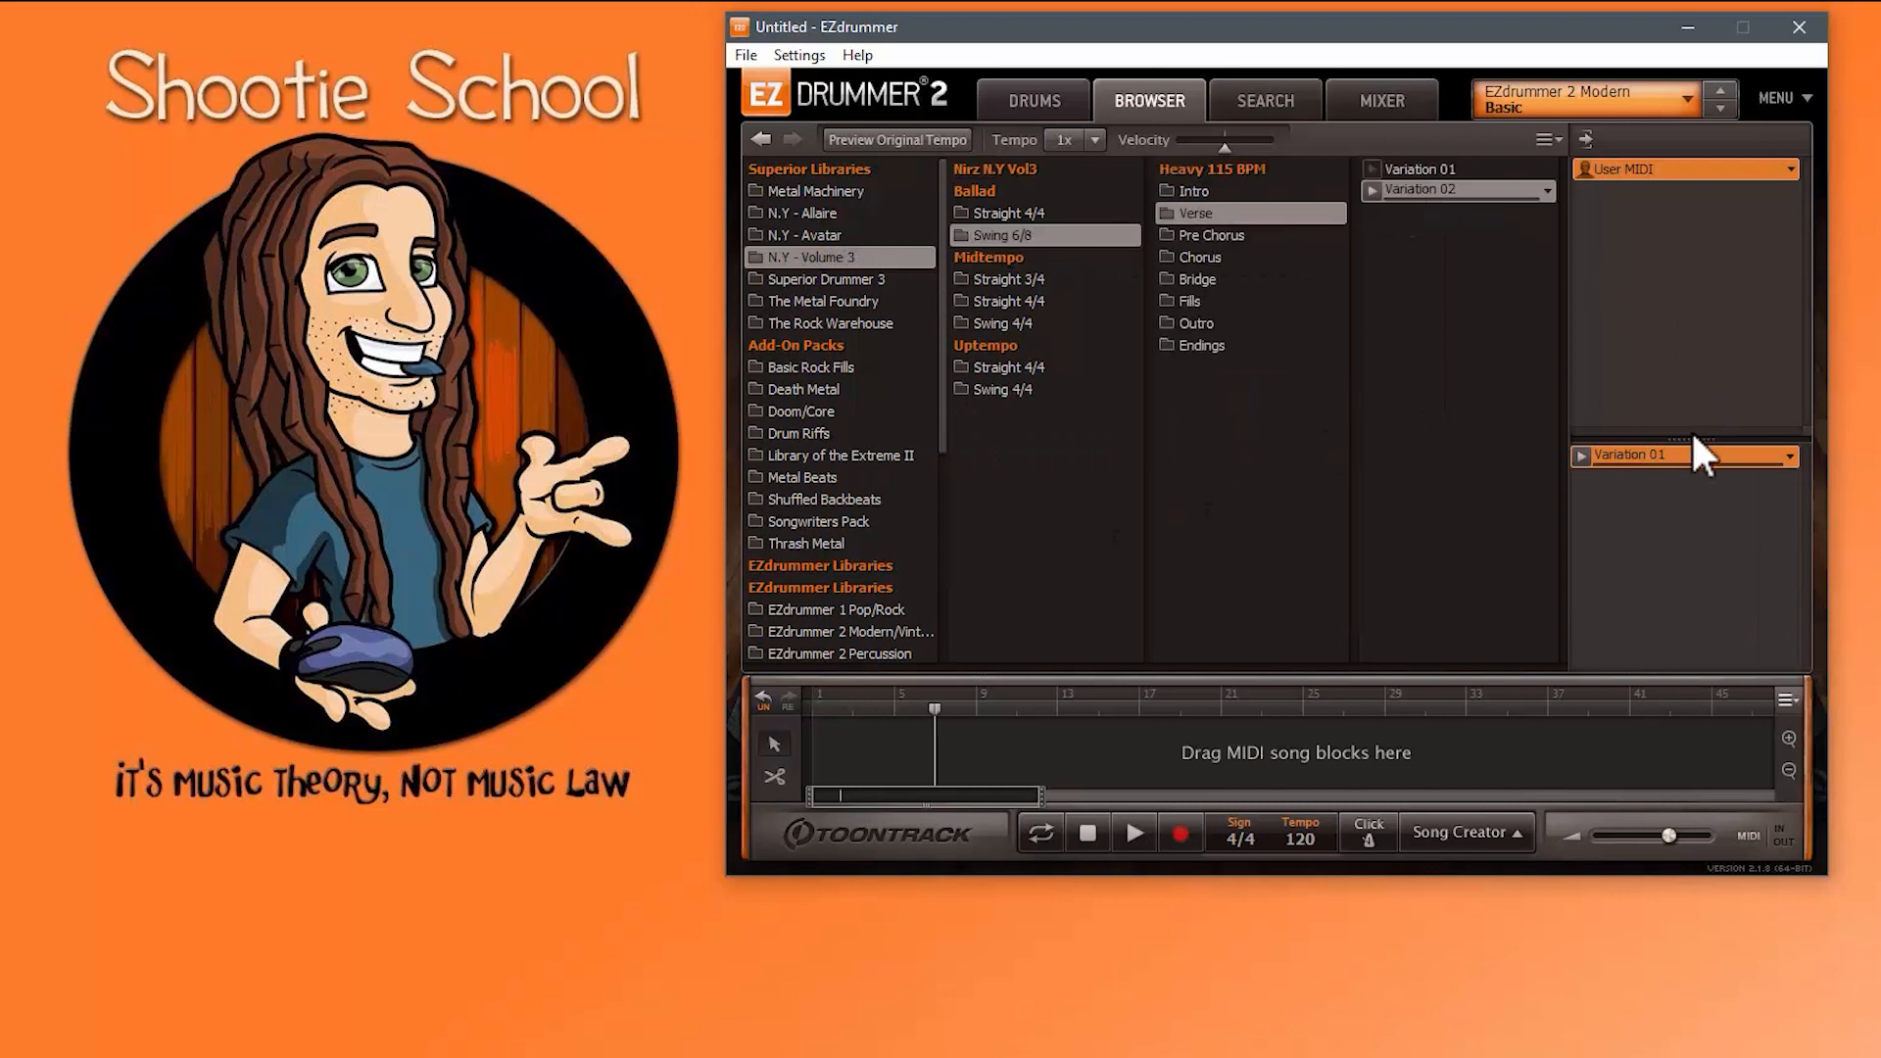
{"action": "right_click", "coordinate": [1678, 455]}
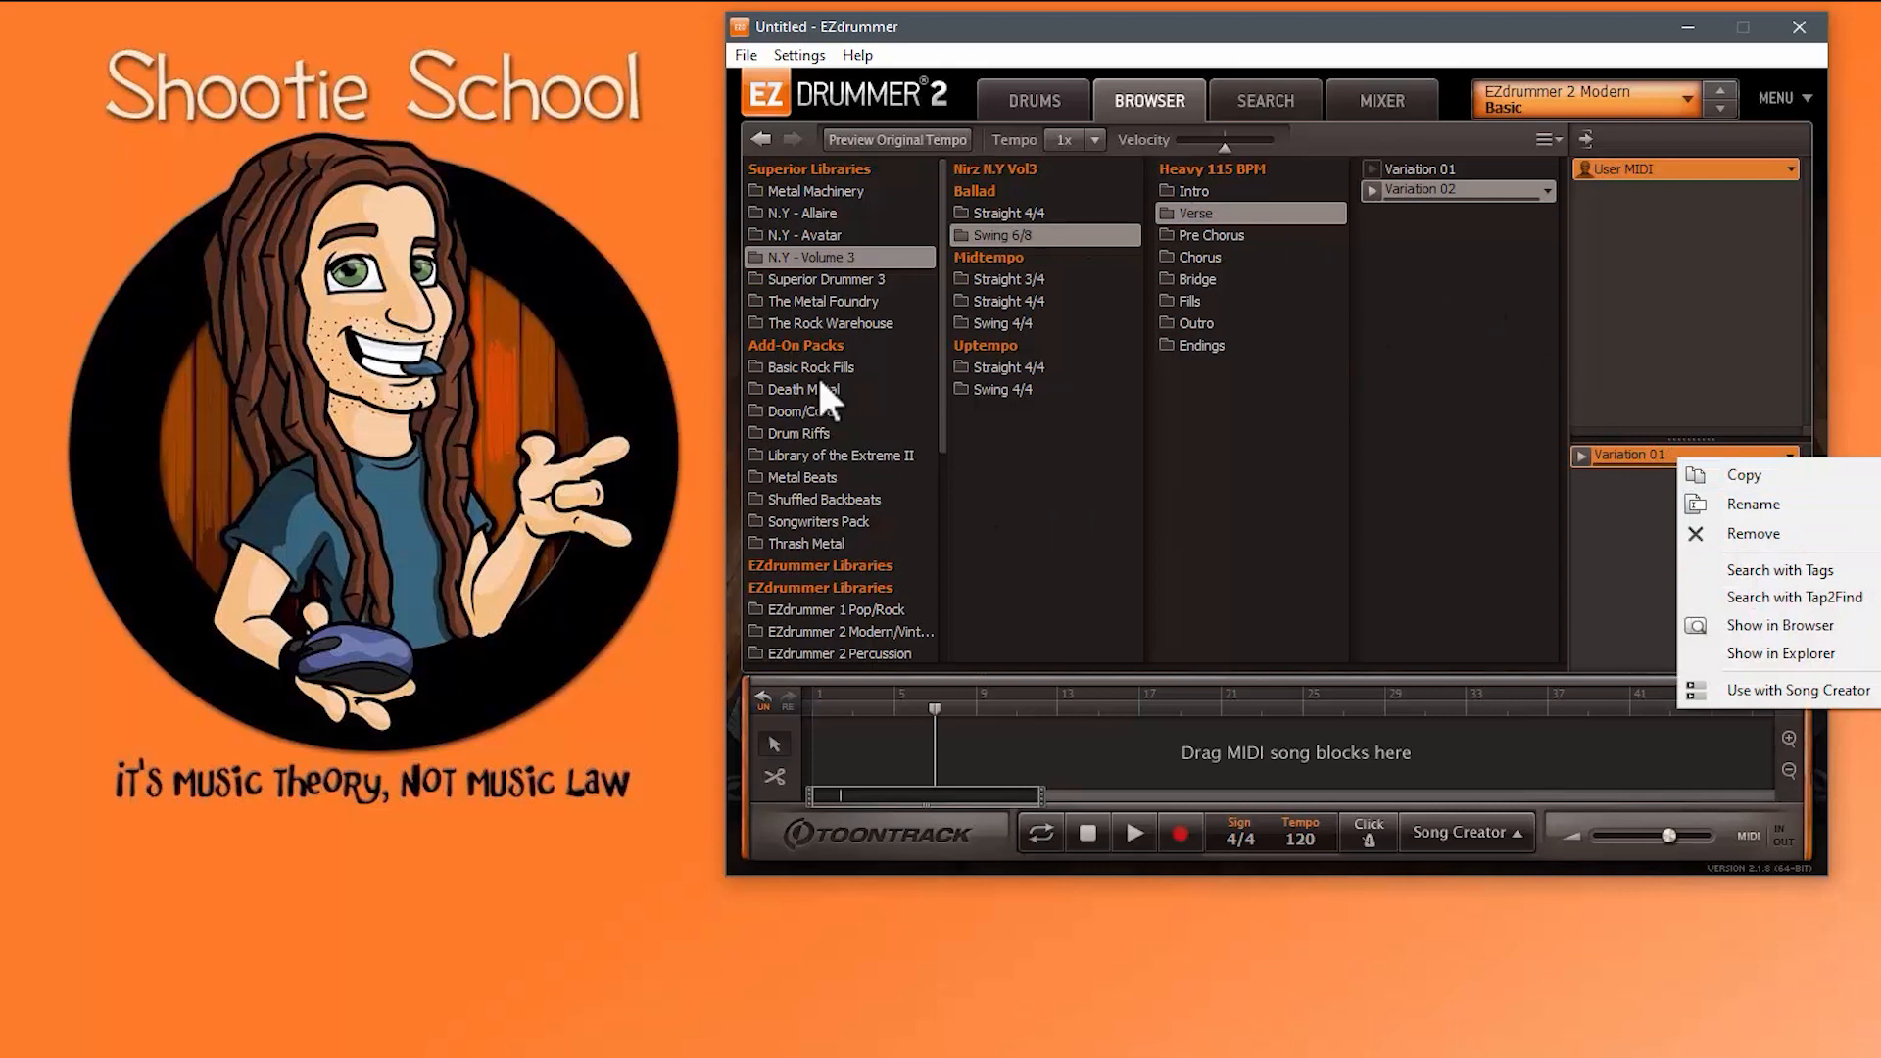
{"action": "left_click", "coordinate": [1786, 625]}
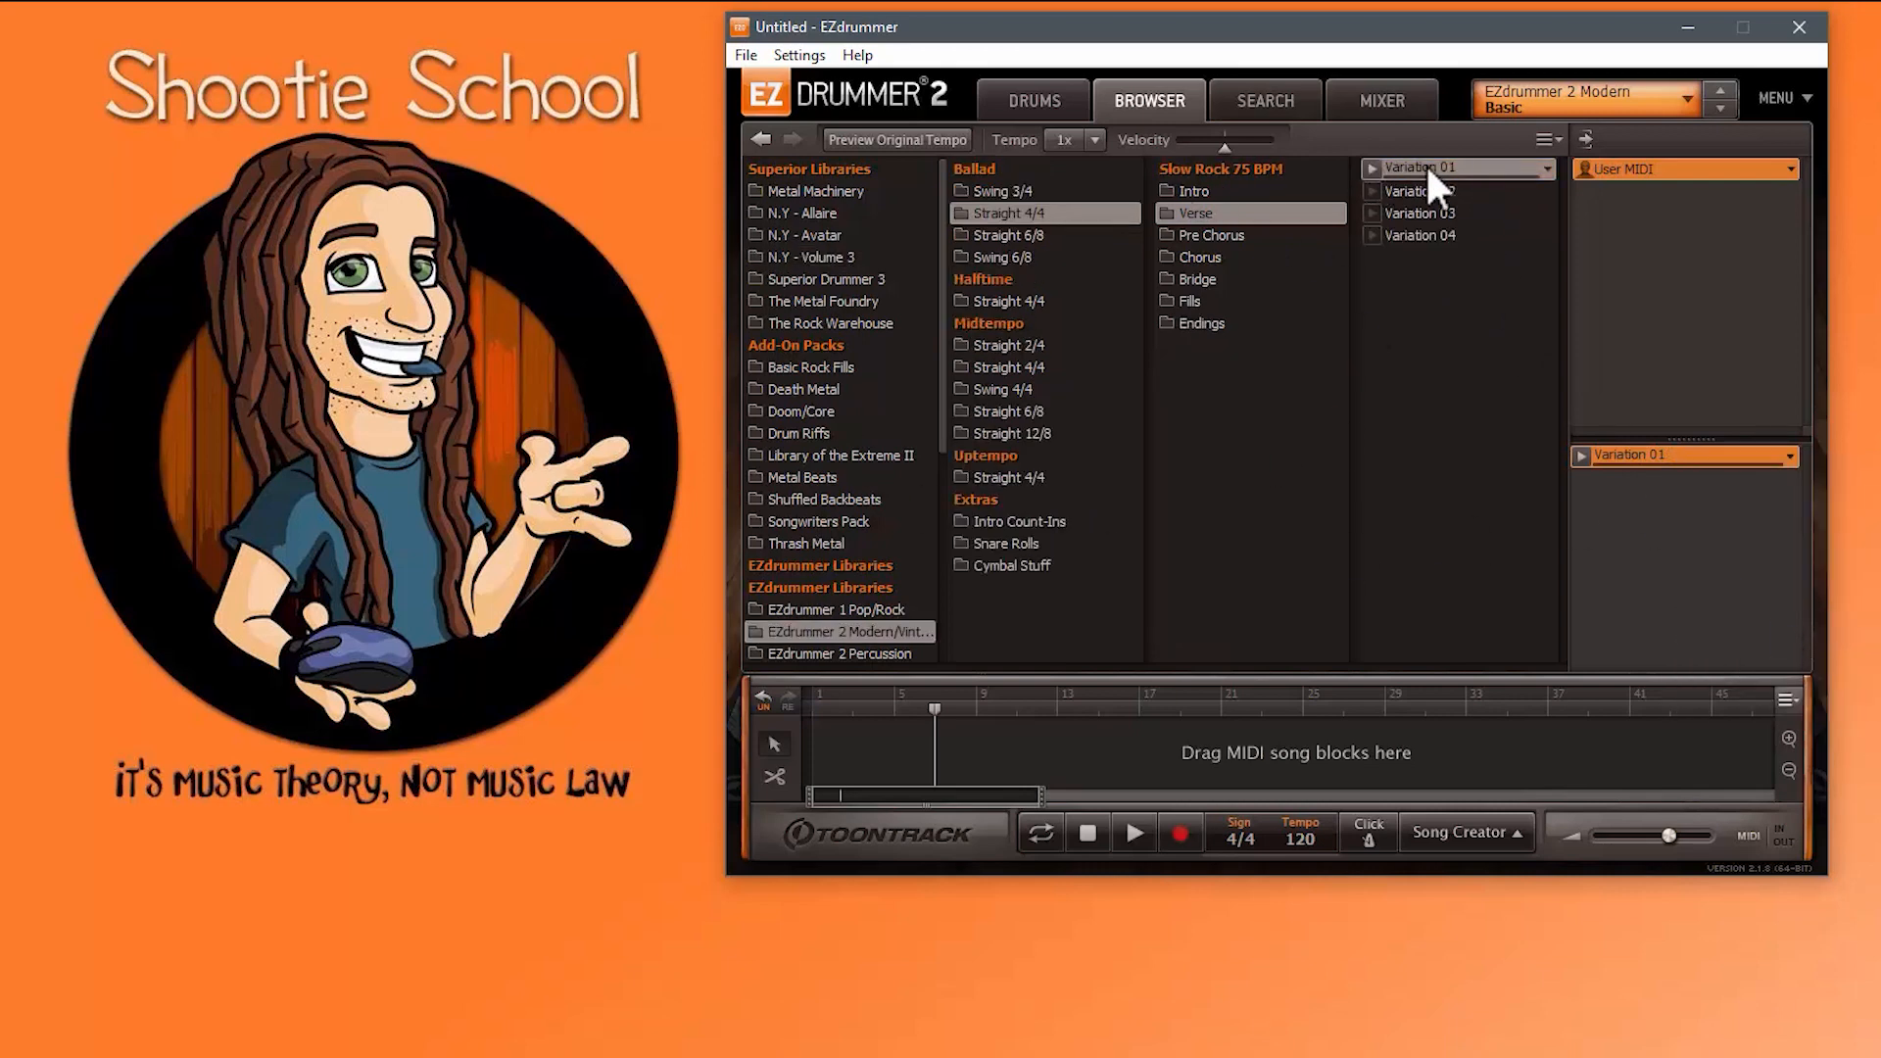
Step: Show User MIDI's Variation 01 in Explorer, view the file commands for Variation 01.mid, and close the folder window
{"action": "right_click", "coordinate": [1665, 454]}
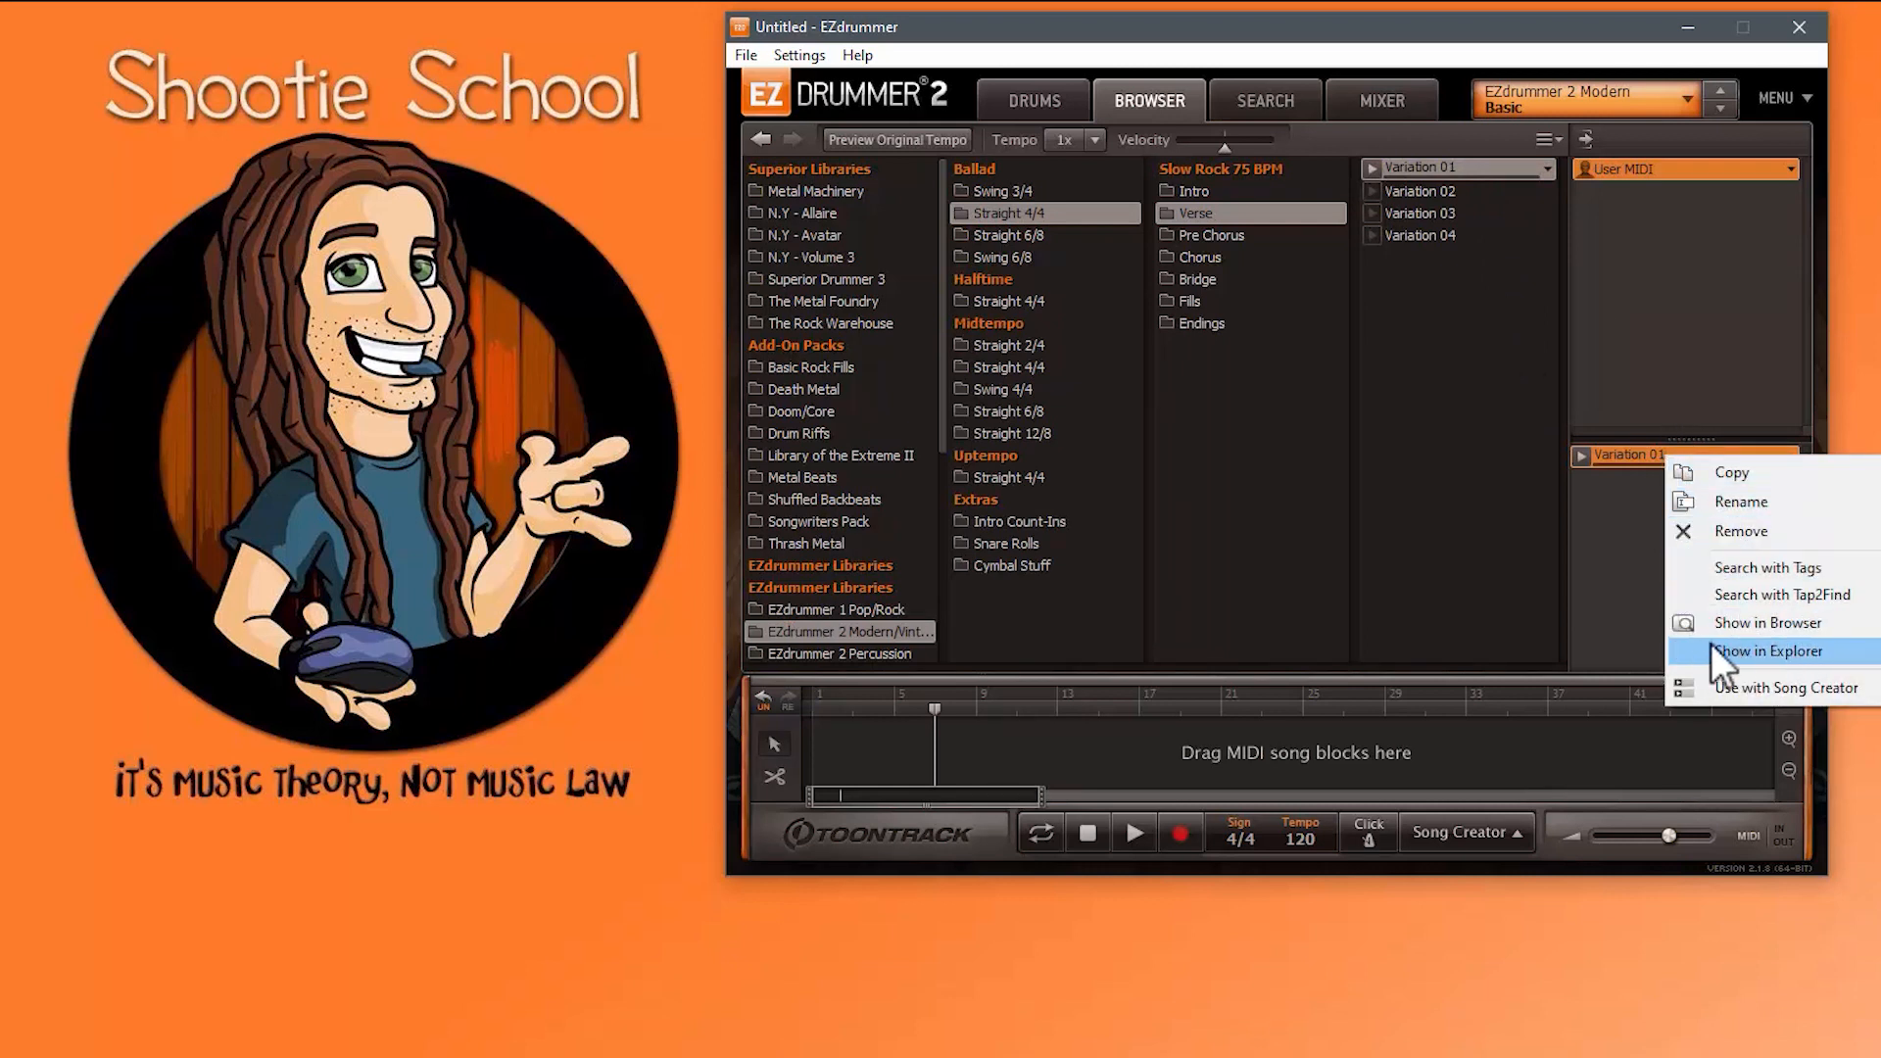
{"action": "left_click", "coordinate": [1784, 650]}
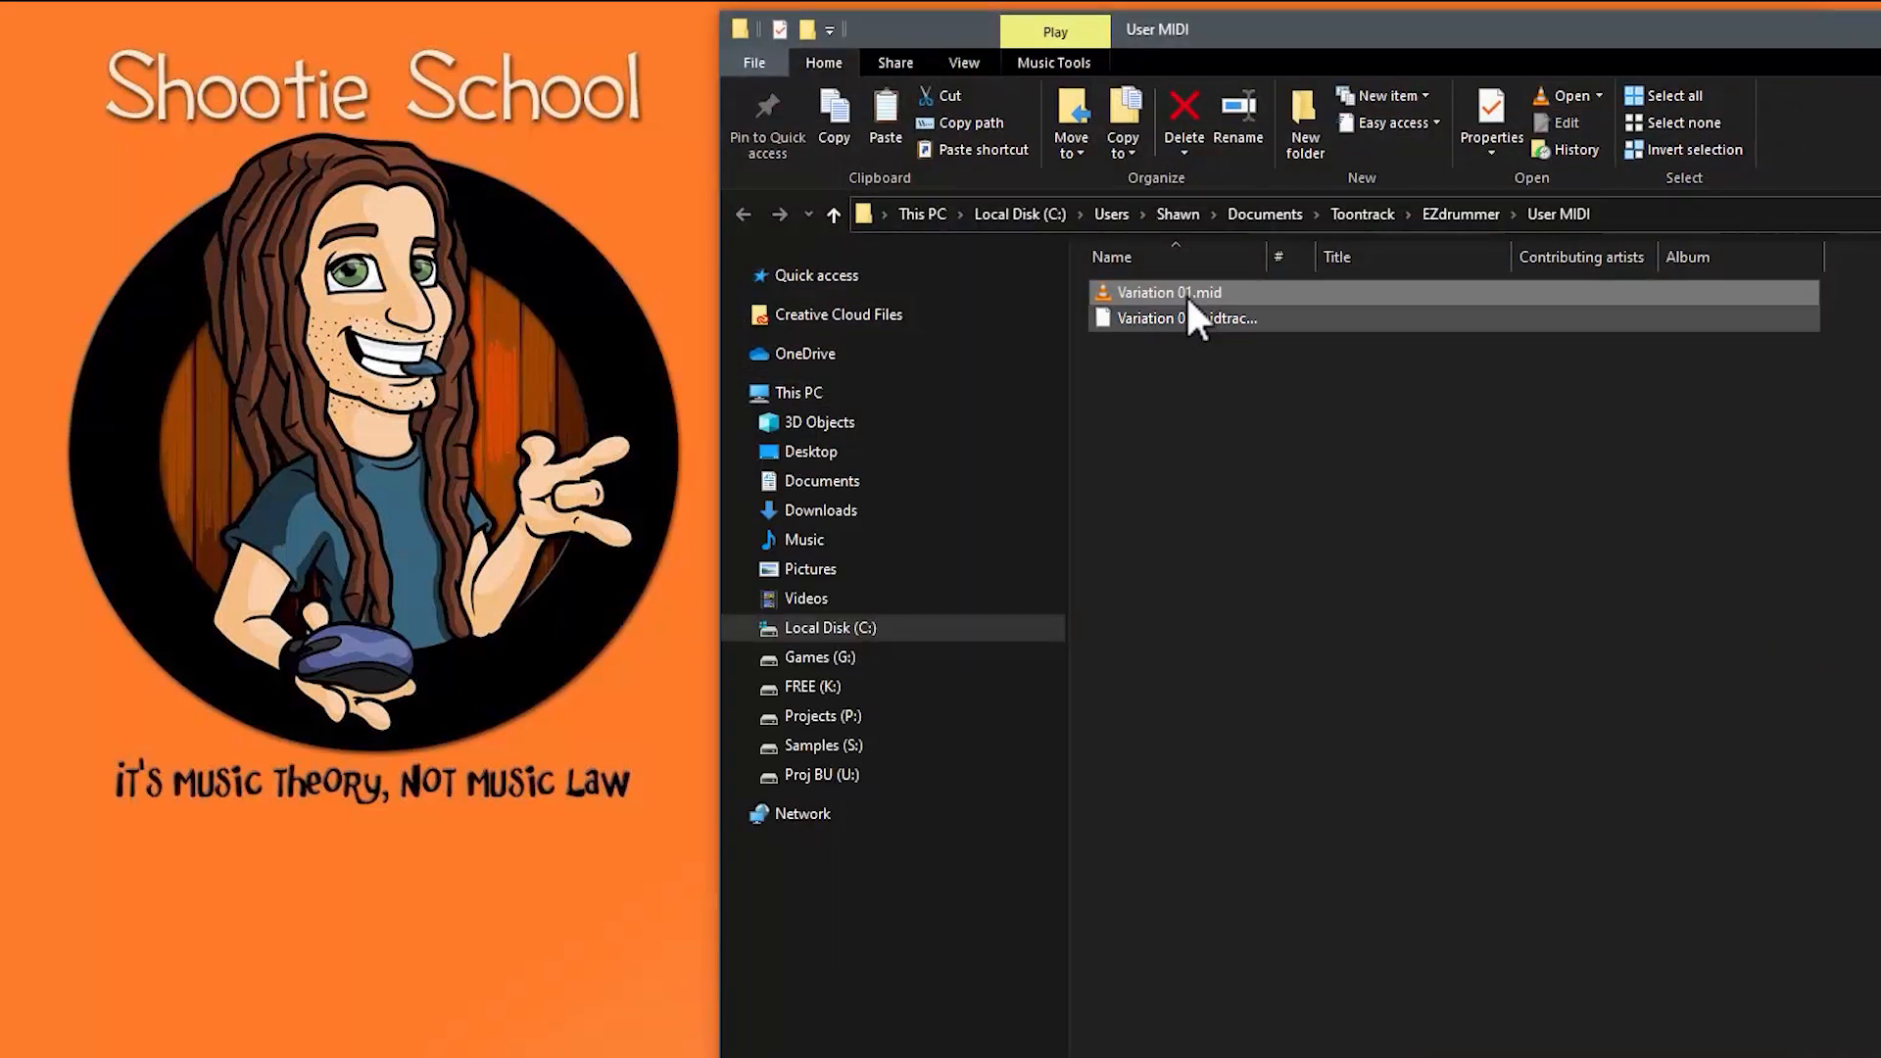
{"action": "mouse_move", "coordinate": [1186, 294]}
{"action": "left_mouse_down"}
{"action": "mouse_move", "coordinate": [543, 339]}
{"action": "mouse_move", "coordinate": [1132, 337]}
{"action": "mouse_move", "coordinate": [1172, 294]}
{"action": "left_mouse_up"}
{"action": "right_click", "coordinate": [1172, 296]}
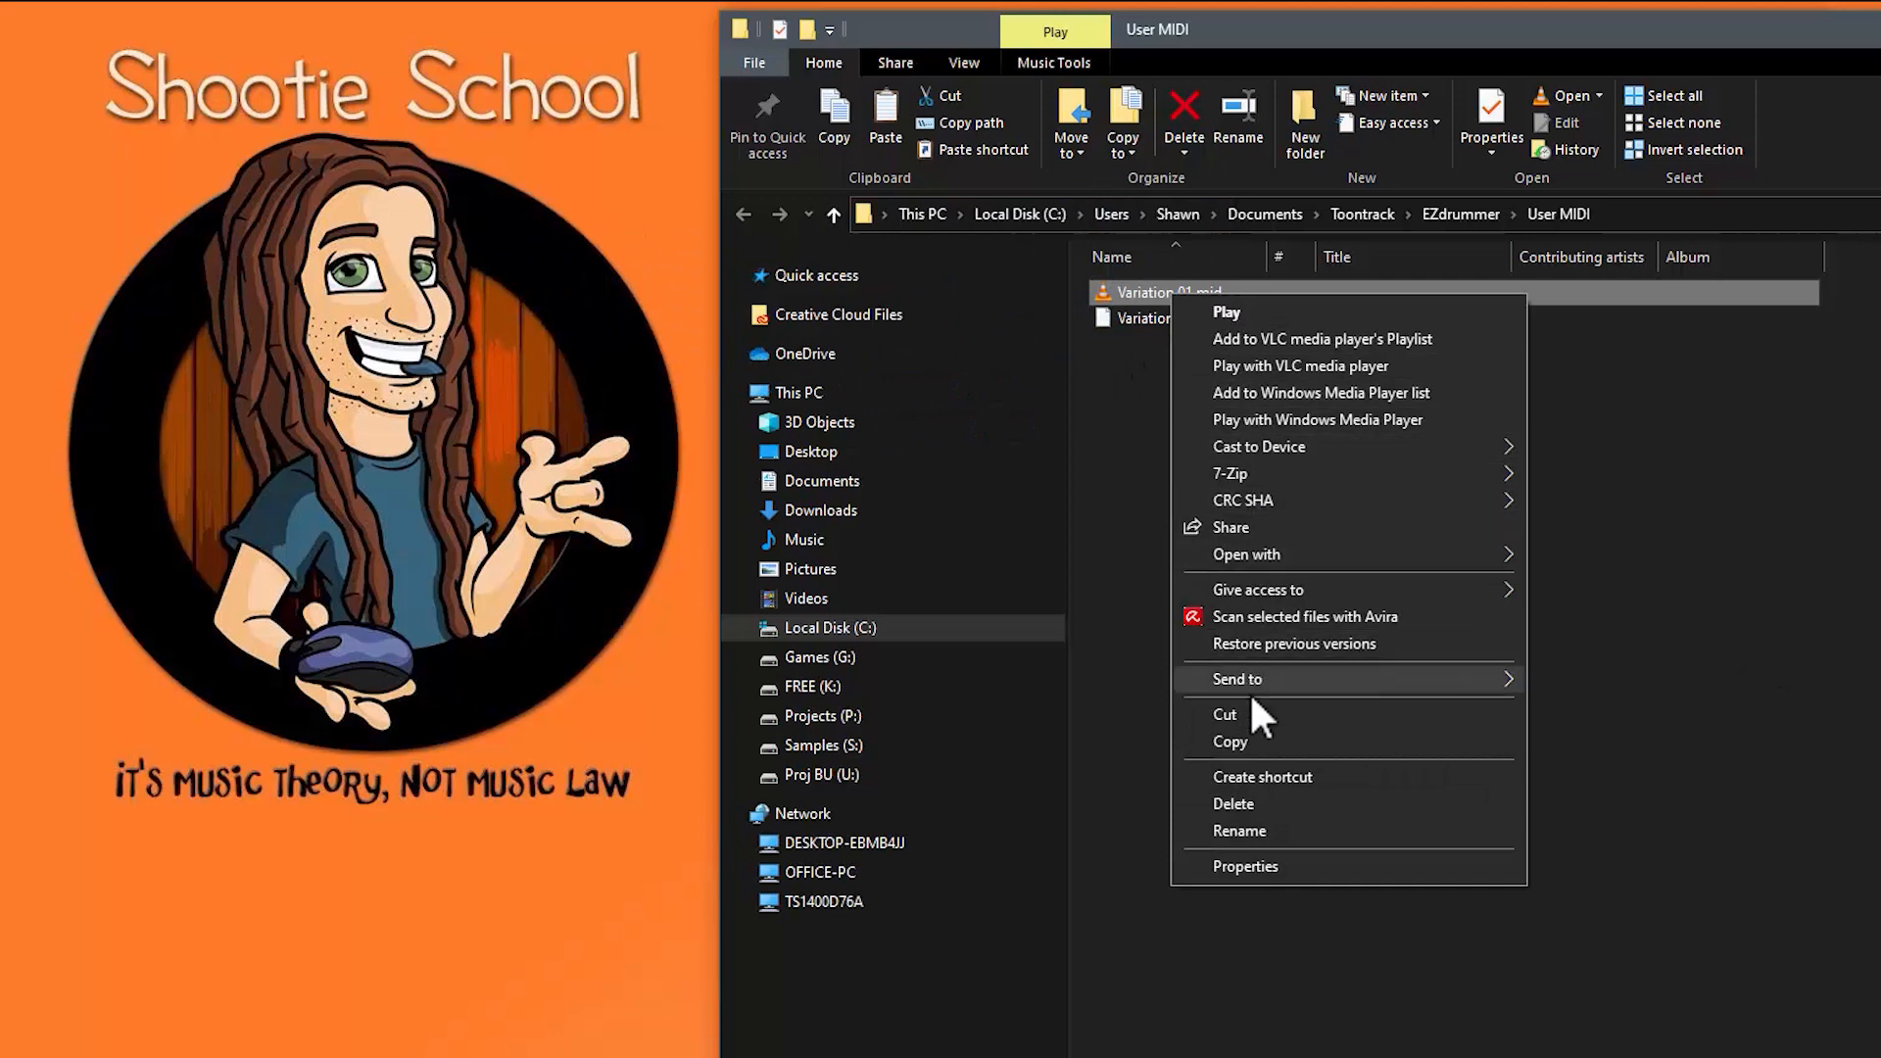
{"action": "left_click", "coordinate": [1138, 509]}
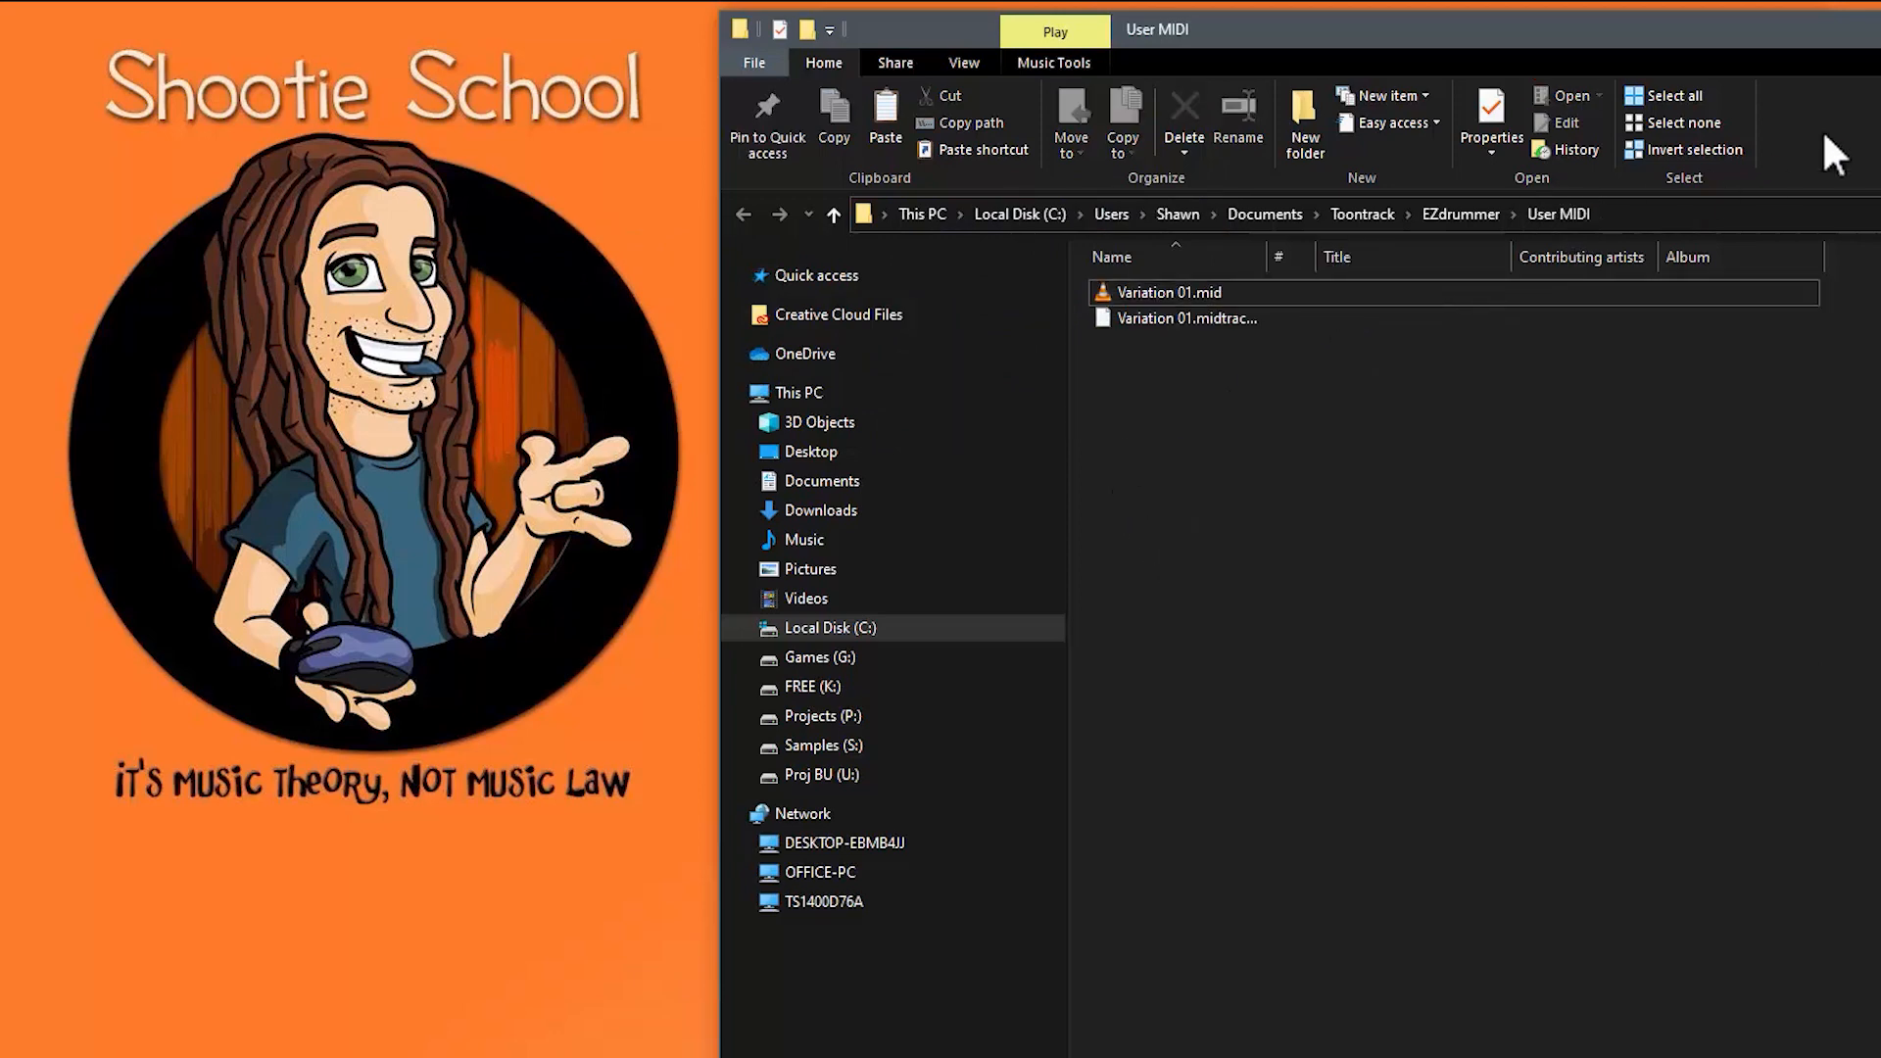
{"action": "left_click", "coordinate": [1880, 30]}
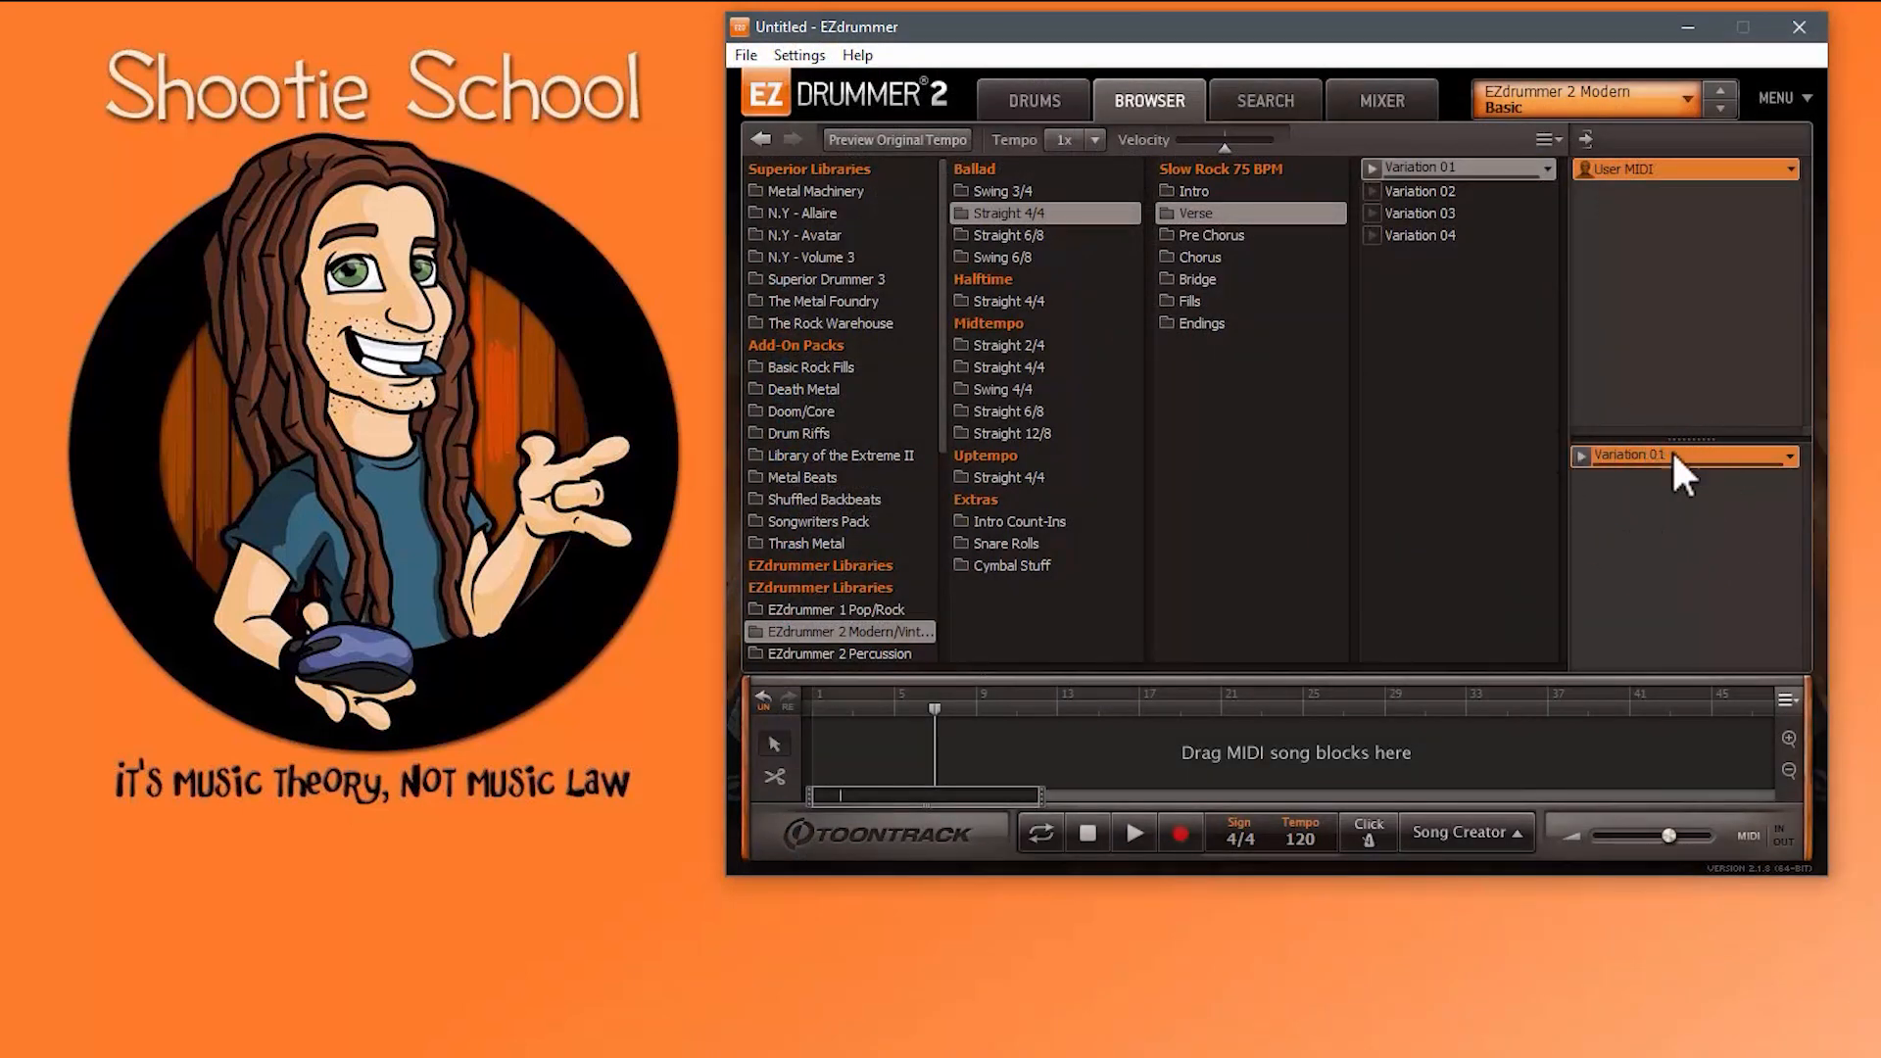
Step: Exit EZdrummer without saving the changes to the untitled project
{"action": "left_click", "coordinate": [749, 57]}
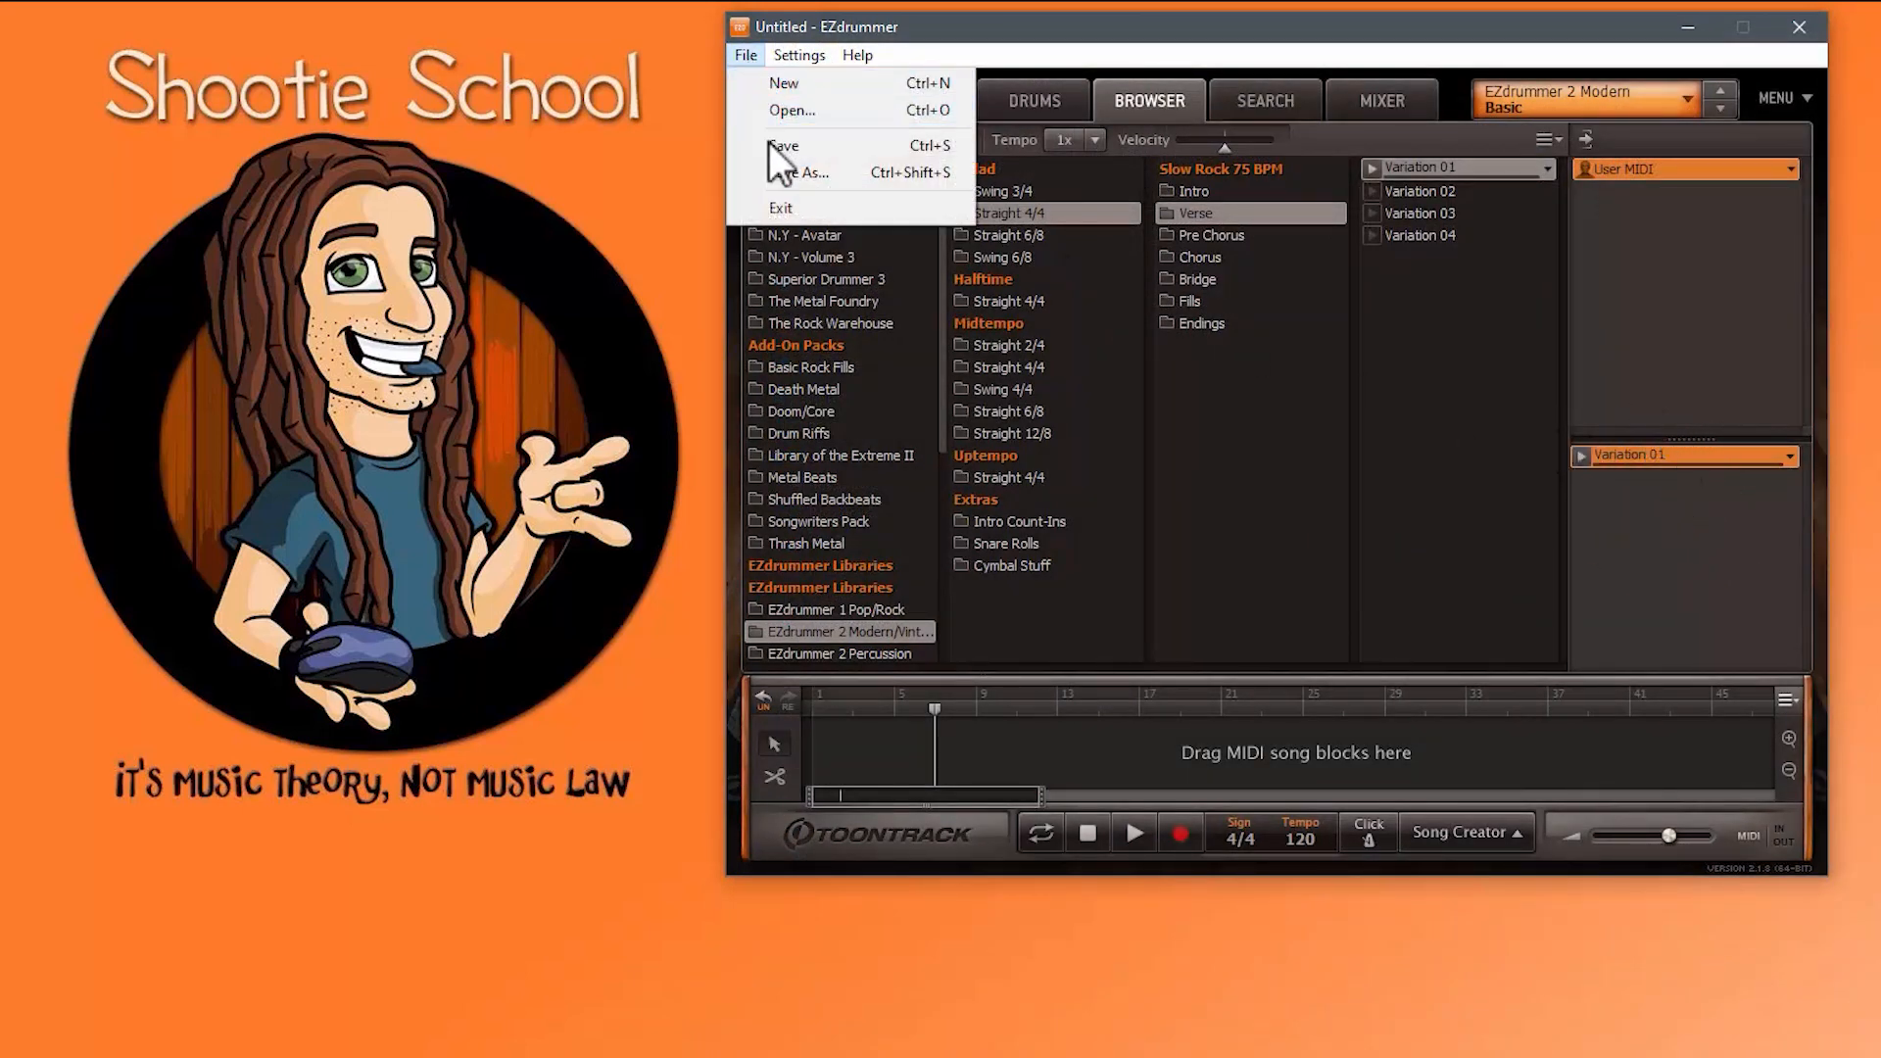
{"action": "left_click", "coordinate": [799, 25]}
{"action": "left_click", "coordinate": [751, 53]}
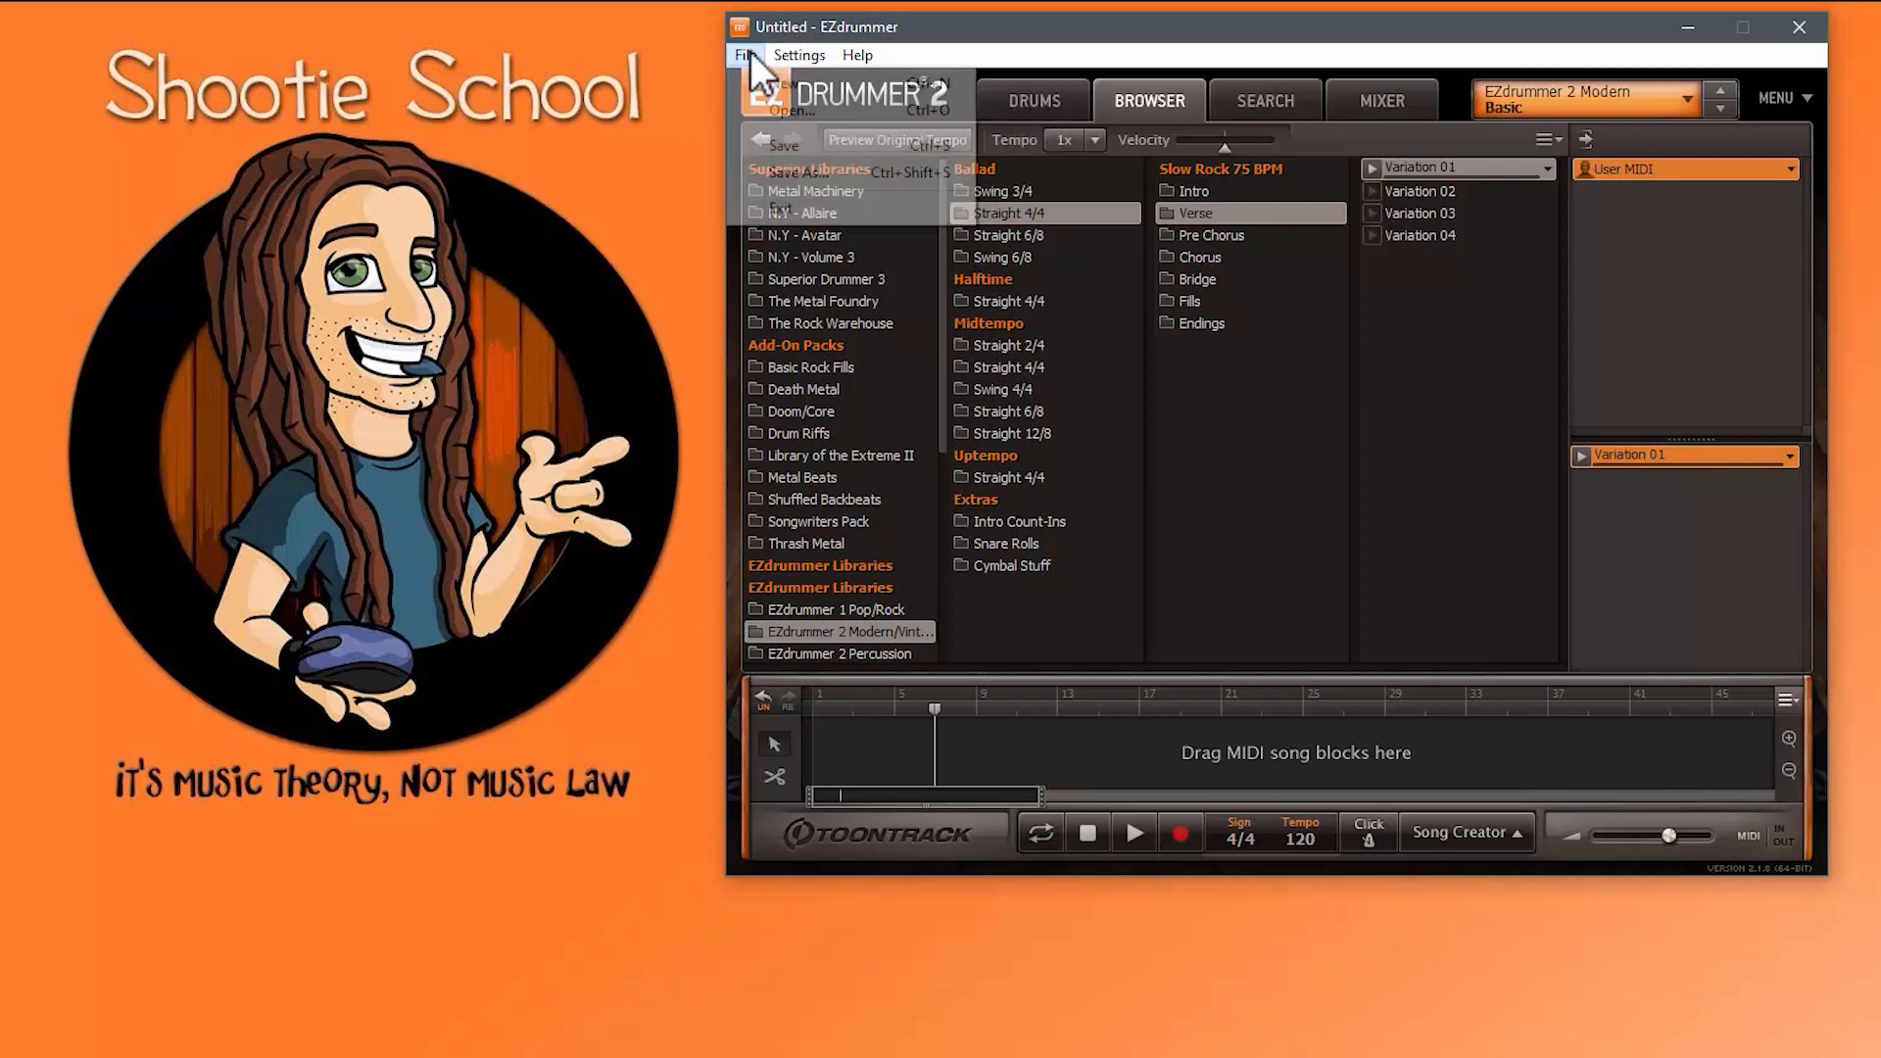
{"action": "left_click", "coordinate": [787, 205]}
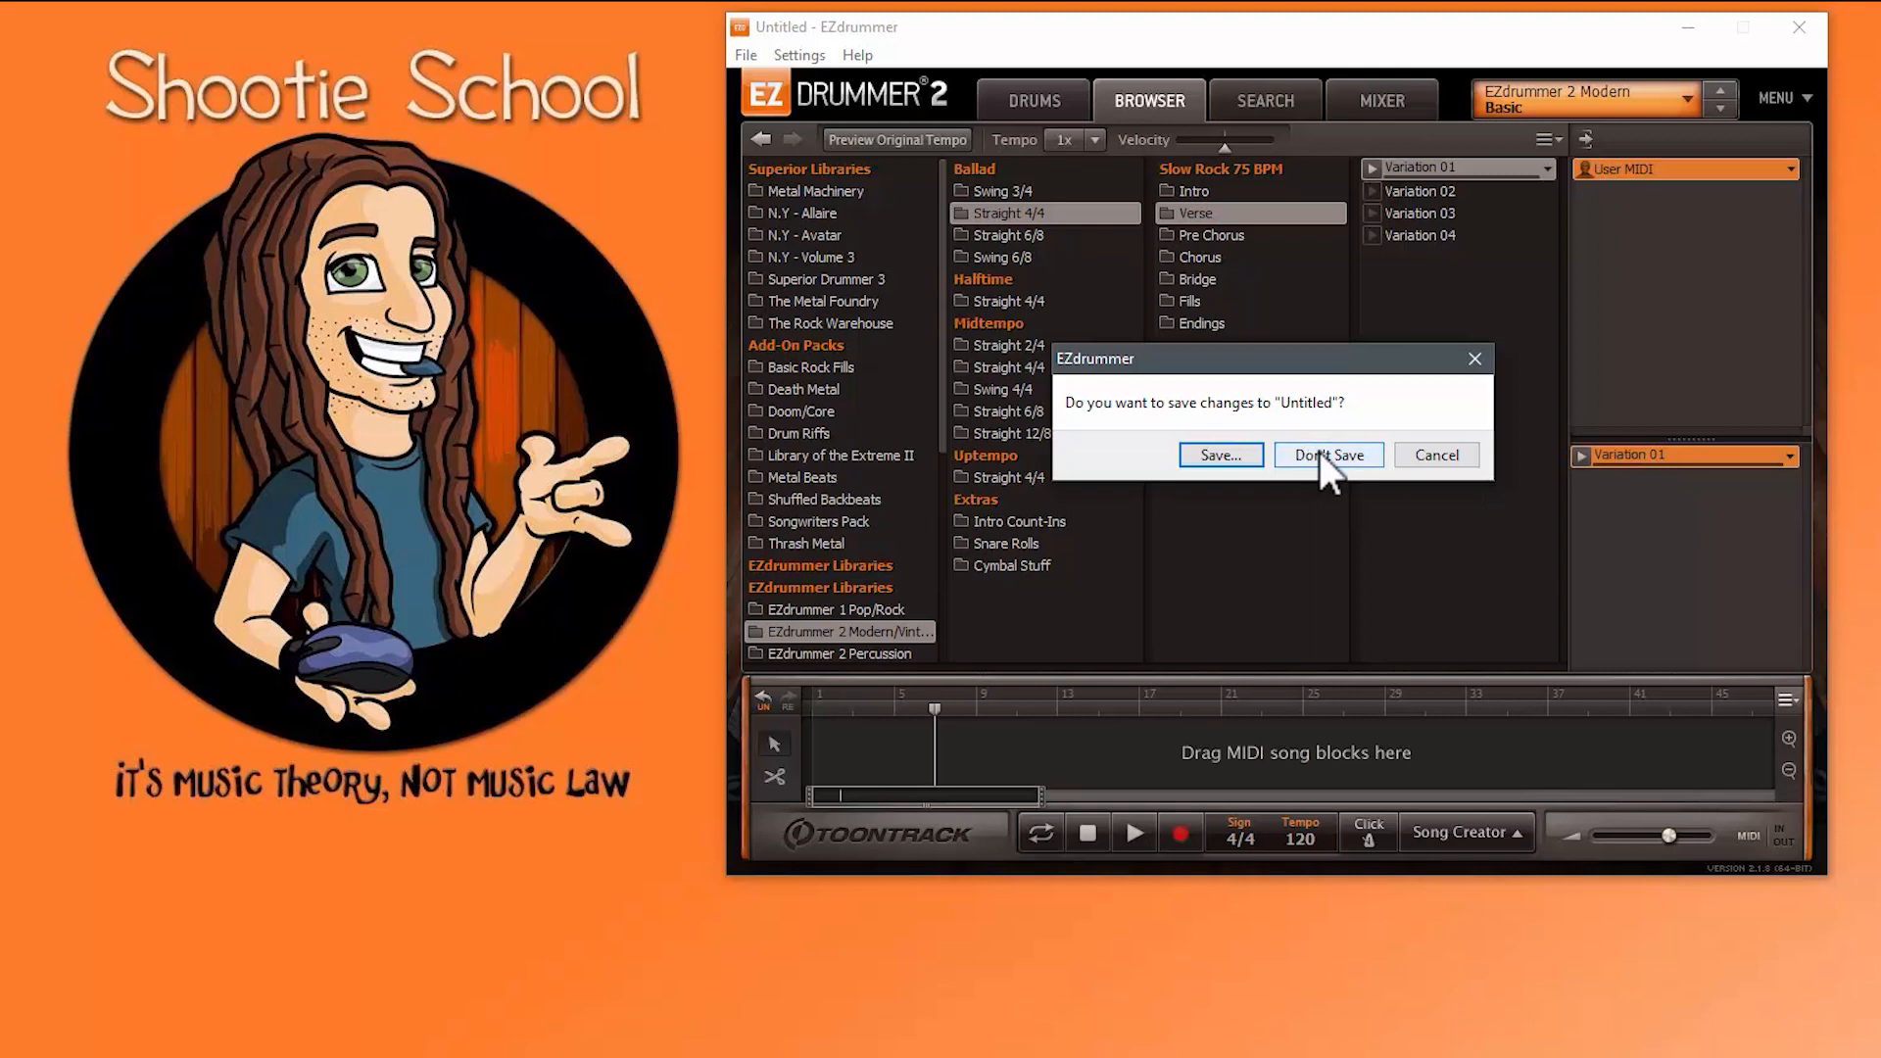
{"action": "left_click", "coordinate": [1319, 451]}
Step: Relaunch EZdrummer, go to the Browser, and select Variation 01 in User MIDI
{"action": "left_click", "coordinate": [834, 1043]}
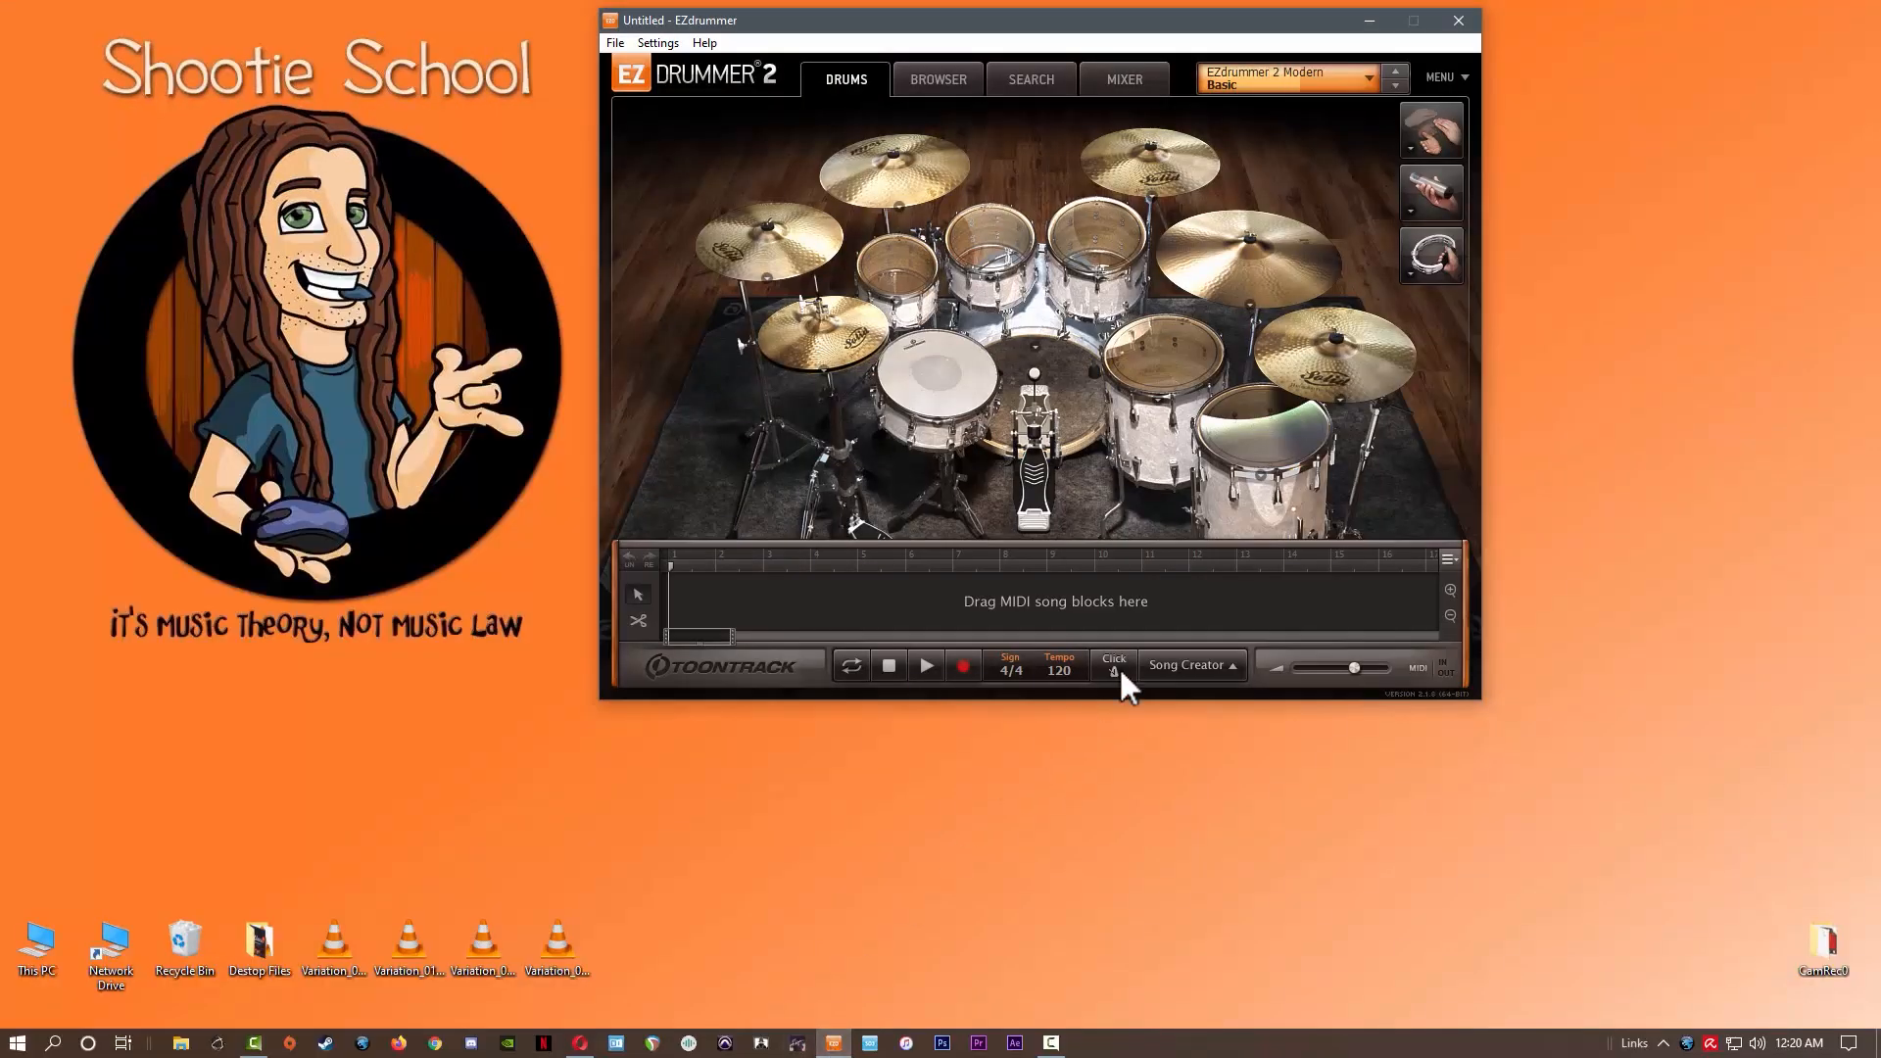
{"action": "left_click", "coordinate": [938, 81]}
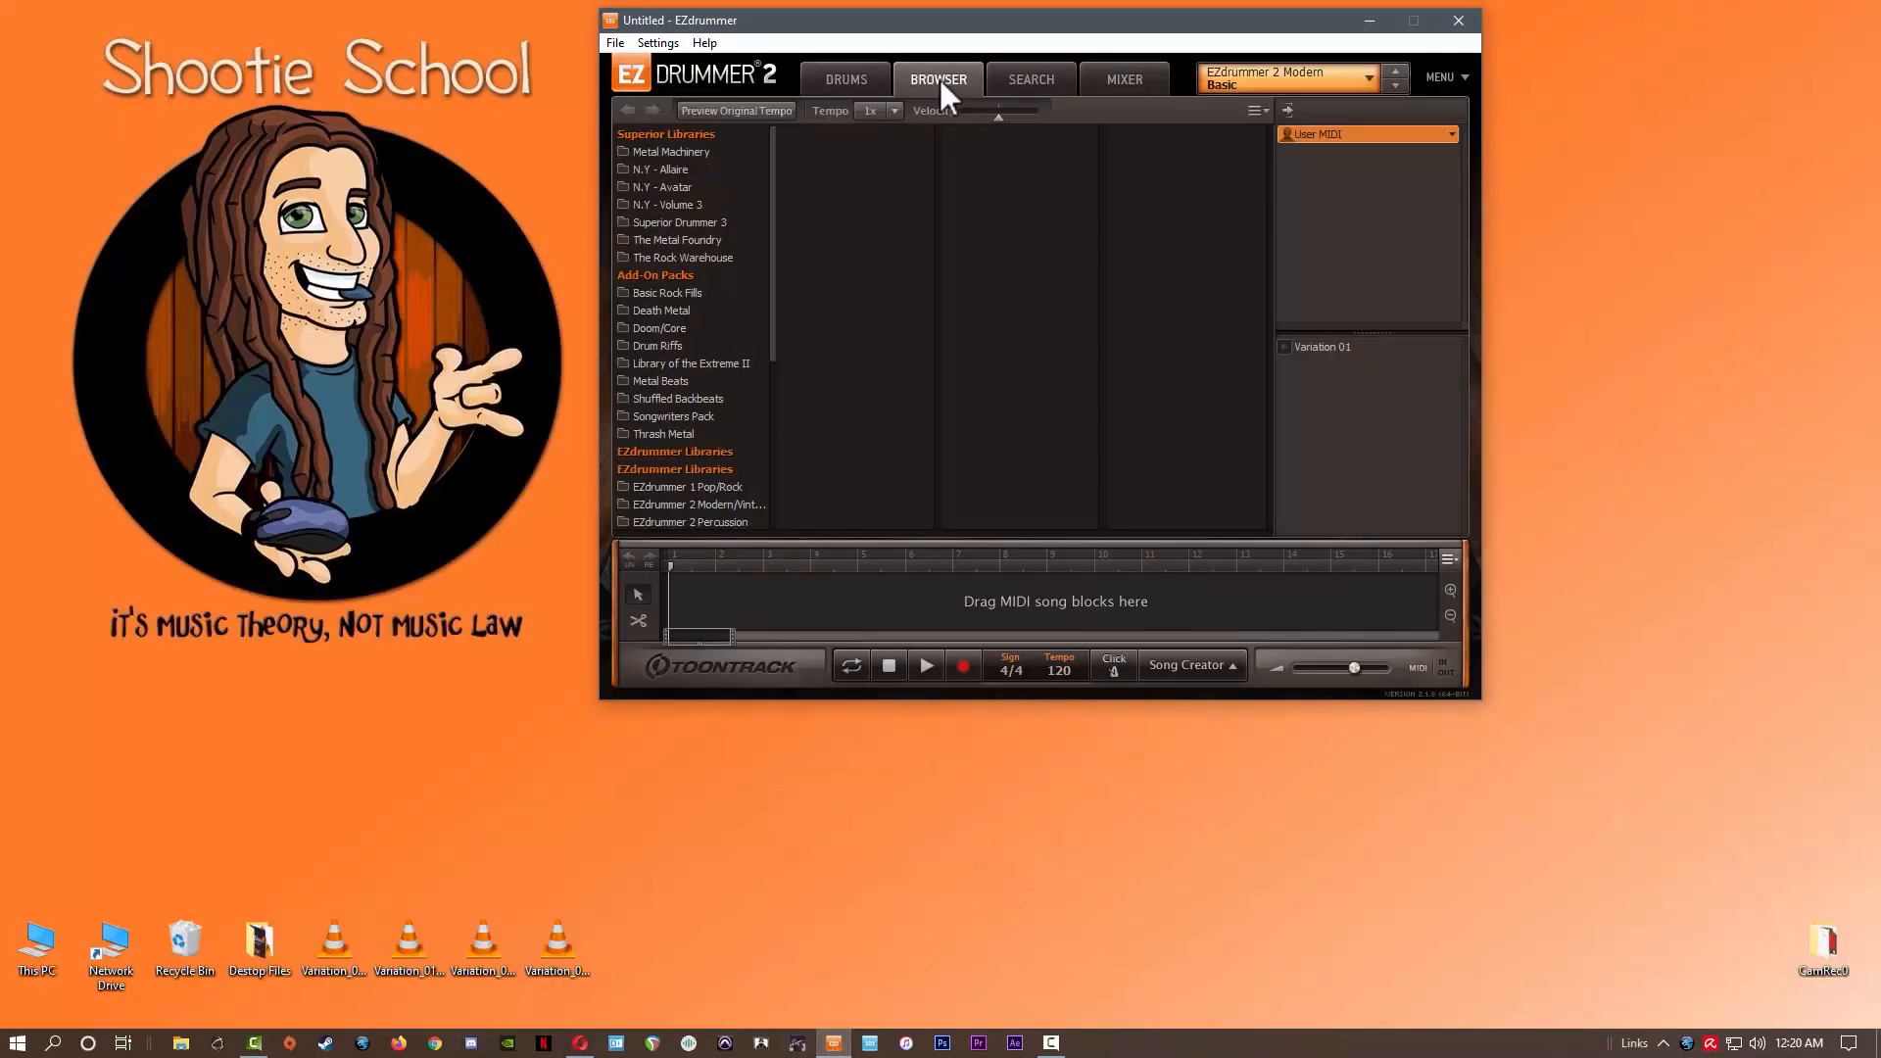
{"action": "left_click", "coordinate": [1328, 346]}
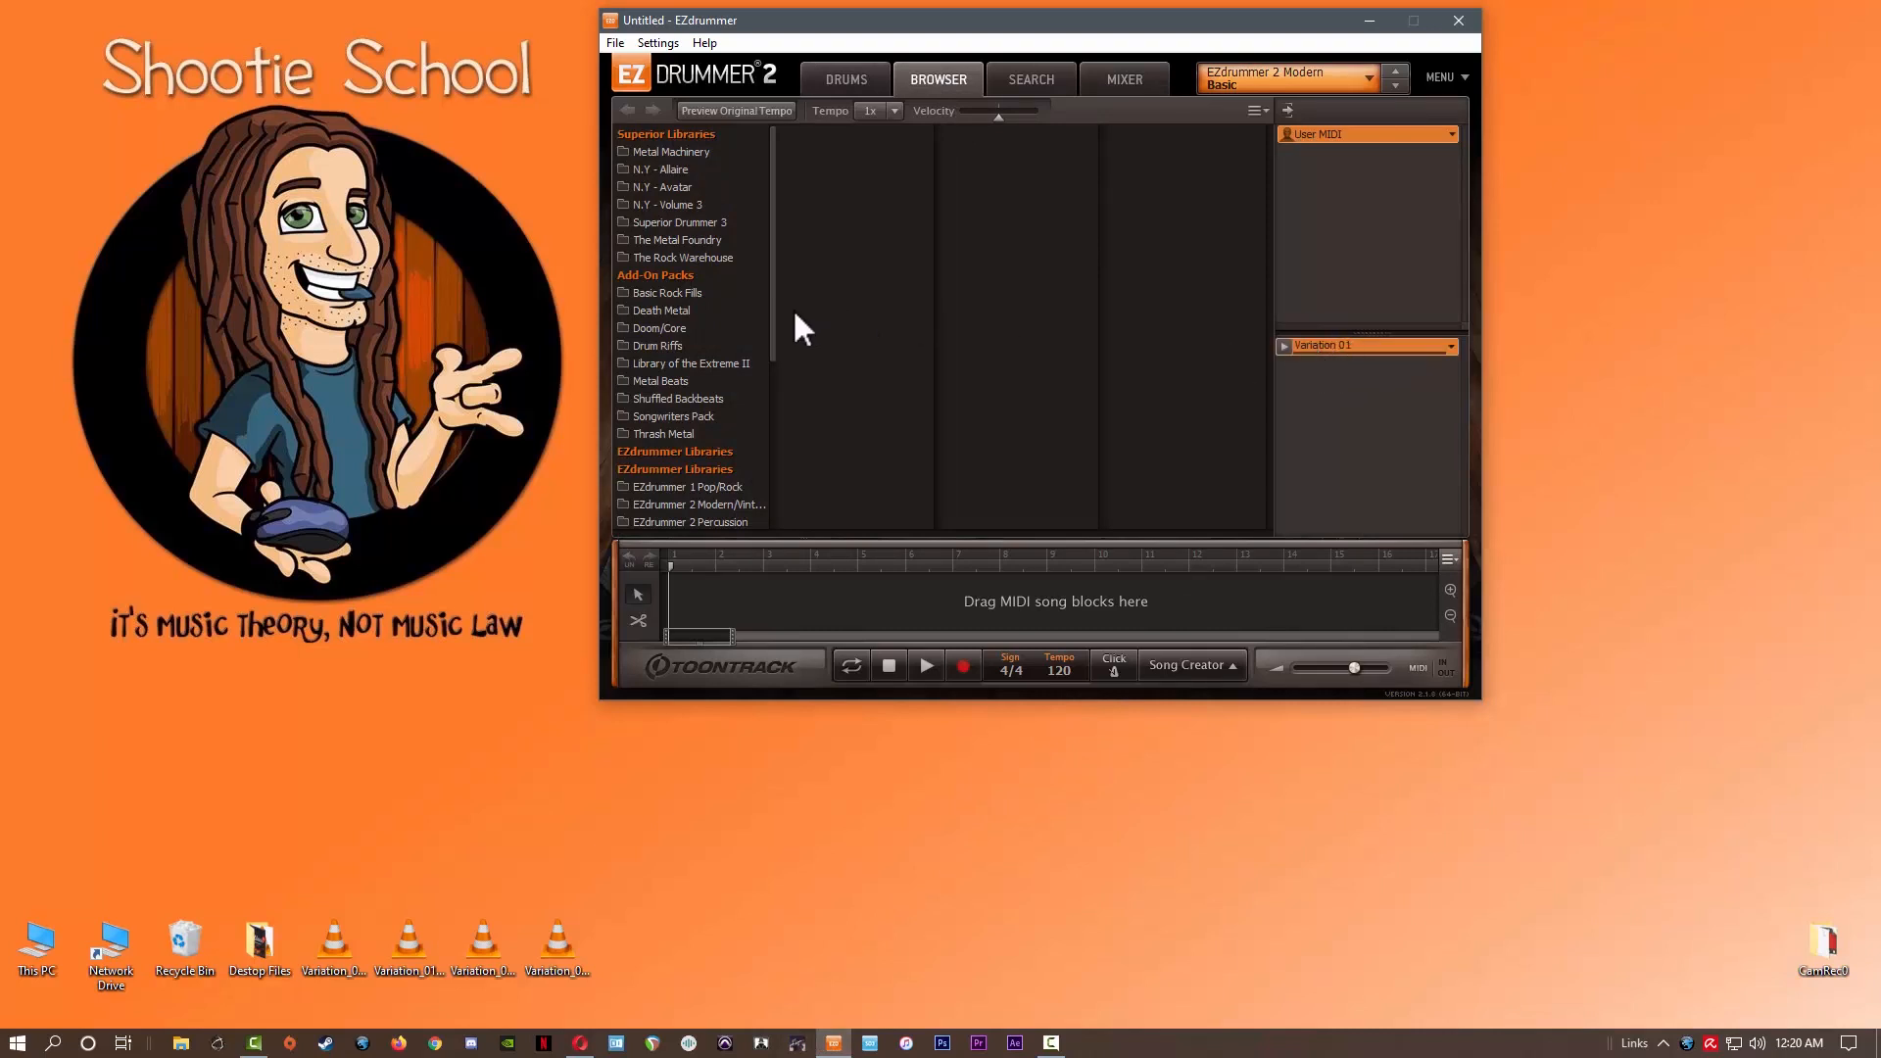
Step: Browse to the Ballad Straight 4/4 grooves in the EZdrummer 2 Modern/Vintage library
{"action": "scroll", "coordinate": [743, 339], "scroll_direction": "down", "scroll_amount": 3}
{"action": "left_click", "coordinate": [737, 345]}
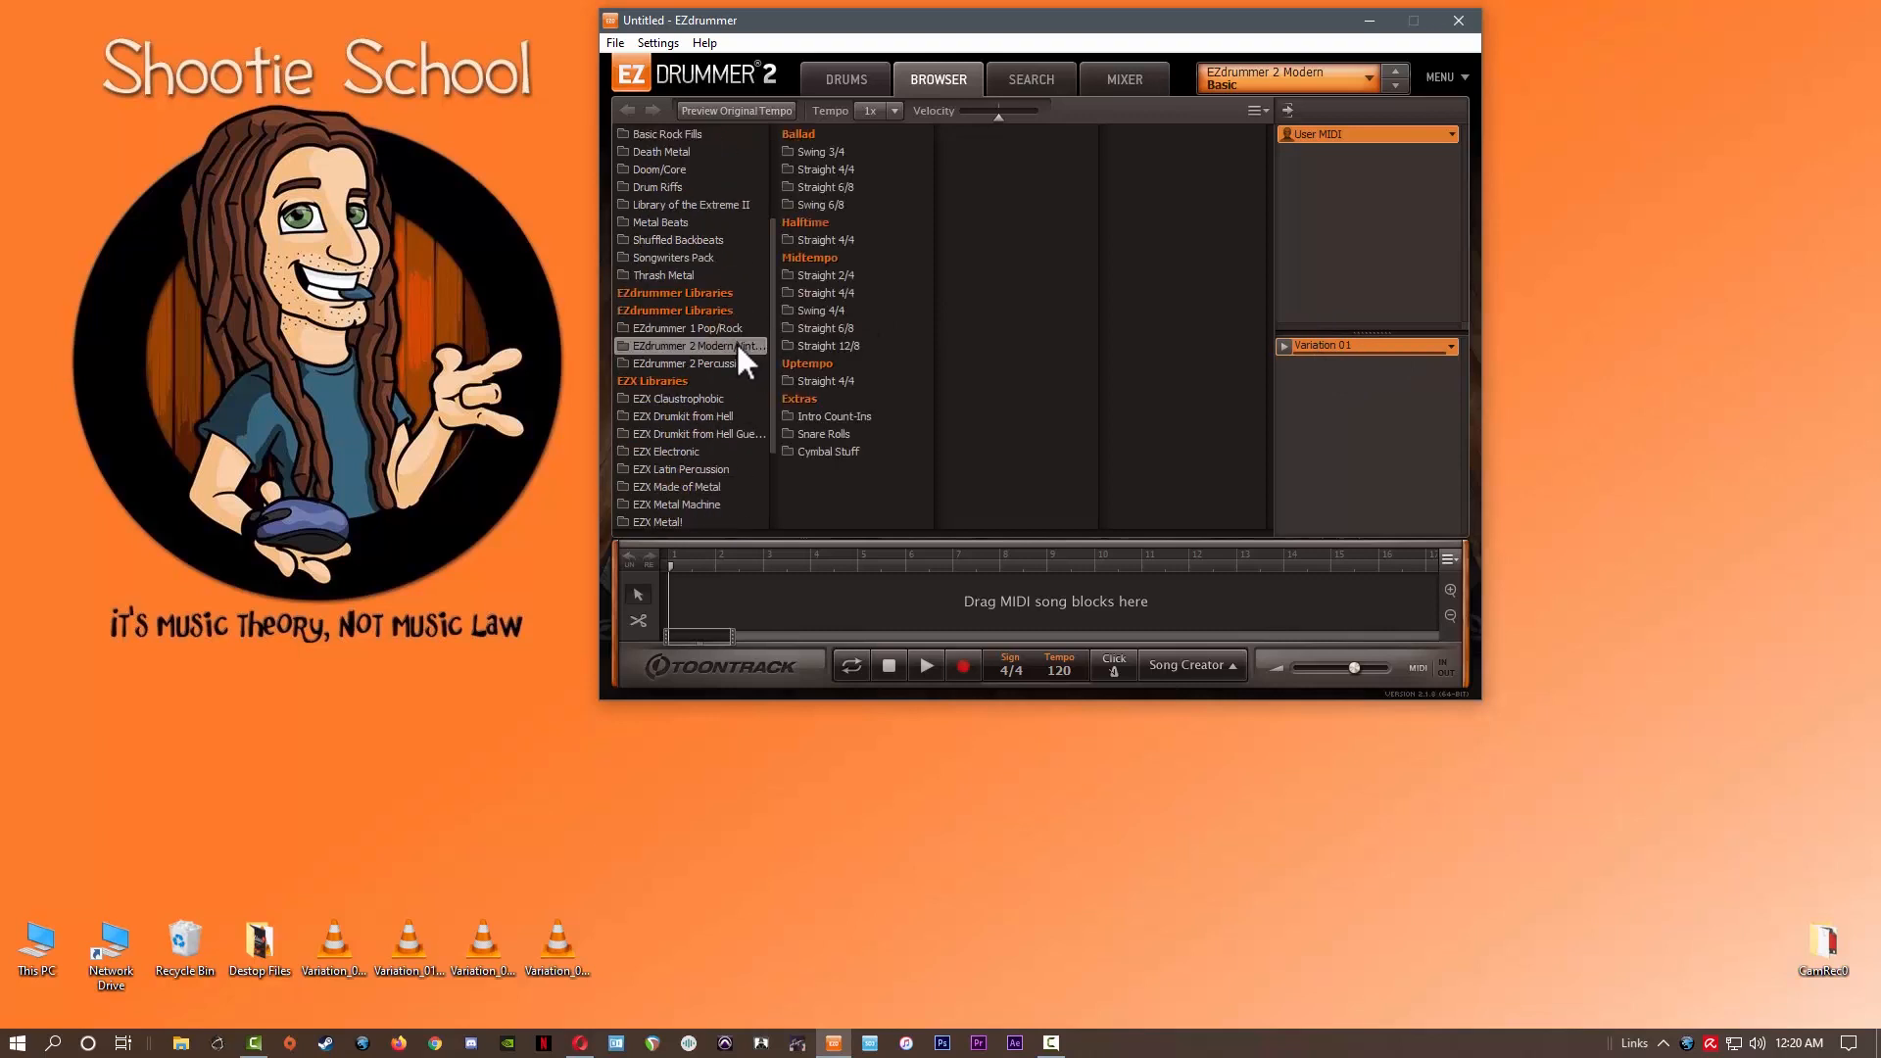
{"action": "left_click", "coordinate": [826, 169]}
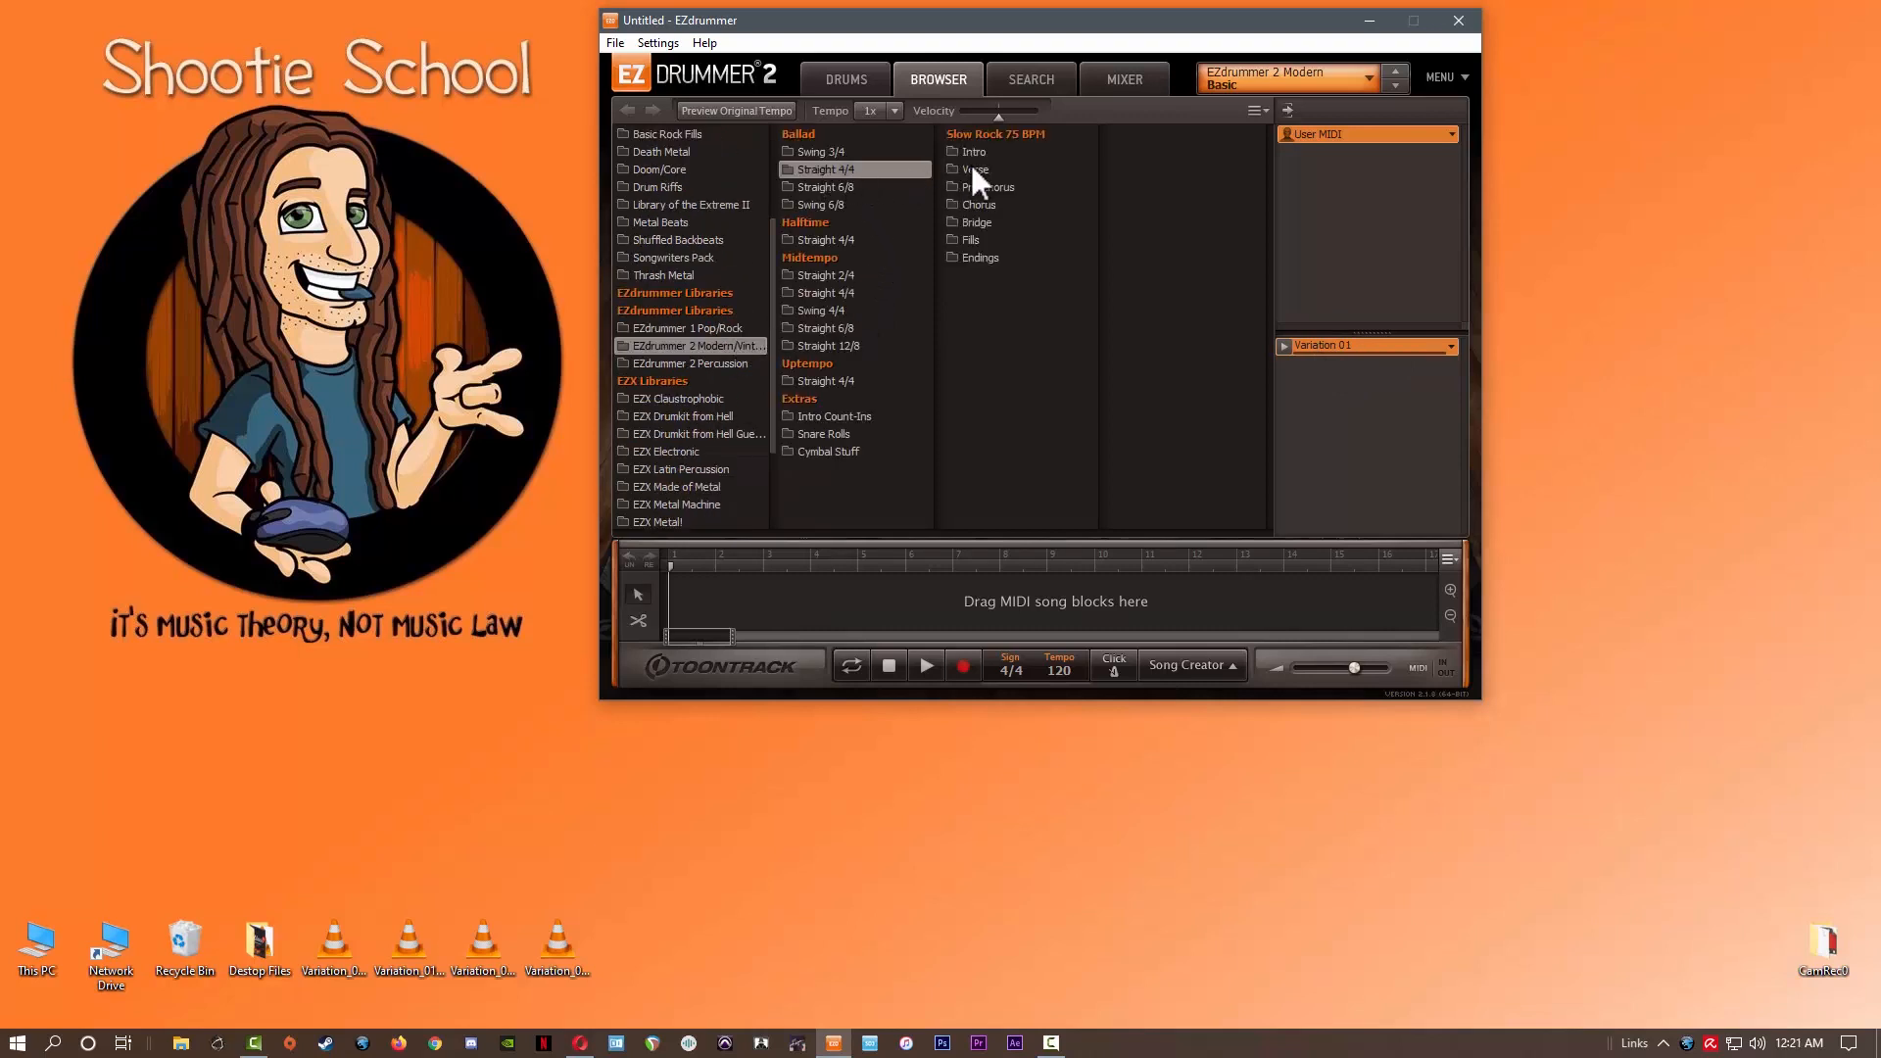
Step: Remove the Variation 01 groove from User MIDI and confirm its removal
{"action": "right_click", "coordinate": [1320, 345]}
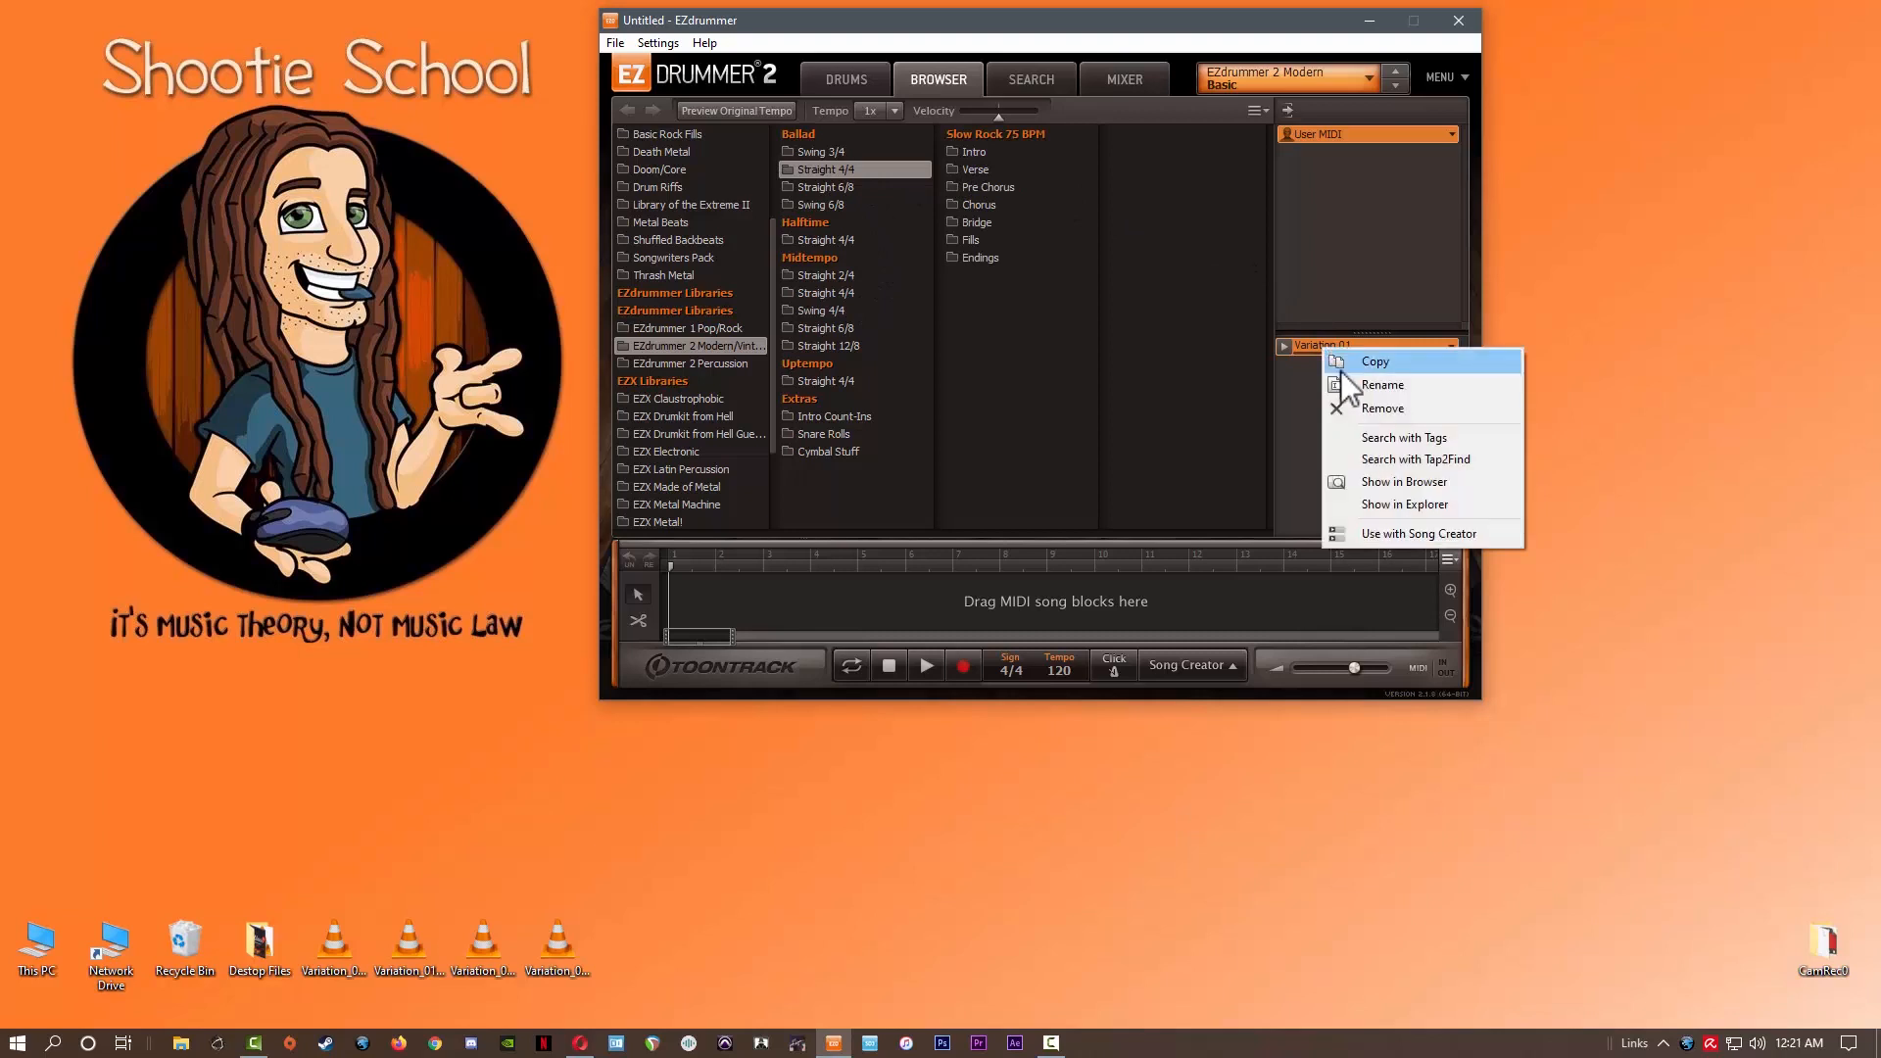
{"action": "left_click", "coordinate": [1358, 407]}
{"action": "left_click", "coordinate": [1212, 363]}
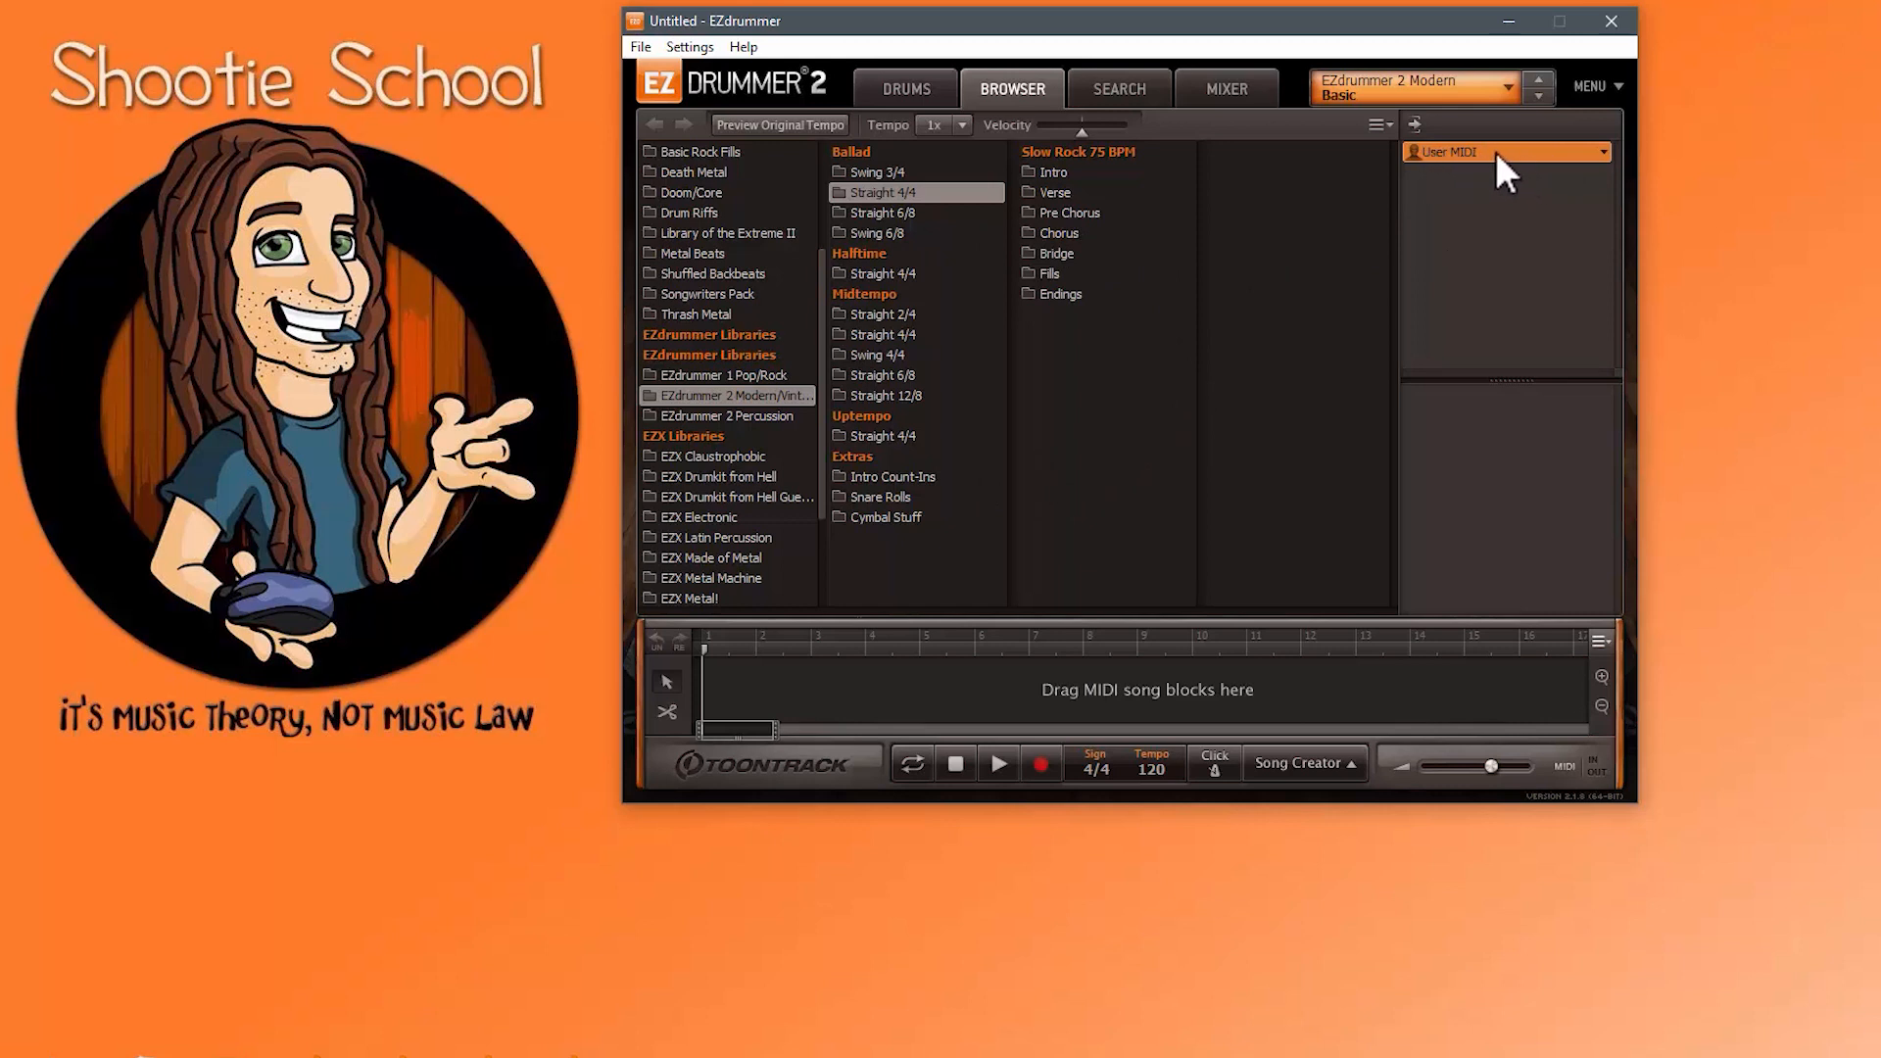
Step: View the User MIDI folder commands, open its location in Explorer to examine the path, and close the folder window
{"action": "right_click", "coordinate": [1497, 154]}
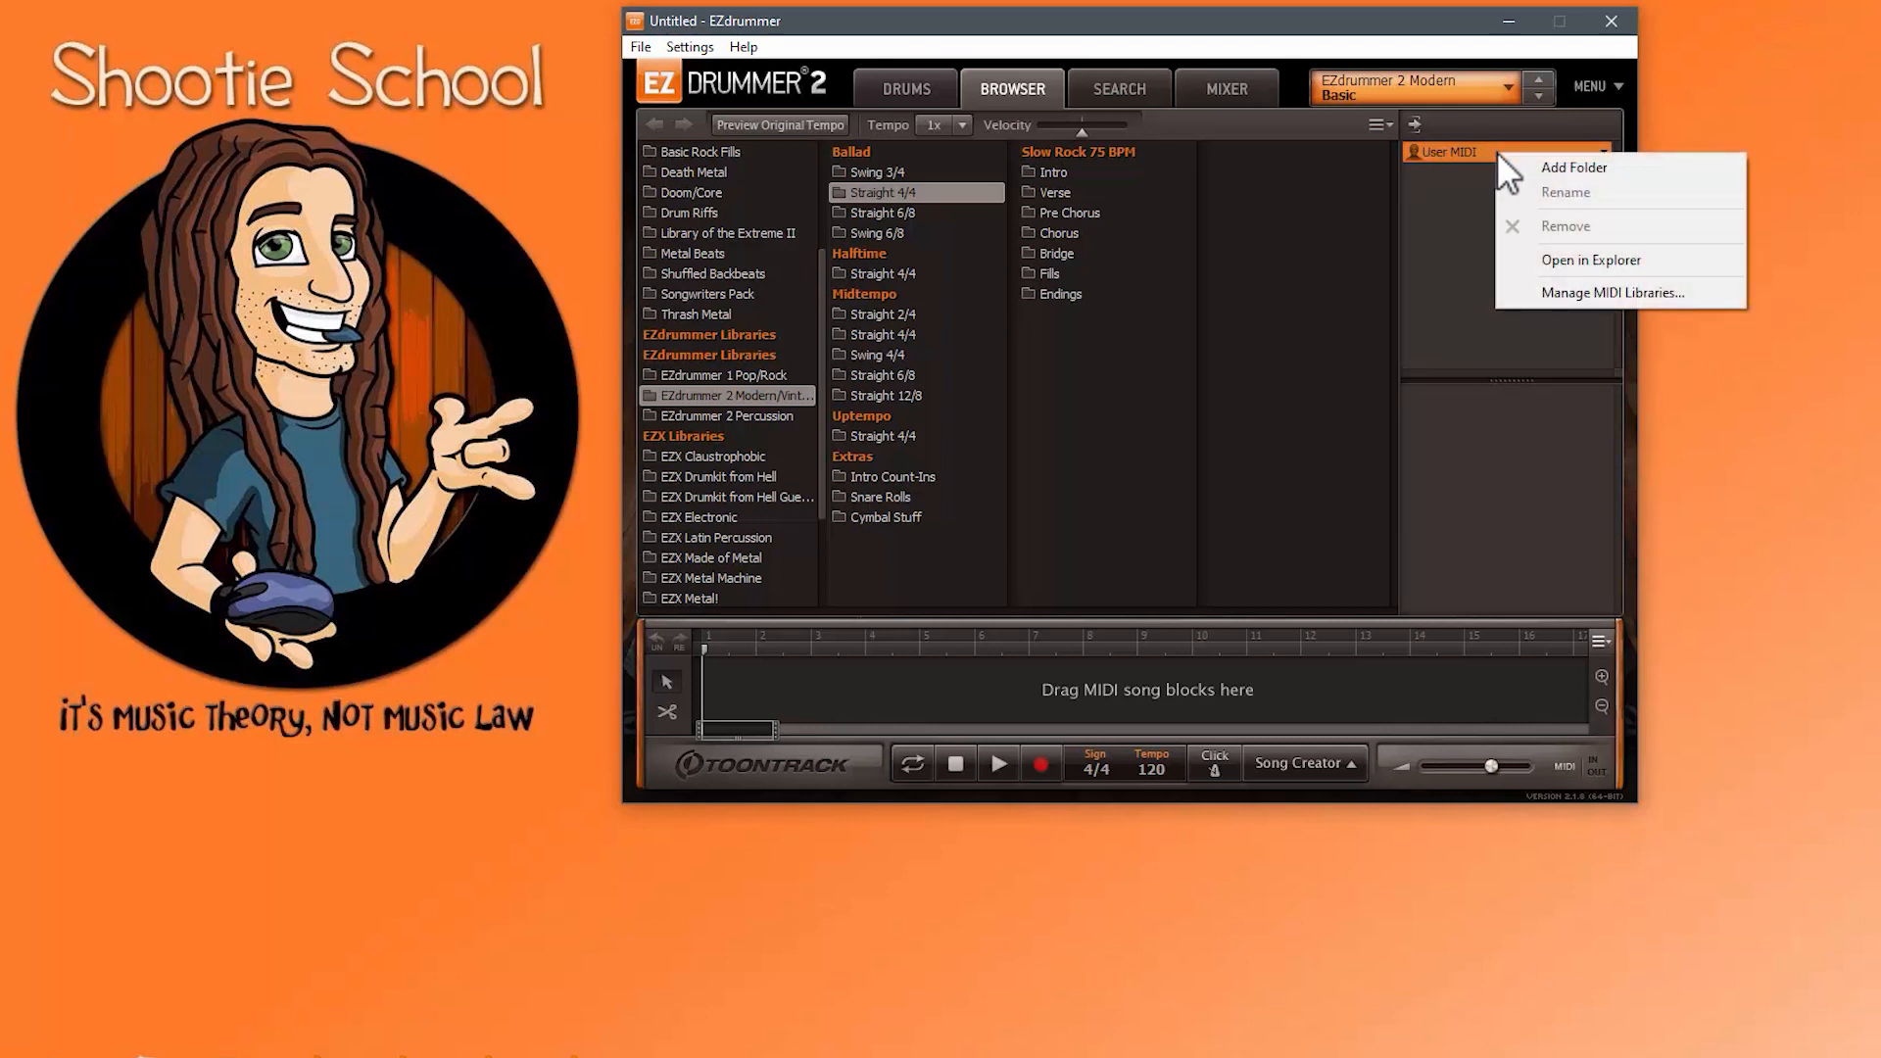
{"action": "left_click", "coordinate": [1491, 151]}
{"action": "left_click", "coordinate": [1602, 149]}
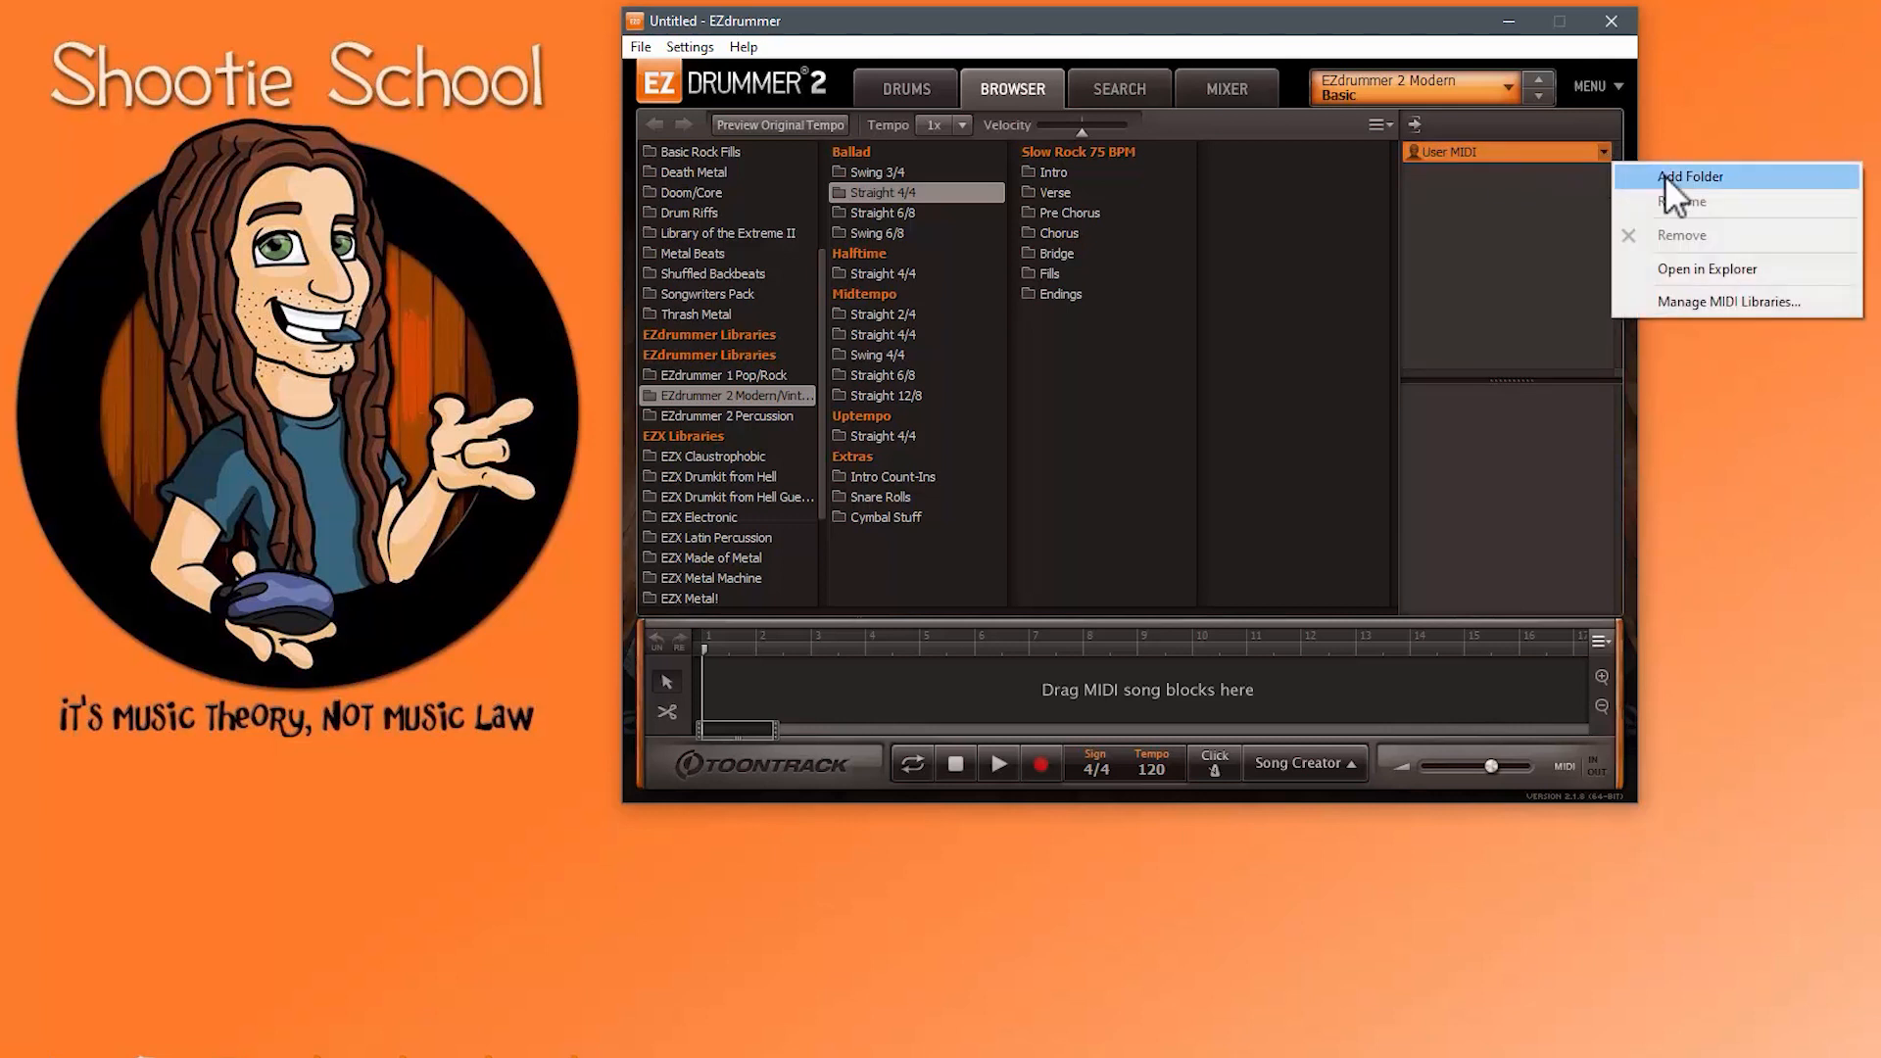
{"action": "left_click", "coordinate": [1697, 266]}
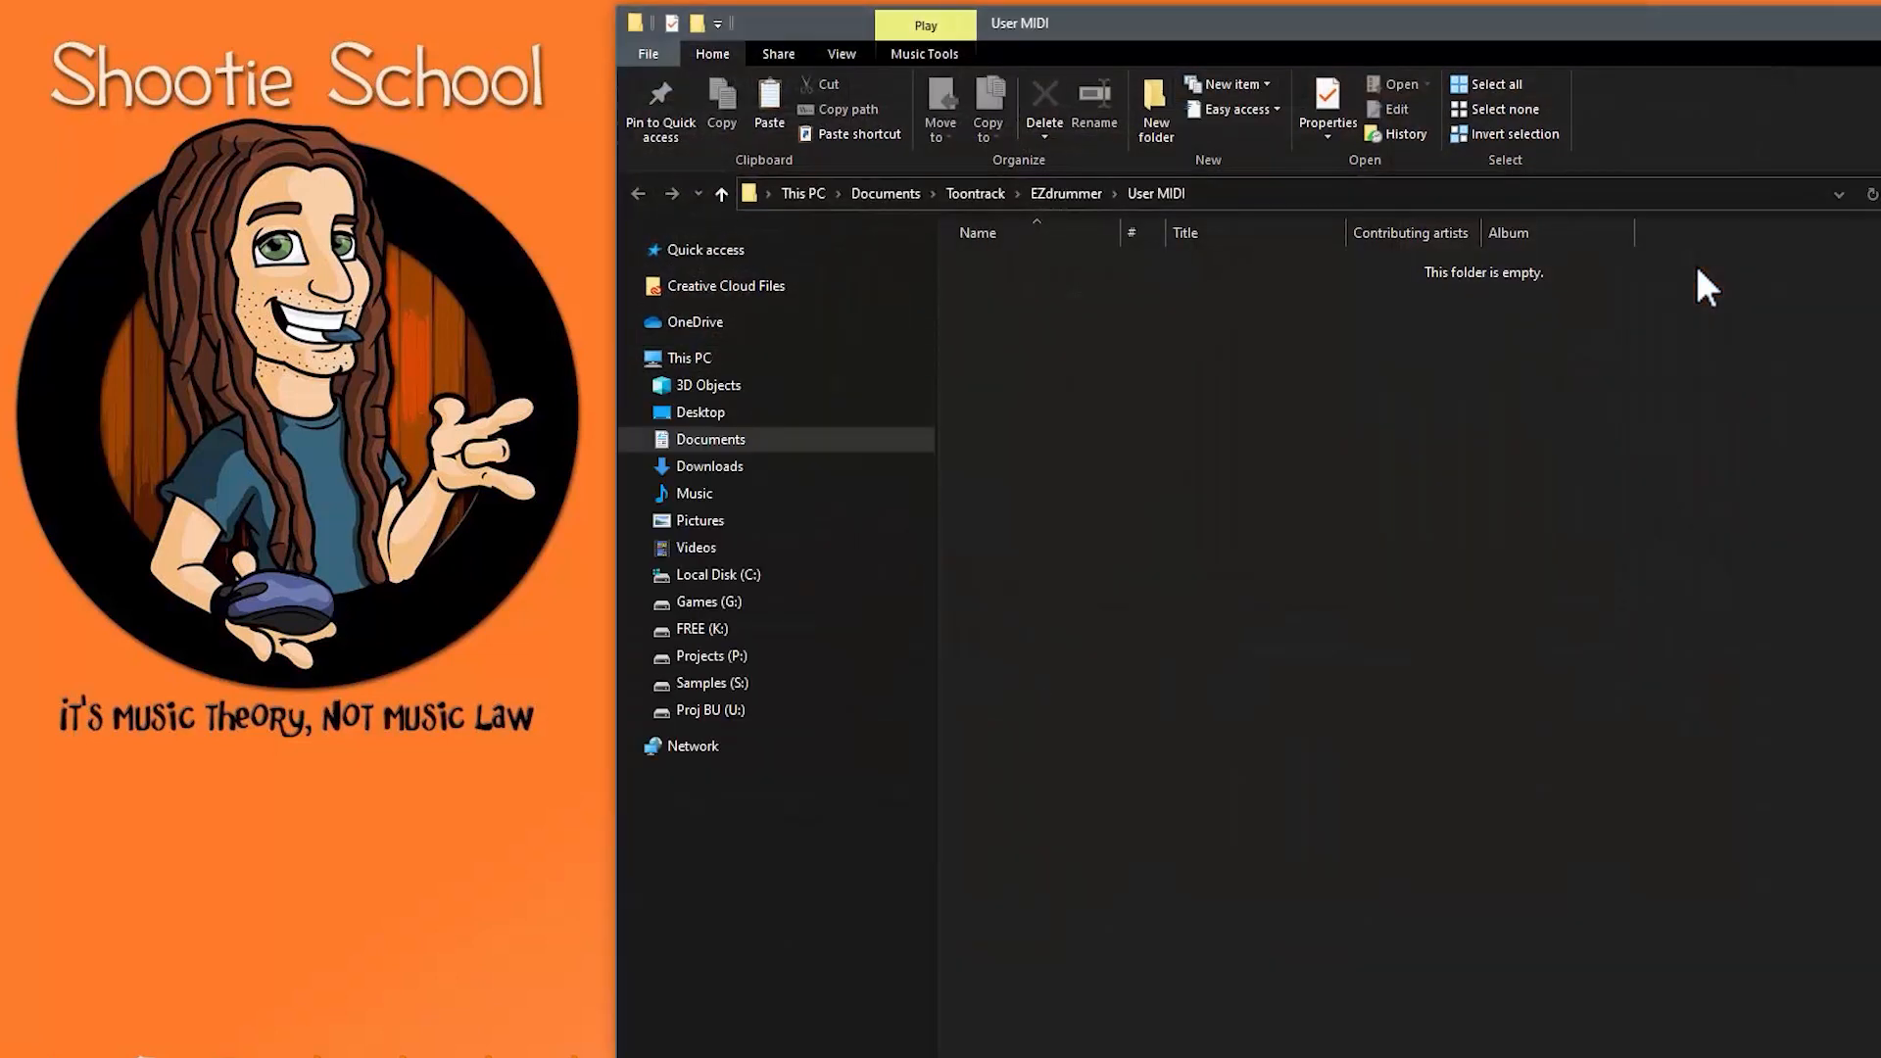
{"action": "right_click", "coordinate": [1169, 193]}
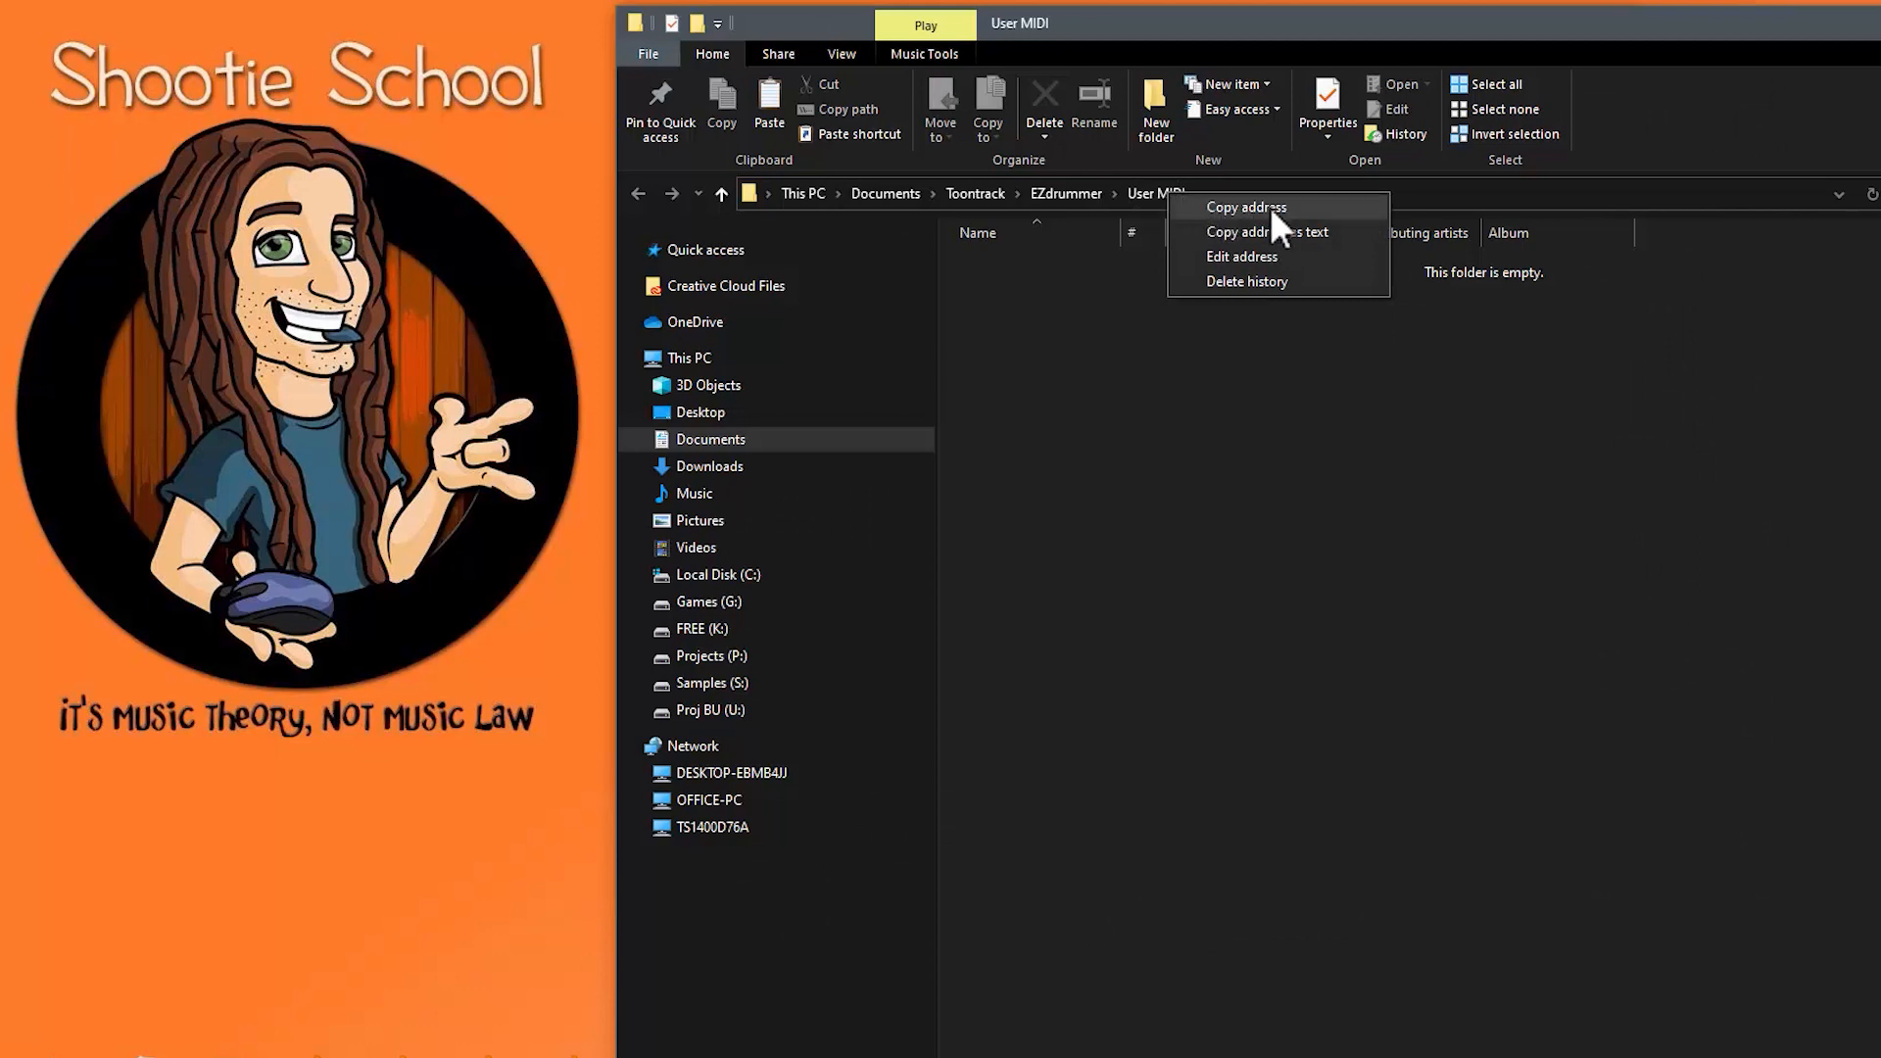
{"action": "left_click", "coordinate": [1650, 31]}
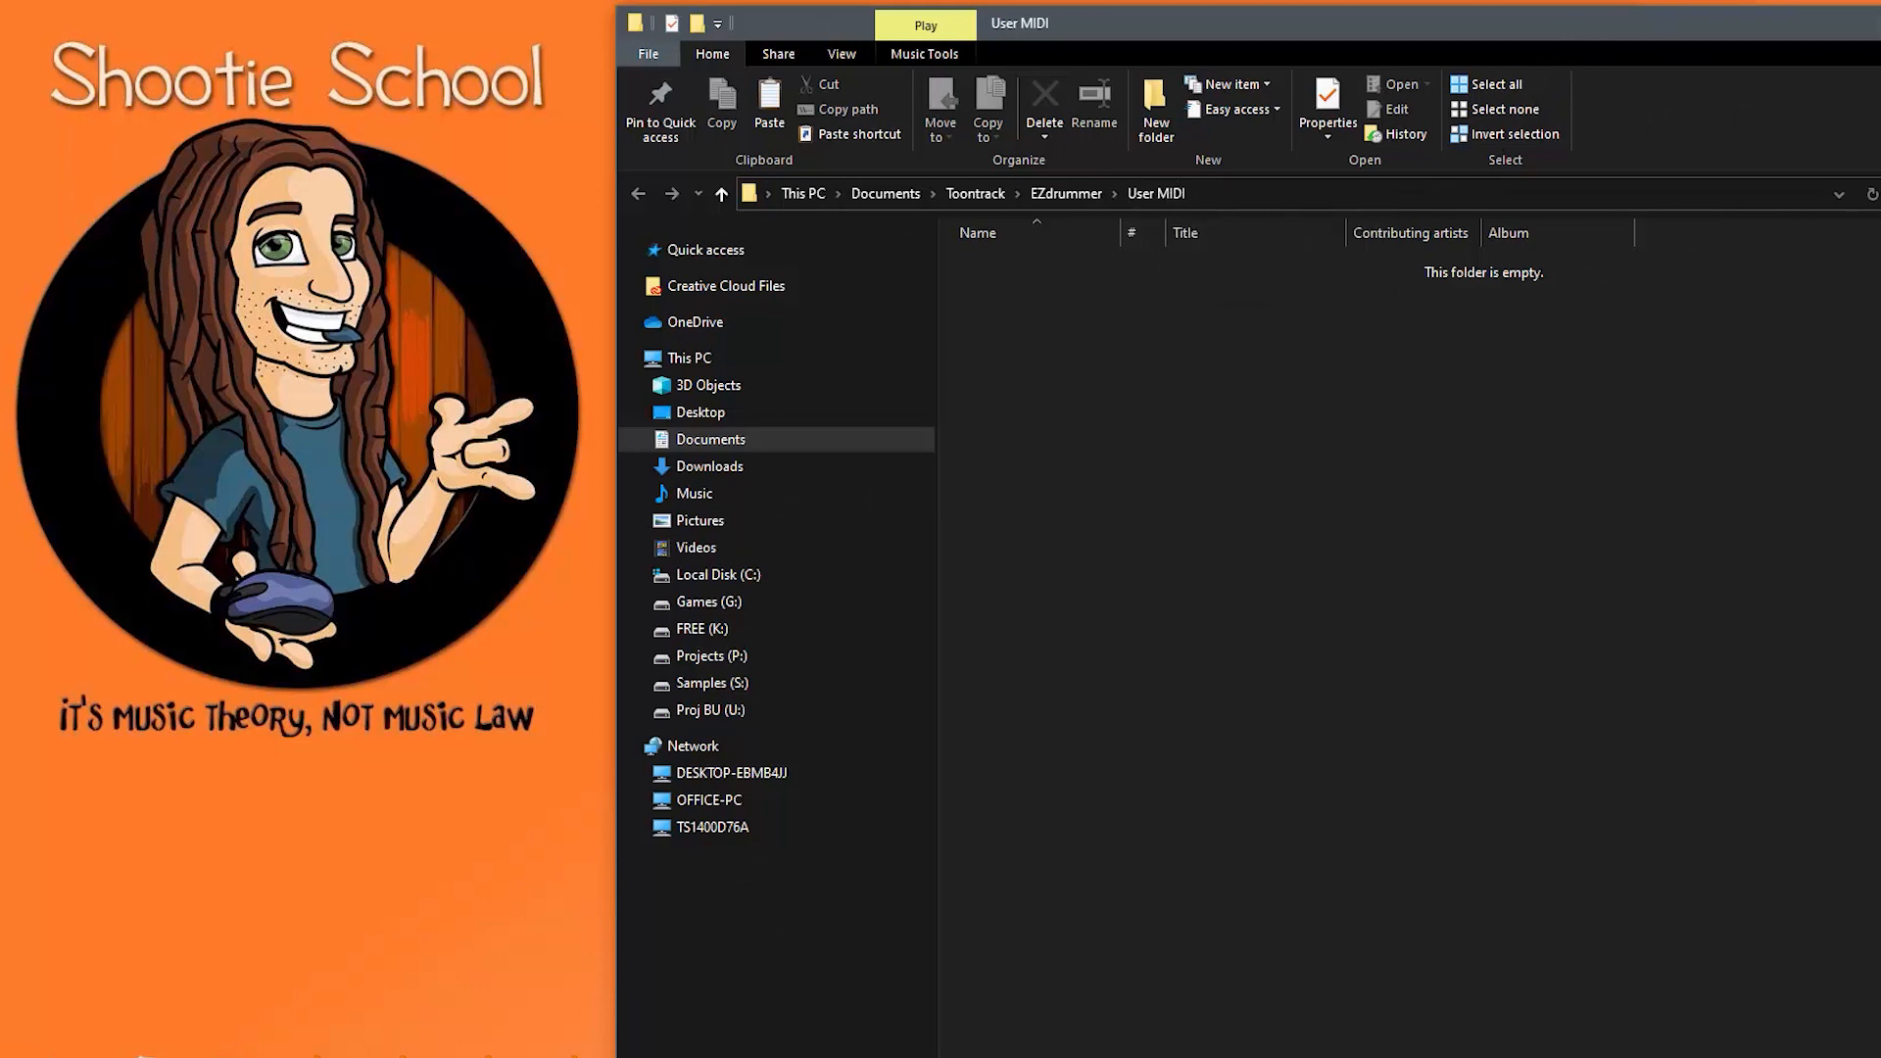
{"action": "key", "text": "alt+F4"}
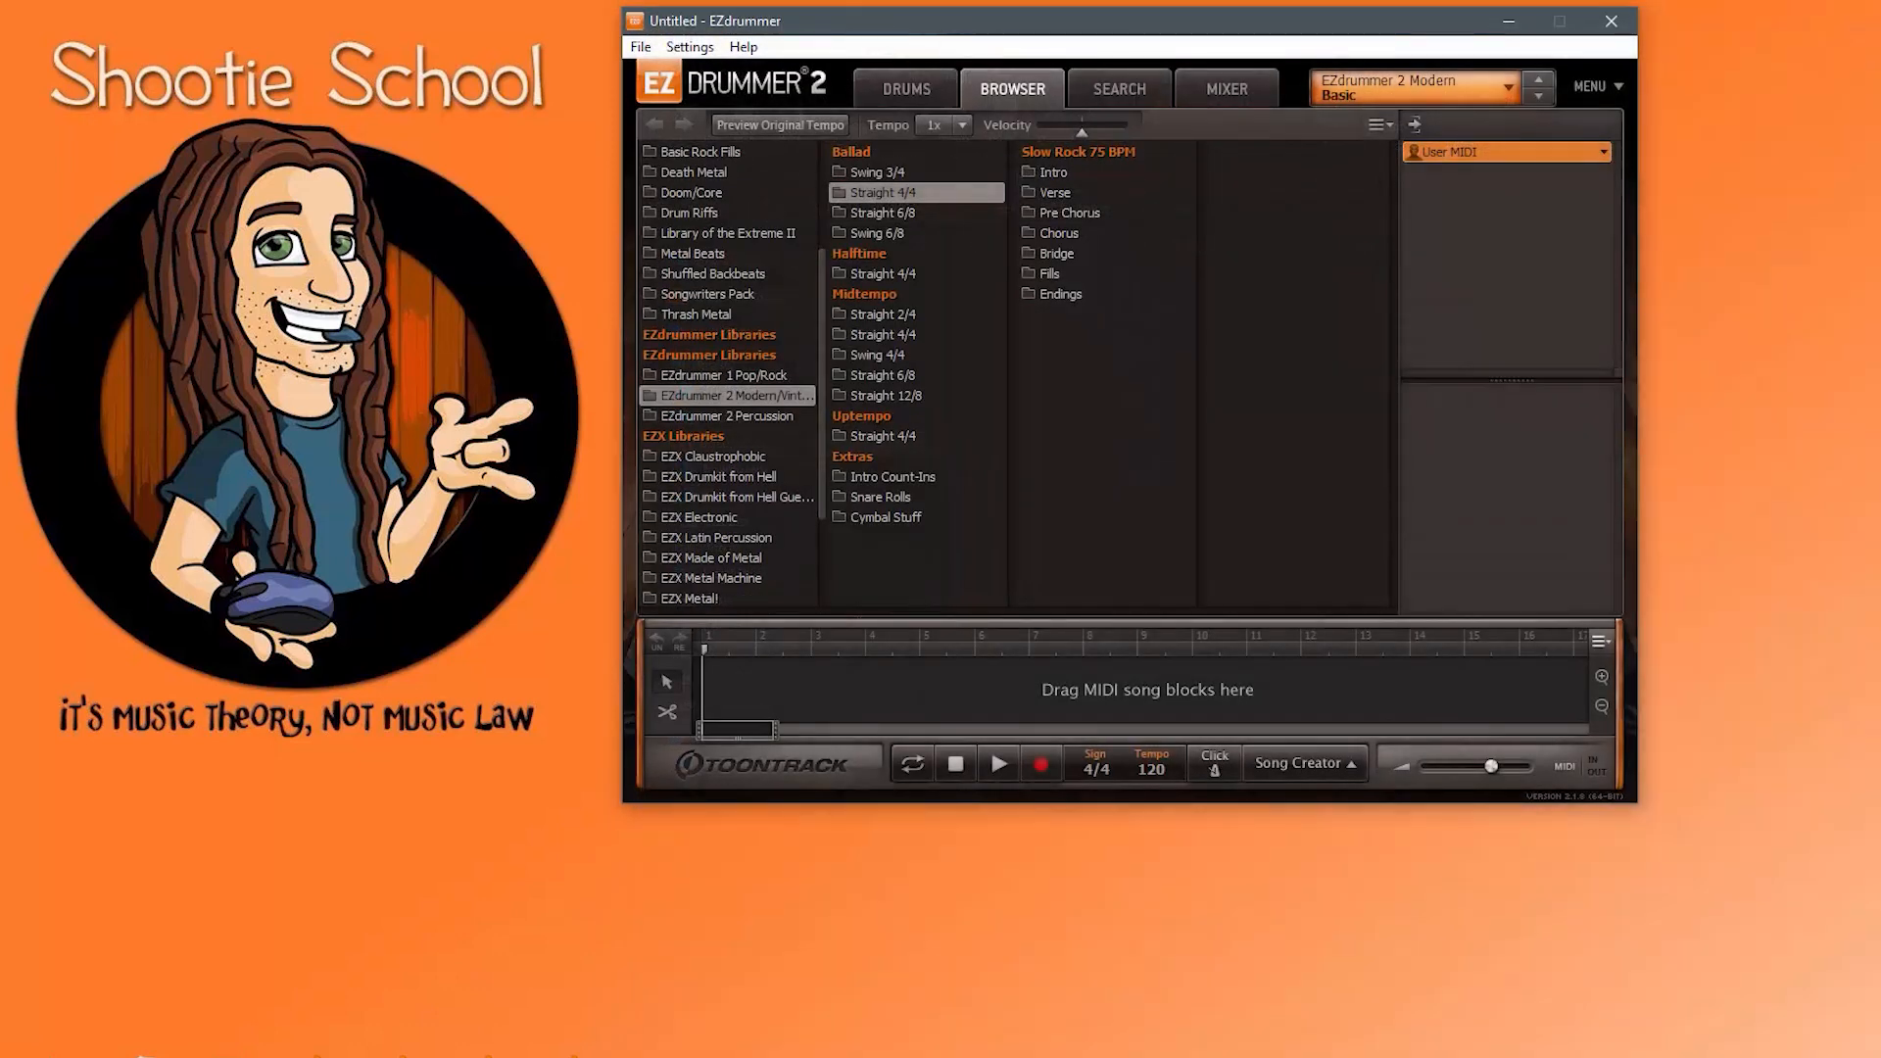
Step: Open User MIDI in Explorer and move Variation_01_ALT.mid from the desktop into that folder
{"action": "right_click", "coordinate": [1486, 152]}
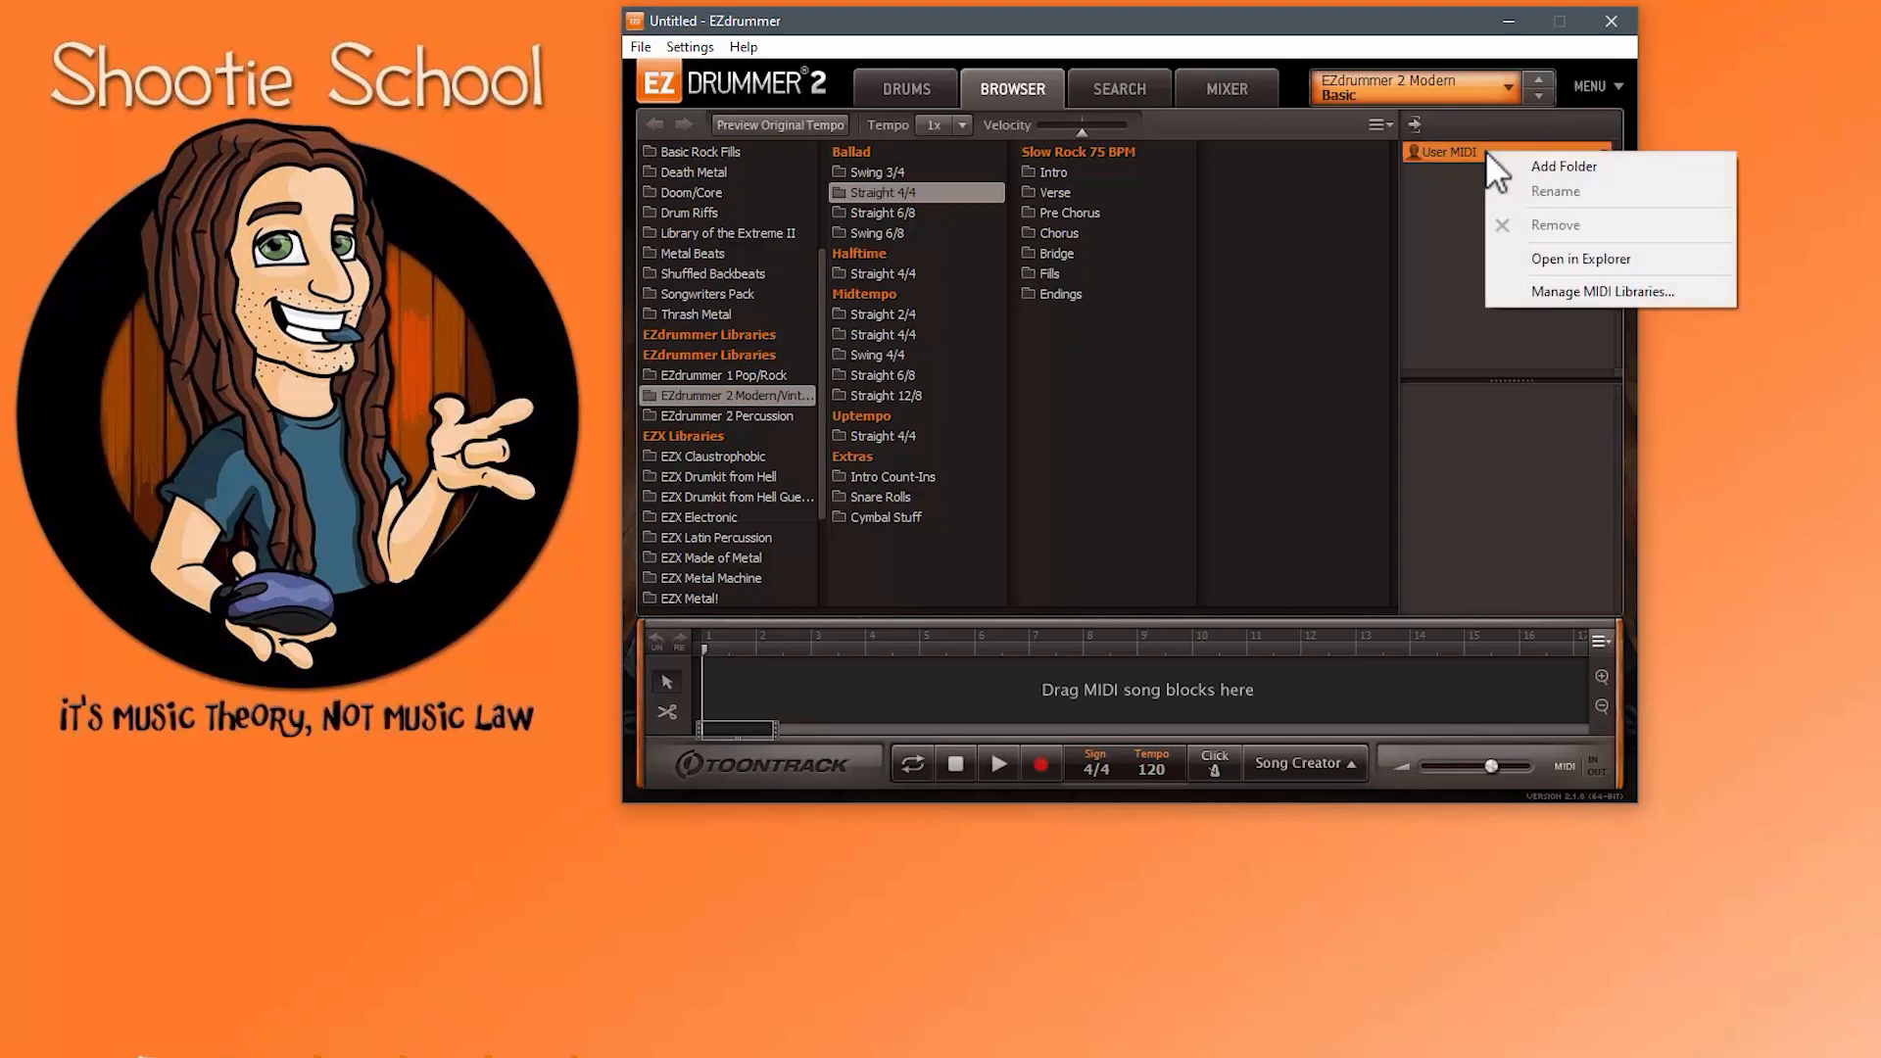
{"action": "left_click", "coordinate": [1591, 262]}
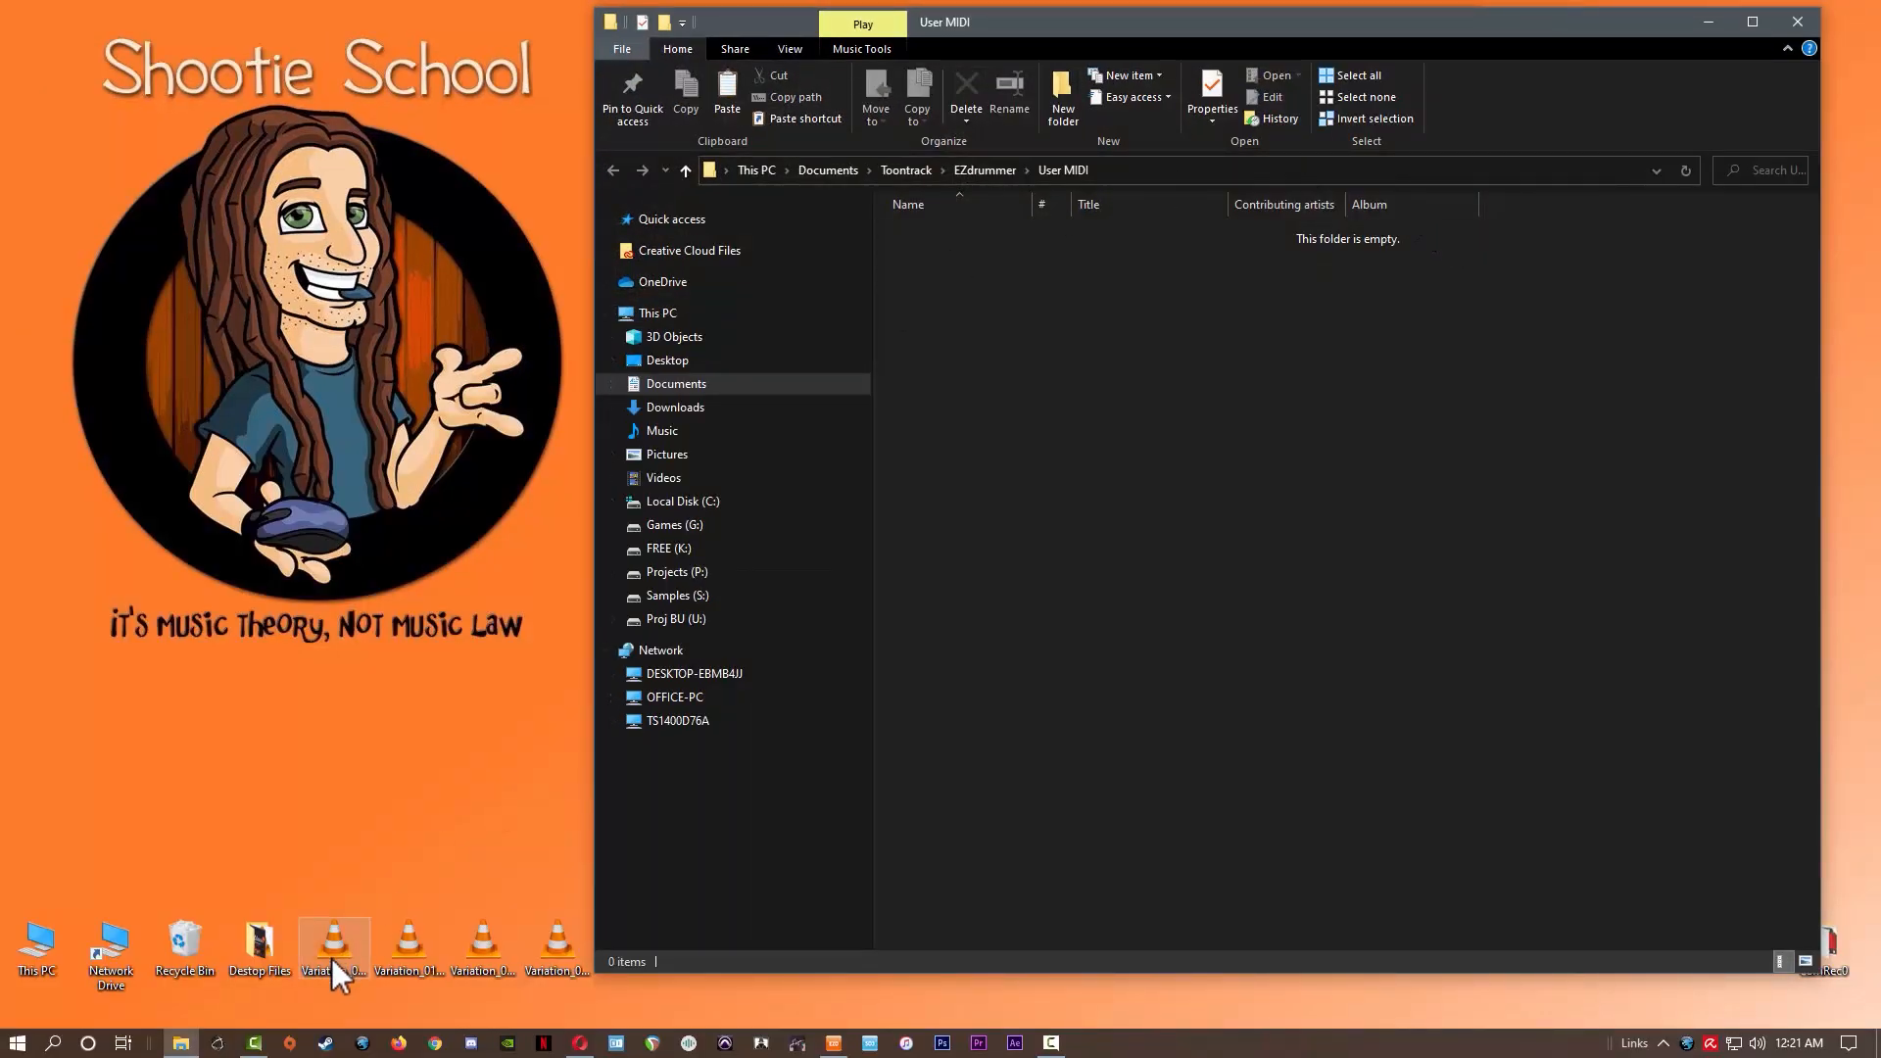
{"action": "left_click_drag", "start_coordinate": [331, 958], "coordinate": [1022, 315]}
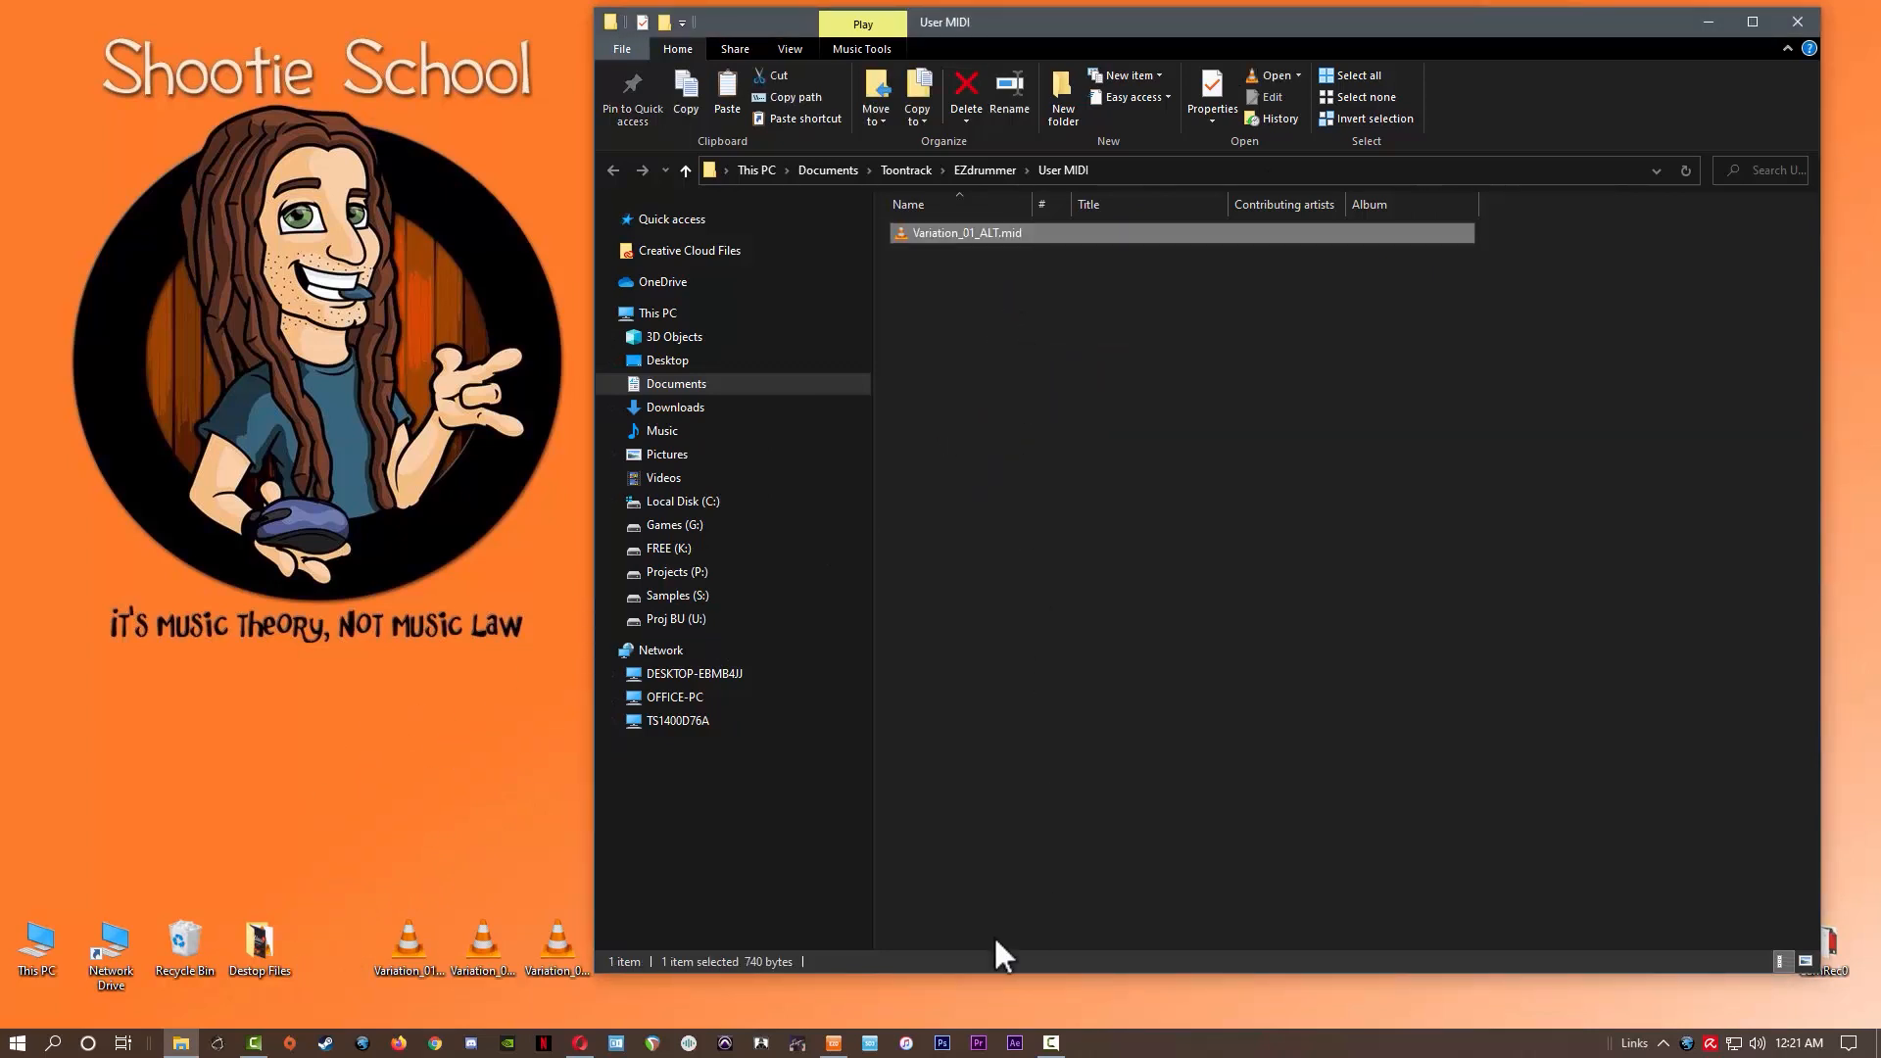
Step: Restart EZdrummer without saving the changes to the untitled project, and go to the Browser
{"action": "left_click", "coordinate": [834, 1043]}
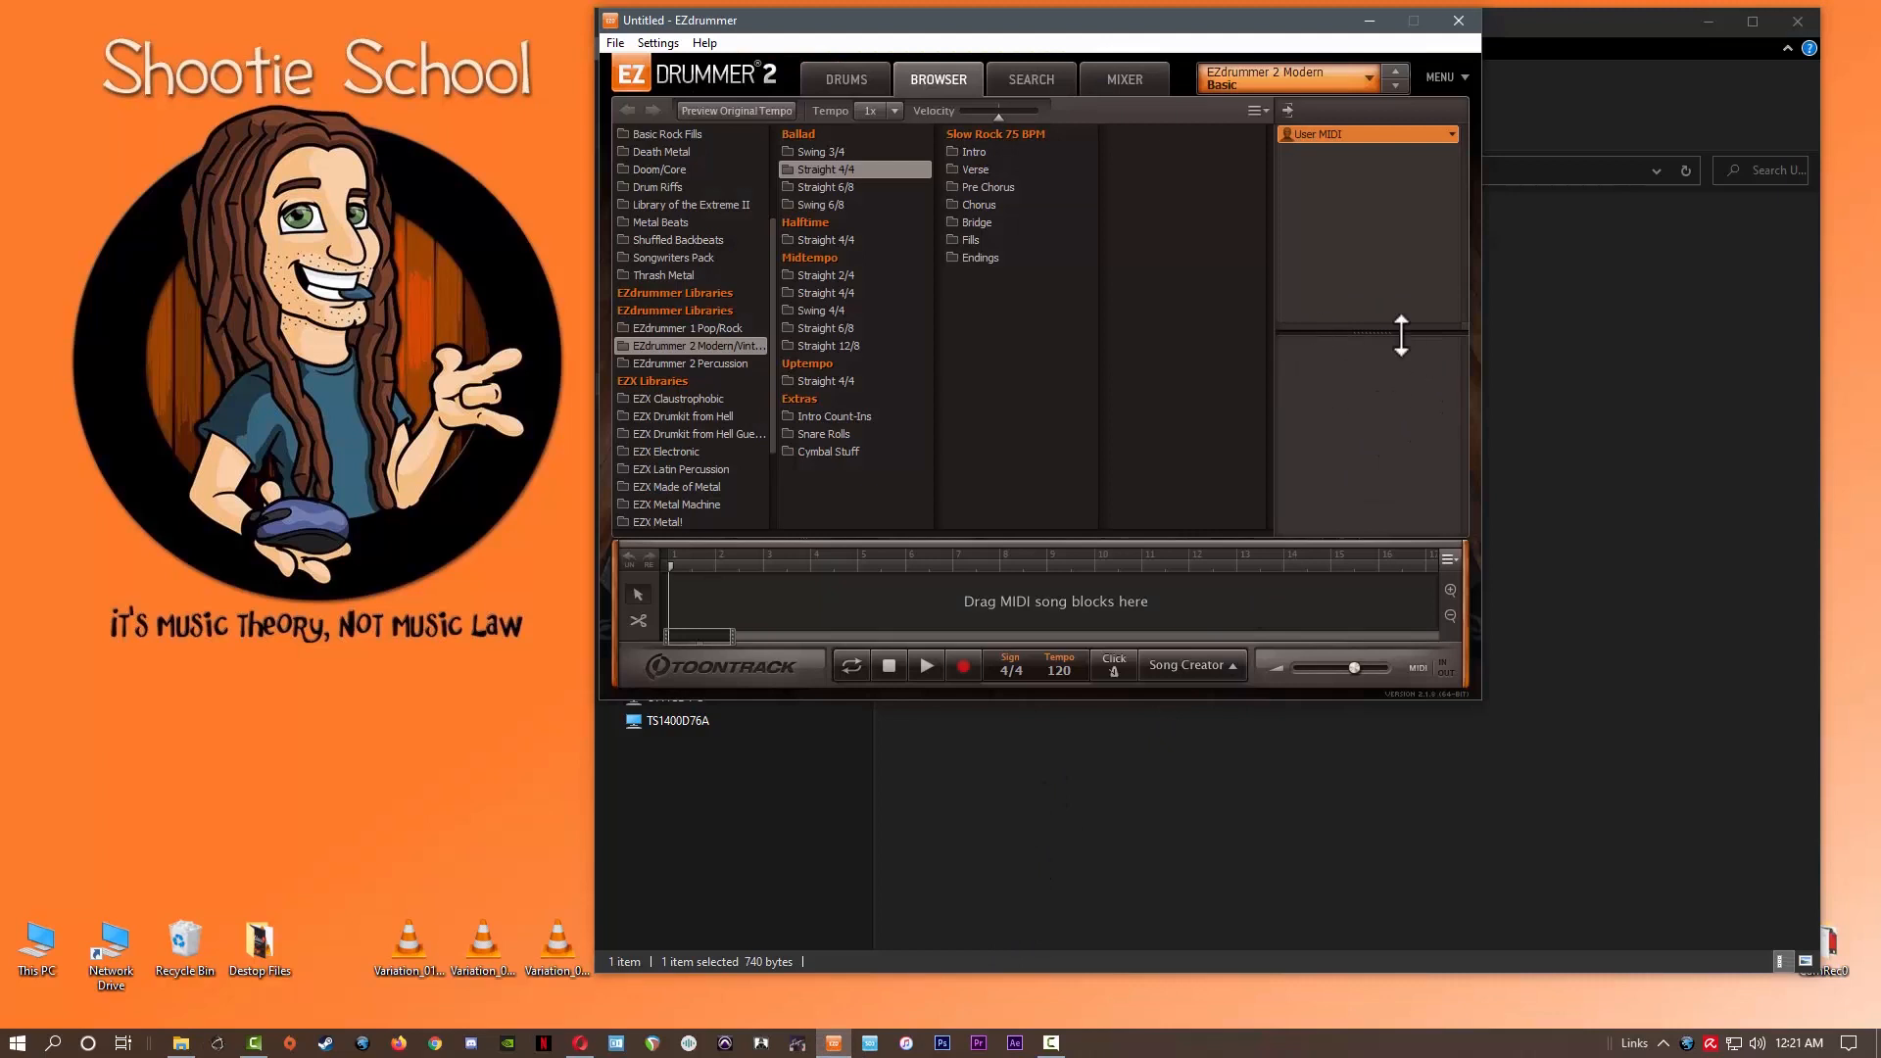
{"action": "left_click", "coordinate": [614, 43]}
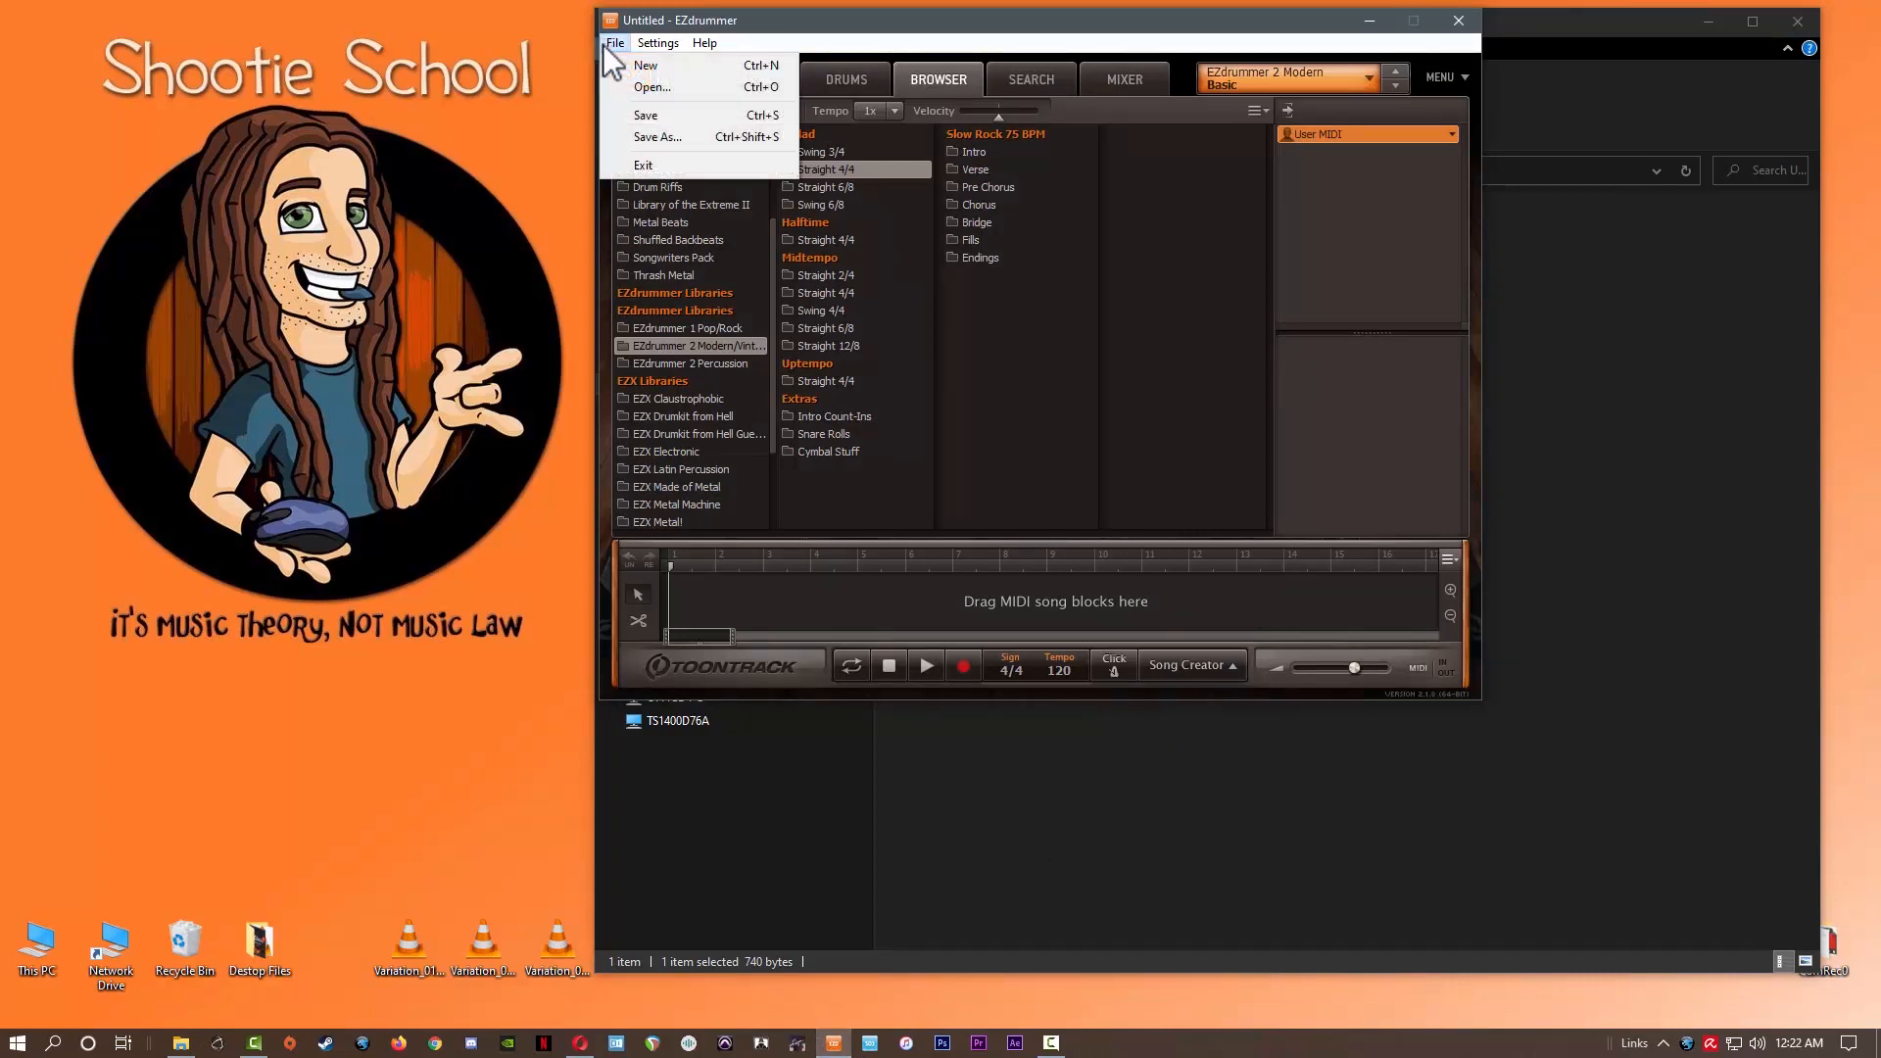
{"action": "left_click", "coordinate": [620, 163]}
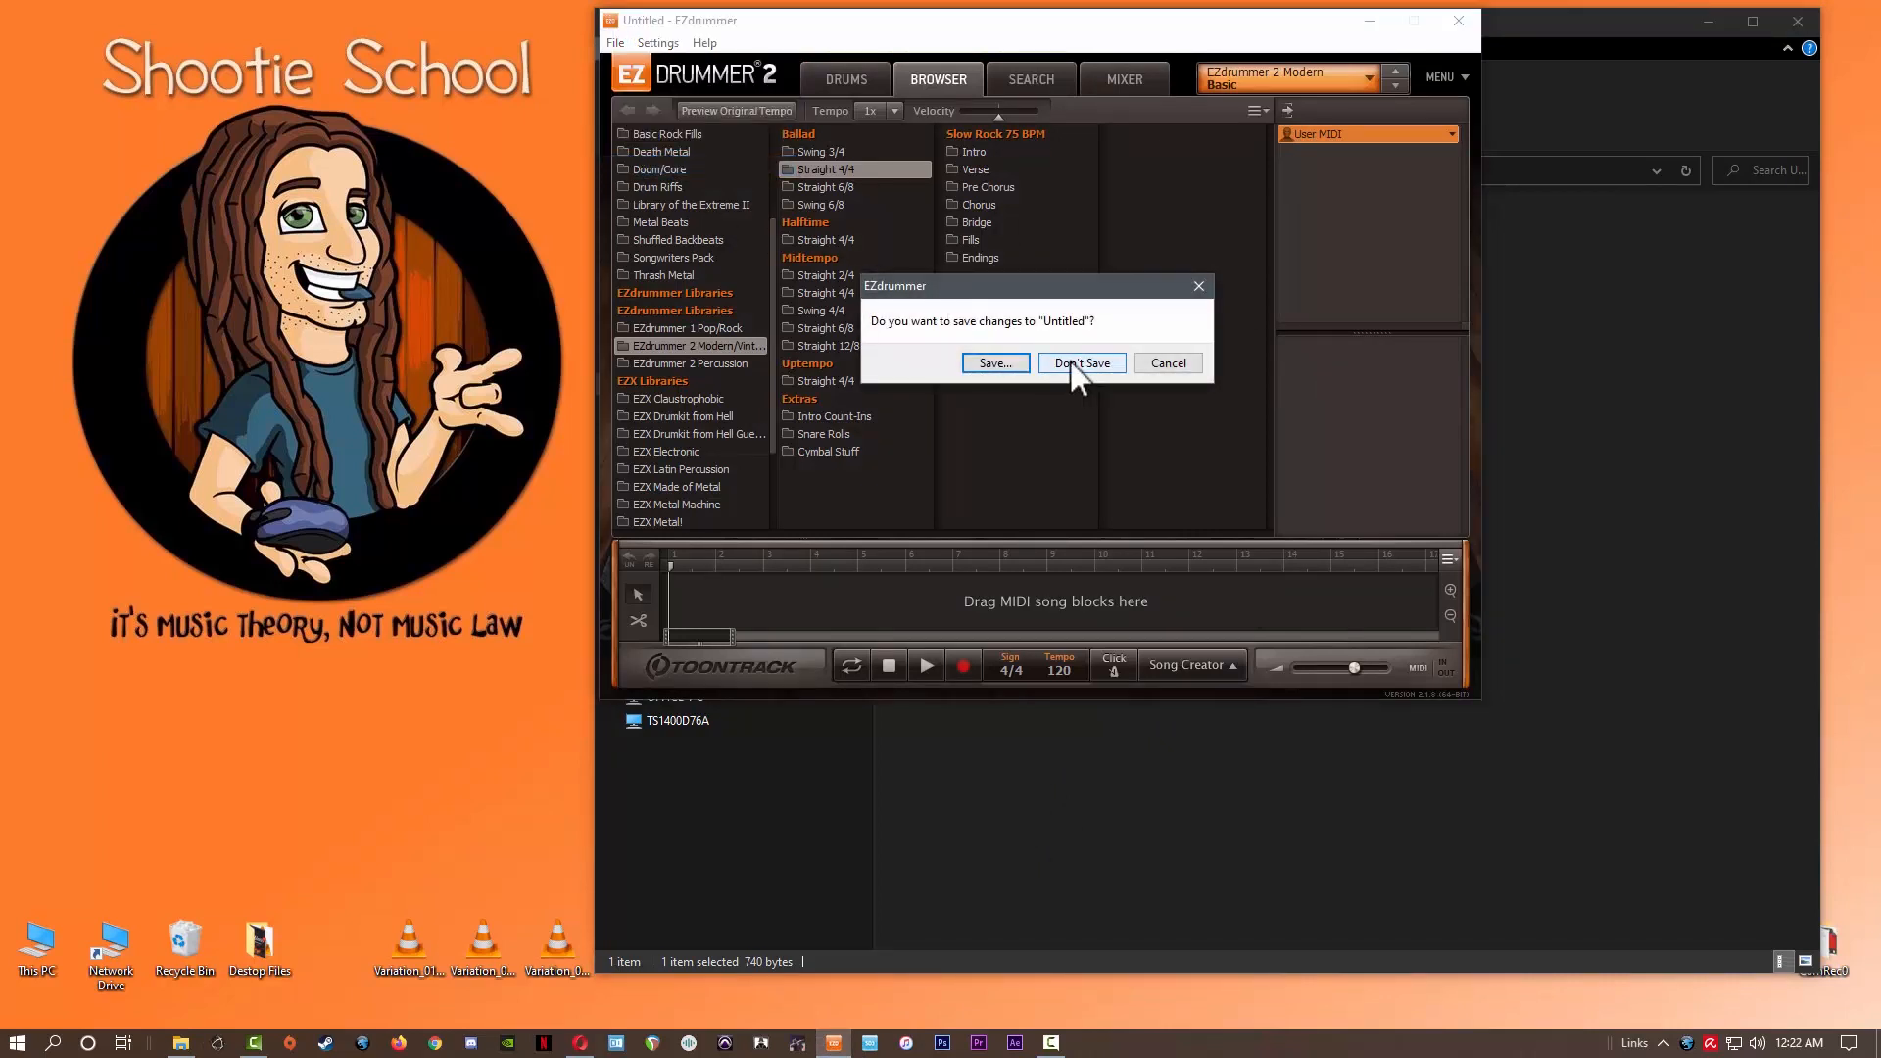
{"action": "left_click", "coordinate": [1077, 364]}
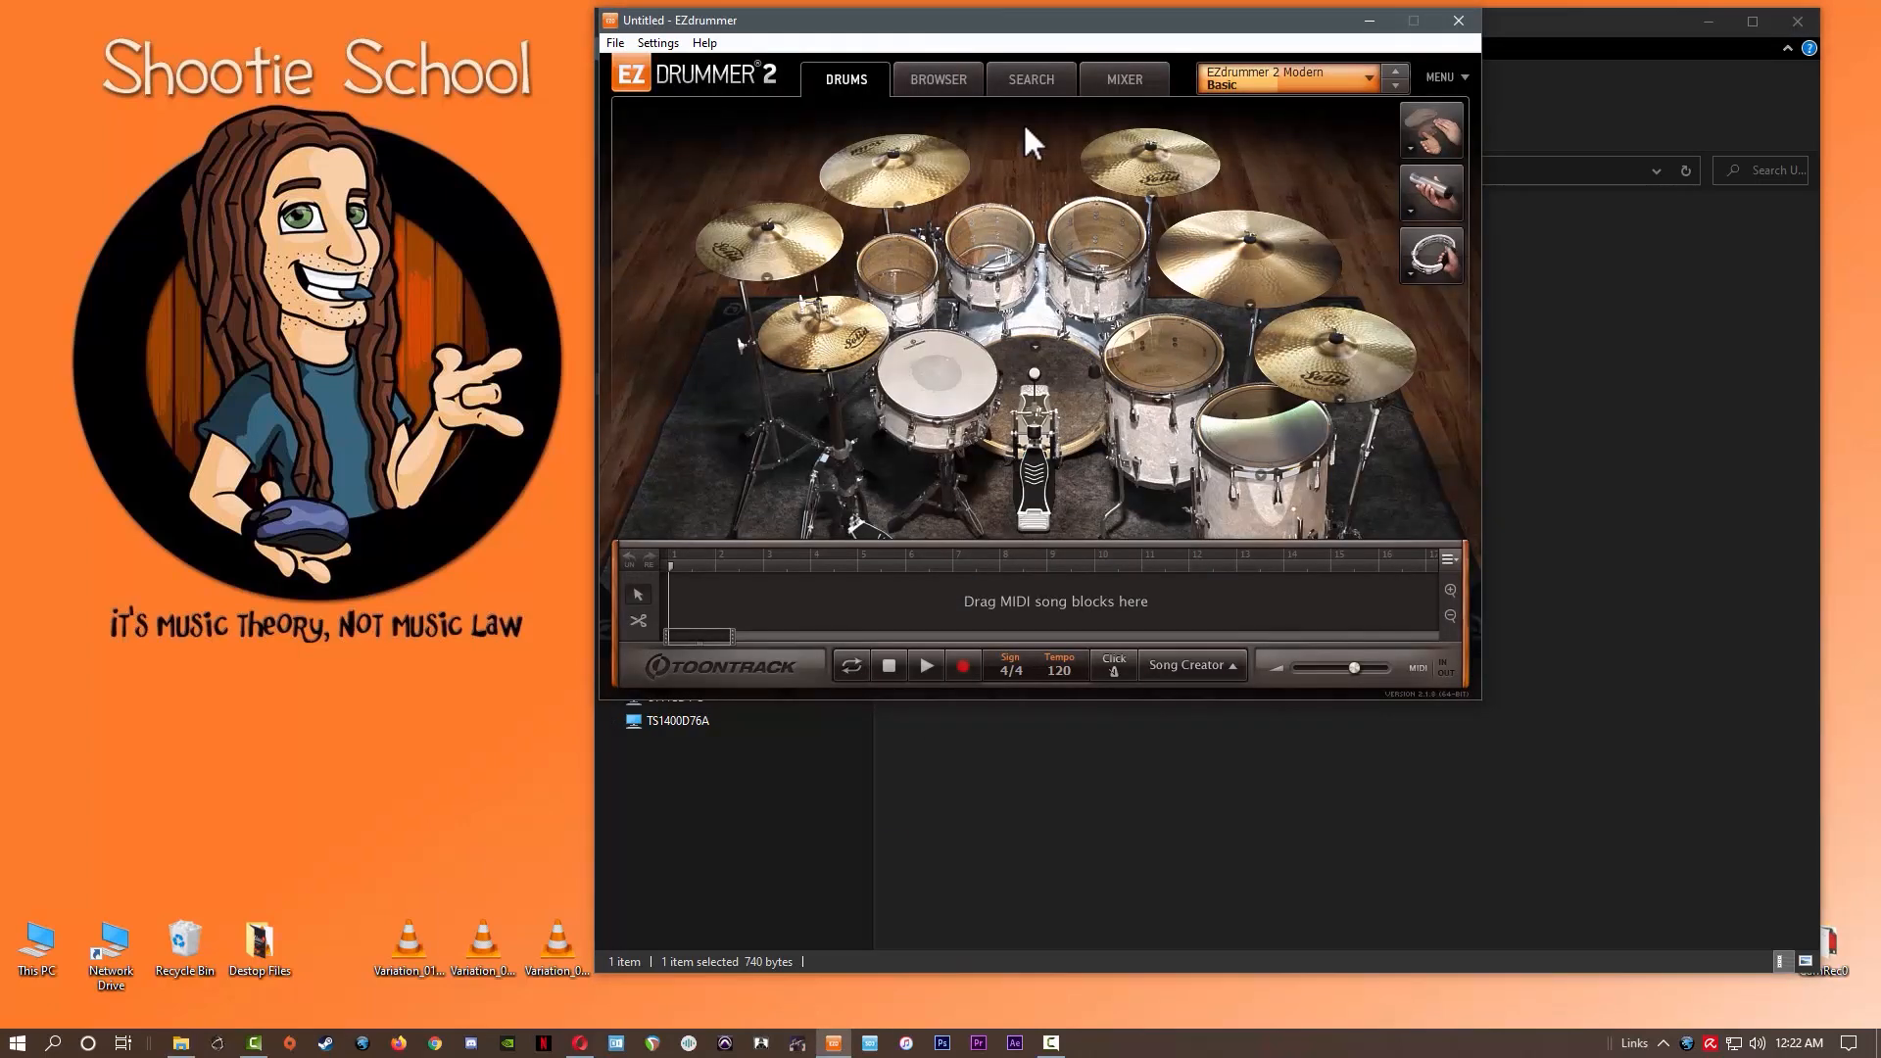
{"action": "left_click", "coordinate": [937, 80]}
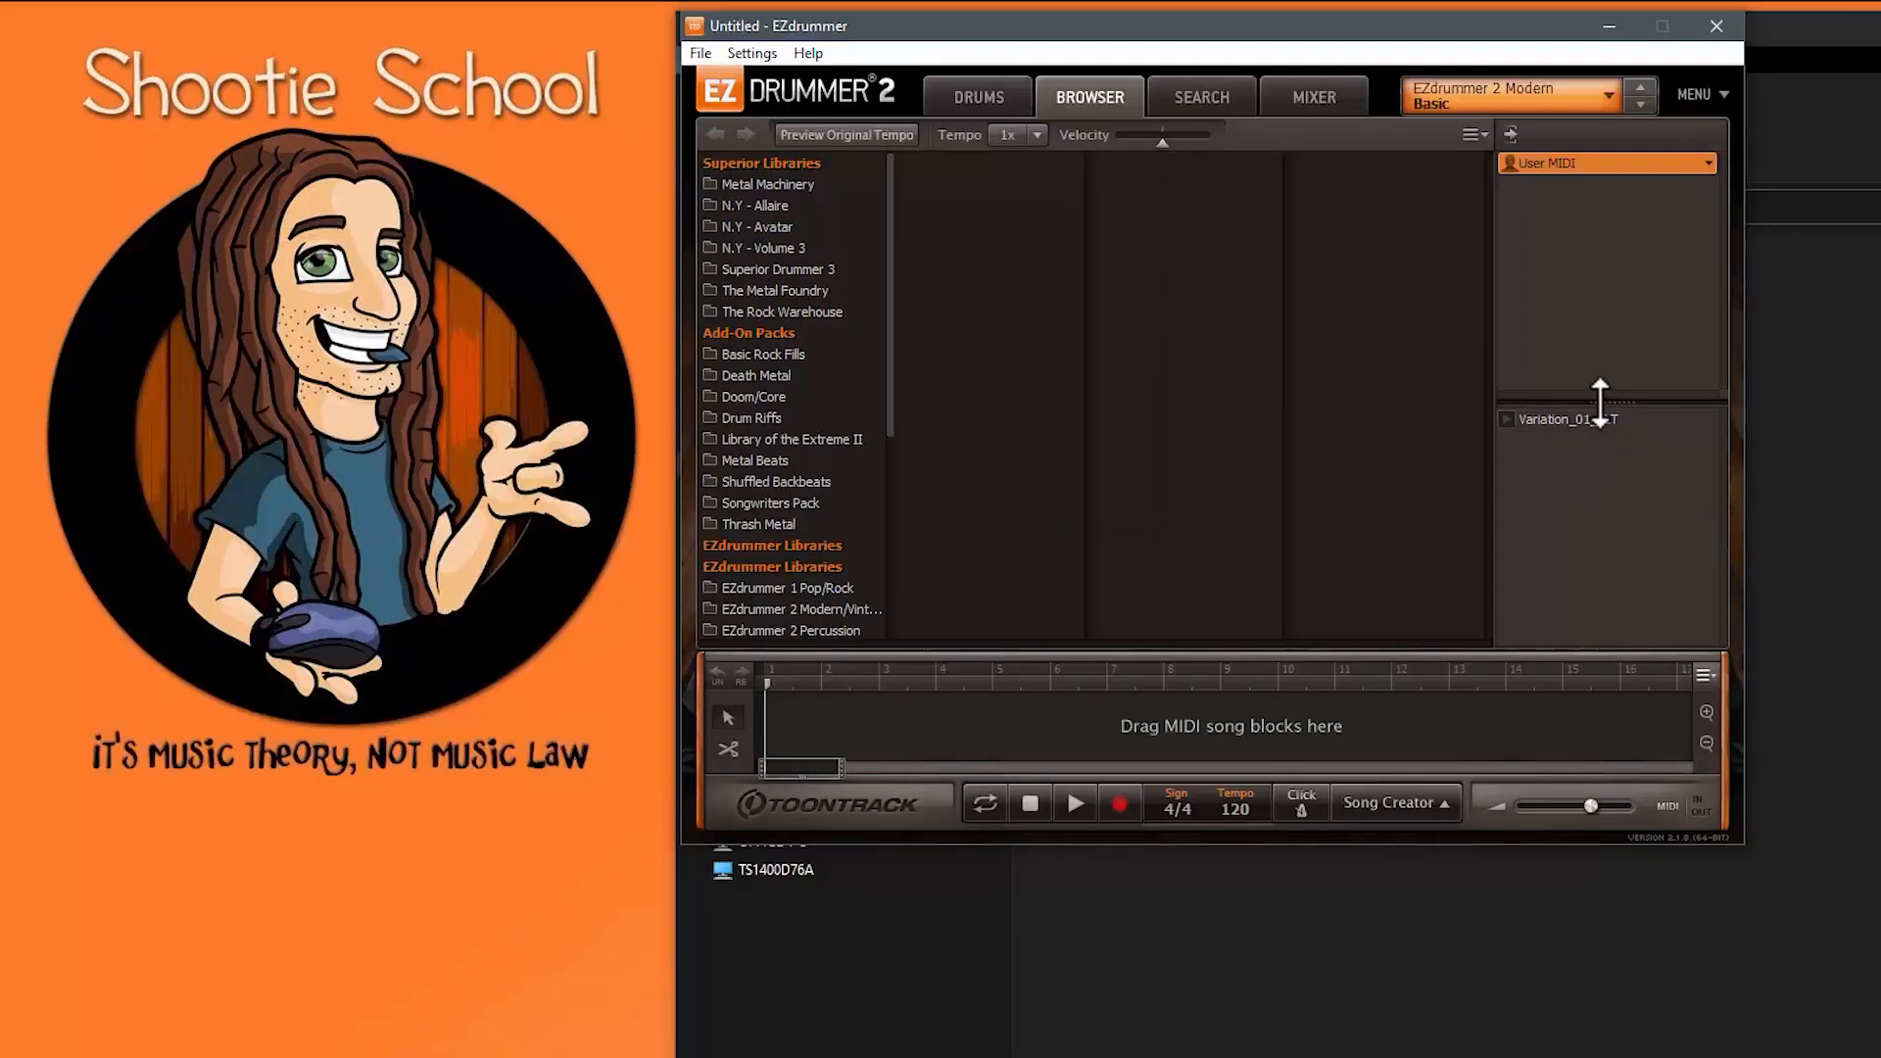
Step: Add a folder named Cool Song Idea inside User MIDI
{"action": "right_click", "coordinate": [1601, 167]}
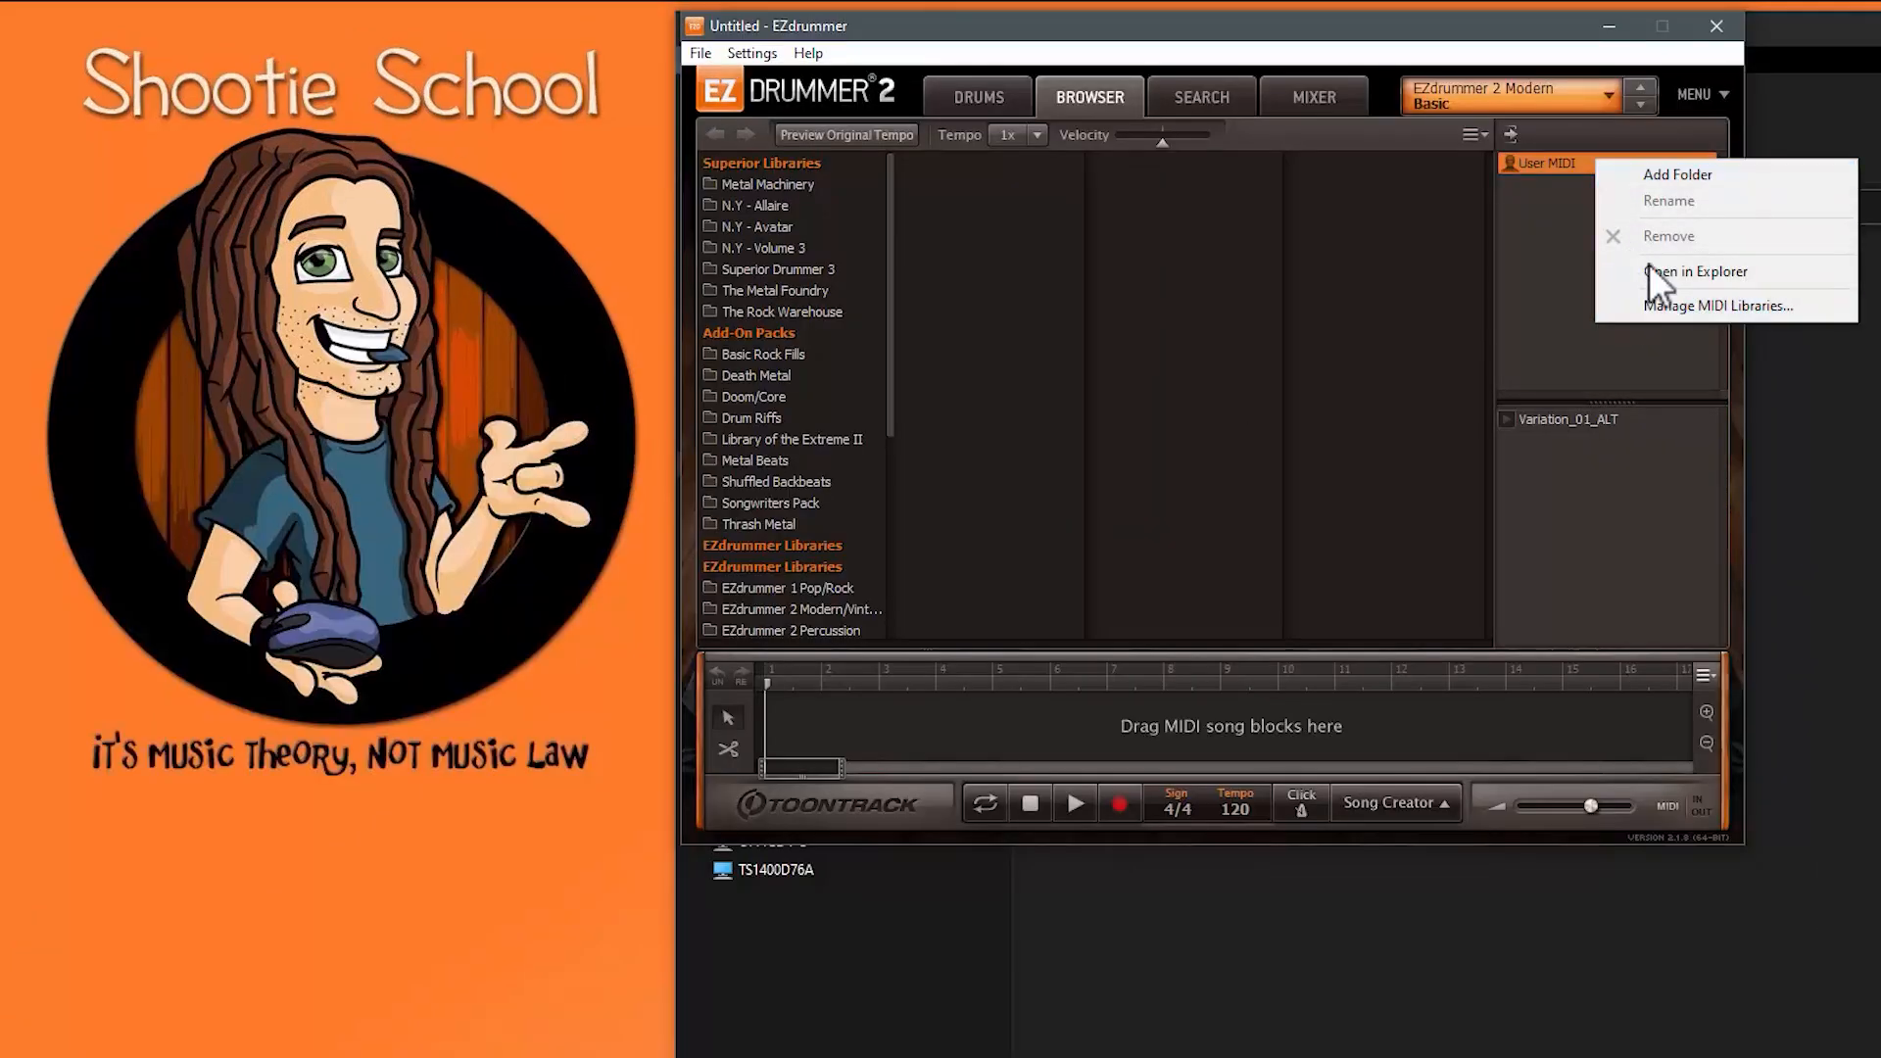
{"action": "left_click", "coordinate": [1648, 172]}
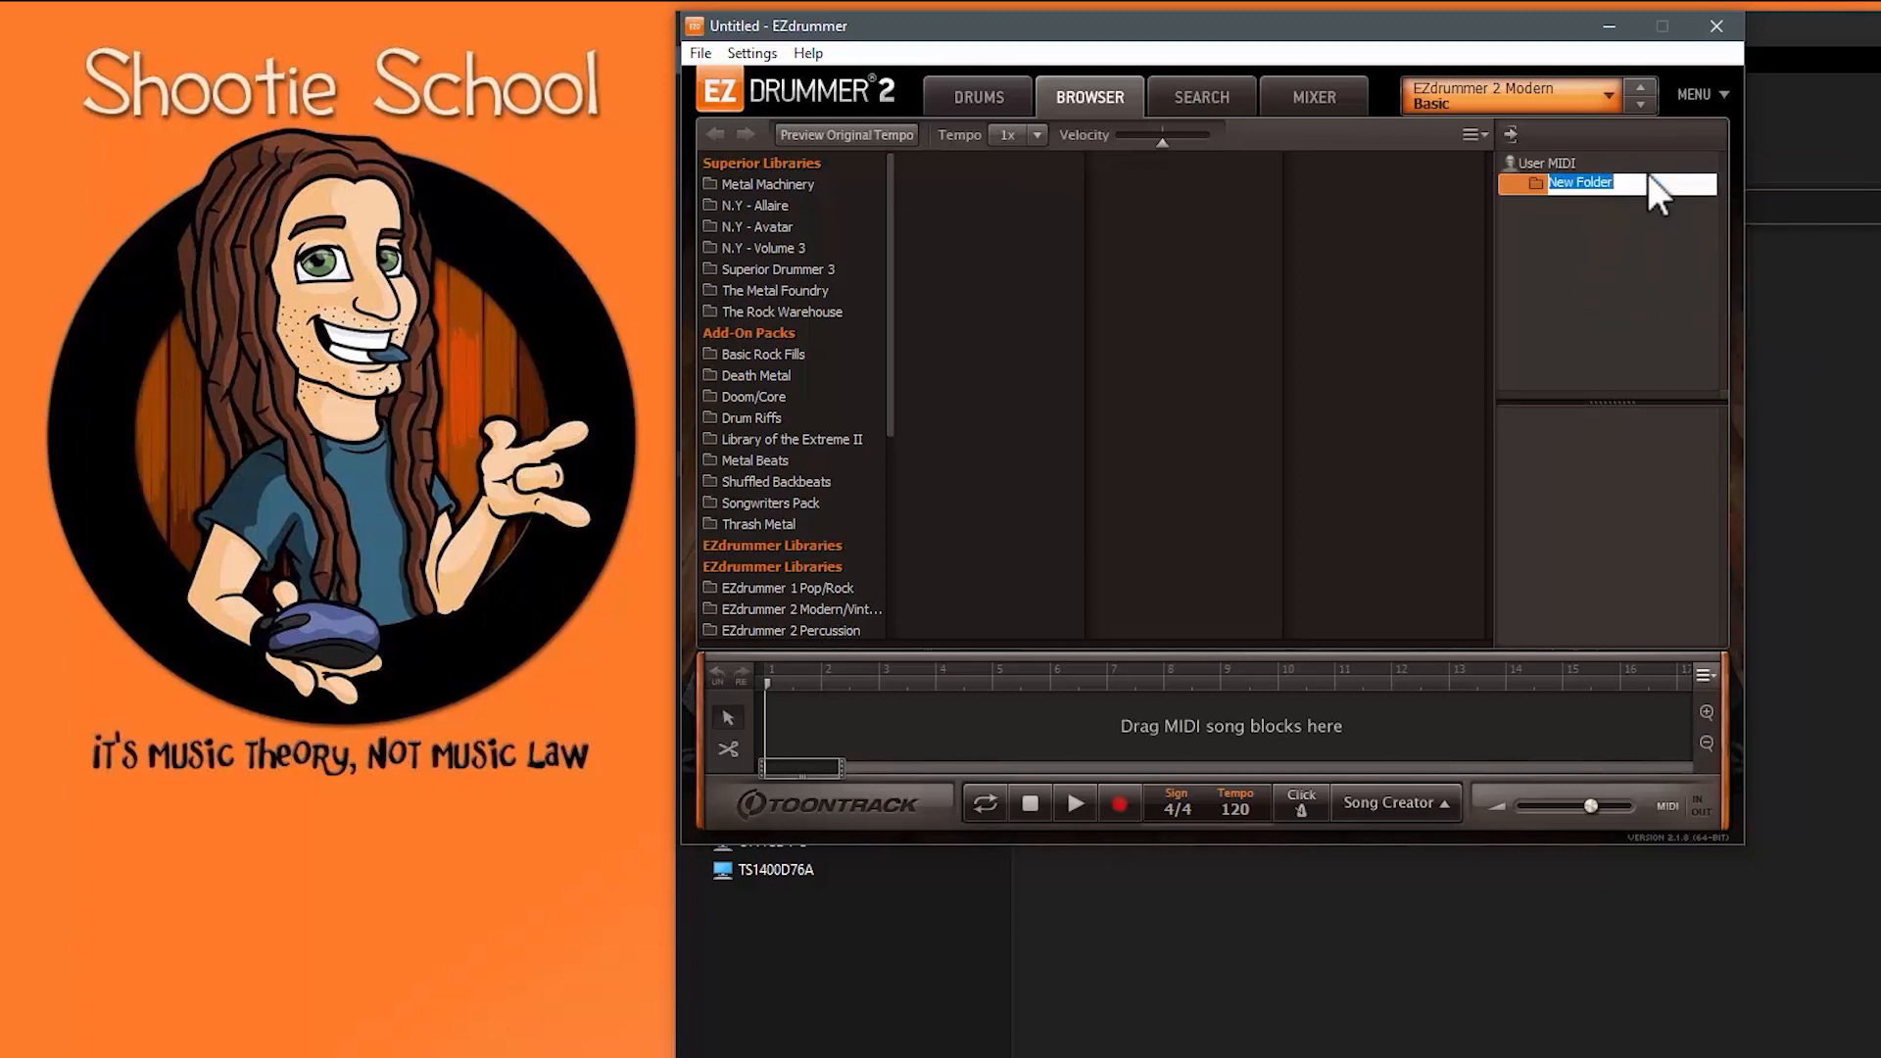
{"action": "type", "text": "Cool Song Idea"}
{"action": "key", "text": "Return"}
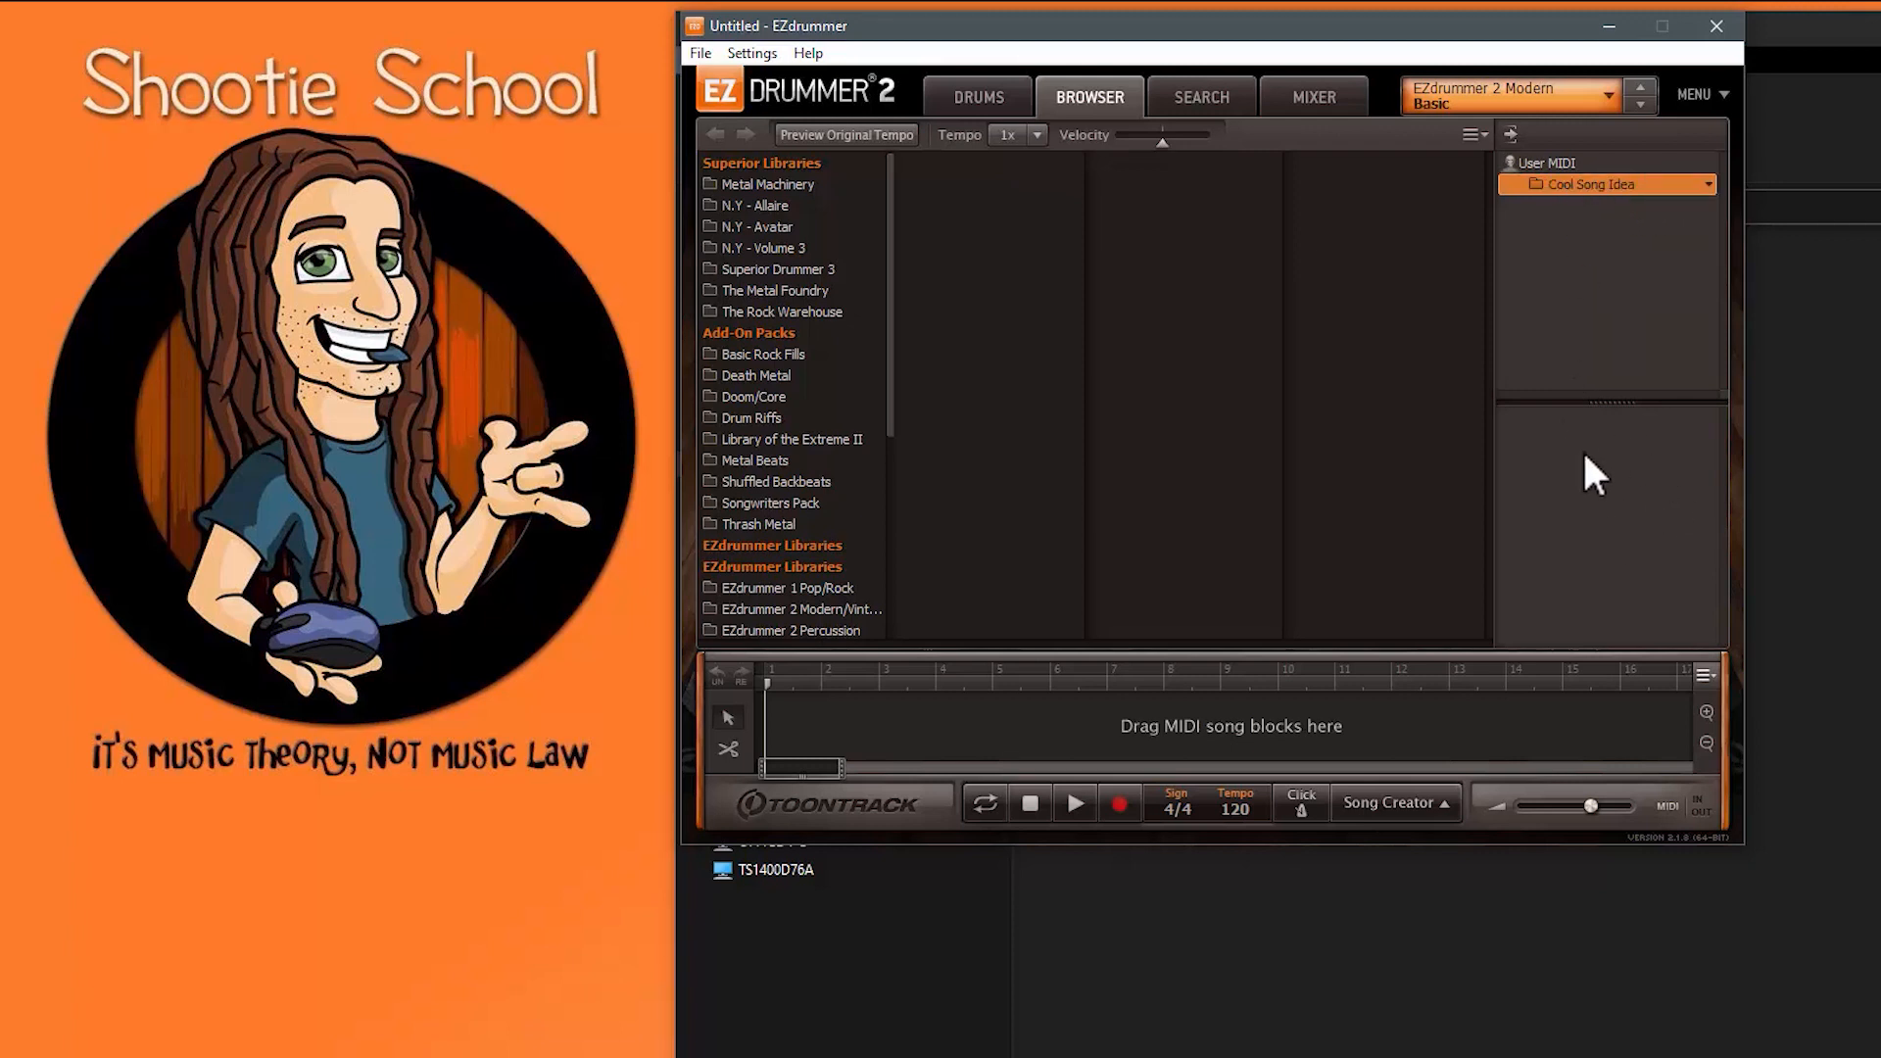
Step: Add a nested folder named Subfolder inside the Cool Song Idea folder
{"action": "left_click", "coordinate": [1584, 163]}
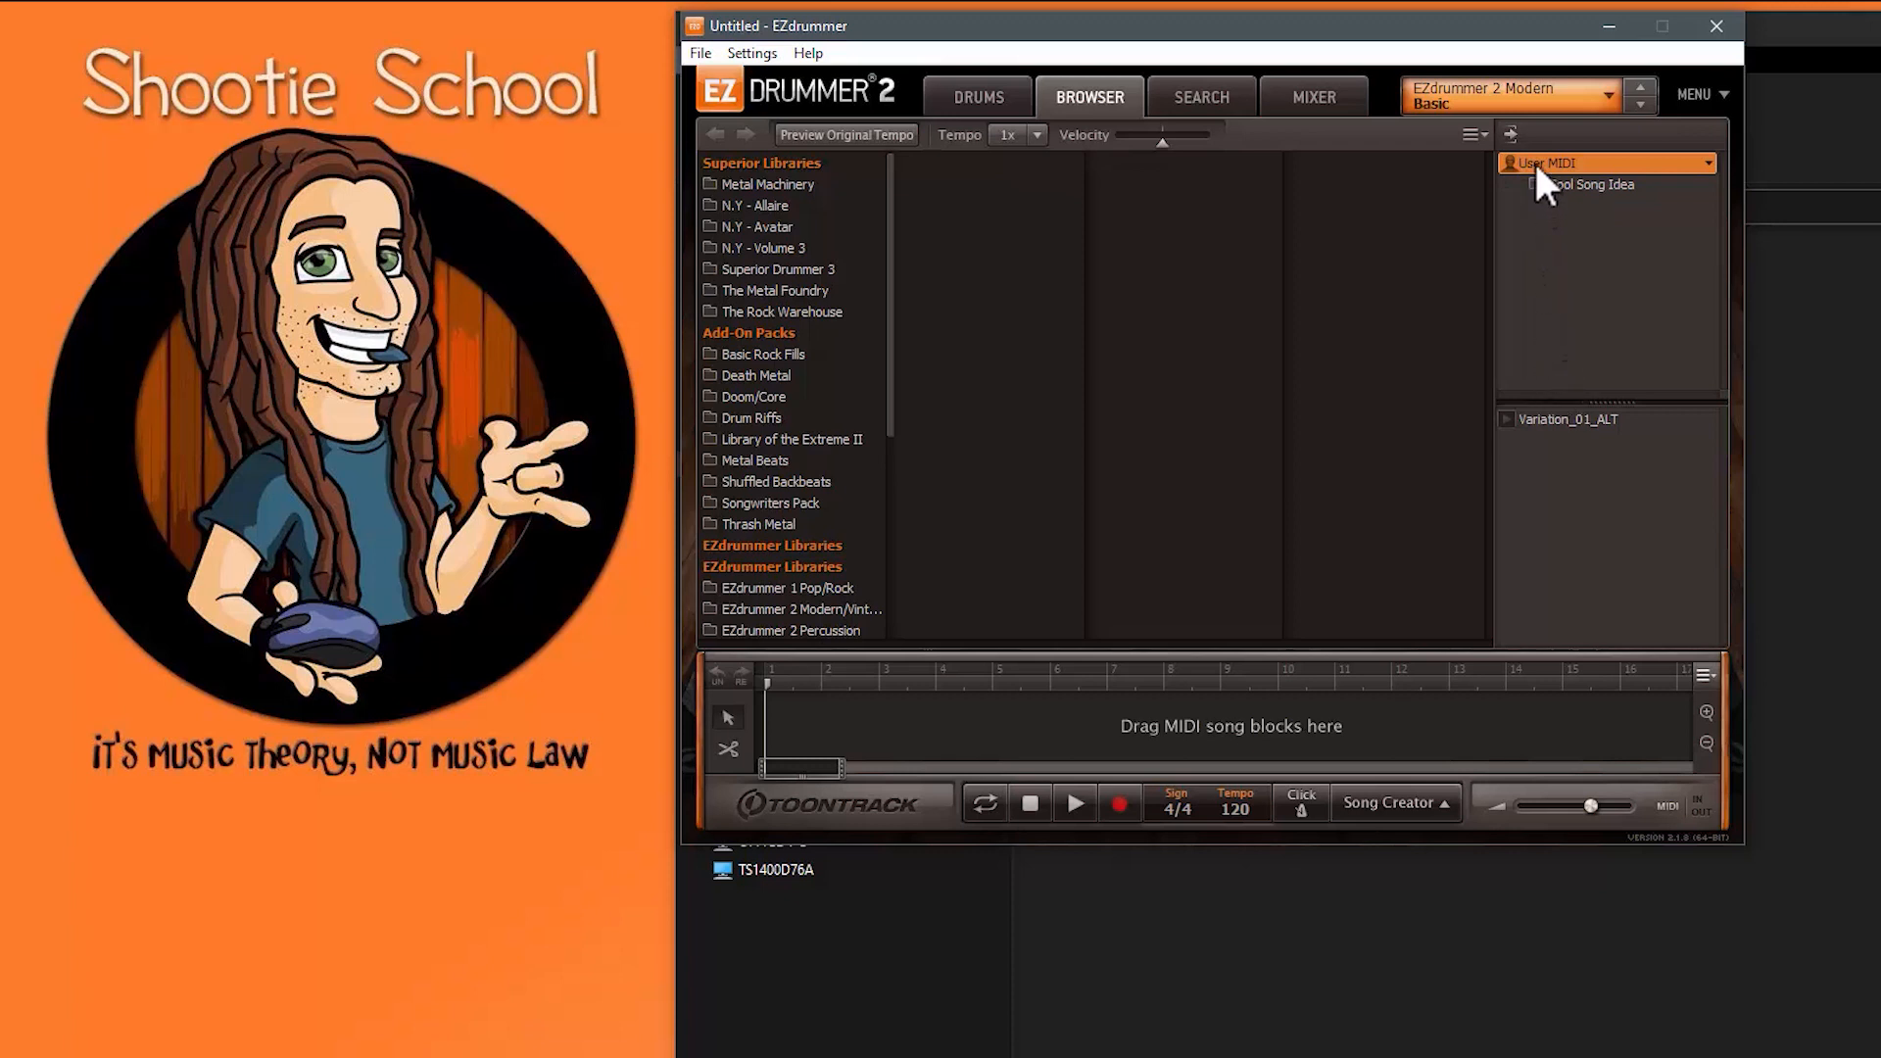
{"action": "right_click", "coordinate": [1572, 178]}
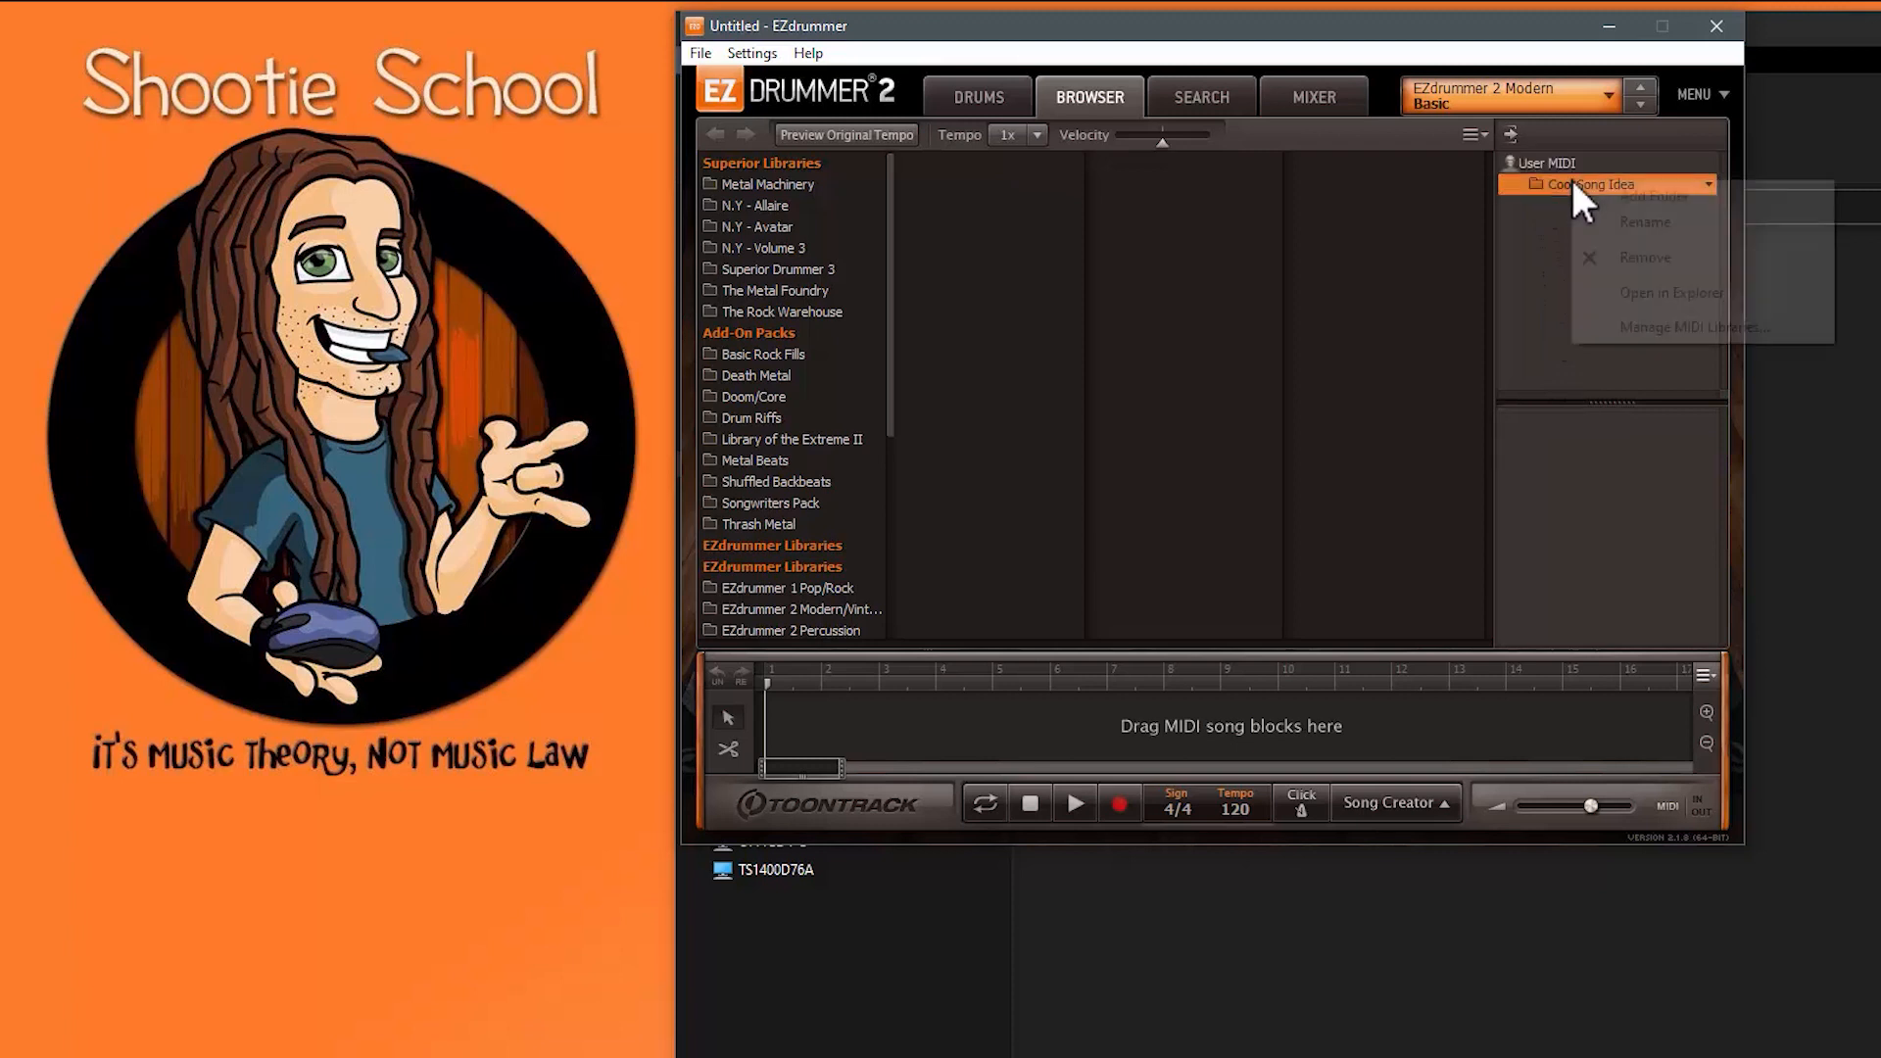
{"action": "left_click", "coordinate": [1621, 195]}
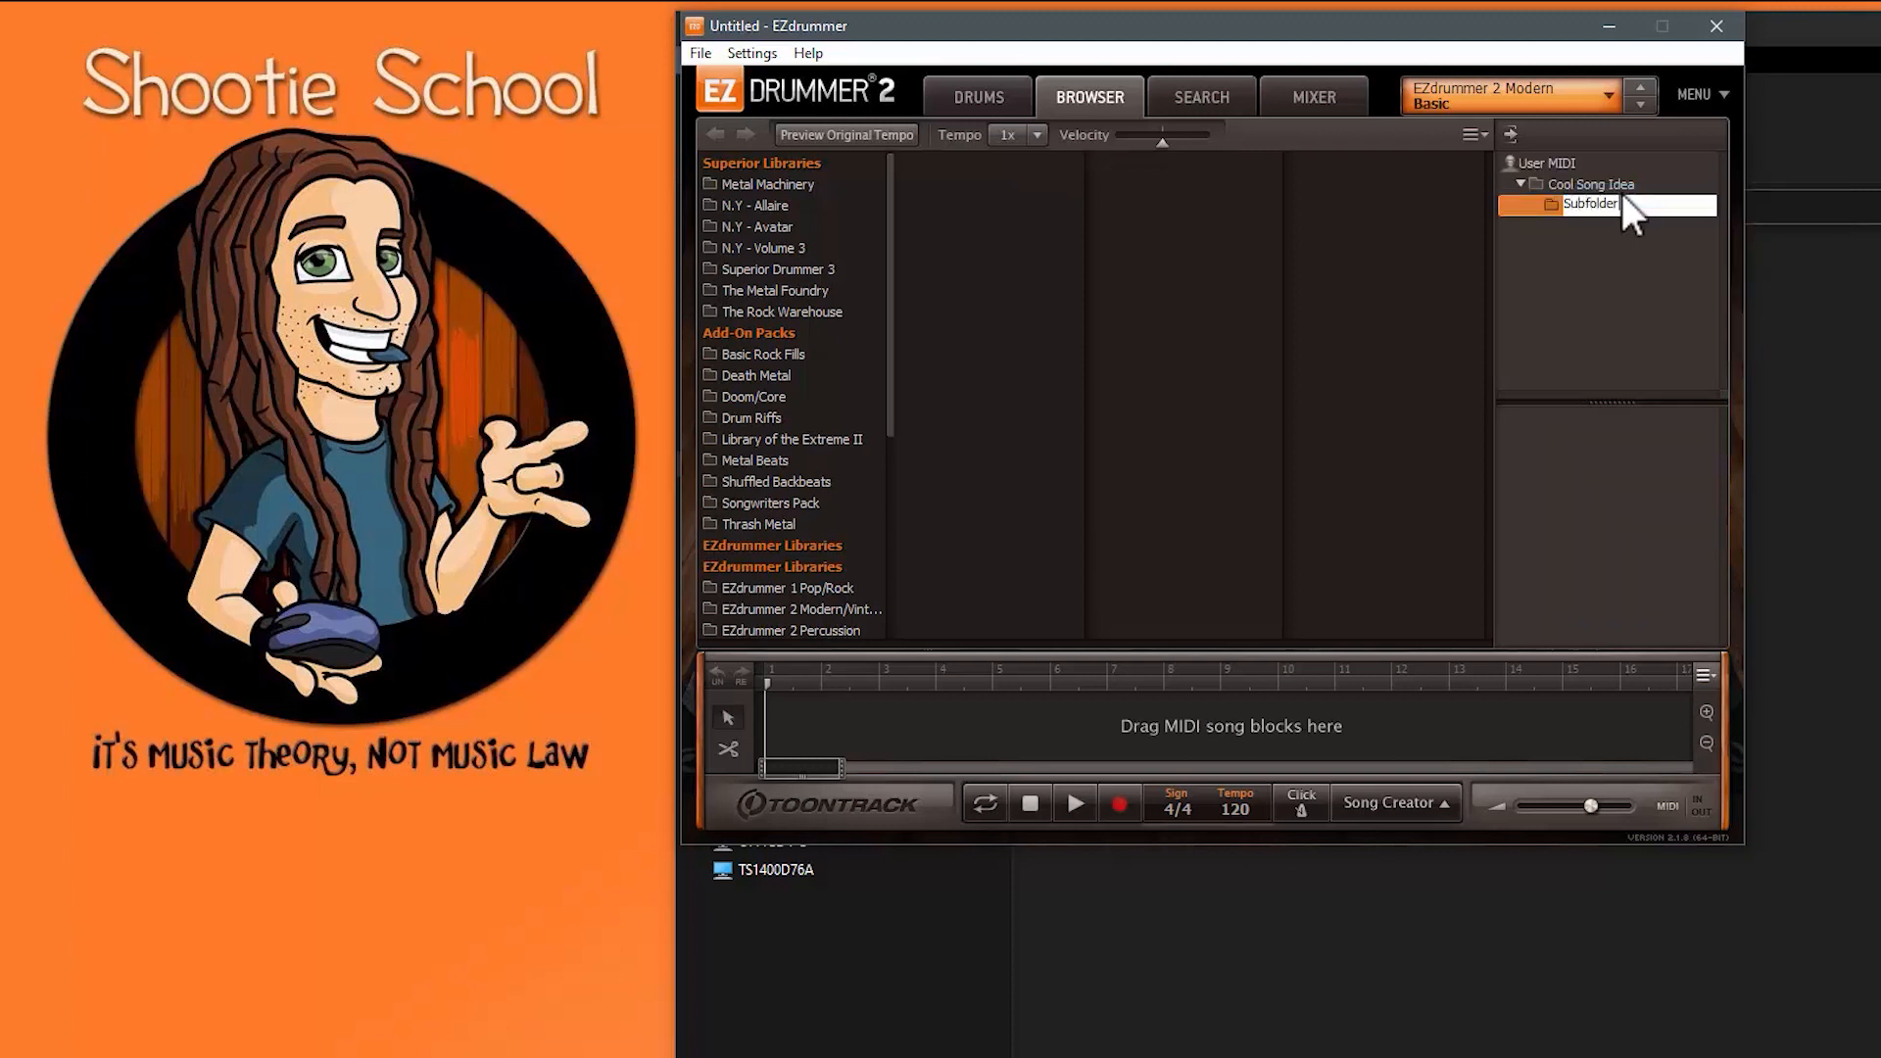
{"action": "key", "text": "Return"}
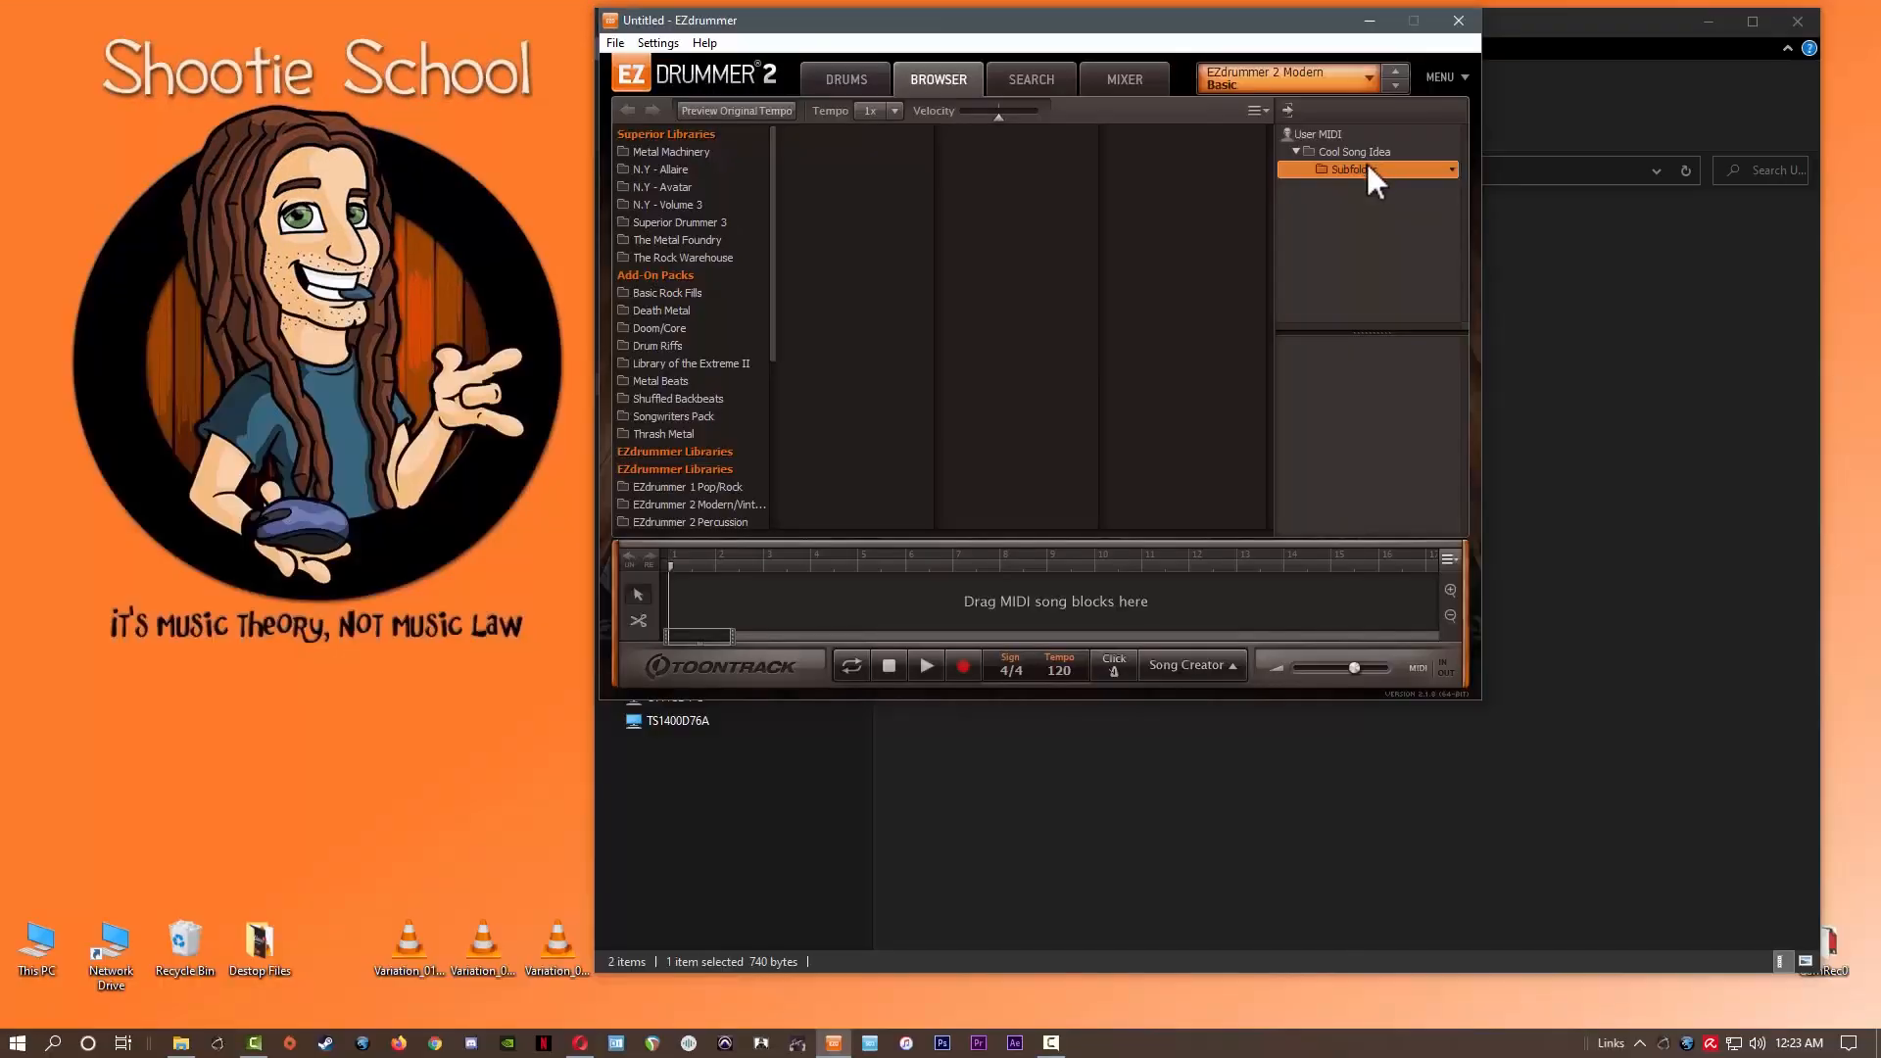
Step: Import the middle of the three Variation MIDI files on the desktop into Subfolder, and check the contents of its parent folders
{"action": "left_click_drag", "start_coordinate": [483, 939], "coordinate": [1361, 165]}
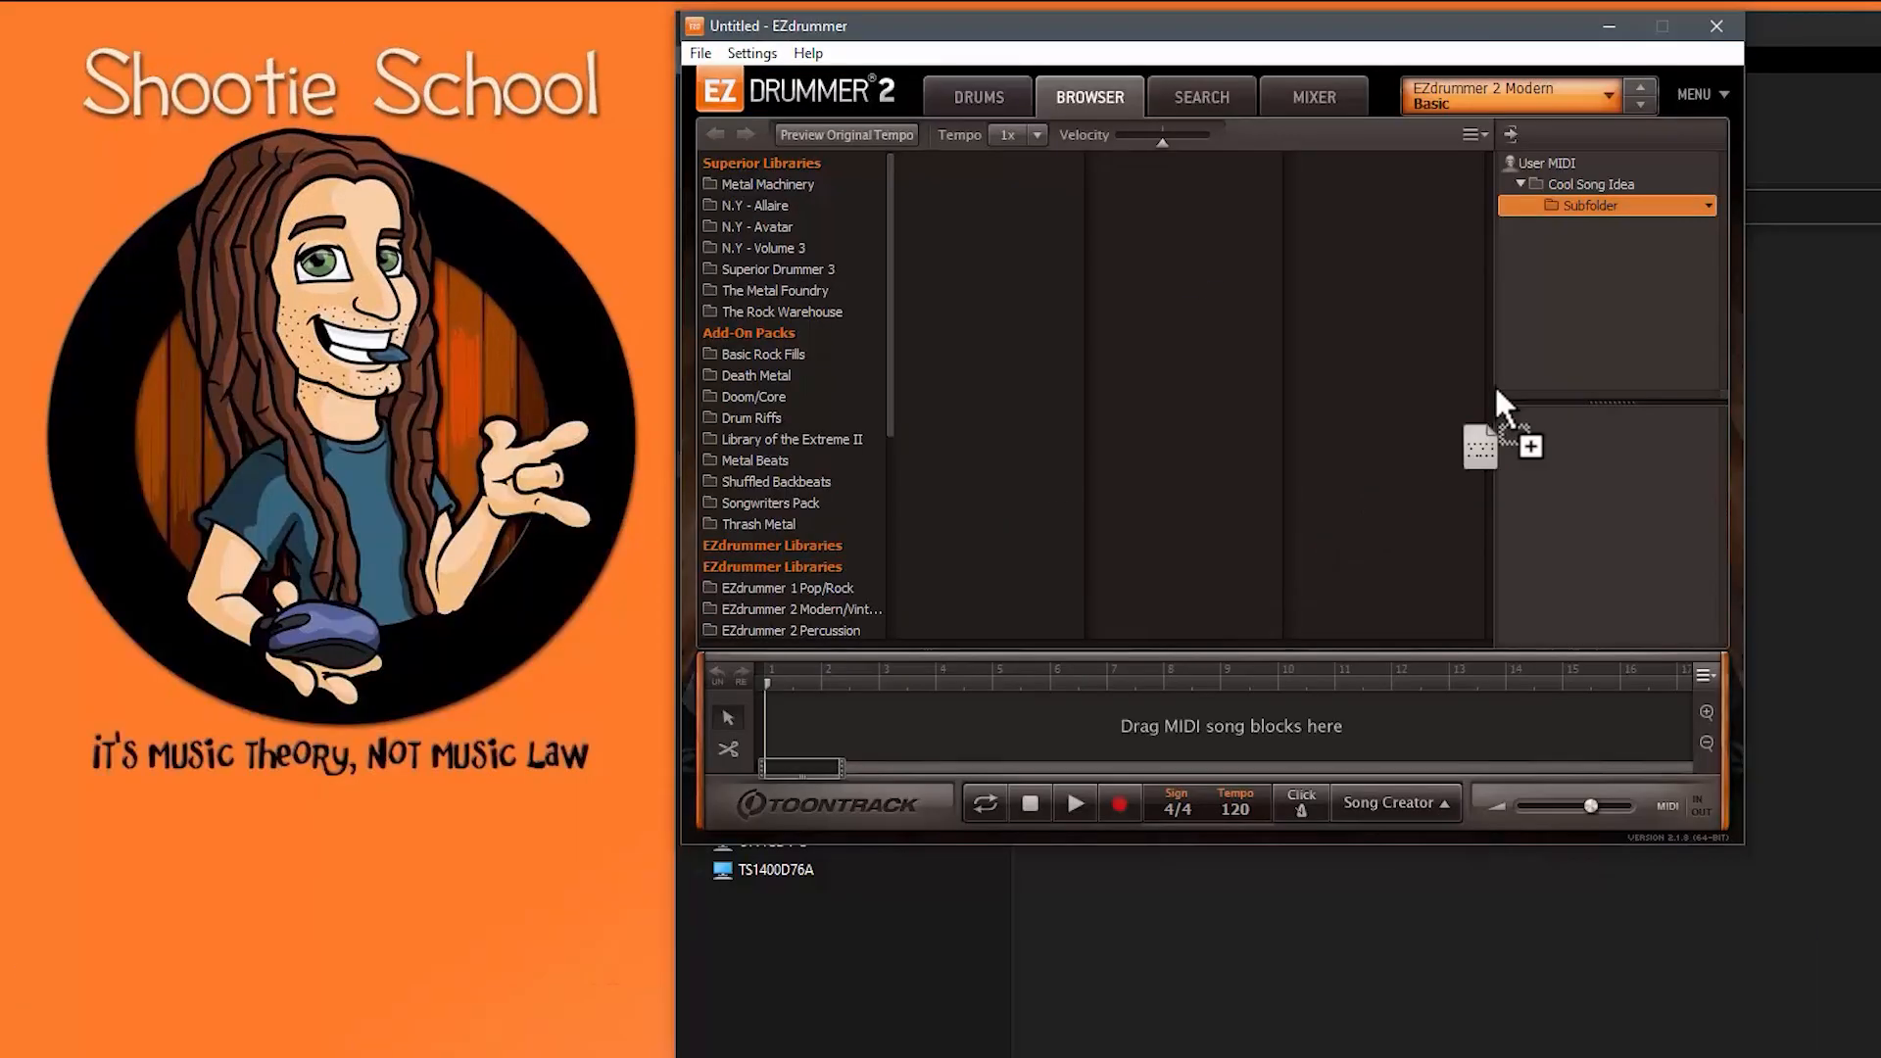
{"action": "mouse_move", "coordinate": [1599, 198]}
{"action": "left_mouse_down"}
{"action": "mouse_move", "coordinate": [1573, 200]}
{"action": "mouse_move", "coordinate": [1597, 203]}
{"action": "left_mouse_up"}
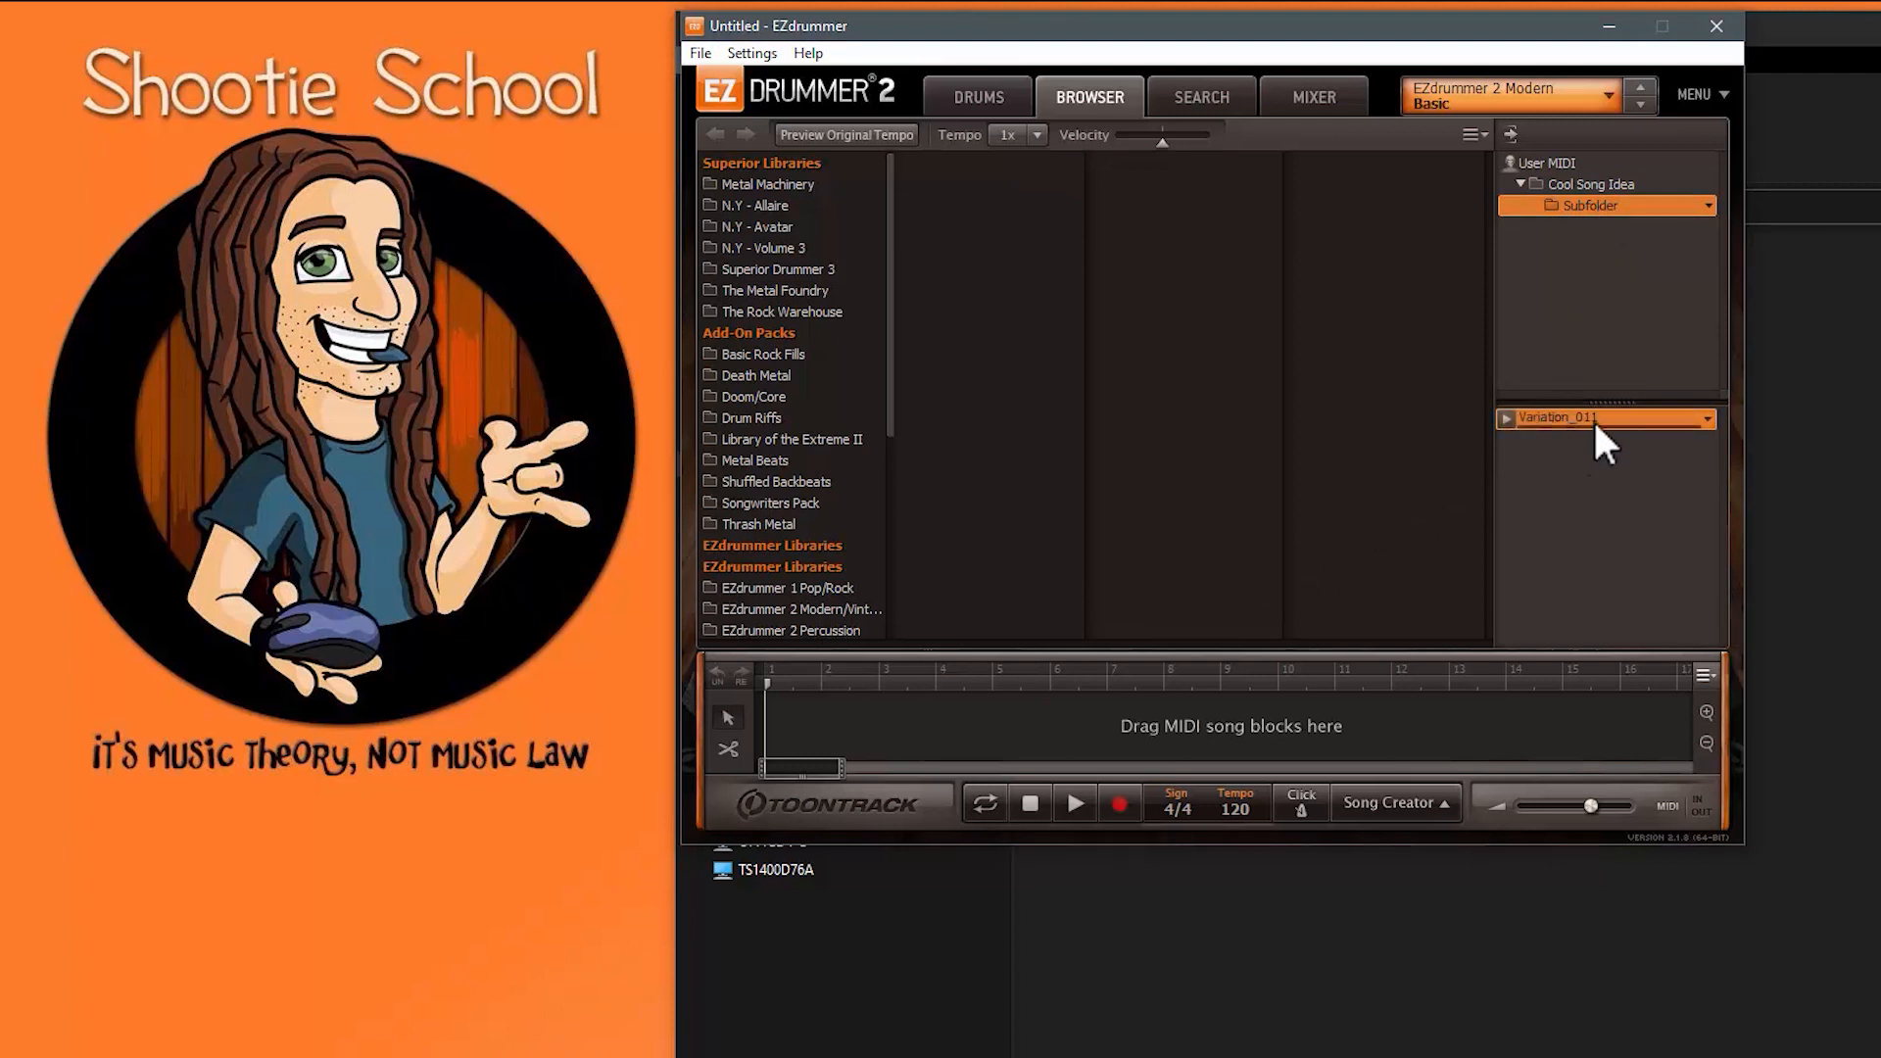
{"action": "left_click", "coordinate": [1581, 184]}
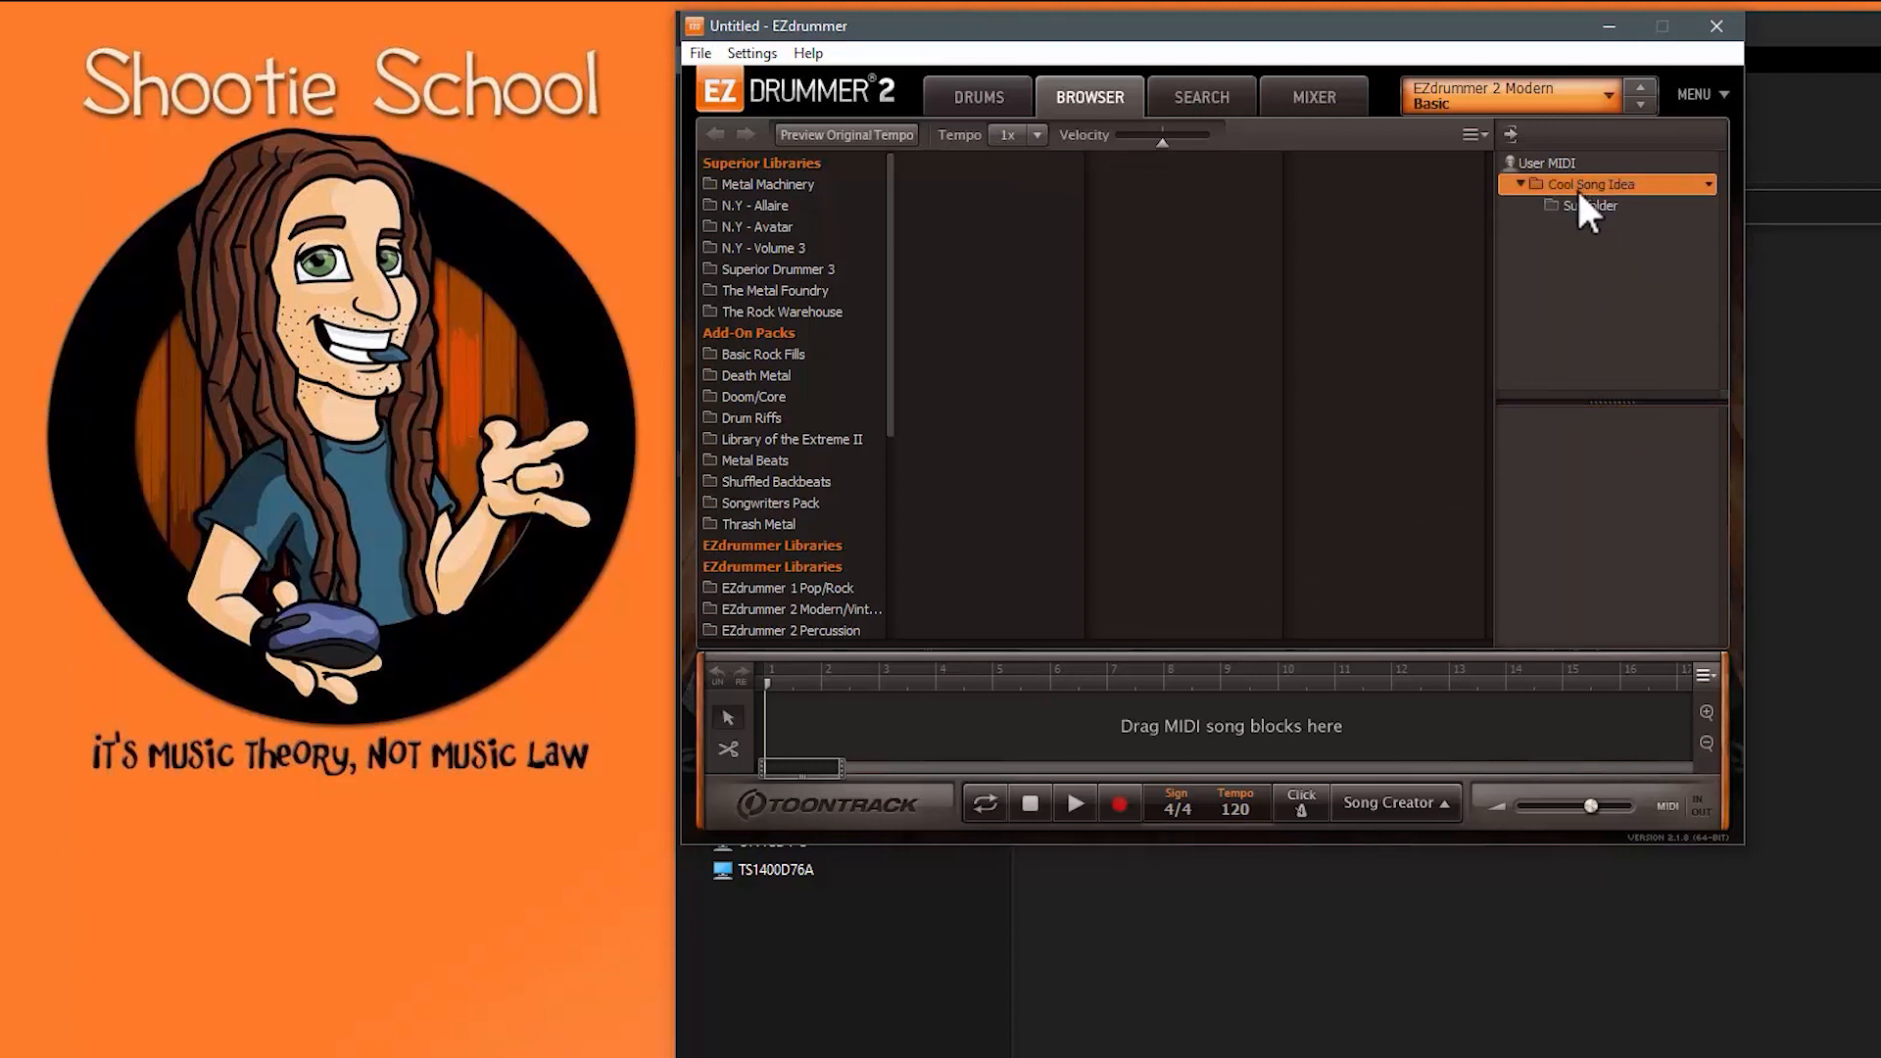
{"action": "left_click", "coordinate": [1561, 161]}
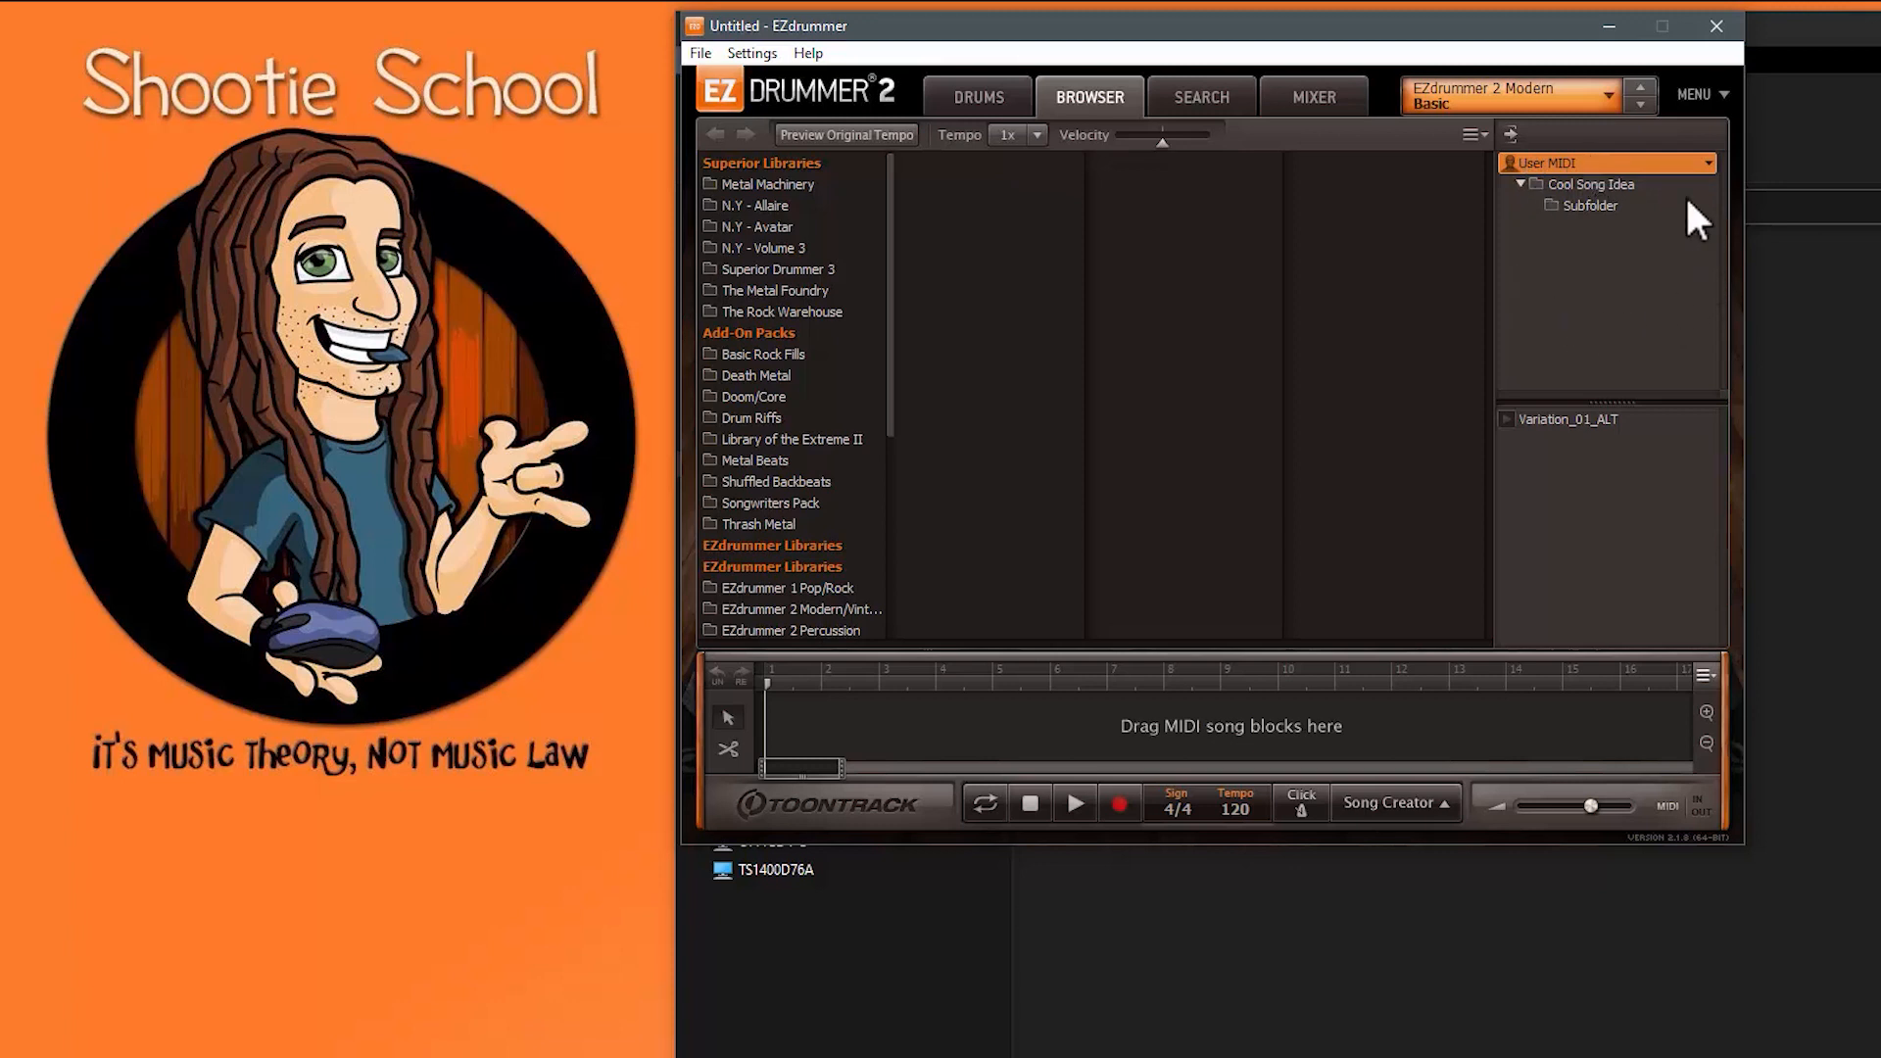
Step: Remove the Cool Song Idea folder from User MIDI and confirm the removal
{"action": "left_click", "coordinate": [1593, 182]}
{"action": "right_click", "coordinate": [1593, 182]}
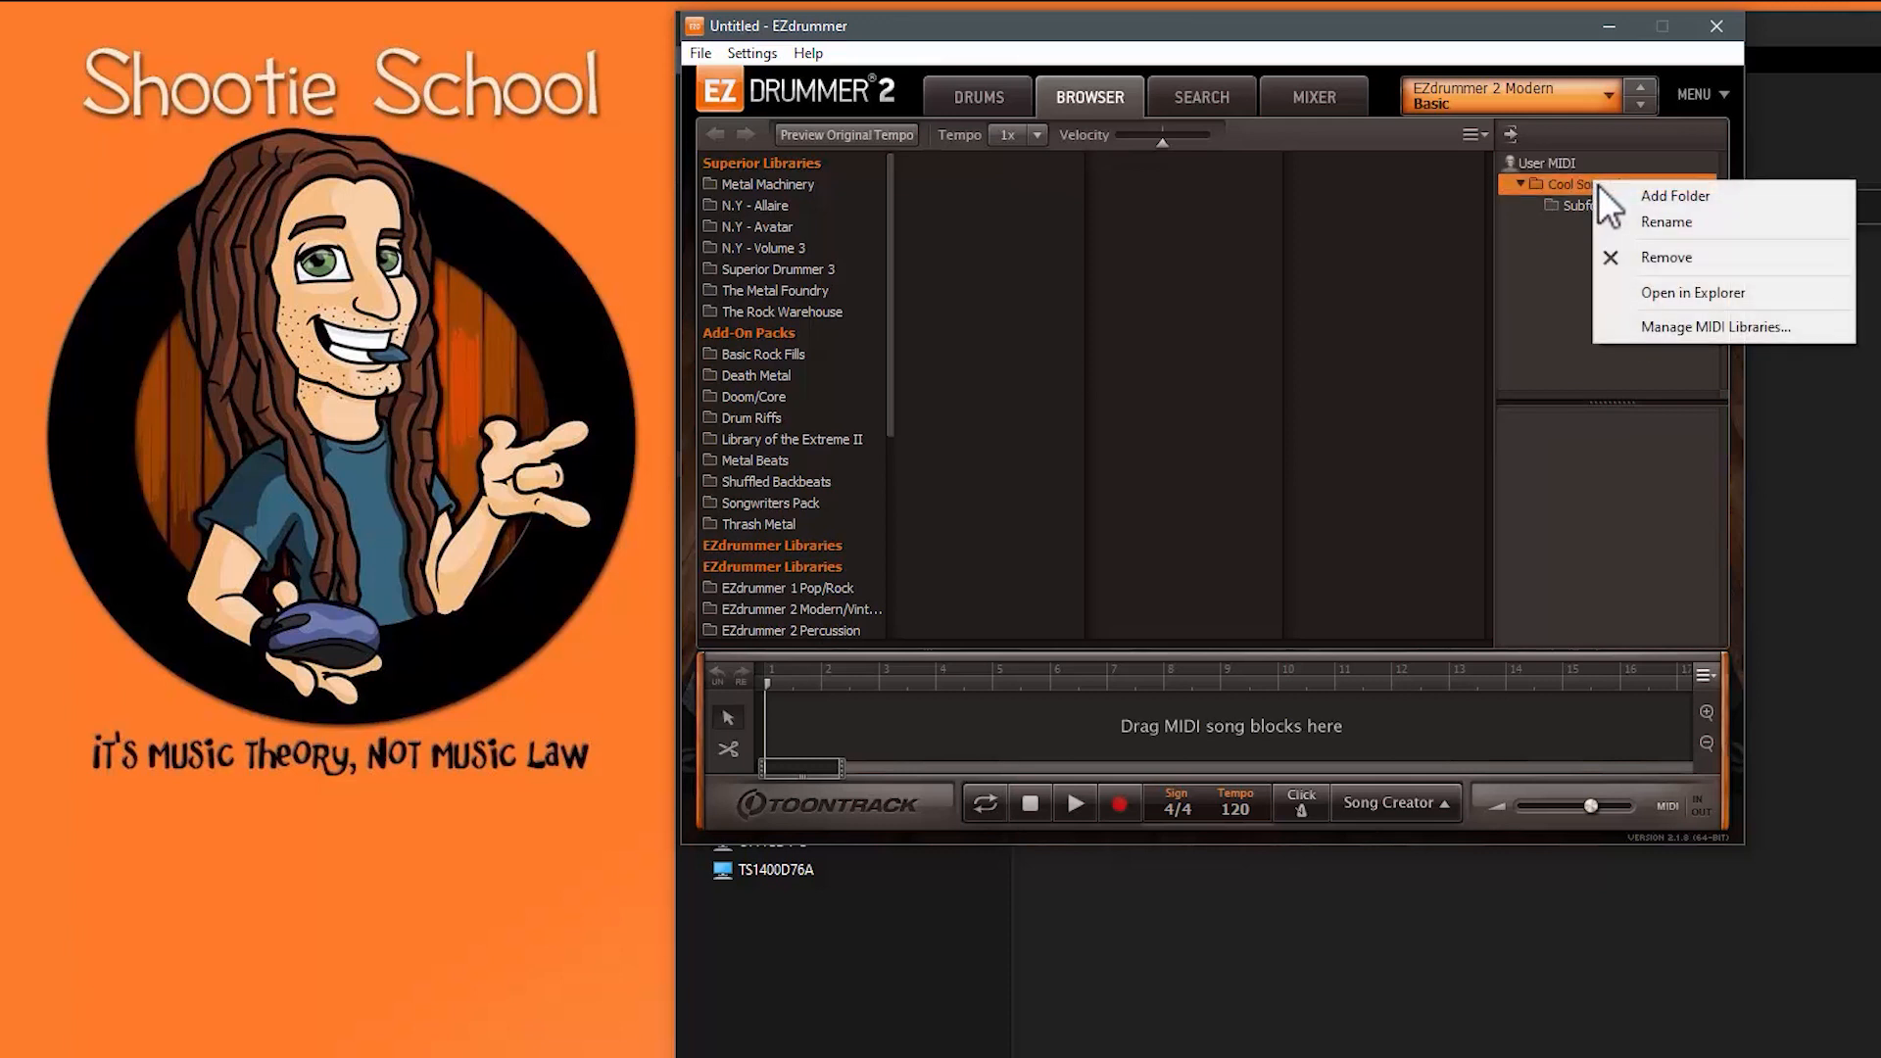
{"action": "left_click", "coordinate": [1683, 256]}
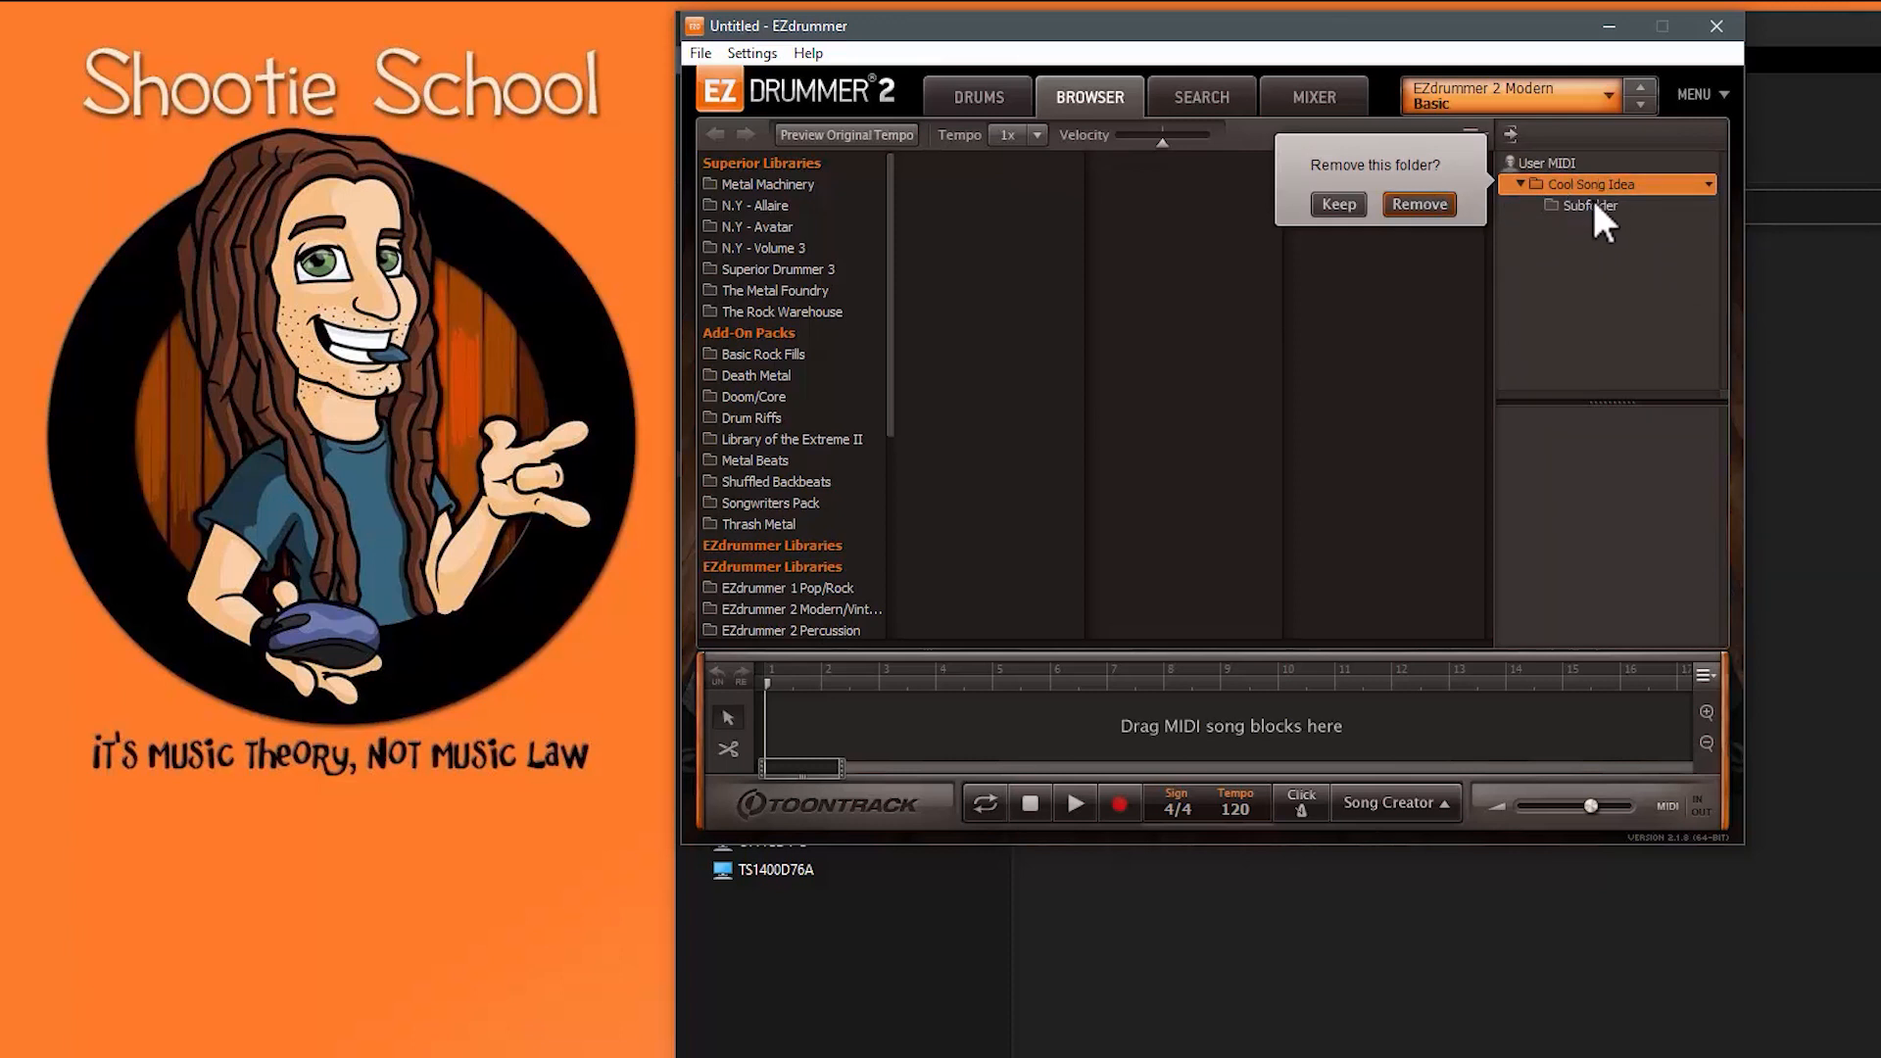
{"action": "left_click", "coordinate": [1418, 203]}
Step: Remove the Variation_01_ALT groove from User MIDI and confirm the removal
{"action": "right_click", "coordinate": [1558, 418]}
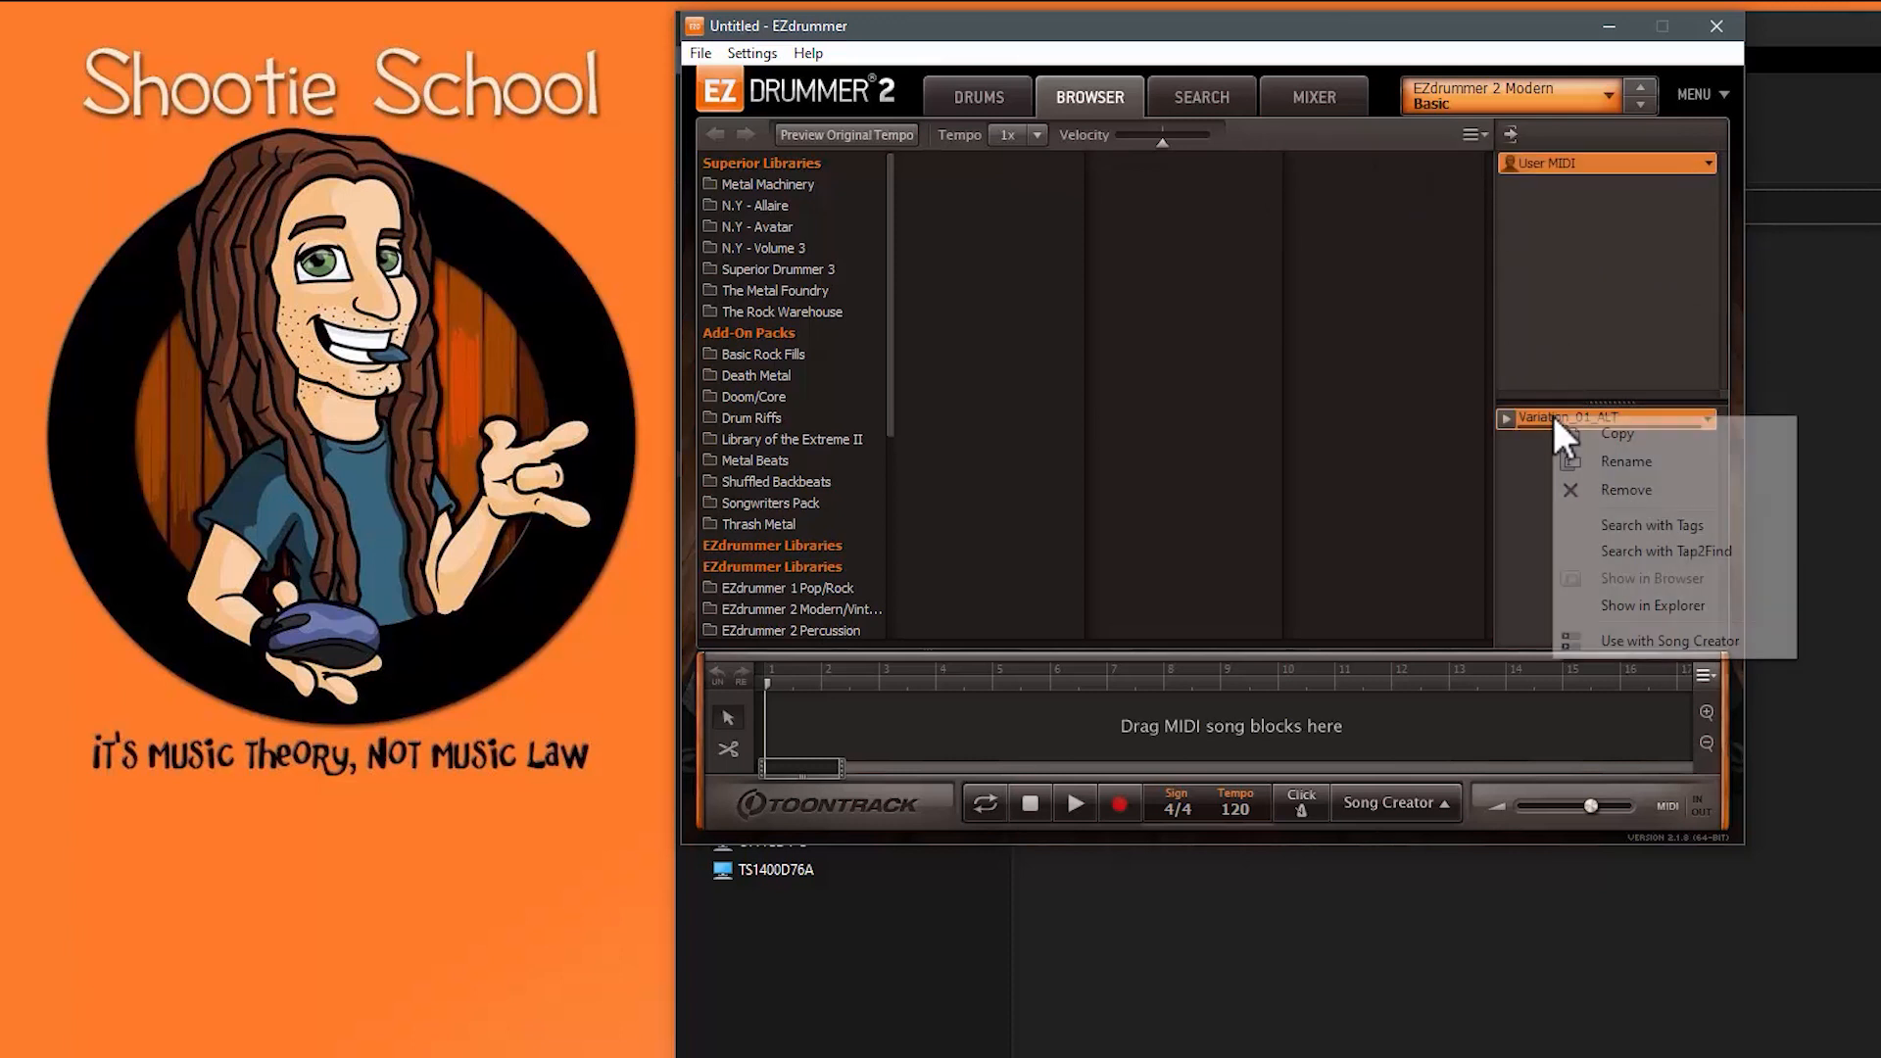
{"action": "left_click", "coordinate": [1624, 490]}
{"action": "left_click", "coordinate": [1421, 442]}
Step: Add a folder named New Album inside User MIDI
{"action": "right_click", "coordinate": [1584, 163]}
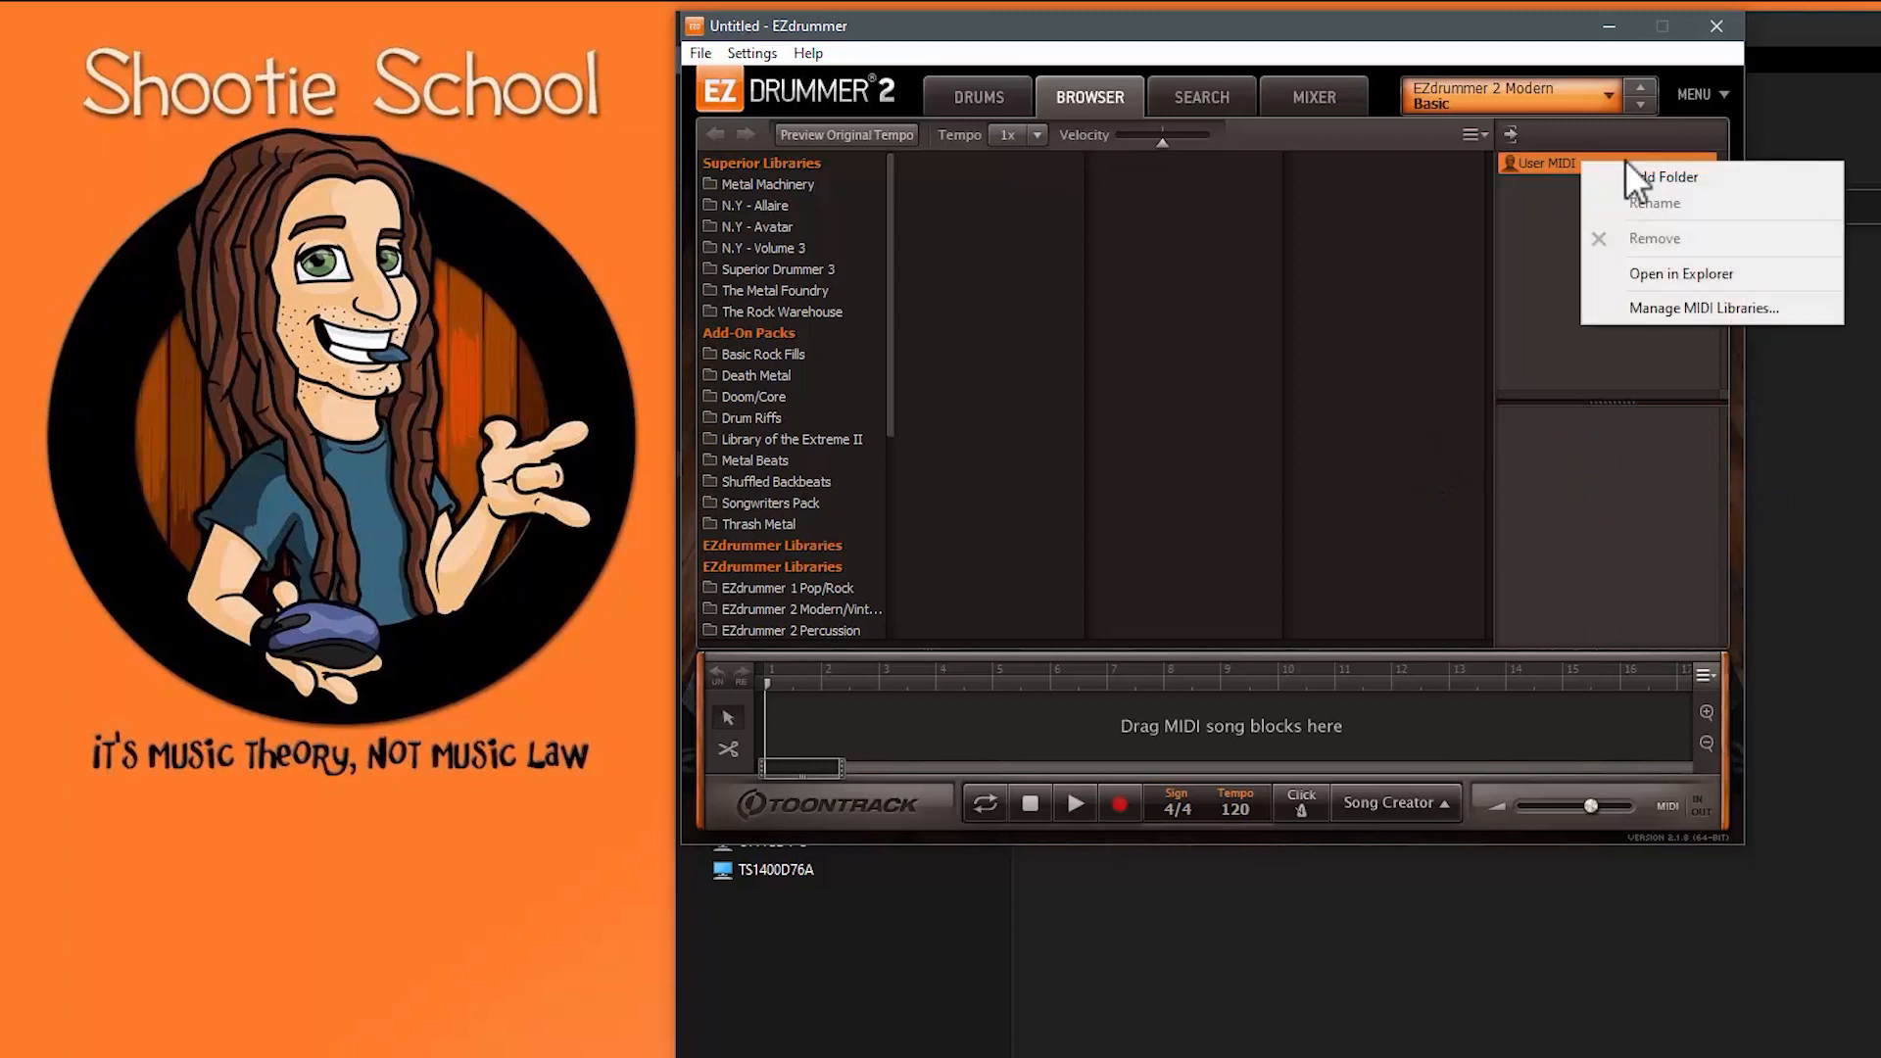
{"action": "left_click", "coordinate": [1642, 170]}
{"action": "type", "text": "New Album"}
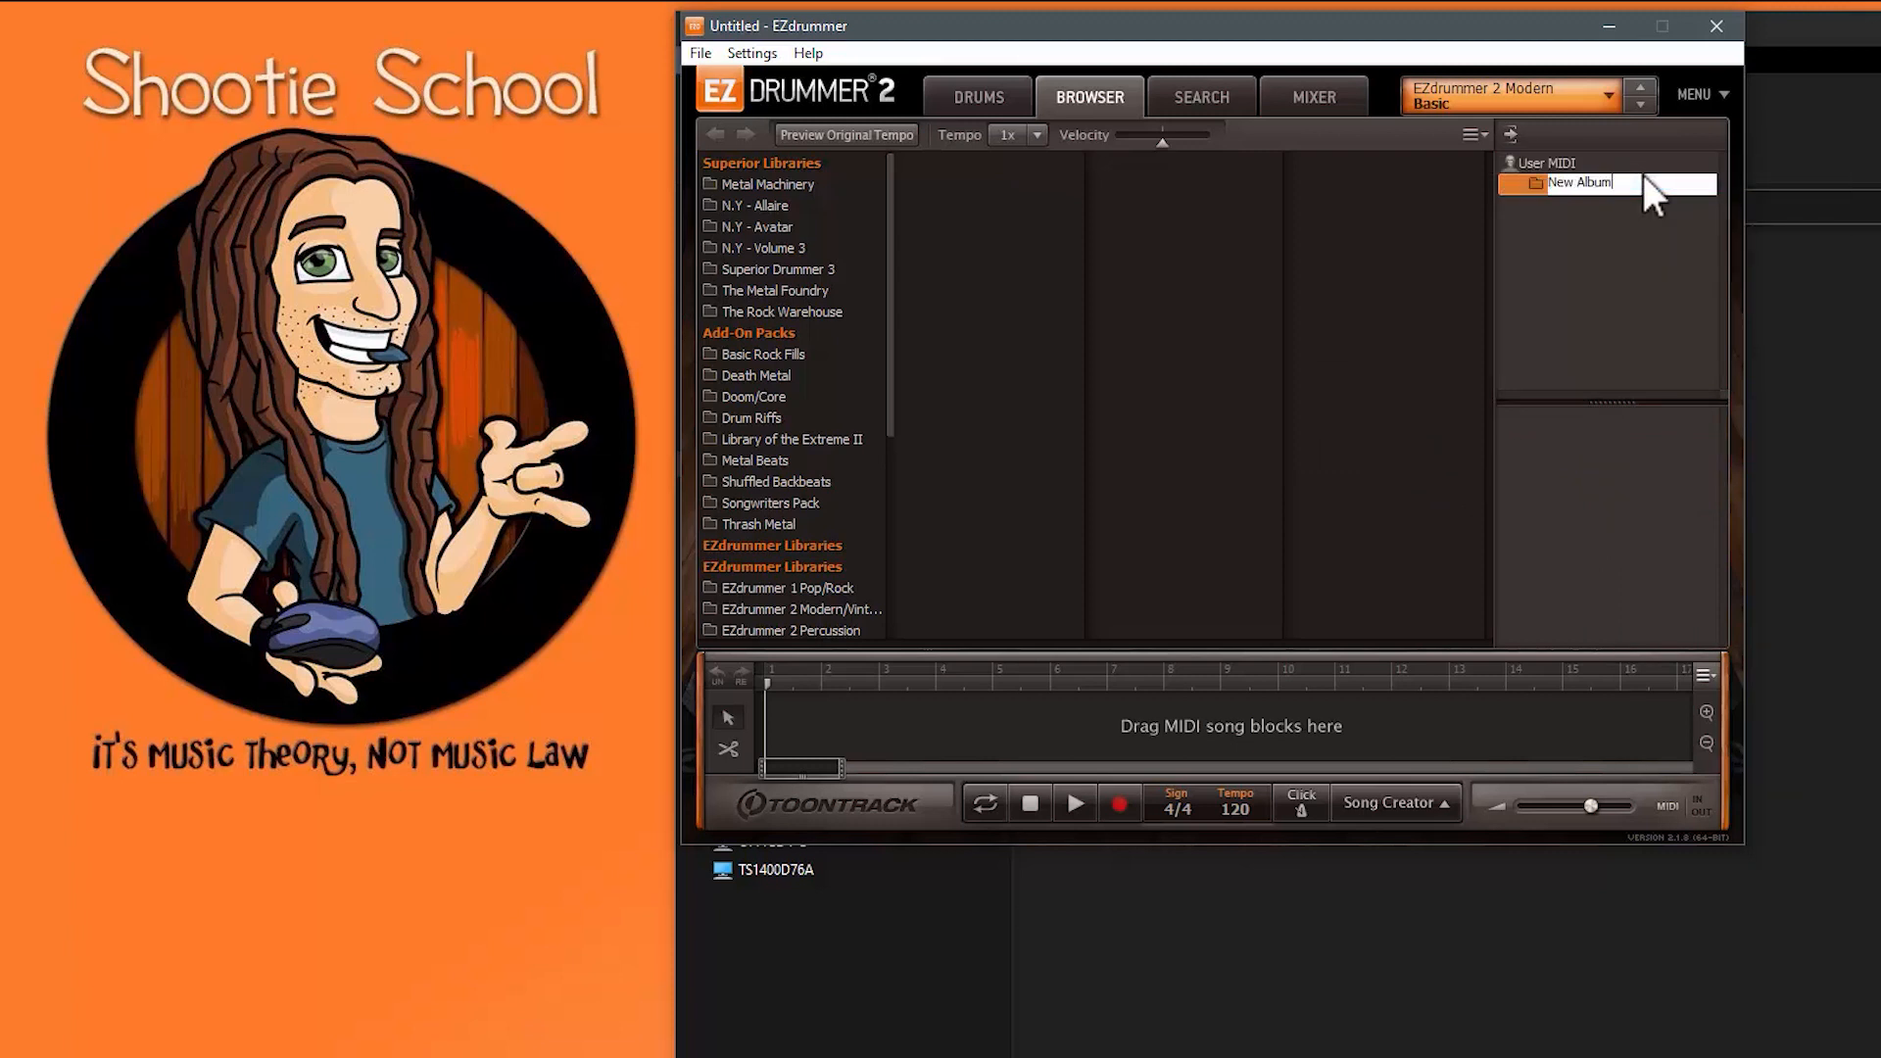
{"action": "key", "text": "Return"}
Step: Add two subfolders named Song 1 and Song 2 inside the New Album folder
{"action": "right_click", "coordinate": [1644, 185]}
{"action": "left_click", "coordinate": [1664, 200]}
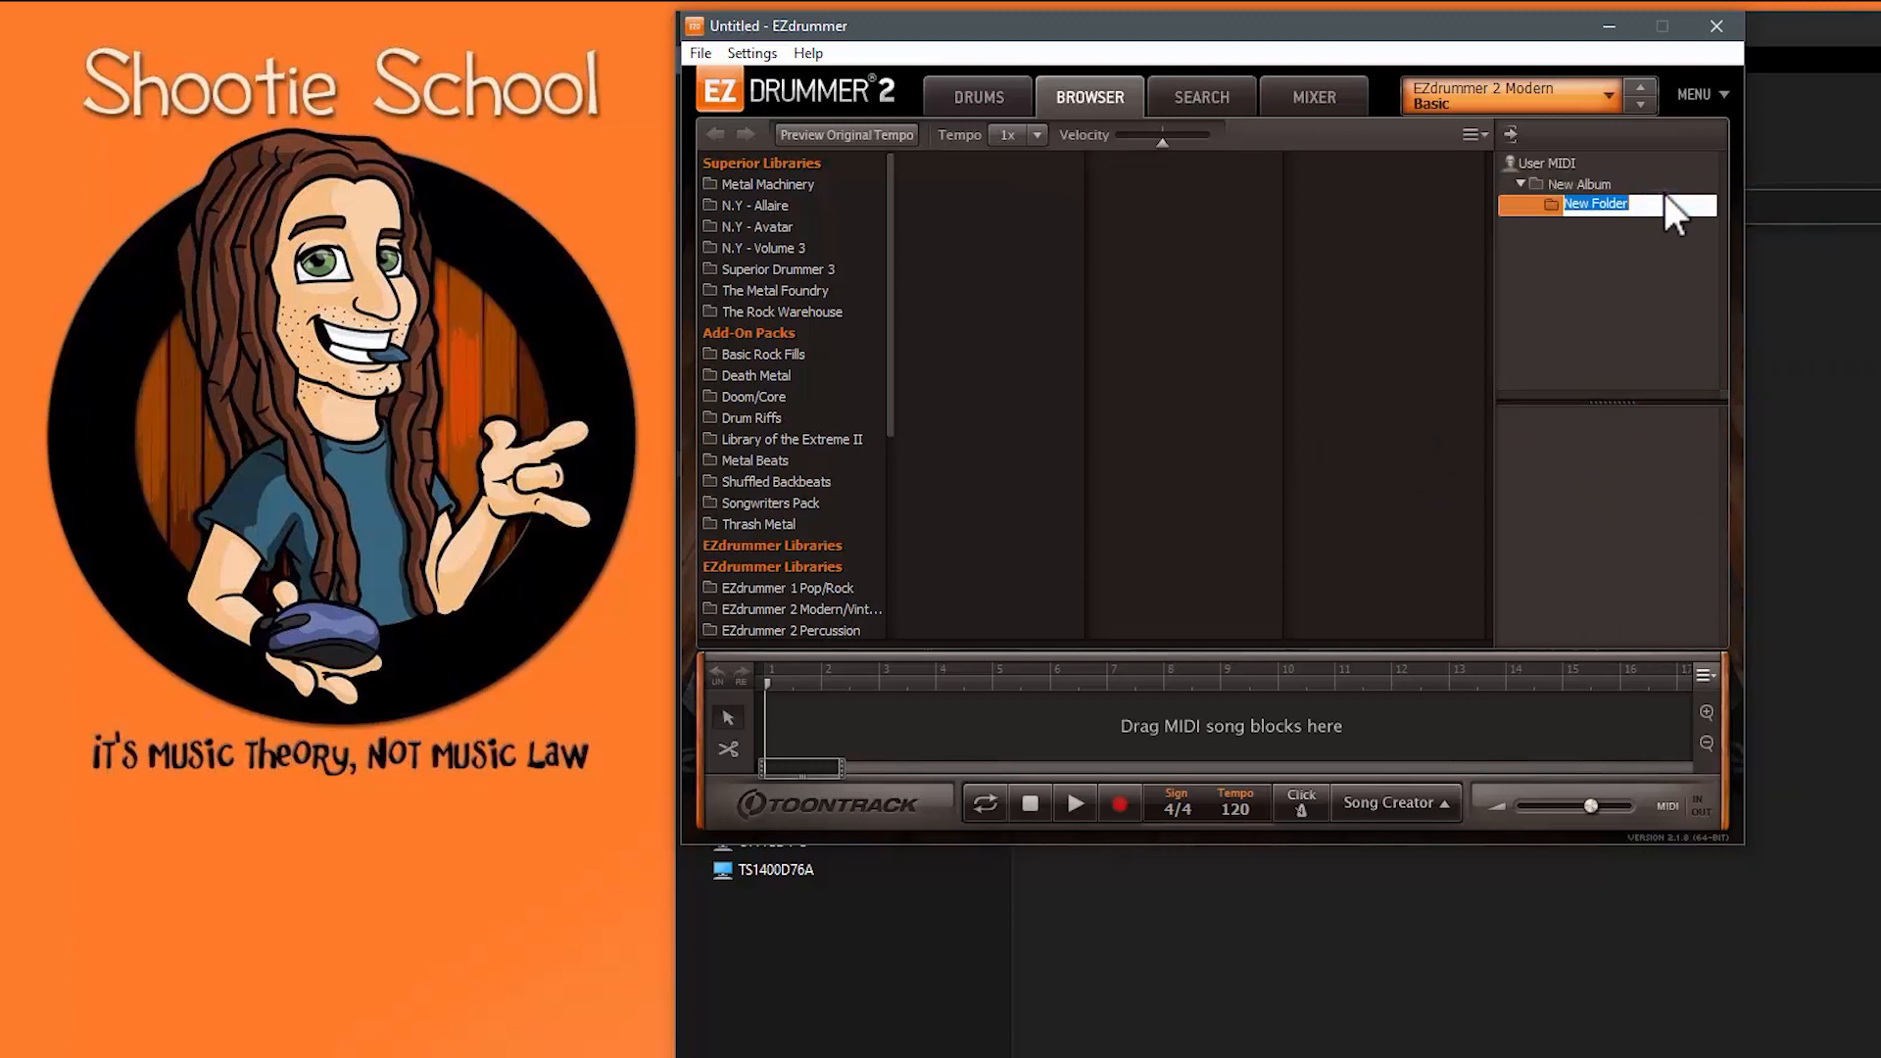
{"action": "type", "text": "Song 1"}
{"action": "key", "text": "Return"}
{"action": "right_click", "coordinate": [1627, 186]}
{"action": "left_click", "coordinate": [1671, 202]}
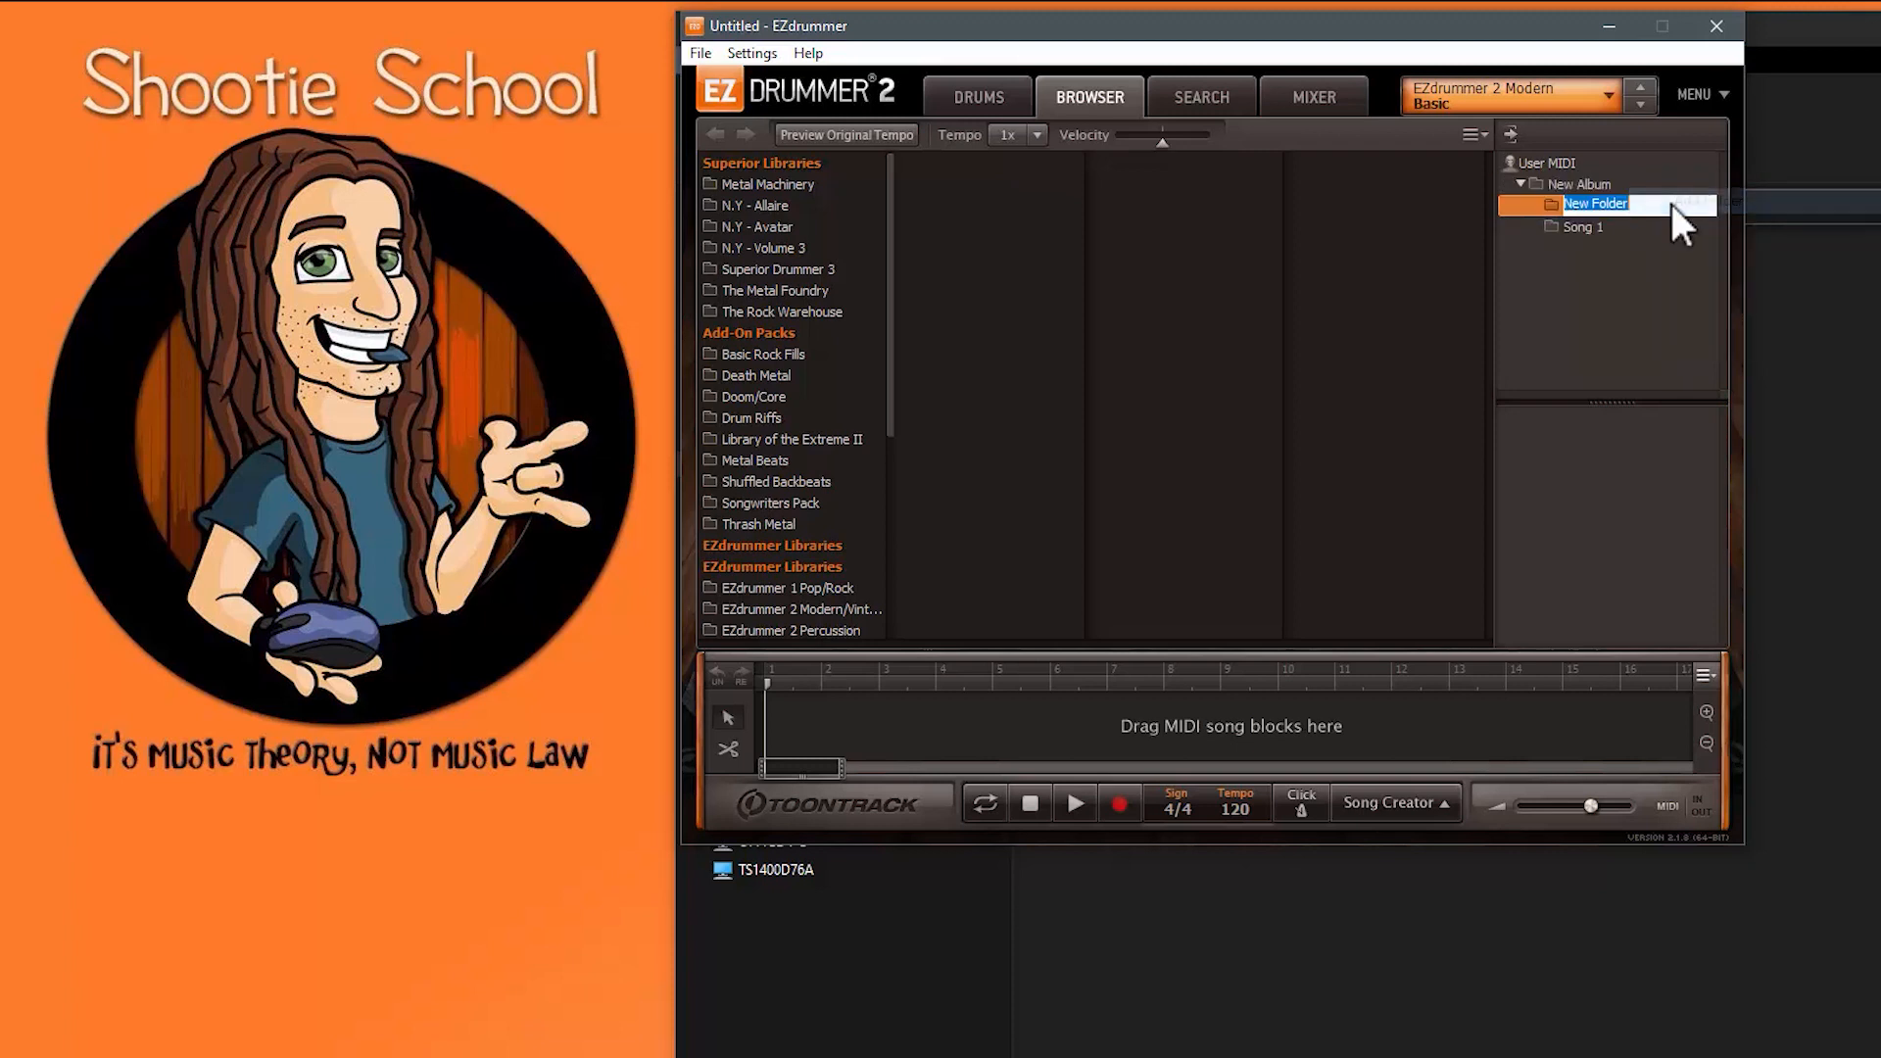
{"action": "type", "text": "Song 2"}
{"action": "key", "text": "Return"}
Step: Add subfolders named Song 3 and Song 4 inside New Album, and collapse and re-expand New Album to refresh the order
{"action": "right_click", "coordinate": [1620, 188]}
{"action": "left_click", "coordinate": [1638, 201]}
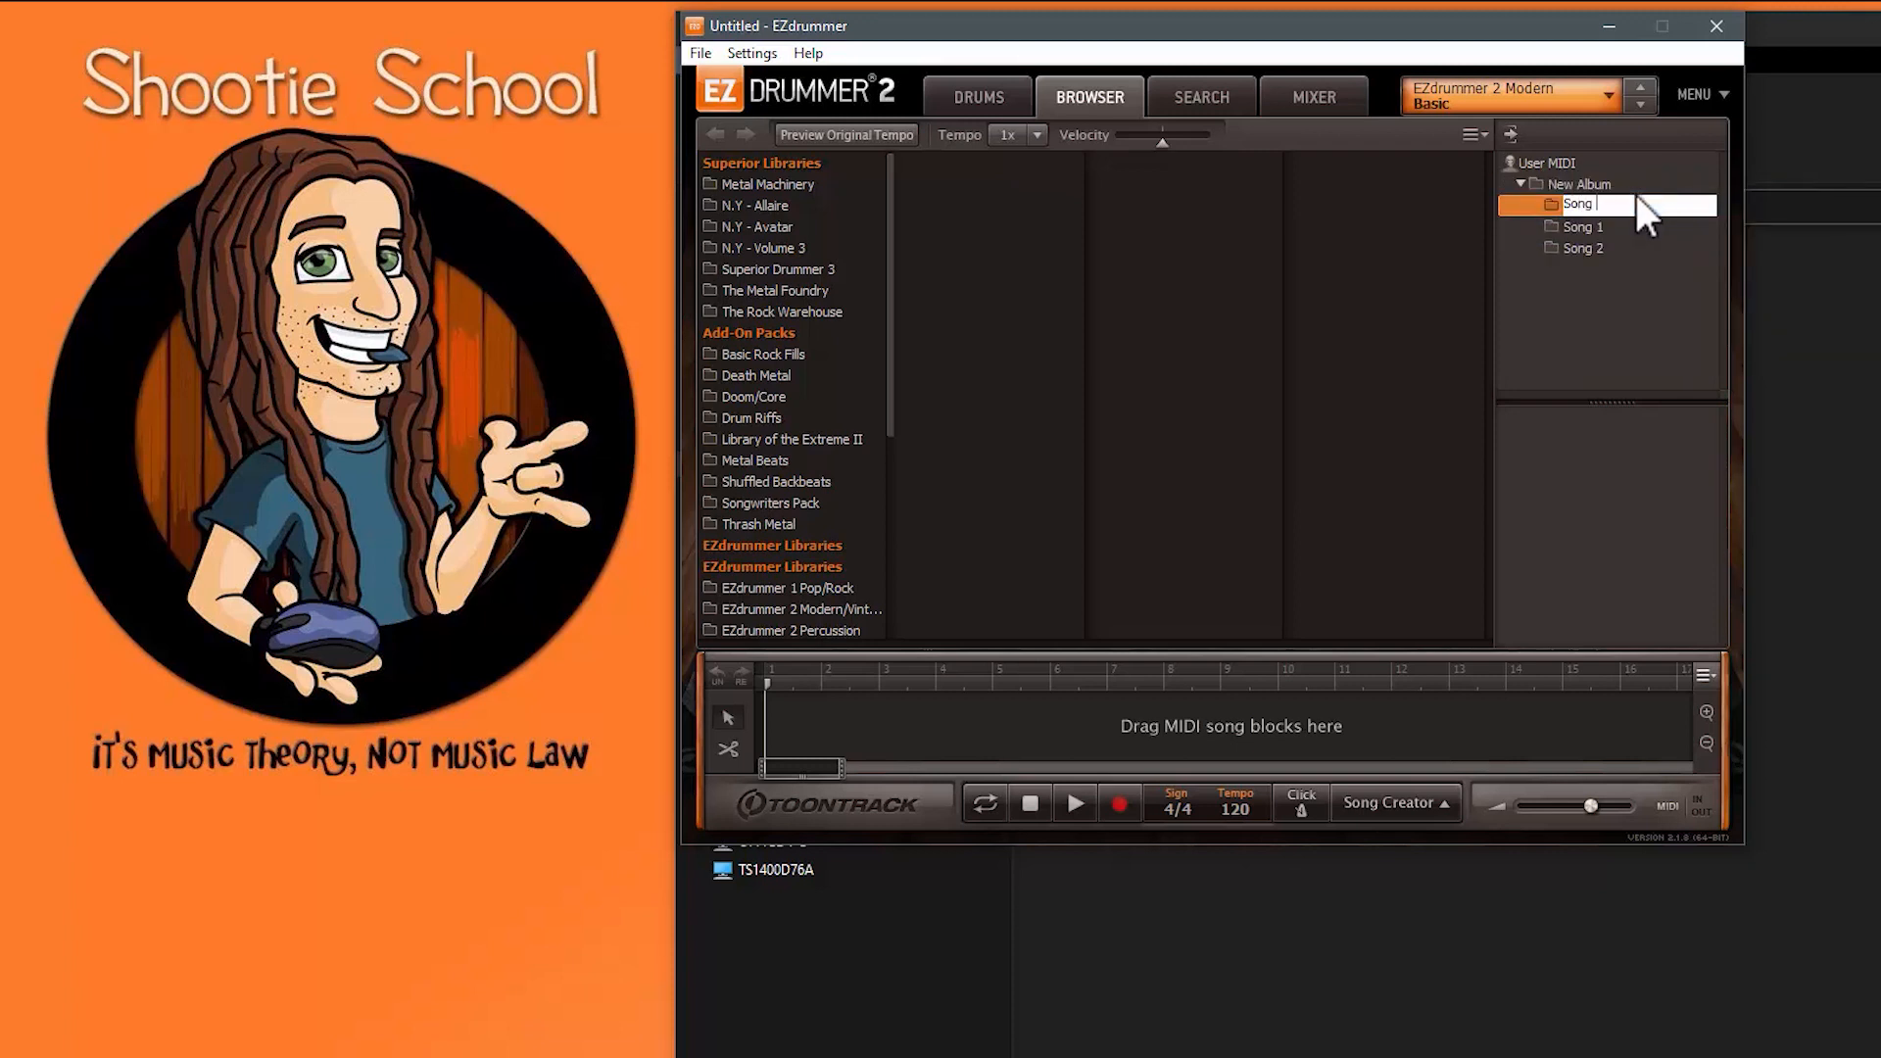
{"action": "type", "text": "Song 3"}
{"action": "key", "text": "Return"}
{"action": "right_click", "coordinate": [1593, 182]}
{"action": "left_click", "coordinate": [1634, 193]}
{"action": "type", "text": "Song 4"}
{"action": "key", "text": "Return"}
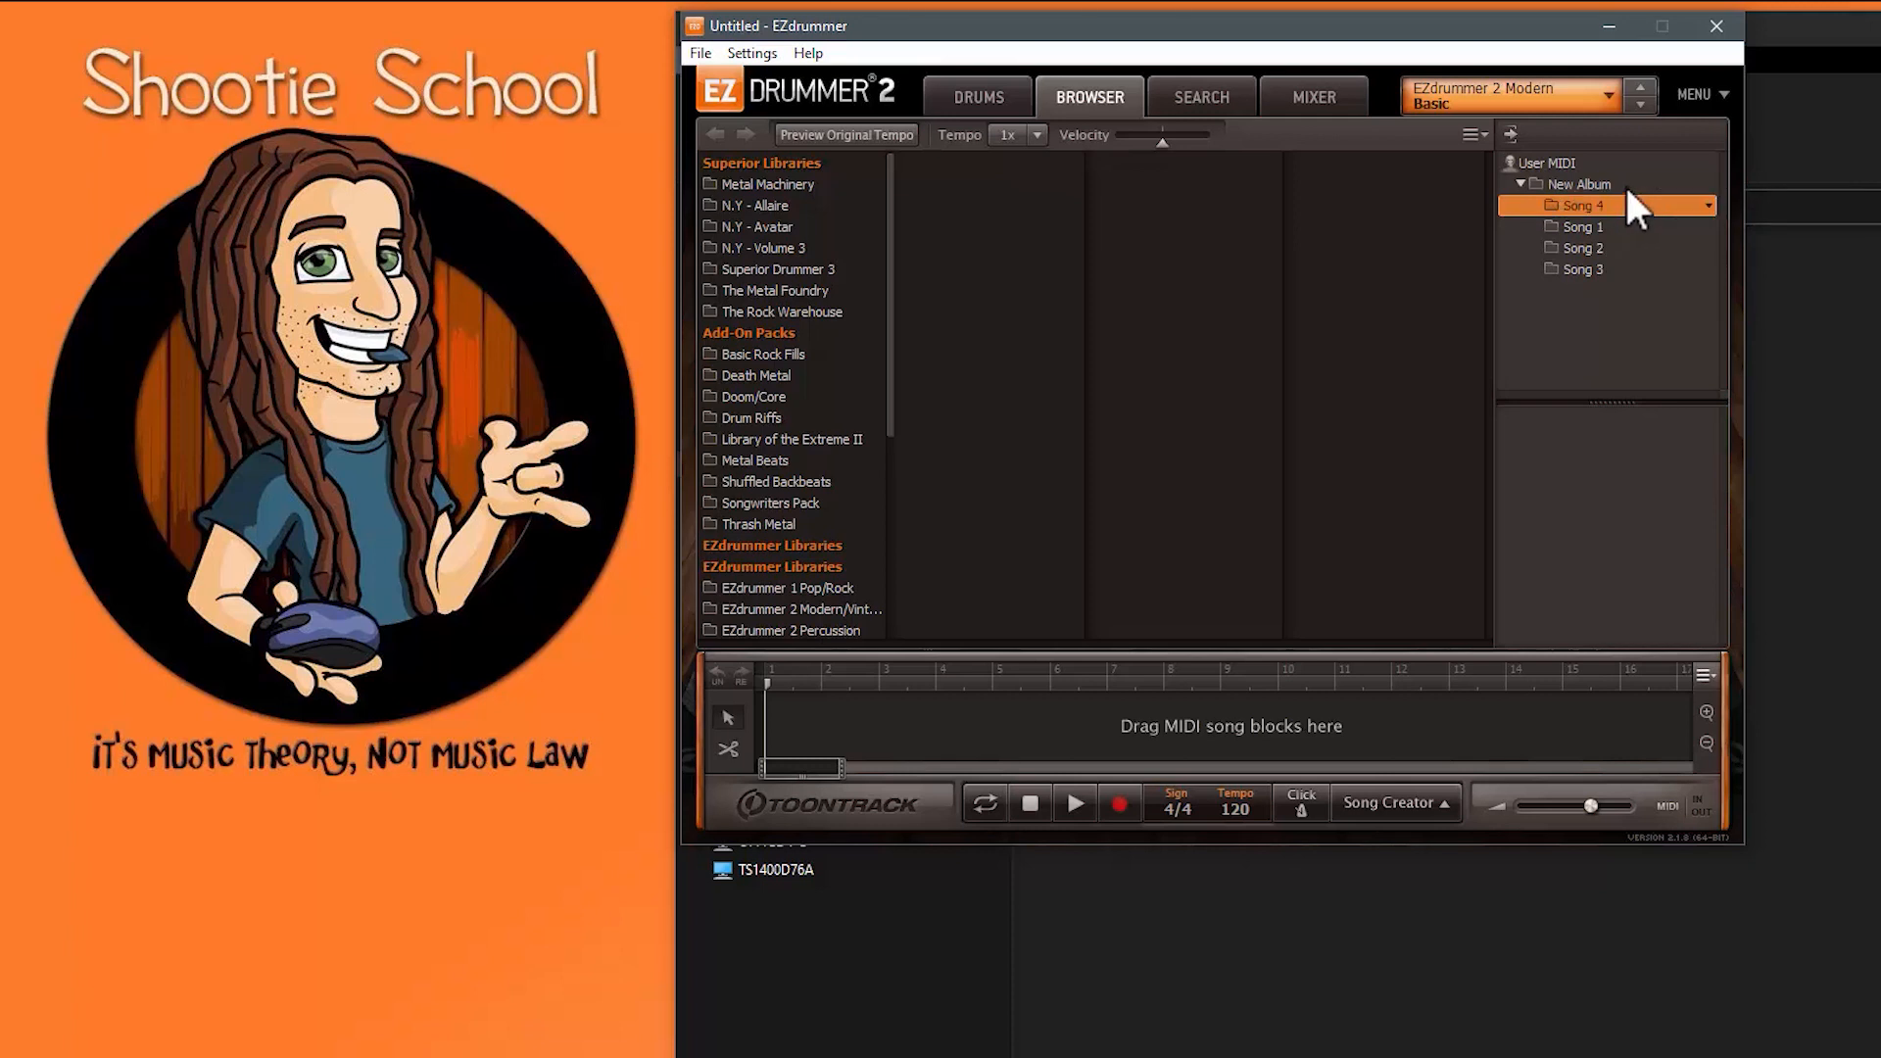
{"action": "left_click", "coordinate": [1520, 183]}
{"action": "left_click", "coordinate": [1520, 183]}
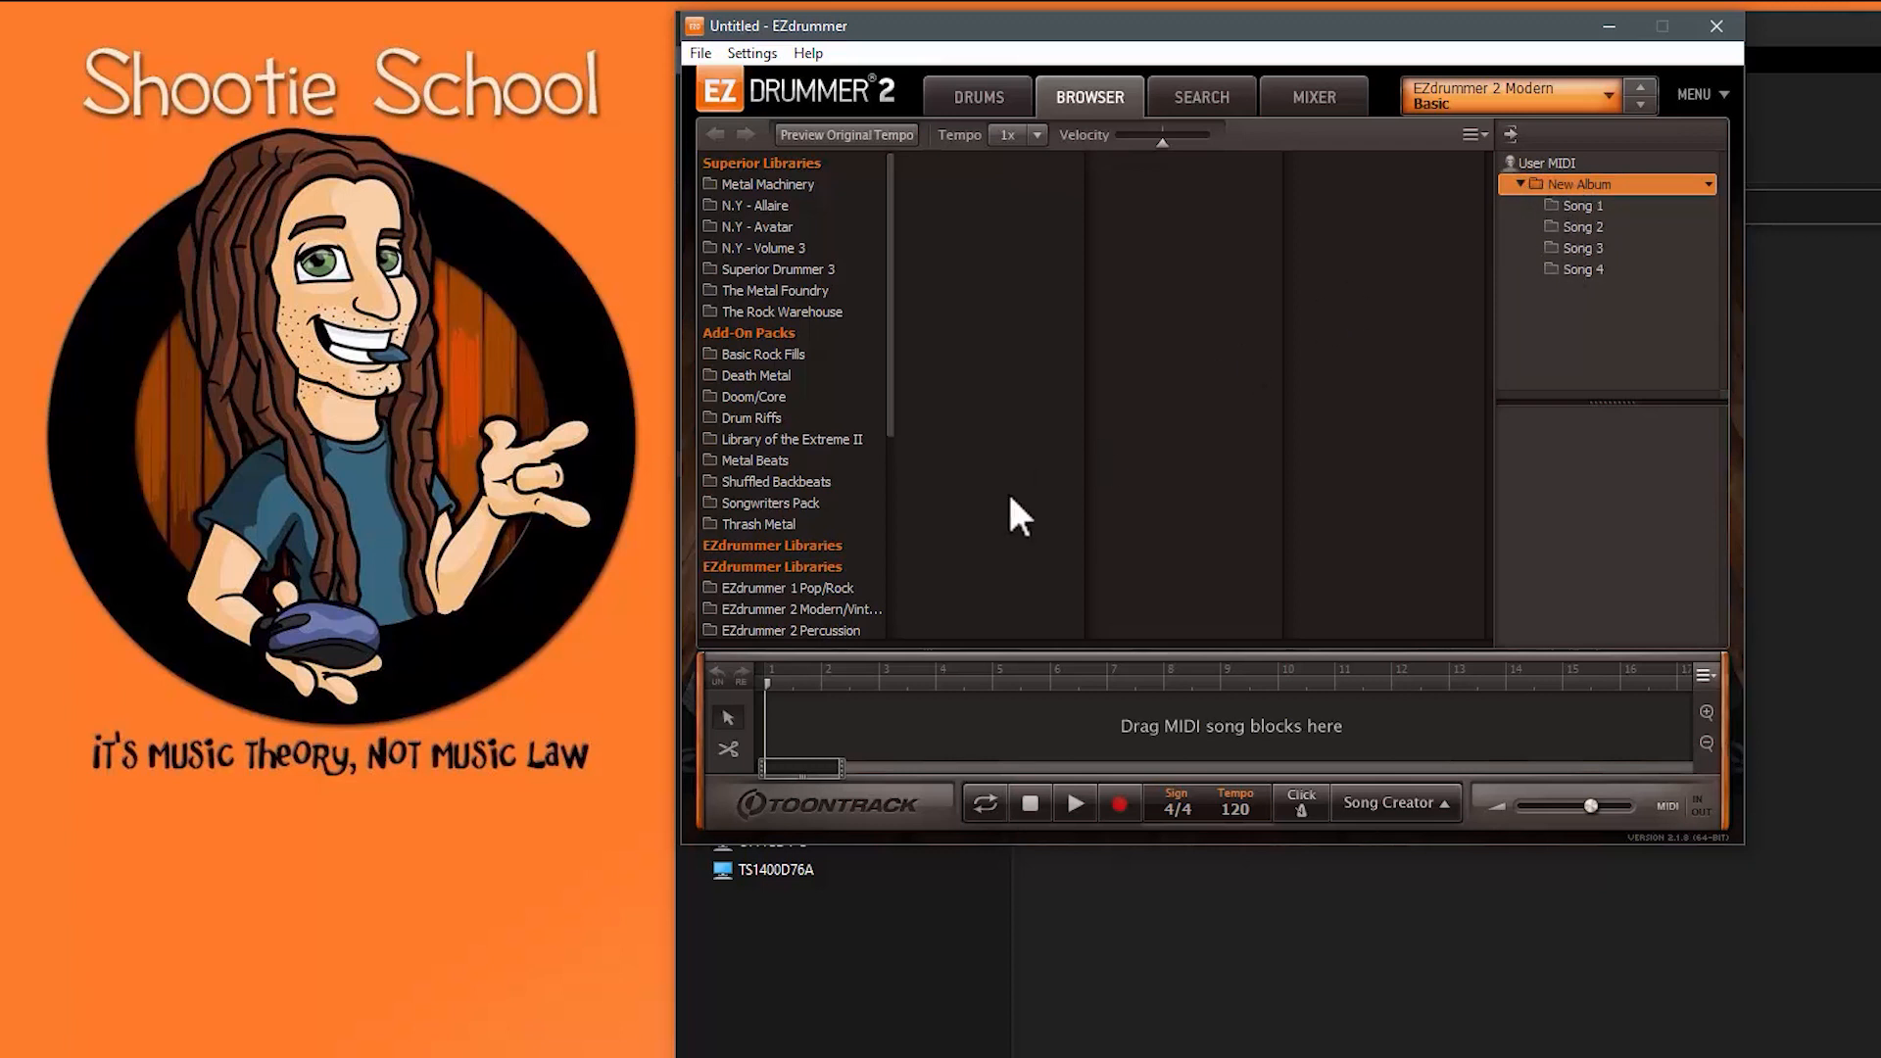
Step: Browse the EZdrummer 2 Modern/Vintage and Drum Riffs libraries, and try moving the 95 BPM Variation 04 groove into a song folder
{"action": "left_click", "coordinate": [836, 609]}
{"action": "left_click", "coordinate": [968, 206]}
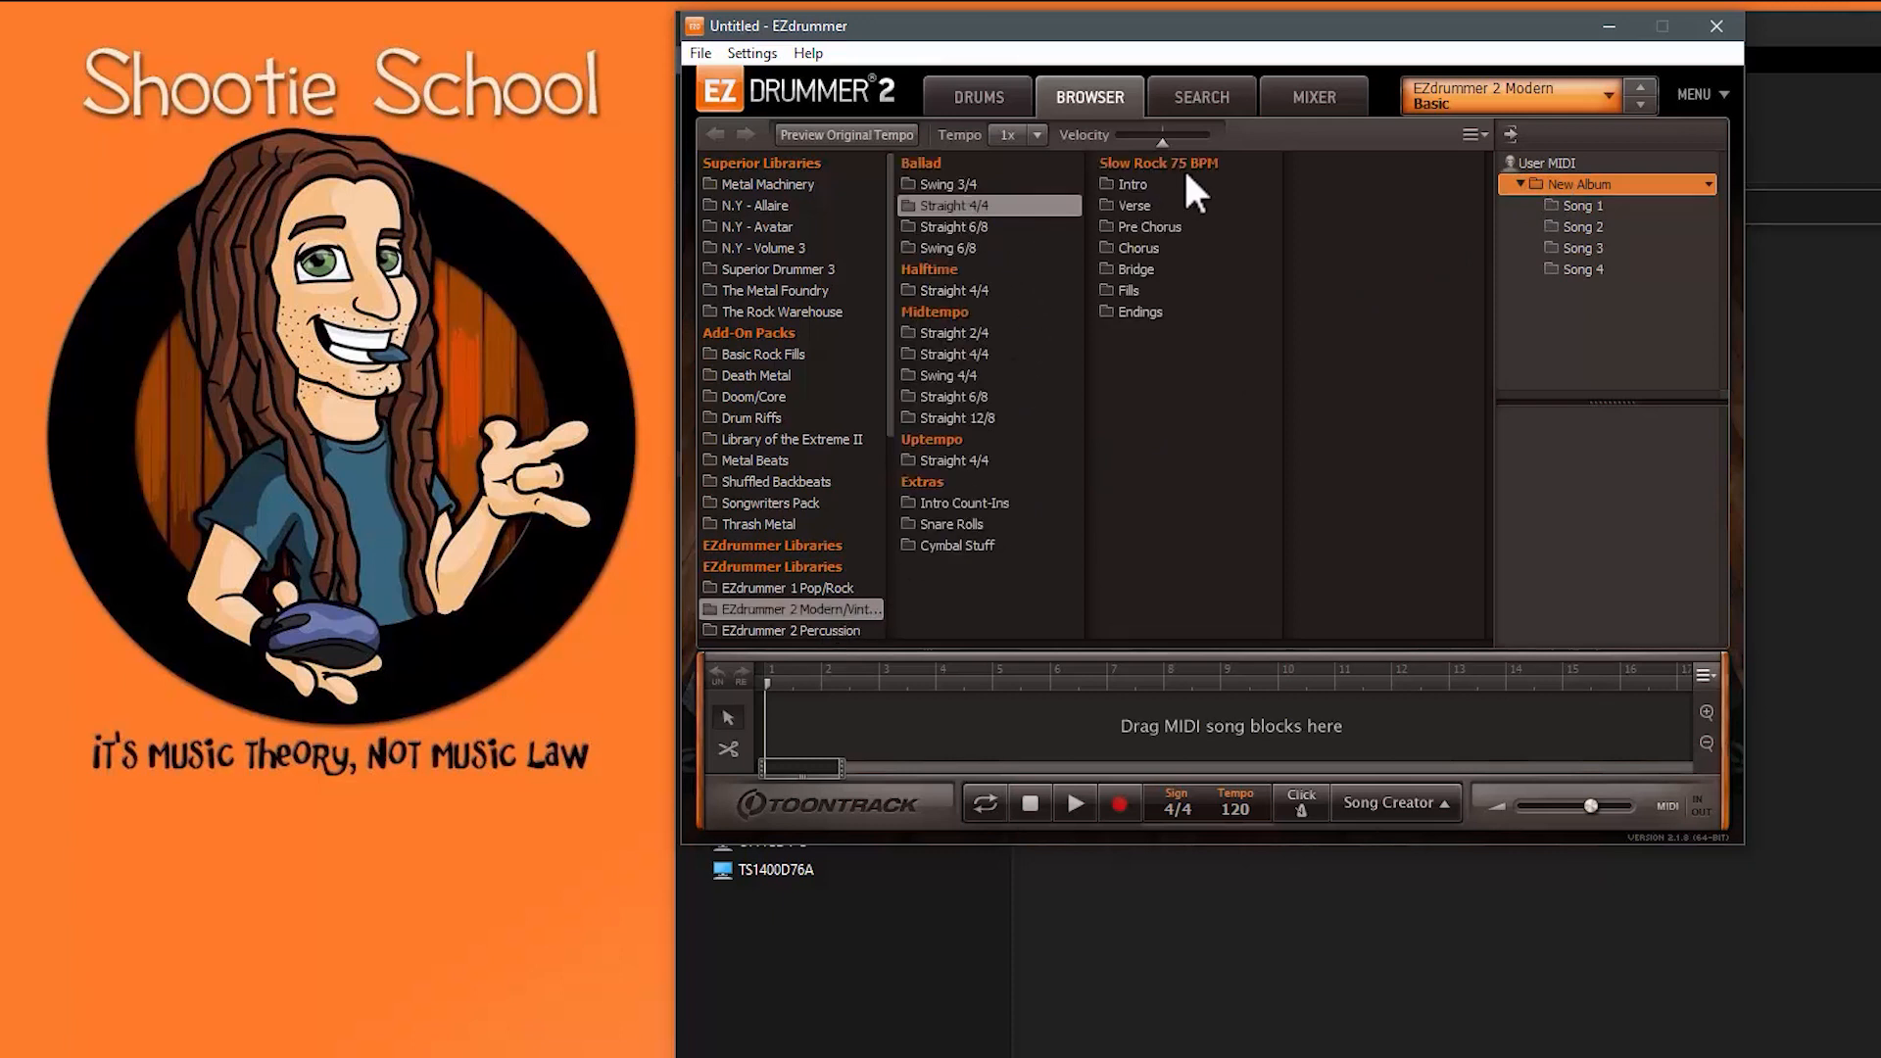
{"action": "left_click", "coordinate": [959, 375]}
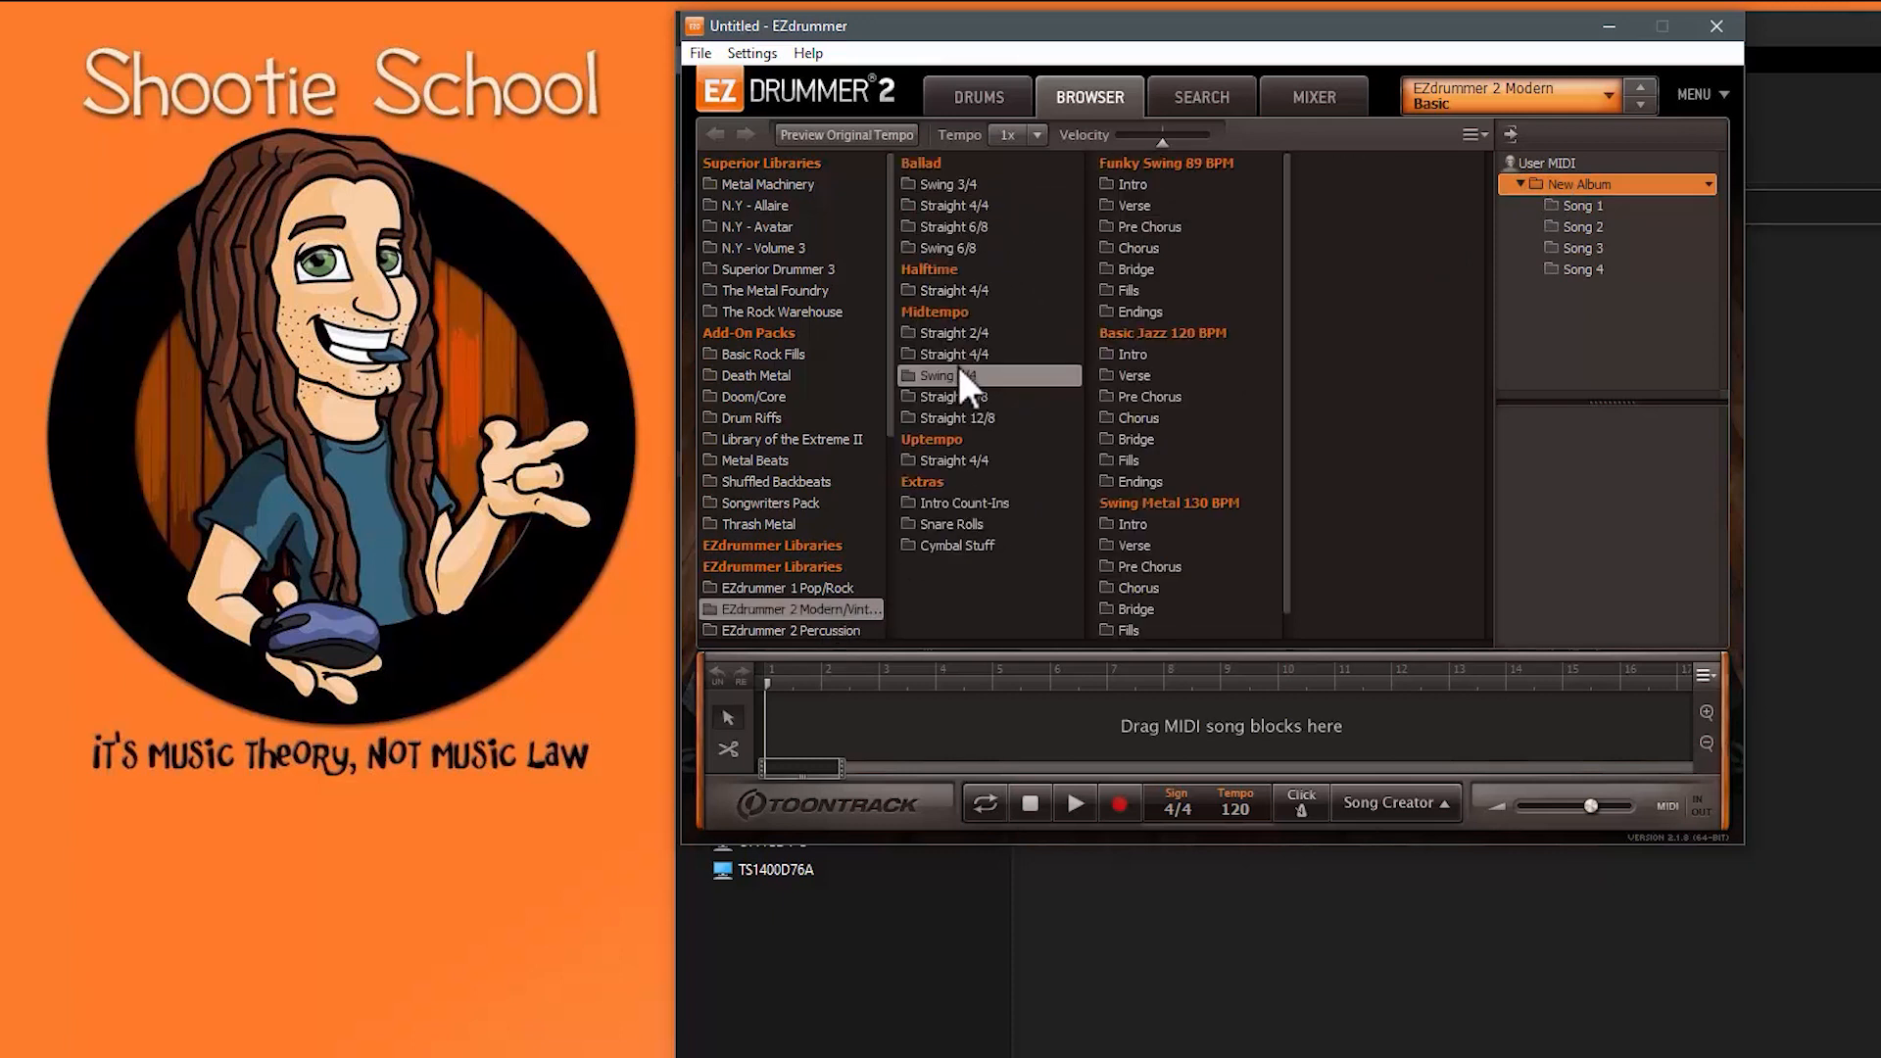
{"action": "left_click", "coordinate": [1142, 376]}
{"action": "left_click", "coordinate": [1154, 566]}
{"action": "left_click", "coordinate": [784, 418]}
{"action": "left_click", "coordinate": [970, 248]}
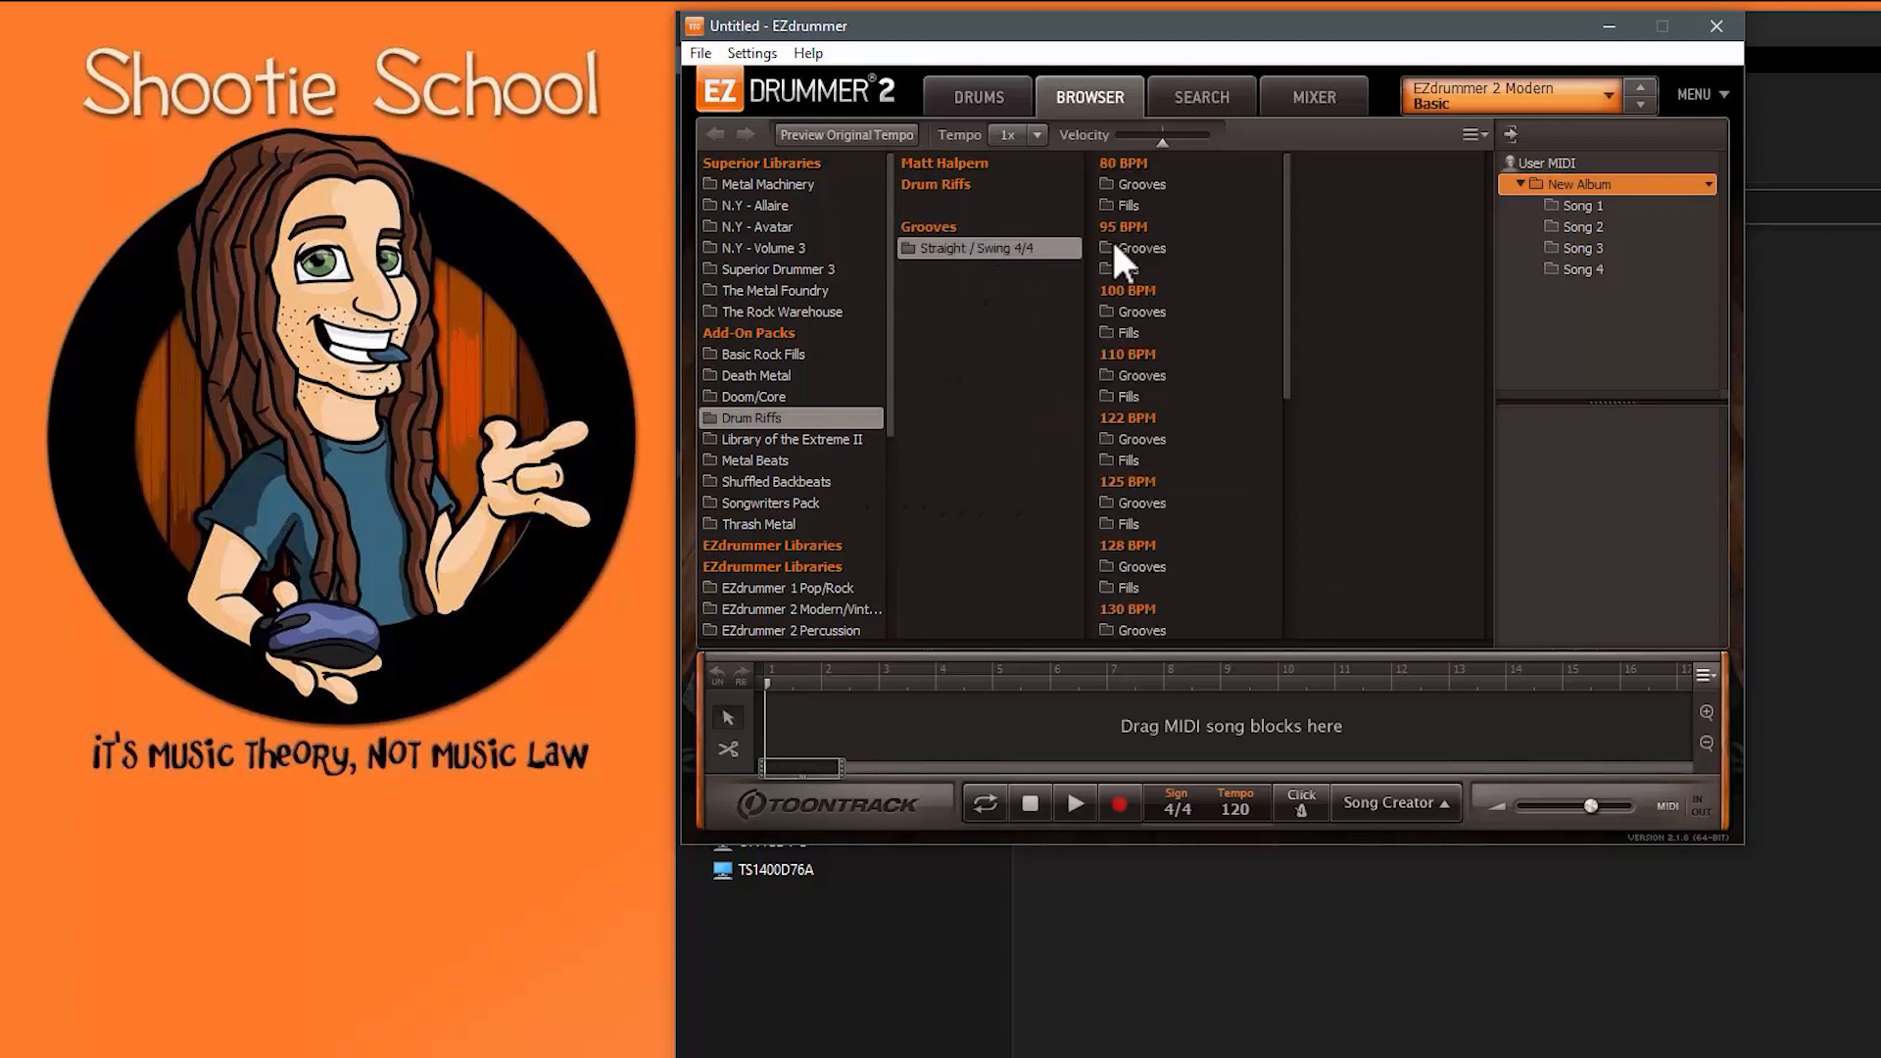
{"action": "left_click", "coordinate": [1137, 248]}
{"action": "left_click_drag", "start_coordinate": [1354, 231], "coordinate": [1565, 241]}
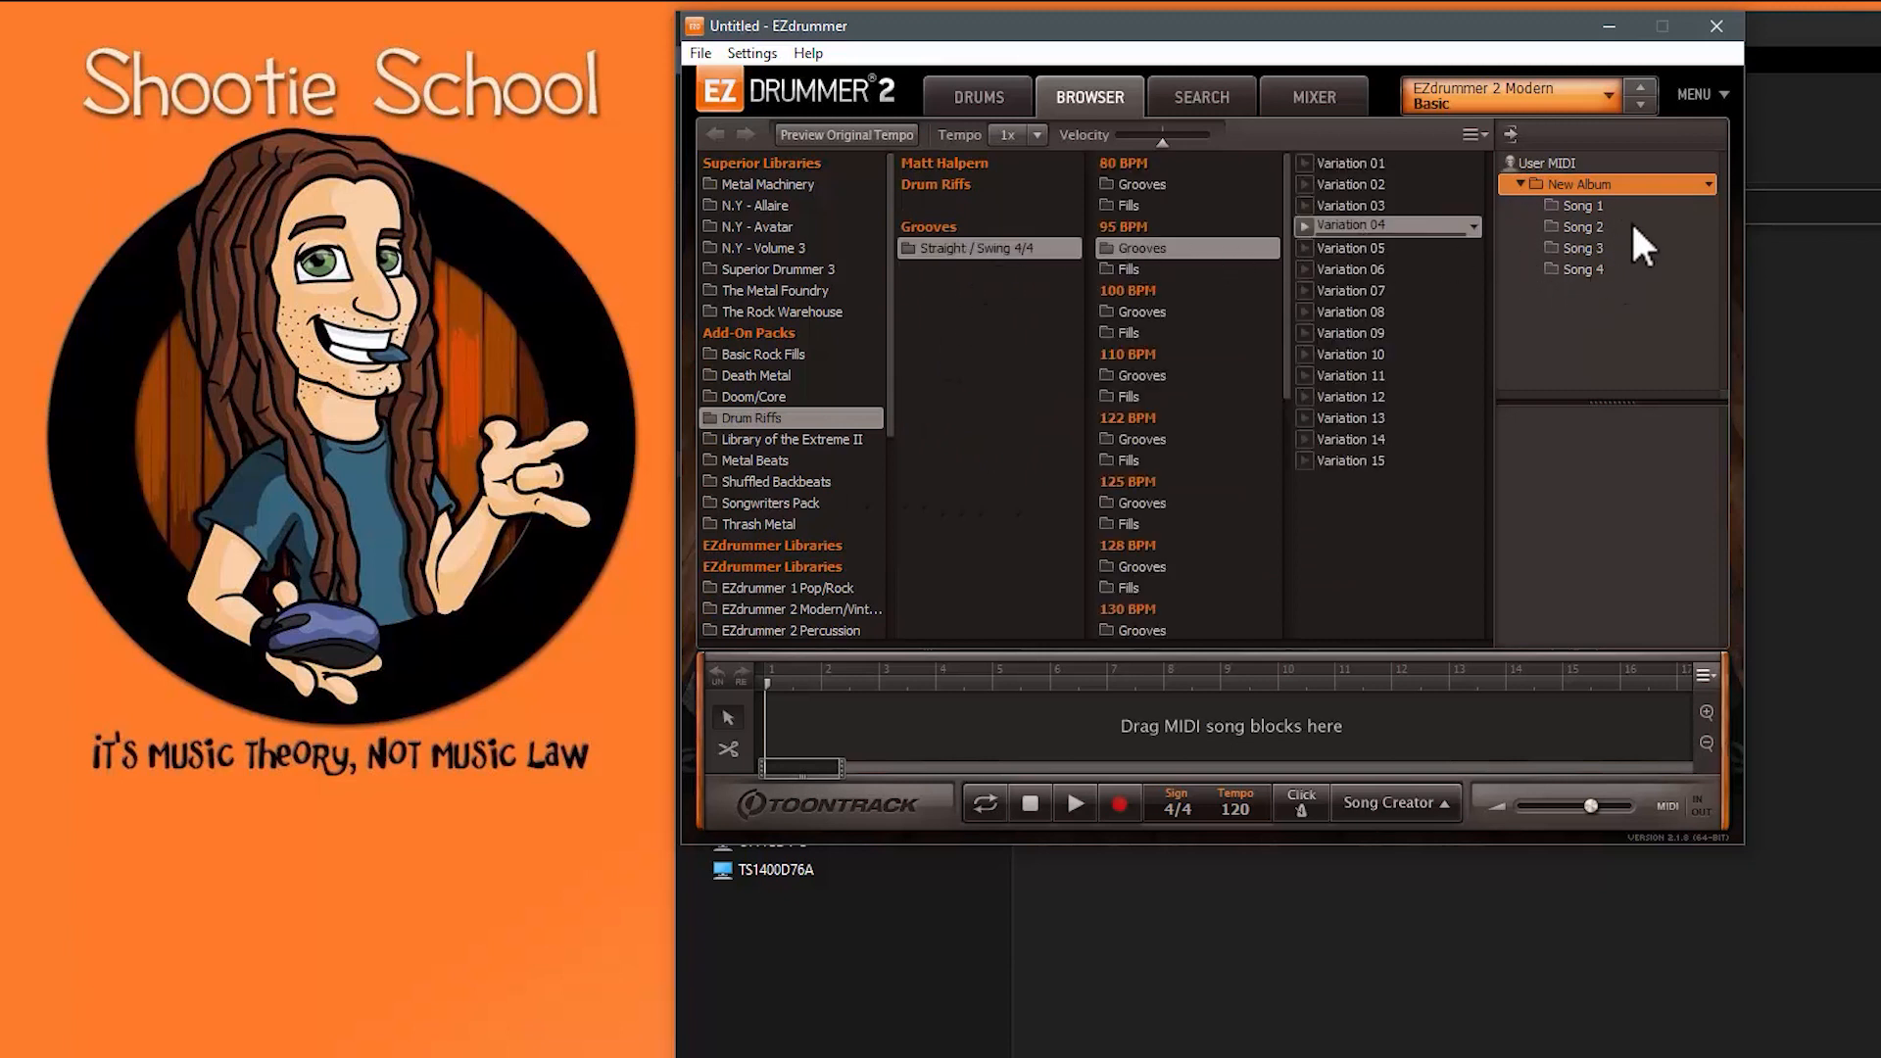
Step: Store Variation 01 and Variation 03 from the Ballad Straight 4/4 Slow Rock 75 BPM Chorus in the Song 3 folder
{"action": "left_click", "coordinate": [823, 611]}
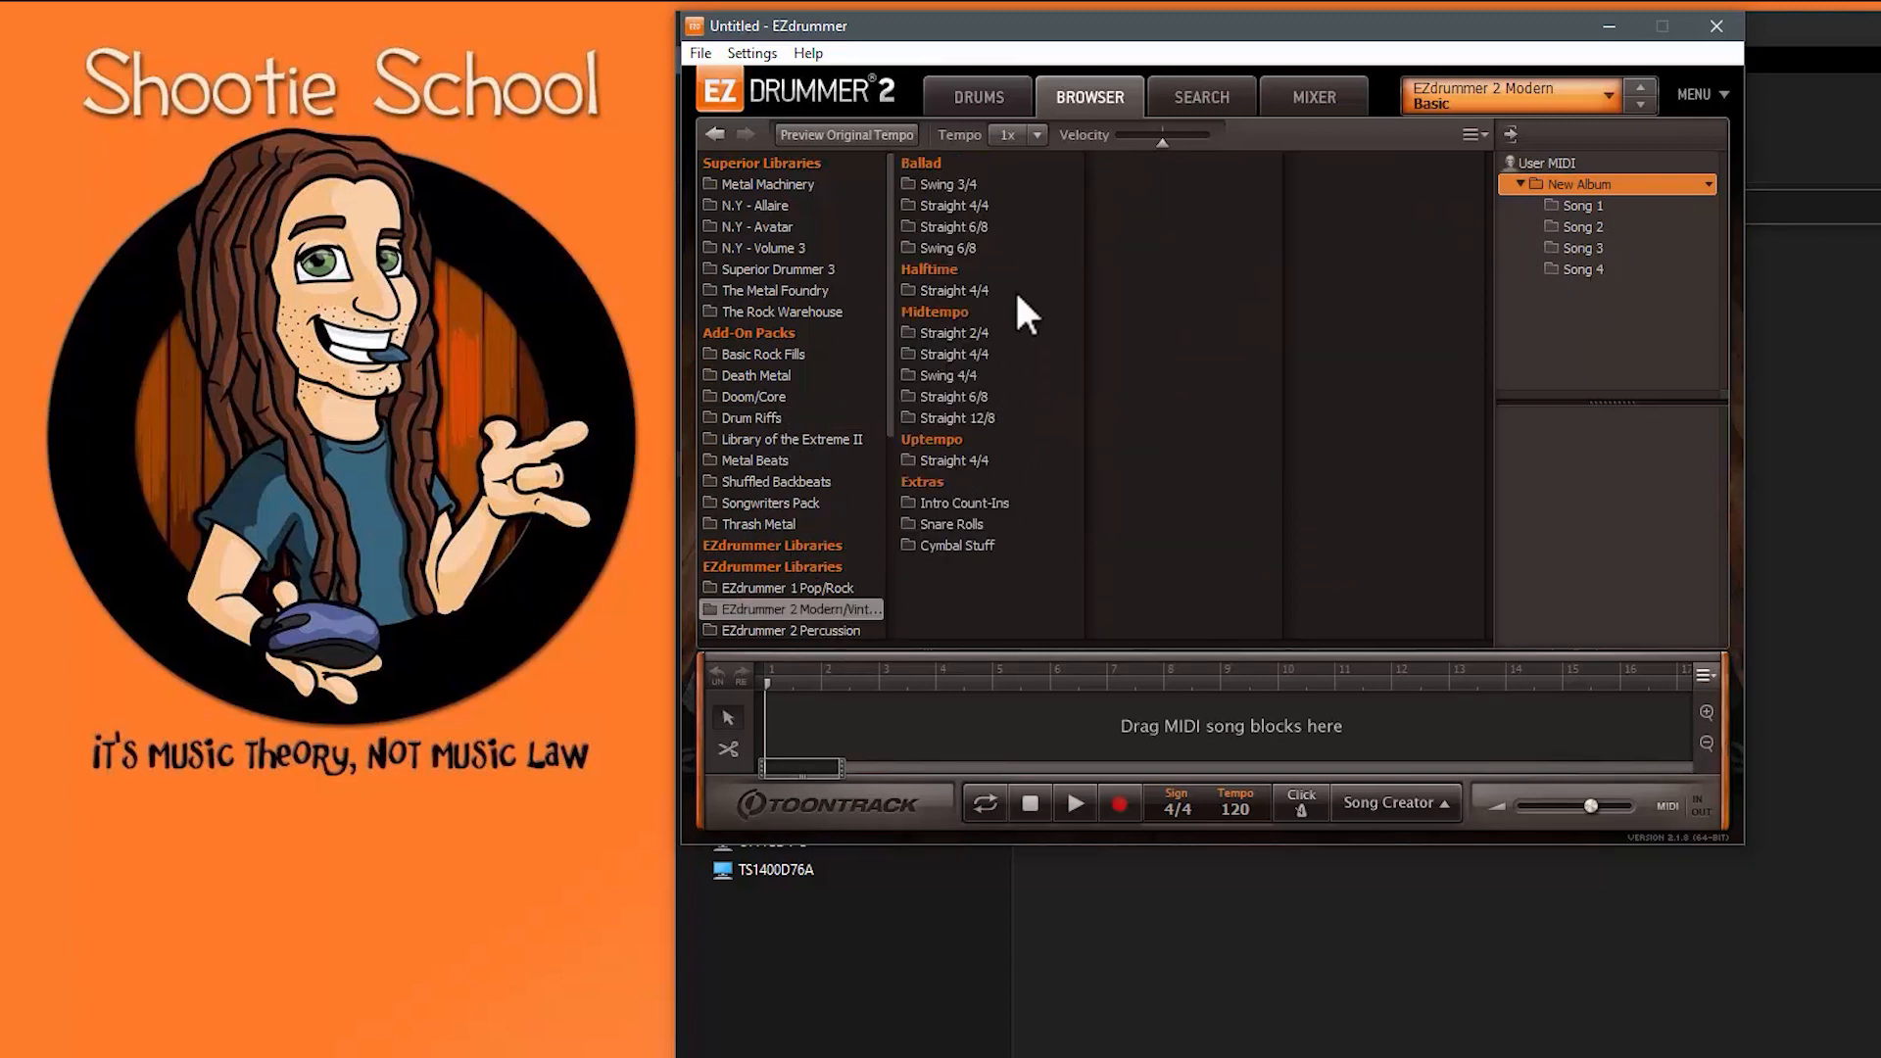
{"action": "left_click", "coordinate": [980, 208]}
{"action": "left_click", "coordinate": [1137, 248]}
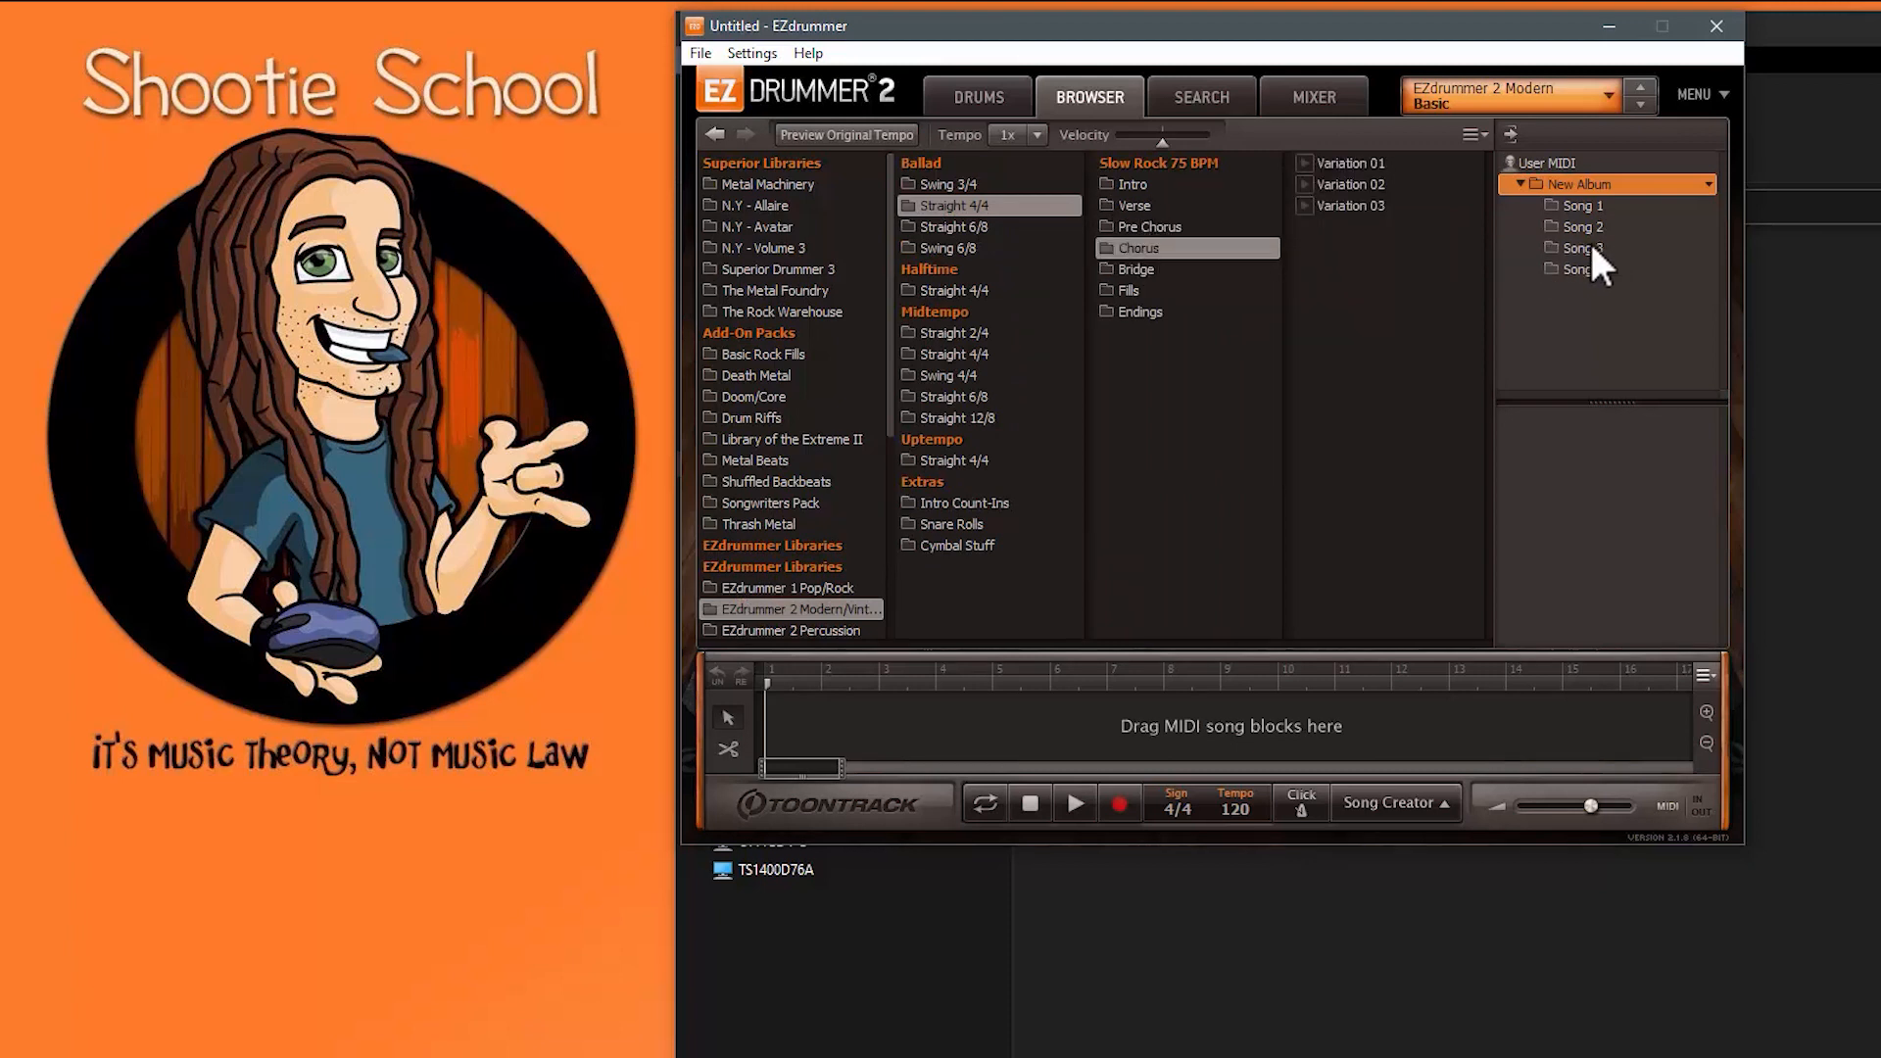
{"action": "left_click_drag", "start_coordinate": [1332, 160], "coordinate": [1585, 251]}
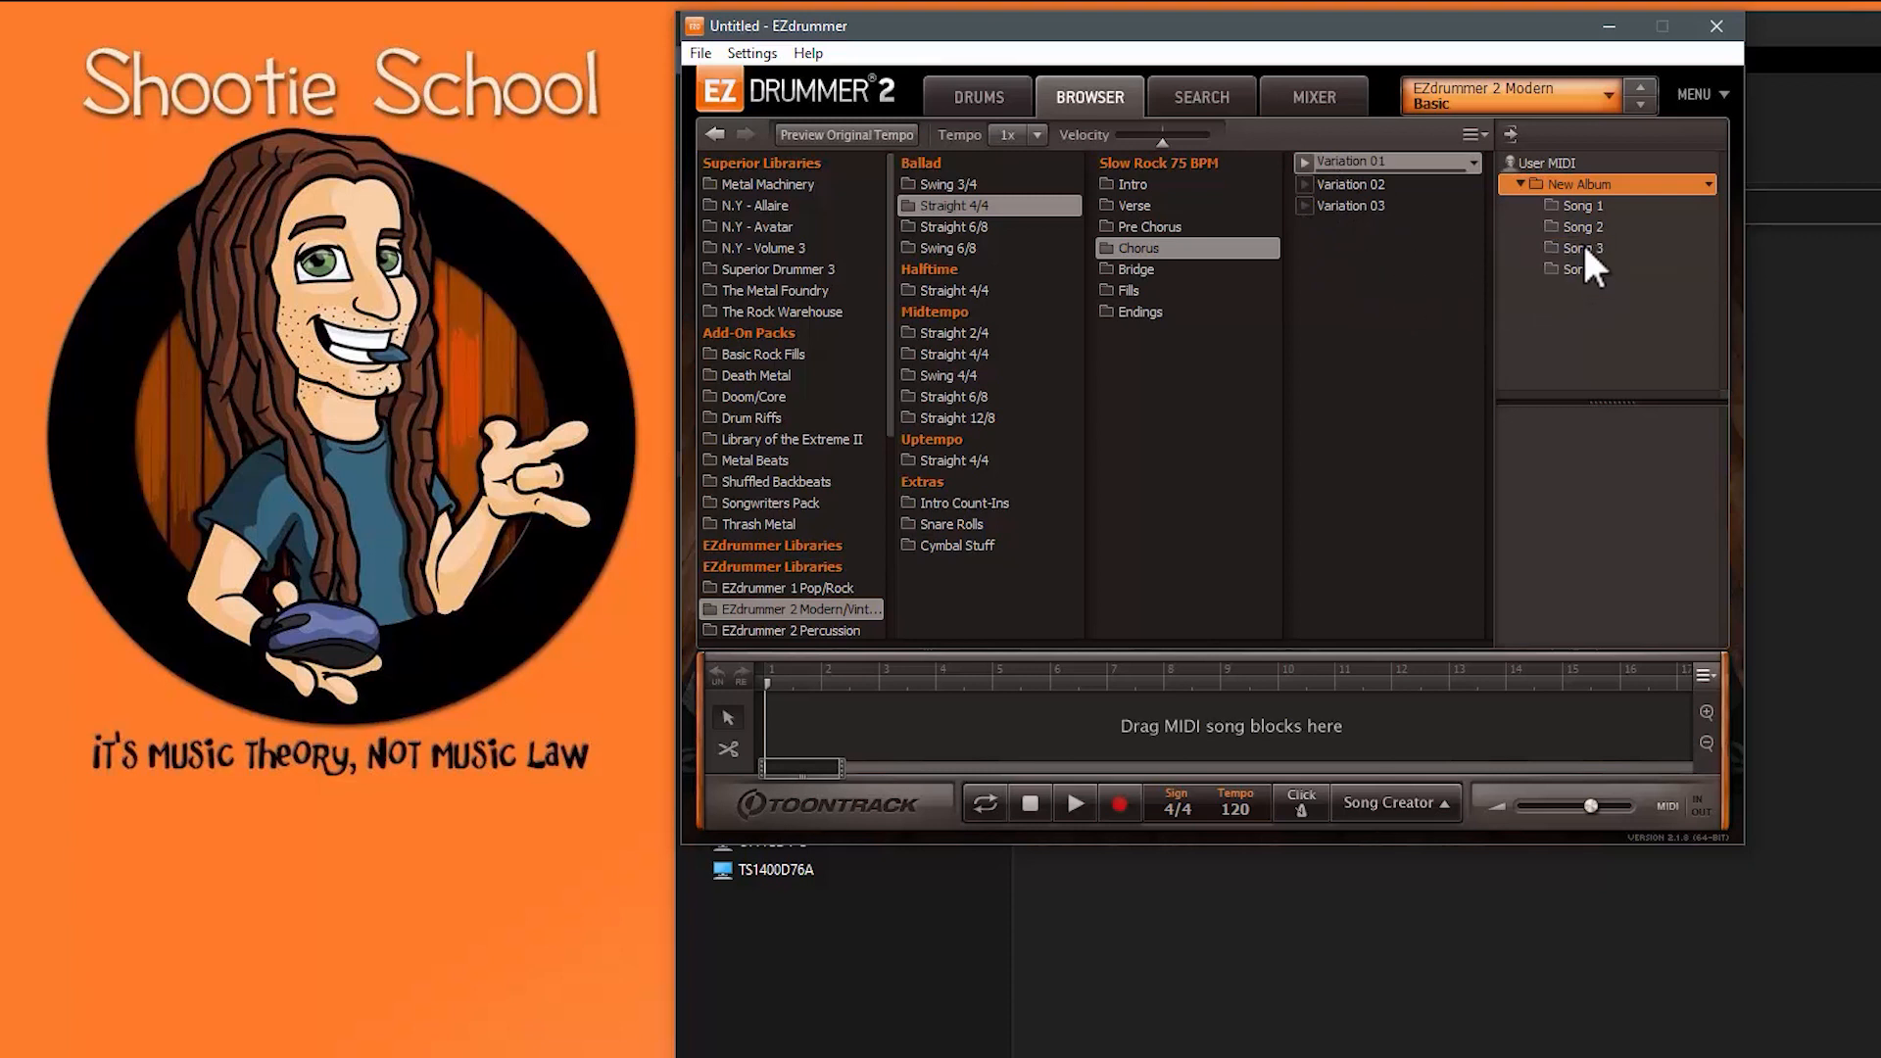
{"action": "left_click", "coordinate": [1584, 247]}
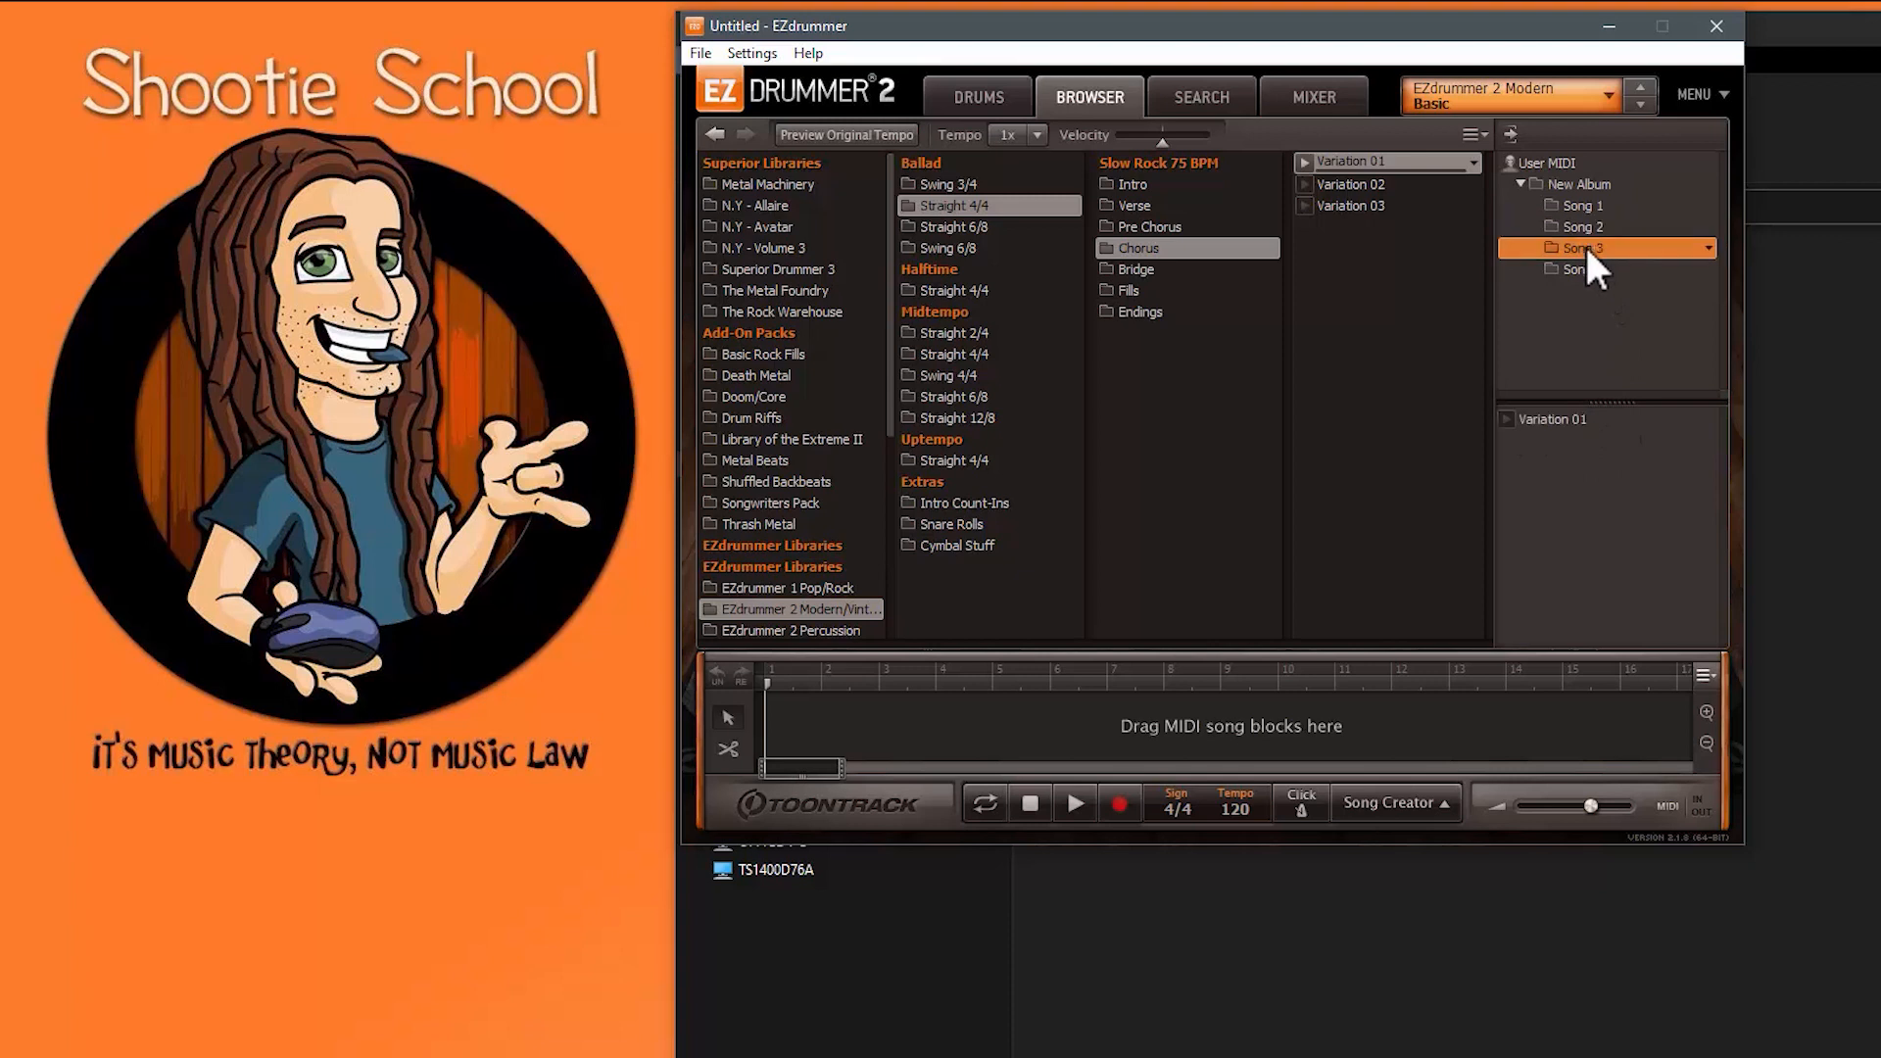
{"action": "right_click", "coordinate": [1346, 203]}
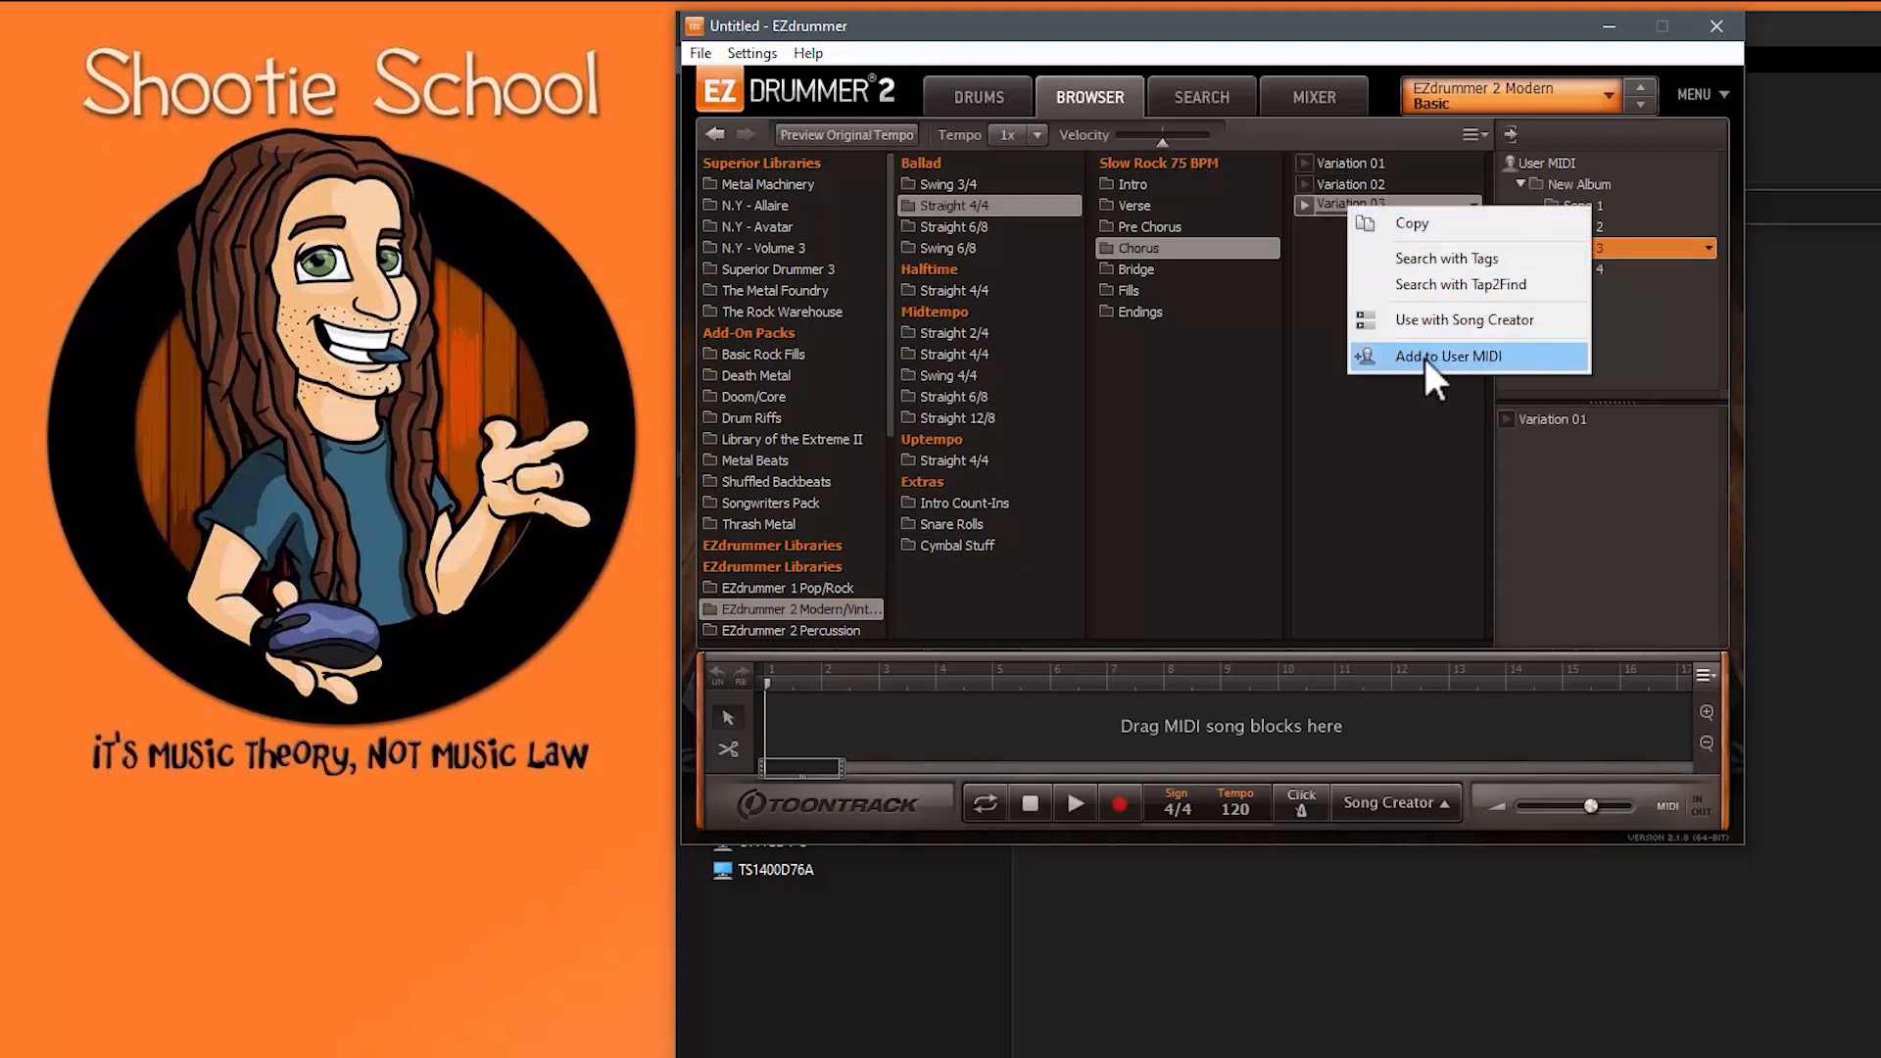
{"action": "left_click", "coordinate": [1466, 355]}
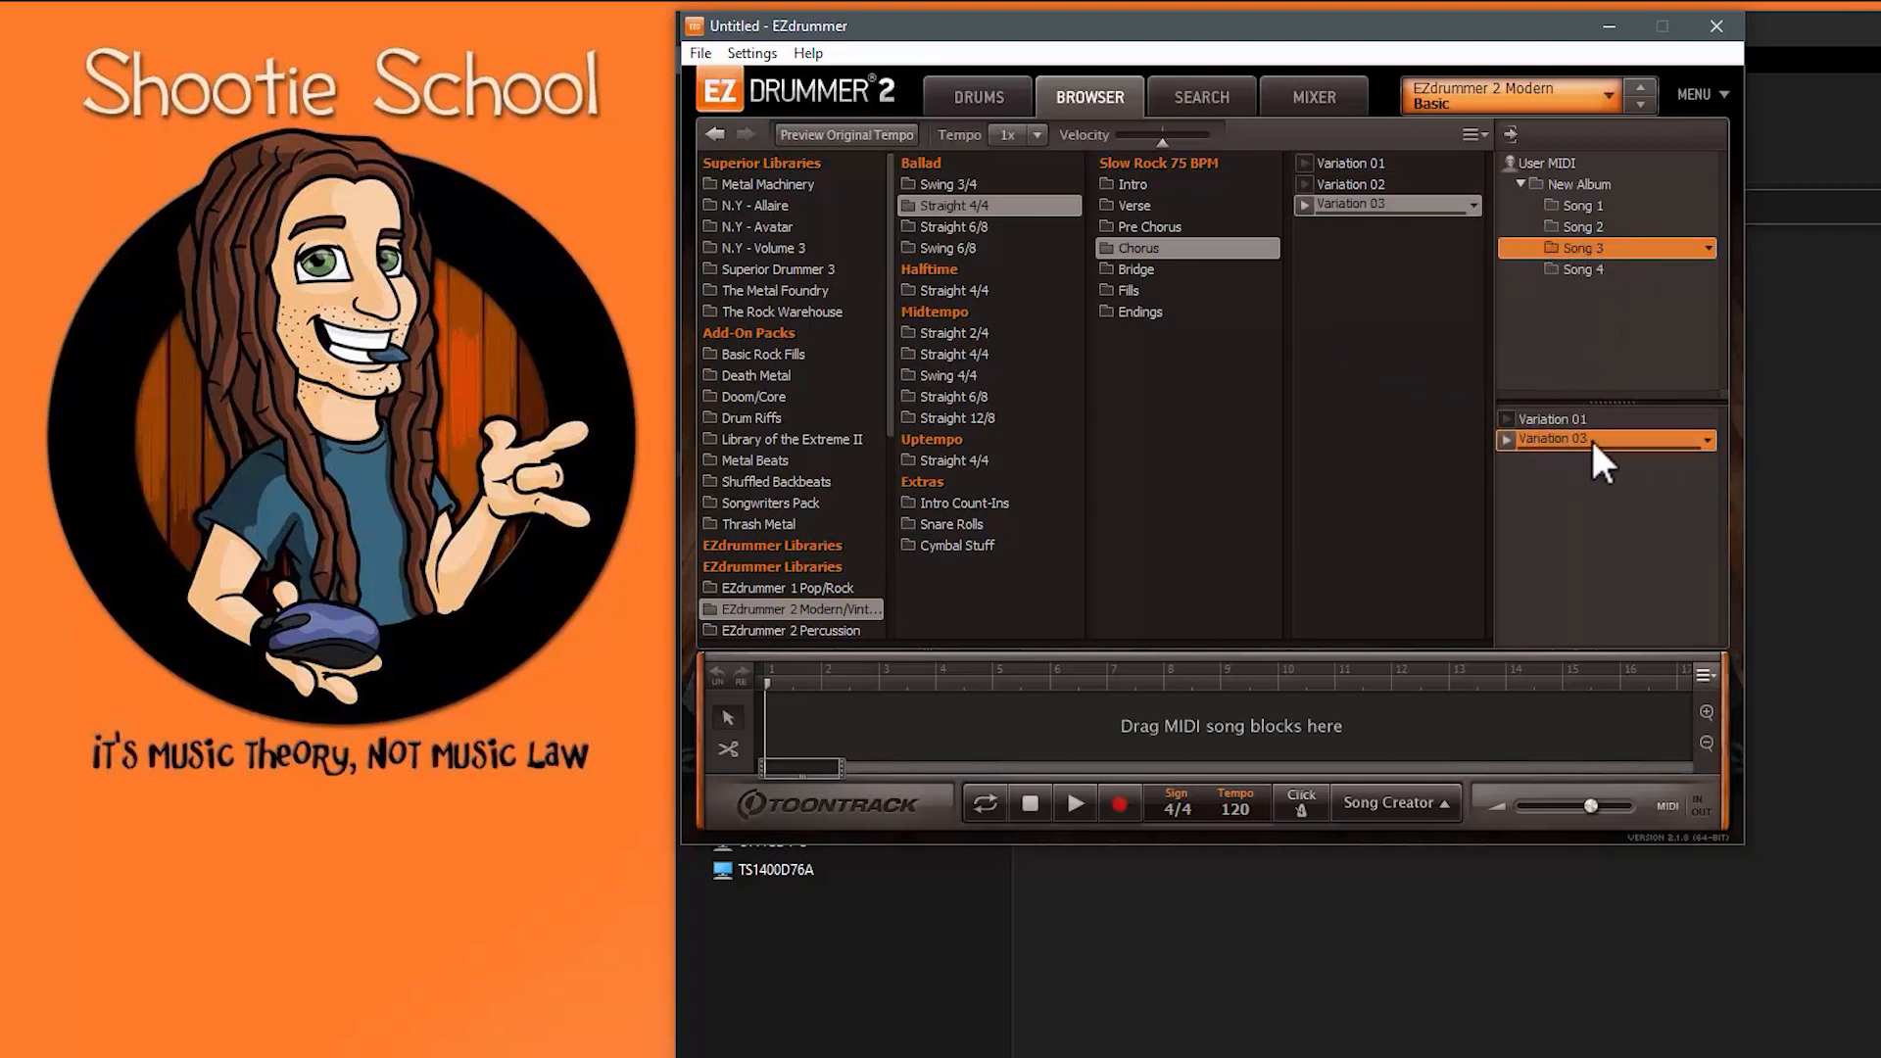
Step: With Song 2 as the target folder, find the Slow Rock 75 BPM Verse 01 in Search, add it to User MIDI, and check it in the Browser
{"action": "left_click", "coordinate": [1587, 228]}
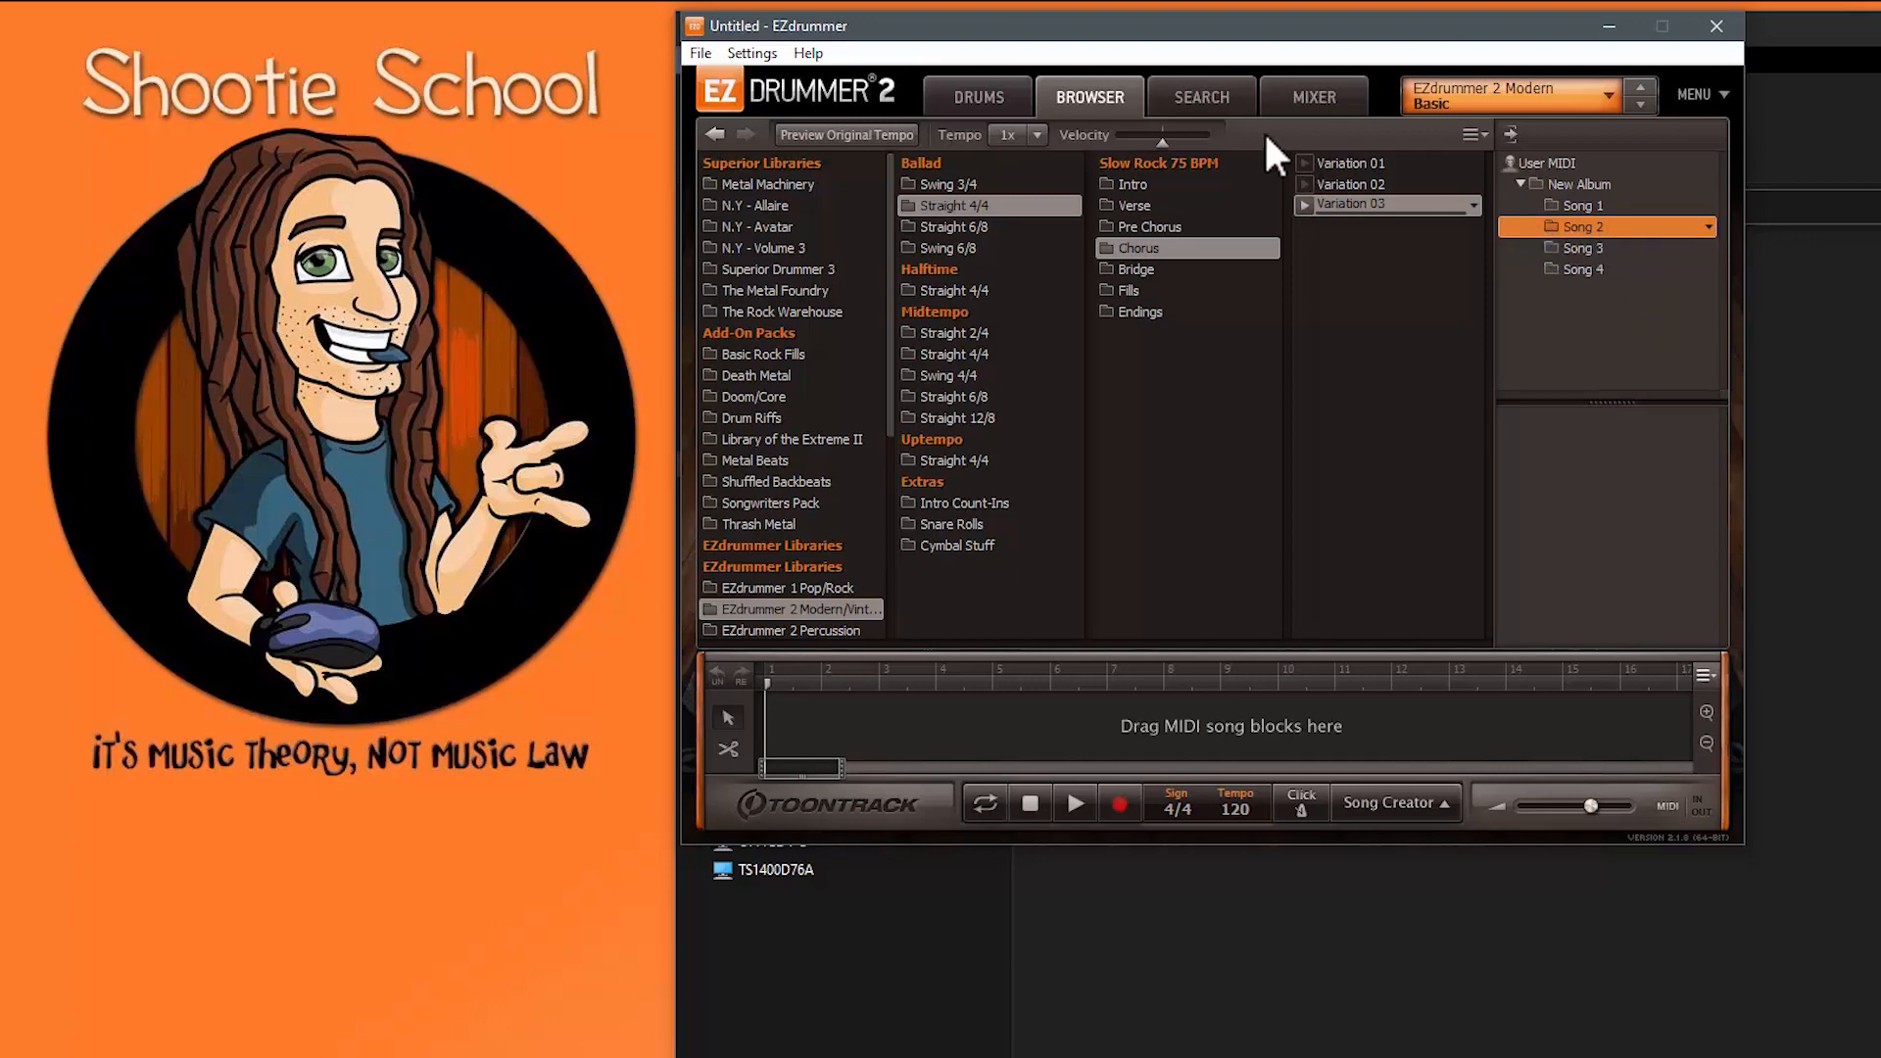
{"action": "left_click", "coordinate": [1213, 94]}
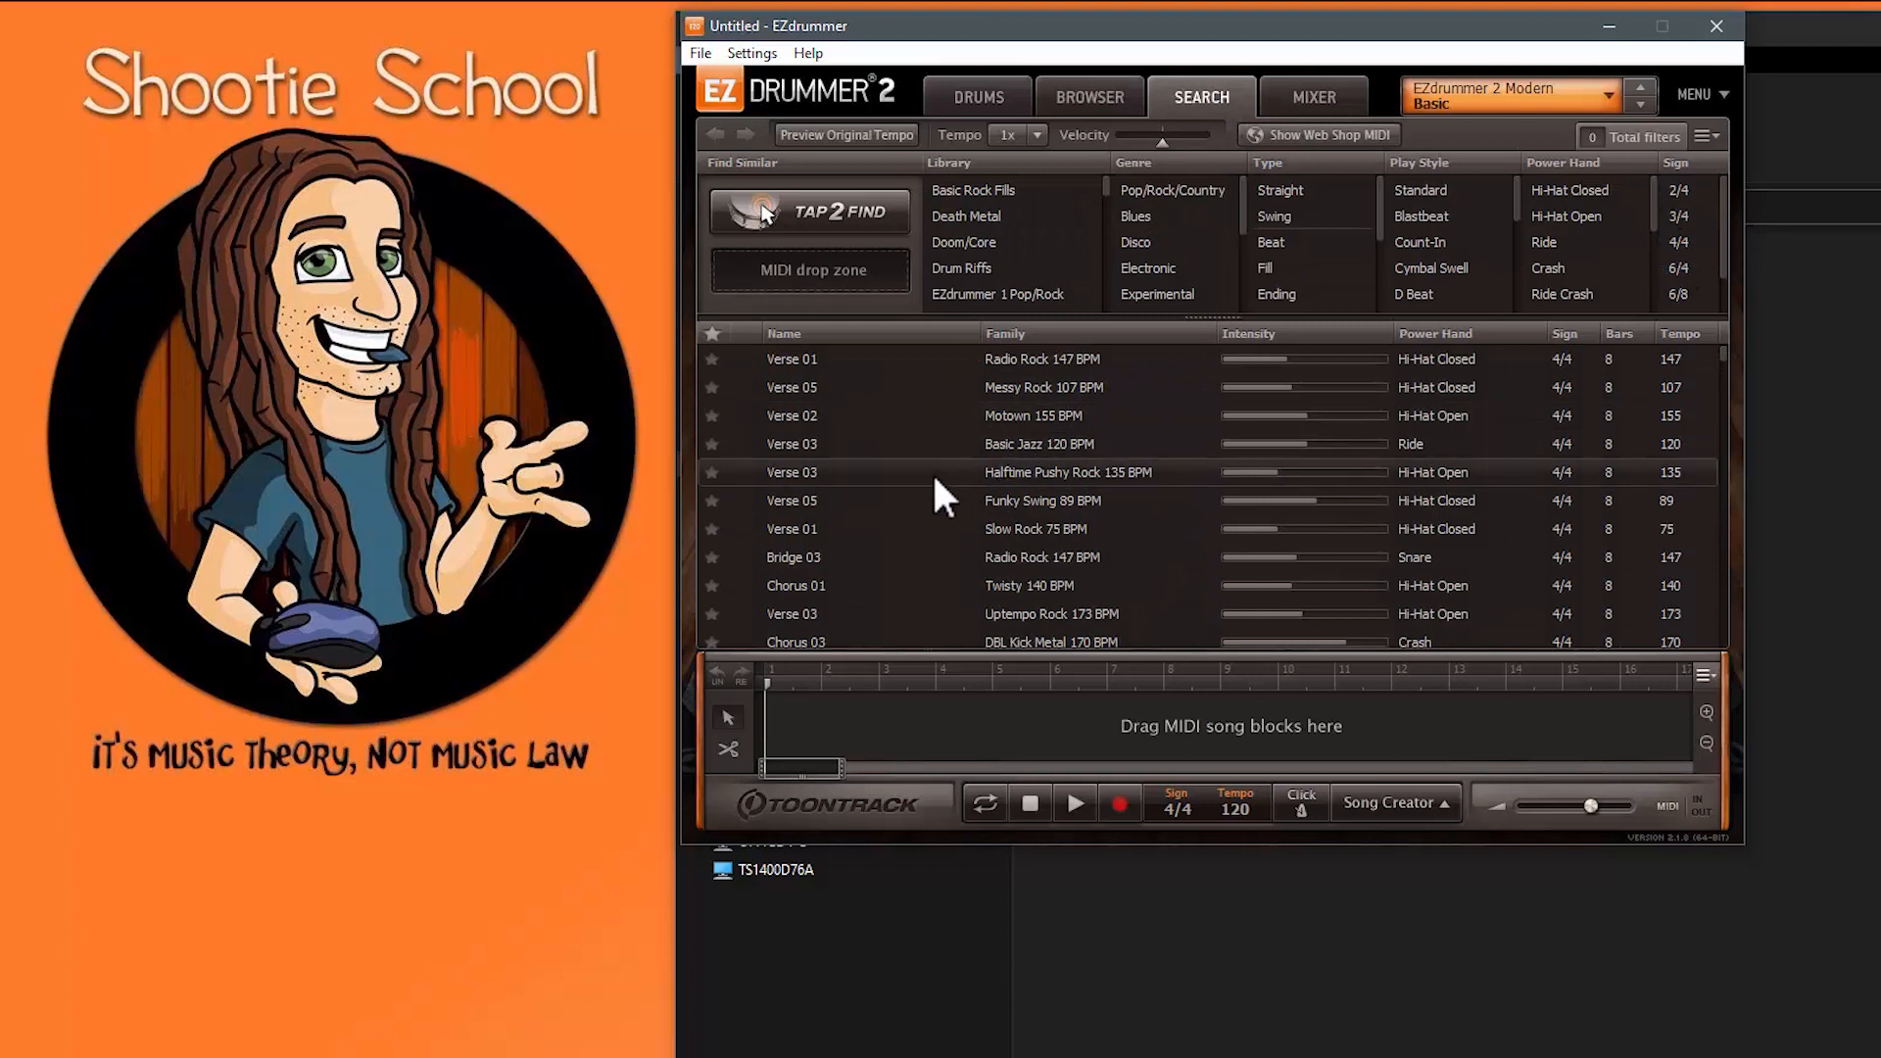
{"action": "right_click", "coordinate": [1007, 526]}
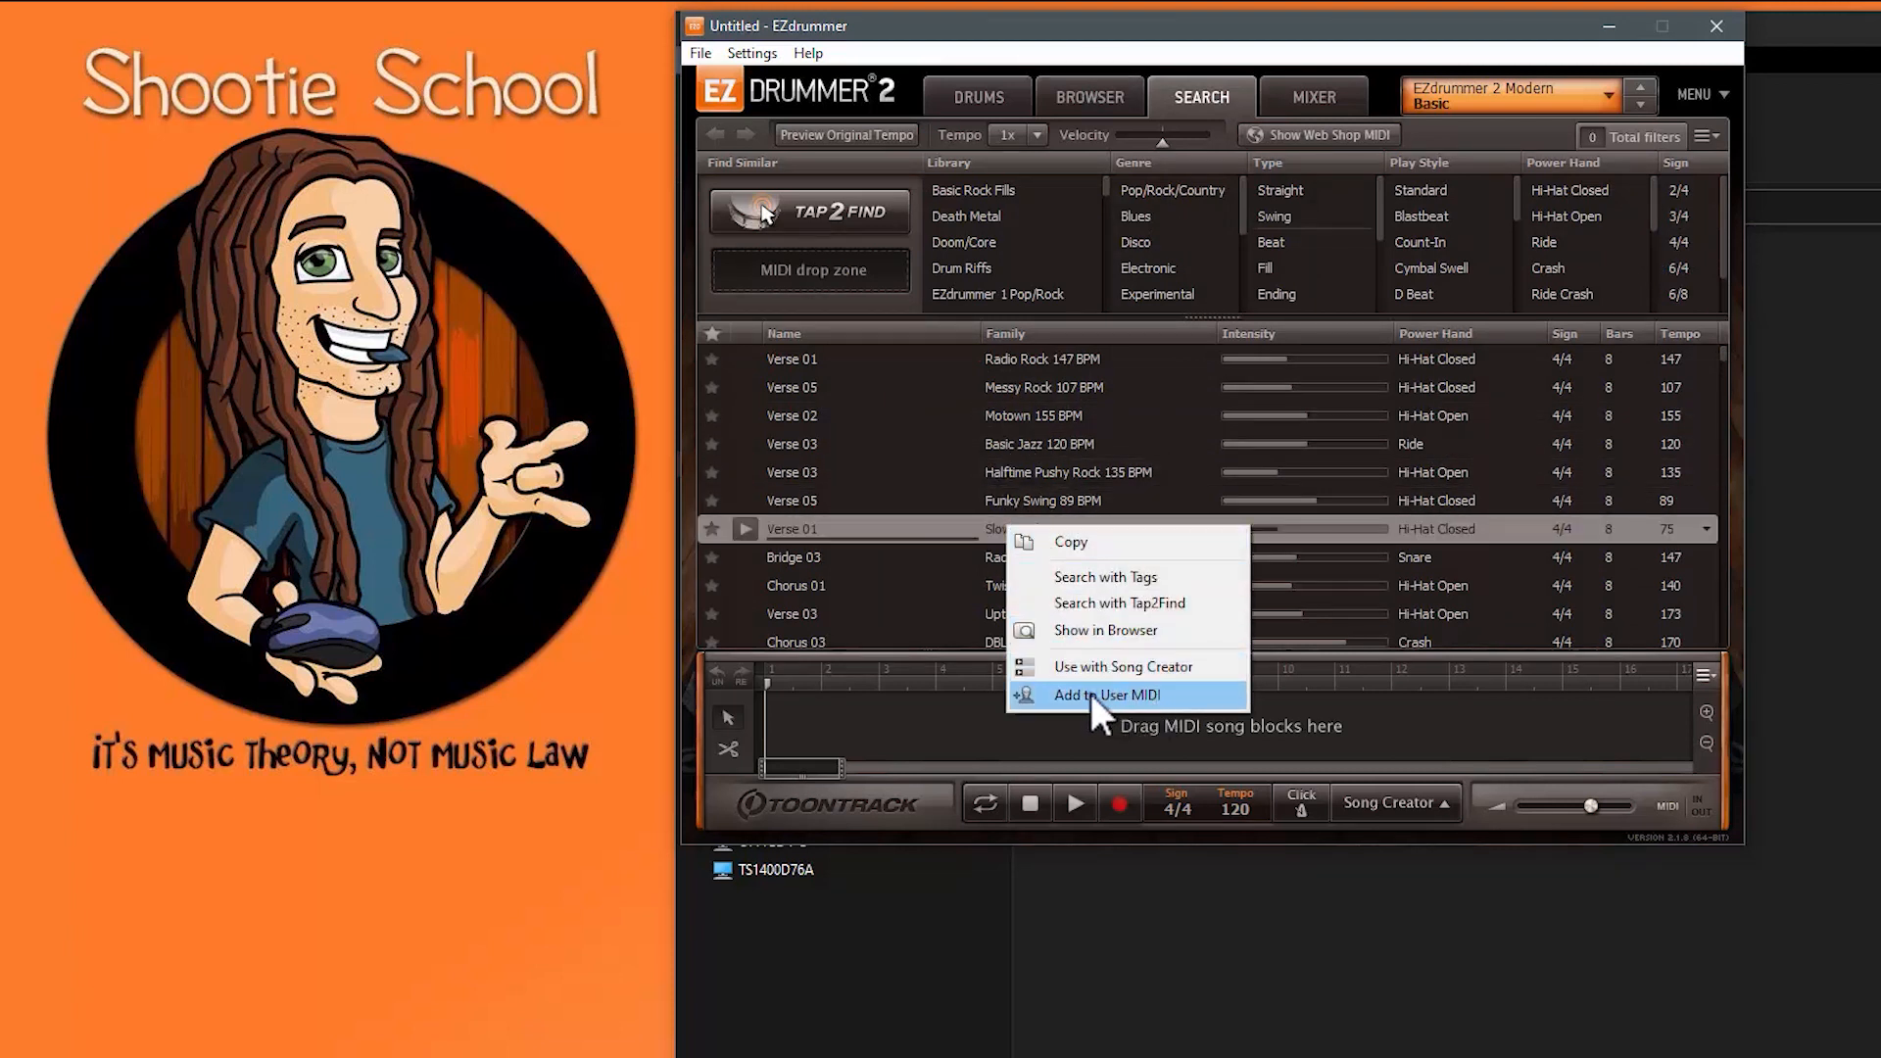
{"action": "left_click", "coordinate": [1121, 694]}
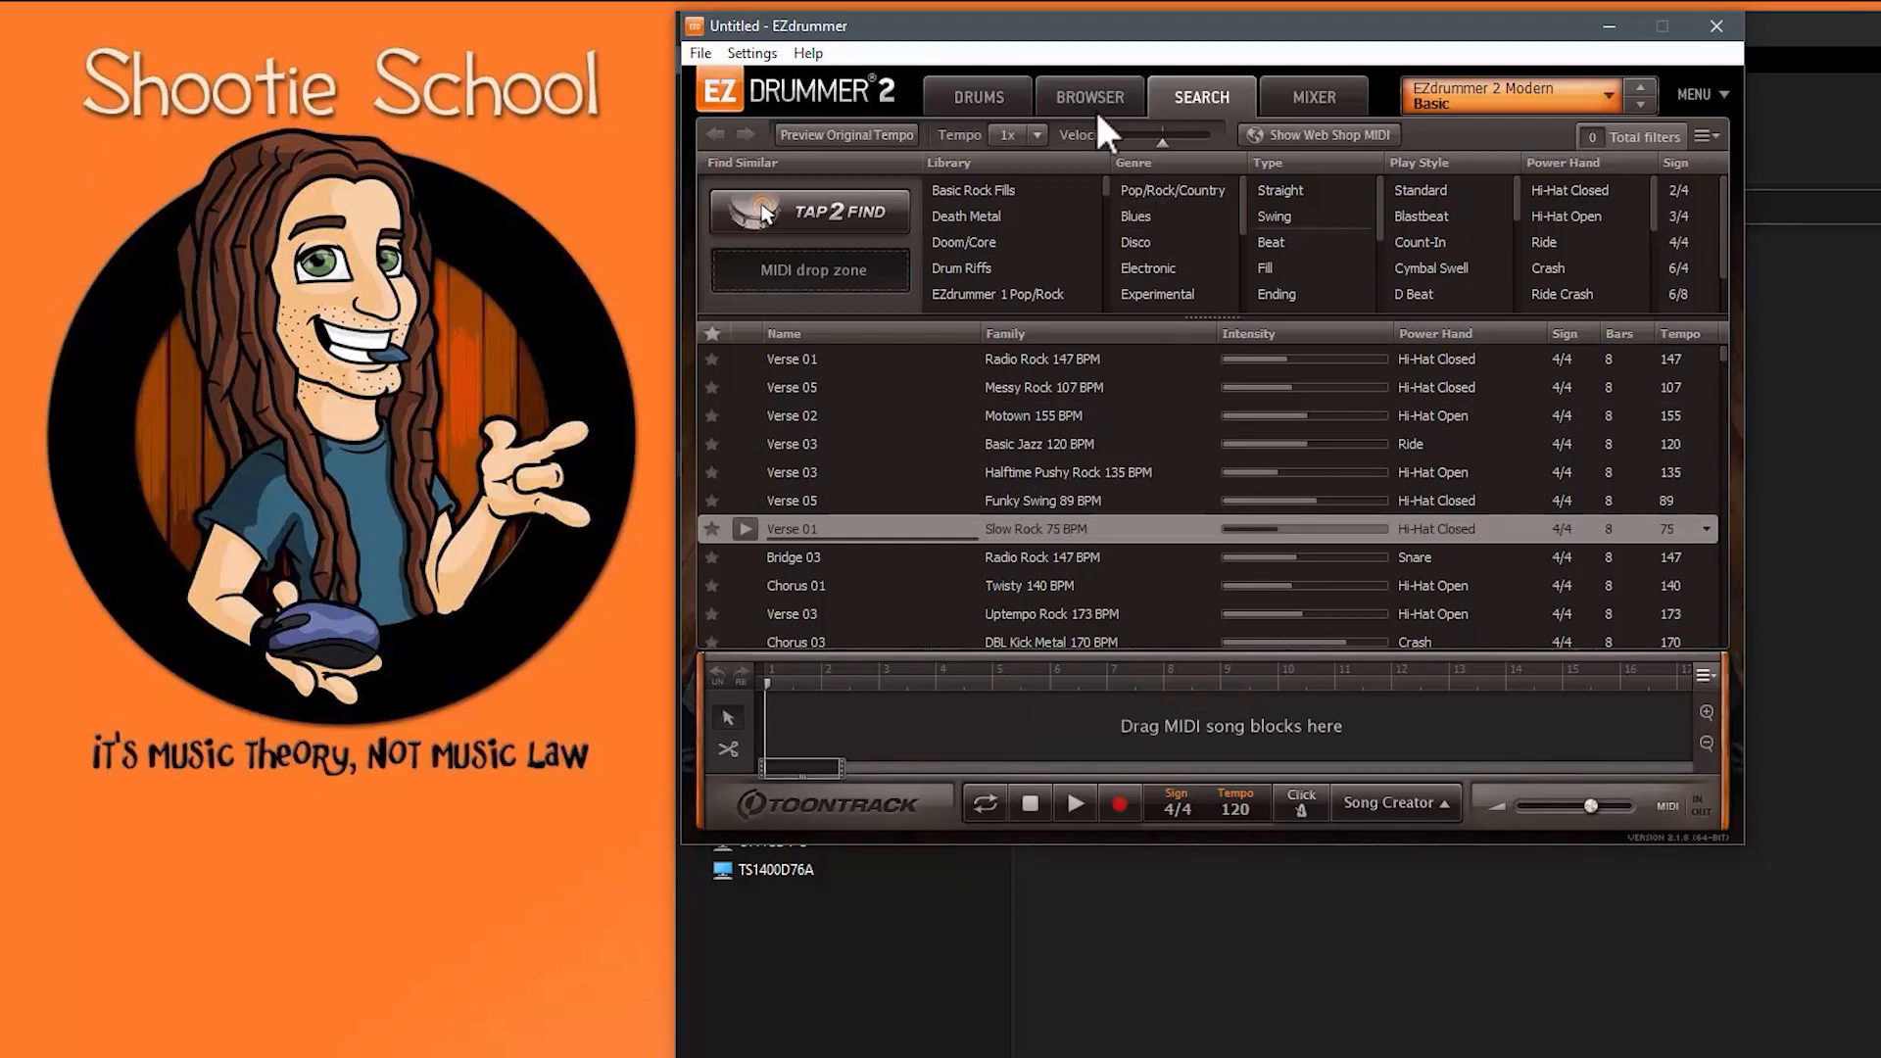
{"action": "left_click", "coordinate": [1092, 103]}
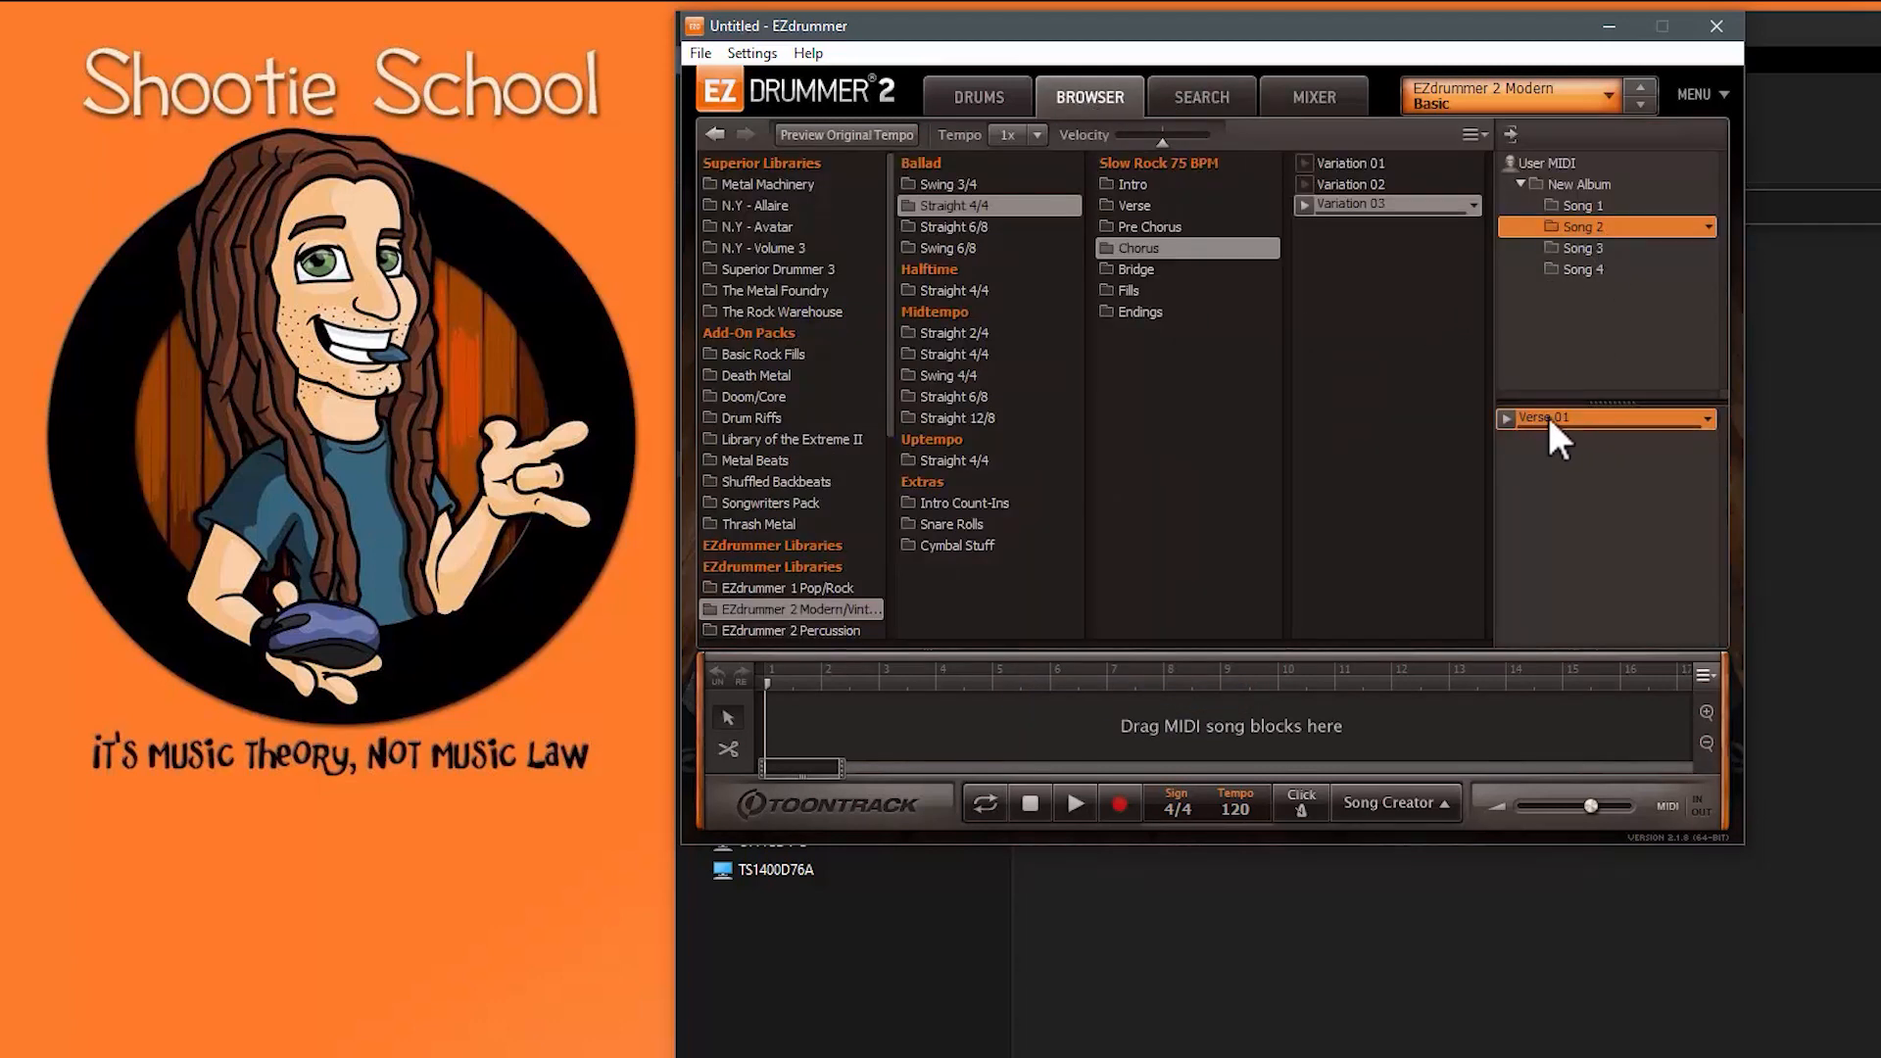
Step: Add Variation 02 and second copies of Variation 01 and Variation 03 from the Slow Rock Chorus to Song 3
{"action": "left_click", "coordinate": [1580, 248]}
{"action": "left_click_drag", "start_coordinate": [1366, 182], "coordinate": [1567, 439]}
{"action": "left_click", "coordinate": [1367, 204]}
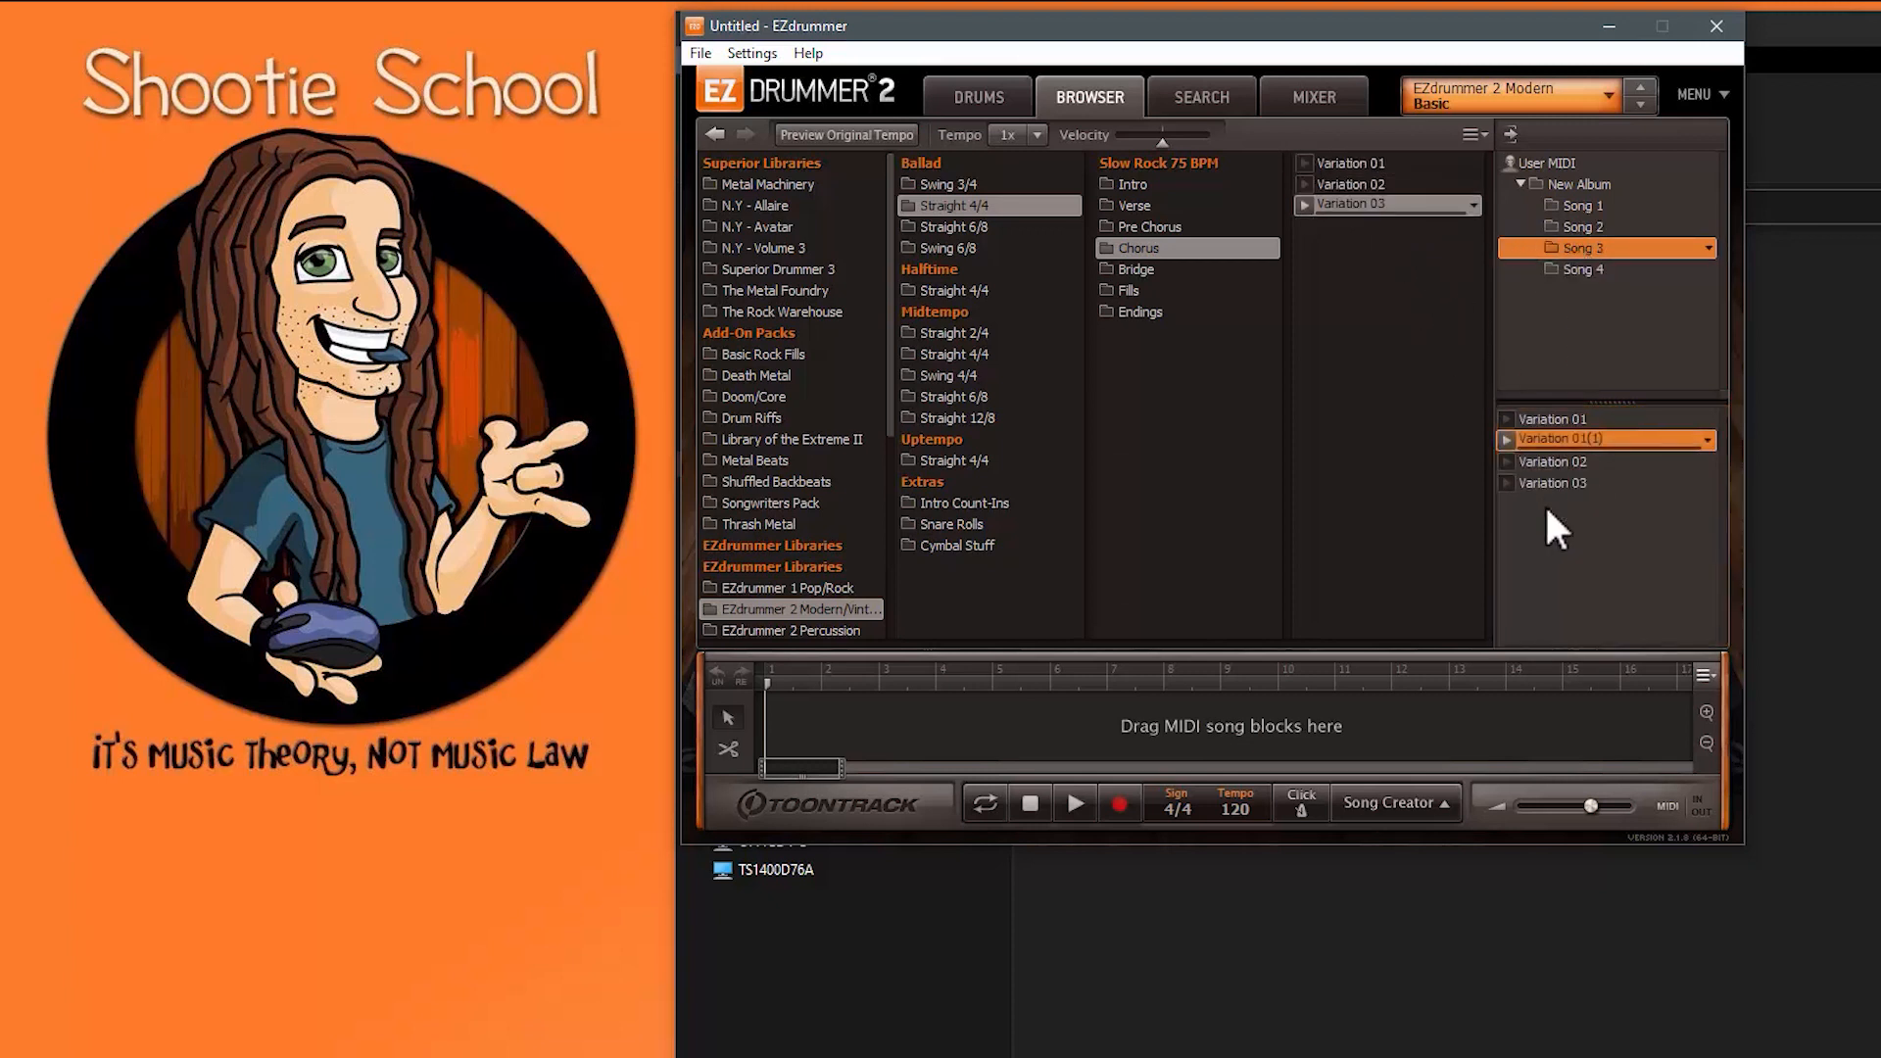
{"action": "left_click_drag", "start_coordinate": [1546, 508], "coordinate": [1548, 505]}
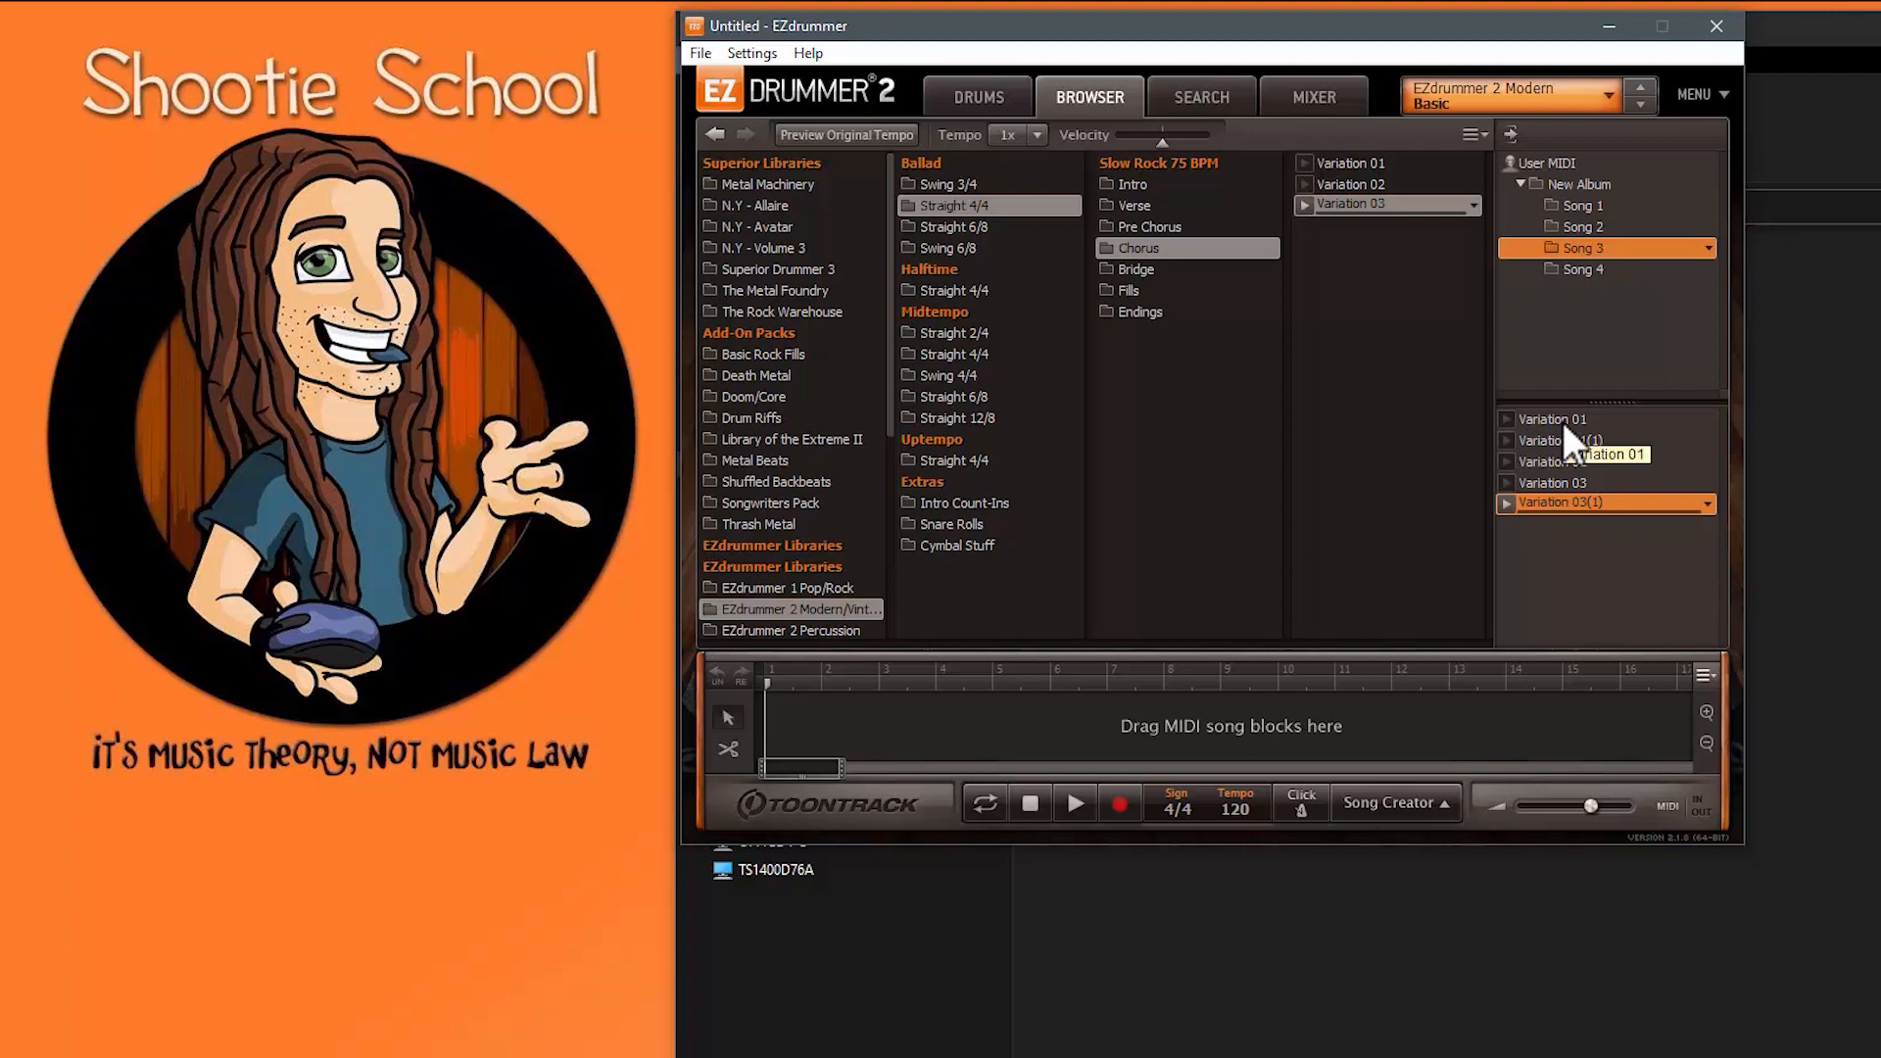
Step: Practise selecting Song 3 grooves individually and as a full range, and deselect all except Variation 01
{"action": "left_click", "coordinate": [1553, 462], "text": "ctrl"}
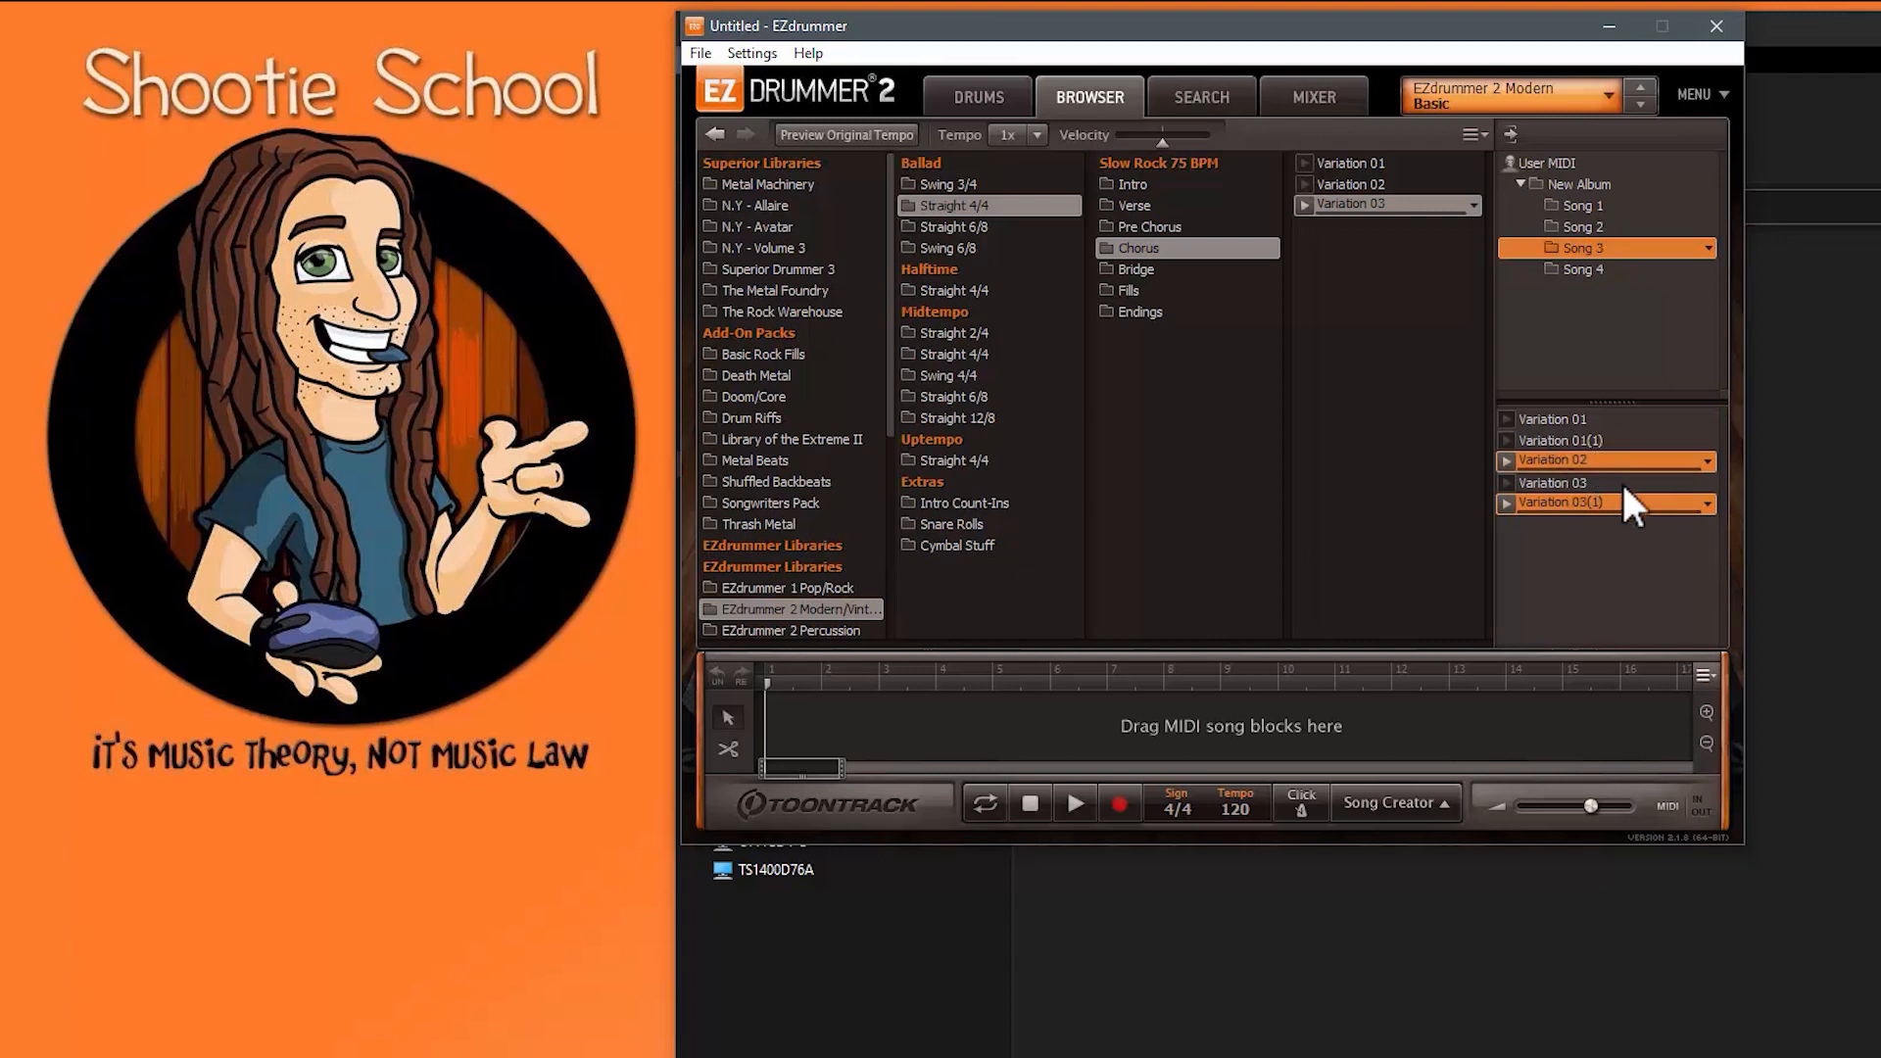
{"action": "left_click", "coordinate": [1578, 420], "text": "ctrl"}
{"action": "left_click", "coordinate": [1608, 481], "text": "ctrl"}
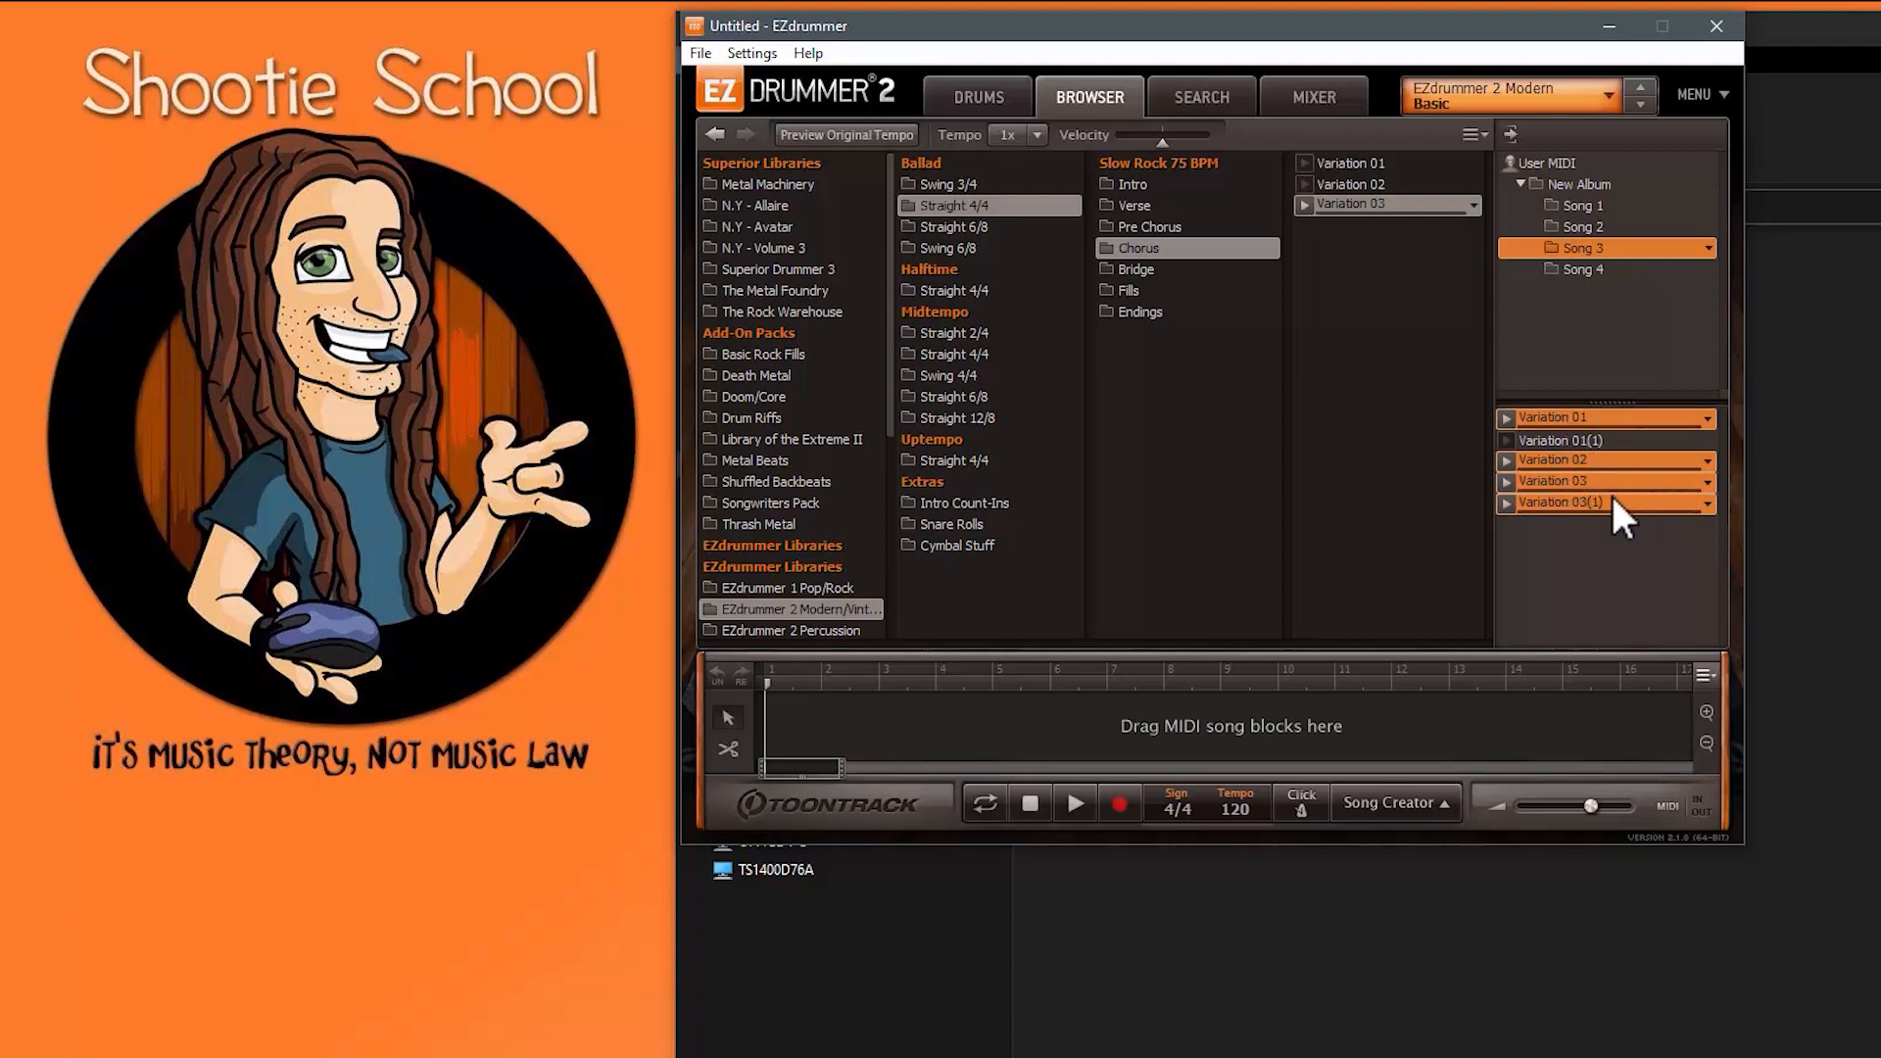
{"action": "left_click", "coordinate": [1580, 417]}
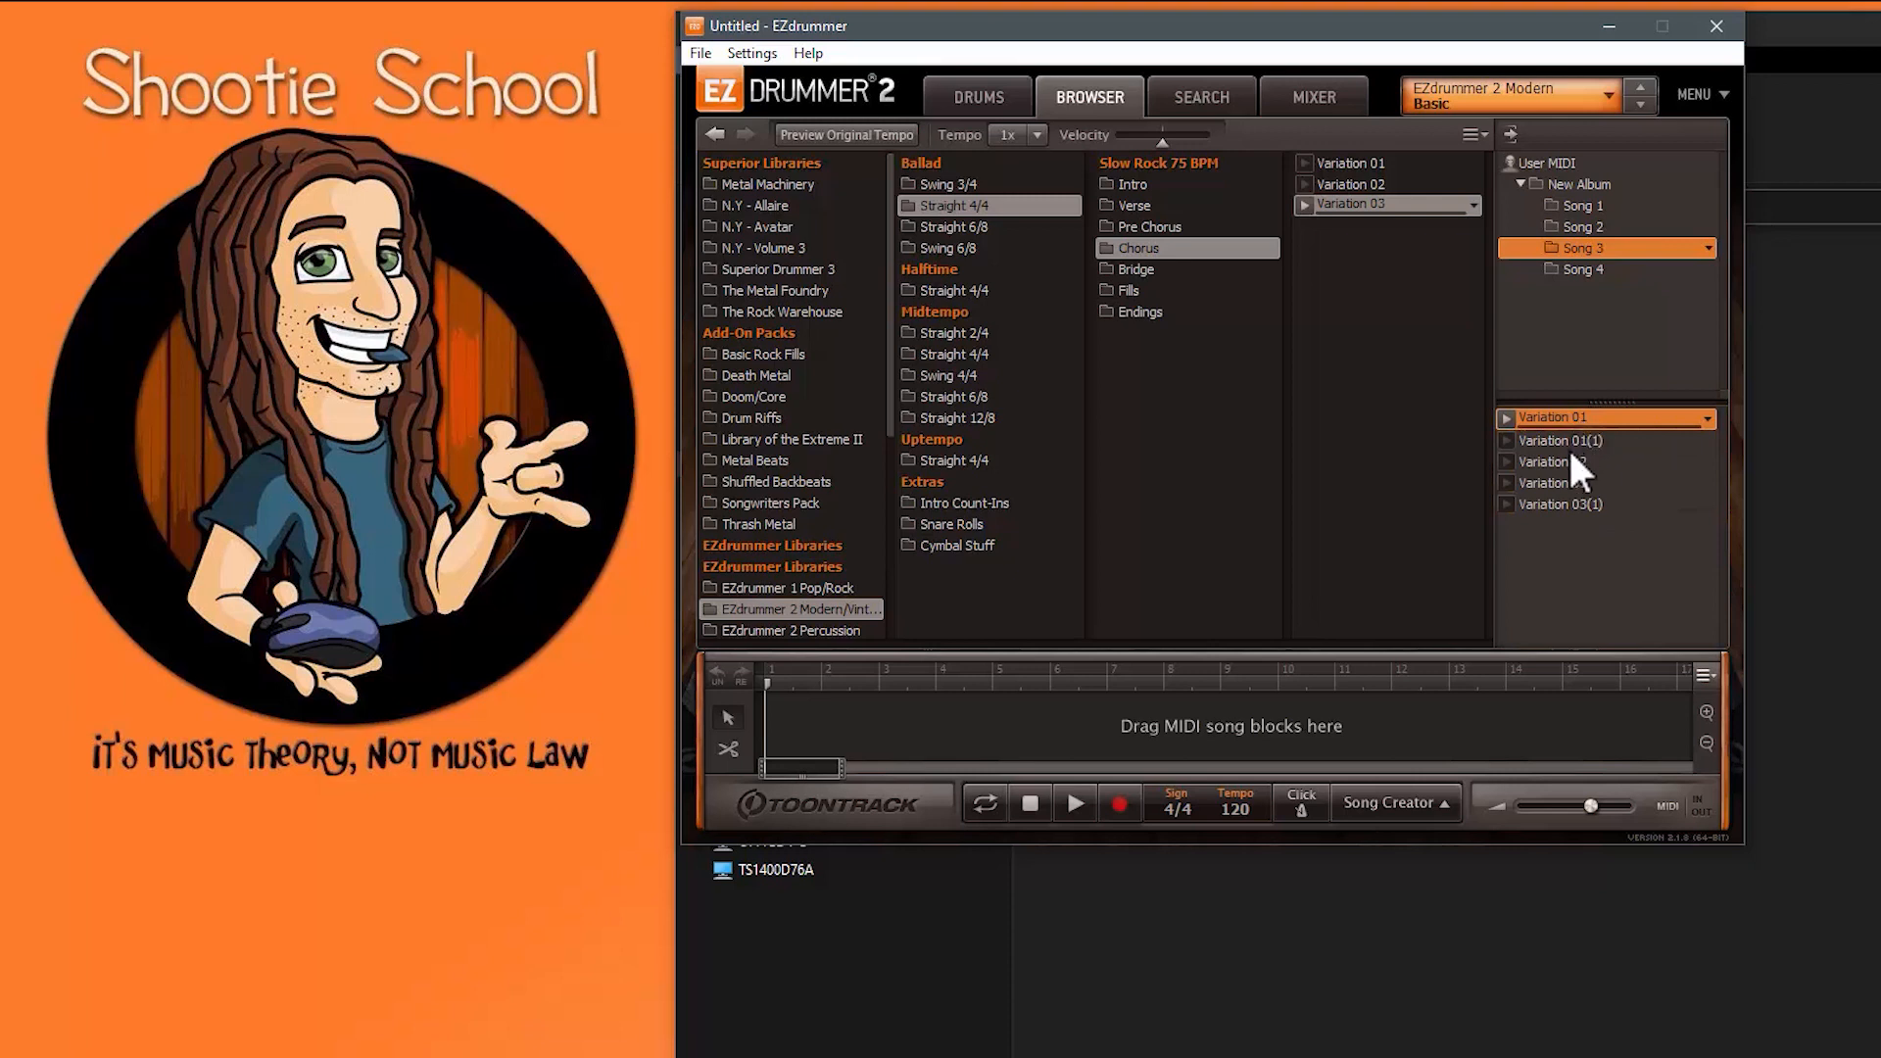
{"action": "left_click", "coordinate": [1559, 504], "text": "shift"}
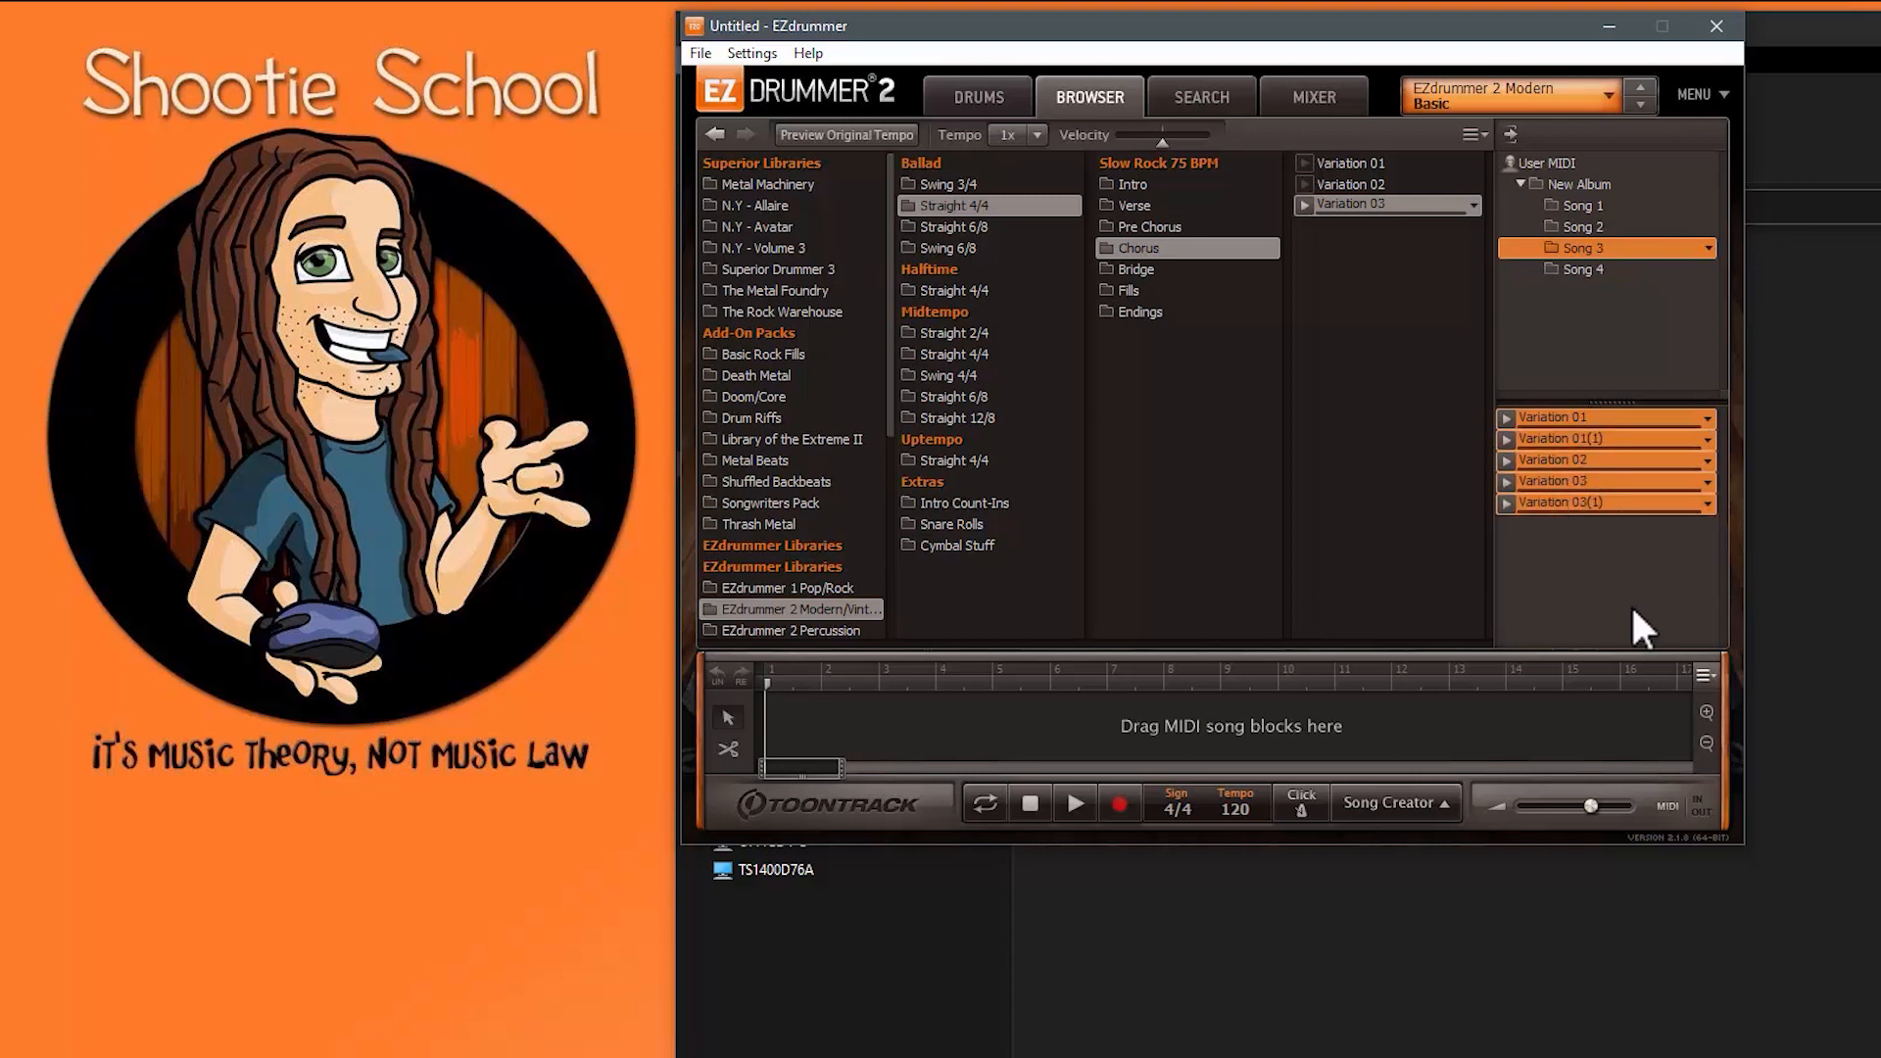
{"action": "left_click", "coordinate": [1573, 502], "text": "ctrl"}
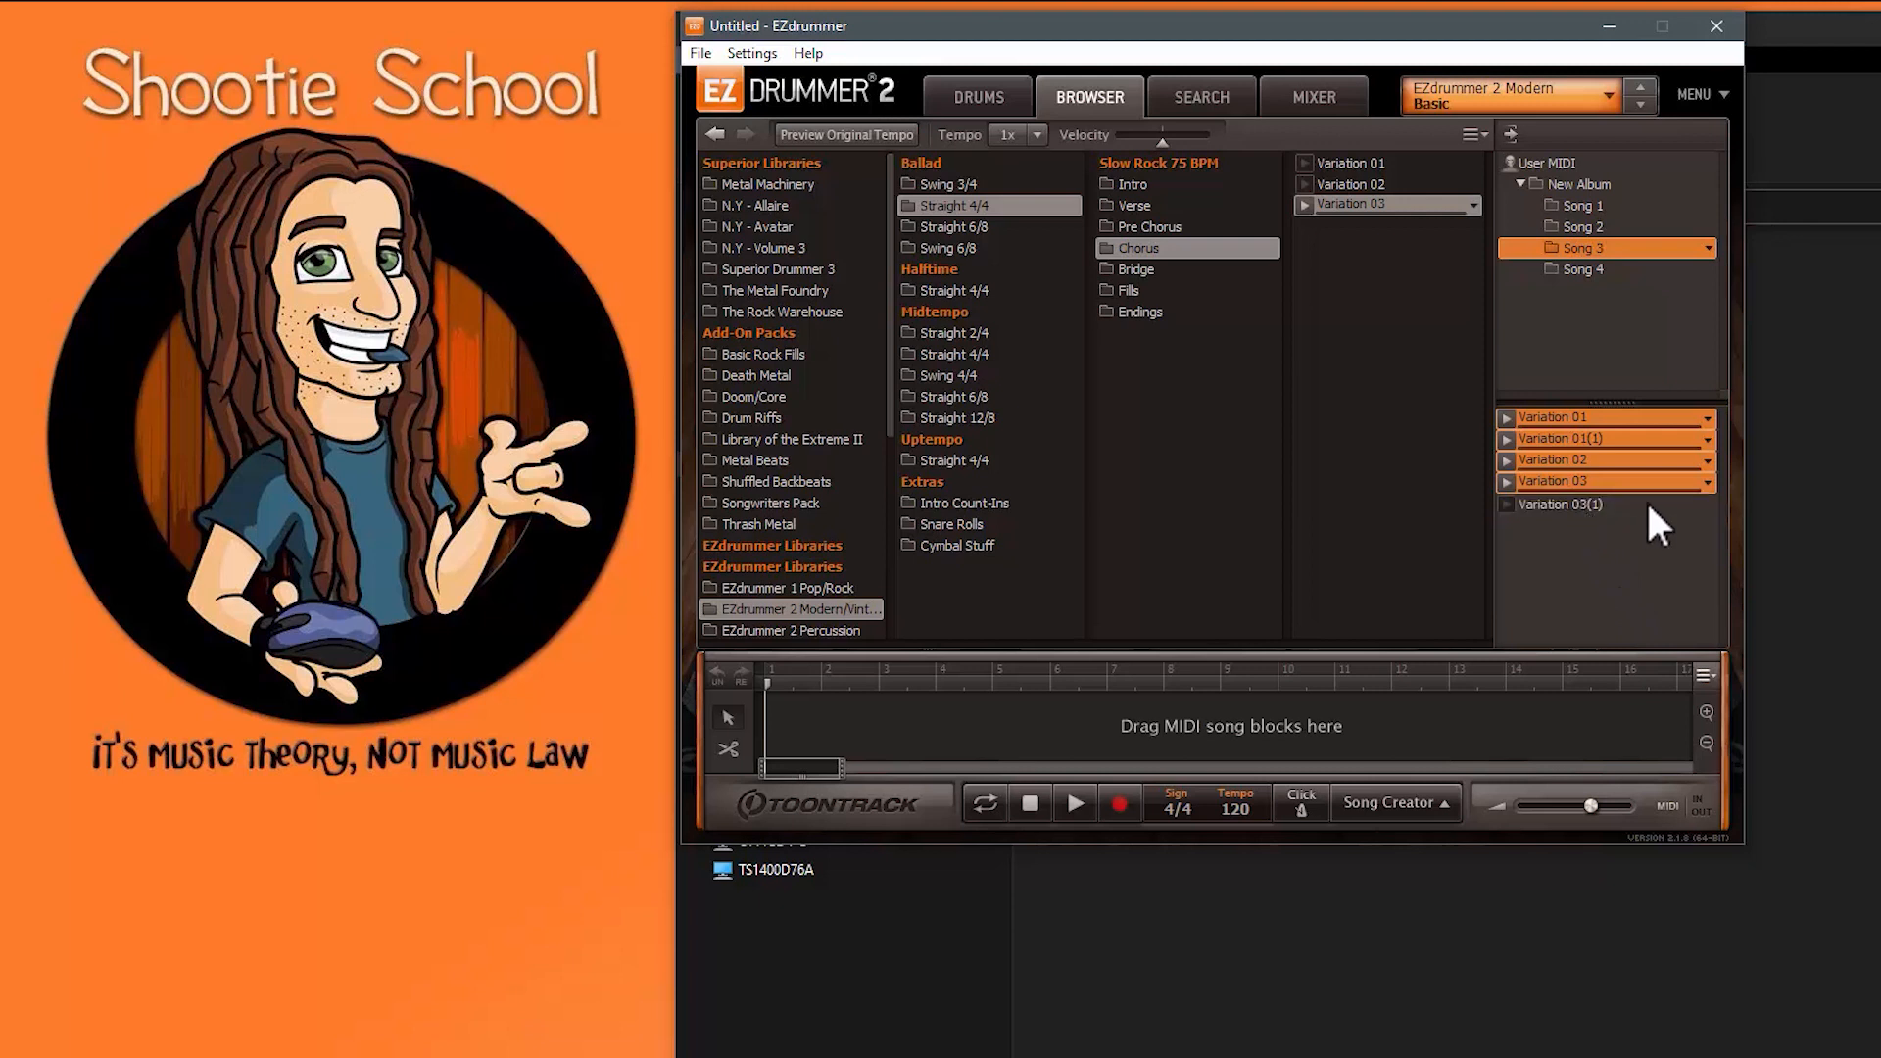
{"action": "left_click", "coordinate": [1579, 459], "text": "ctrl"}
{"action": "left_click", "coordinate": [1592, 480], "text": "ctrl"}
{"action": "left_click", "coordinate": [1577, 440], "text": "ctrl"}
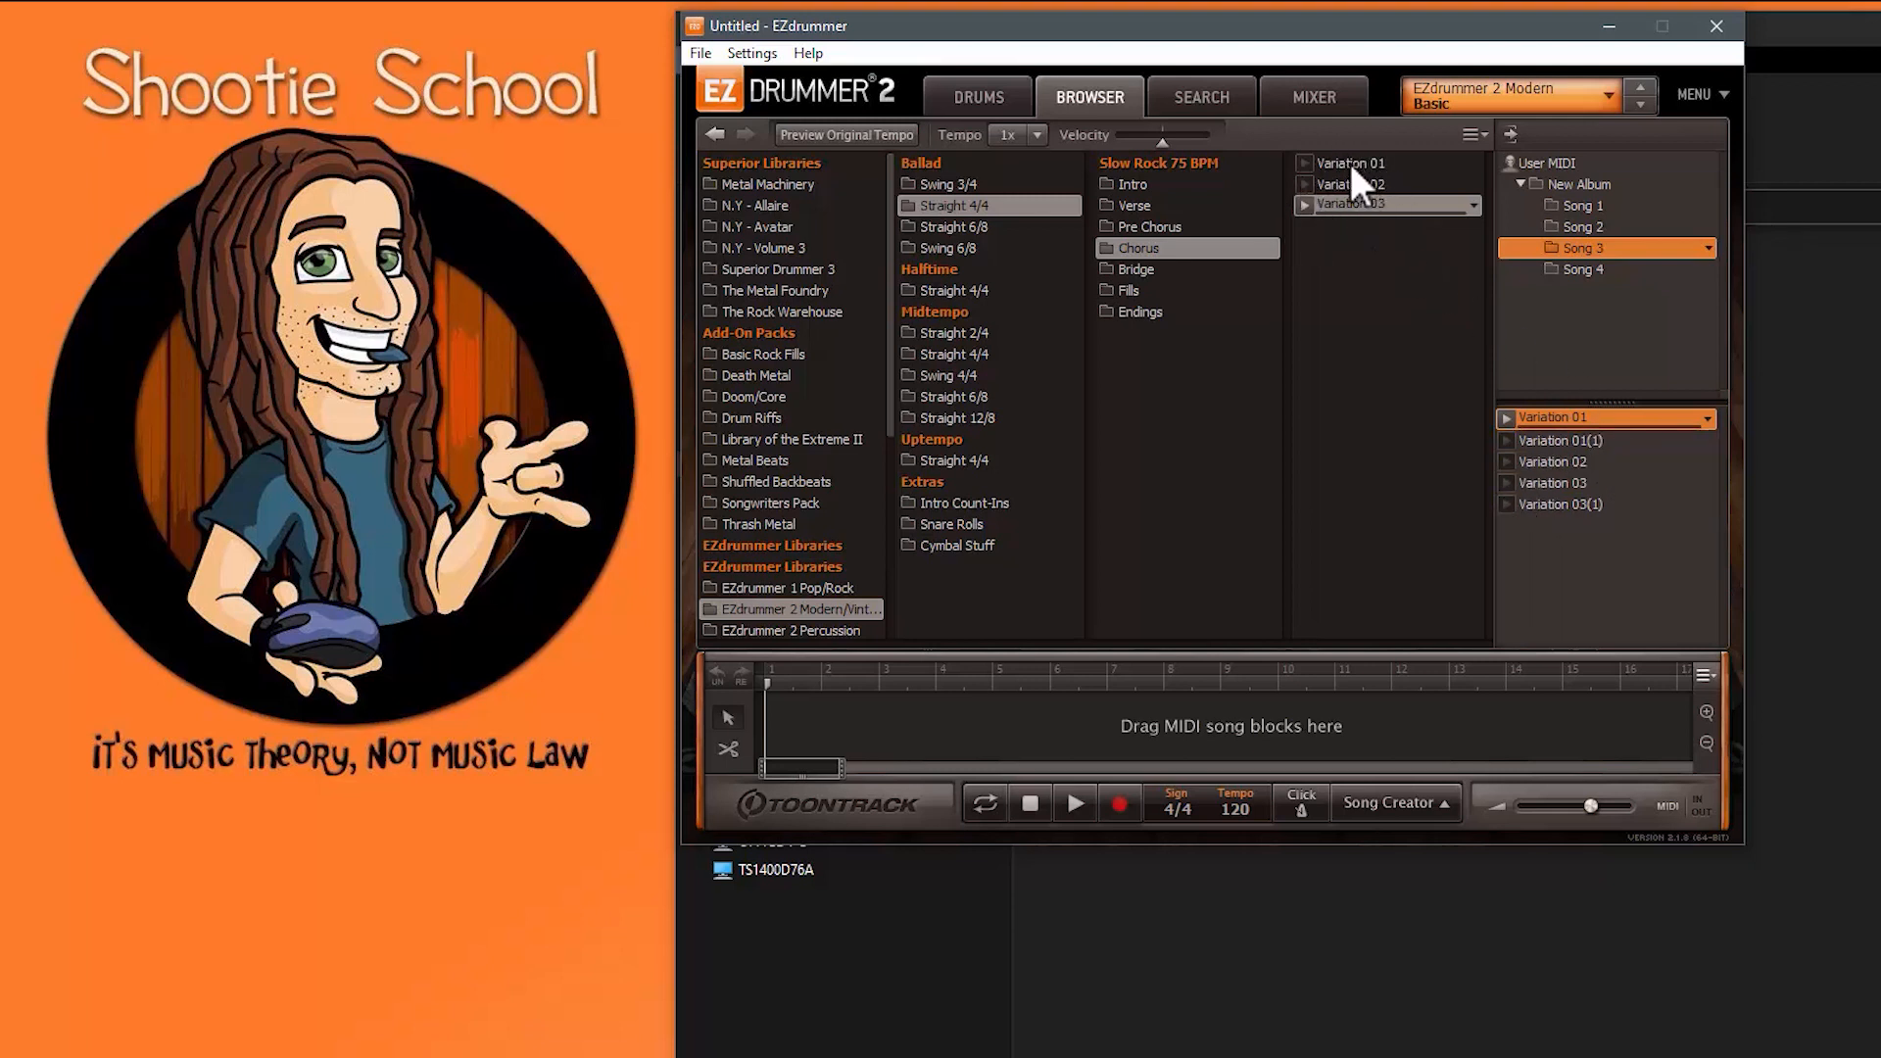
Step: Select all five grooves in Song 3 and place them one after another on the song track
{"action": "left_click", "coordinate": [1552, 503], "text": "shift"}
{"action": "left_click_drag", "start_coordinate": [1527, 429], "coordinate": [1125, 716]}
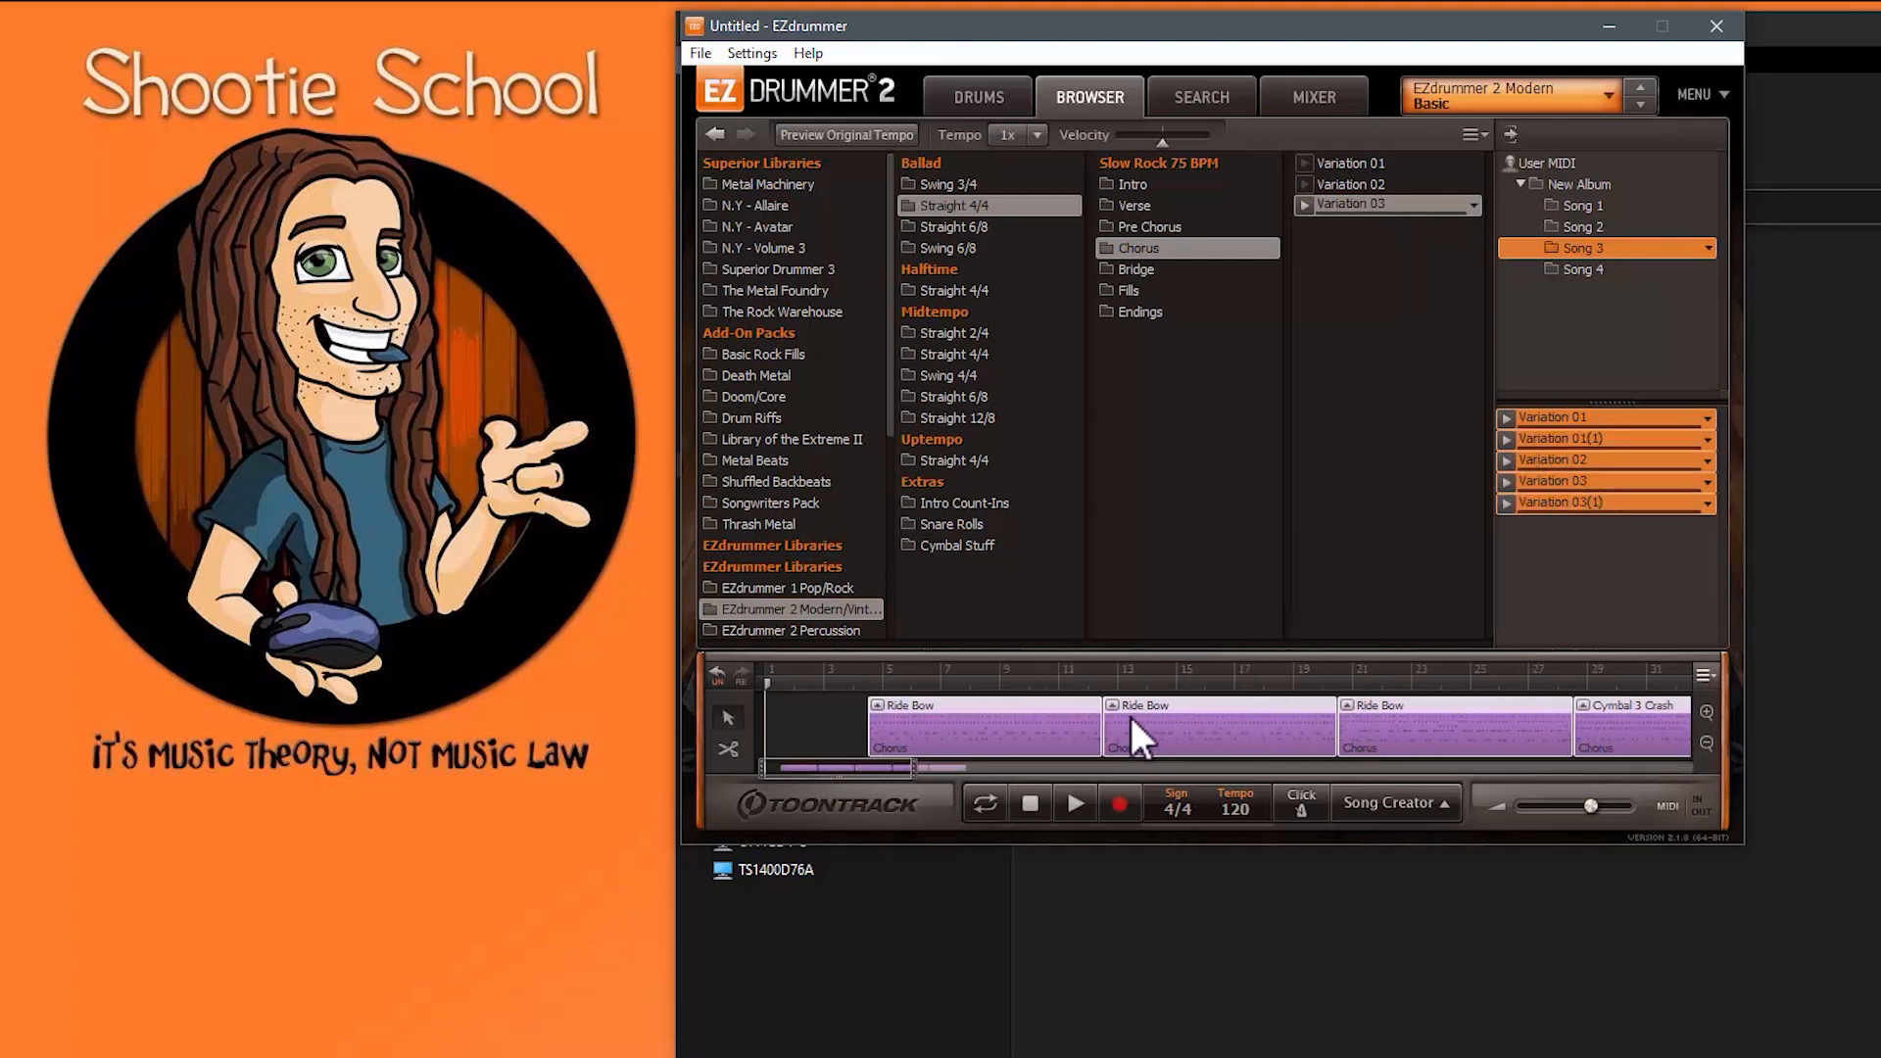
{"action": "left_click", "coordinate": [1636, 729]}
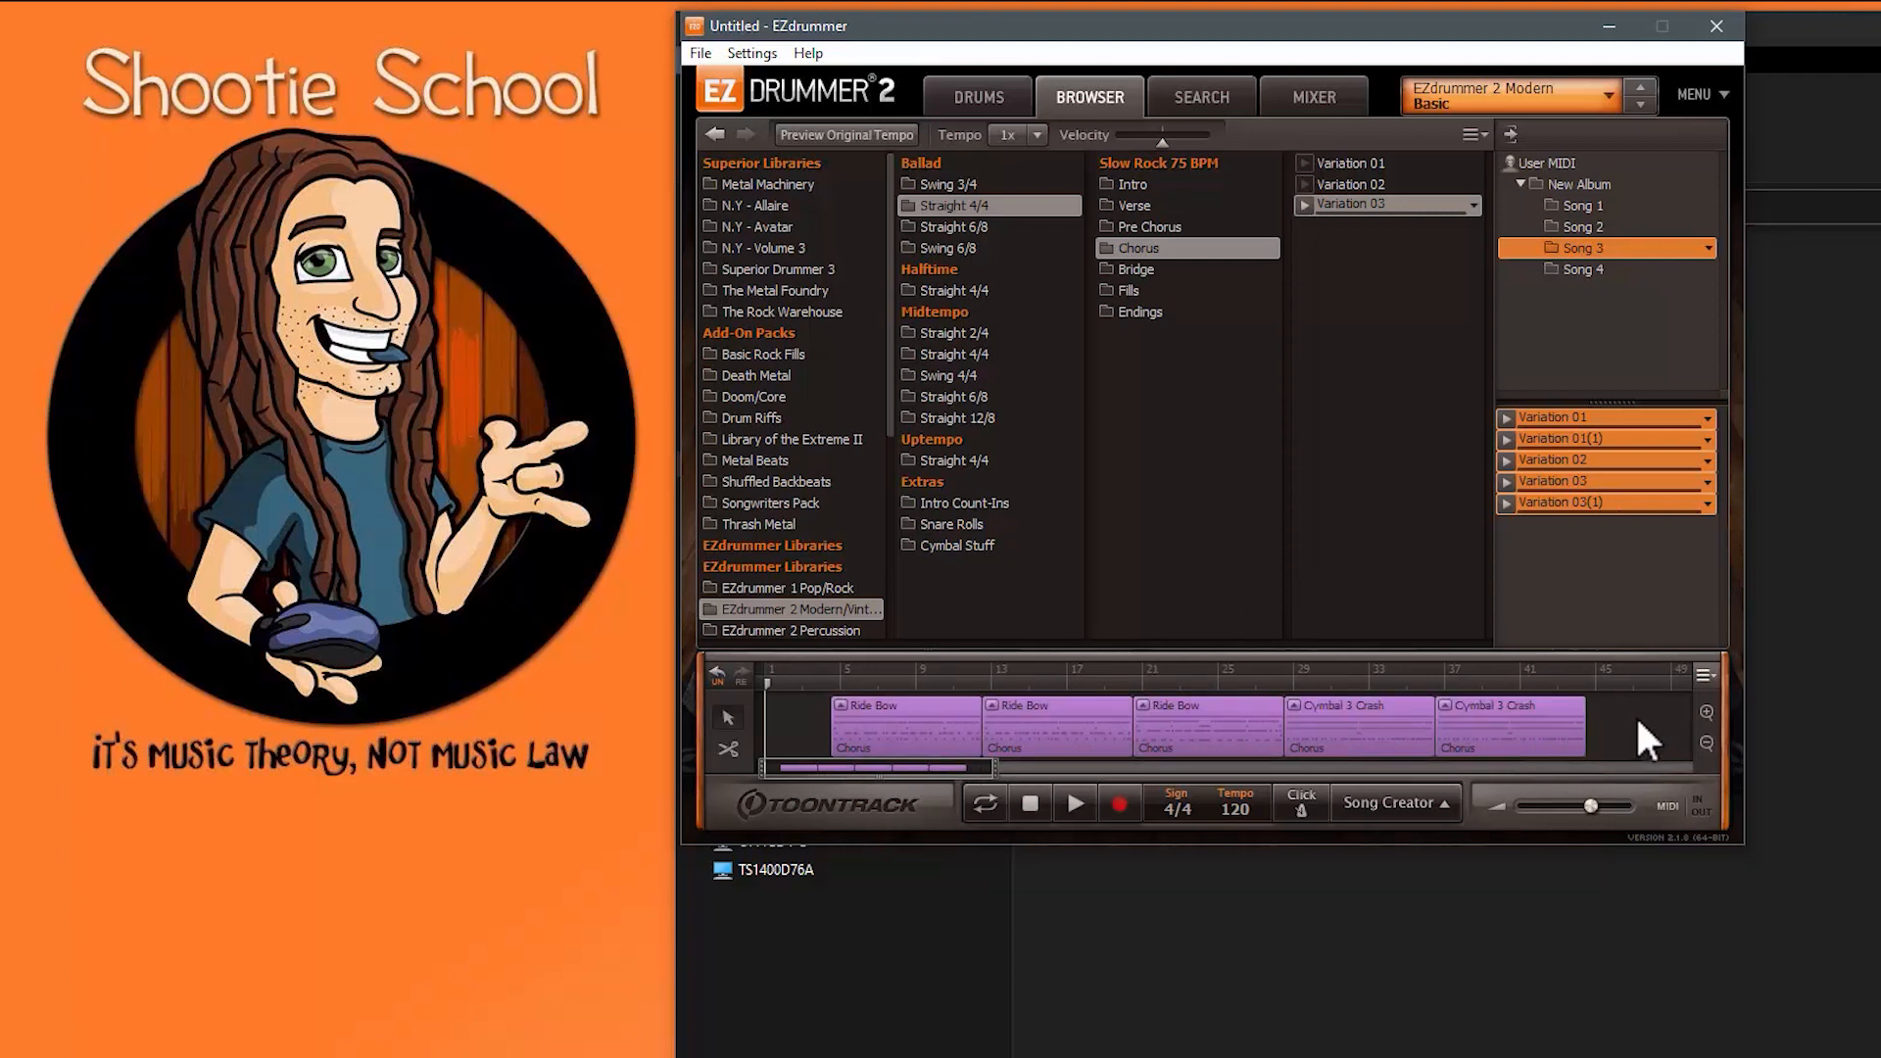
Step: Store the whole song-track arrangement in the New Album folder and select the stored song there
{"action": "left_click_drag", "start_coordinate": [1636, 714], "coordinate": [1582, 194]}
{"action": "left_click_drag", "start_coordinate": [1581, 256], "coordinate": [1575, 176]}
{"action": "left_click", "coordinate": [1575, 179]}
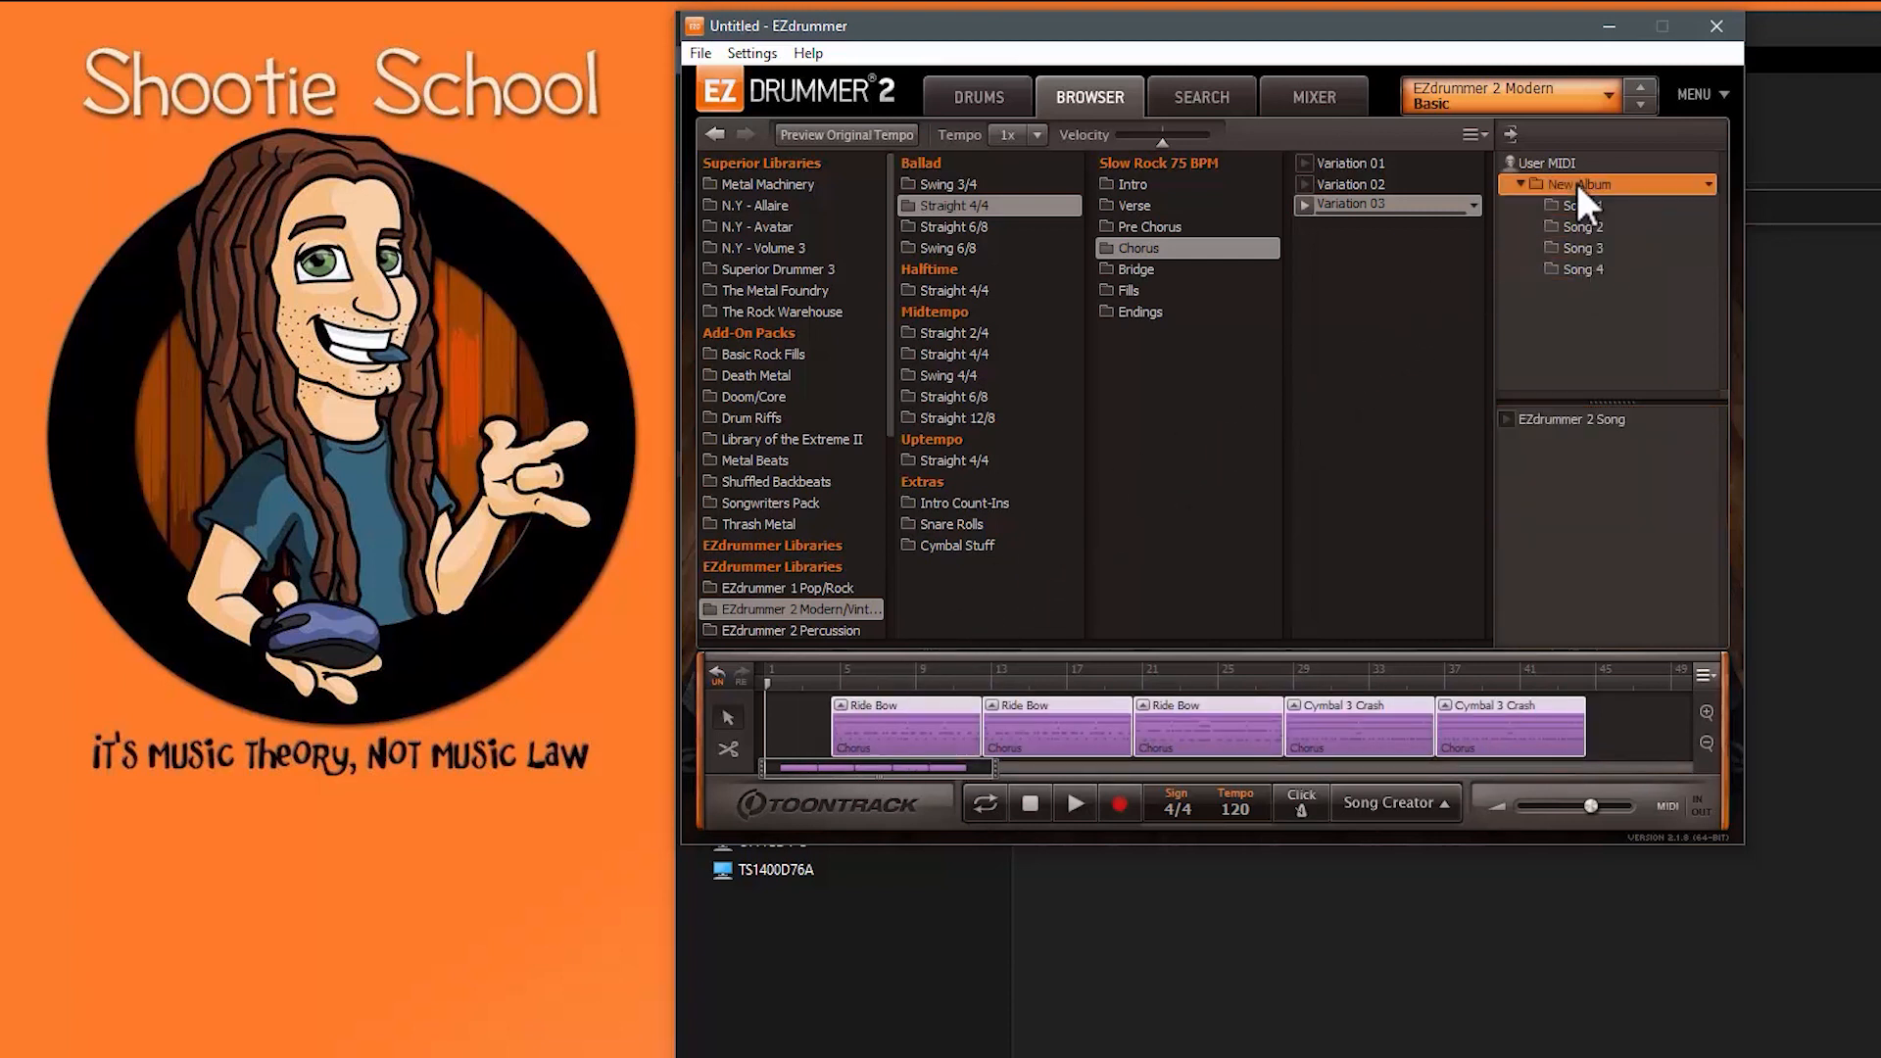
{"action": "left_click", "coordinate": [1558, 418]}
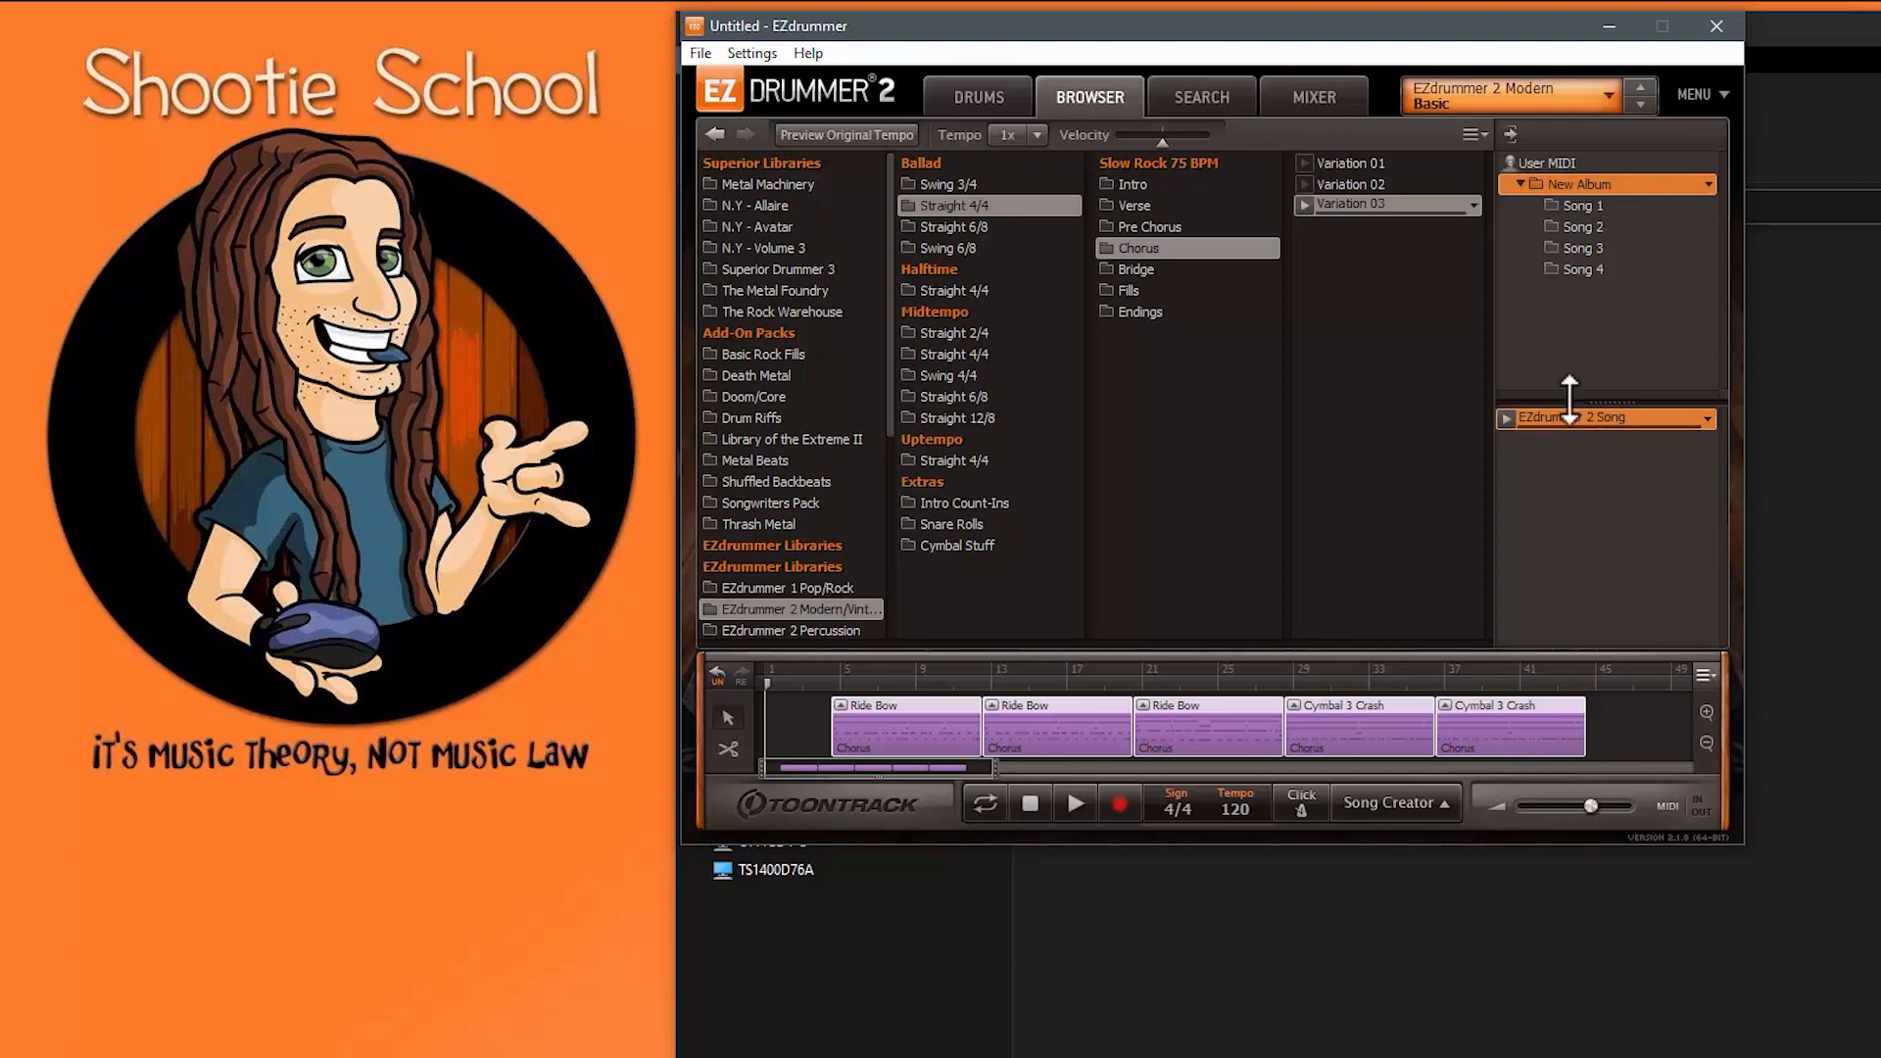
Step: Review the commands available for the New Album folder, remove it from User MIDI, and confirm the removal
{"action": "right_click", "coordinate": [1656, 185]}
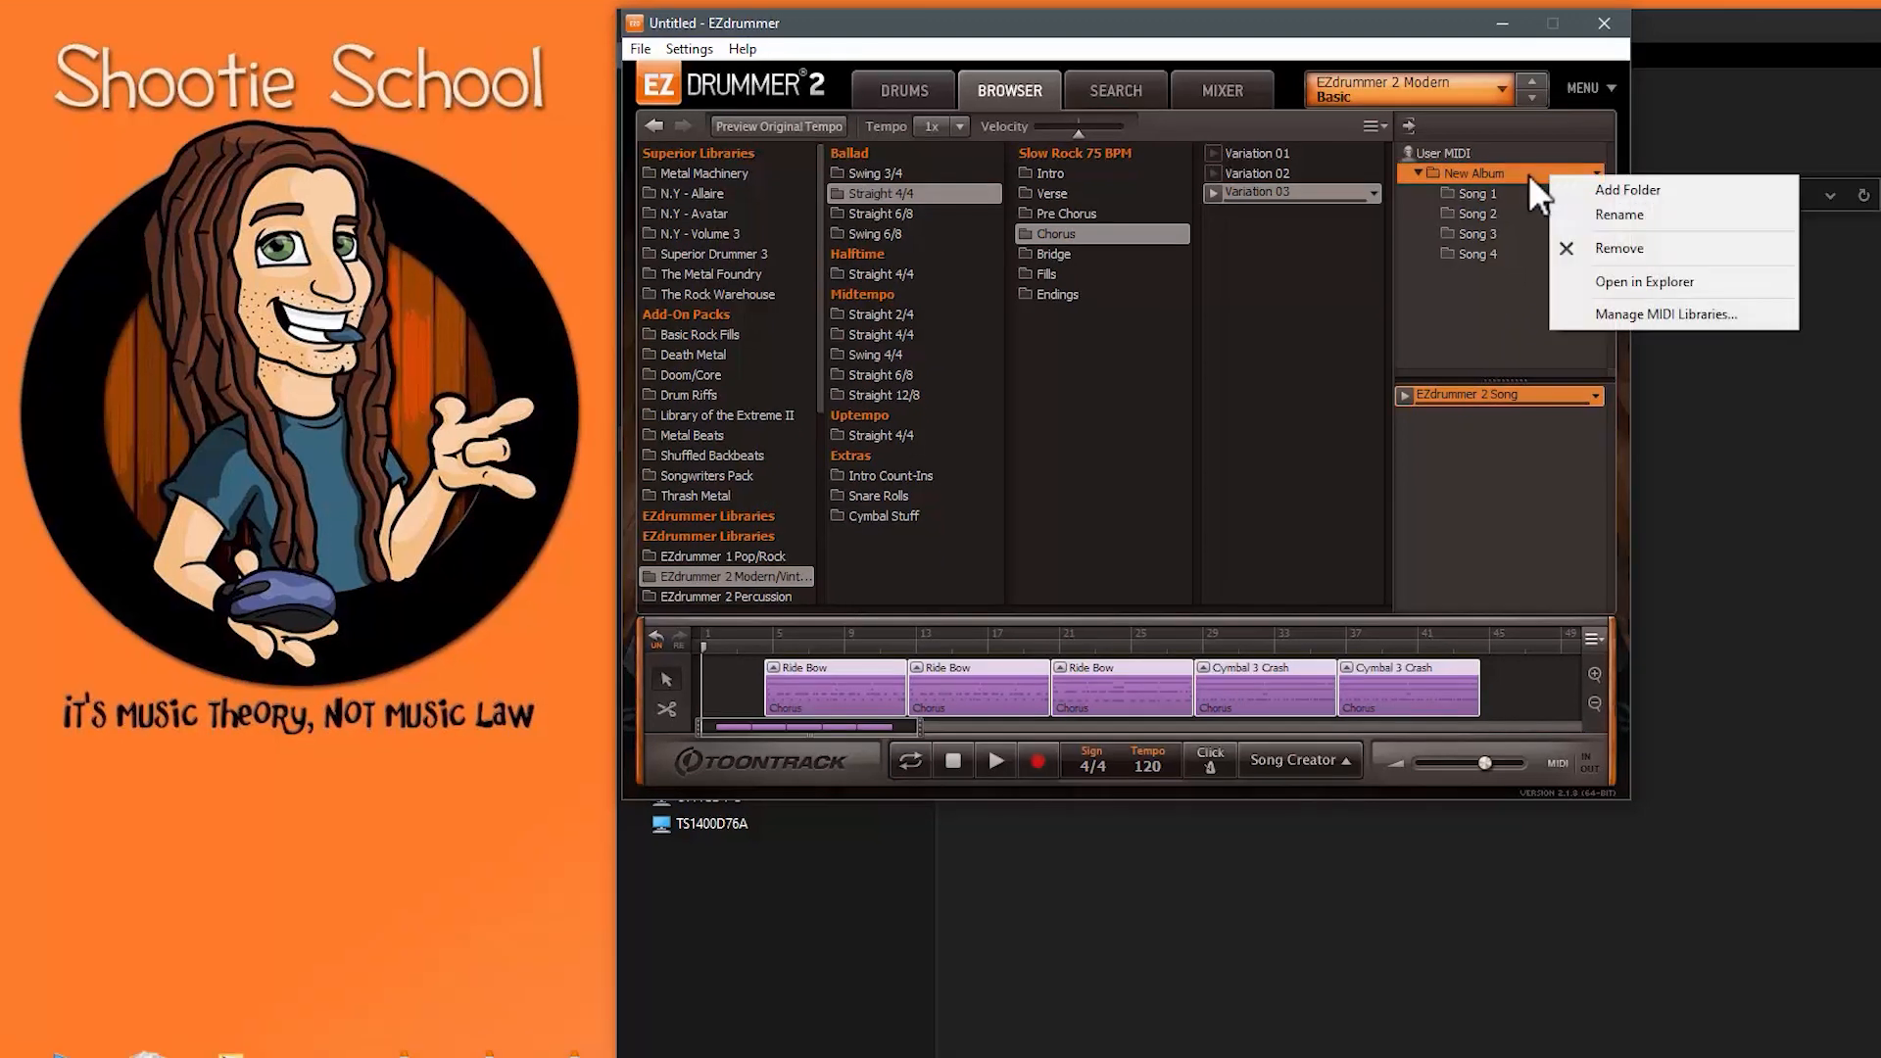
{"action": "left_click", "coordinate": [1529, 173]}
{"action": "left_click", "coordinate": [1599, 175]}
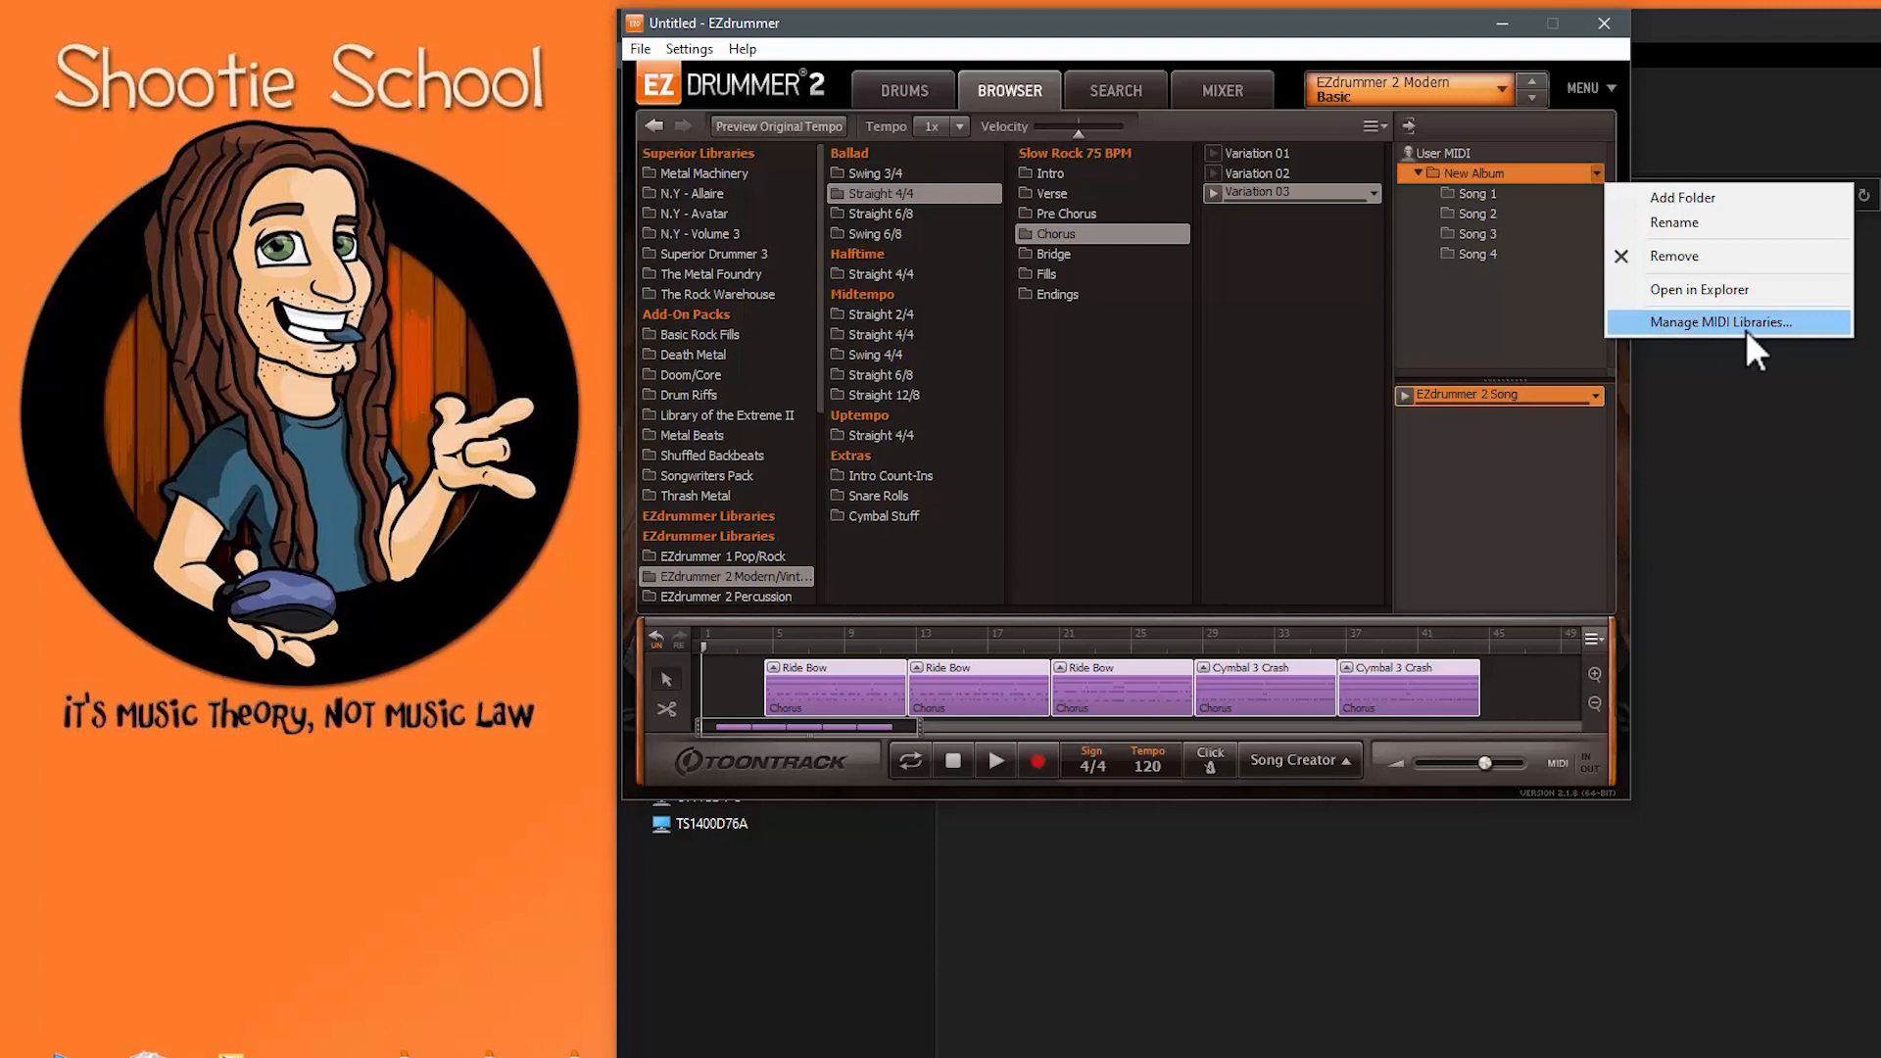
{"action": "left_click", "coordinate": [1678, 257]}
{"action": "left_click", "coordinate": [1325, 186]}
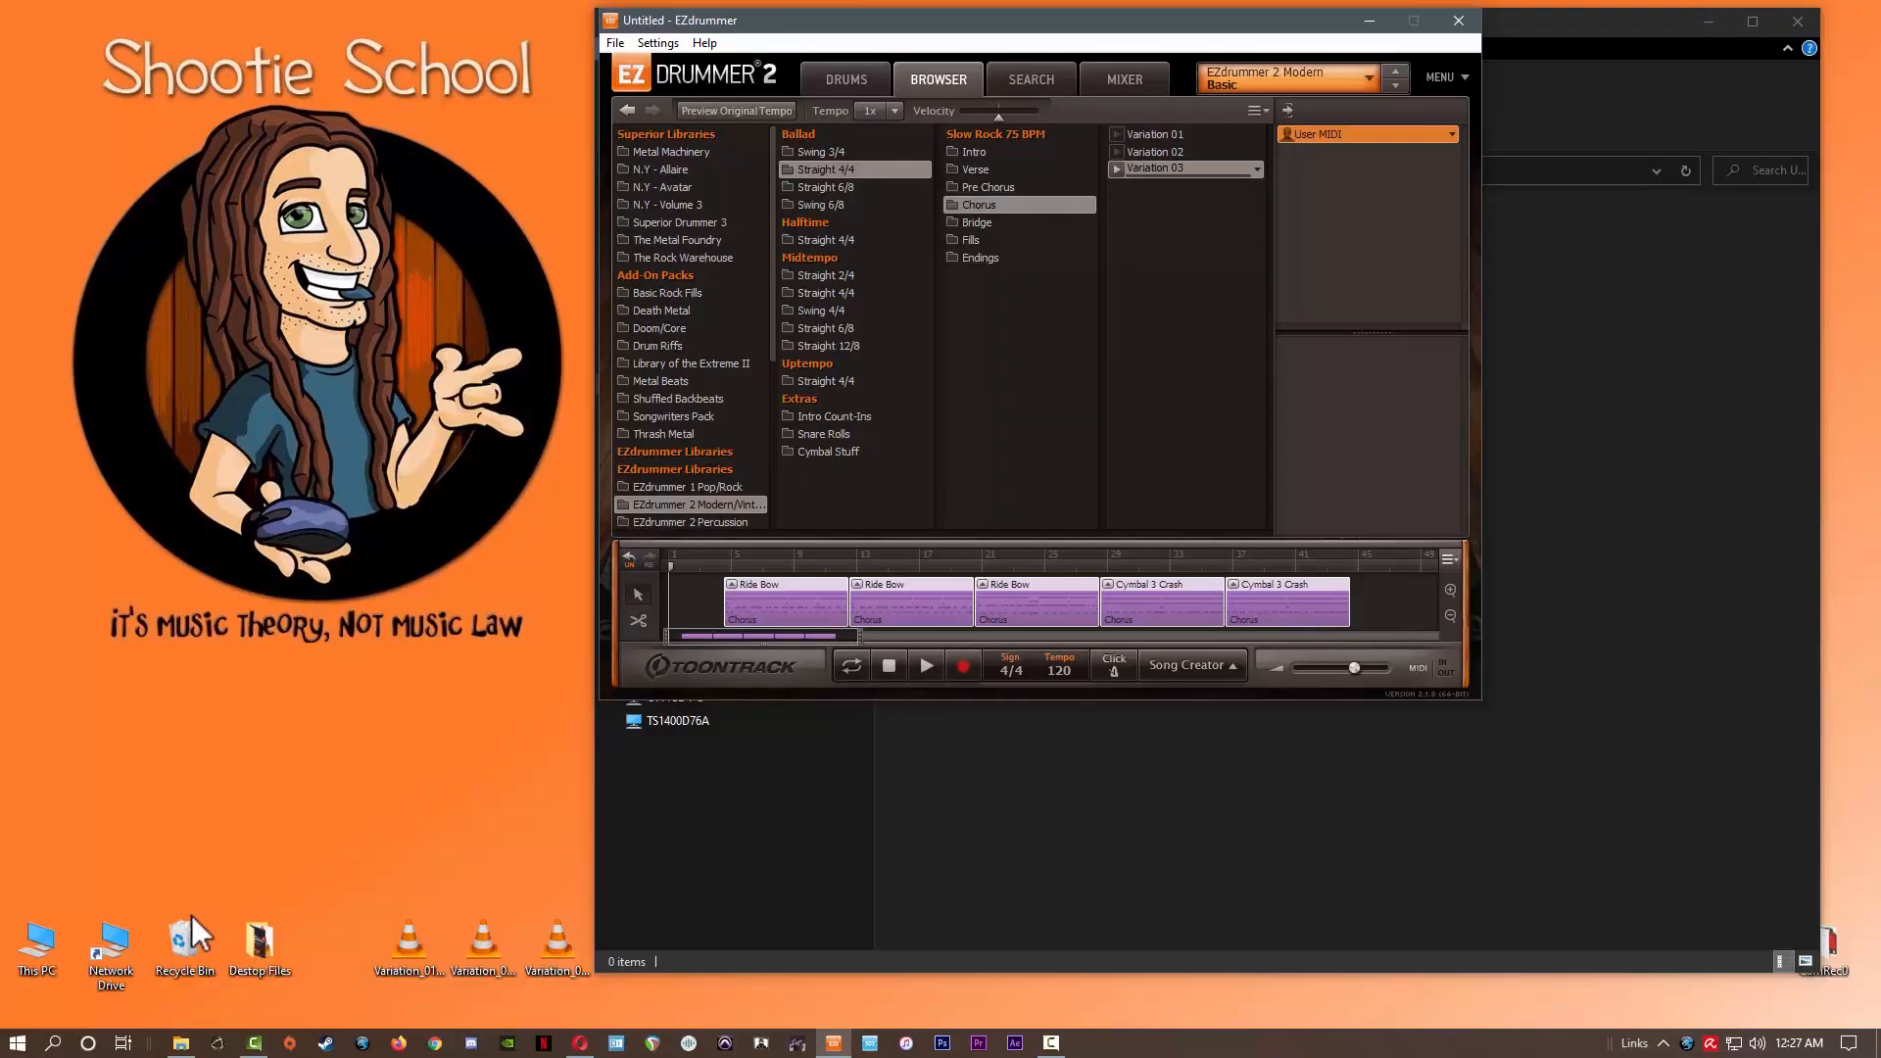
Step: Clear all grooves from the song track
{"action": "double_click", "coordinate": [183, 943]}
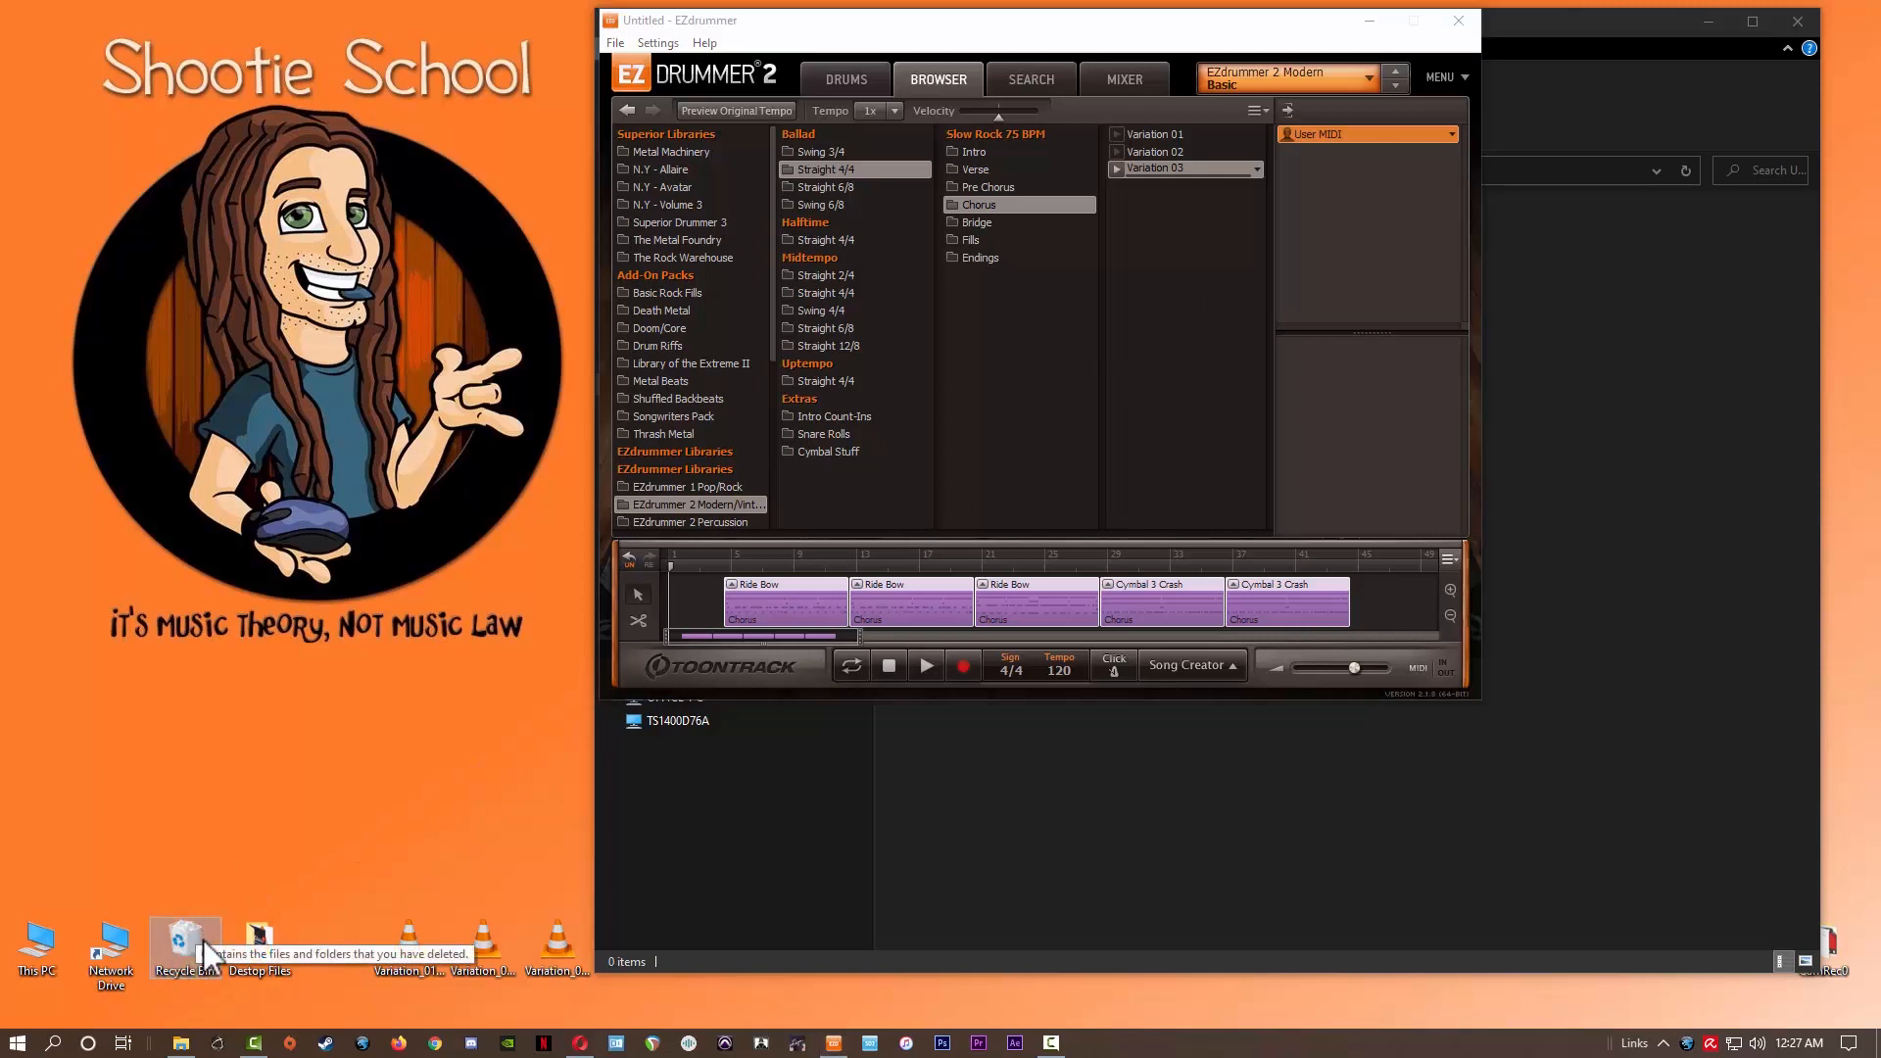
{"action": "left_click", "coordinate": [1335, 235]}
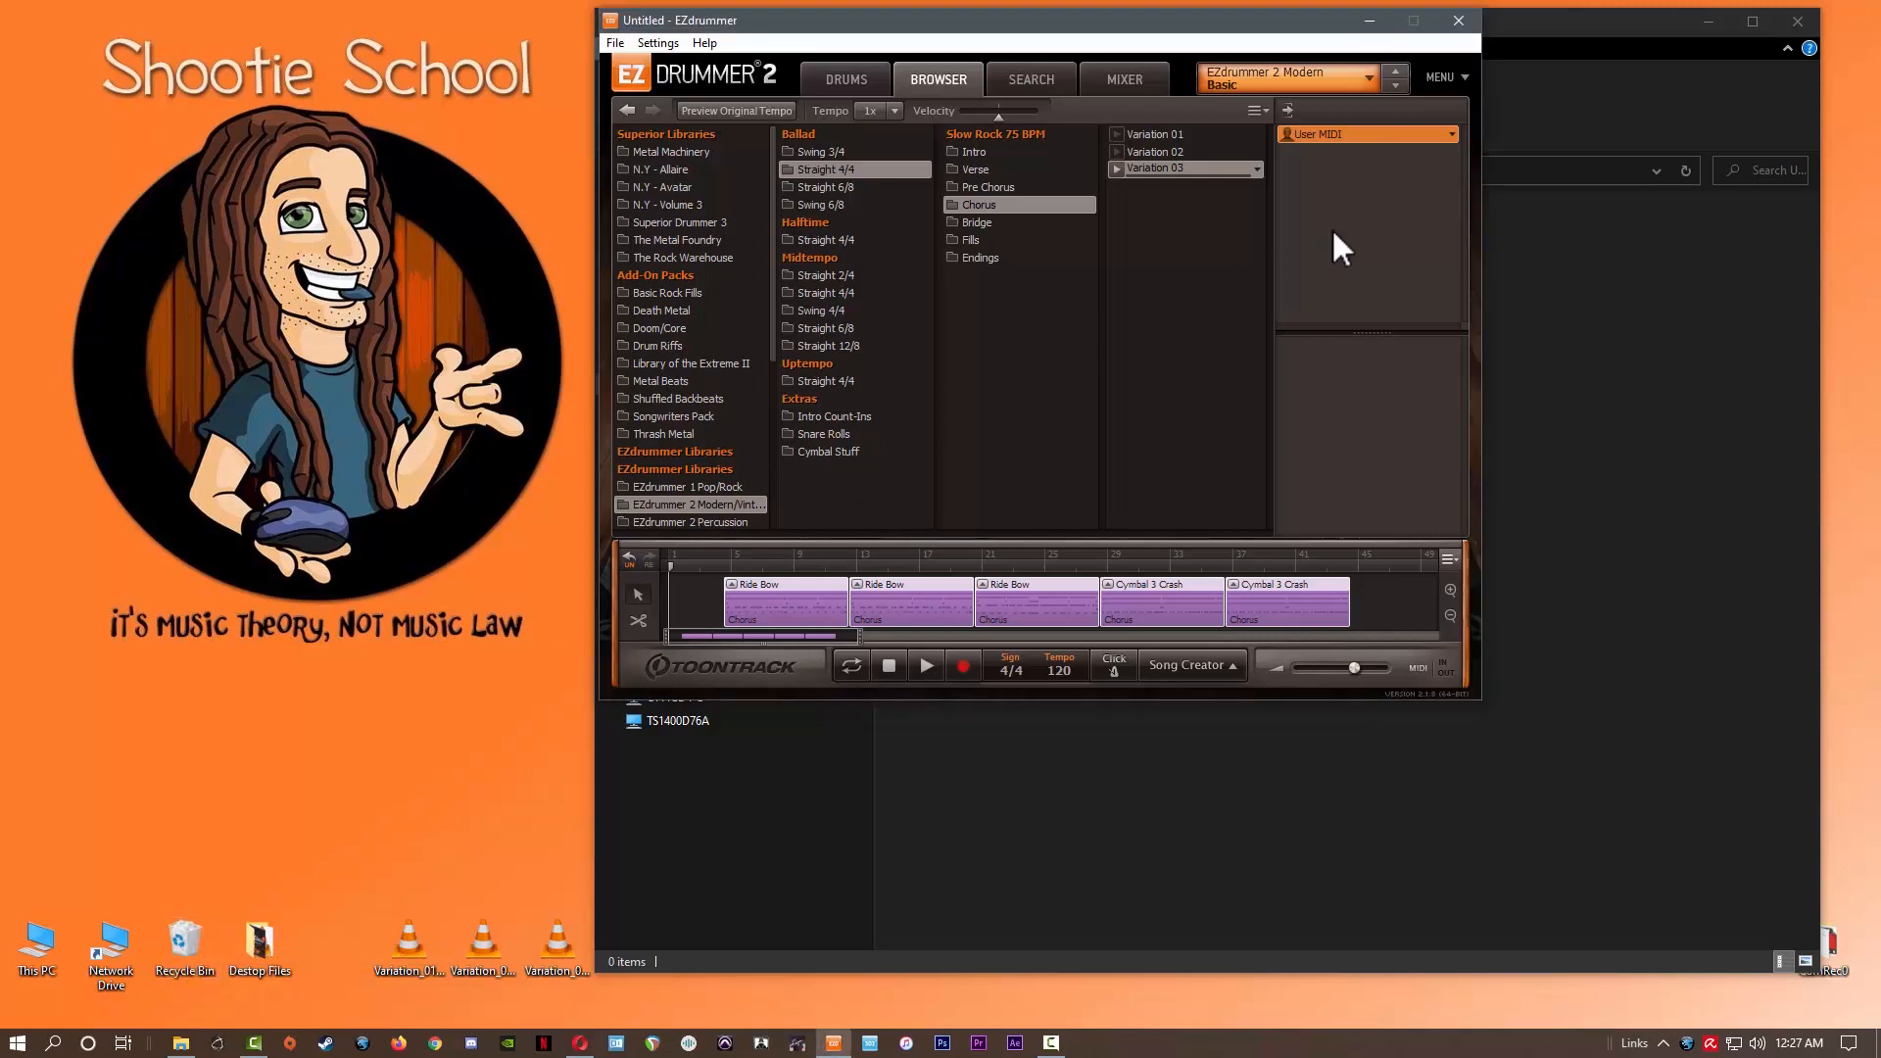
{"action": "right_click", "coordinate": [1290, 609]}
{"action": "left_click", "coordinate": [1337, 691]}
Step: Review the commands available for User MIDI and open the MIDI Libraries settings
{"action": "right_click", "coordinate": [1374, 127]}
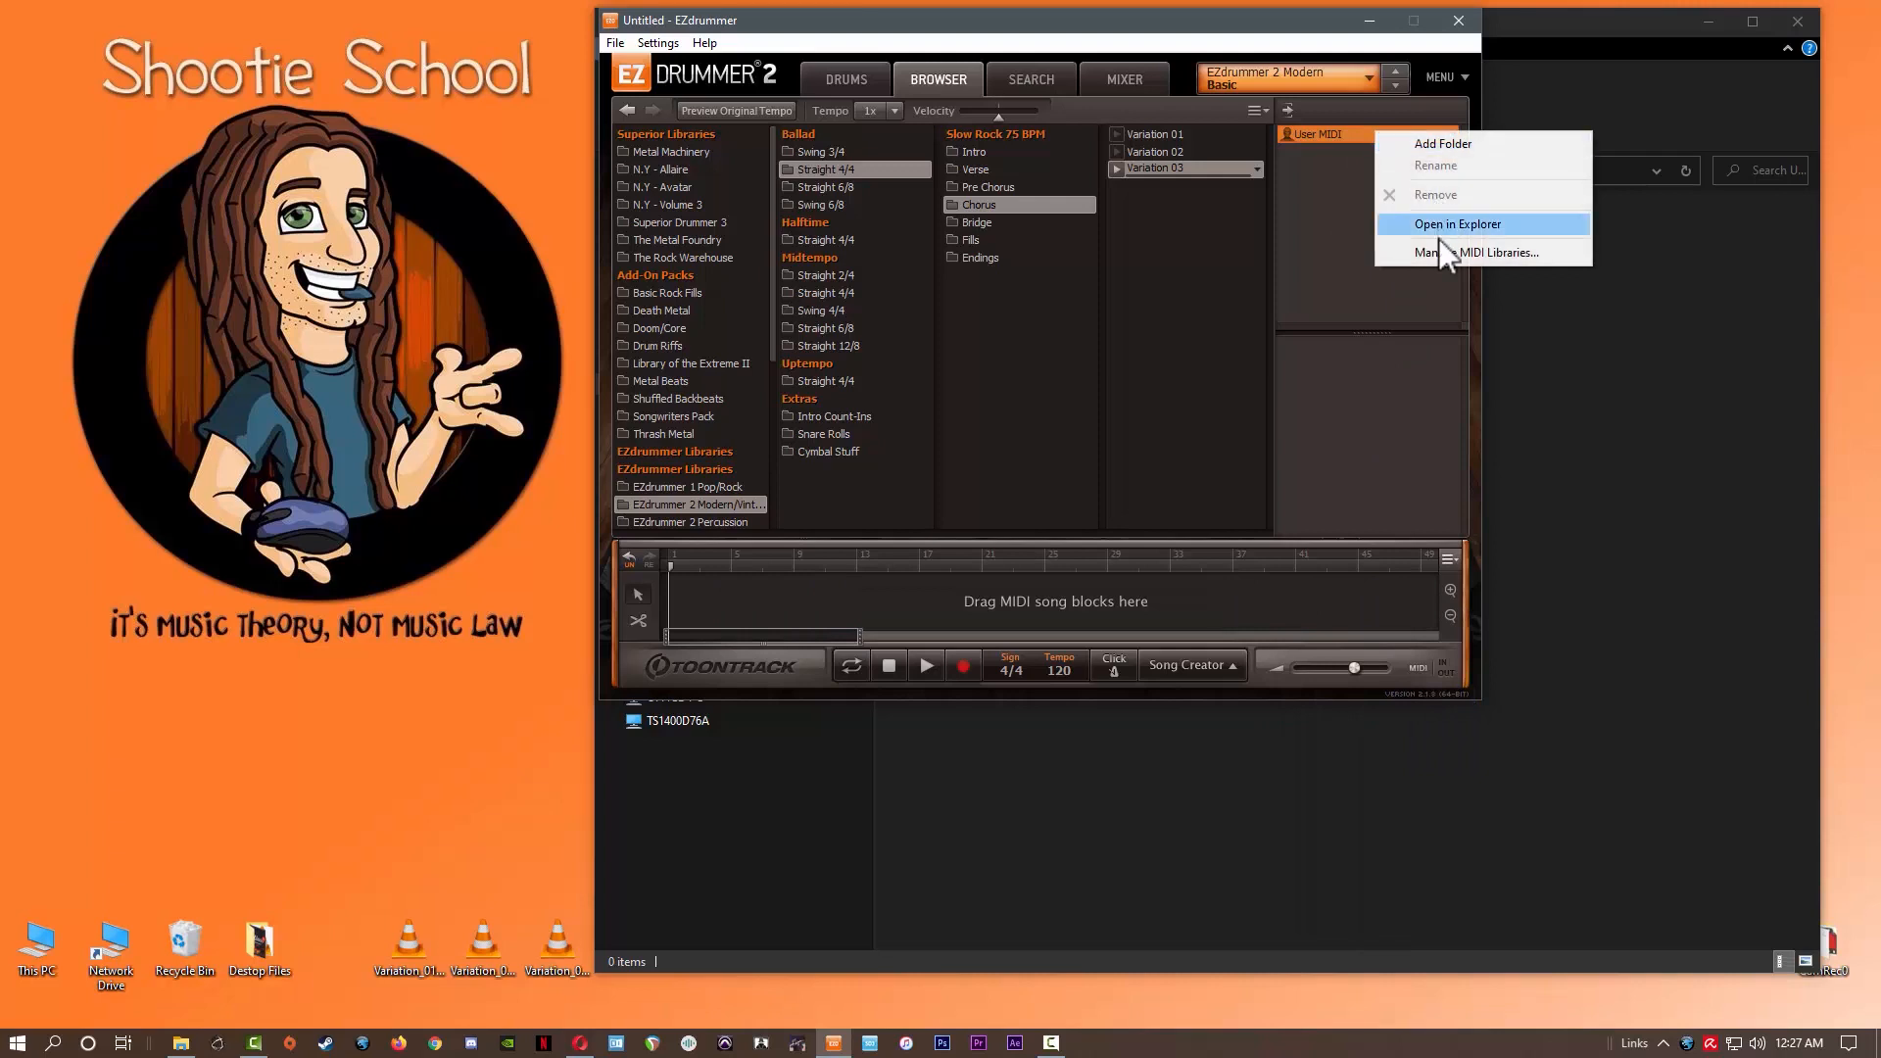
{"action": "left_click", "coordinate": [1460, 77]}
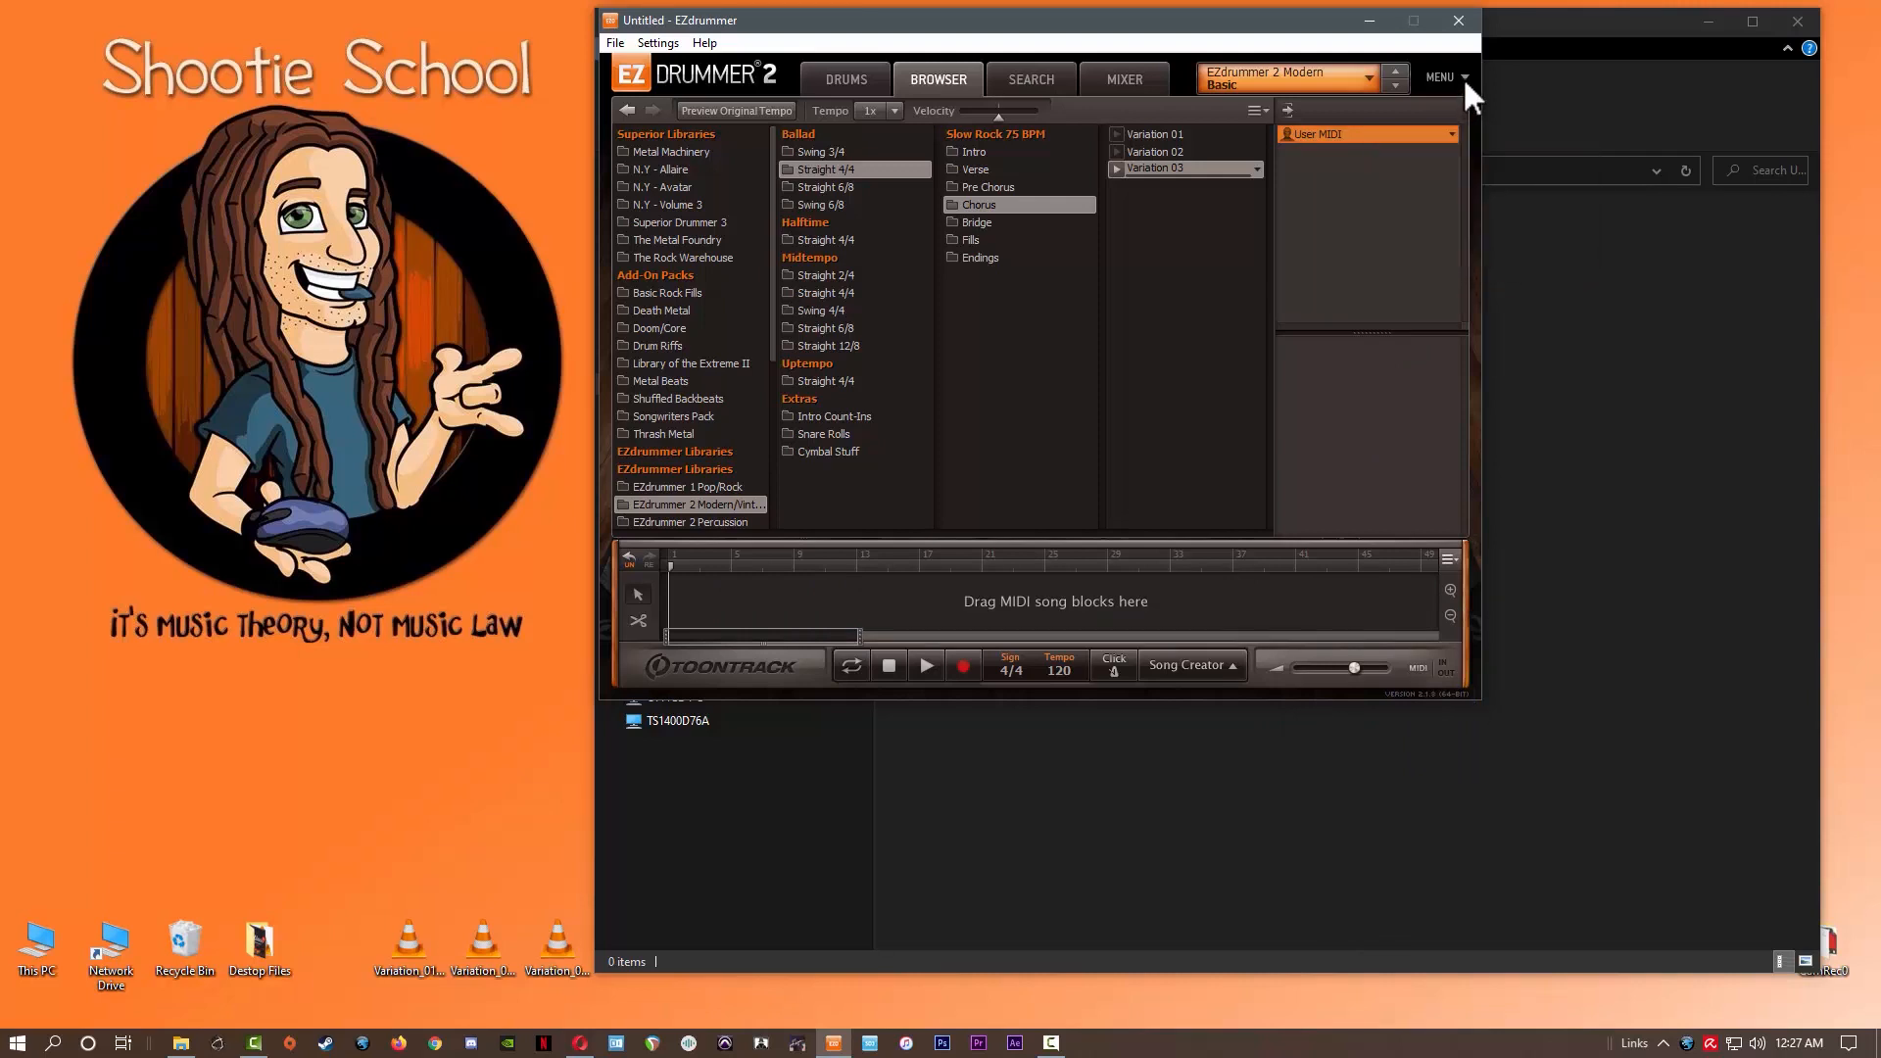
{"action": "left_click", "coordinate": [1460, 76]}
{"action": "mouse_move", "coordinate": [1483, 287]}
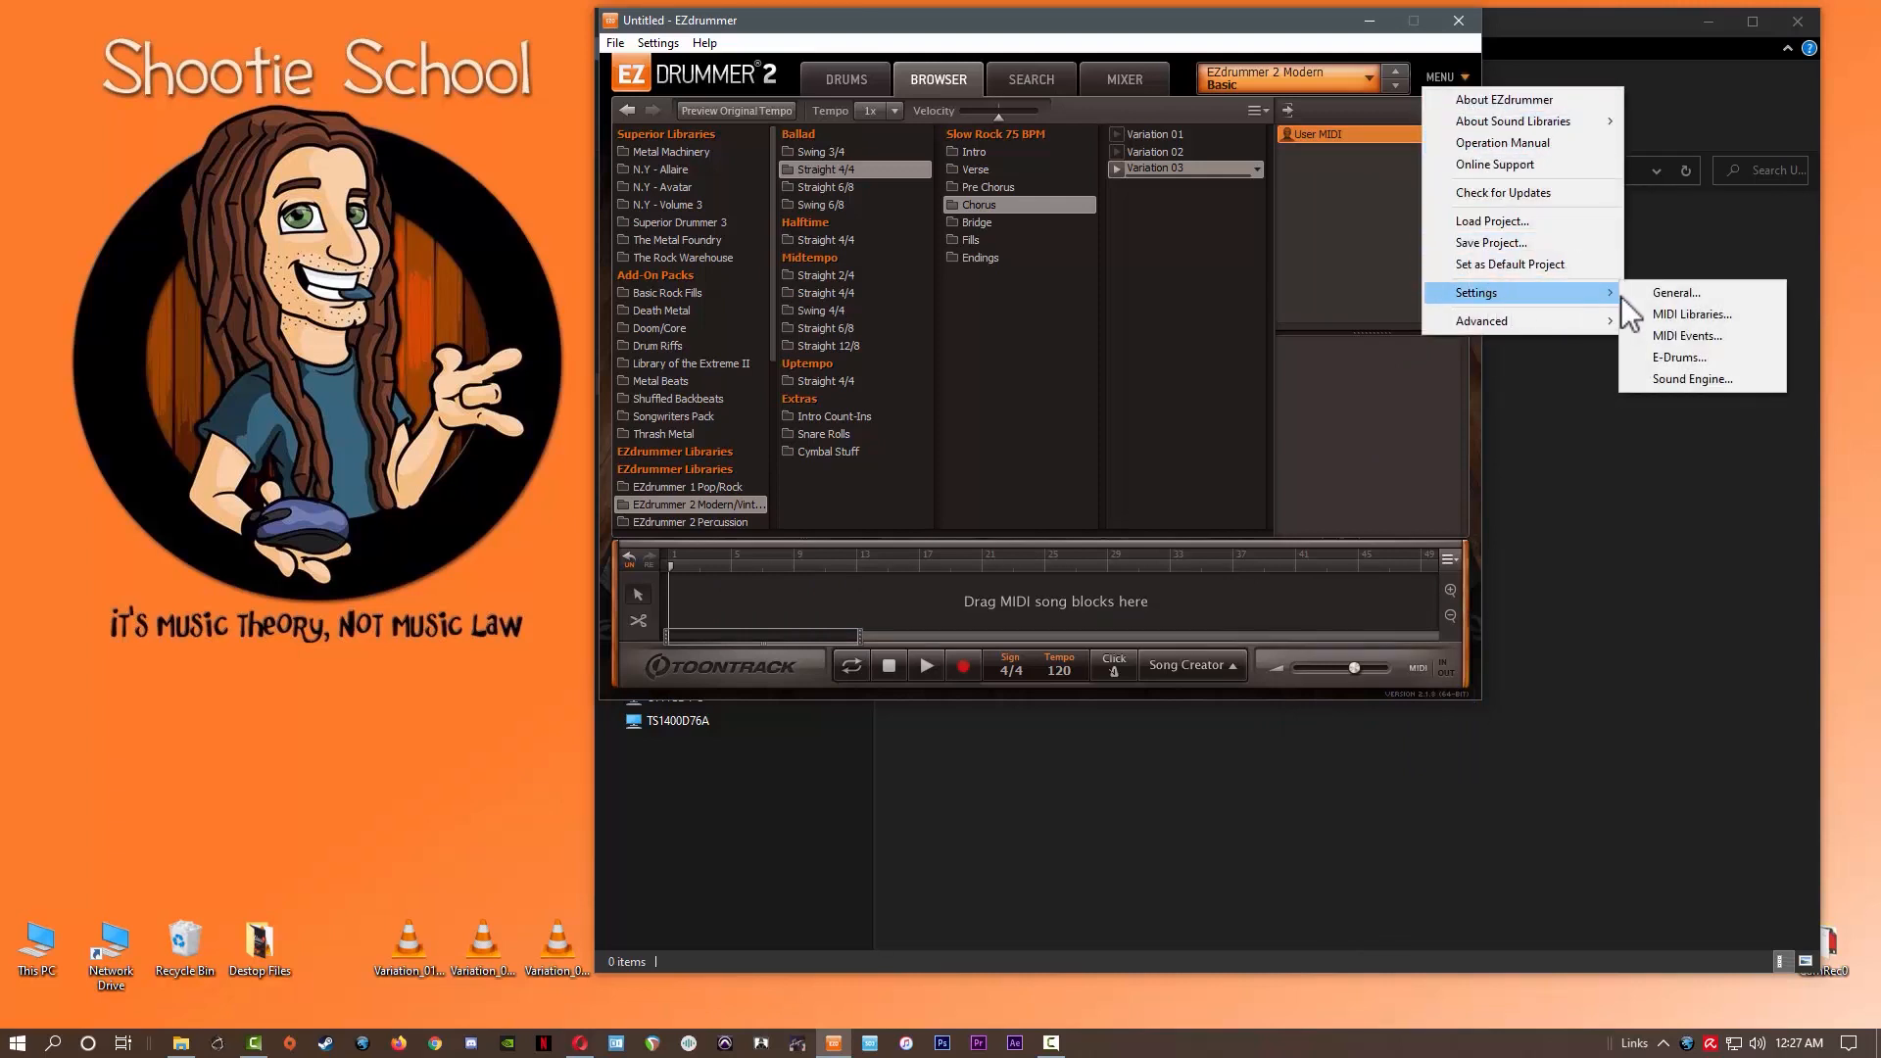
{"action": "left_click", "coordinate": [1674, 315]}
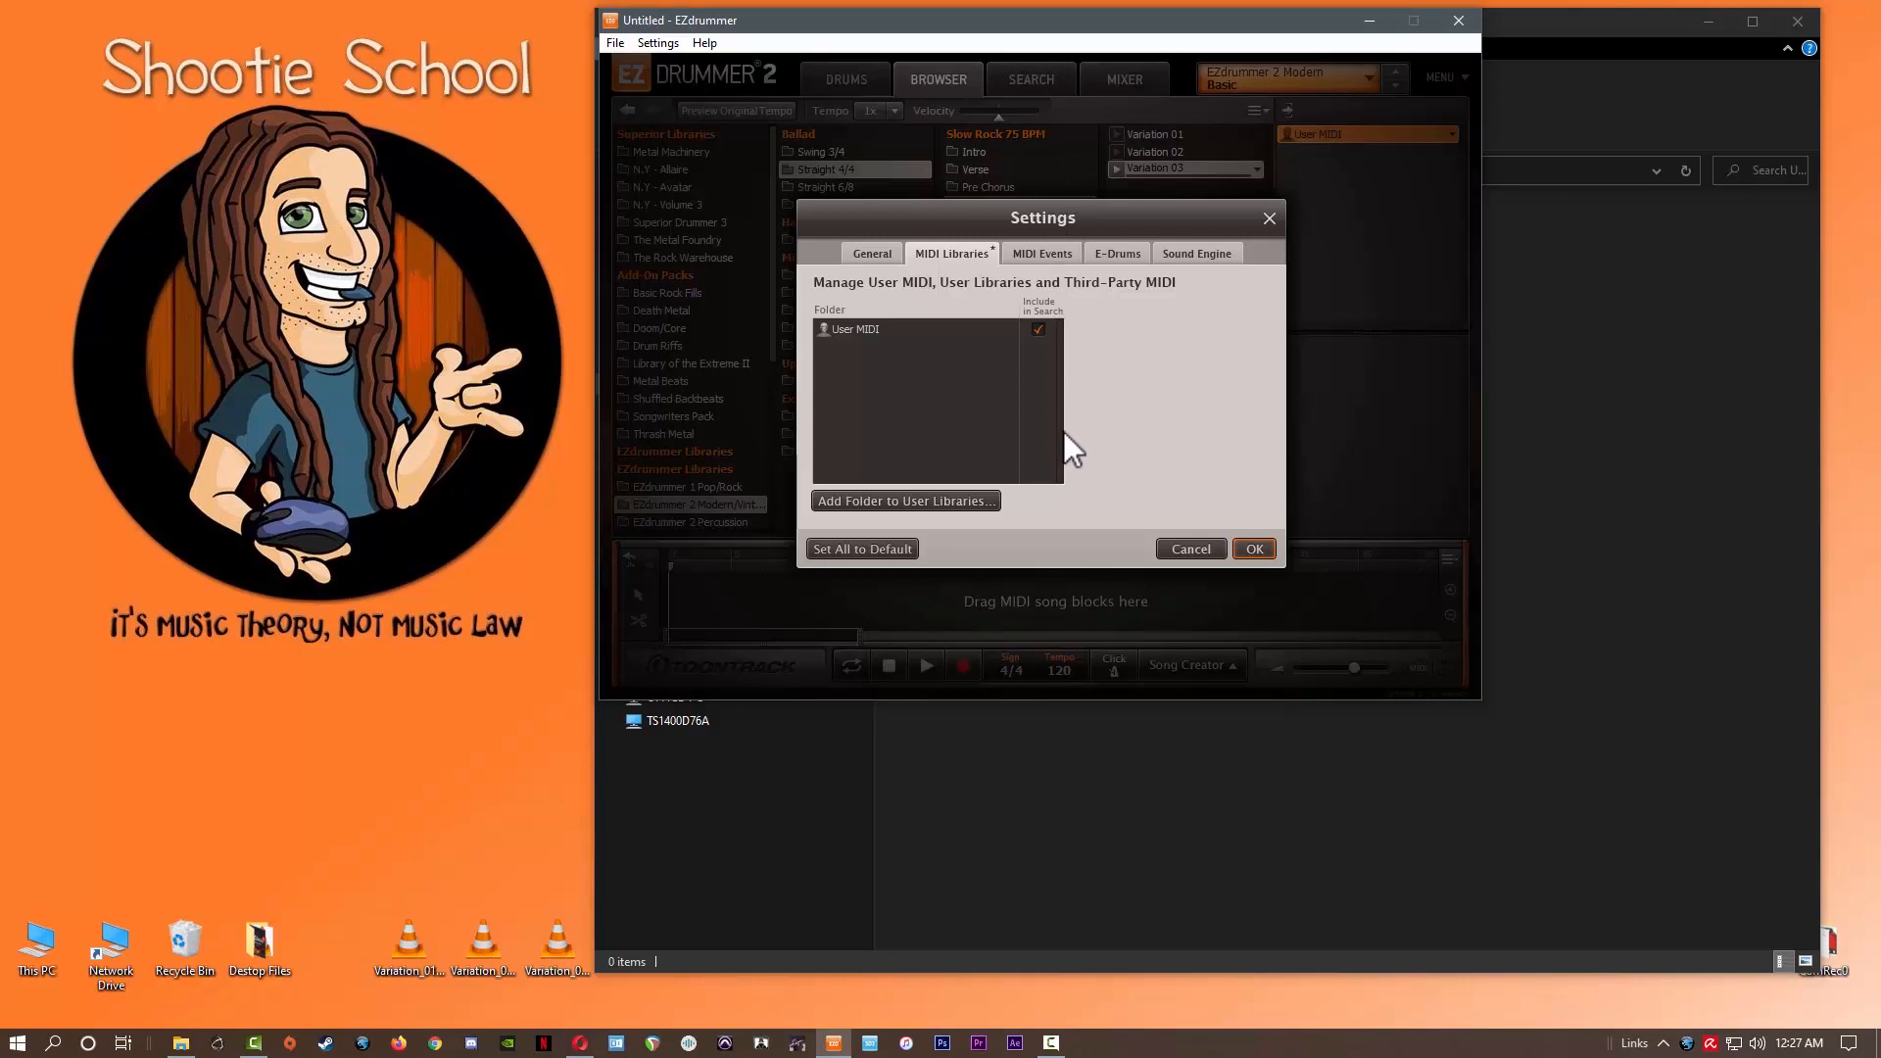
{"action": "left_click", "coordinate": [874, 503]}
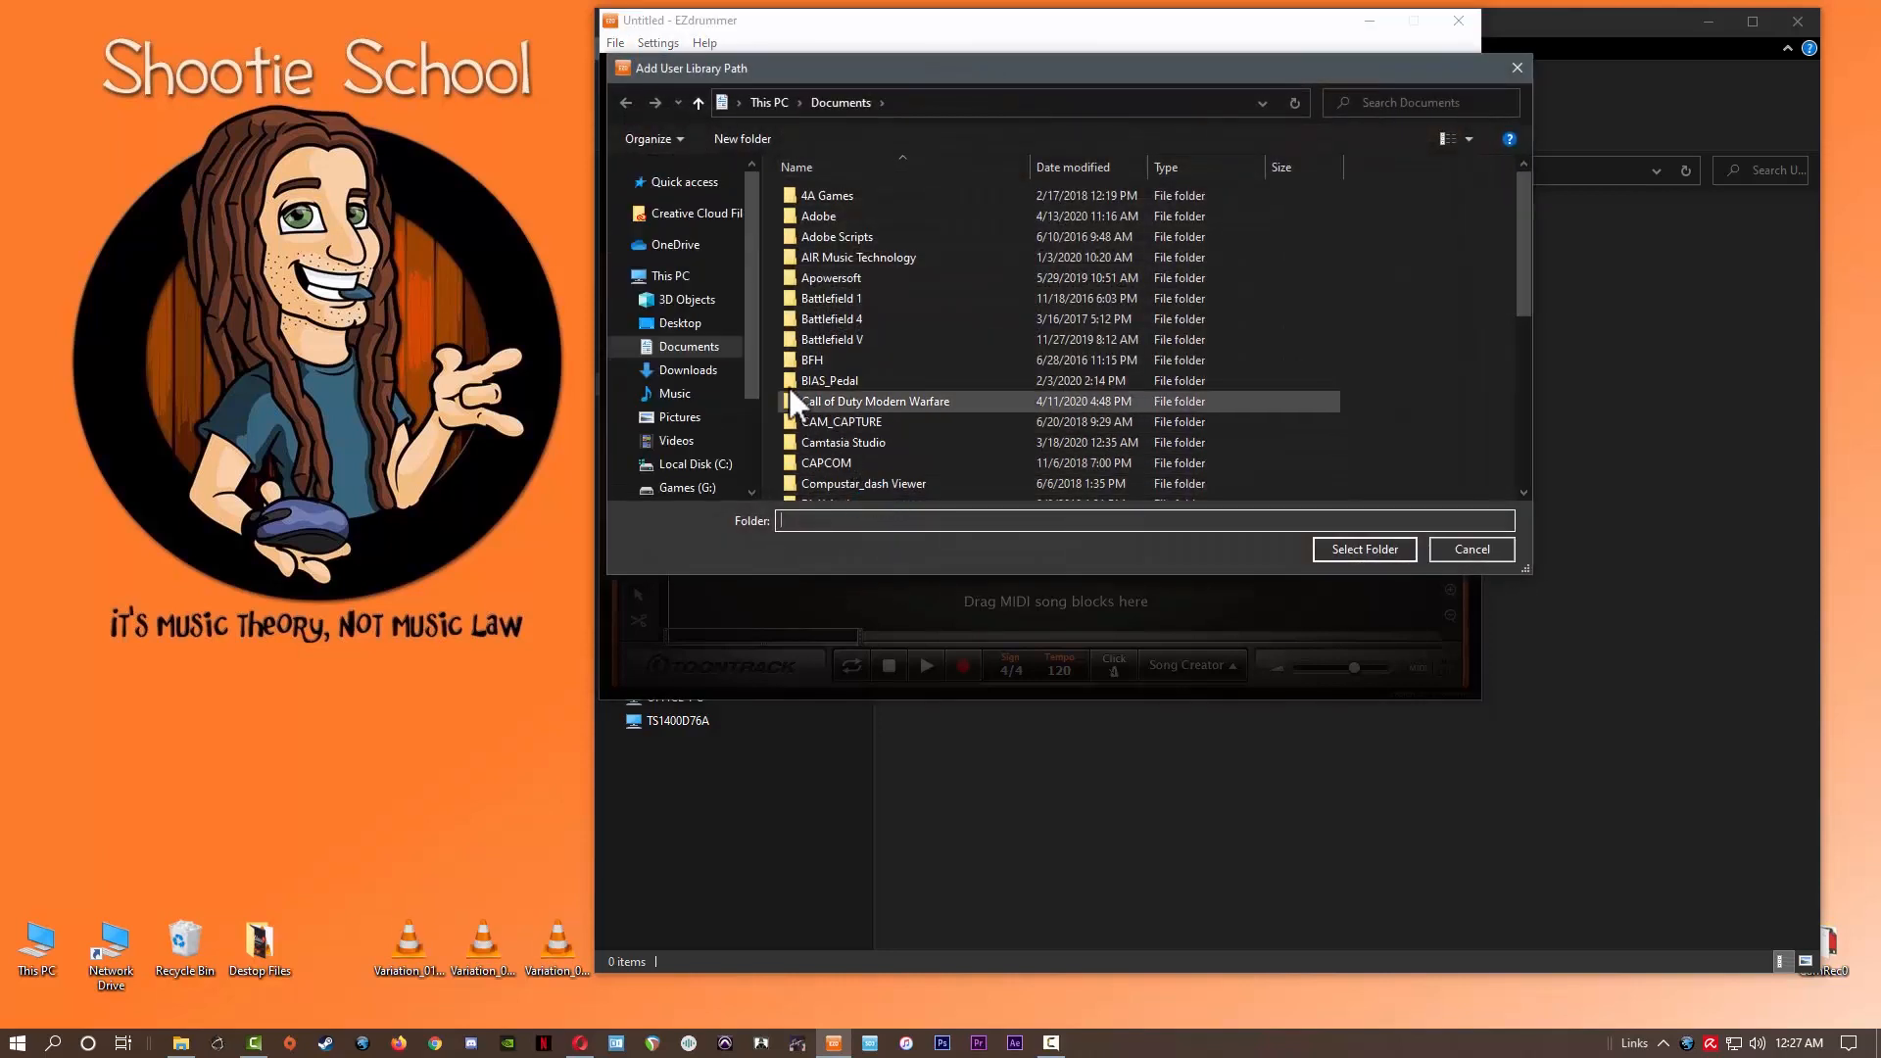
{"action": "left_click", "coordinate": [686, 325]}
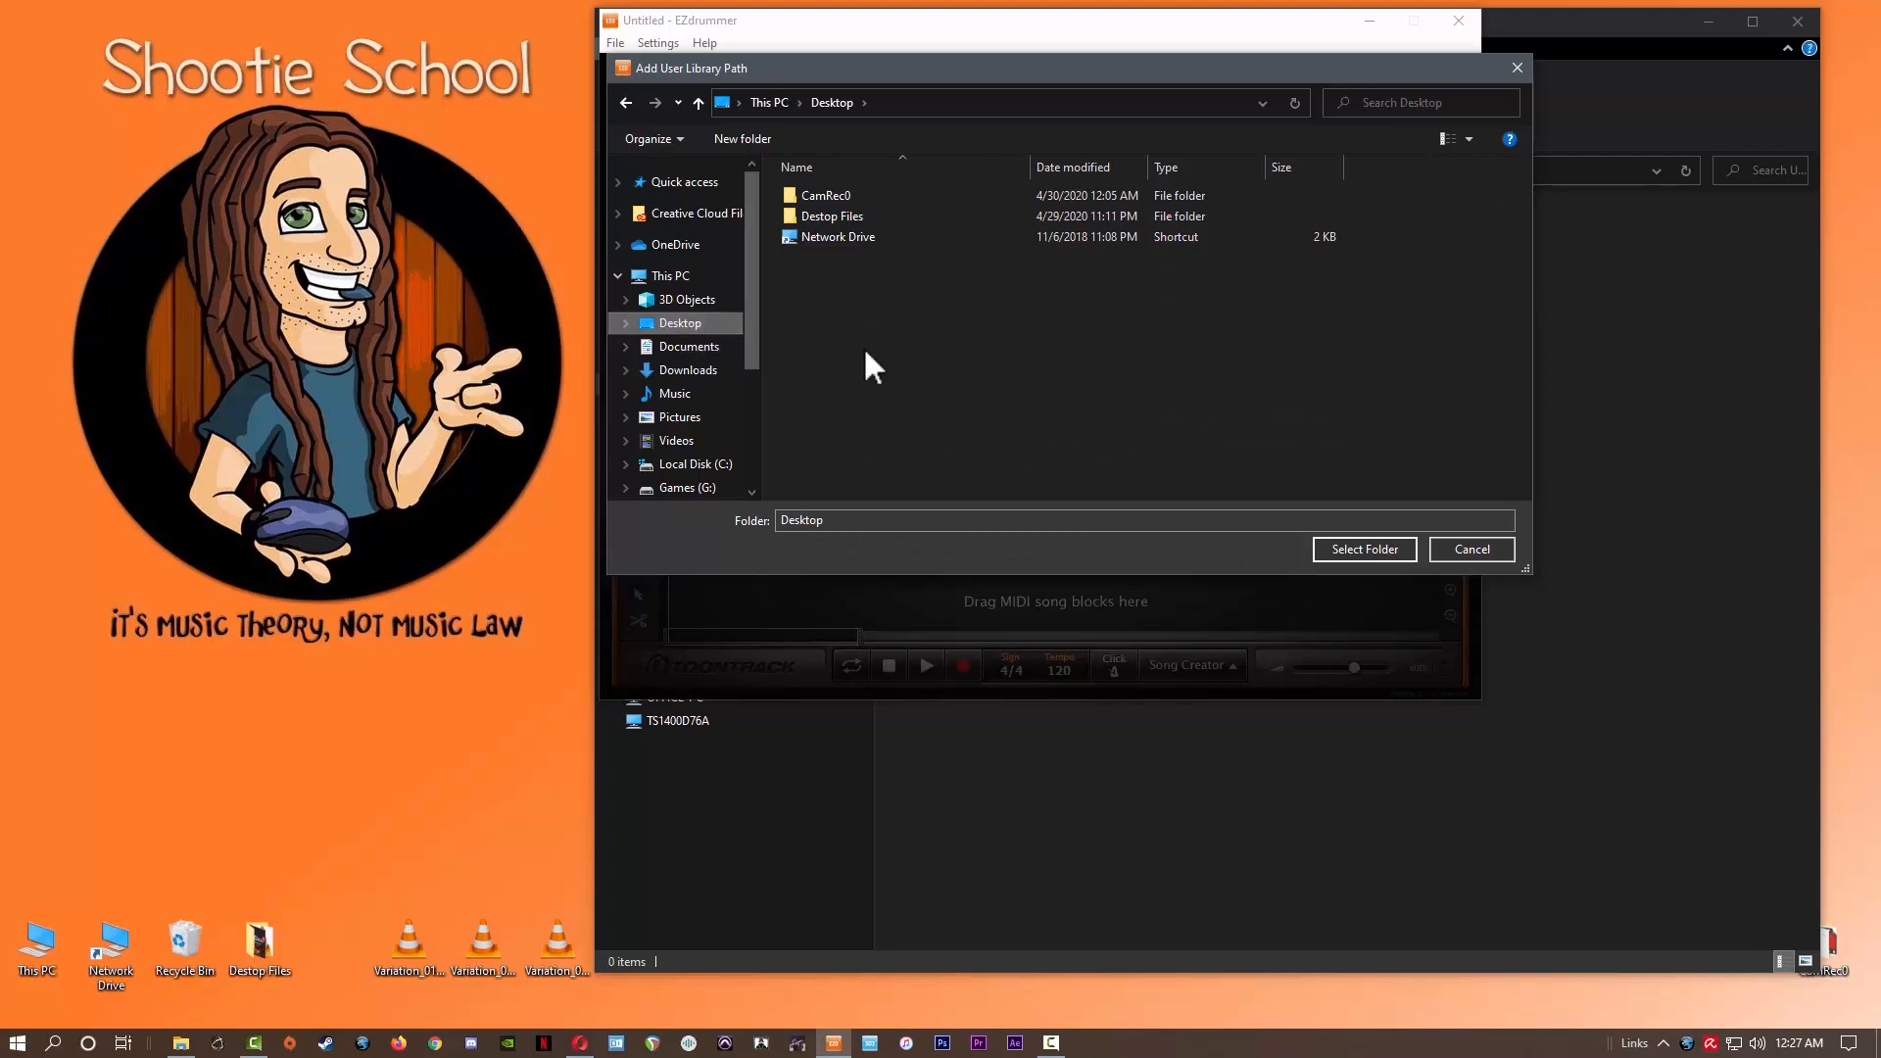
{"action": "left_click", "coordinate": [1469, 548]}
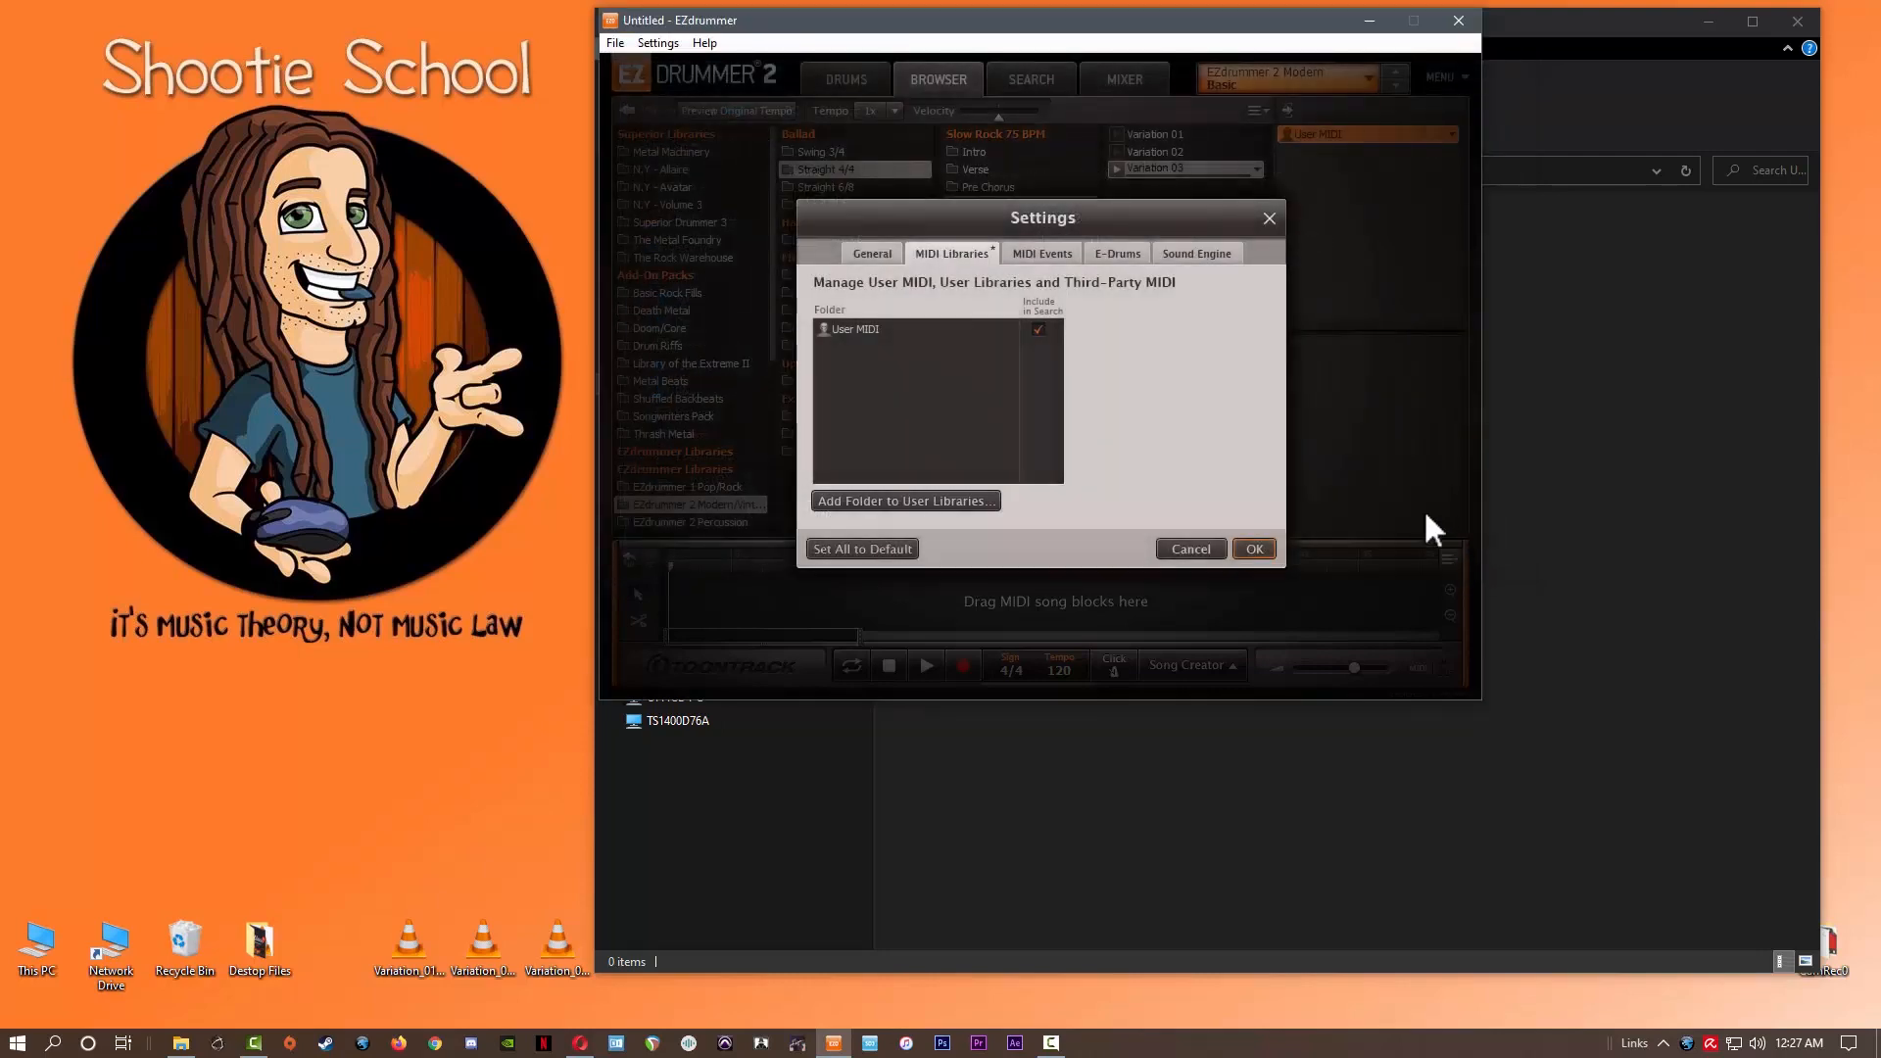
{"action": "left_click", "coordinate": [1190, 550]}
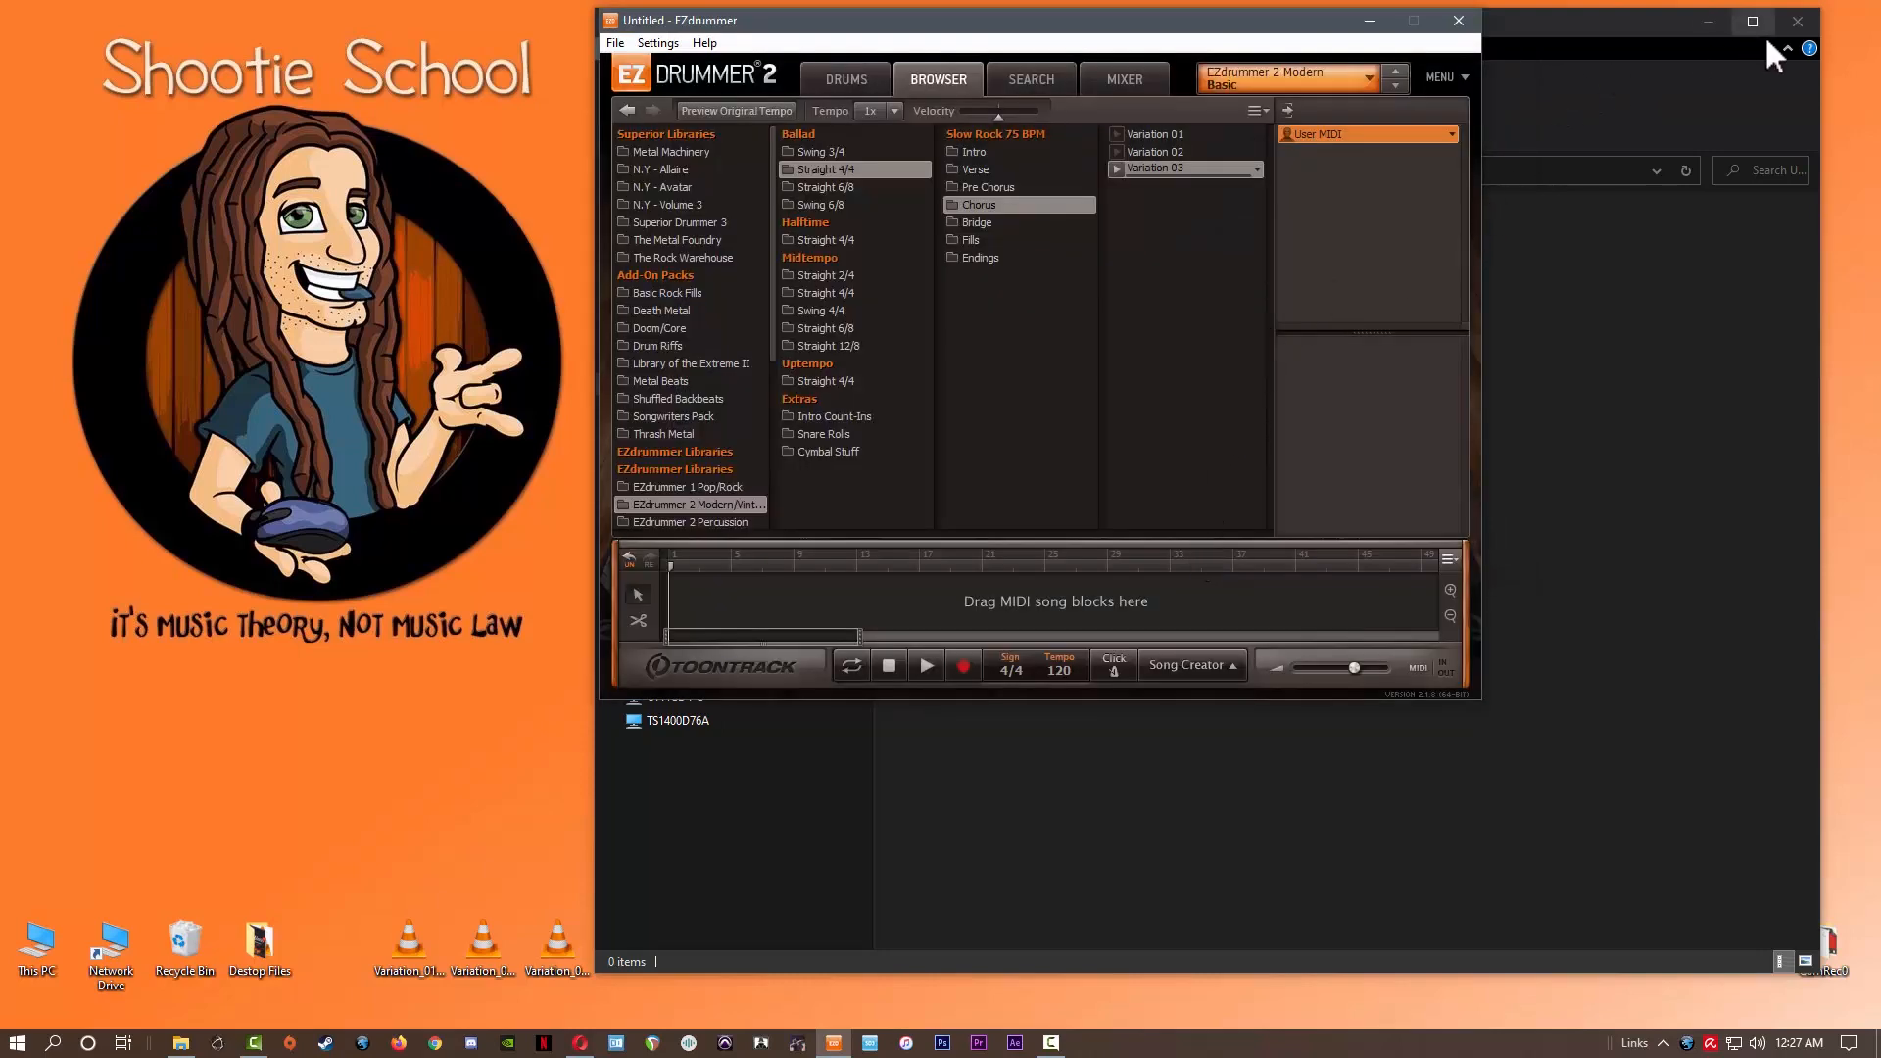
Step: Close the file window and create a folder named Shootie Kit on the desktop
{"action": "left_click", "coordinate": [1814, 28]}
{"action": "right_click", "coordinate": [162, 304]}
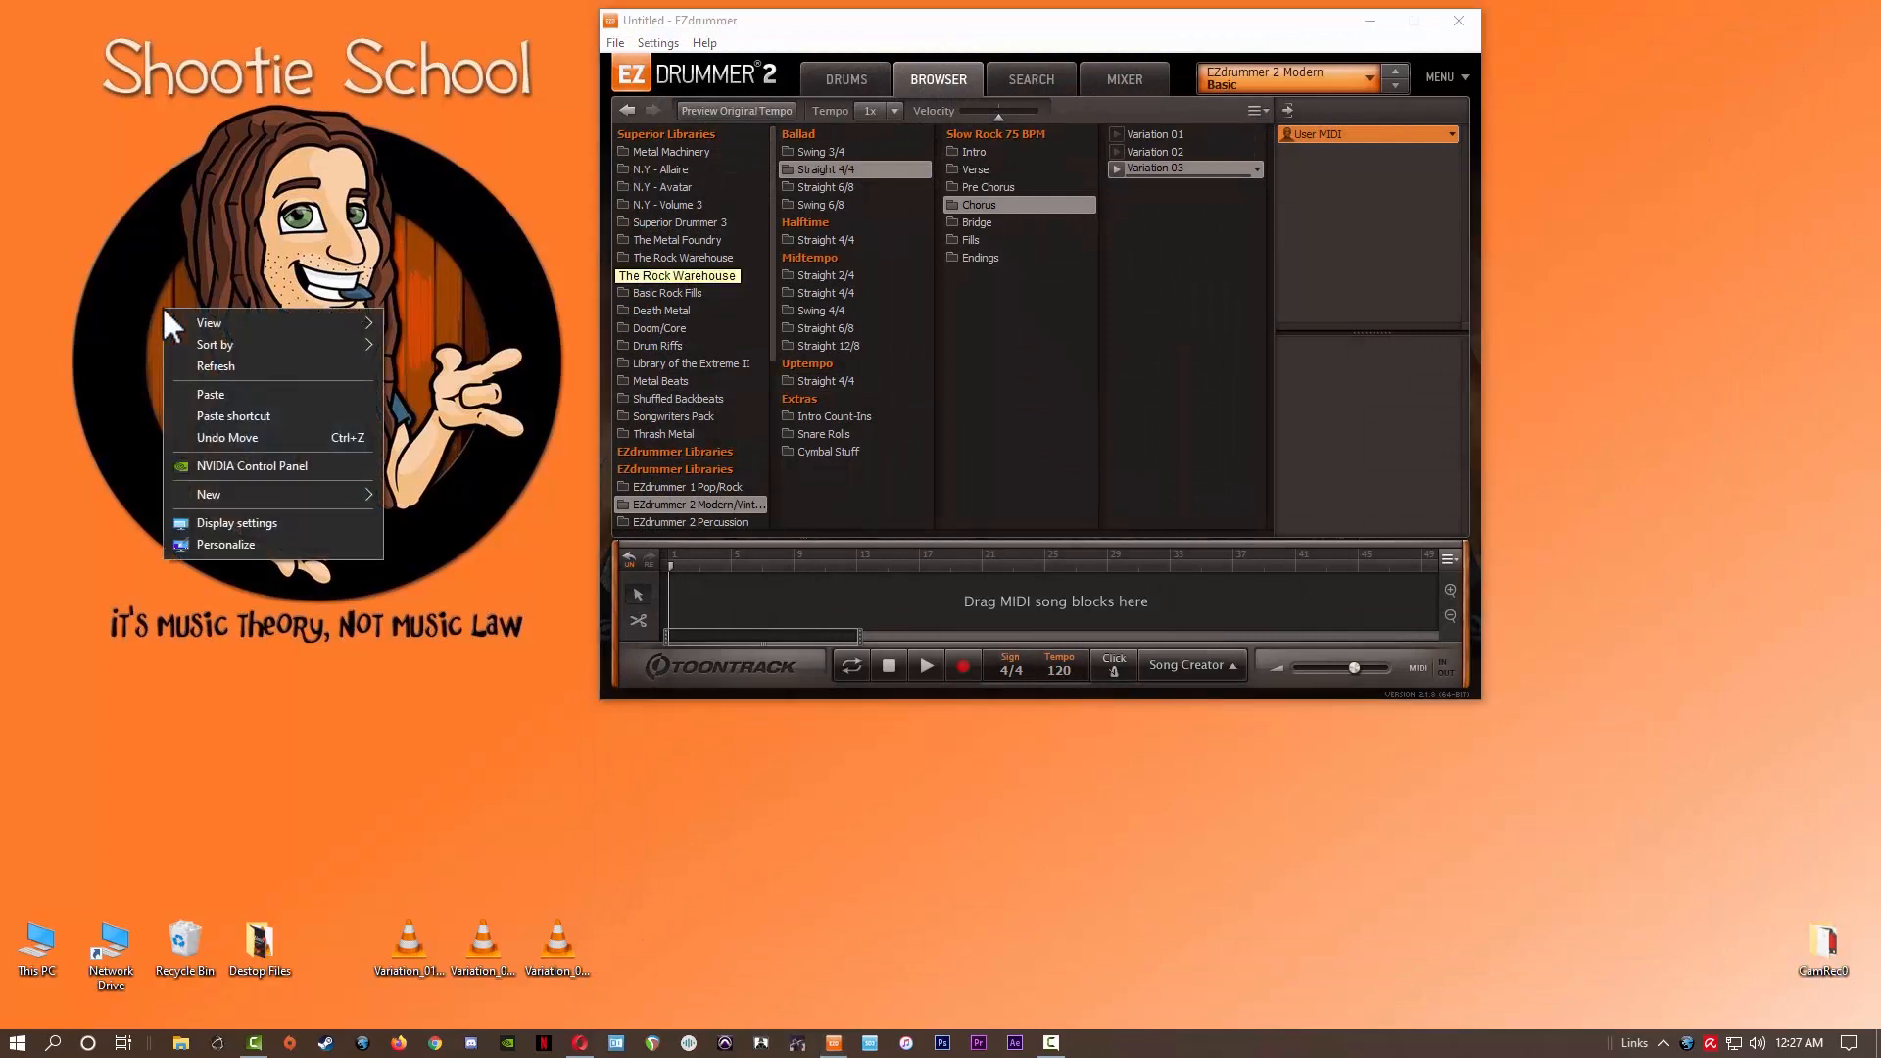
{"action": "mouse_move", "coordinate": [323, 490]}
{"action": "left_click", "coordinate": [408, 496]}
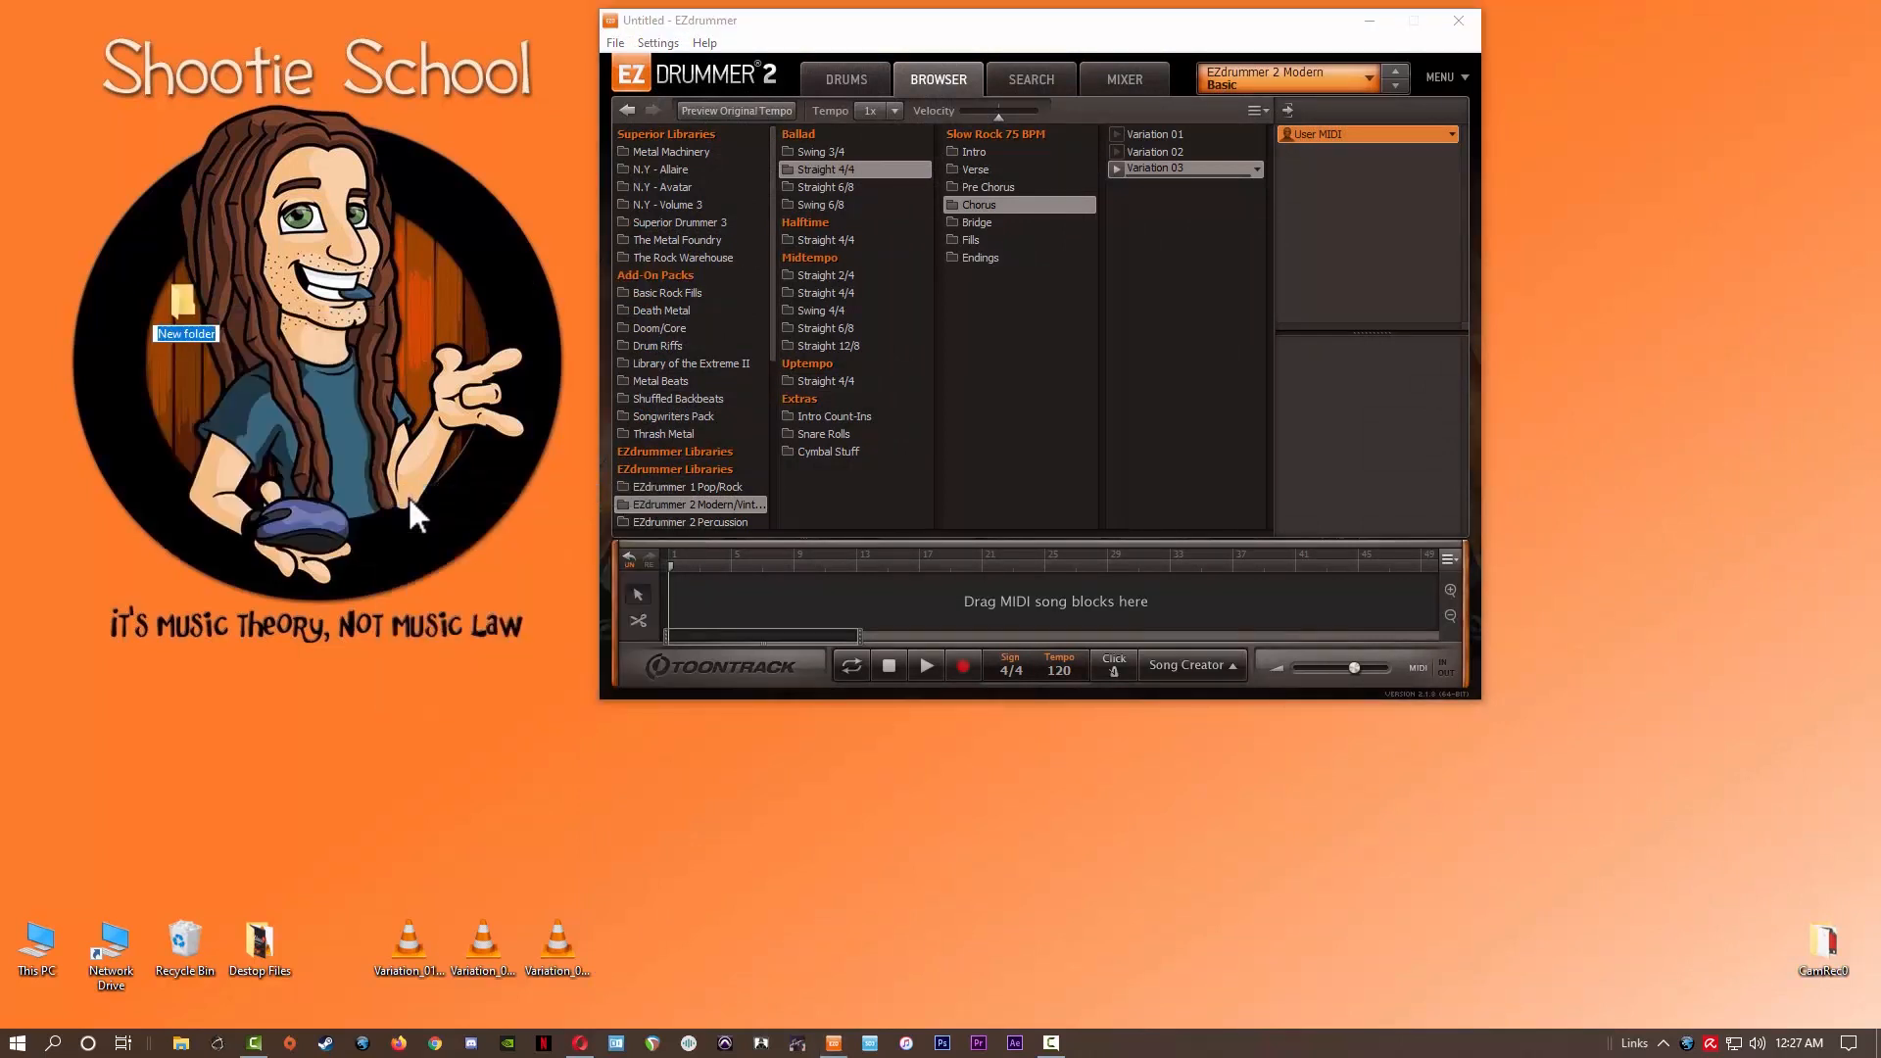
{"action": "type", "text": "Shootie Kit"}
{"action": "key", "text": "Return"}
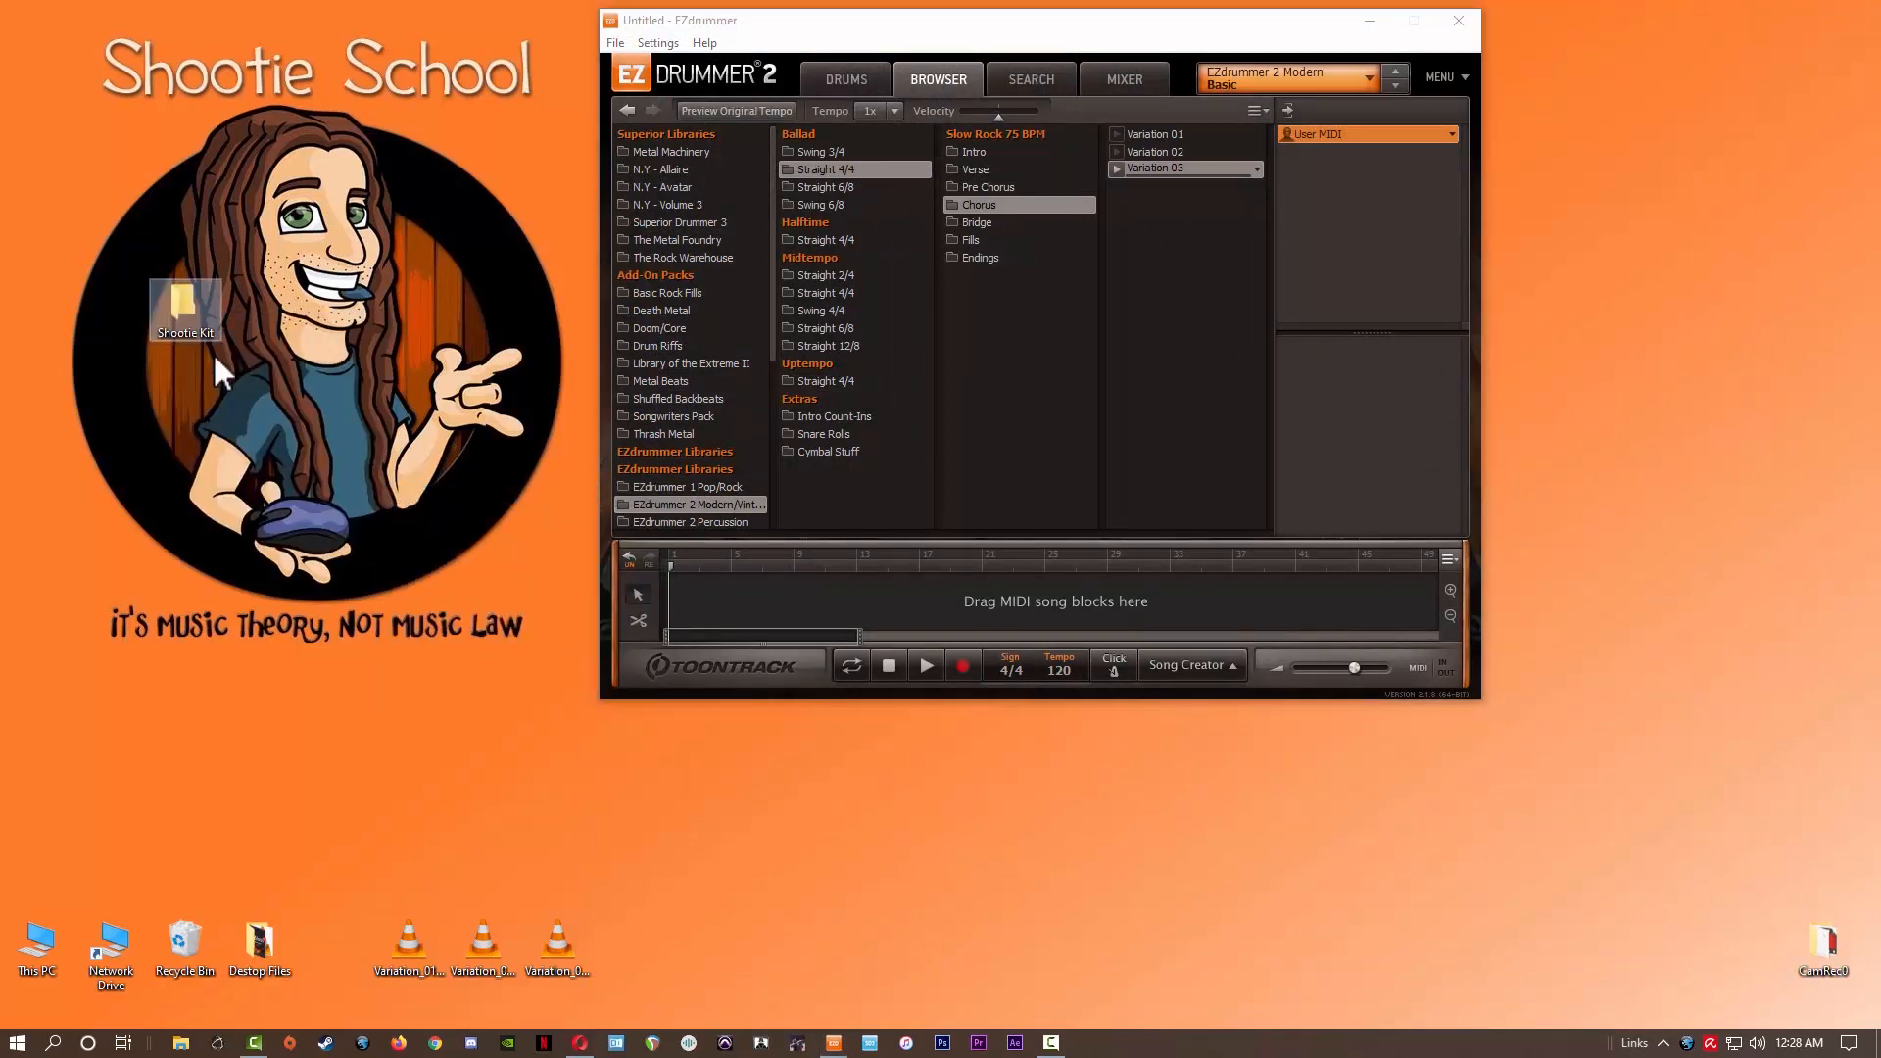
Step: Create three subfolders named Fast, Medium and Slow inside the Shootie Kit folder
{"action": "double_click", "coordinate": [196, 312]}
{"action": "right_click", "coordinate": [928, 257]}
{"action": "mouse_move", "coordinate": [998, 493]}
{"action": "left_click", "coordinate": [1196, 491]}
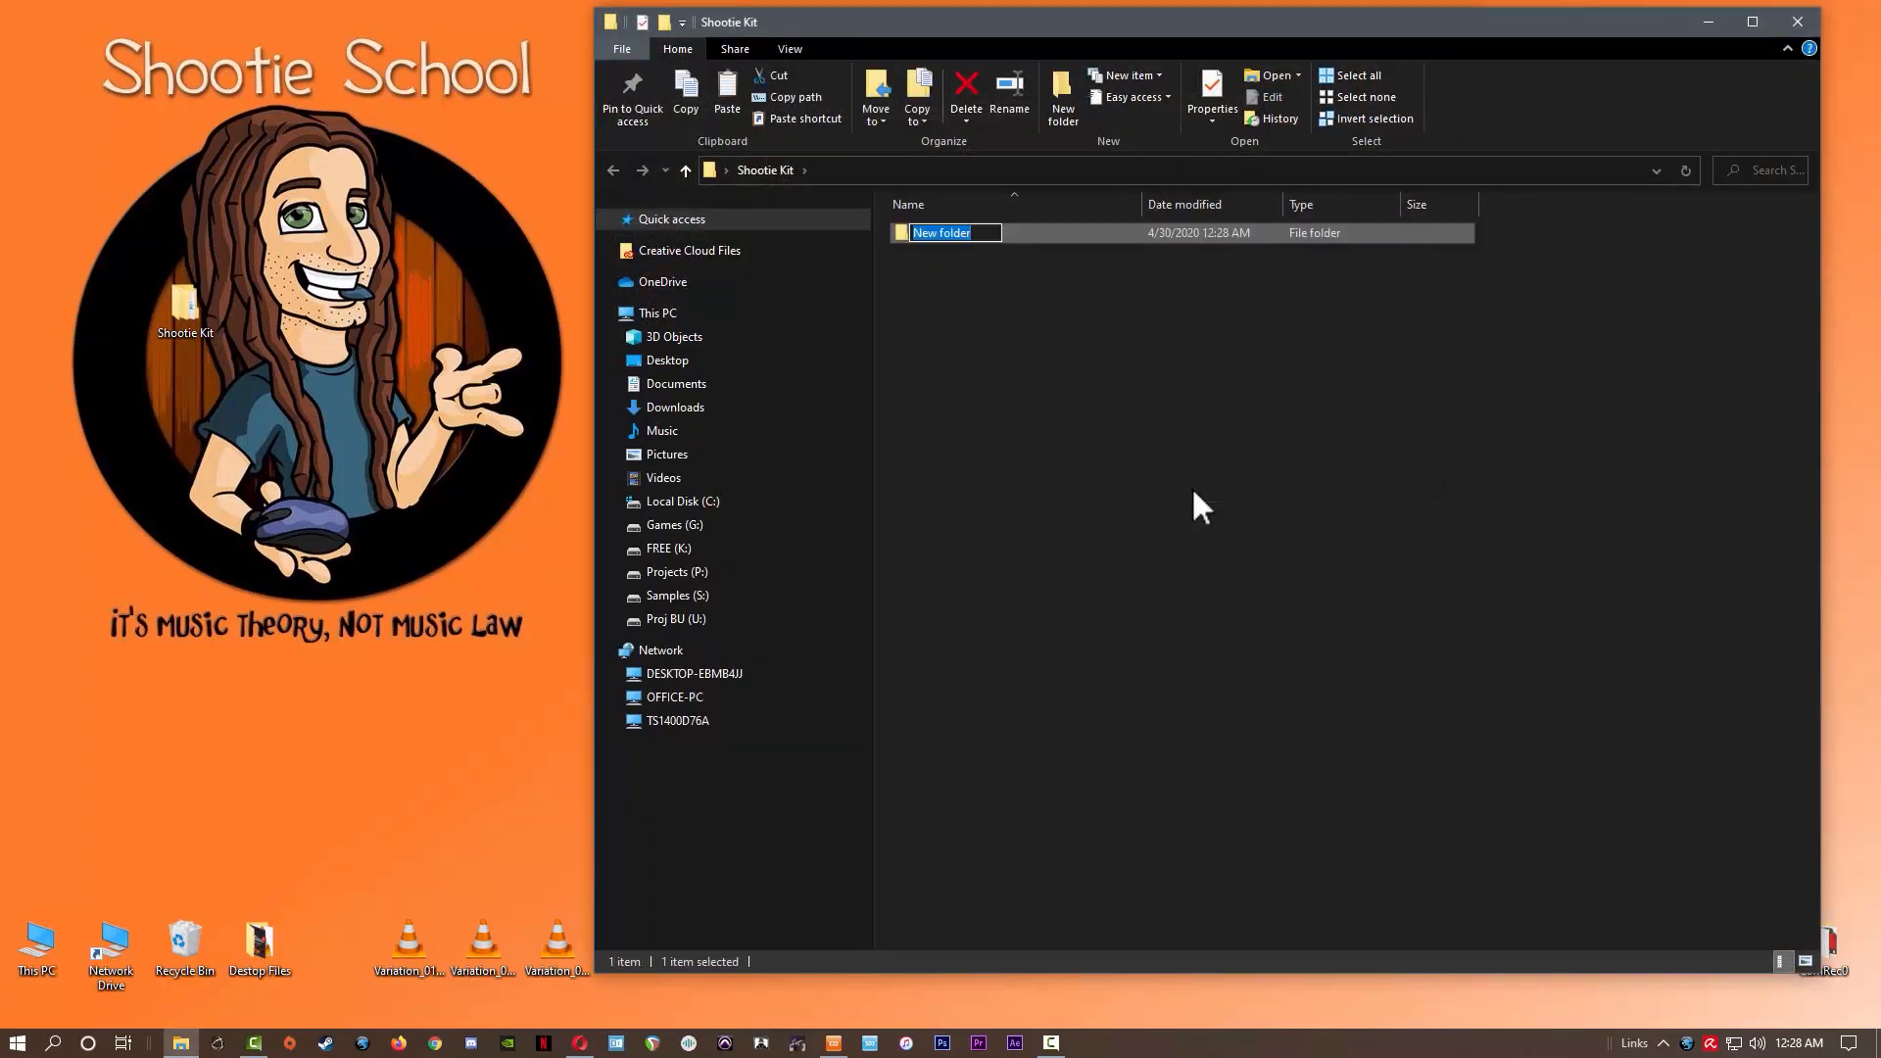
{"action": "type", "text": "Fast"}
{"action": "key", "text": "Return"}
{"action": "key", "text": "ctrl+shift+n"}
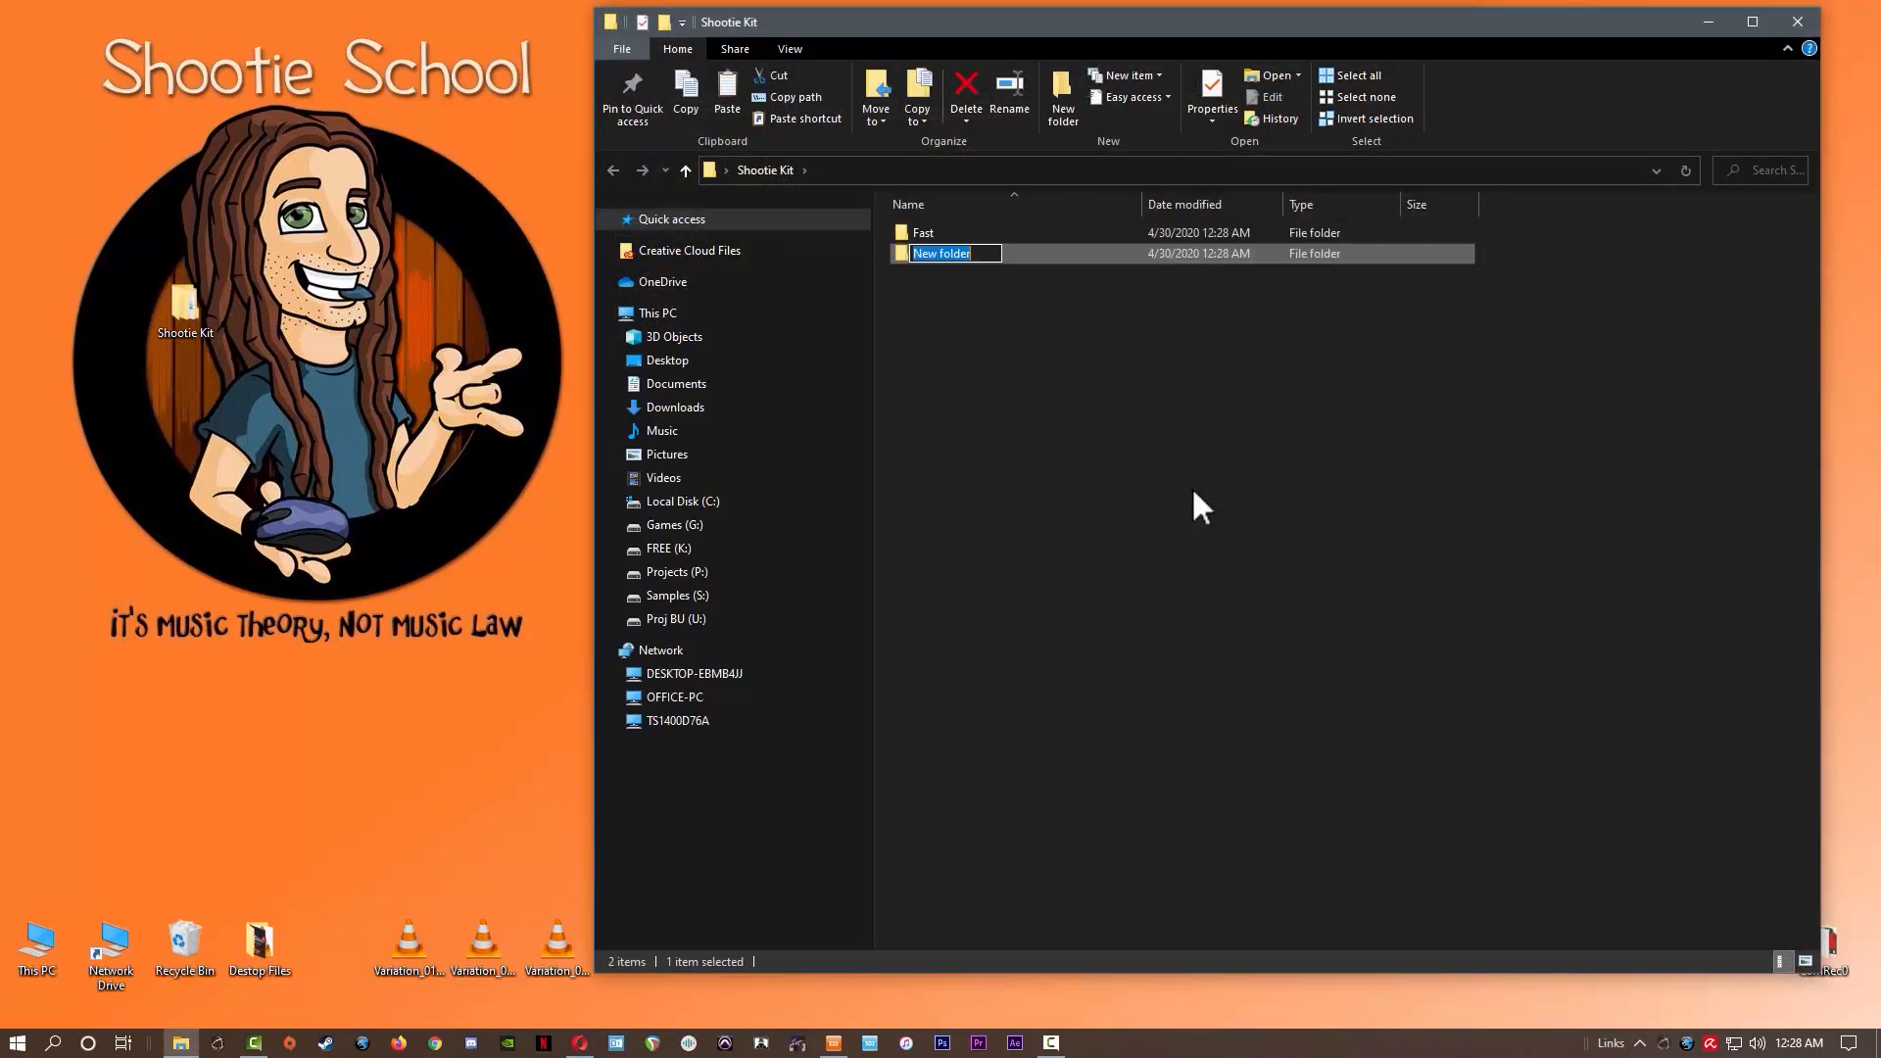
{"action": "type", "text": "Medium"}
{"action": "key", "text": "Return"}
{"action": "key", "text": "ctrl+shift+n"}
{"action": "type", "text": "Slow"}
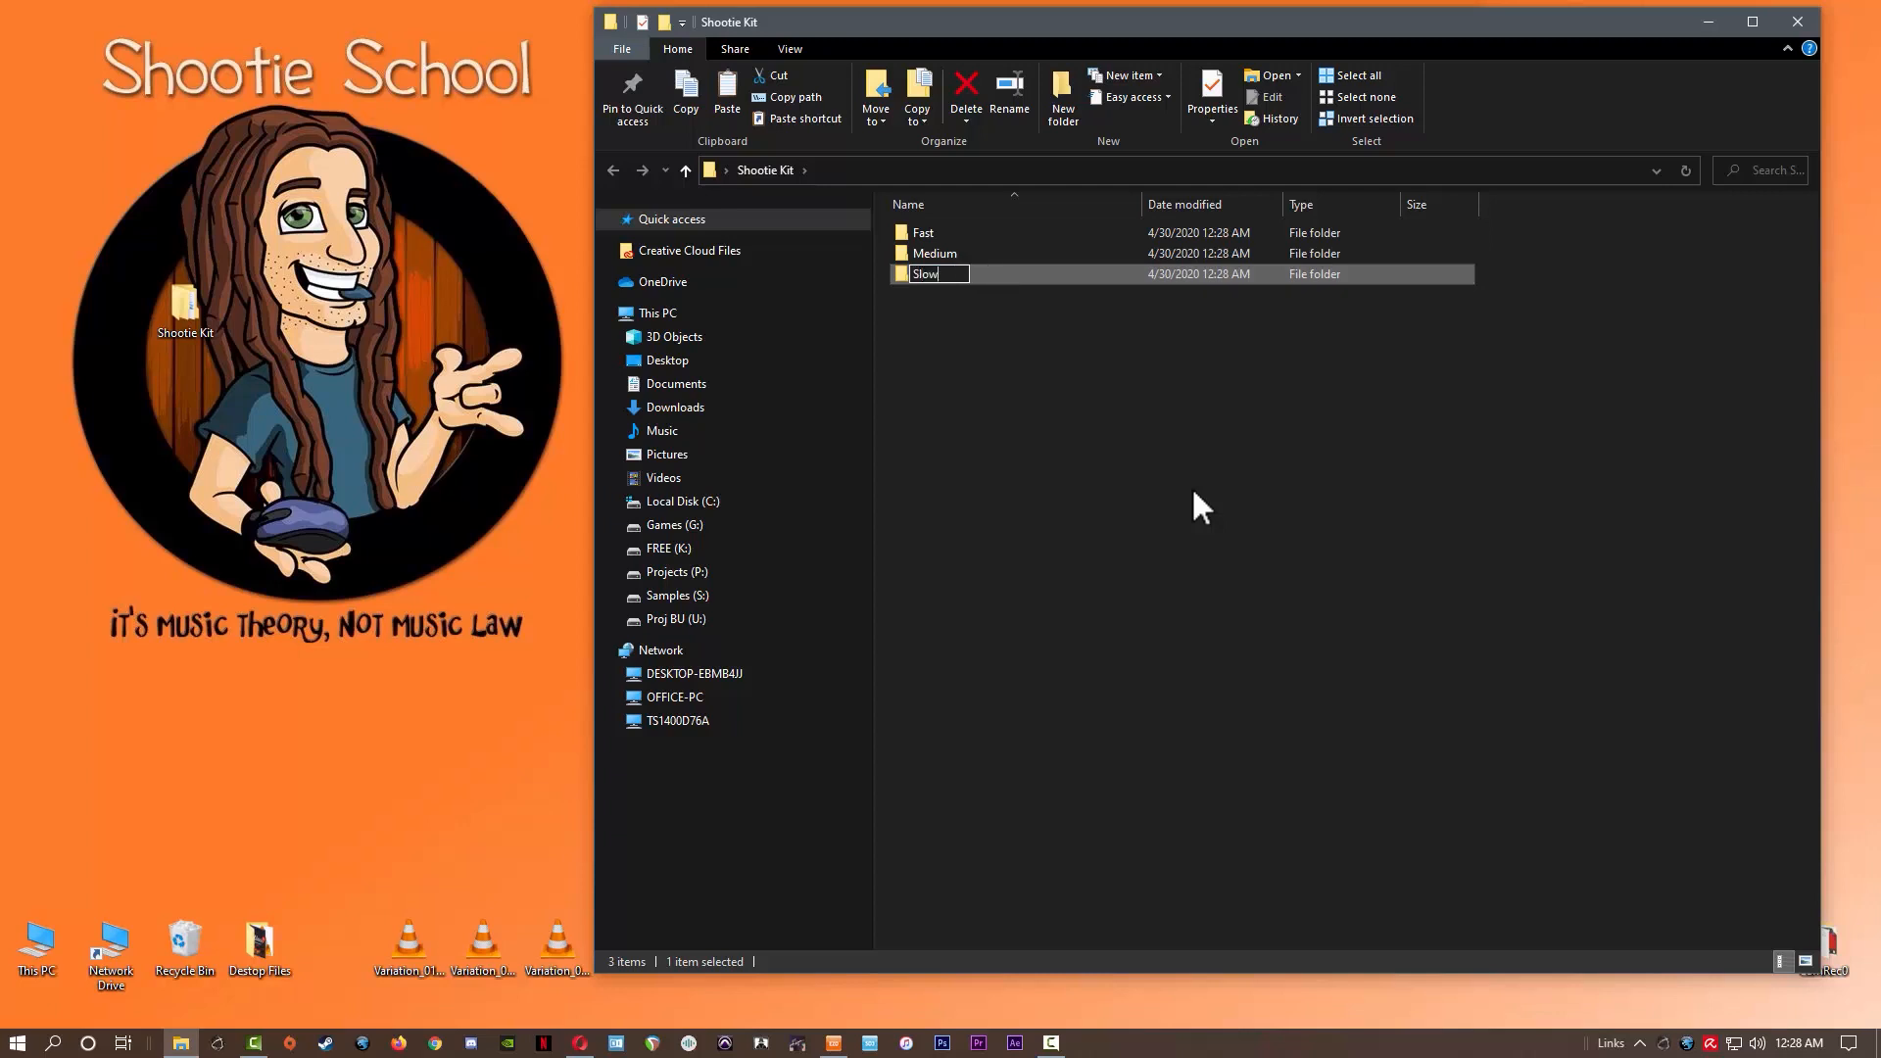
{"action": "key", "text": "Return"}
Step: Create subfolders named Intro, Verse and Chorus inside the Fast folder
{"action": "double_click", "coordinate": [934, 233]}
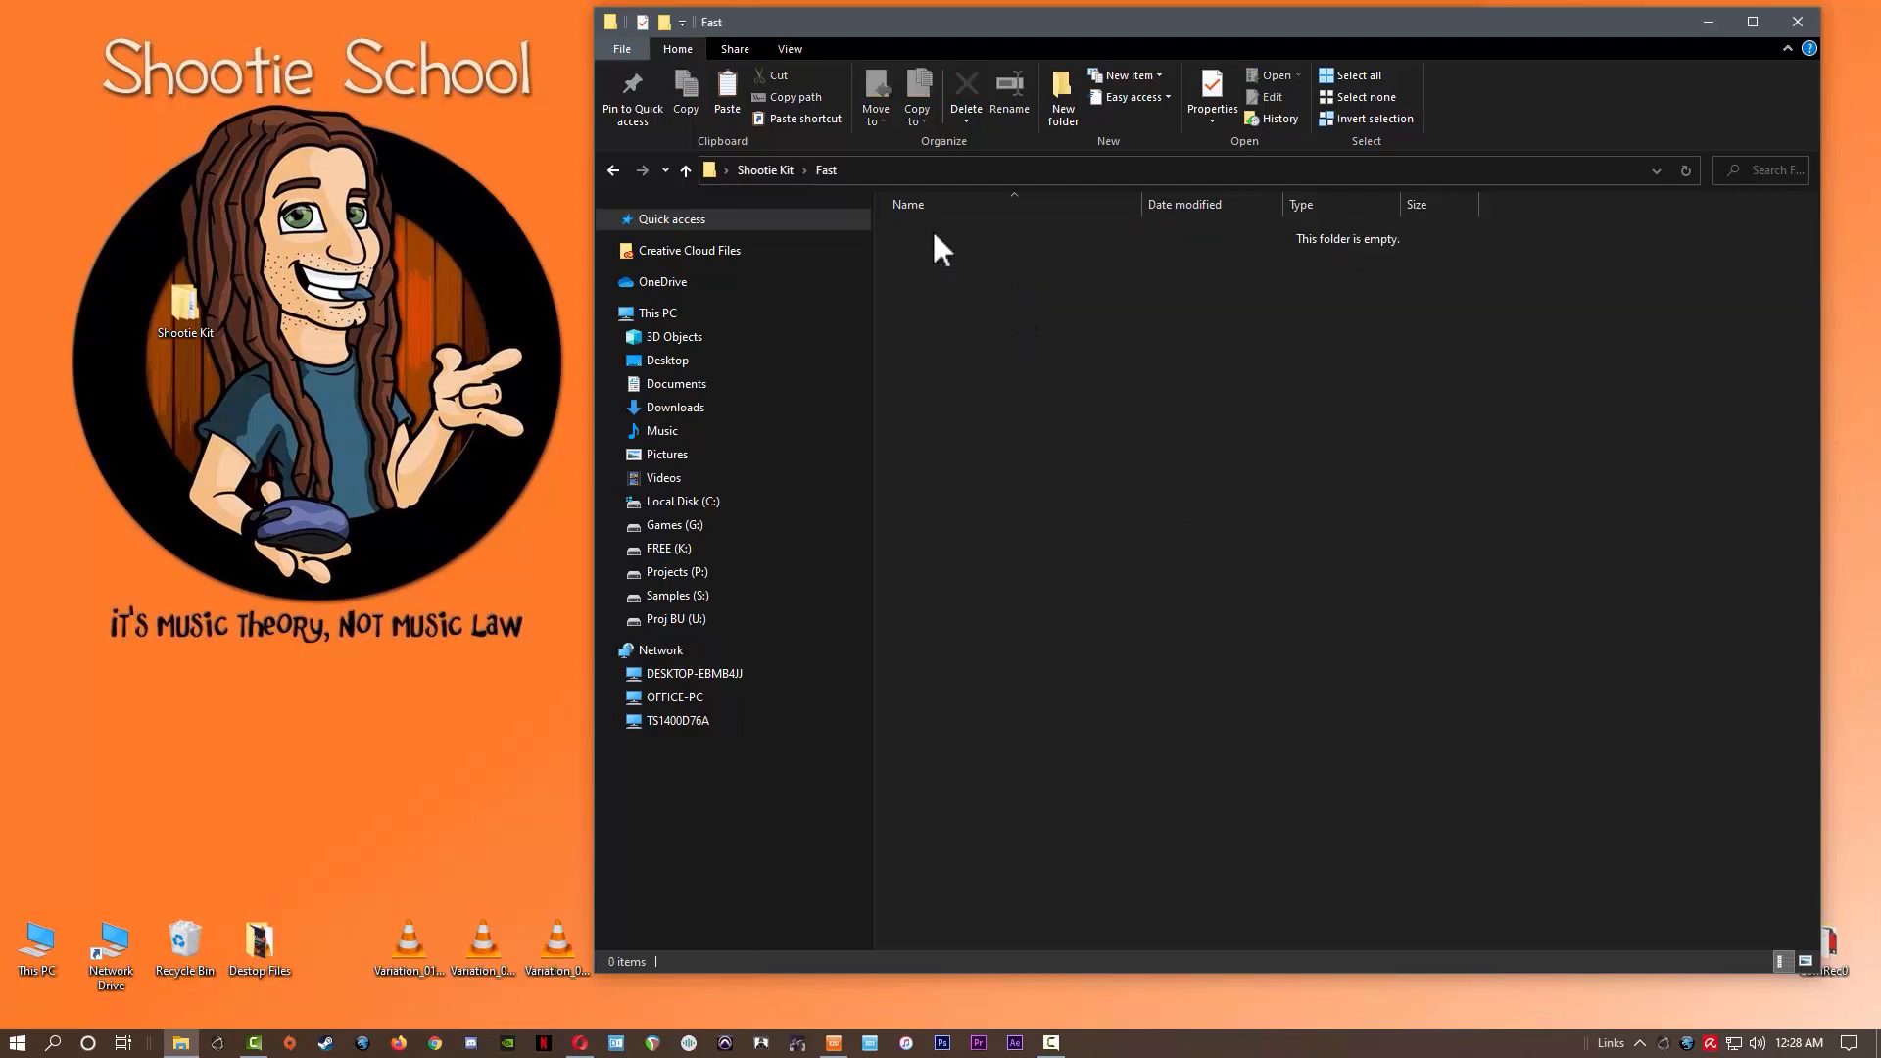
{"action": "key", "text": "ctrl+shift+n"}
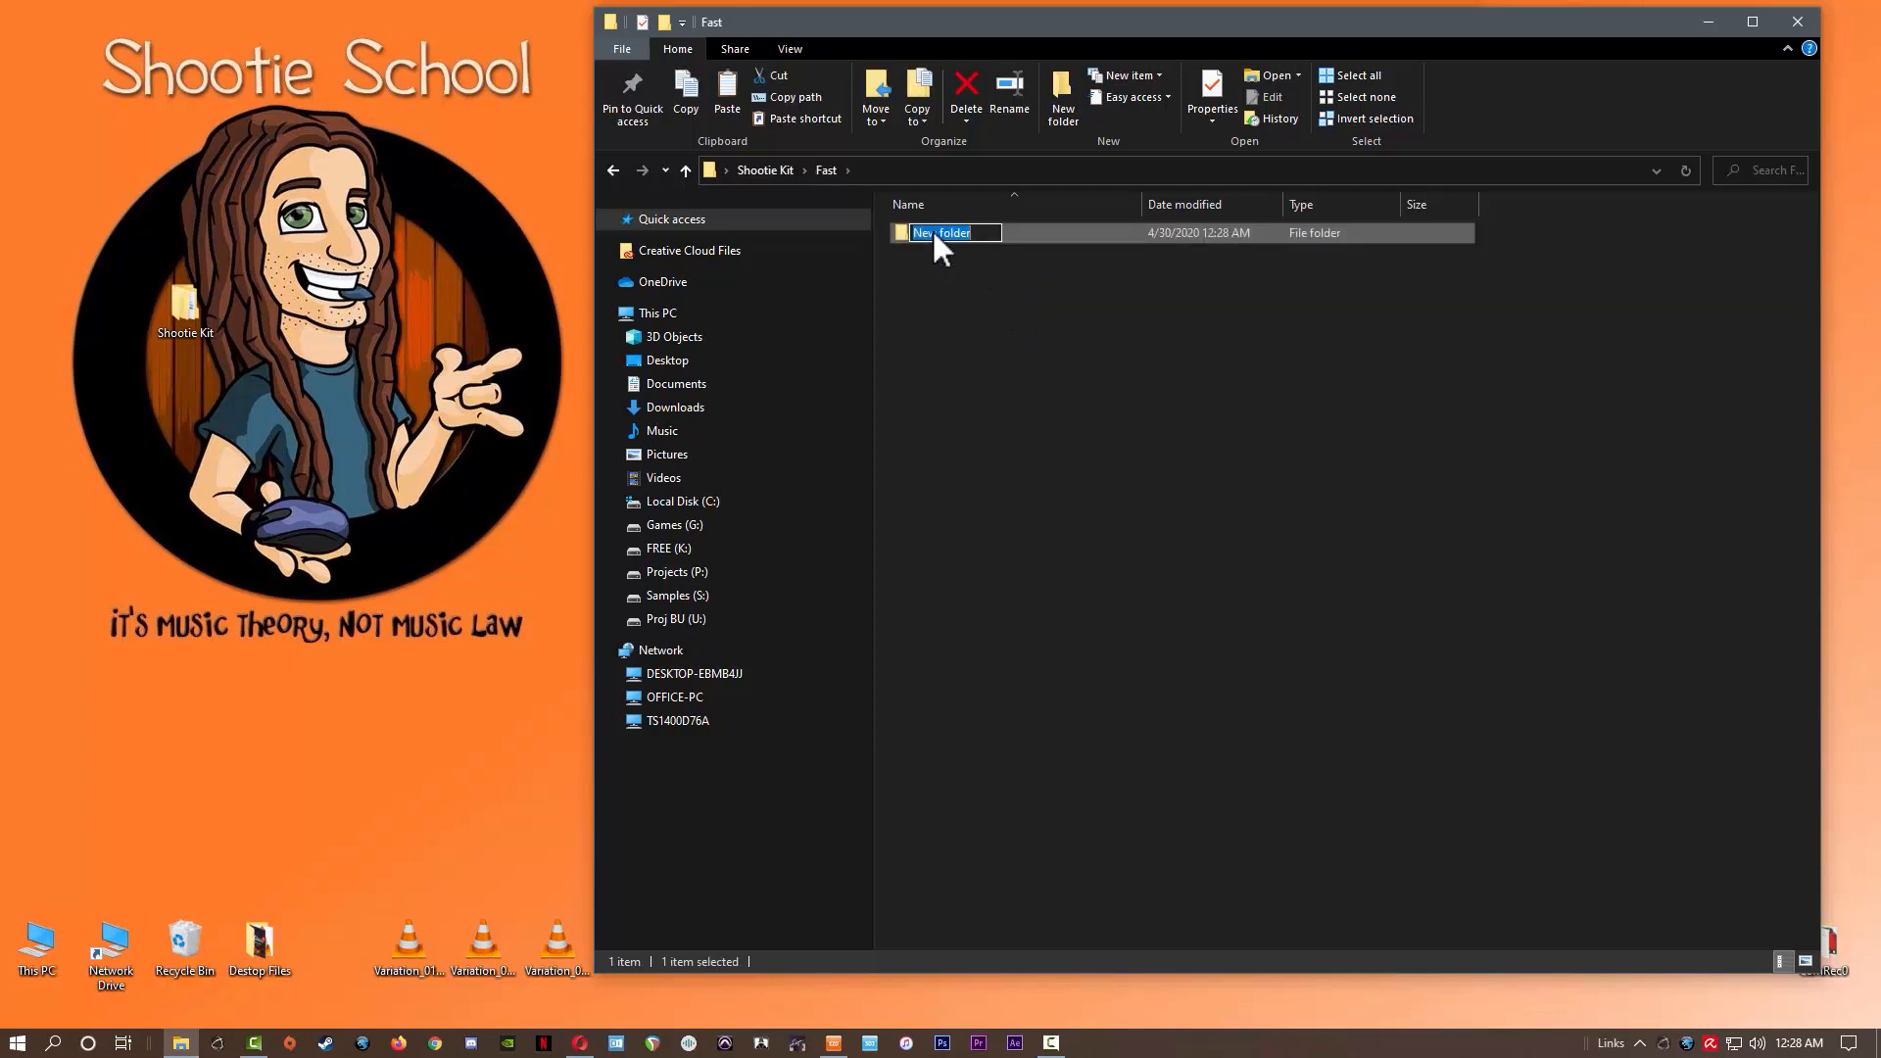
{"action": "key", "text": "BackSpace"}
{"action": "key", "text": "Return"}
{"action": "key", "text": "ctrl+shift+n"}
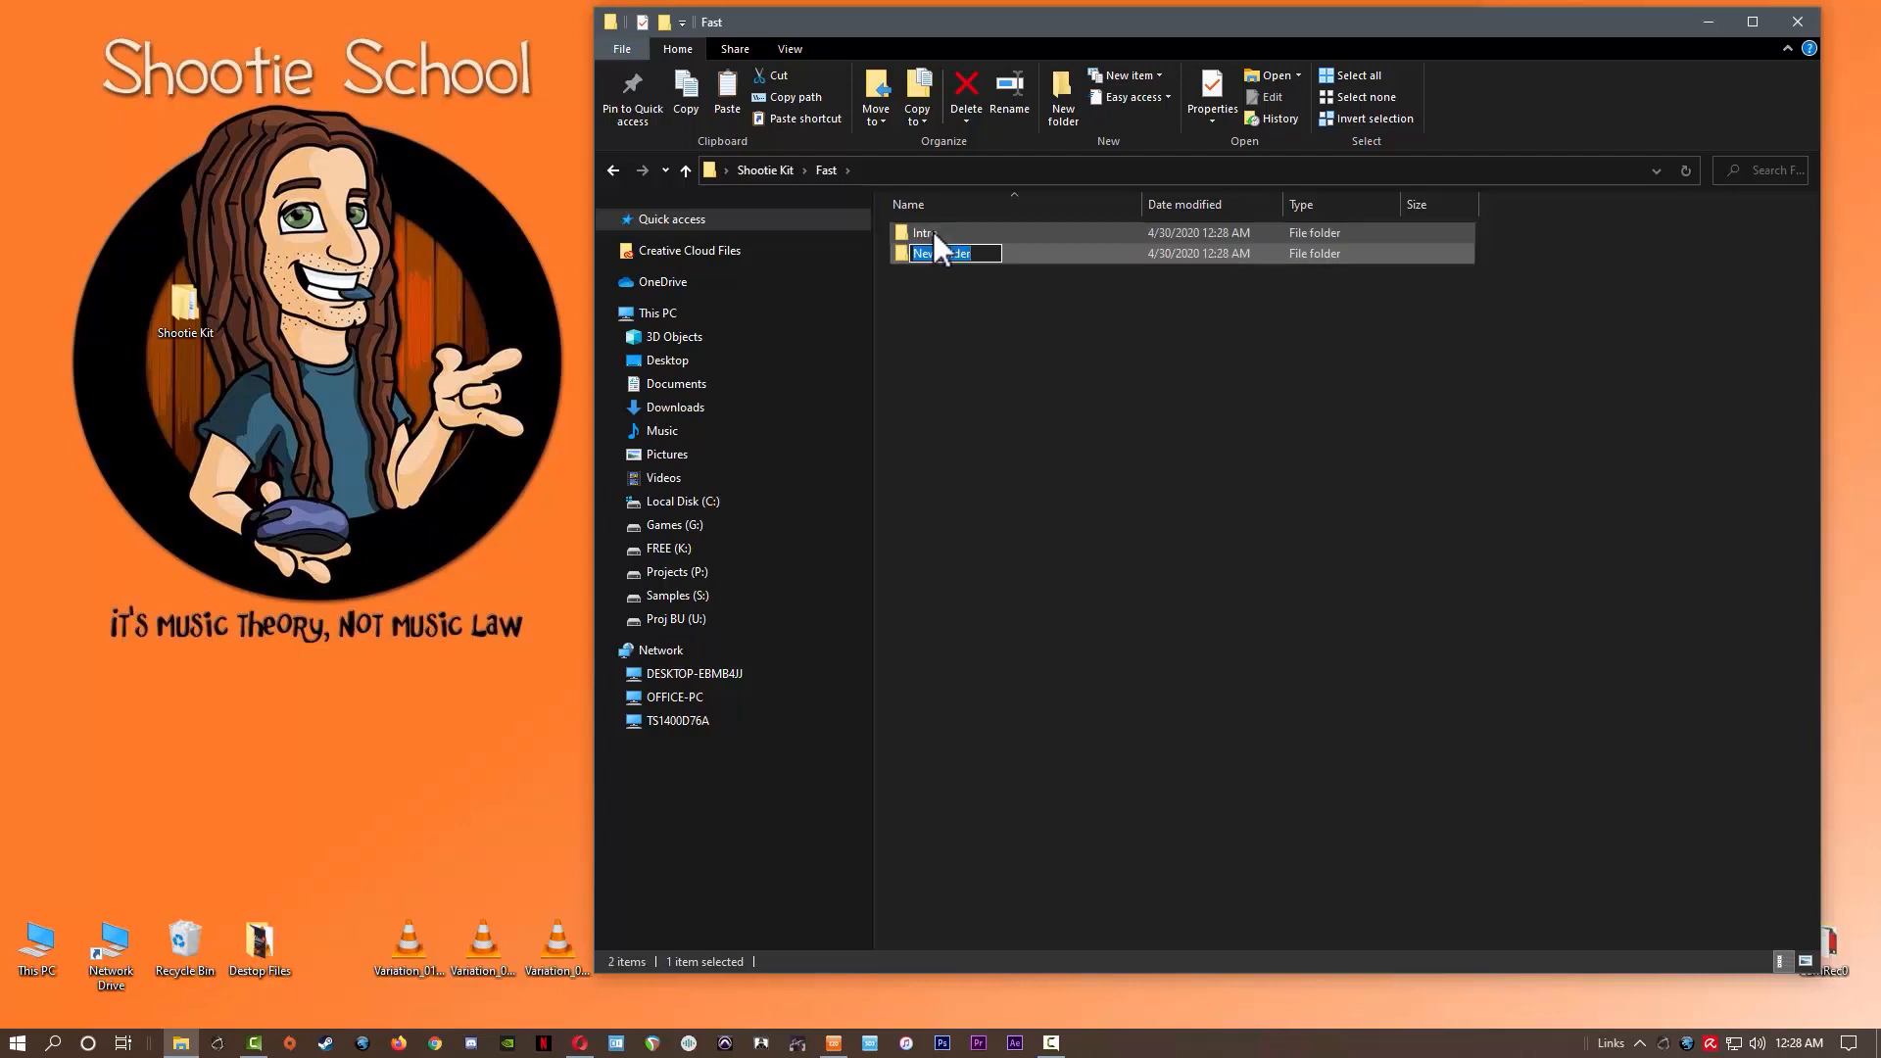
{"action": "type", "text": "Verse"}
{"action": "key", "text": "Return"}
{"action": "key", "text": "ctrl+shift+n"}
{"action": "type", "text": "Chorus"}
{"action": "key", "text": "Return"}
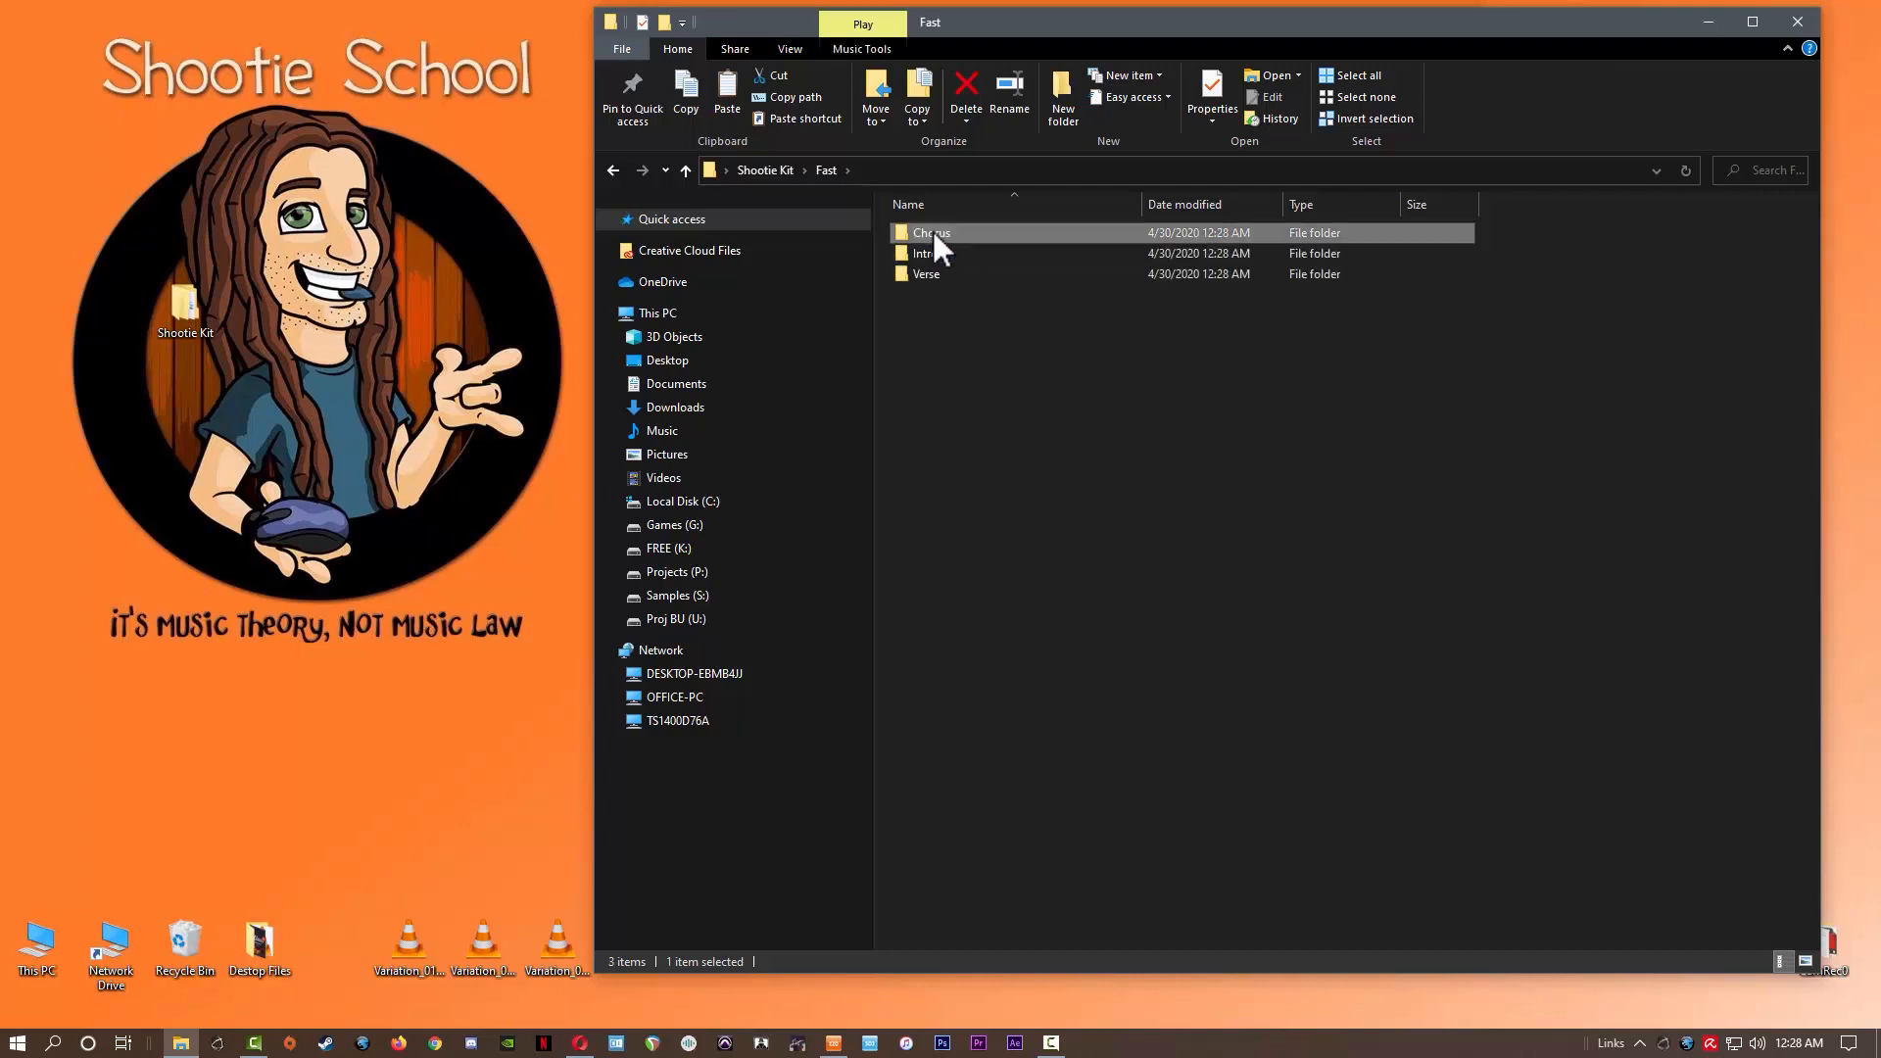
Step: Move Variation_01.mid and Variation_011.mid from the desktop into the Chorus folder
{"action": "double_click", "coordinate": [932, 232]}
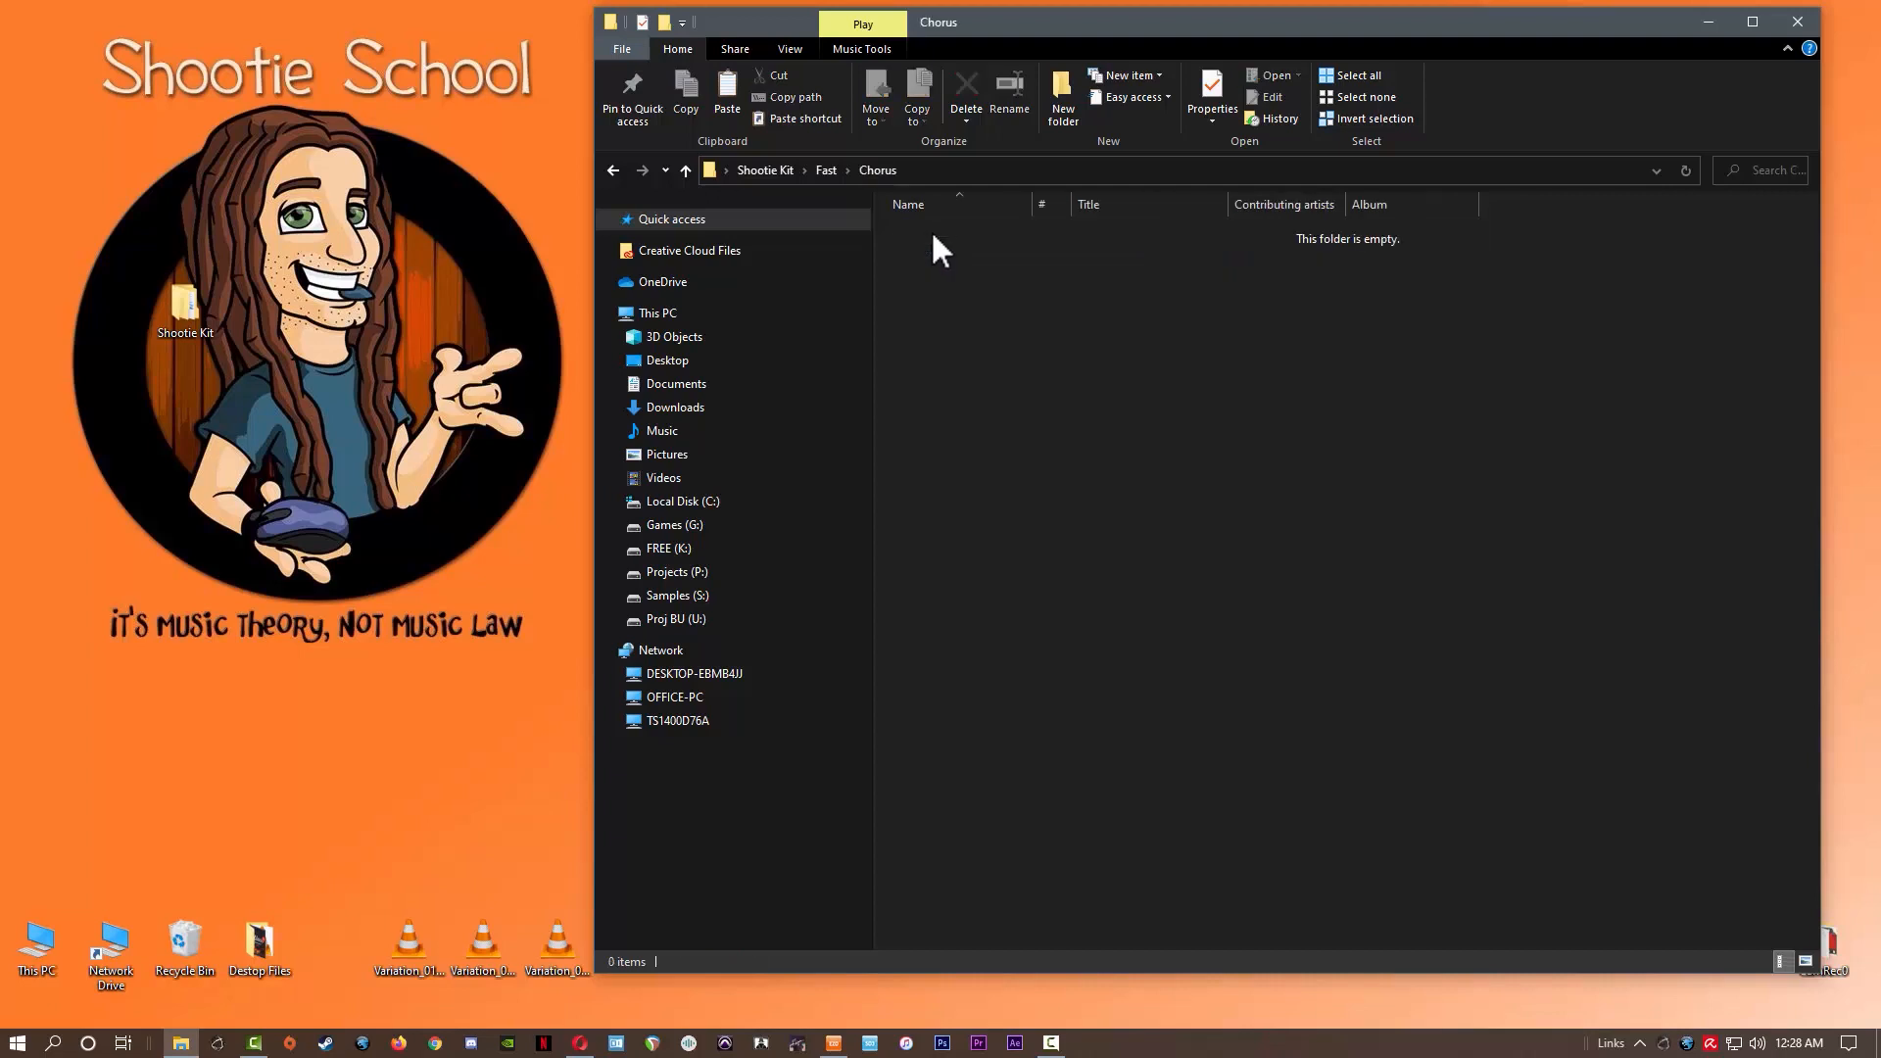
{"action": "left_click", "coordinate": [402, 911]}
{"action": "left_click_drag", "start_coordinate": [402, 911], "coordinate": [1026, 505]}
Step: Create a subfolder named Chorus_ALT inside the Chorus folder
{"action": "key", "text": "ctrl+shift+n"}
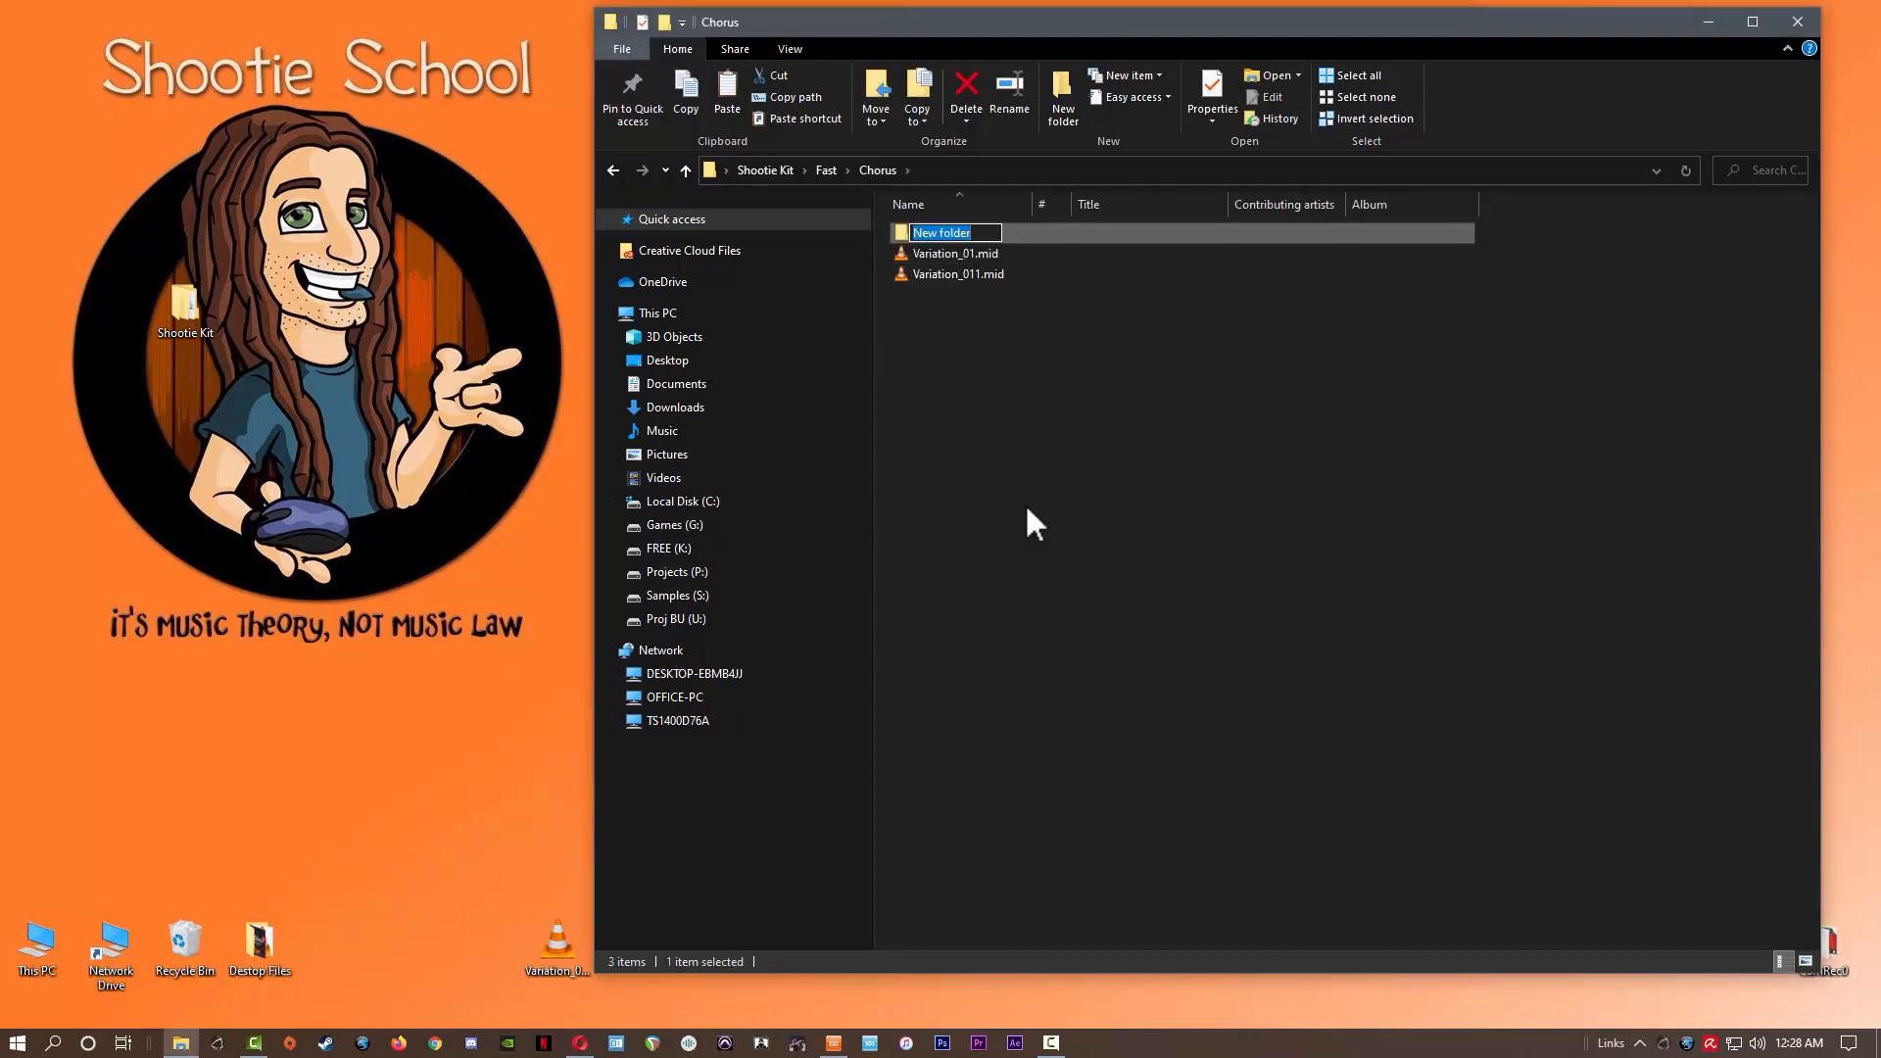
{"action": "type", "text": "Chorus_ALT"}
{"action": "key", "text": "Return"}
Step: Move the remaining desktop variation file into Chorus_ALT, rename it Variation_05_ALT.mid, and close the file window
{"action": "key", "text": "Return"}
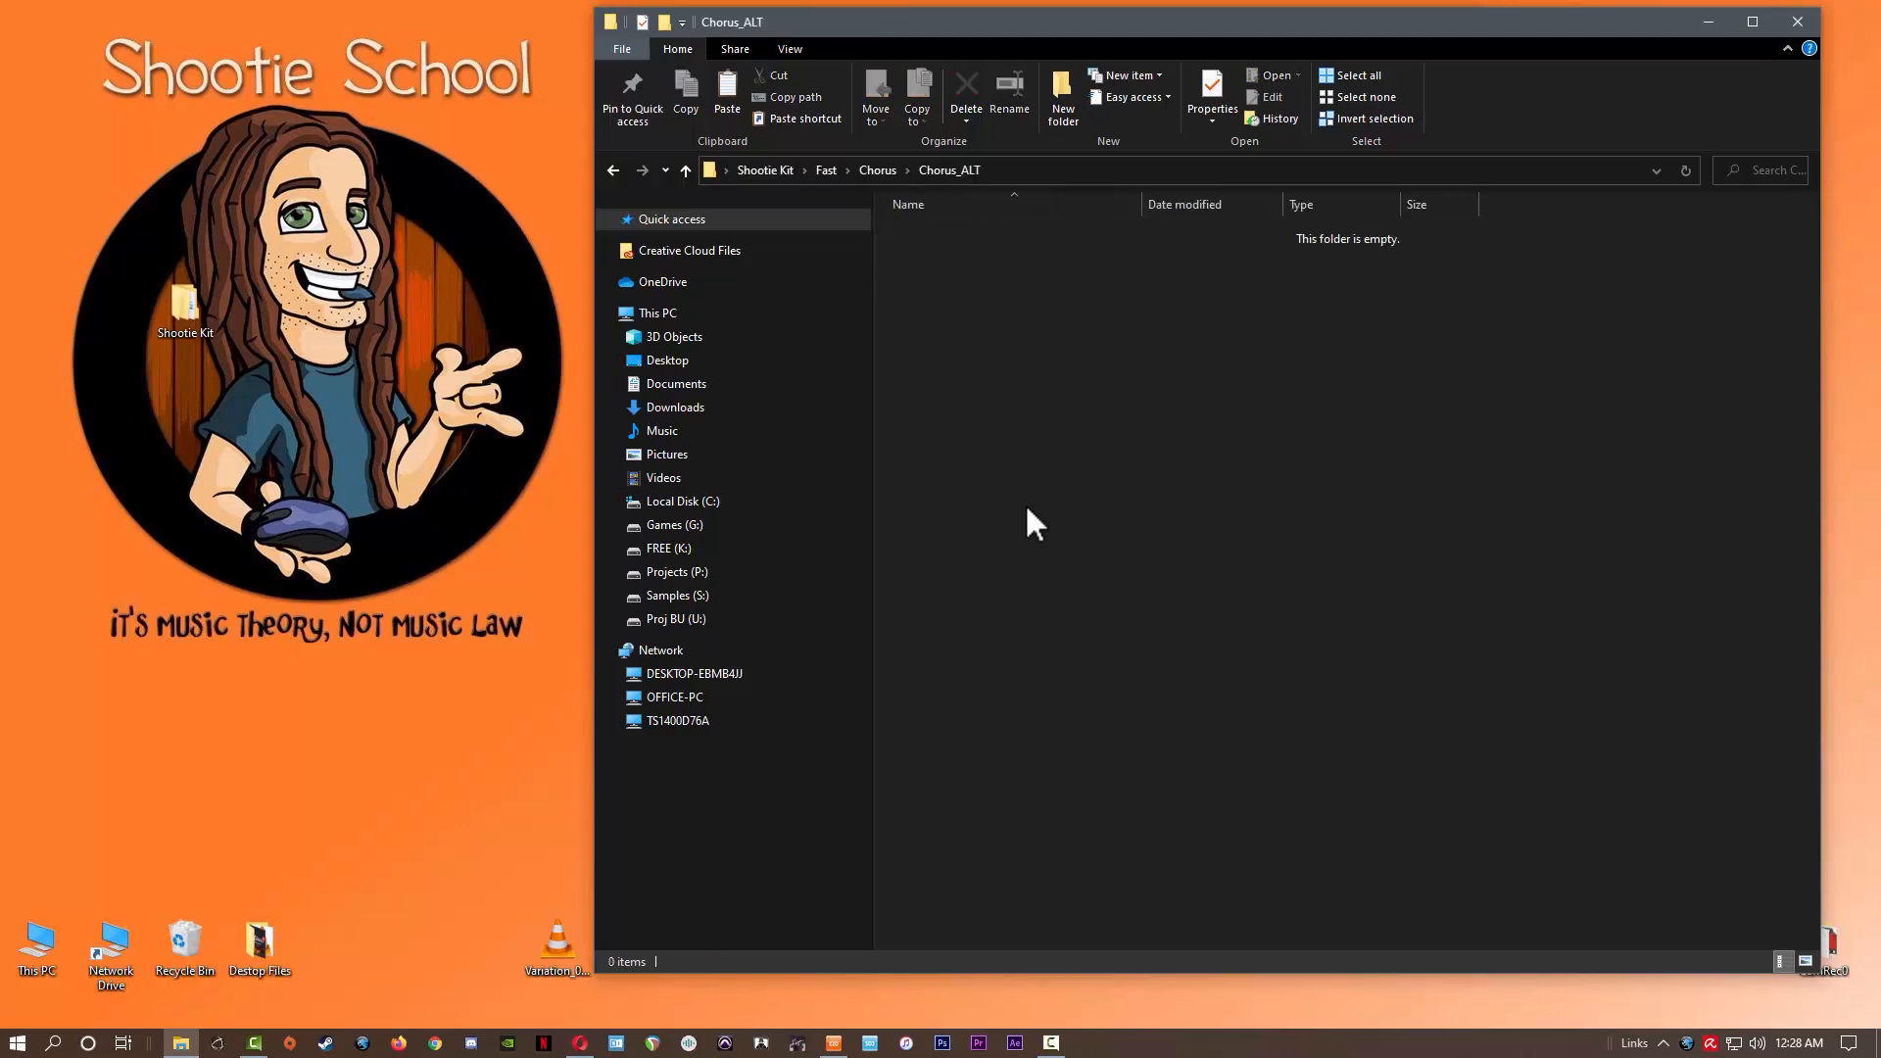
{"action": "left_click_drag", "start_coordinate": [556, 939], "coordinate": [973, 236]}
{"action": "key", "text": "F2"}
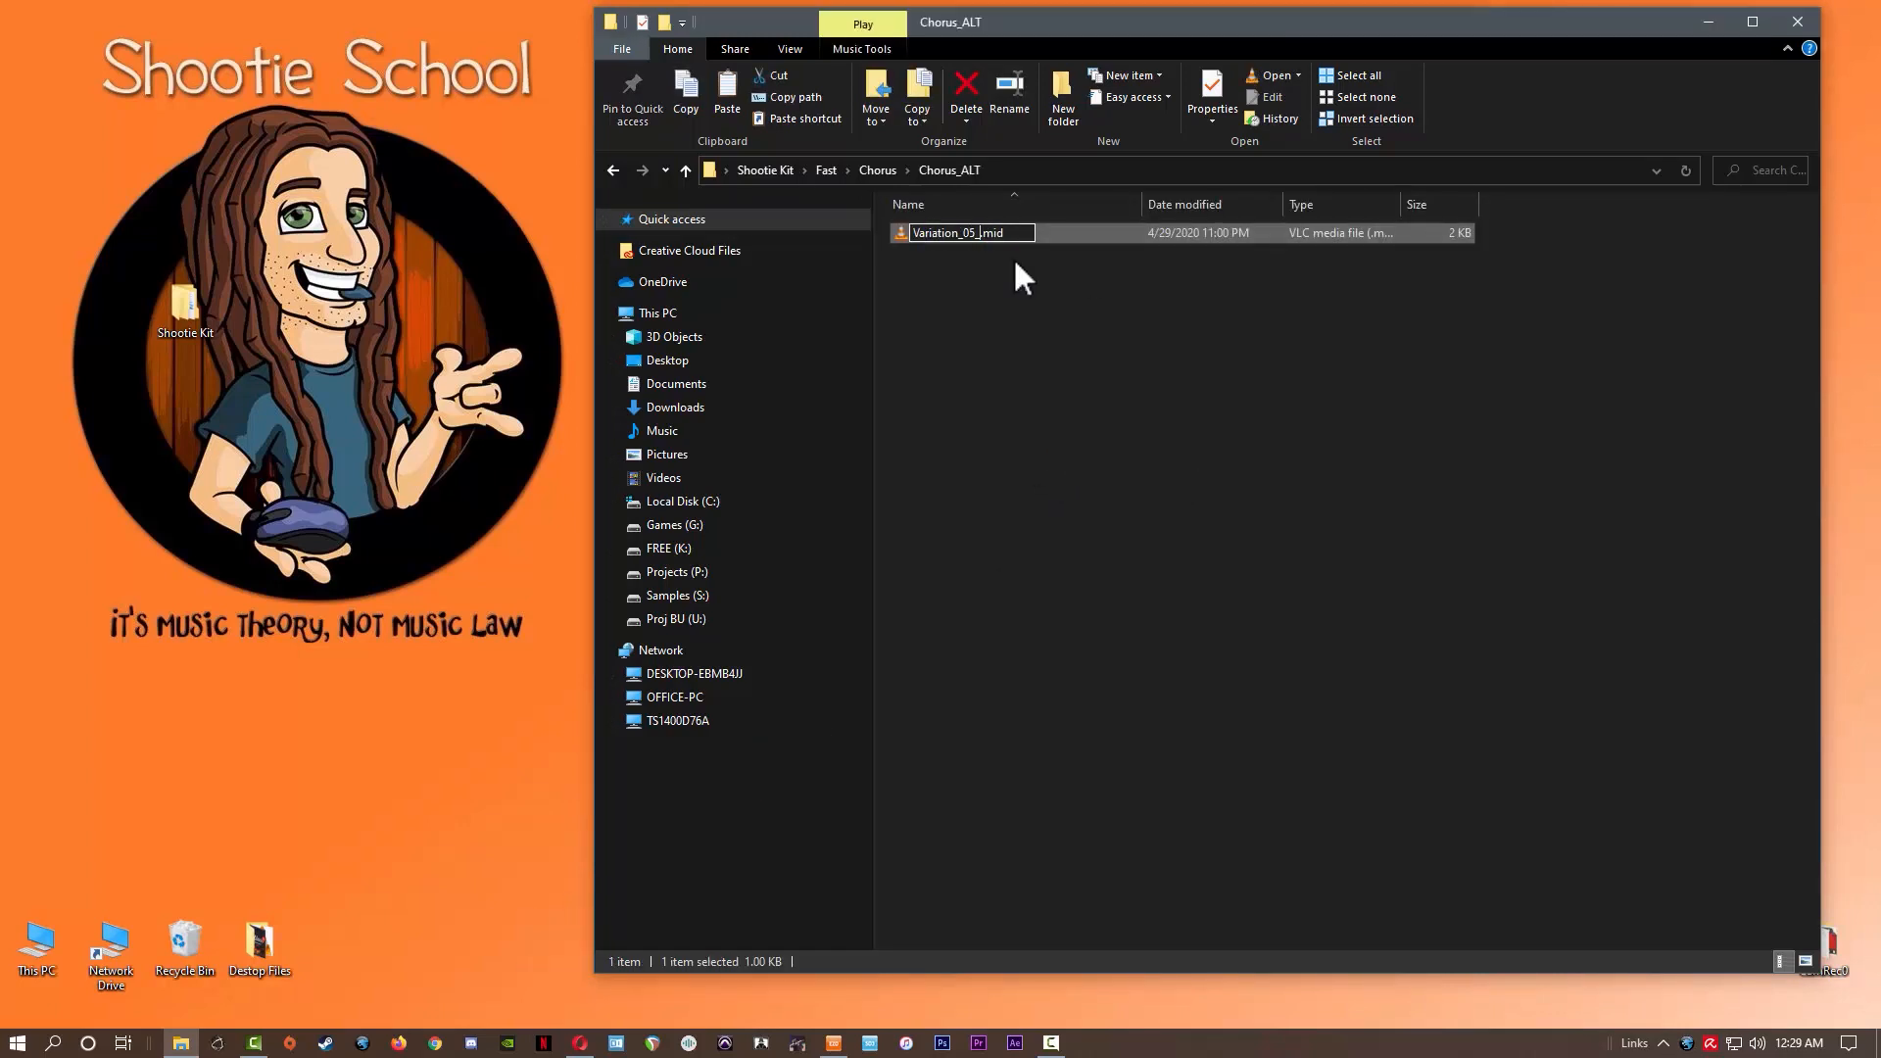
{"action": "key", "text": "Return"}
{"action": "left_click", "coordinate": [1798, 22]}
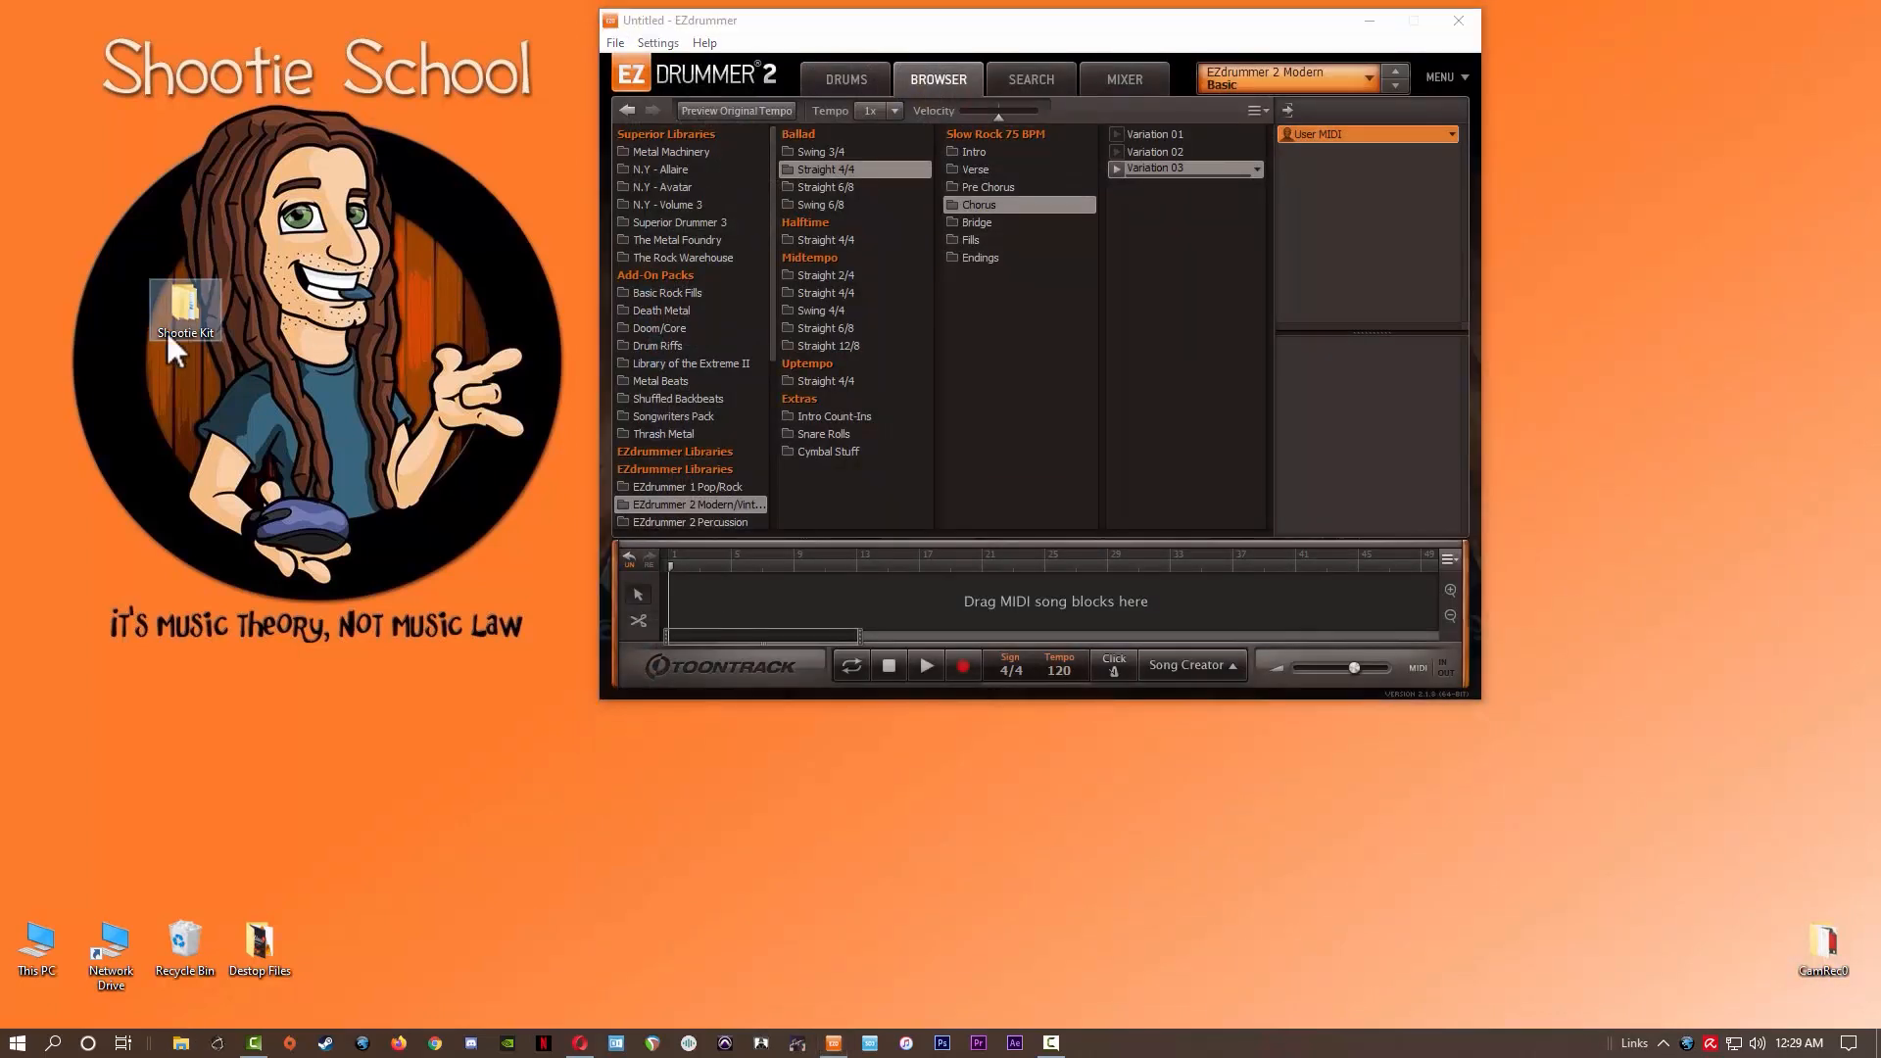
Step: Reposition the Shootie Kit folder on the desktop and examine its nested Fast, Chorus and Chorus_ALT folders
{"action": "left_click_drag", "start_coordinate": [166, 329], "coordinate": [337, 750]}
{"action": "double_click", "coordinate": [337, 750]}
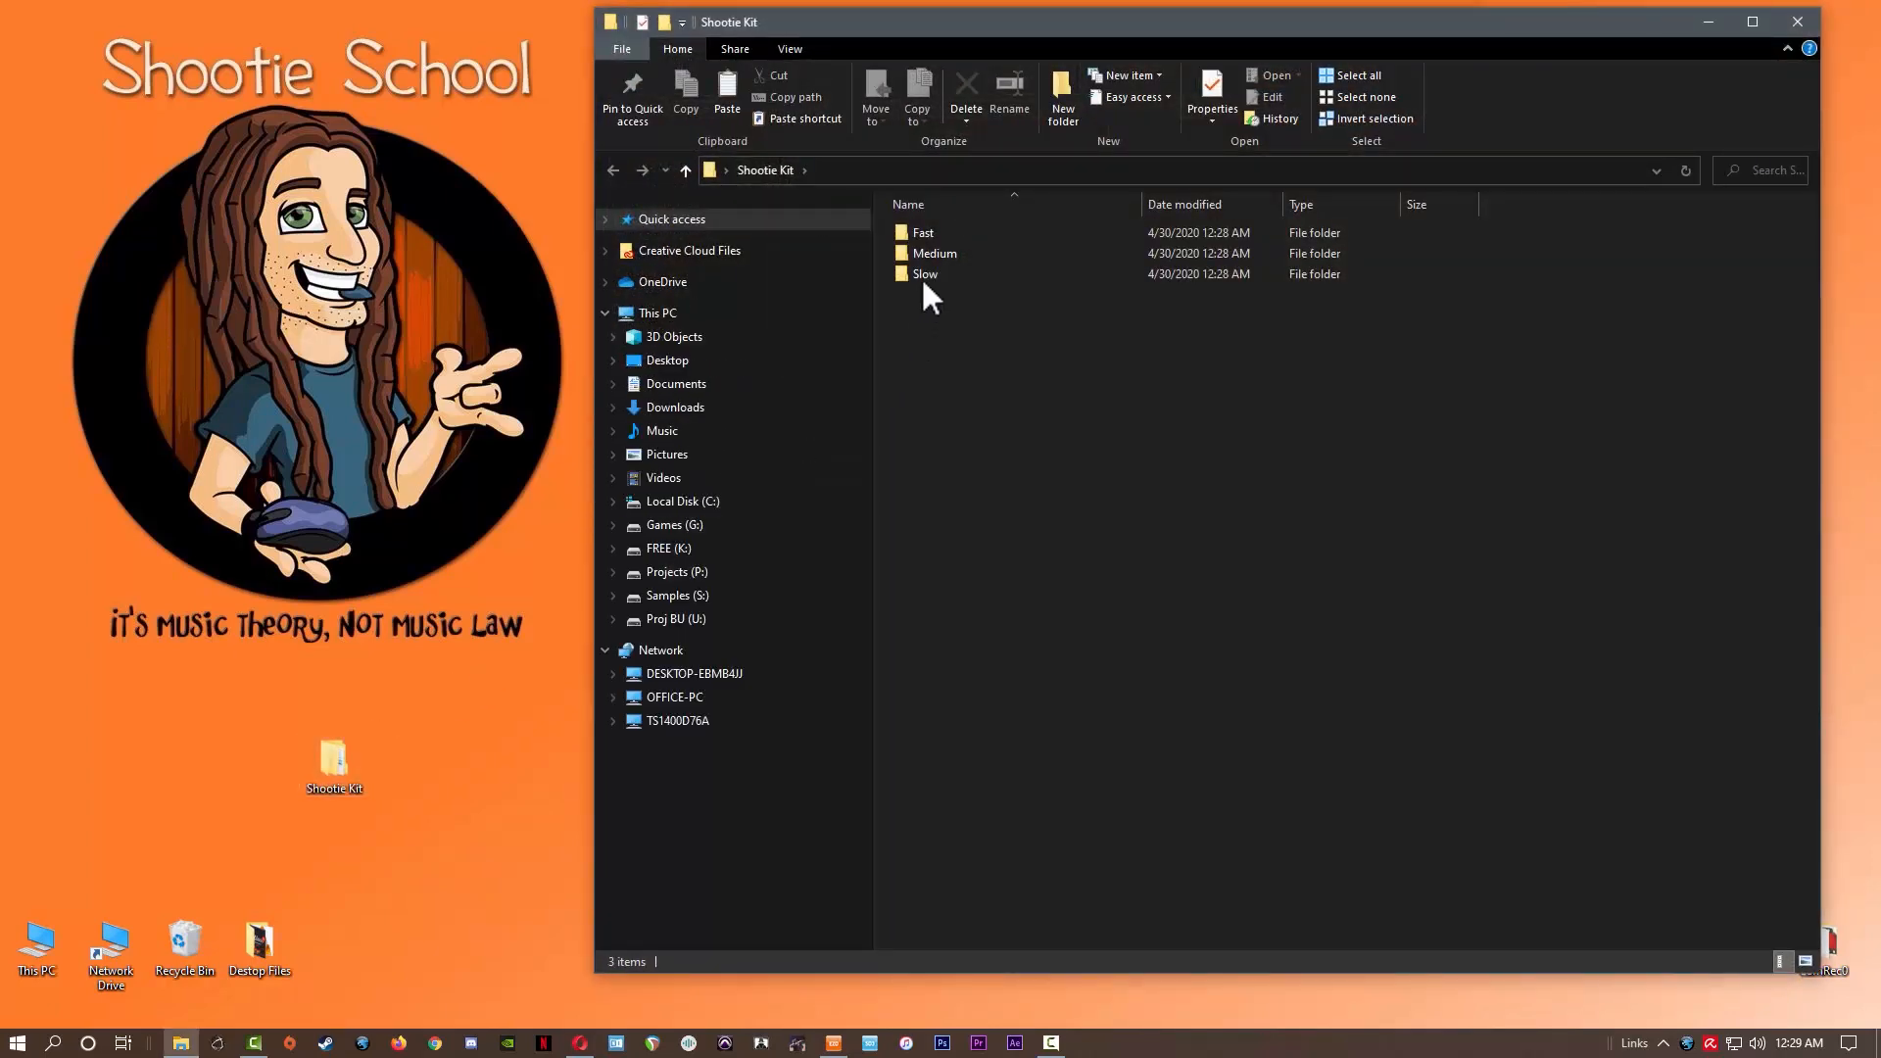
{"action": "double_click", "coordinate": [911, 235]}
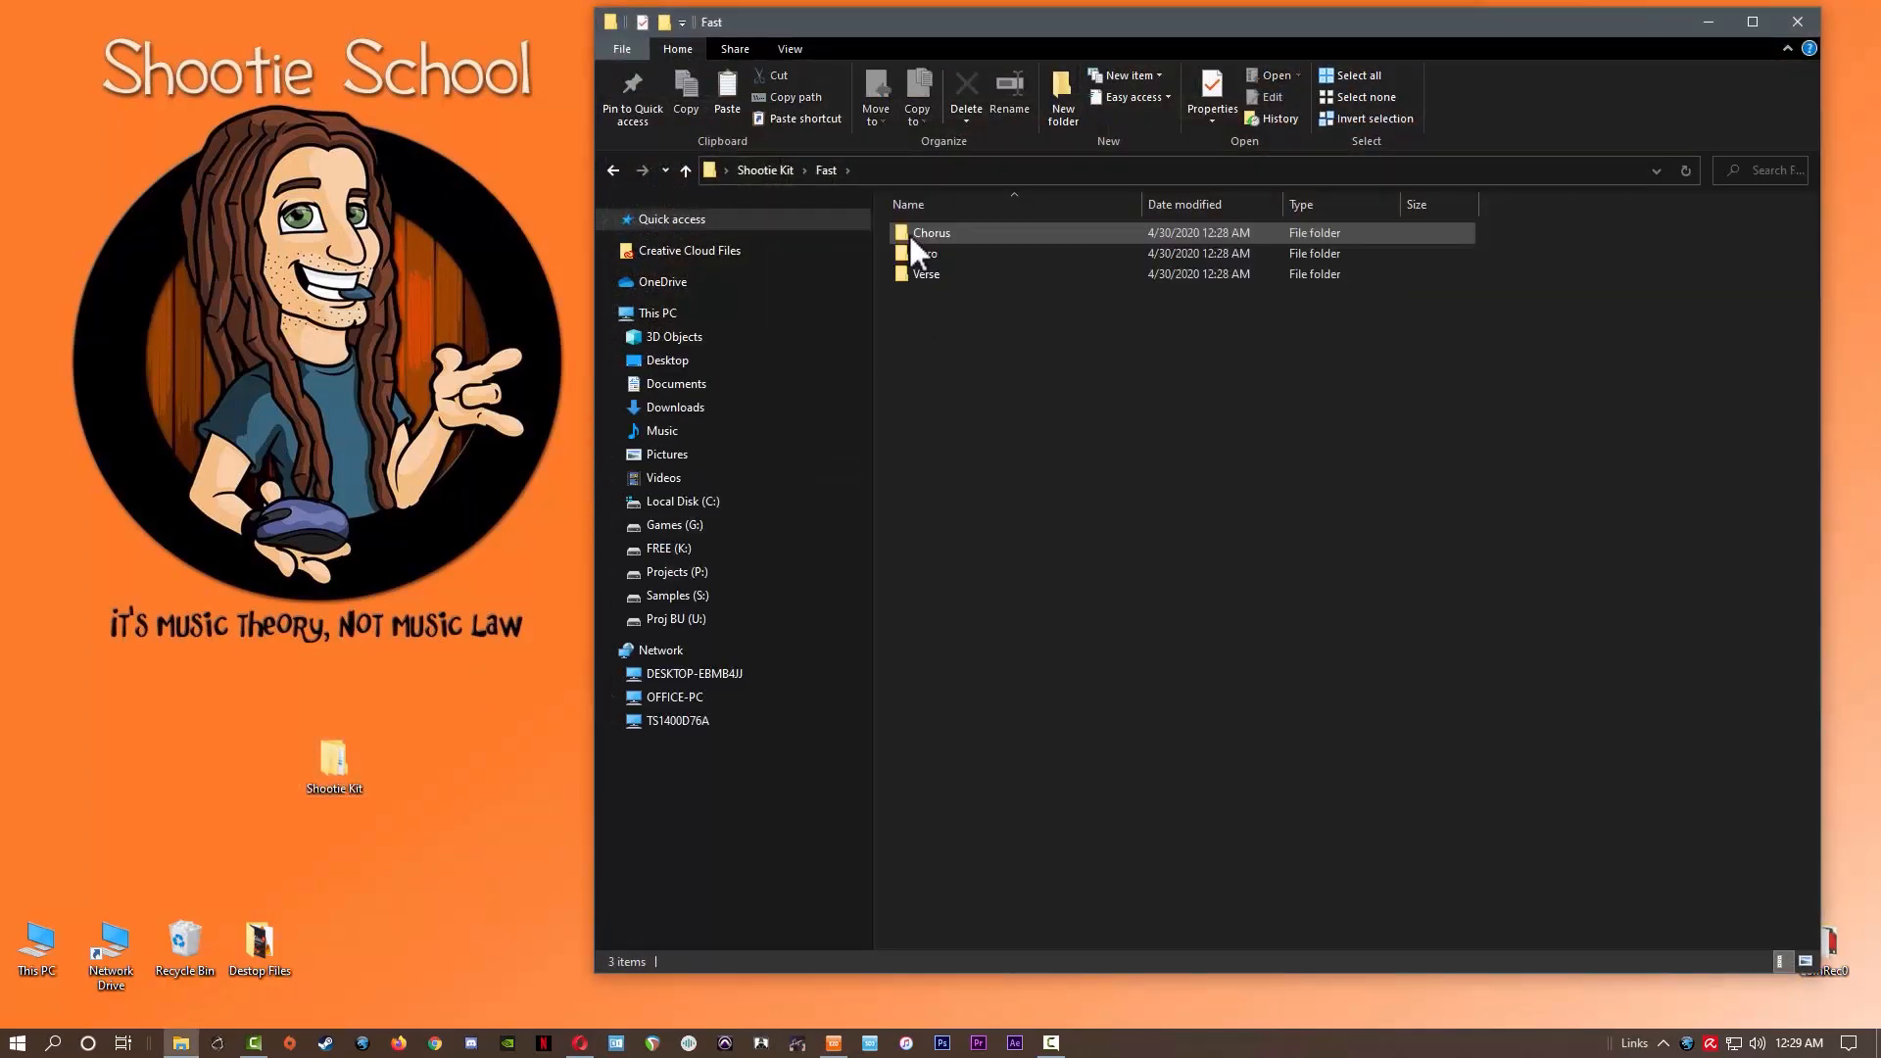
{"action": "double_click", "coordinate": [908, 233]}
{"action": "double_click", "coordinate": [908, 232]}
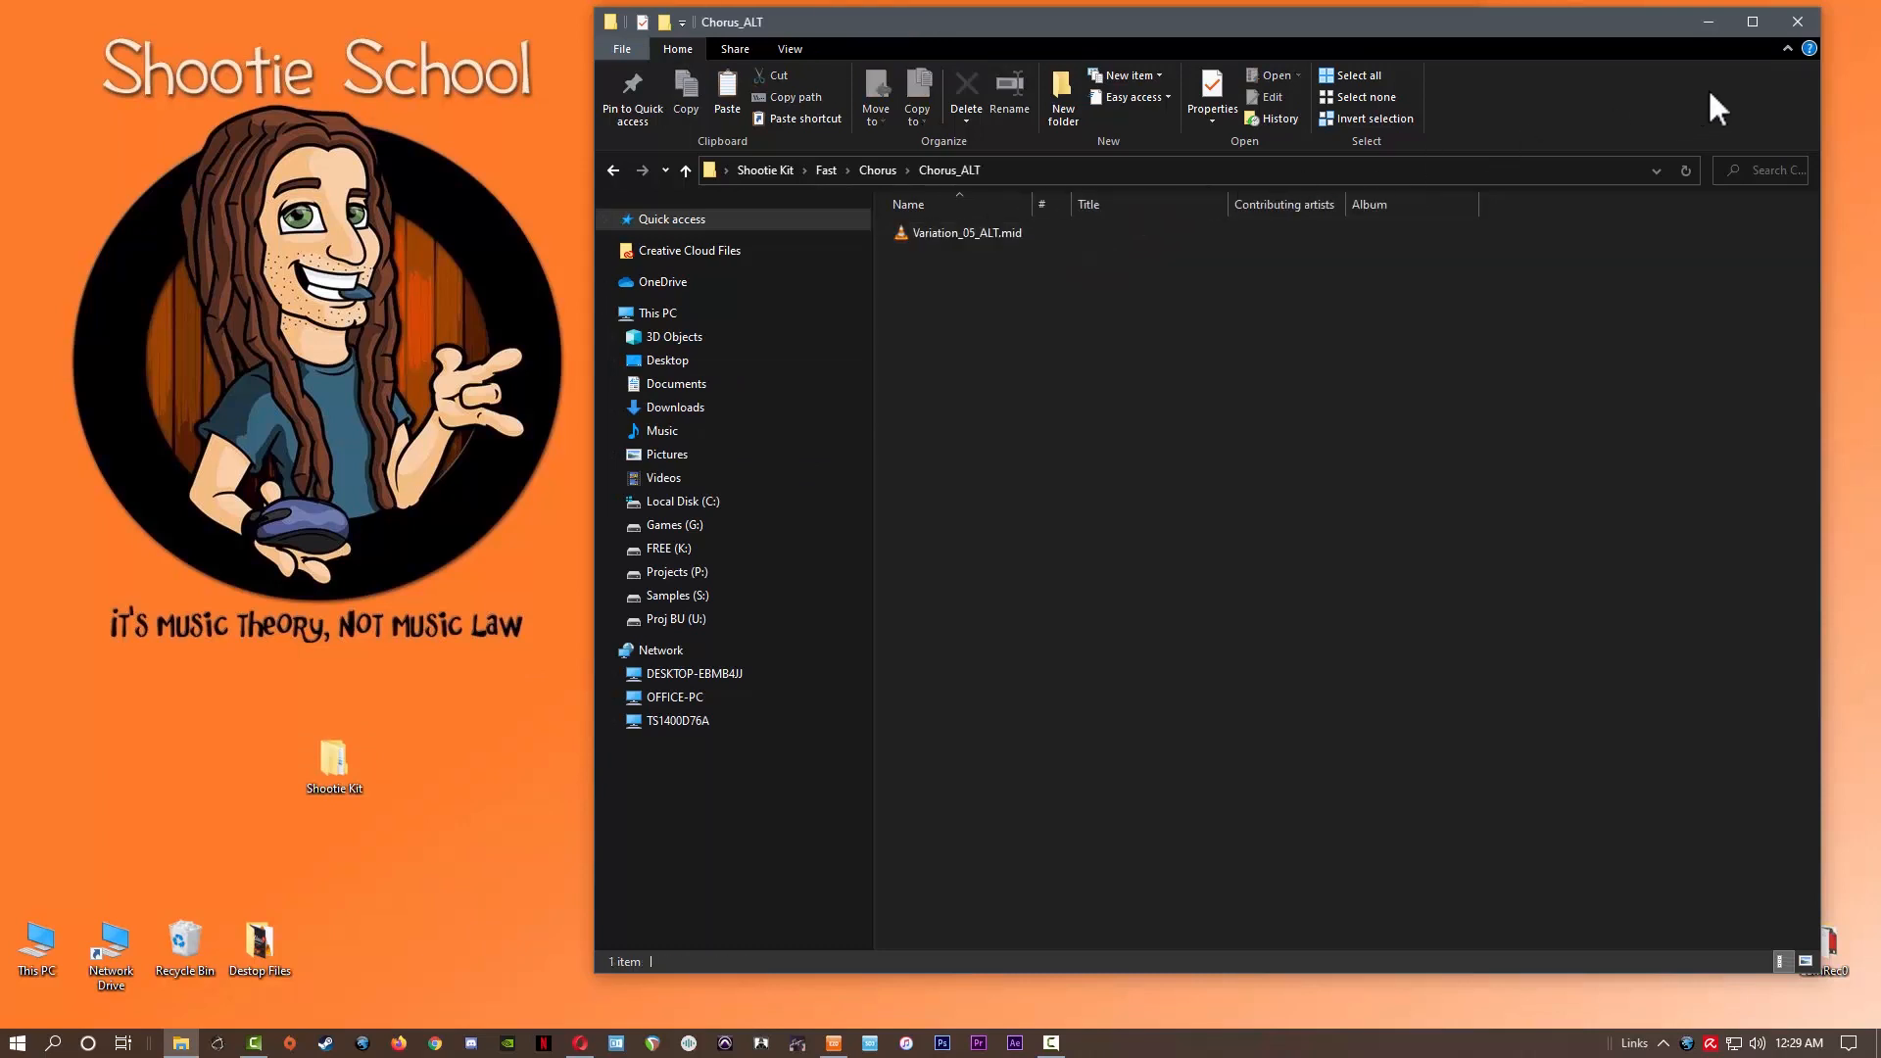
{"action": "left_click", "coordinate": [1797, 21]}
Step: Add the desktop's Shootie Kit folder to the user libraries, apply the settings, and locate it in the Browser
{"action": "right_click", "coordinate": [1358, 133]}
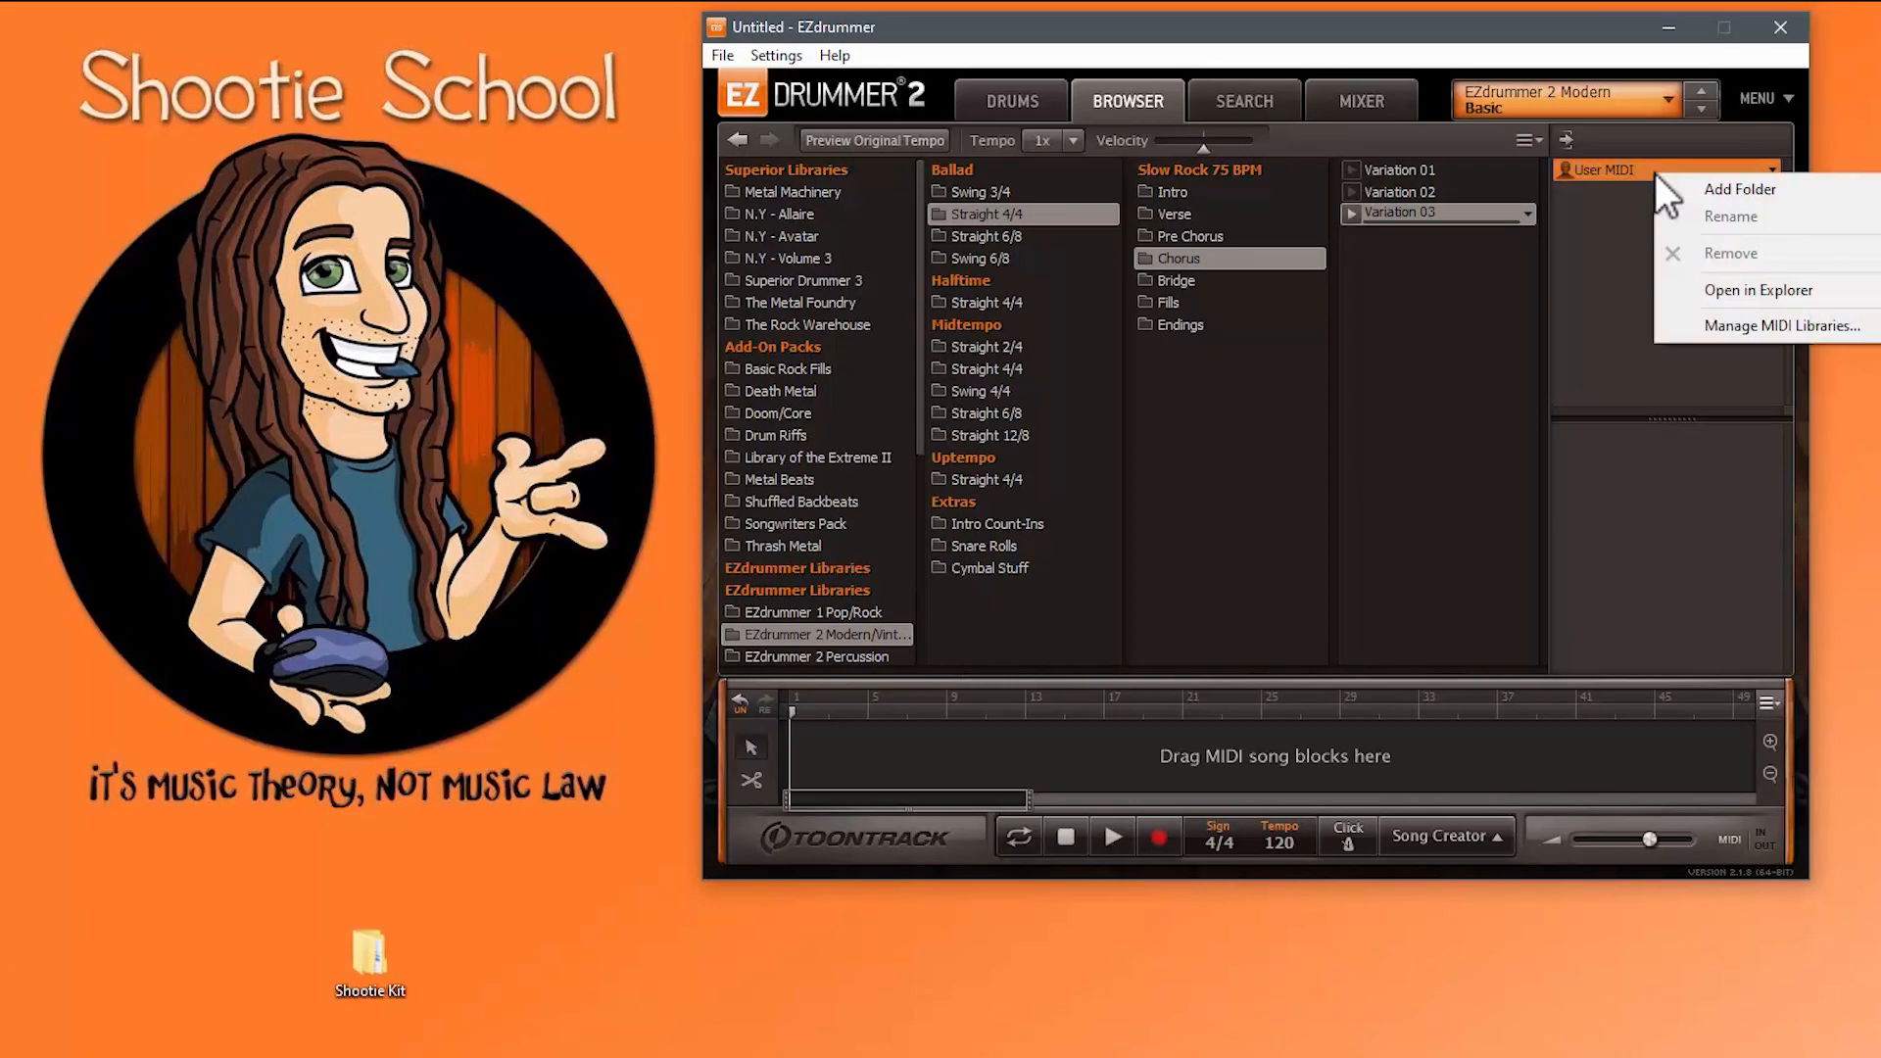
{"action": "left_click", "coordinate": [1783, 324]}
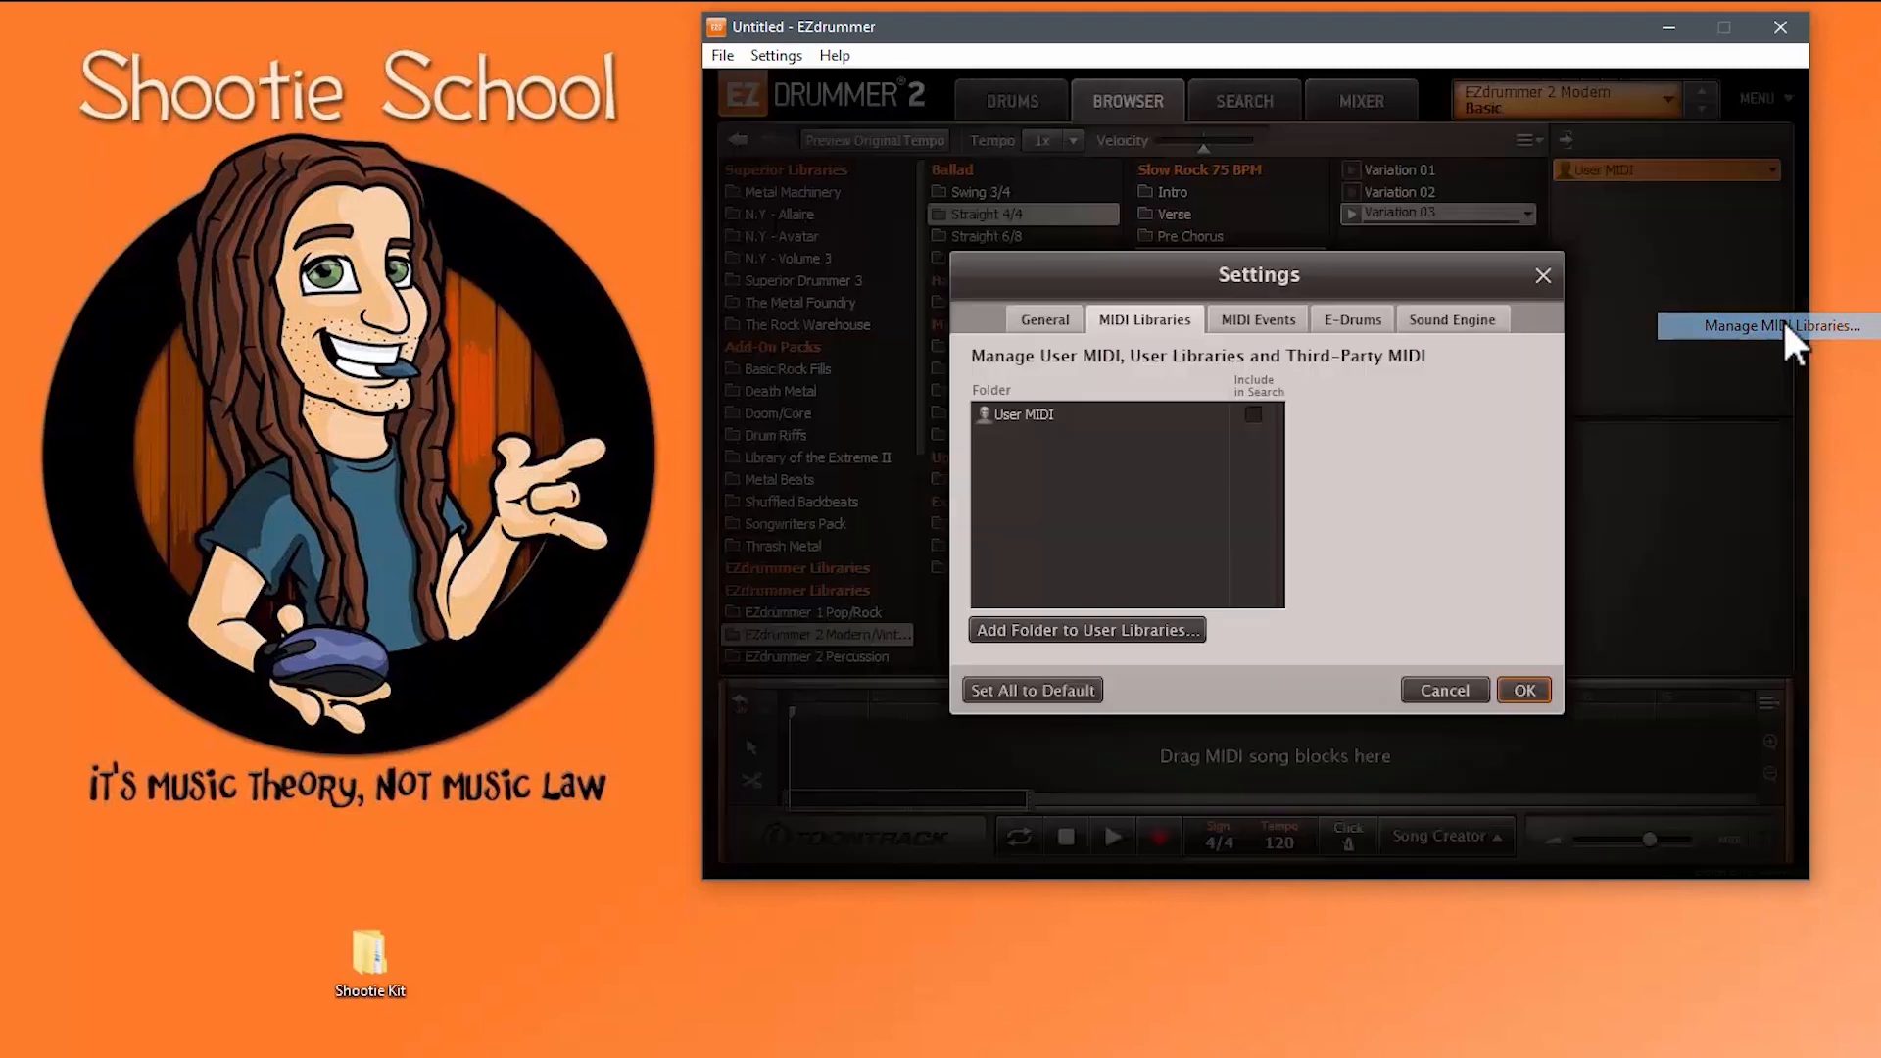
{"action": "left_click", "coordinate": [1125, 632]}
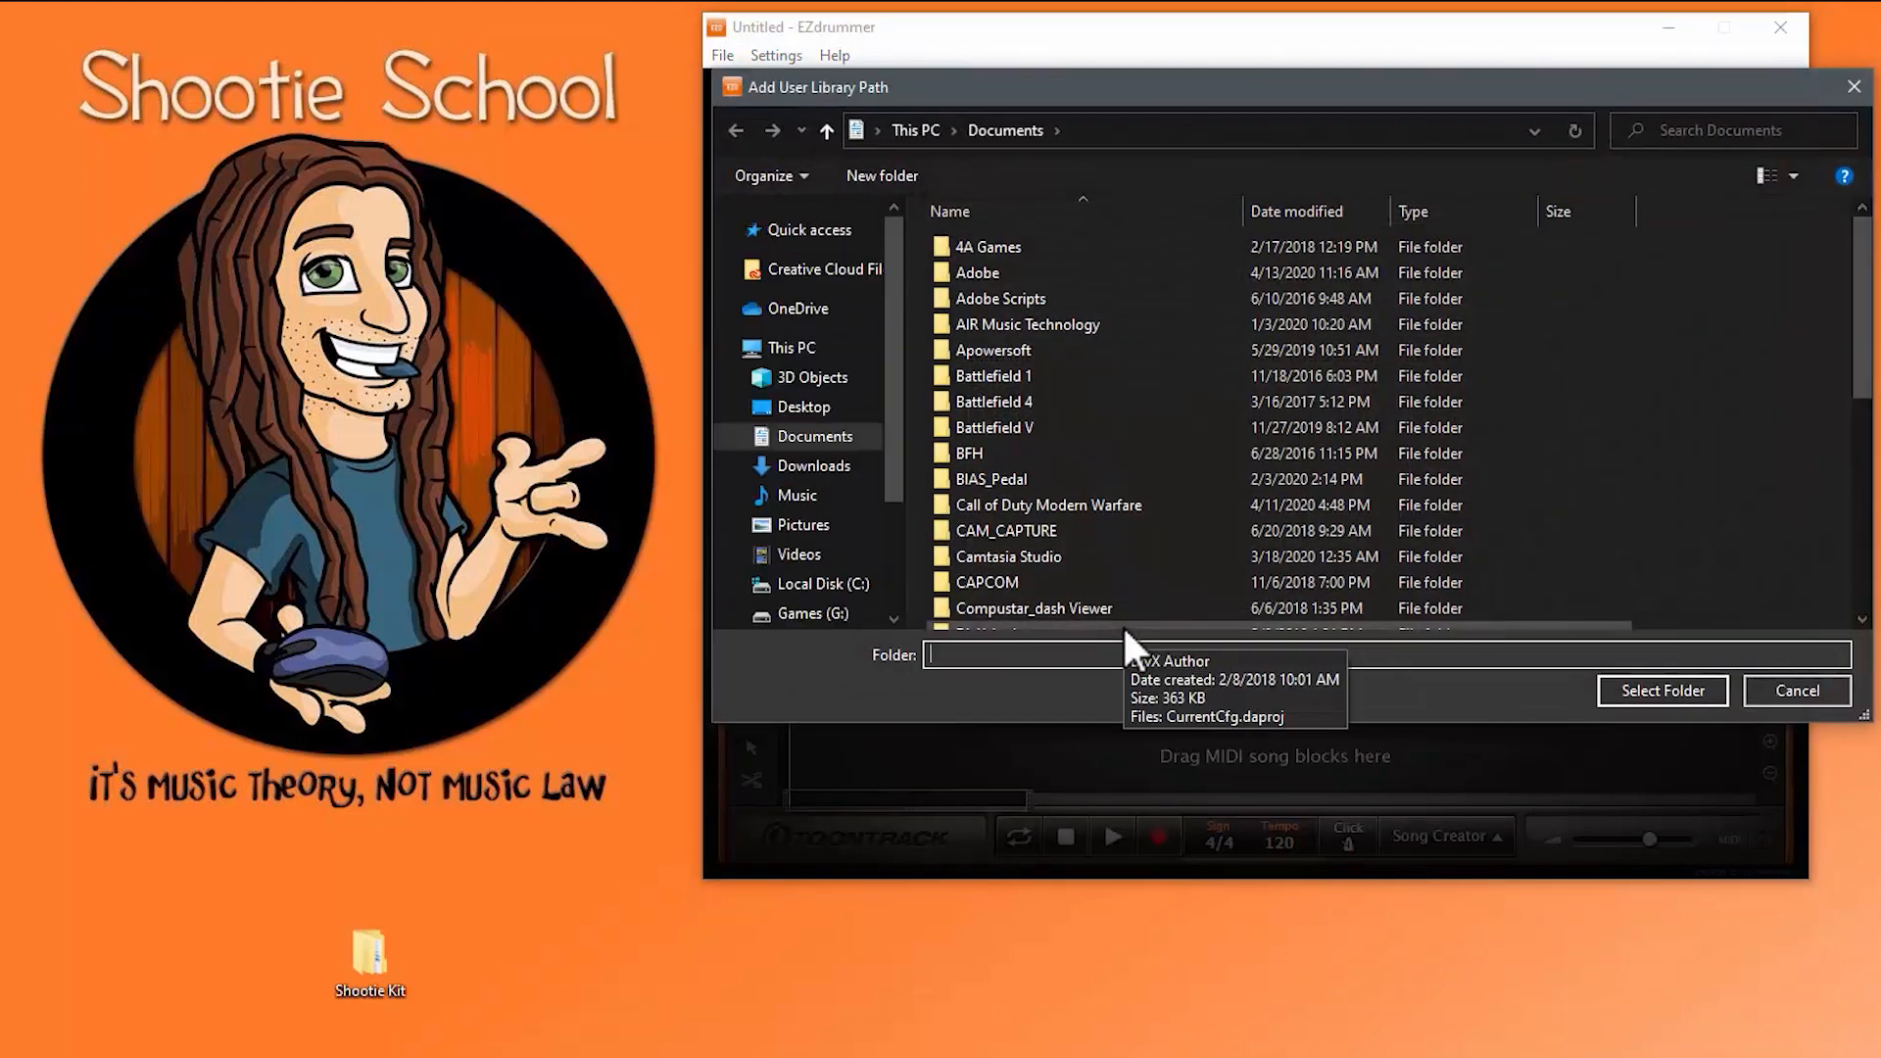
{"action": "left_click", "coordinate": [813, 408]}
{"action": "left_click", "coordinate": [990, 298]}
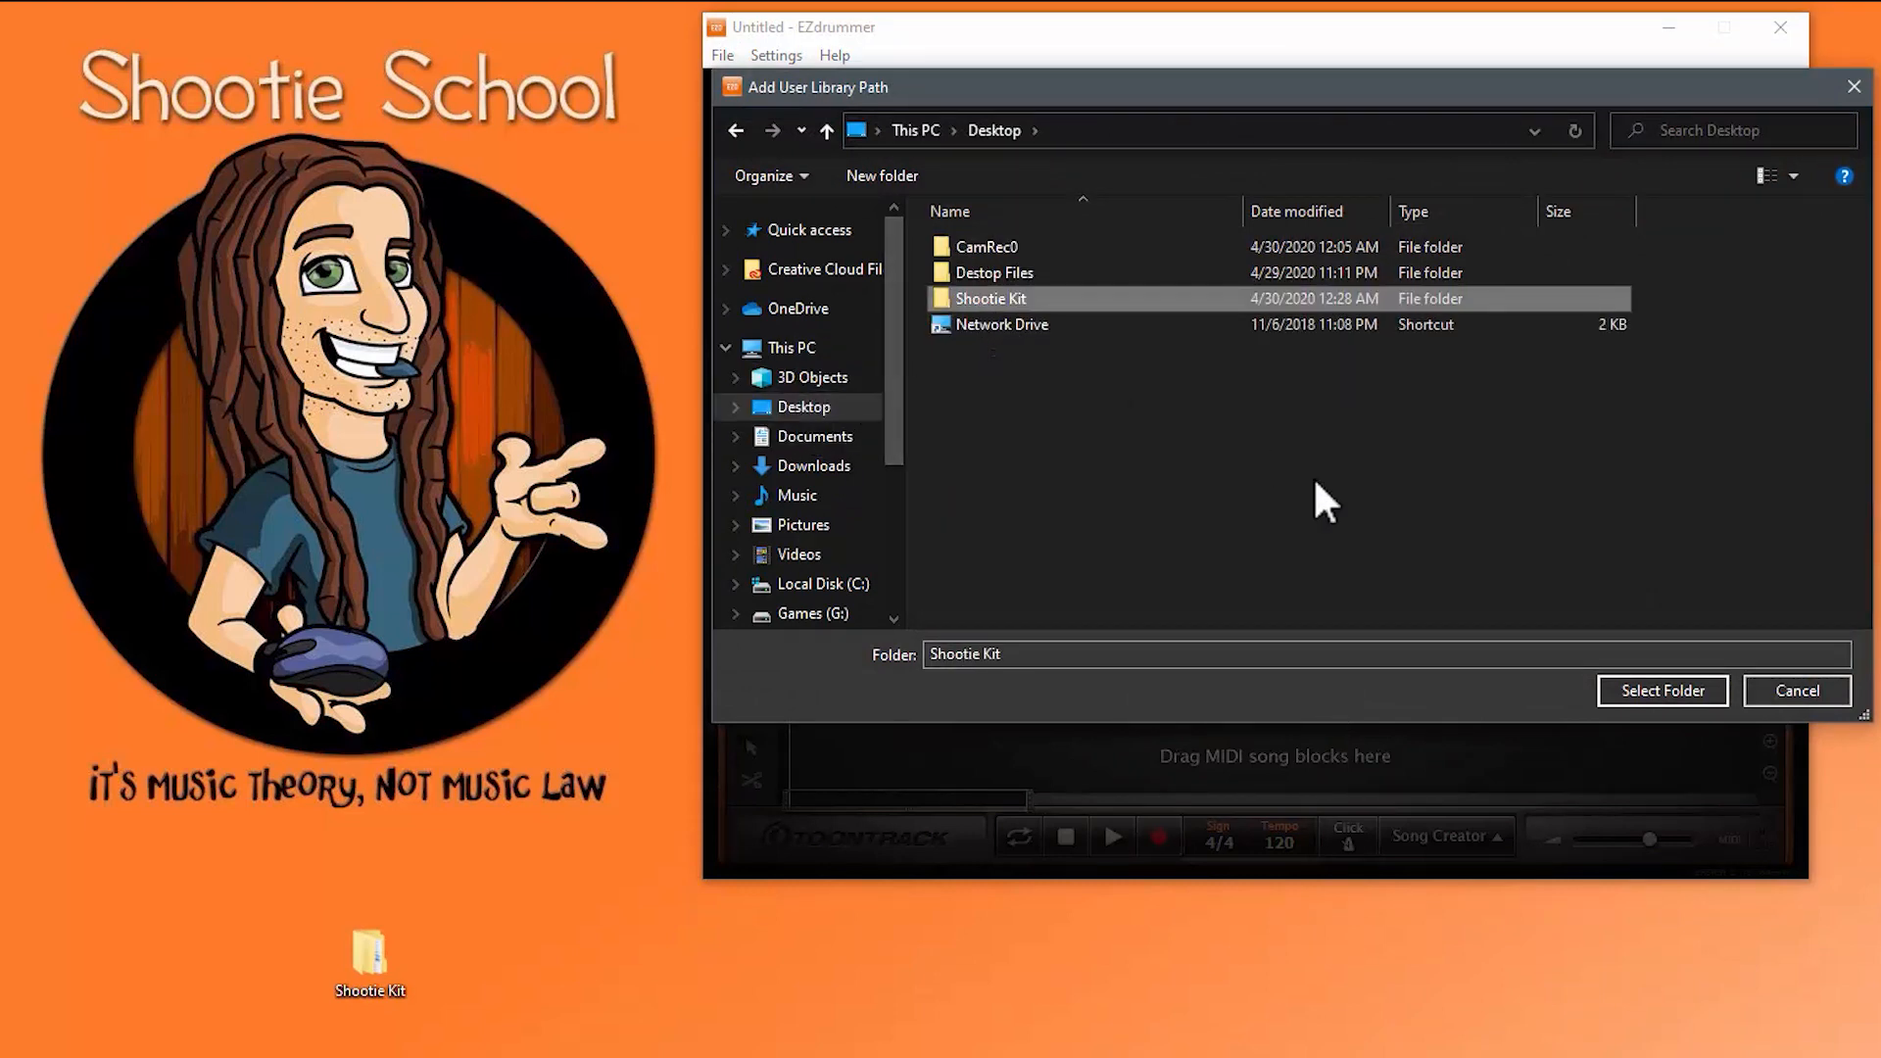
{"action": "left_click", "coordinate": [1659, 698]}
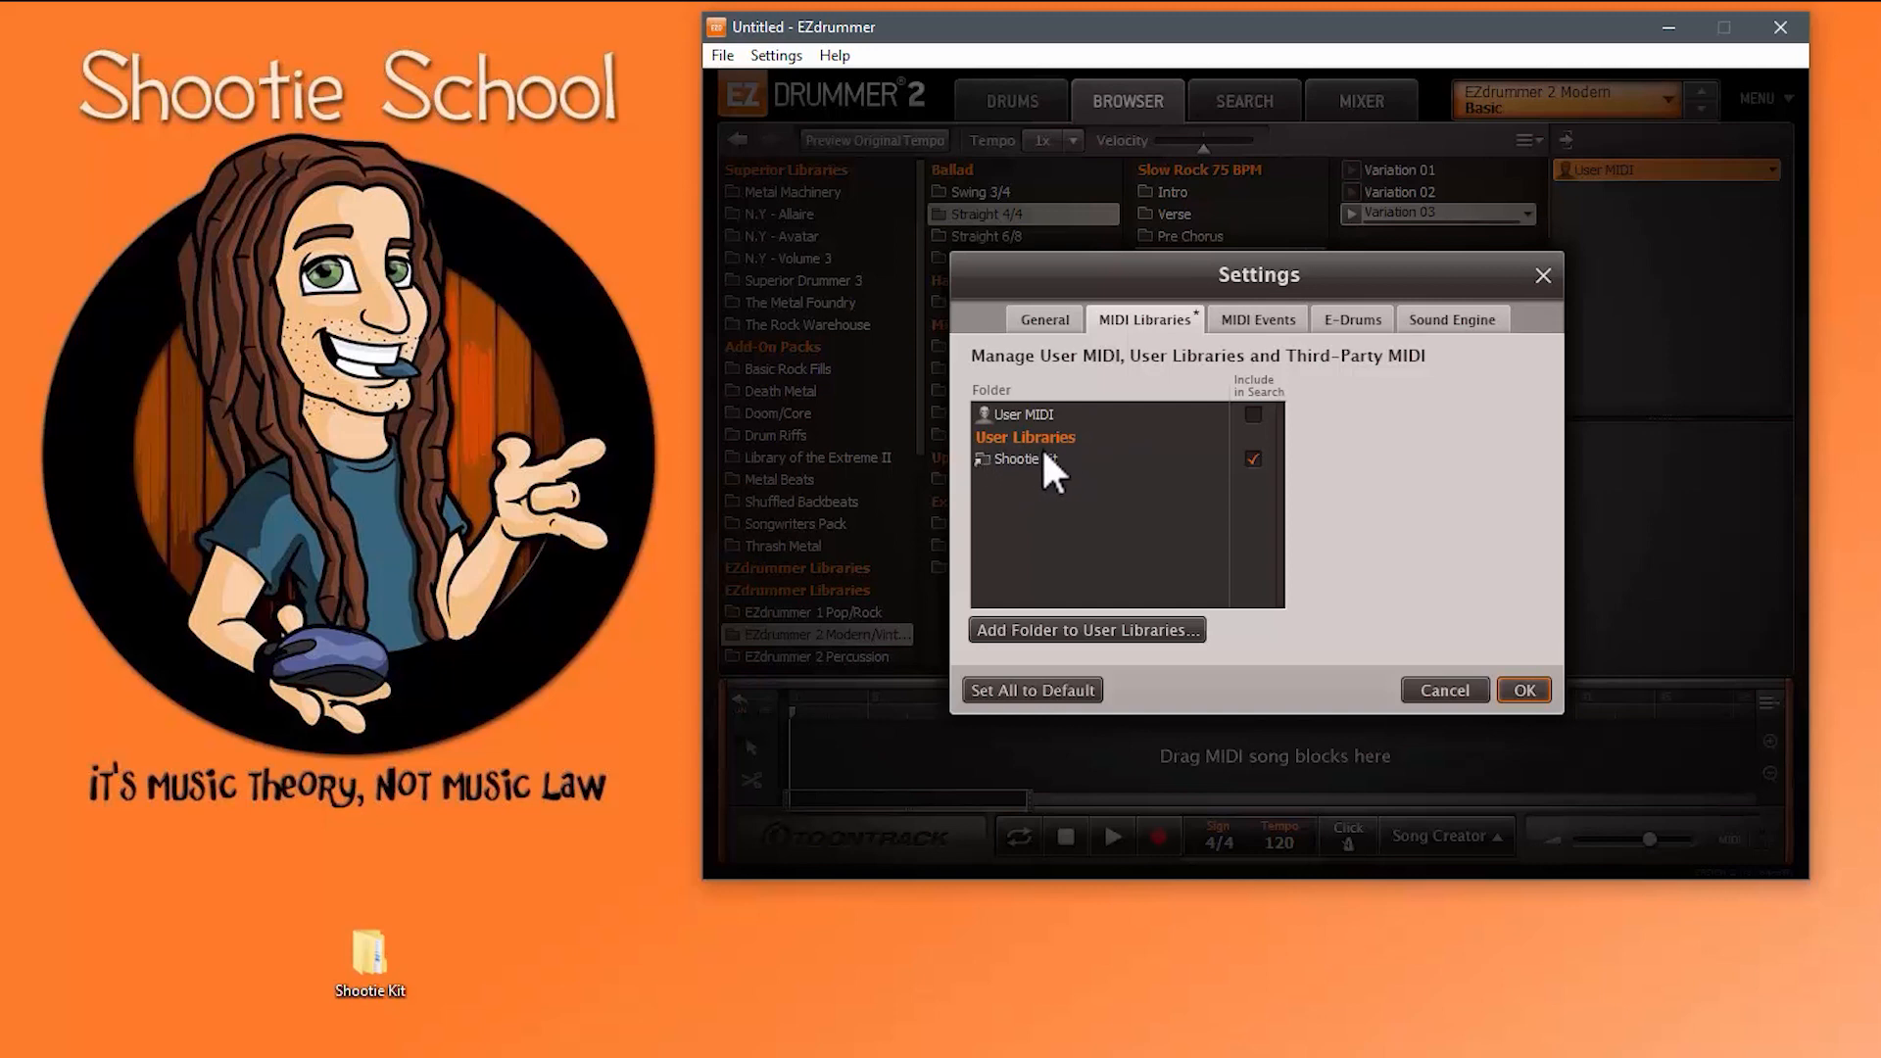
{"action": "left_click", "coordinate": [1526, 692]}
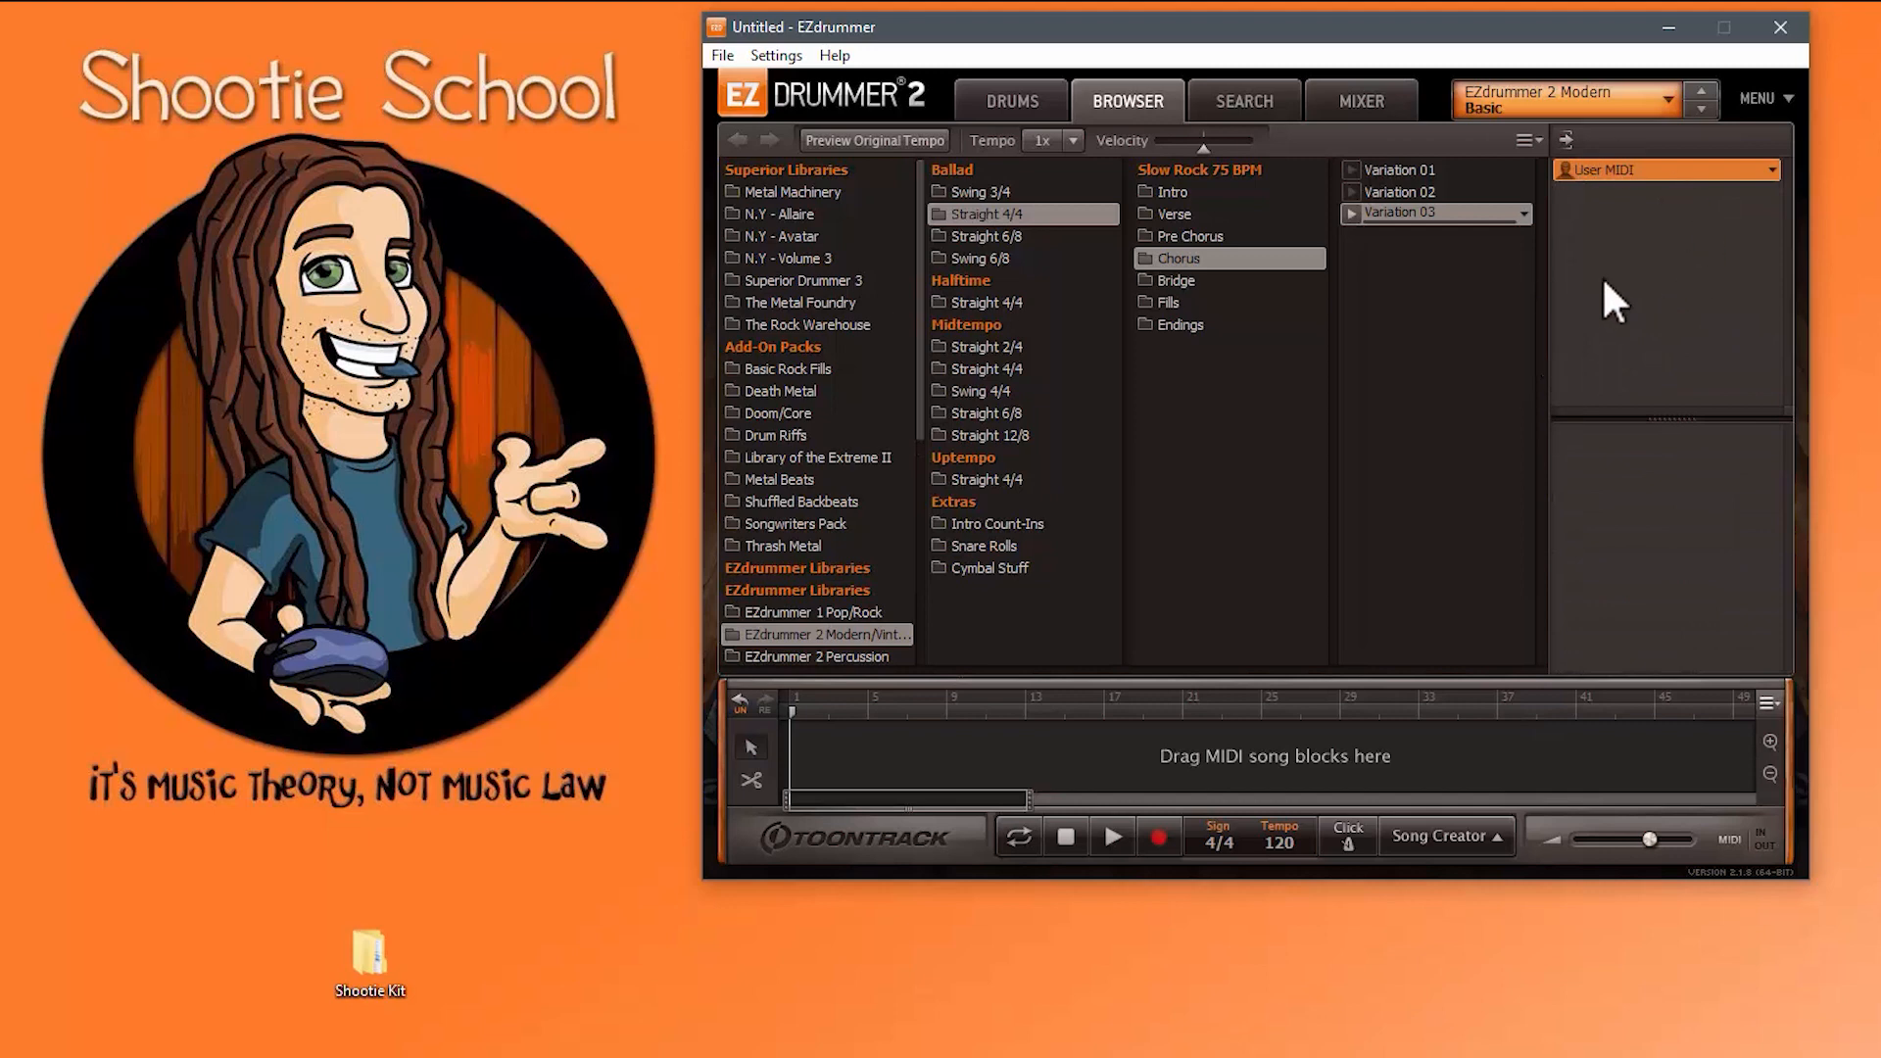
{"action": "scroll", "coordinate": [763, 433], "scroll_direction": "down", "scroll_amount": 6}
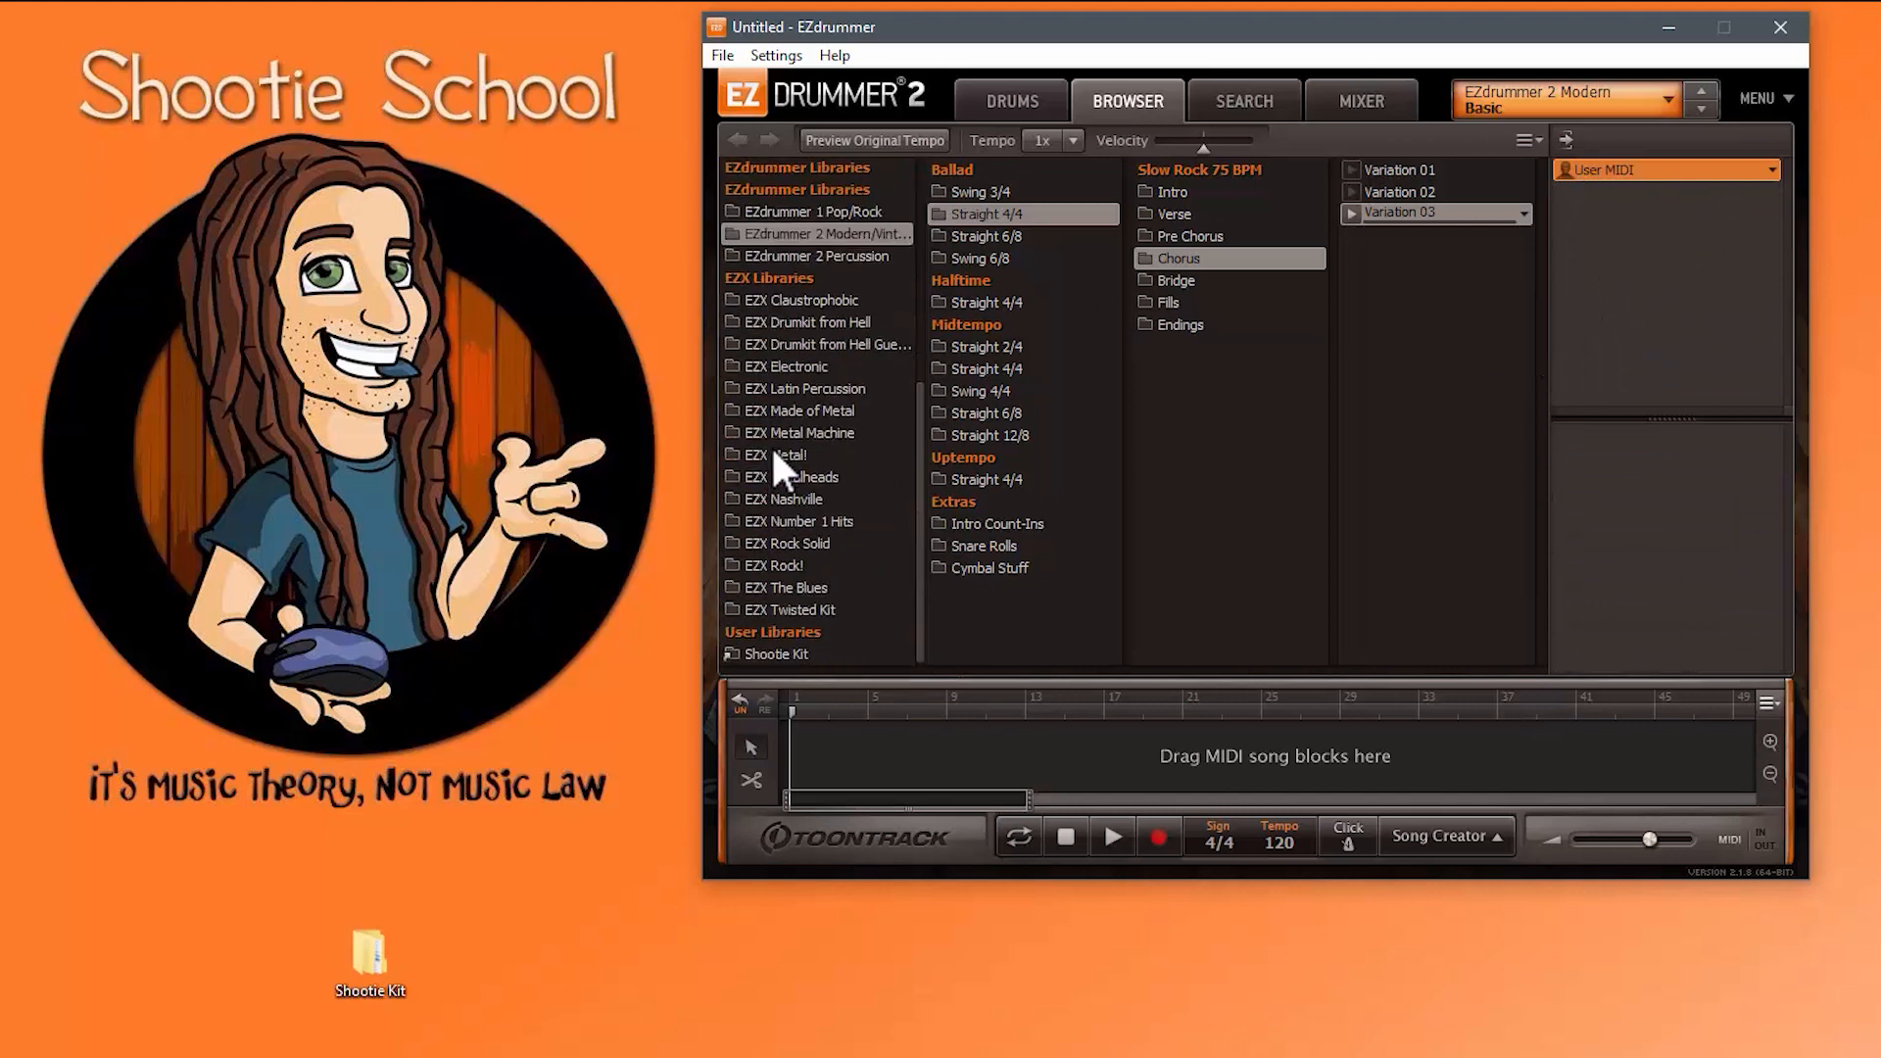
Step: Browse the Shootie Kit user library through its Fast, Chorus and Chorus_ALT folders, and return to the previously viewed groove
{"action": "left_click", "coordinate": [782, 654]}
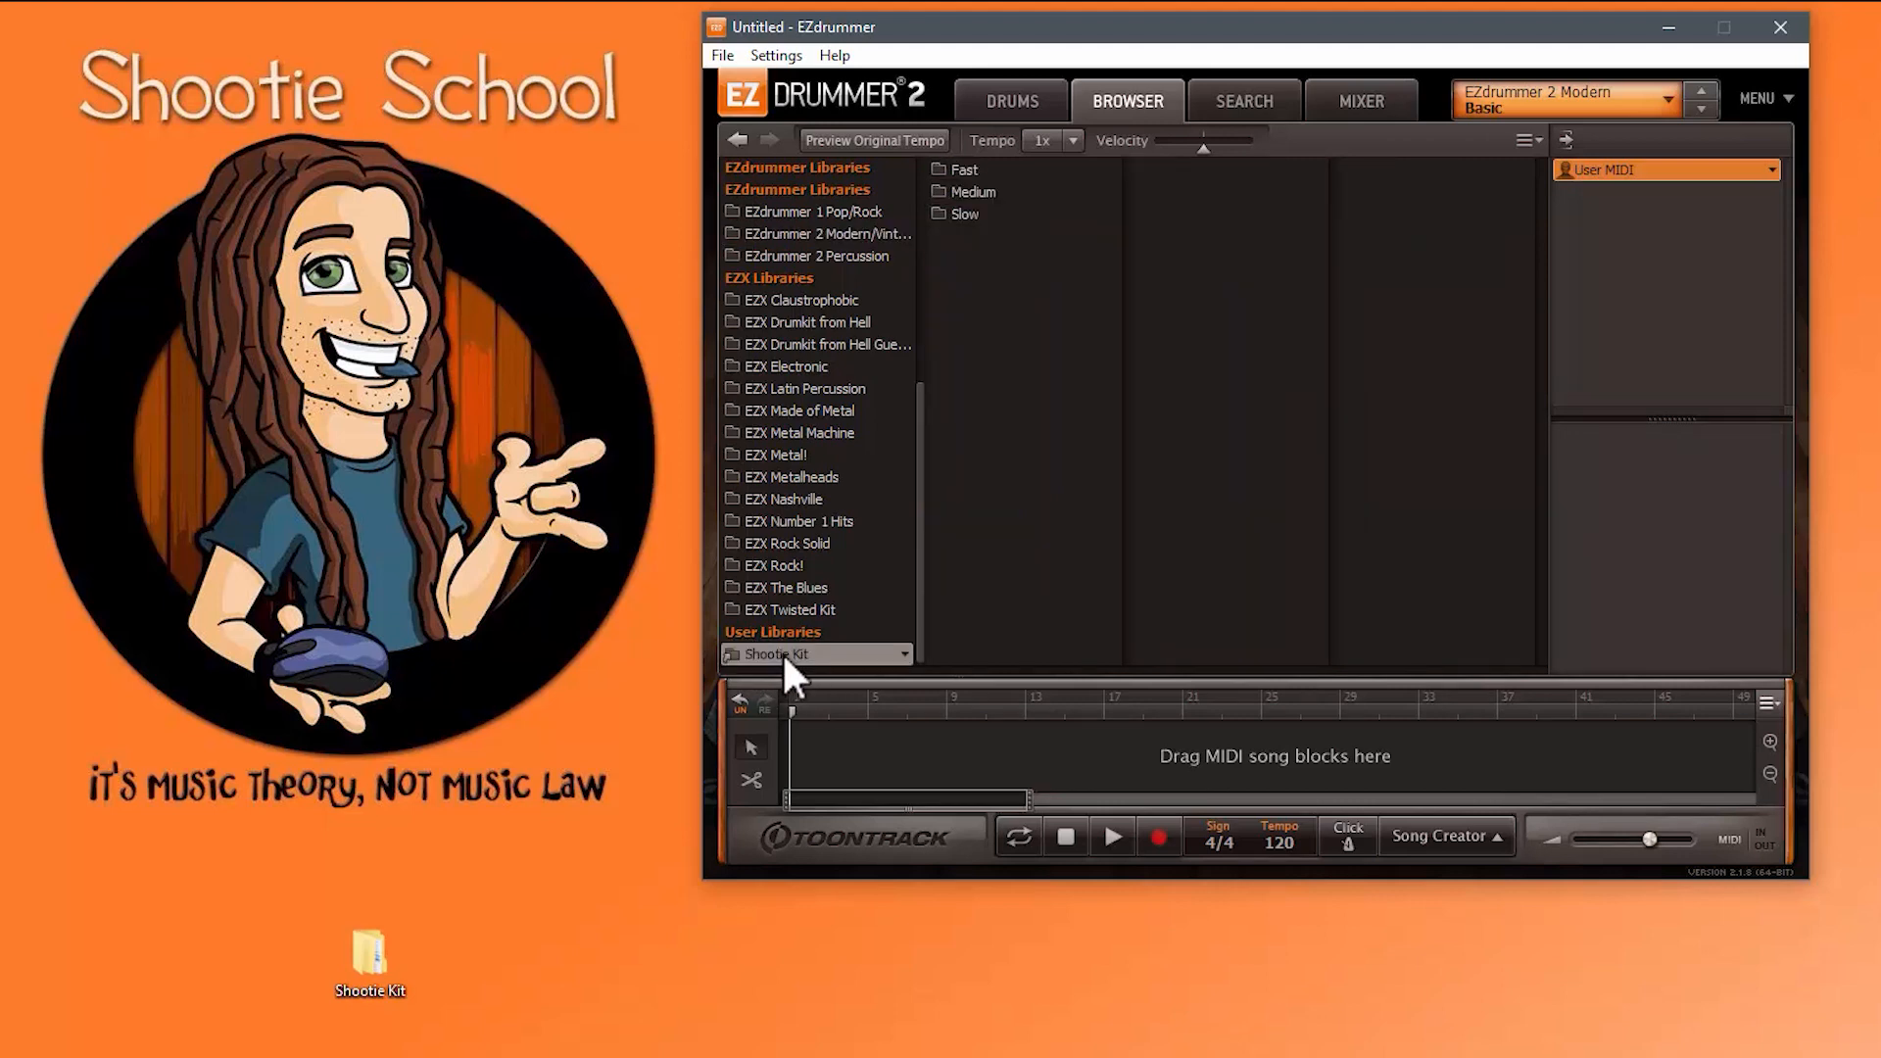
{"action": "left_click", "coordinate": [968, 172]}
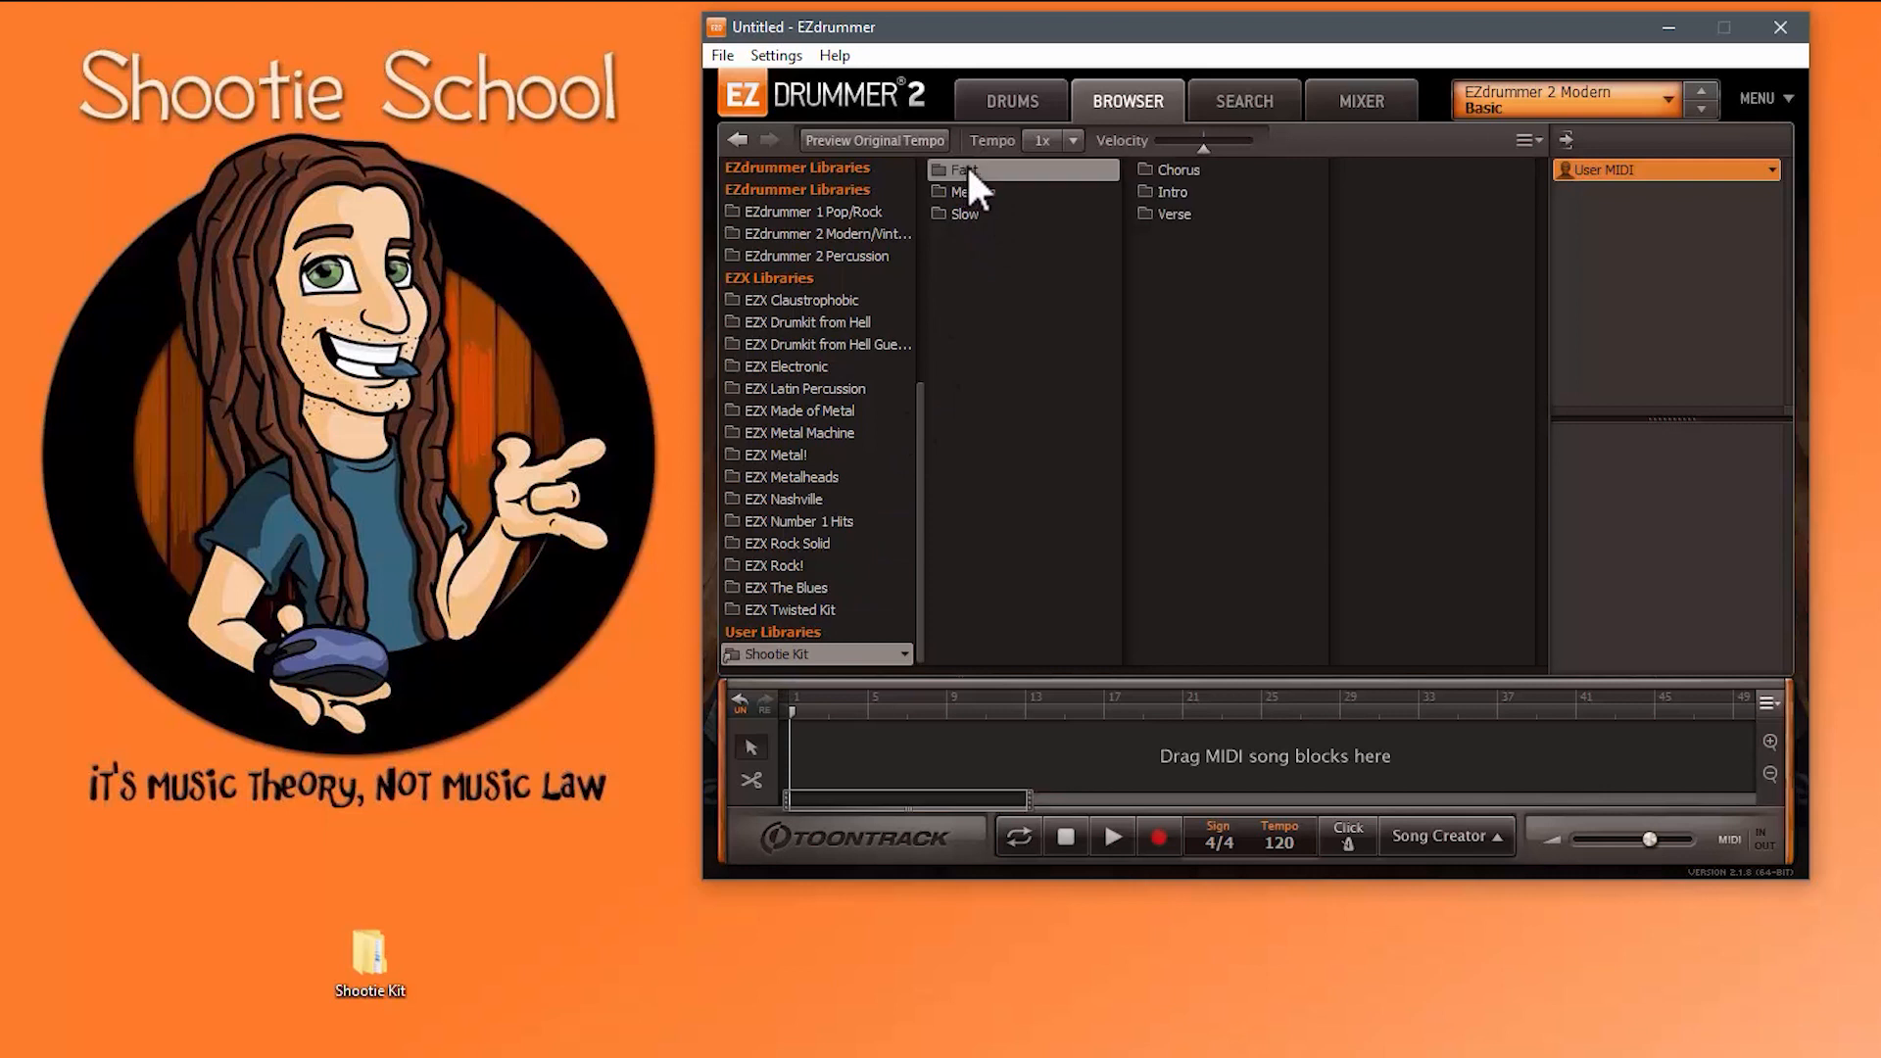
{"action": "left_click", "coordinate": [1174, 170]}
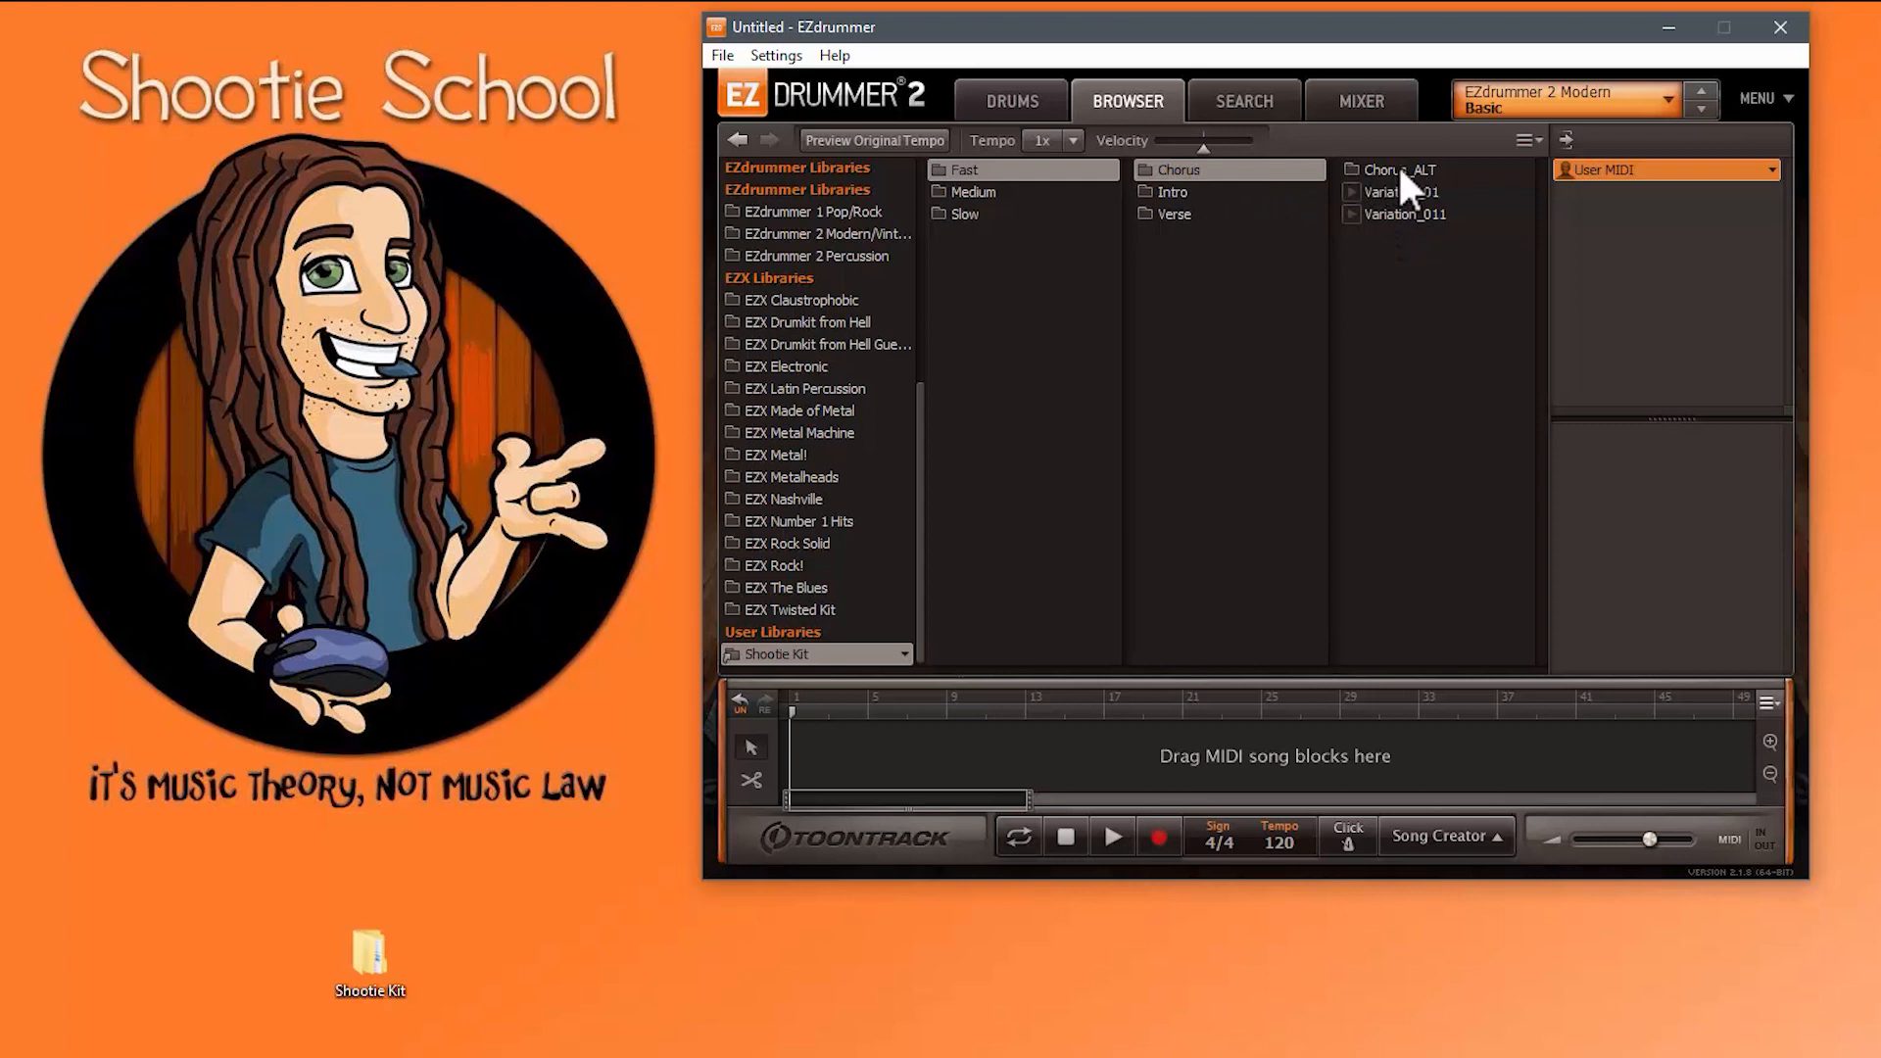
{"action": "left_click", "coordinate": [1394, 170]}
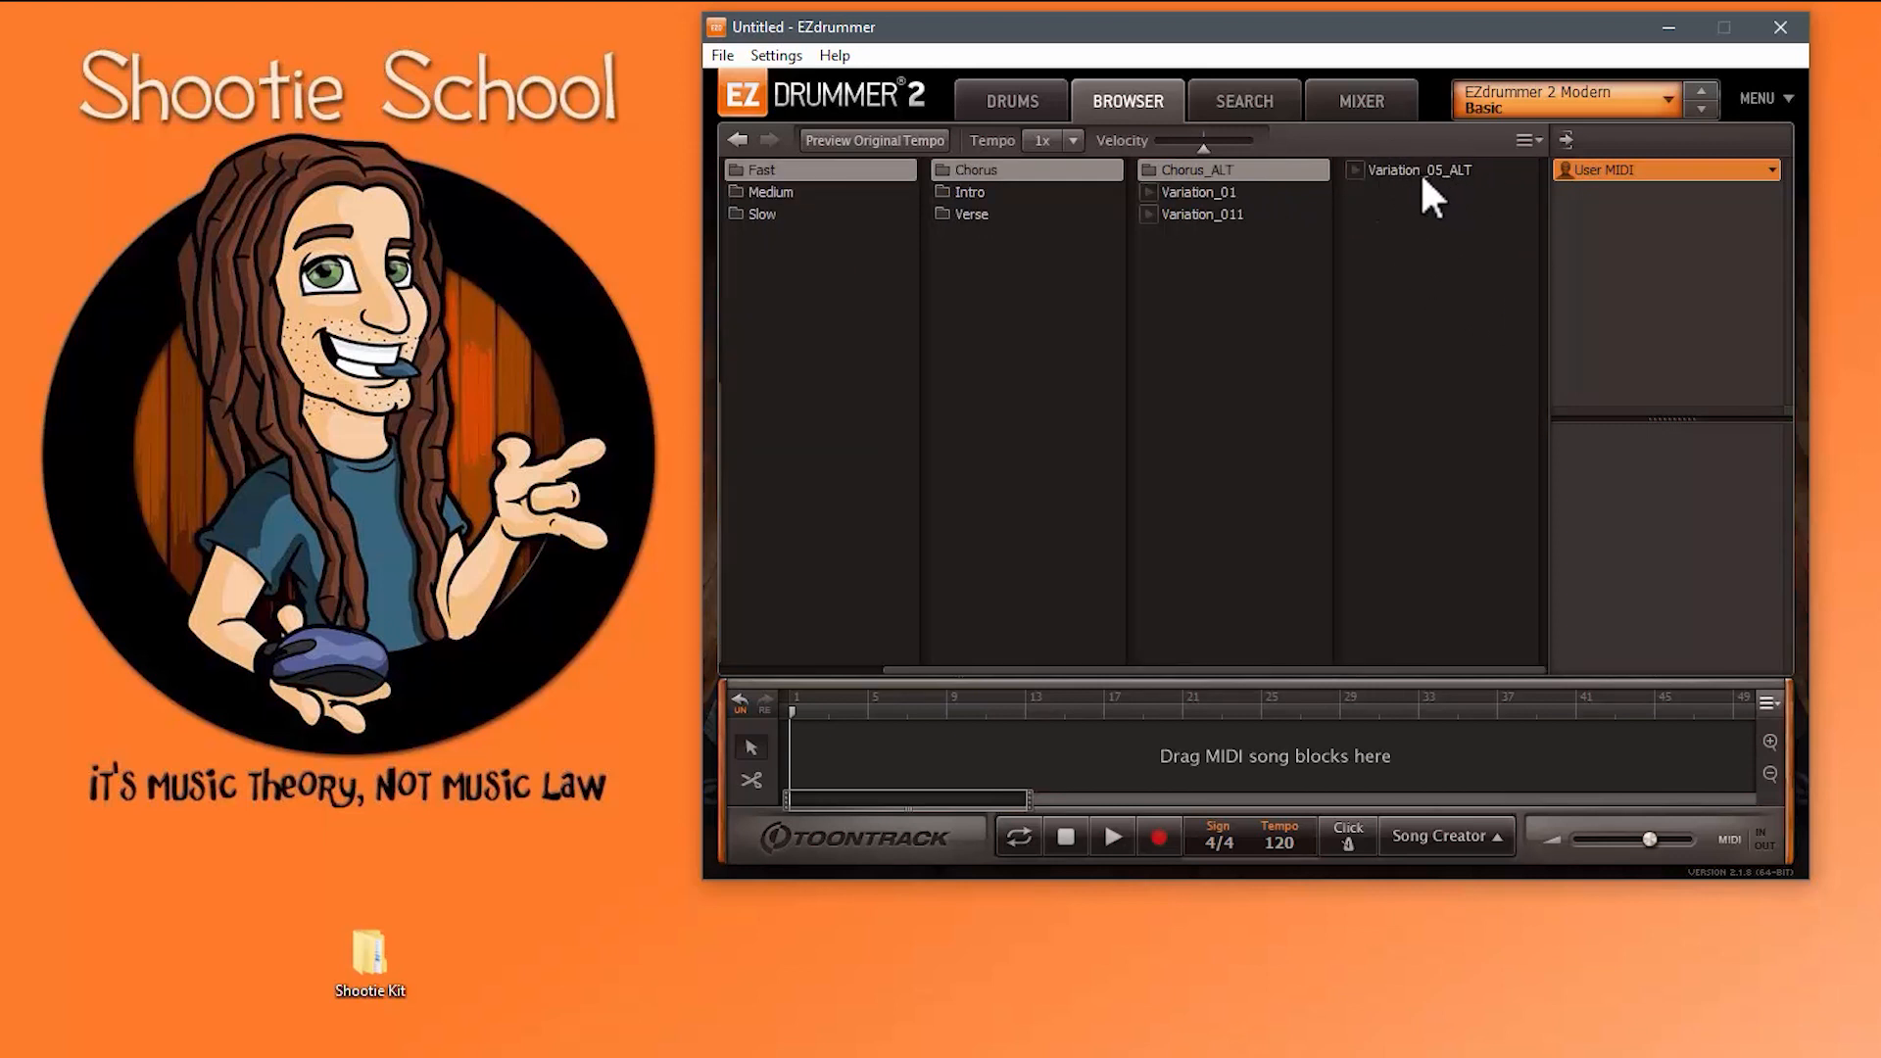
{"action": "left_click", "coordinate": [736, 139]}
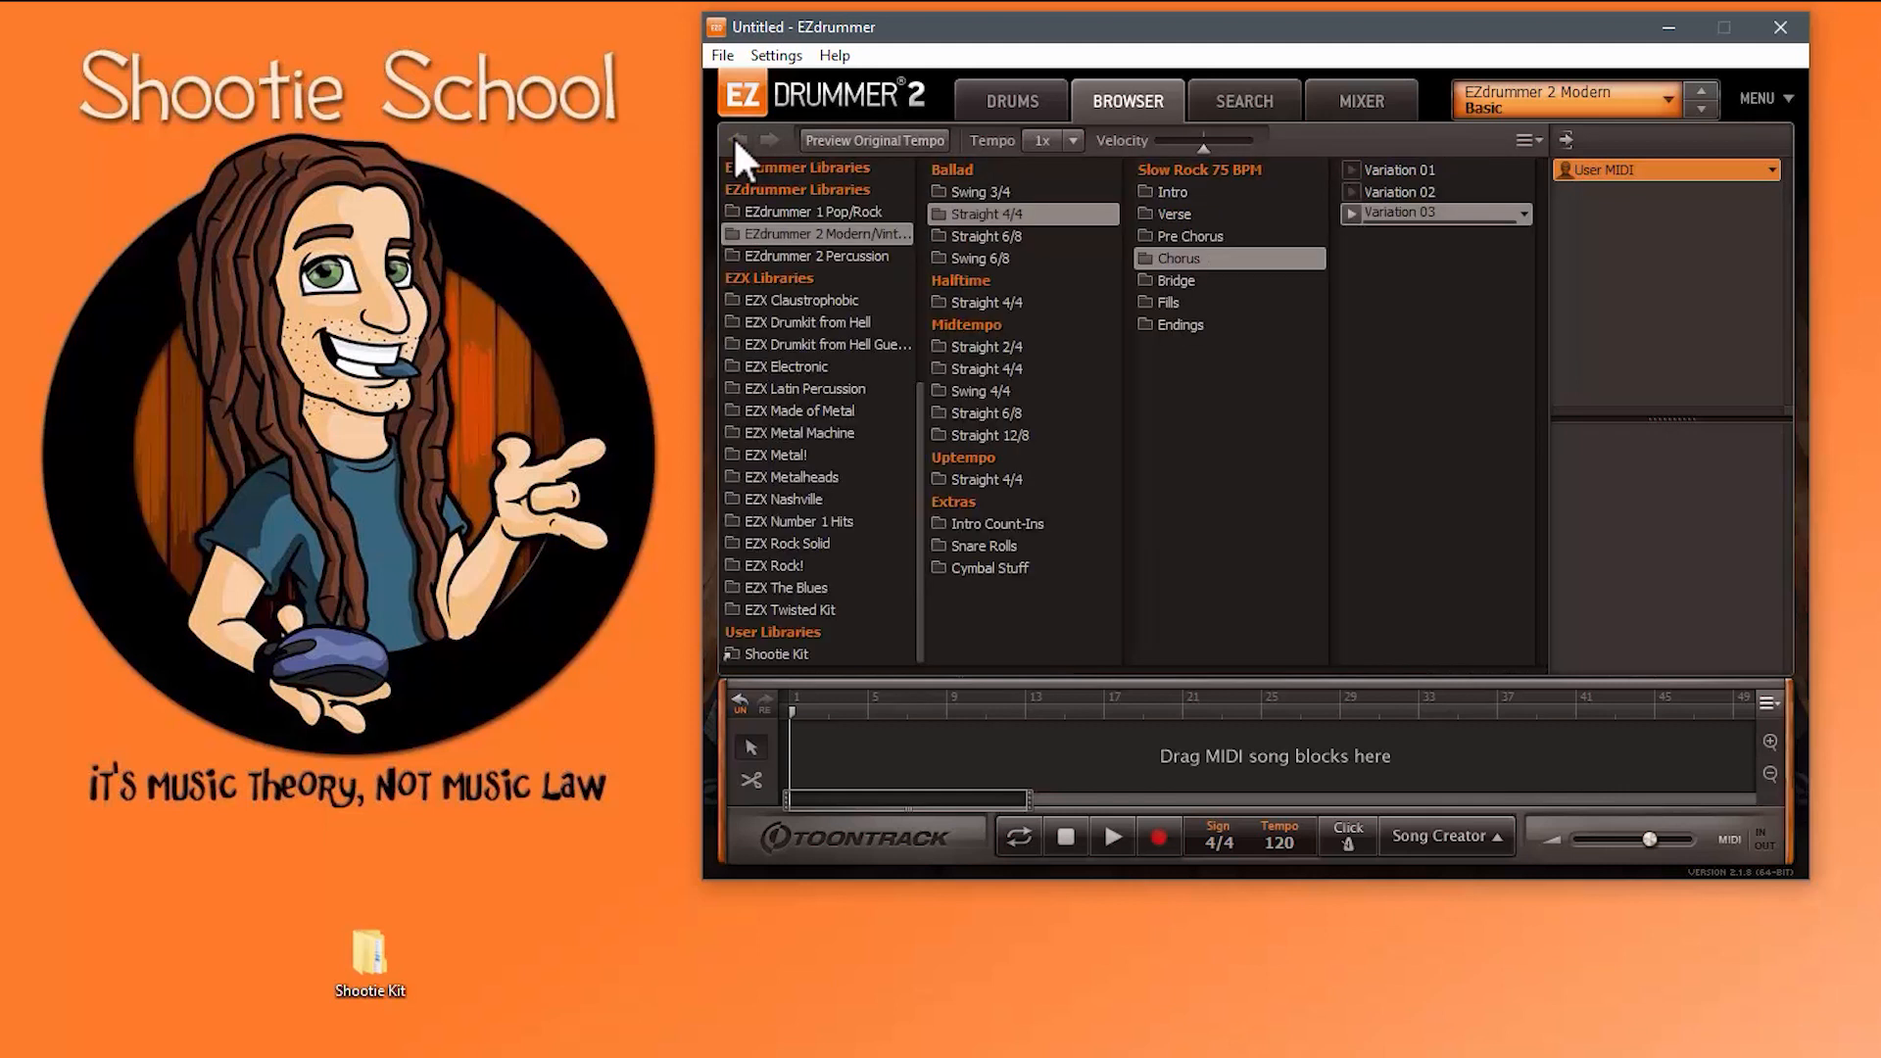
Step: Browse the EZX Latin Percussion library to the Cajon Funk Soft grooves and open Straight Marvin Groove 04
{"action": "left_click", "coordinate": [849, 389]}
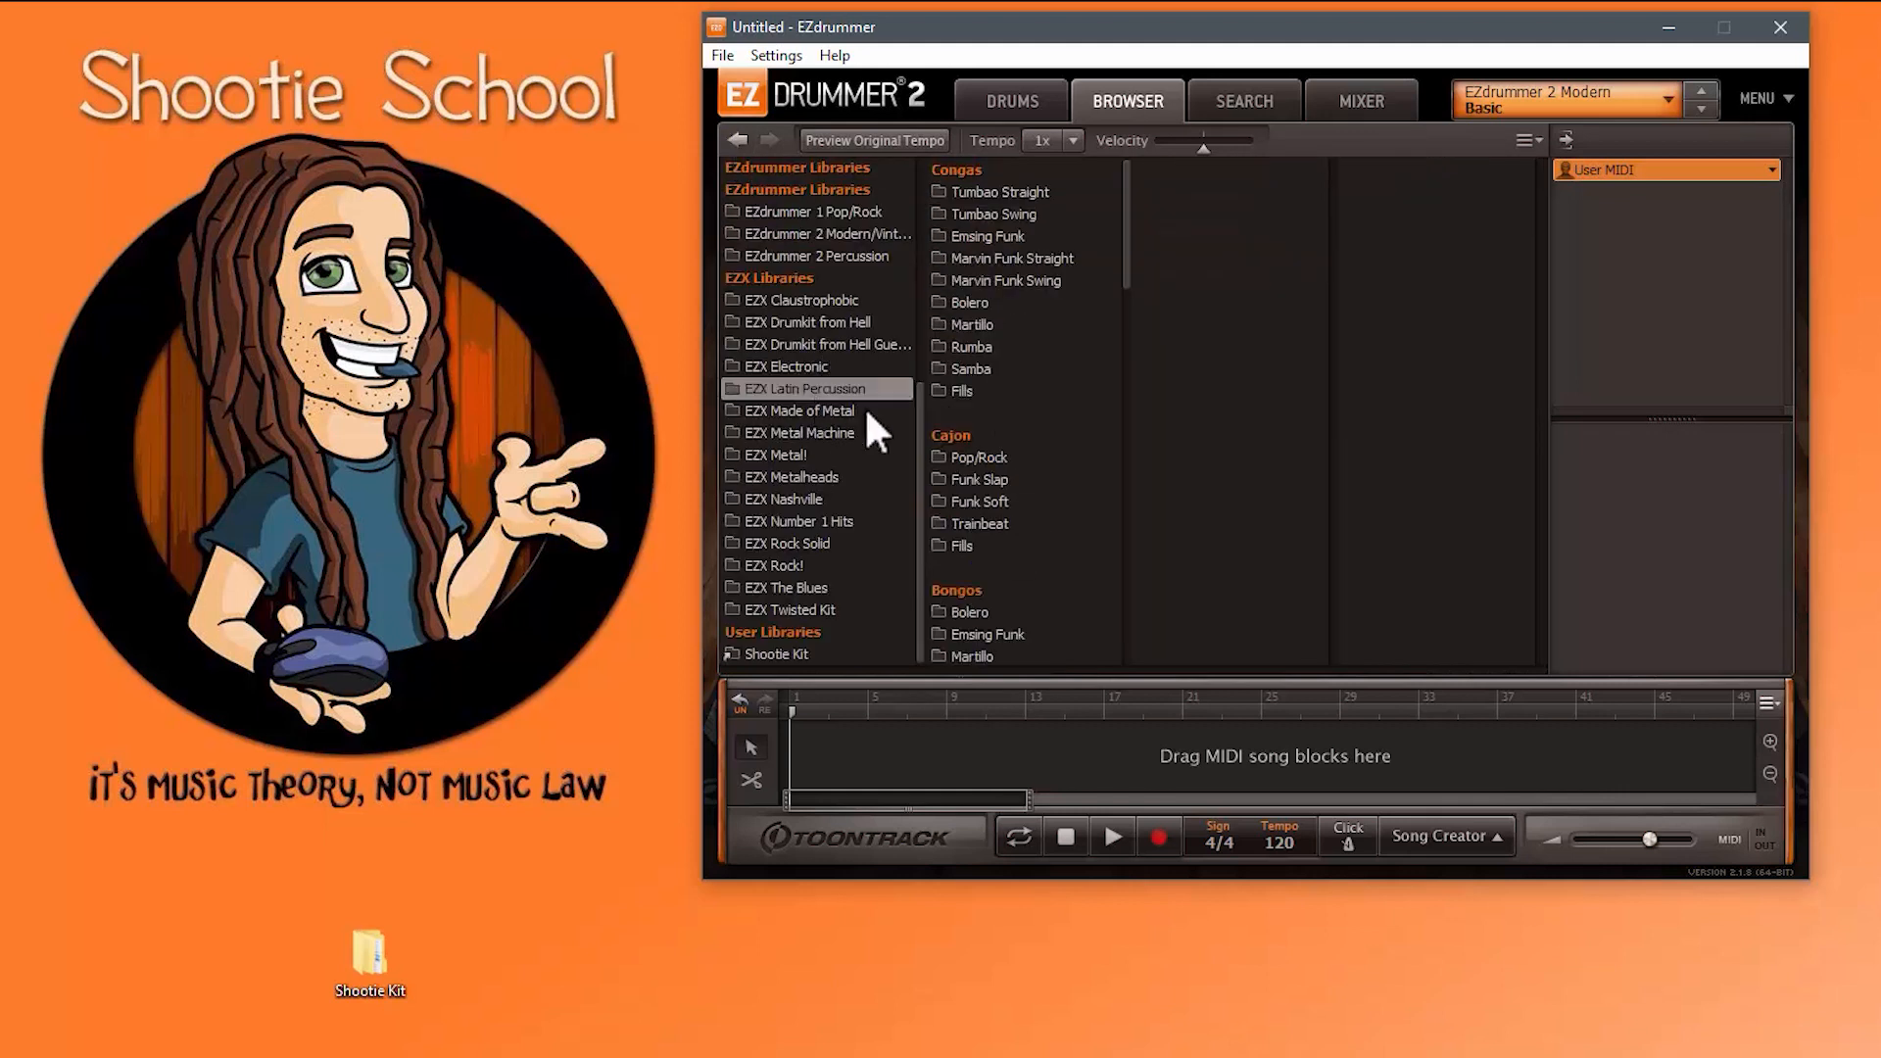
{"action": "left_click", "coordinate": [984, 348]}
{"action": "left_click", "coordinate": [975, 502]}
{"action": "left_click", "coordinate": [1176, 480]}
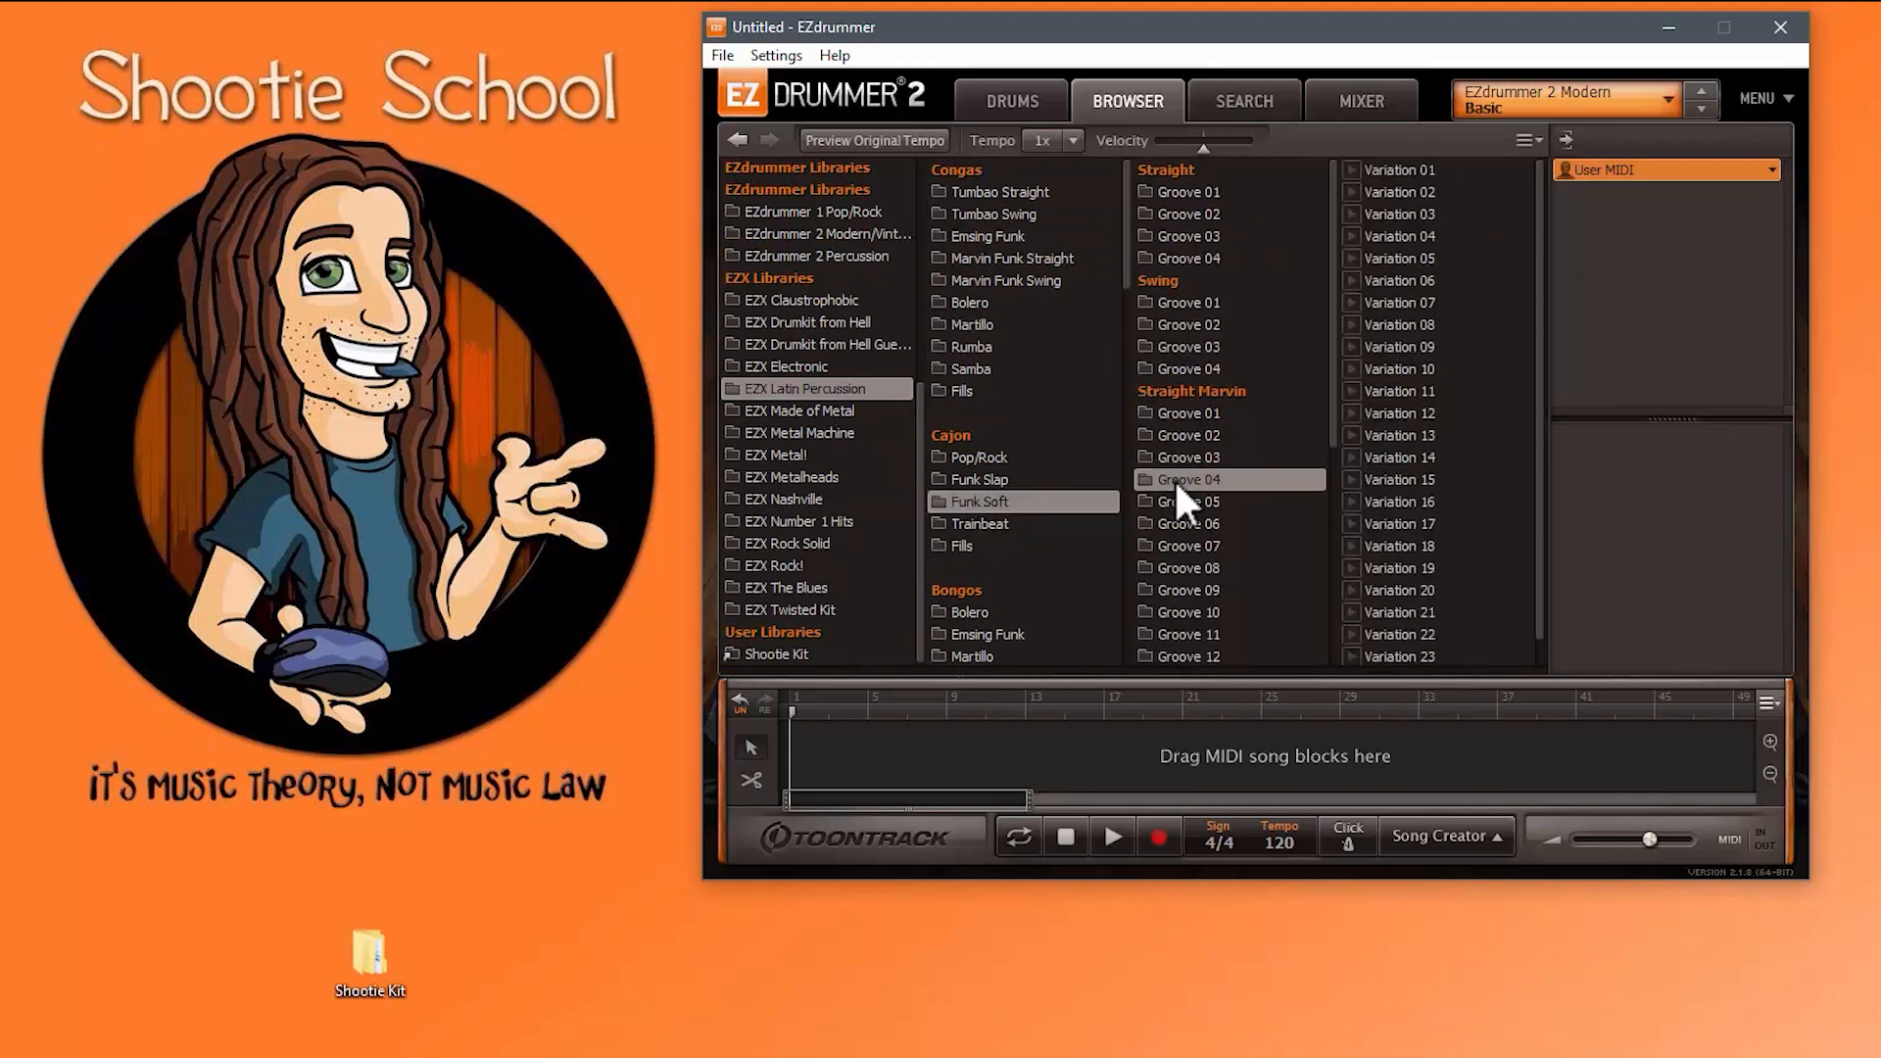
Step: Browse EZX Rock! to the Midtempo Straight 4/4 grooves and select Variation 03 in the Stronger 116 BPM Chorus folder
{"action": "left_click", "coordinate": [887, 565]}
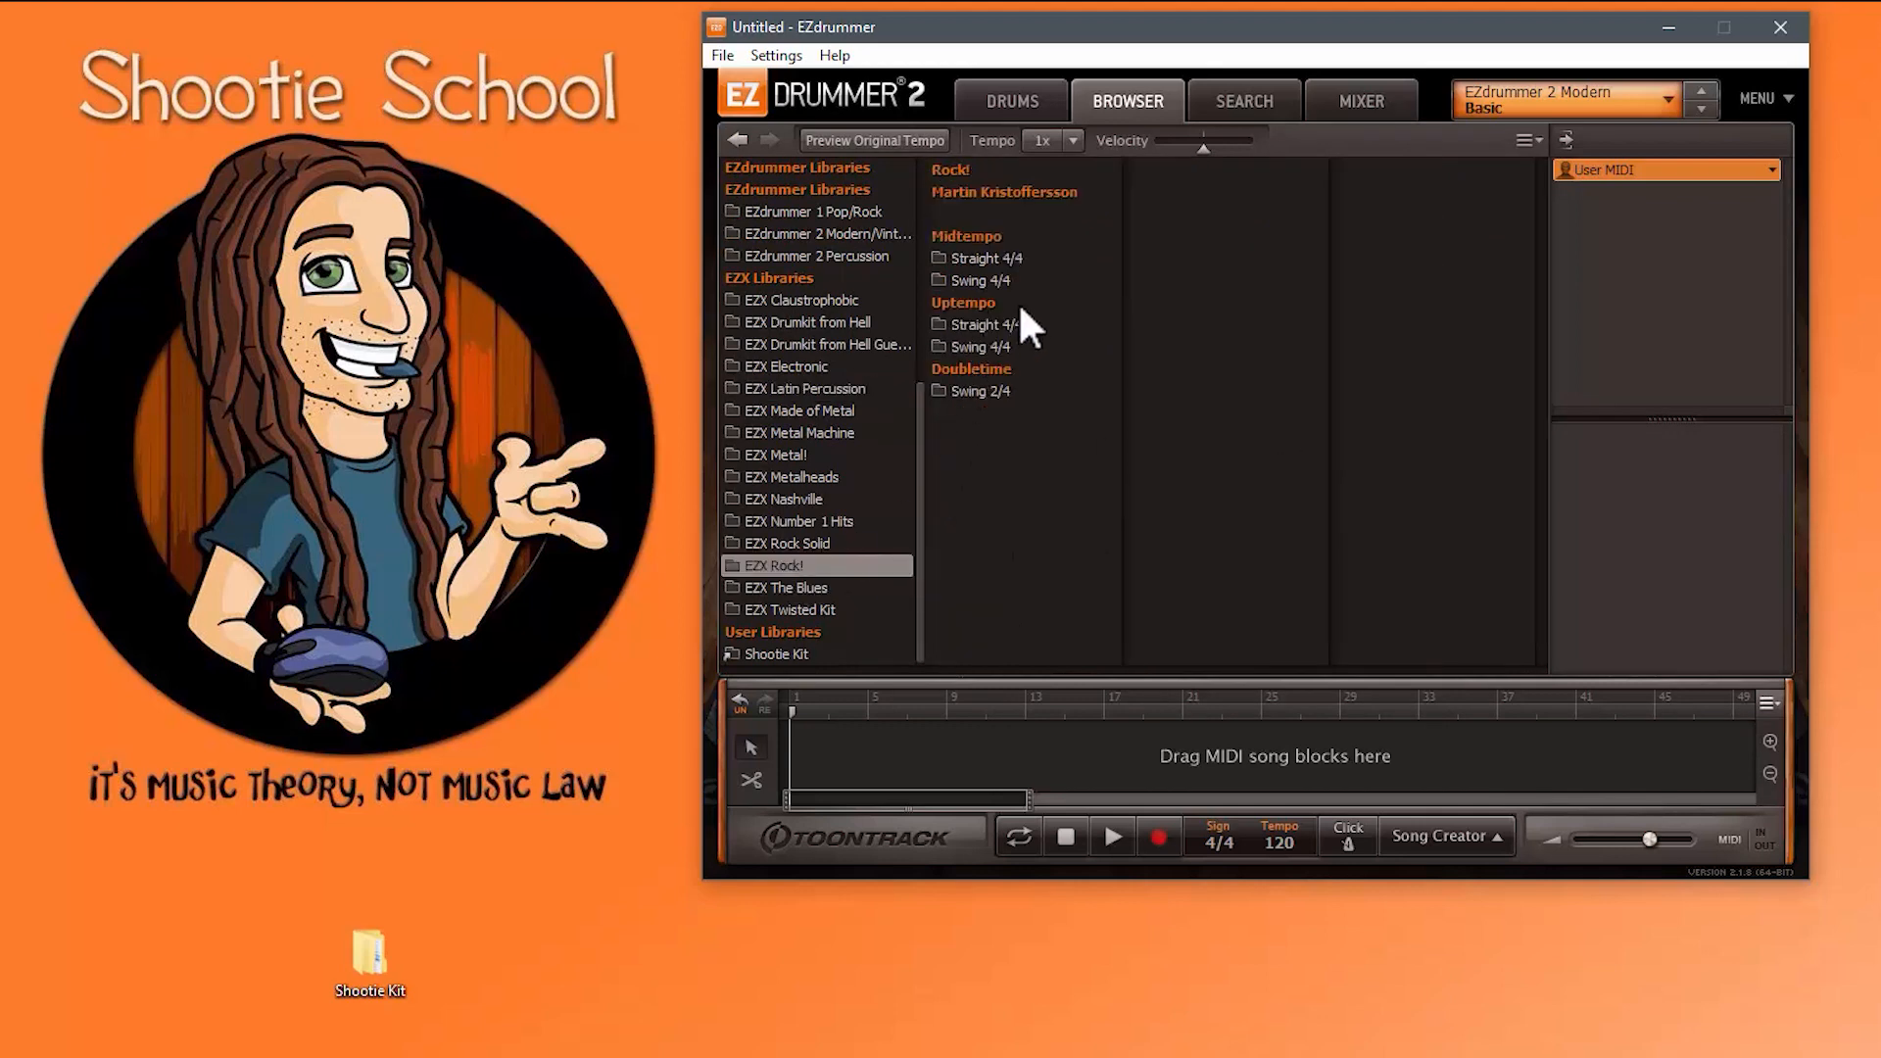
{"action": "left_click", "coordinate": [985, 257]}
{"action": "left_click", "coordinate": [1176, 258]}
{"action": "left_click", "coordinate": [1274, 501]}
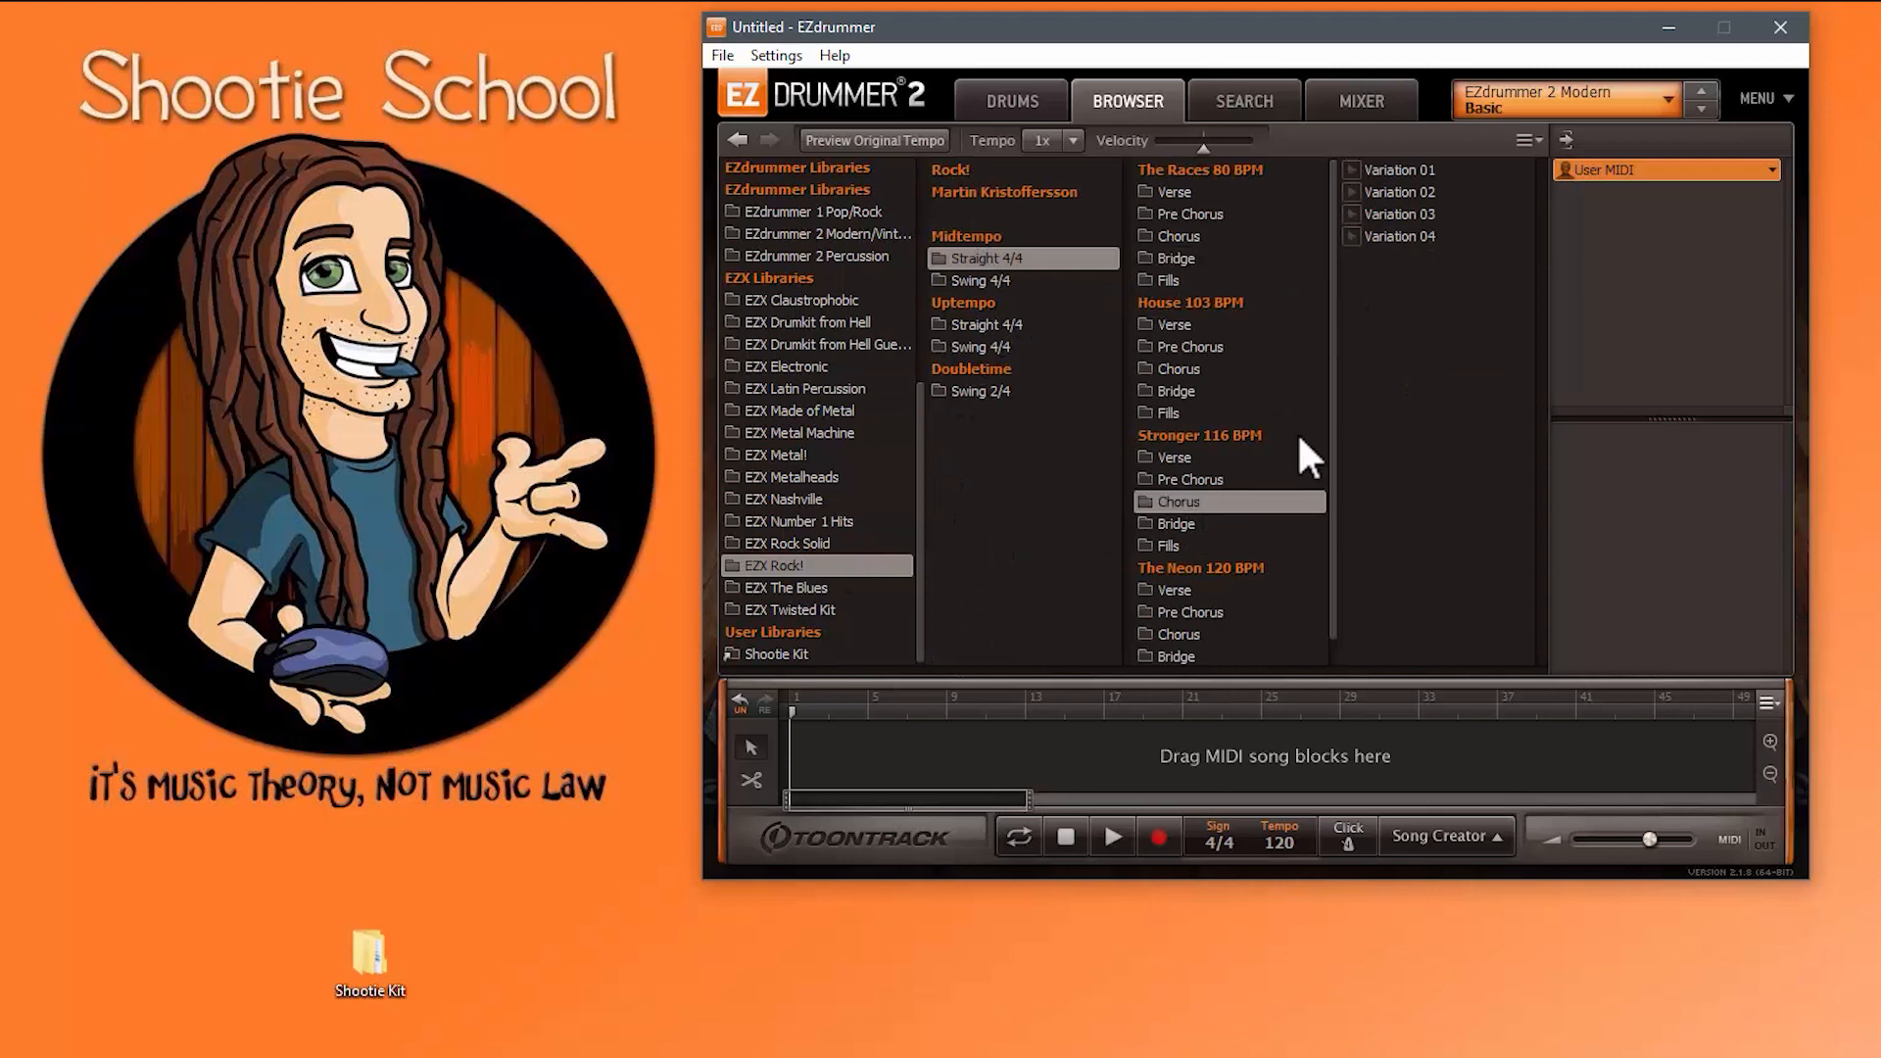
{"action": "left_click", "coordinate": [1402, 213]}
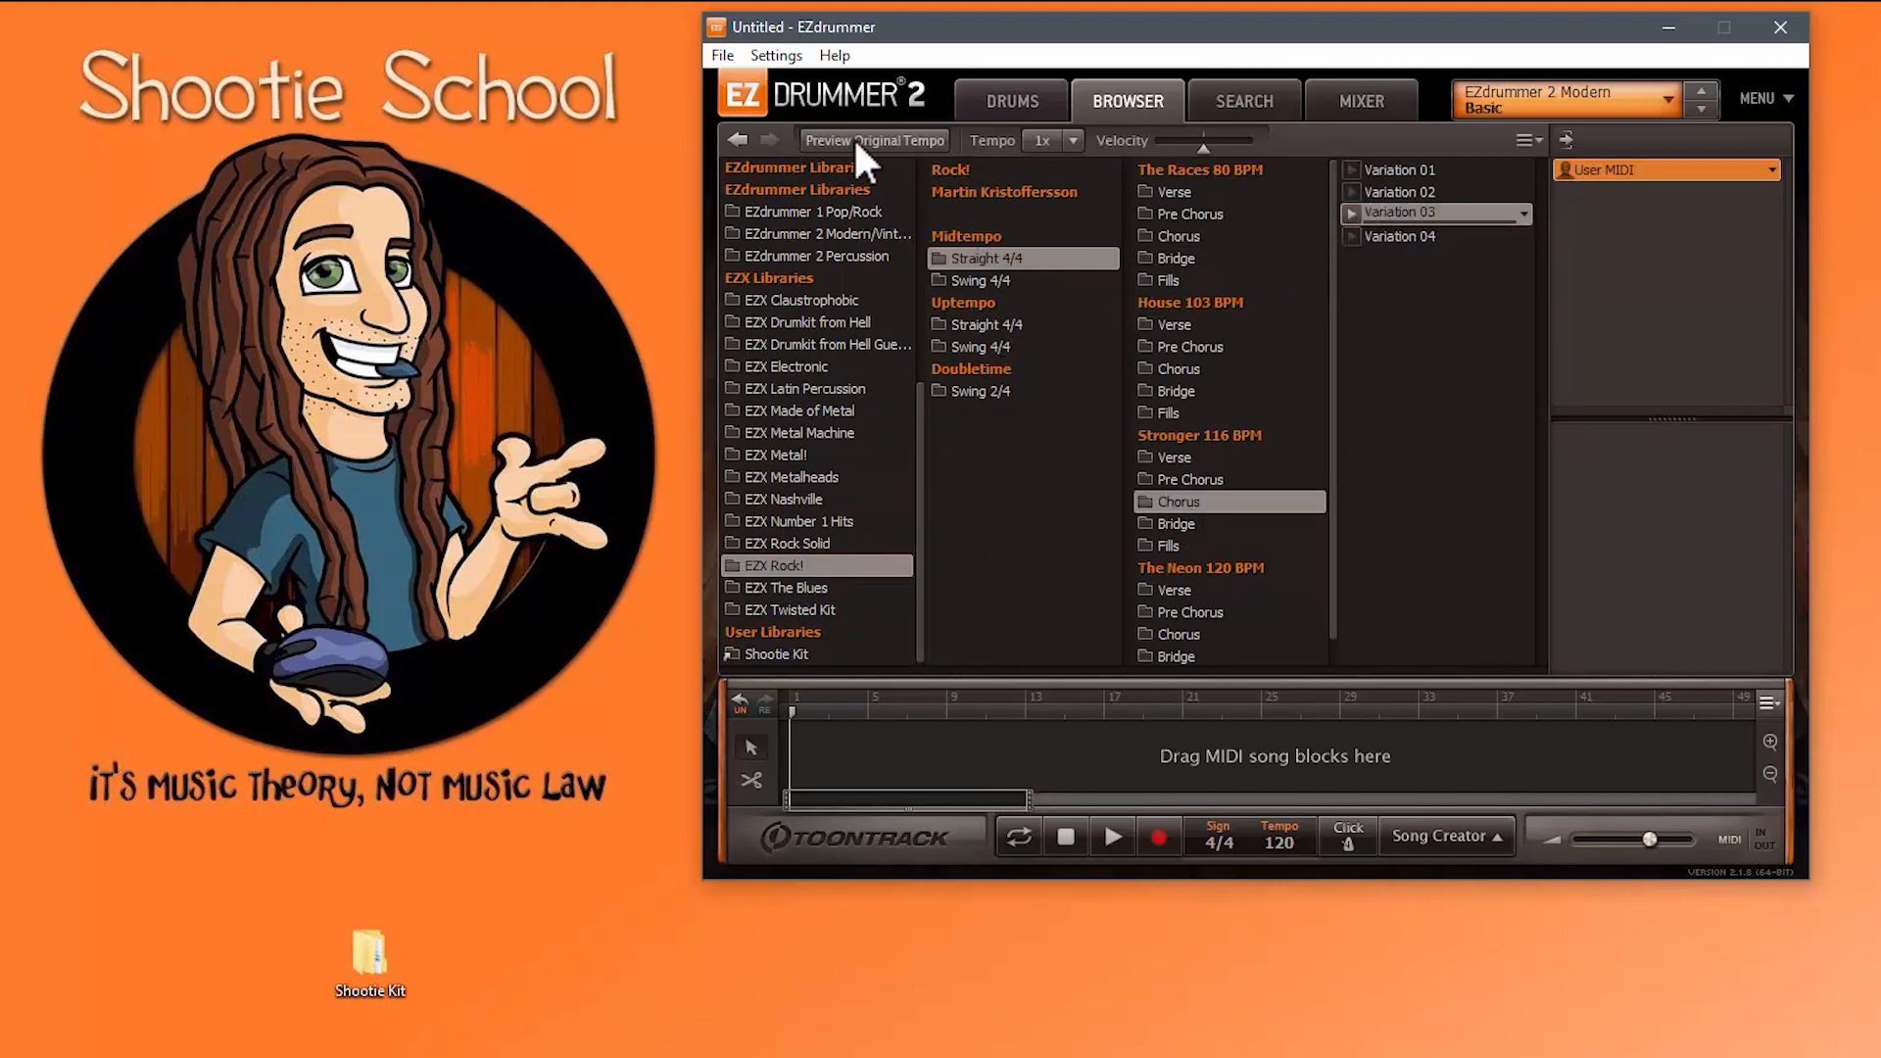
Step: Step back through the Browser's viewing history to the Slow Rock 75 BPM Chorus groove, and forward again to EZX Rock!
{"action": "left_click", "coordinate": [731, 129]}
{"action": "left_click", "coordinate": [731, 129]}
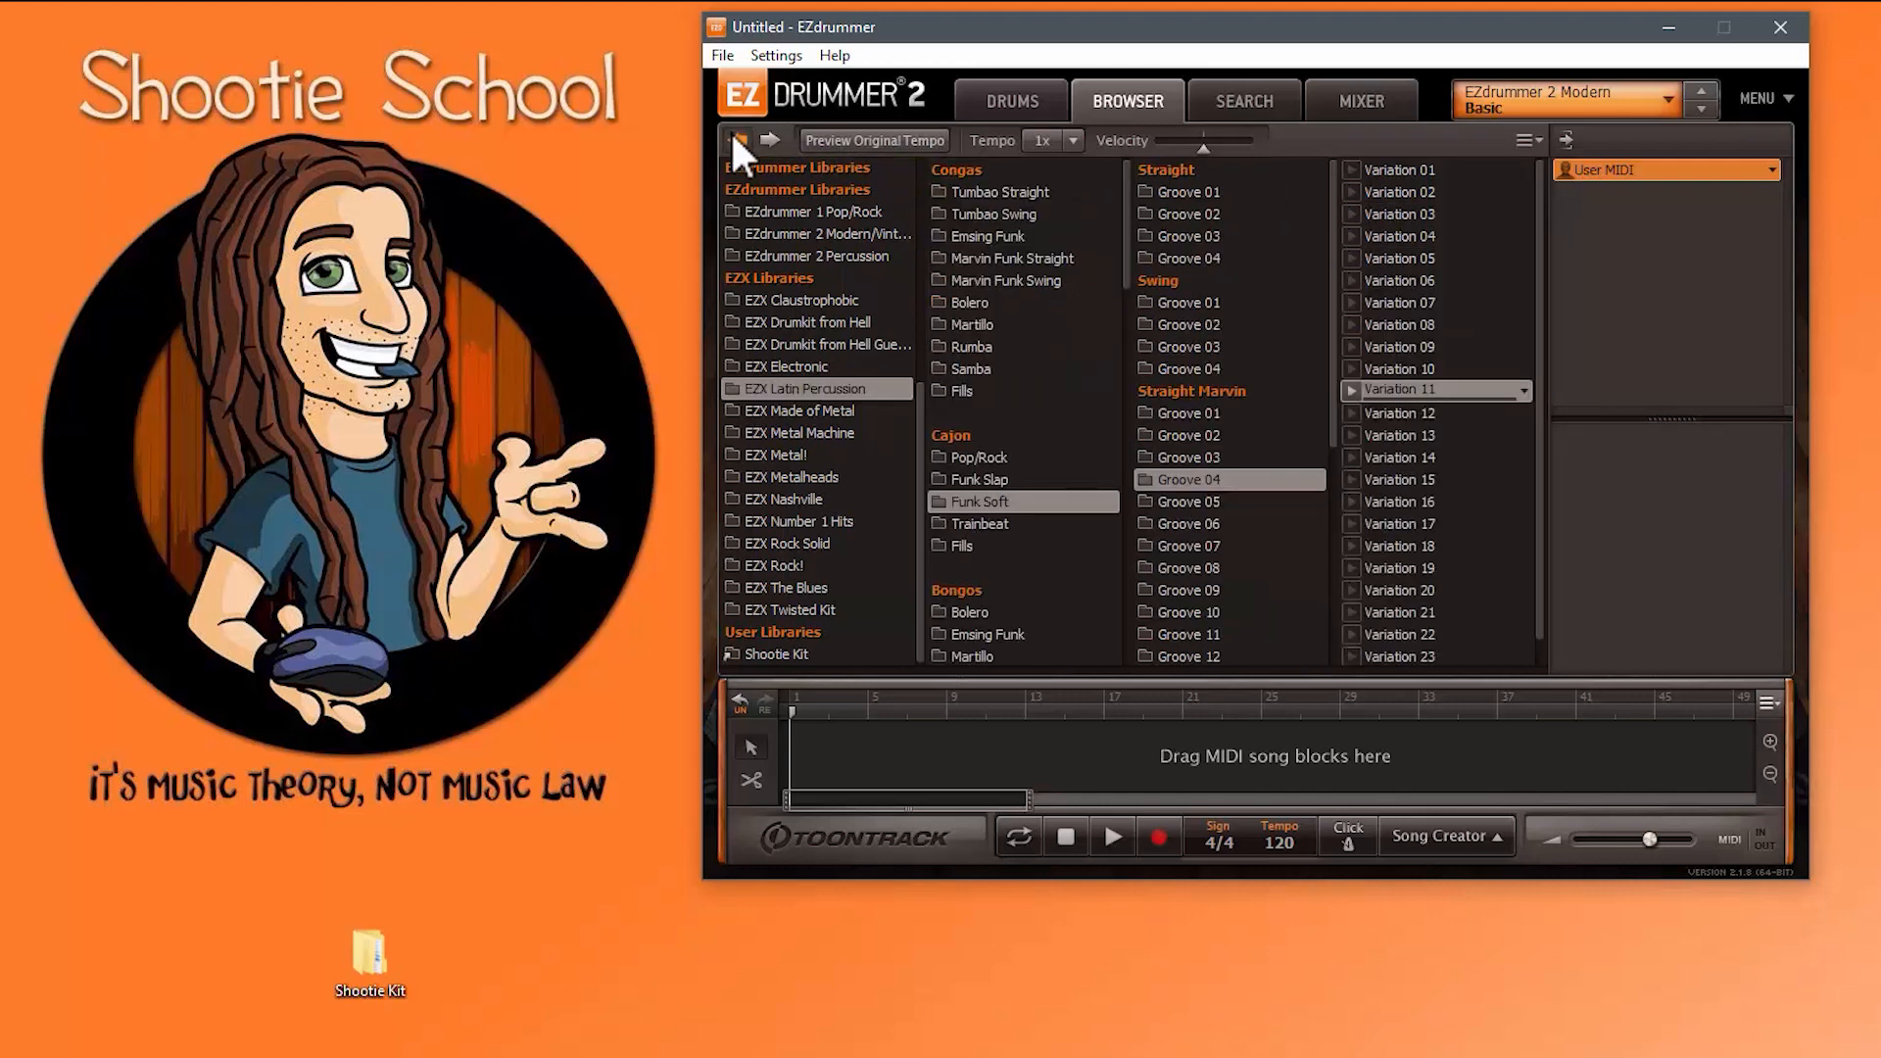
{"action": "left_click", "coordinate": [731, 131]}
{"action": "left_click", "coordinate": [731, 131]}
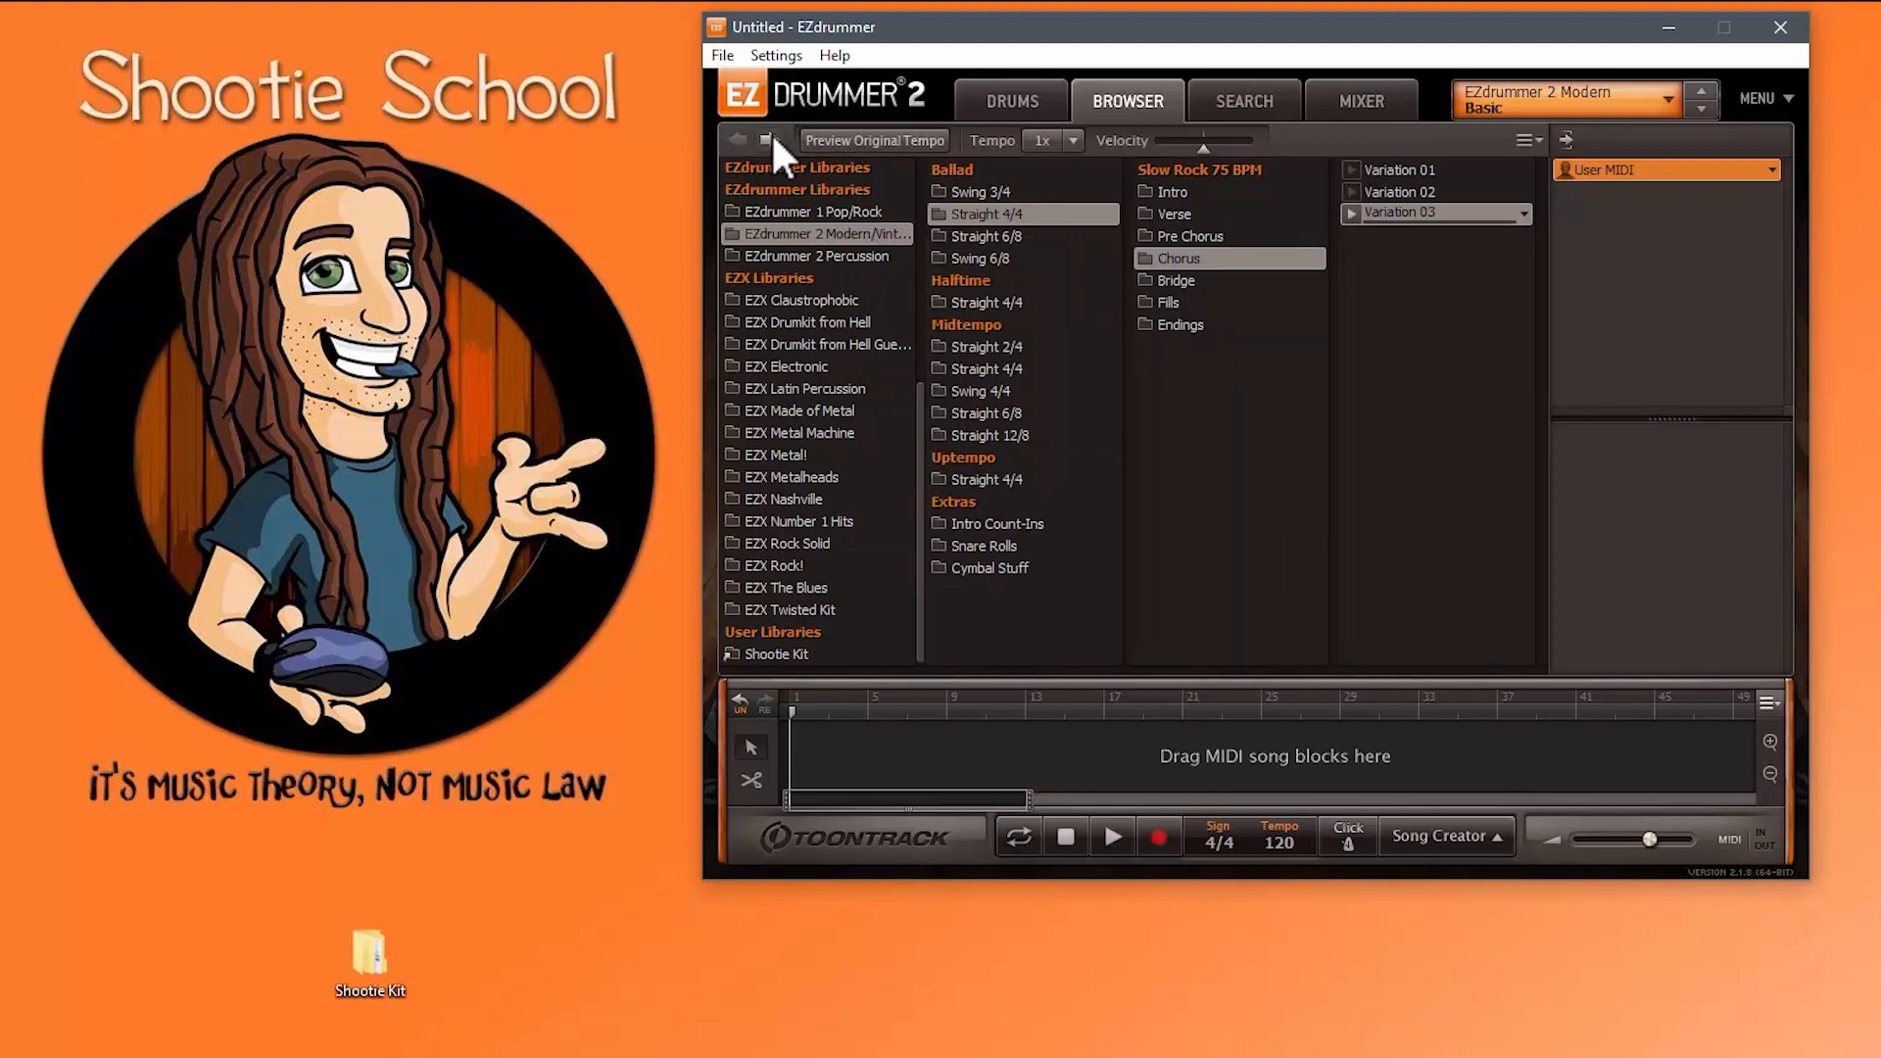
{"action": "left_click", "coordinate": [773, 131]}
{"action": "left_click", "coordinate": [772, 132]}
{"action": "left_click", "coordinate": [772, 131]}
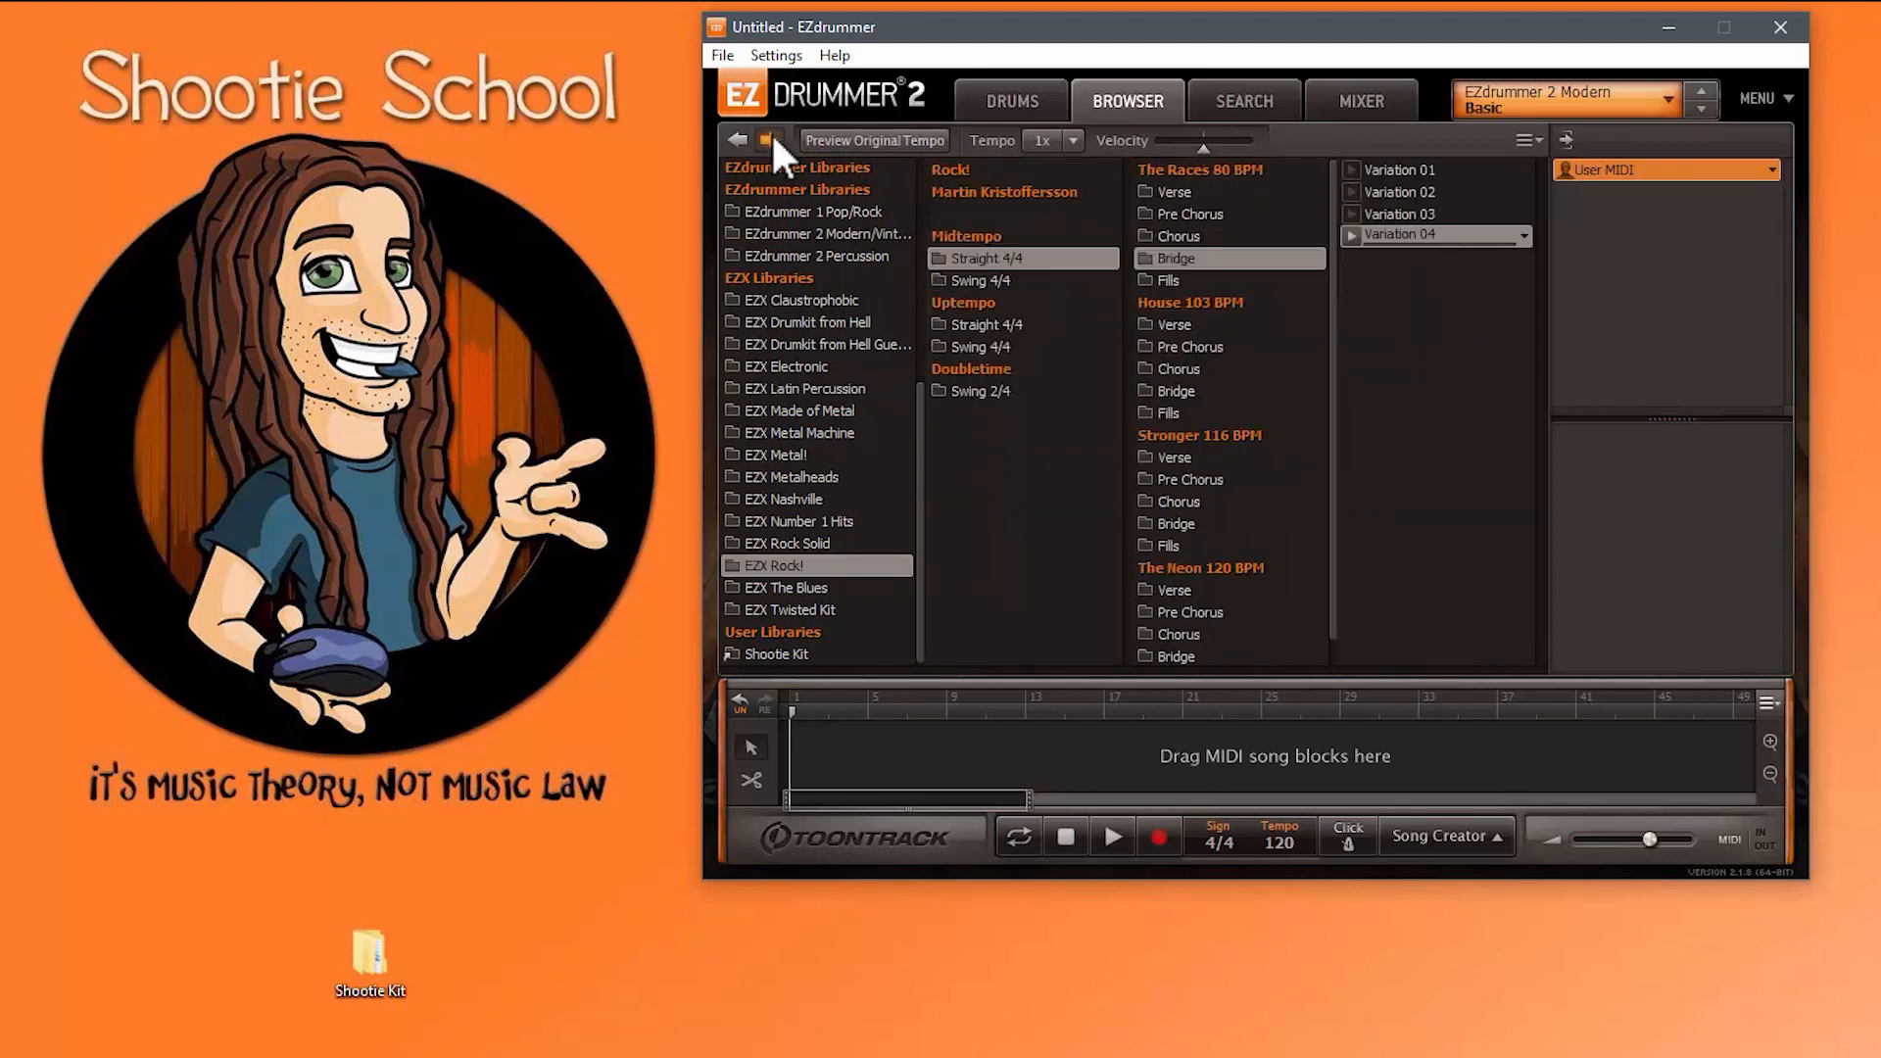
{"action": "left_click", "coordinate": [772, 132]}
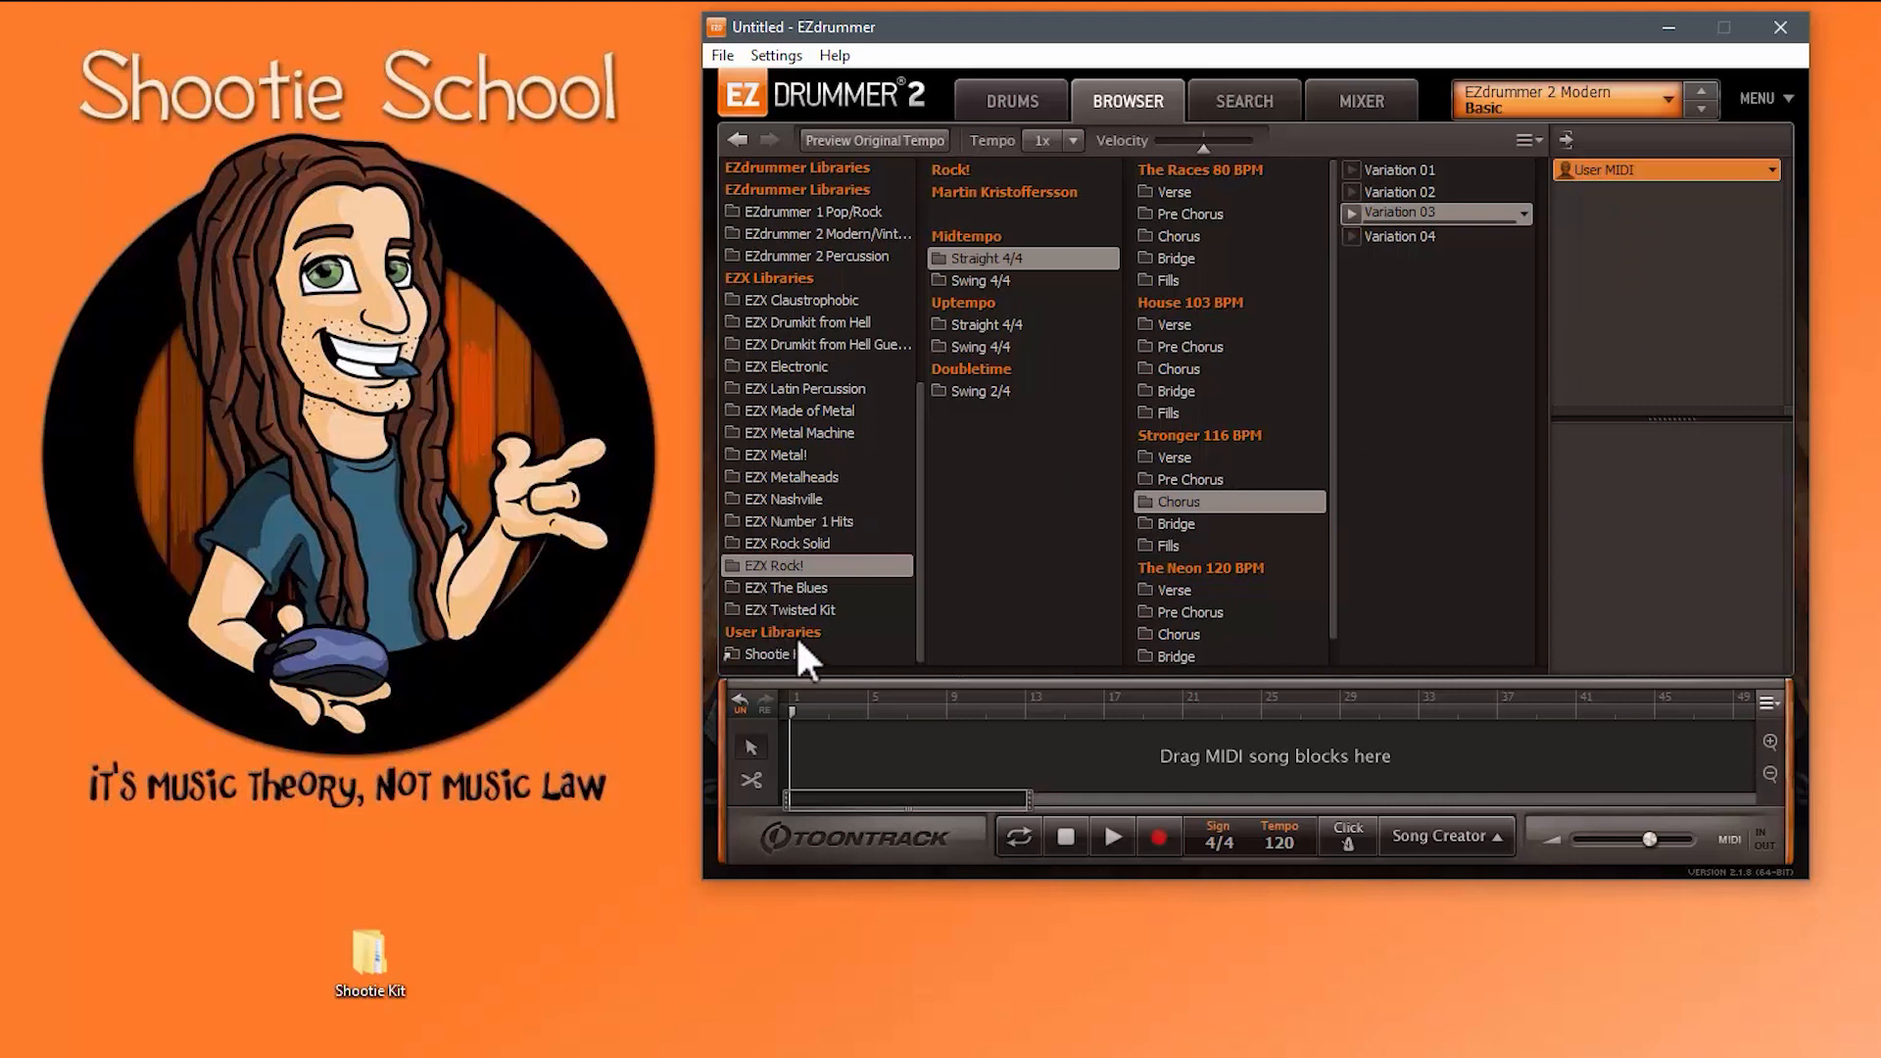
Step: Select the Shootie Kit user library and check where the Manage MIDI Libraries command is offered for the Browser and User MIDI
{"action": "left_click", "coordinate": [776, 654]}
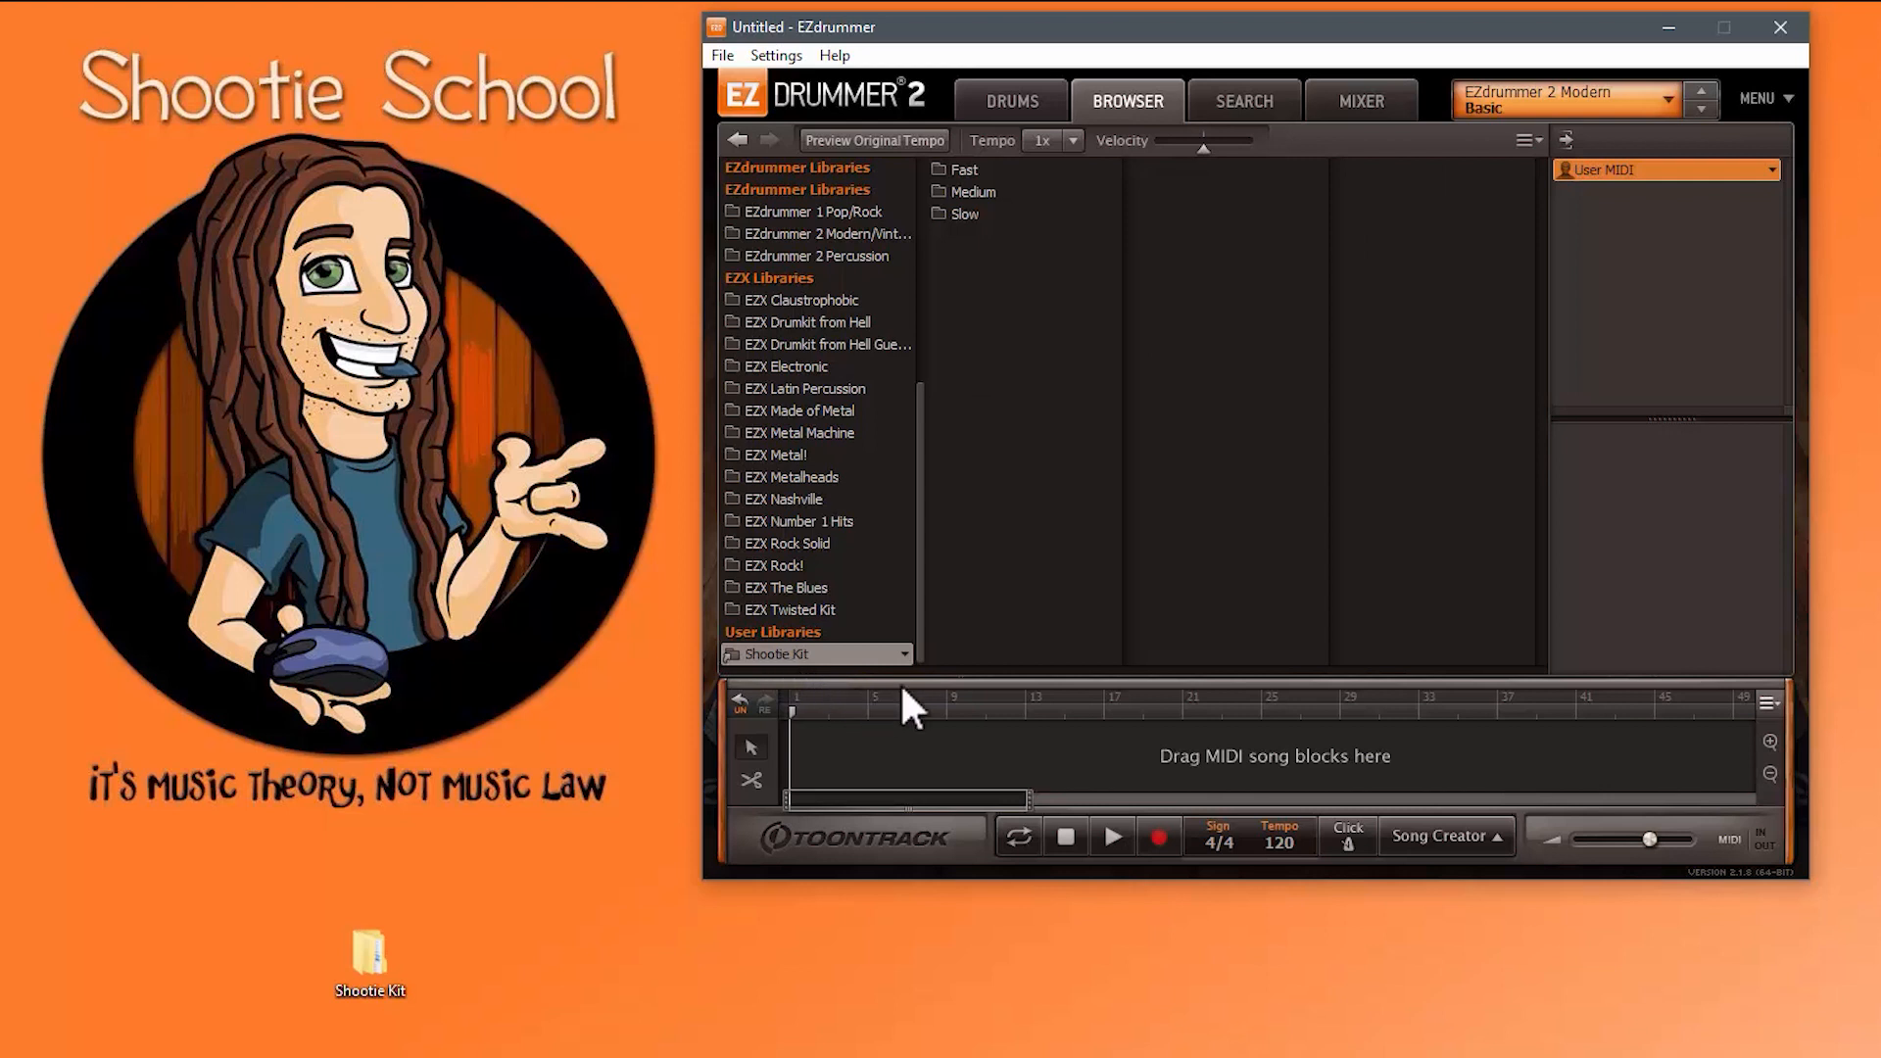
{"action": "left_click", "coordinate": [1524, 139]}
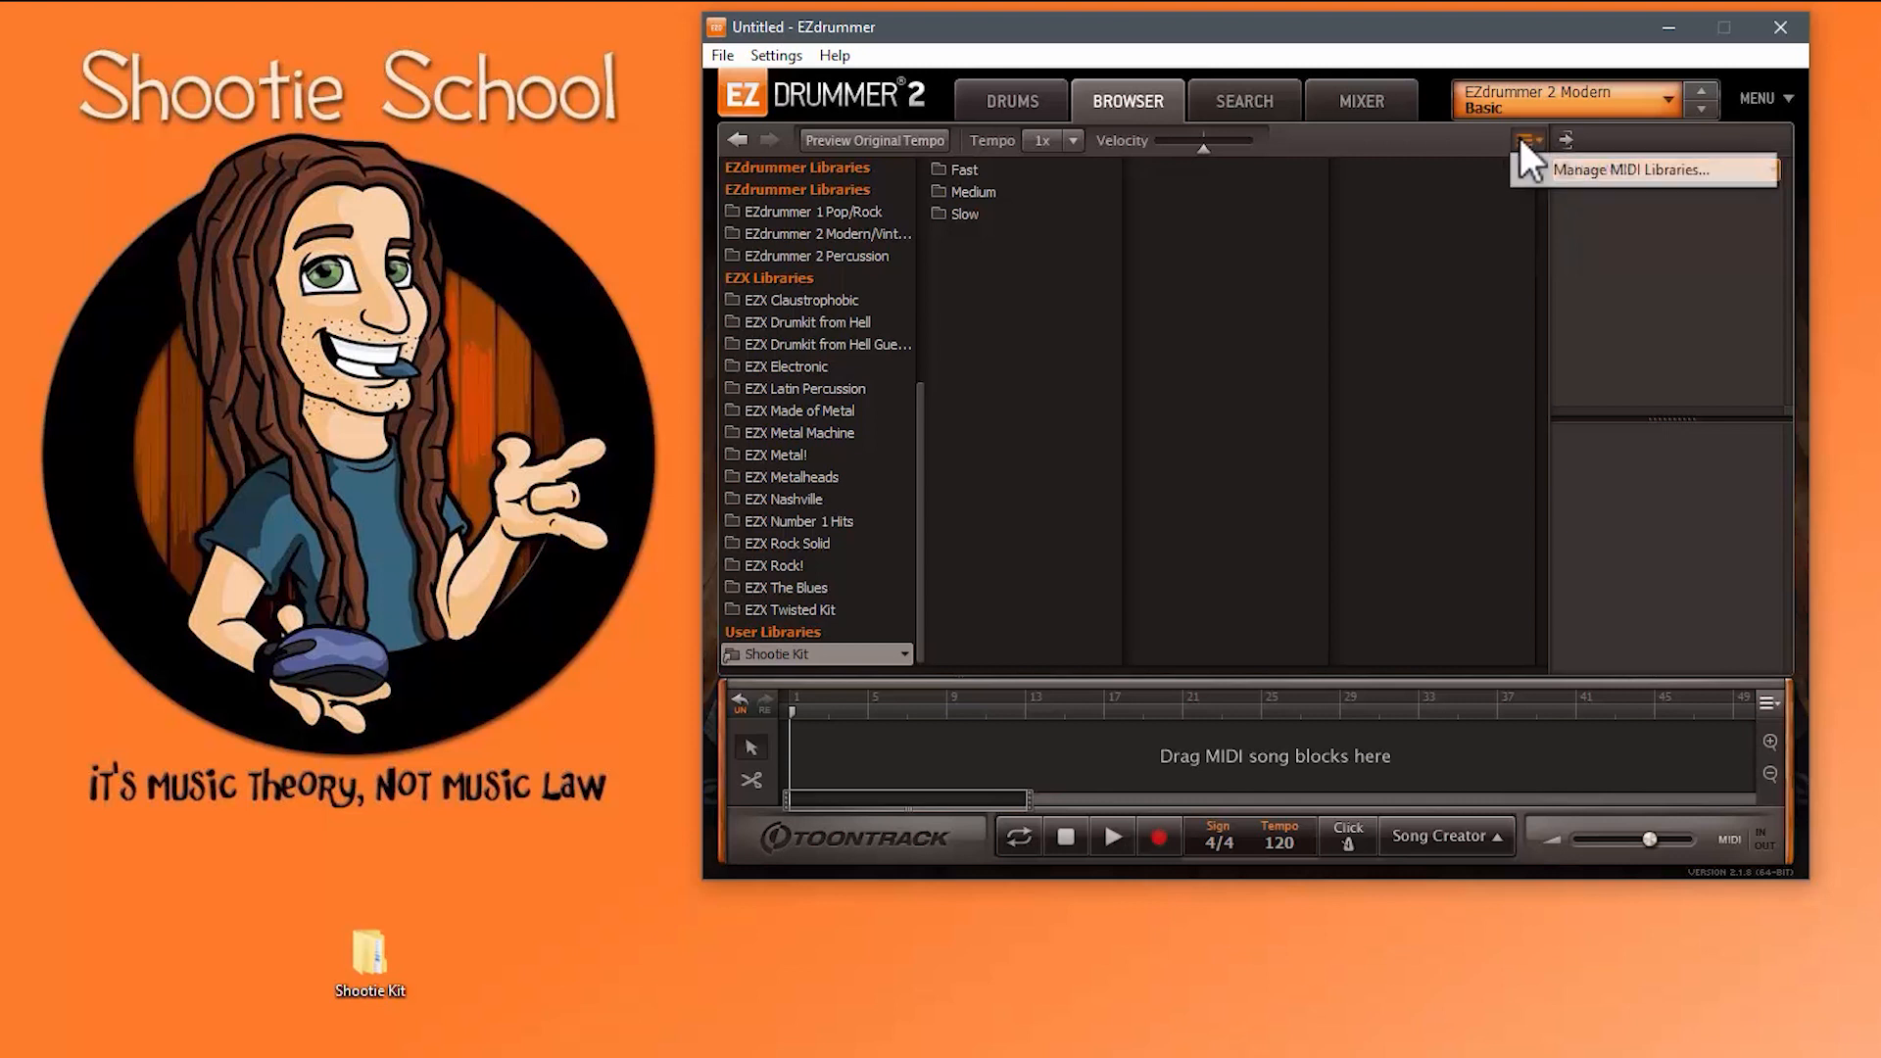
{"action": "right_click", "coordinate": [1636, 166]}
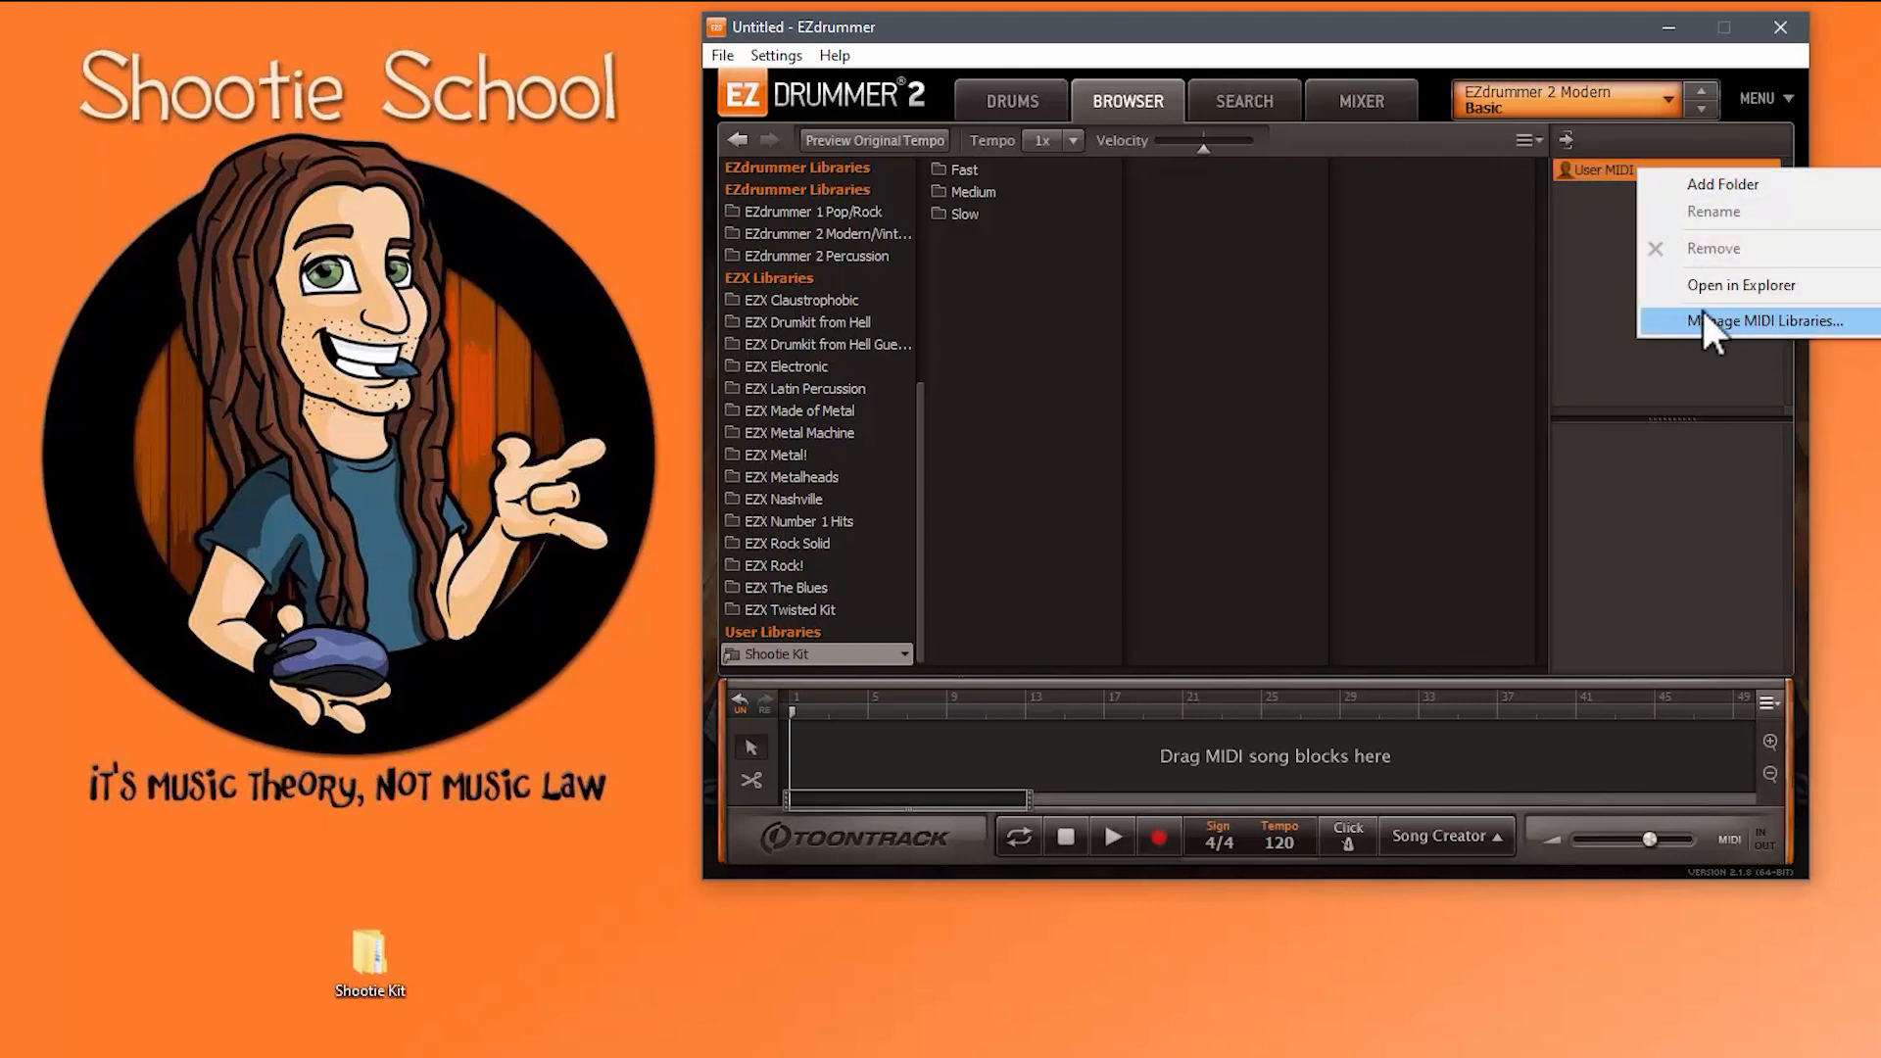
{"action": "left_click", "coordinate": [1433, 145]}
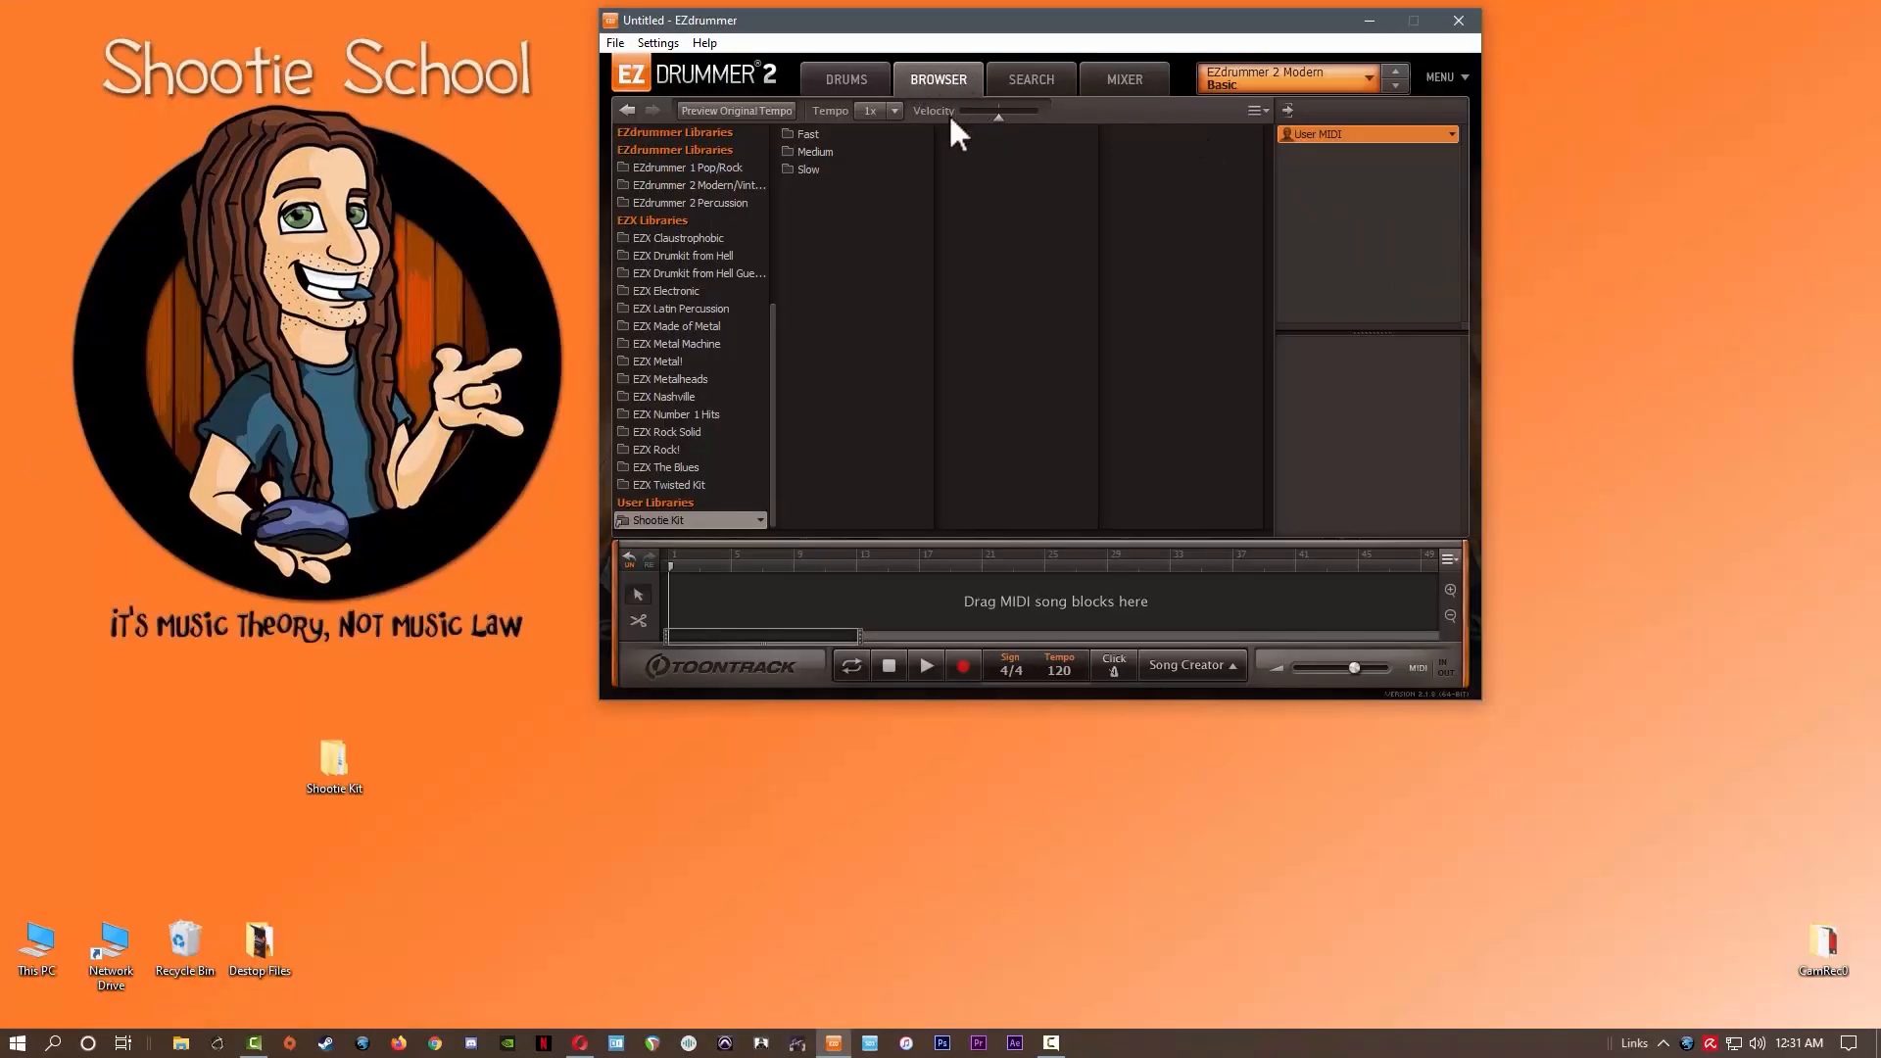
Step: Place Variation_01 from Shootie Kit's Fast Chorus folder on the song track at about bar 17 and check its block commands
{"action": "left_click", "coordinate": [580, 1043]}
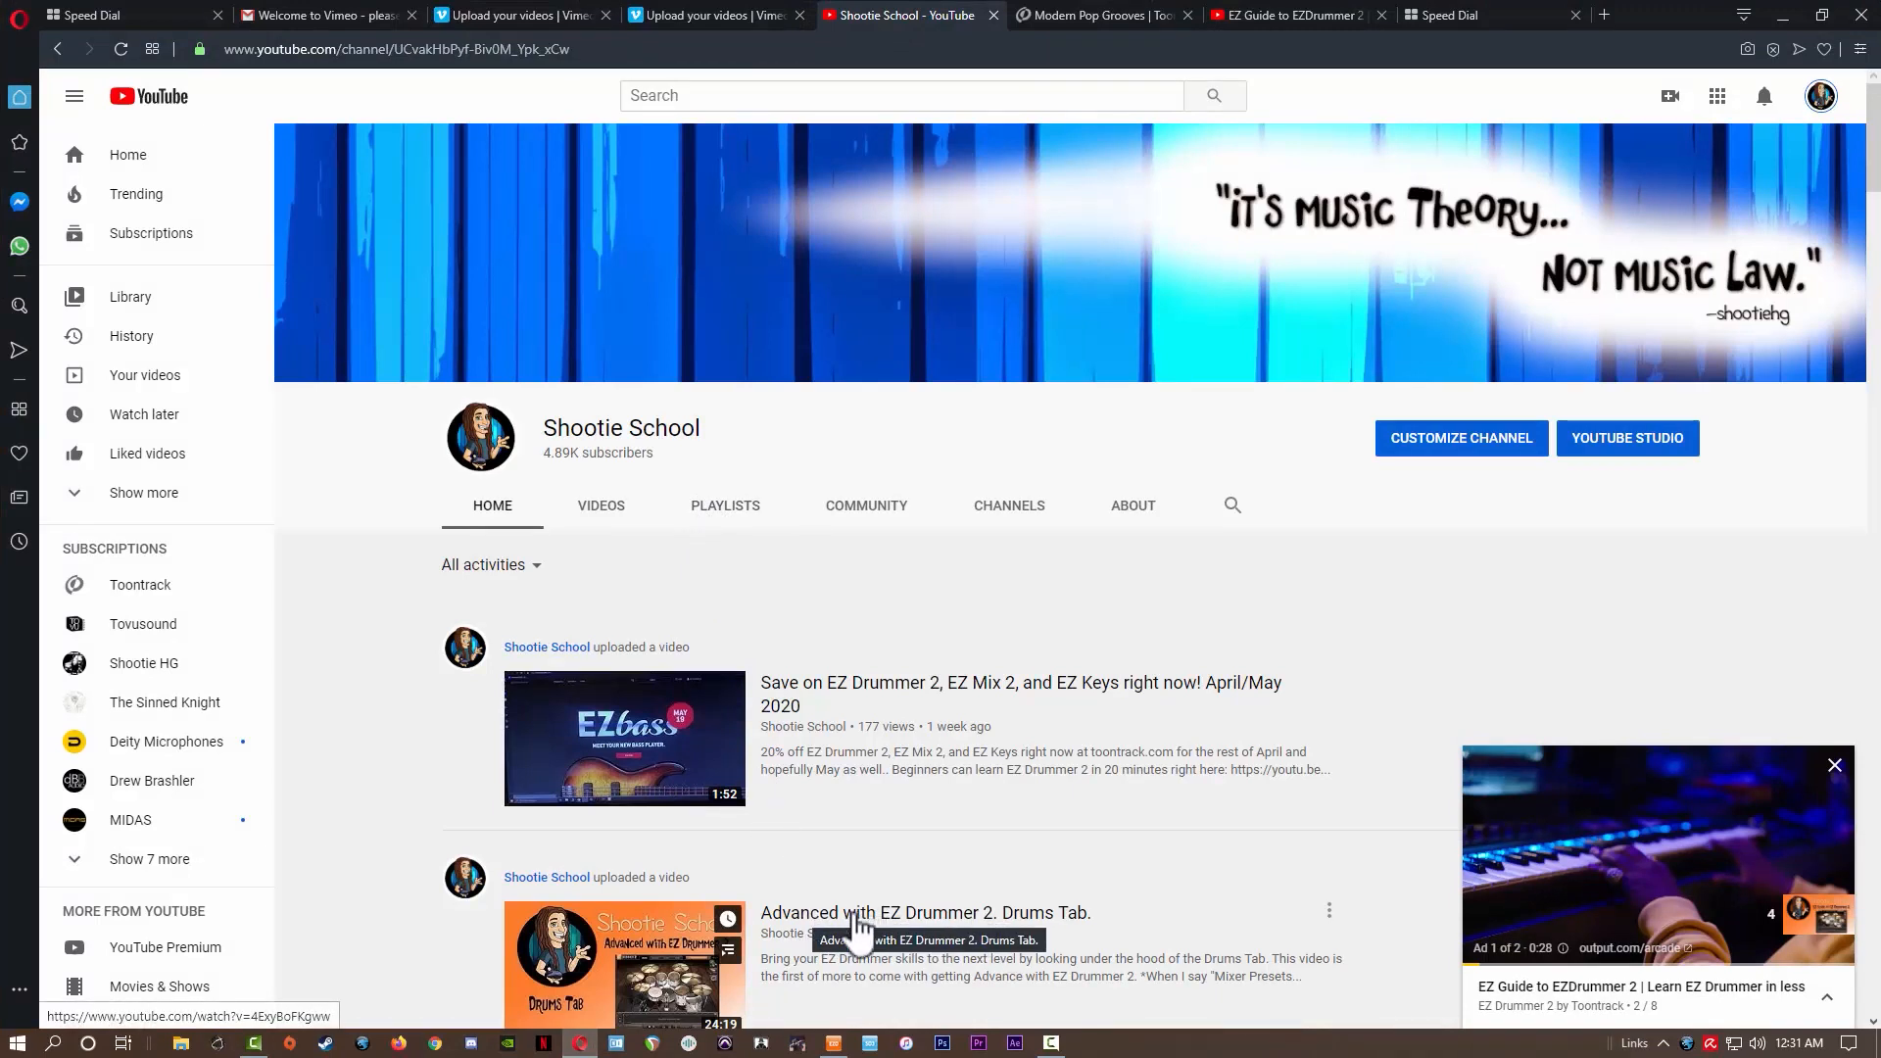
{"action": "left_click", "coordinate": [834, 1042]}
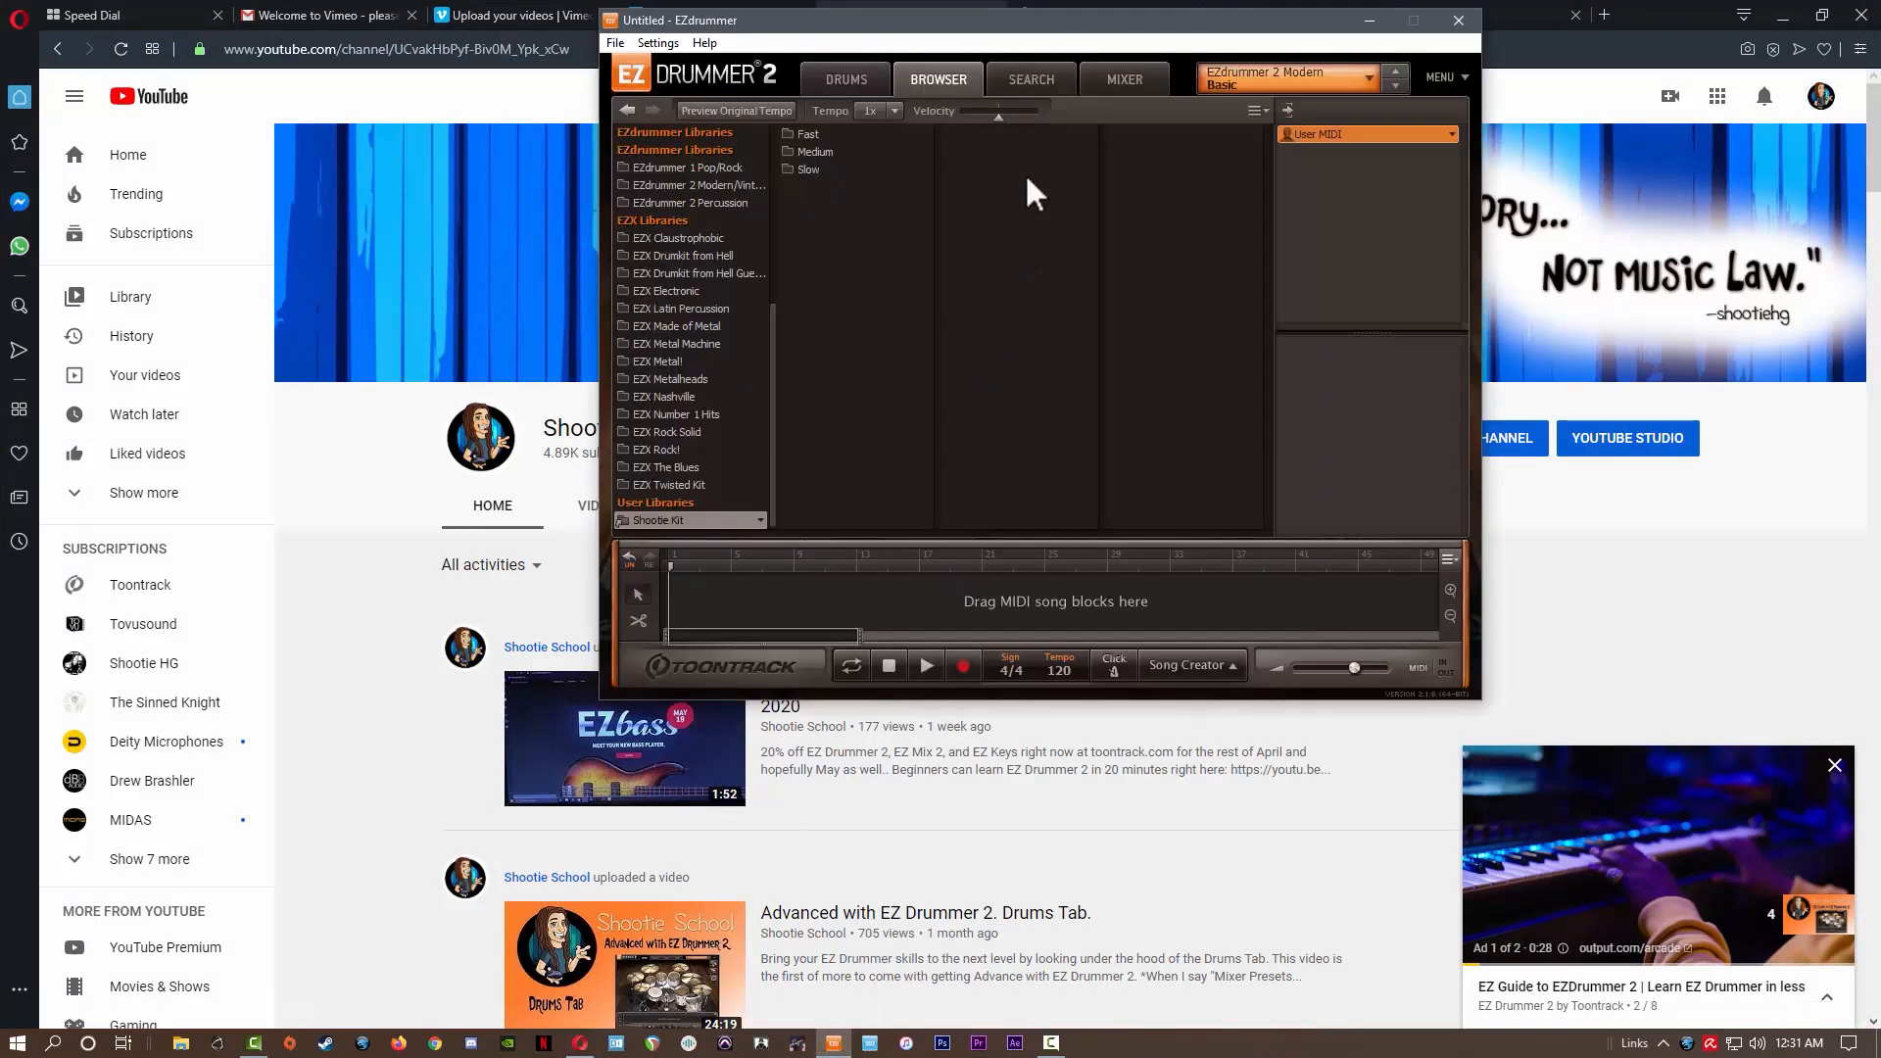
{"action": "left_click", "coordinate": [809, 135]}
{"action": "left_click", "coordinate": [980, 134]}
{"action": "left_click_drag", "start_coordinate": [1156, 149], "coordinate": [936, 613]}
{"action": "right_click", "coordinate": [962, 597]}
{"action": "left_click", "coordinate": [1047, 859]}
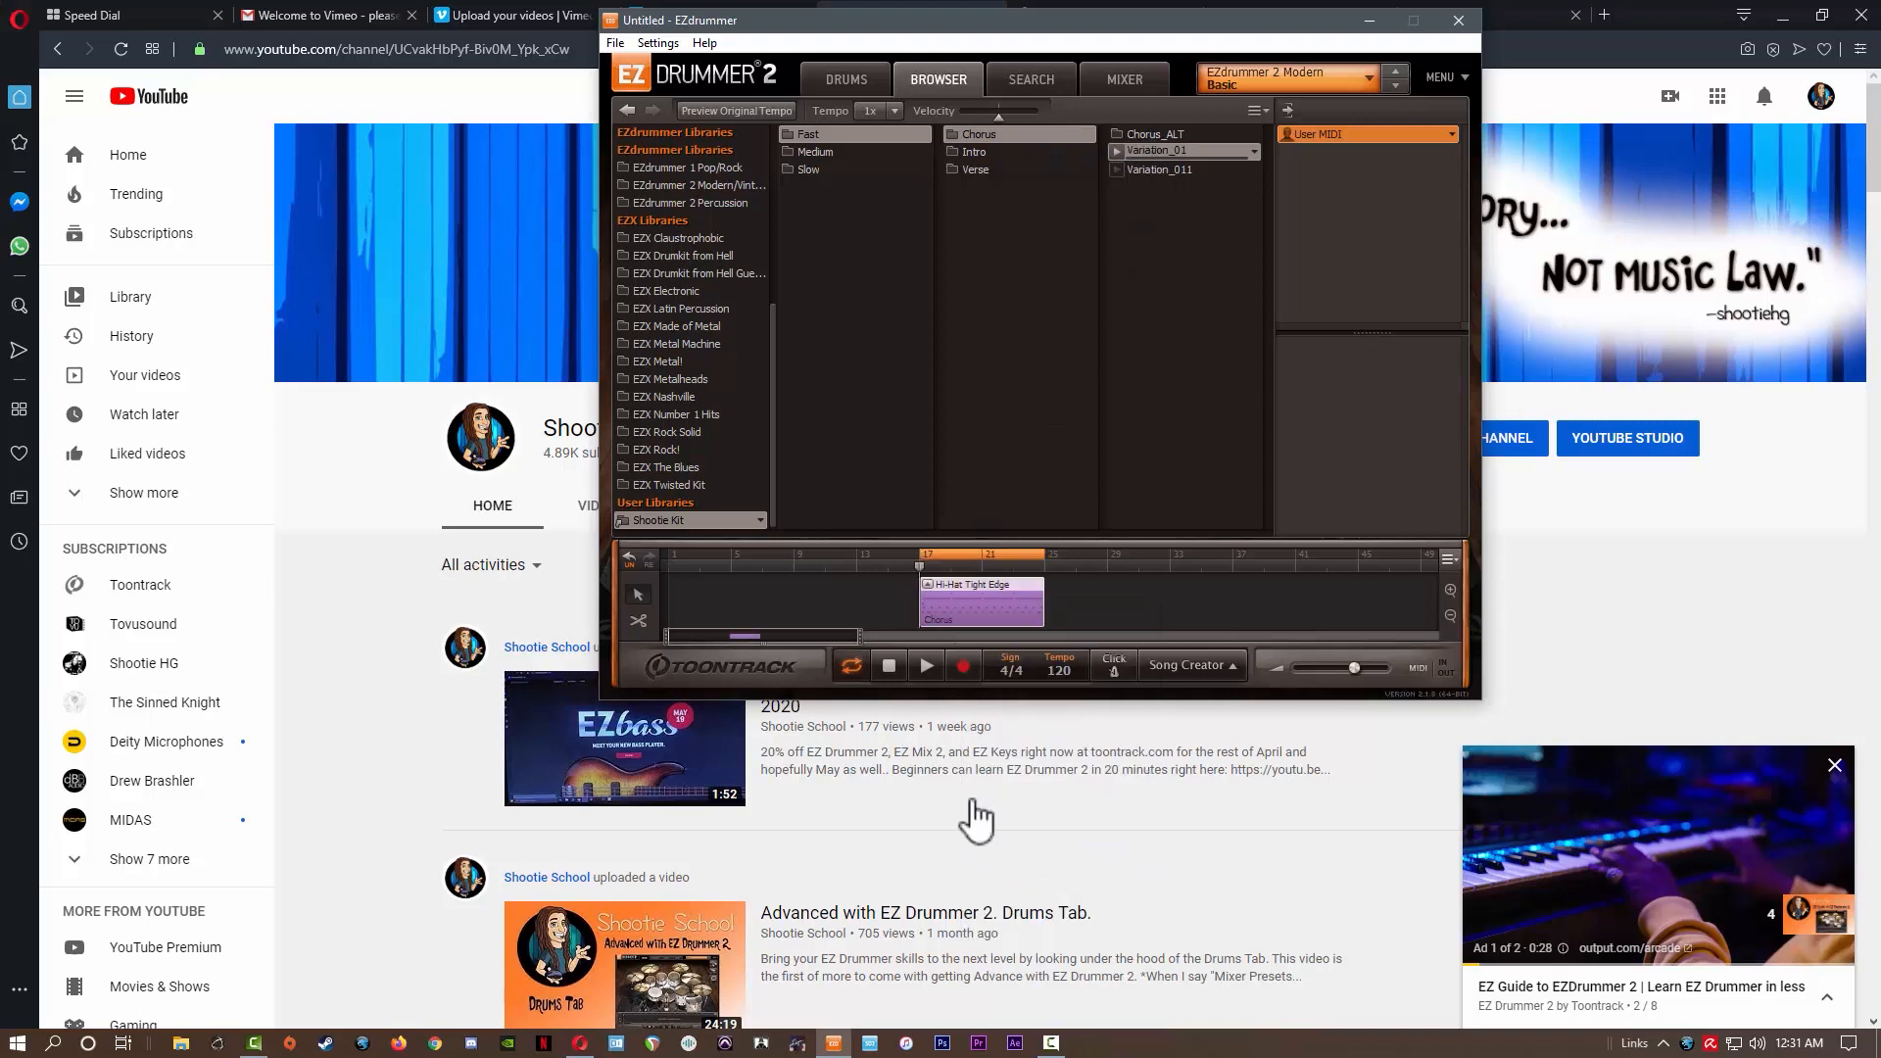
Step: Switch to the Shootie School YouTube page, open the video "Advanced with EZ Drummer 2. Drums Tab." and pause it
{"action": "left_click", "coordinate": [314, 627]}
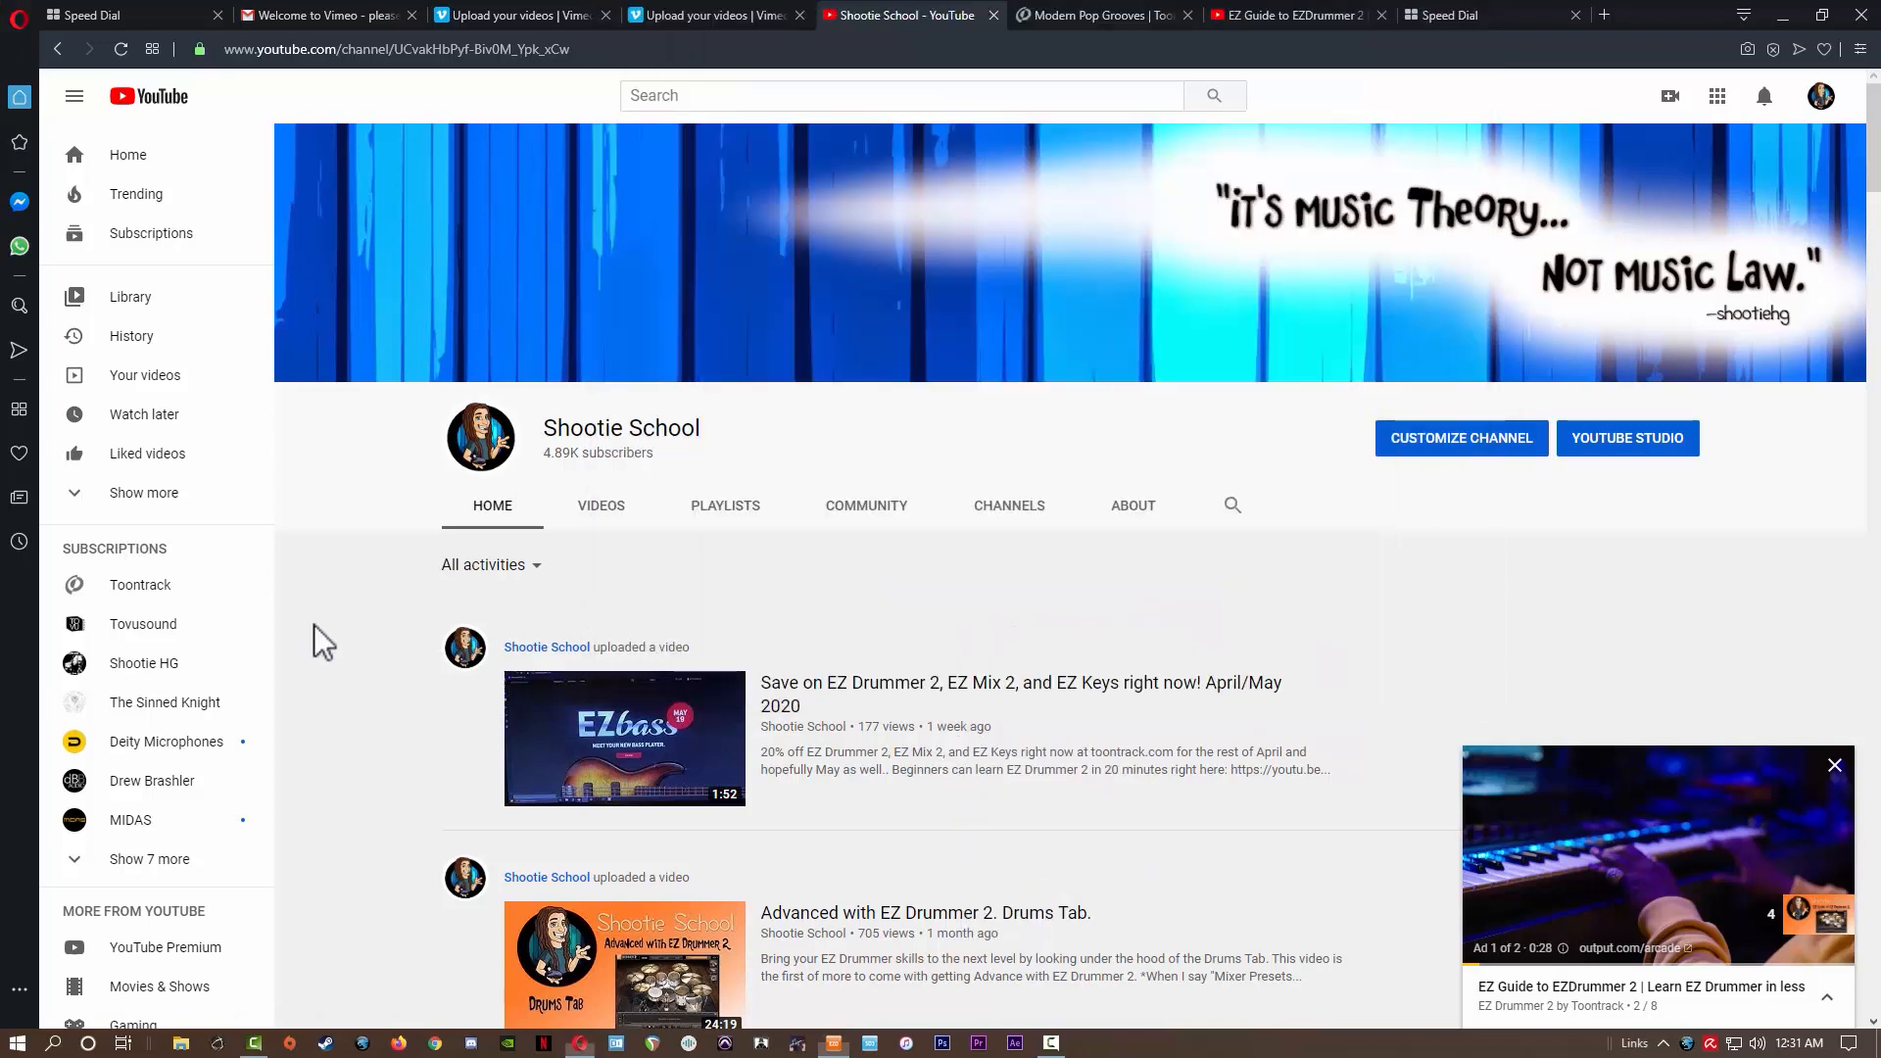
{"action": "left_click", "coordinate": [853, 921]}
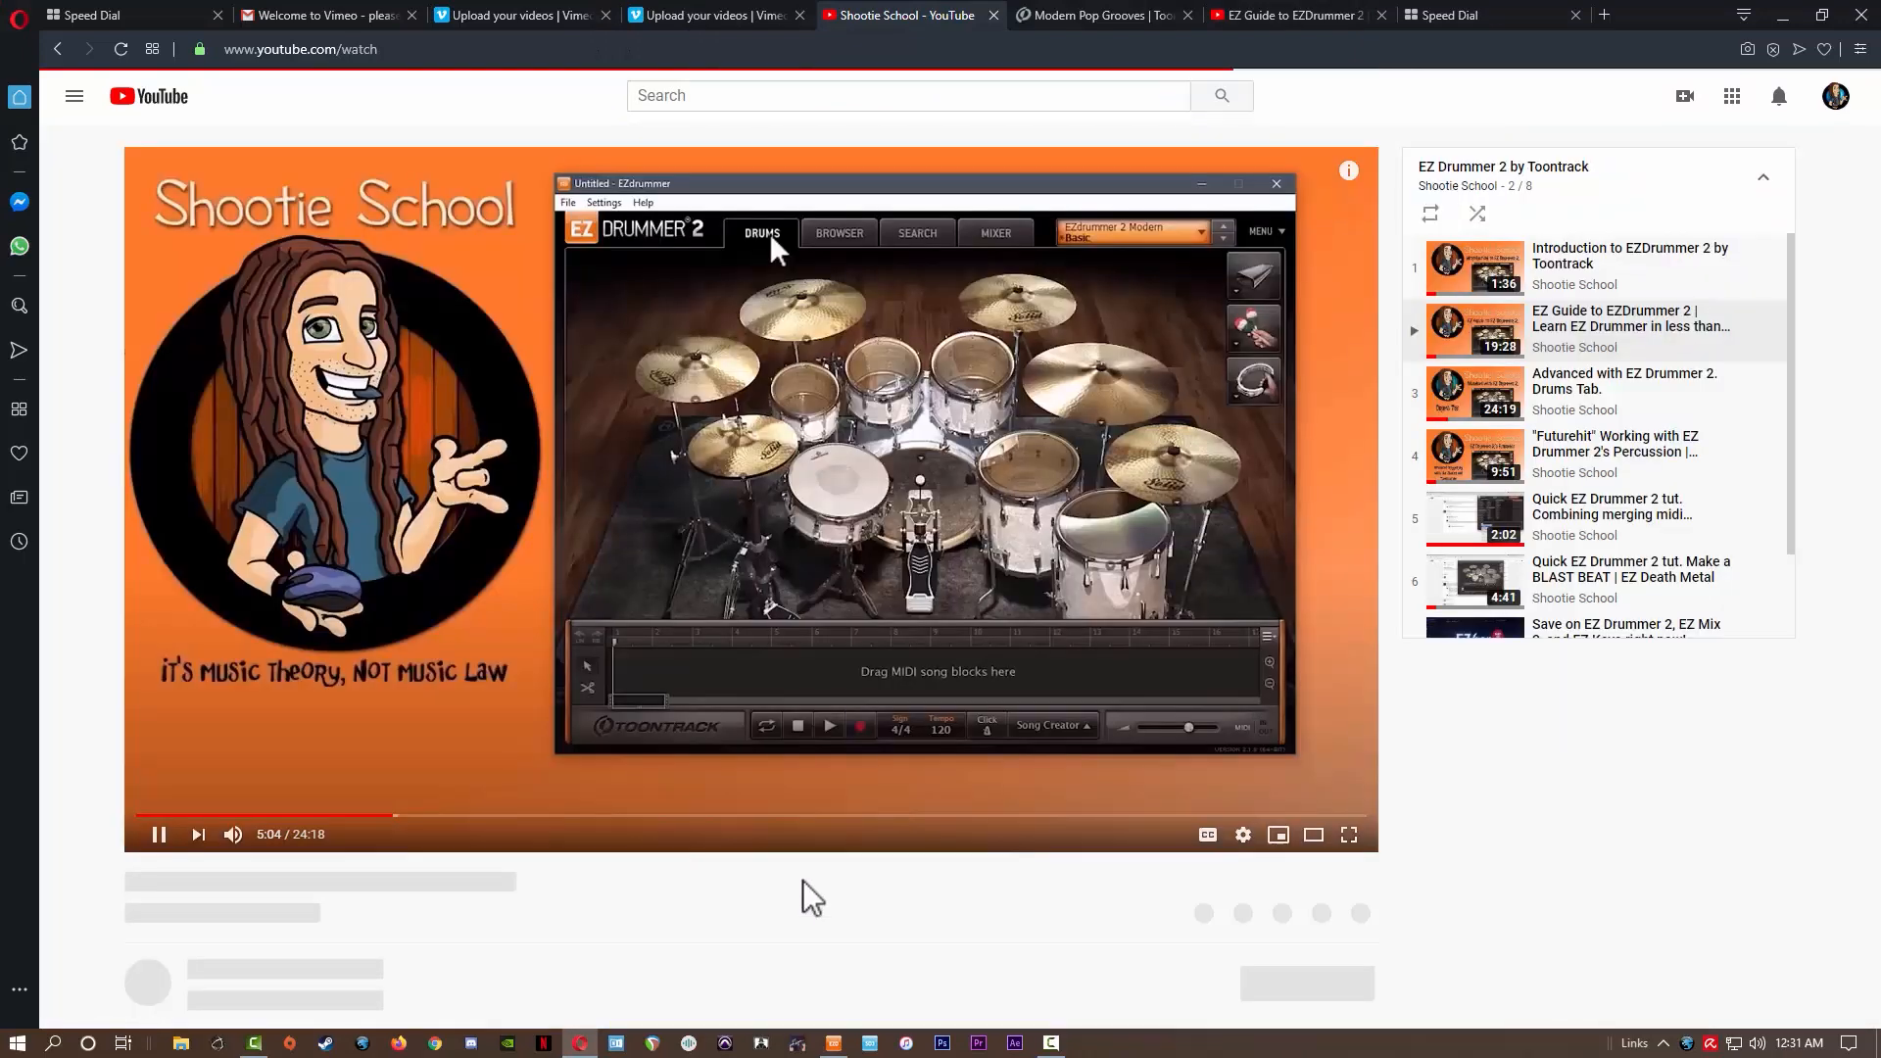
{"action": "left_click", "coordinate": [386, 748]}
Step: Write the public comment "DUDE!!!! More Cowbell \m/" under the video
{"action": "scroll", "coordinate": [386, 748], "scroll_direction": "down", "scroll_amount": 7}
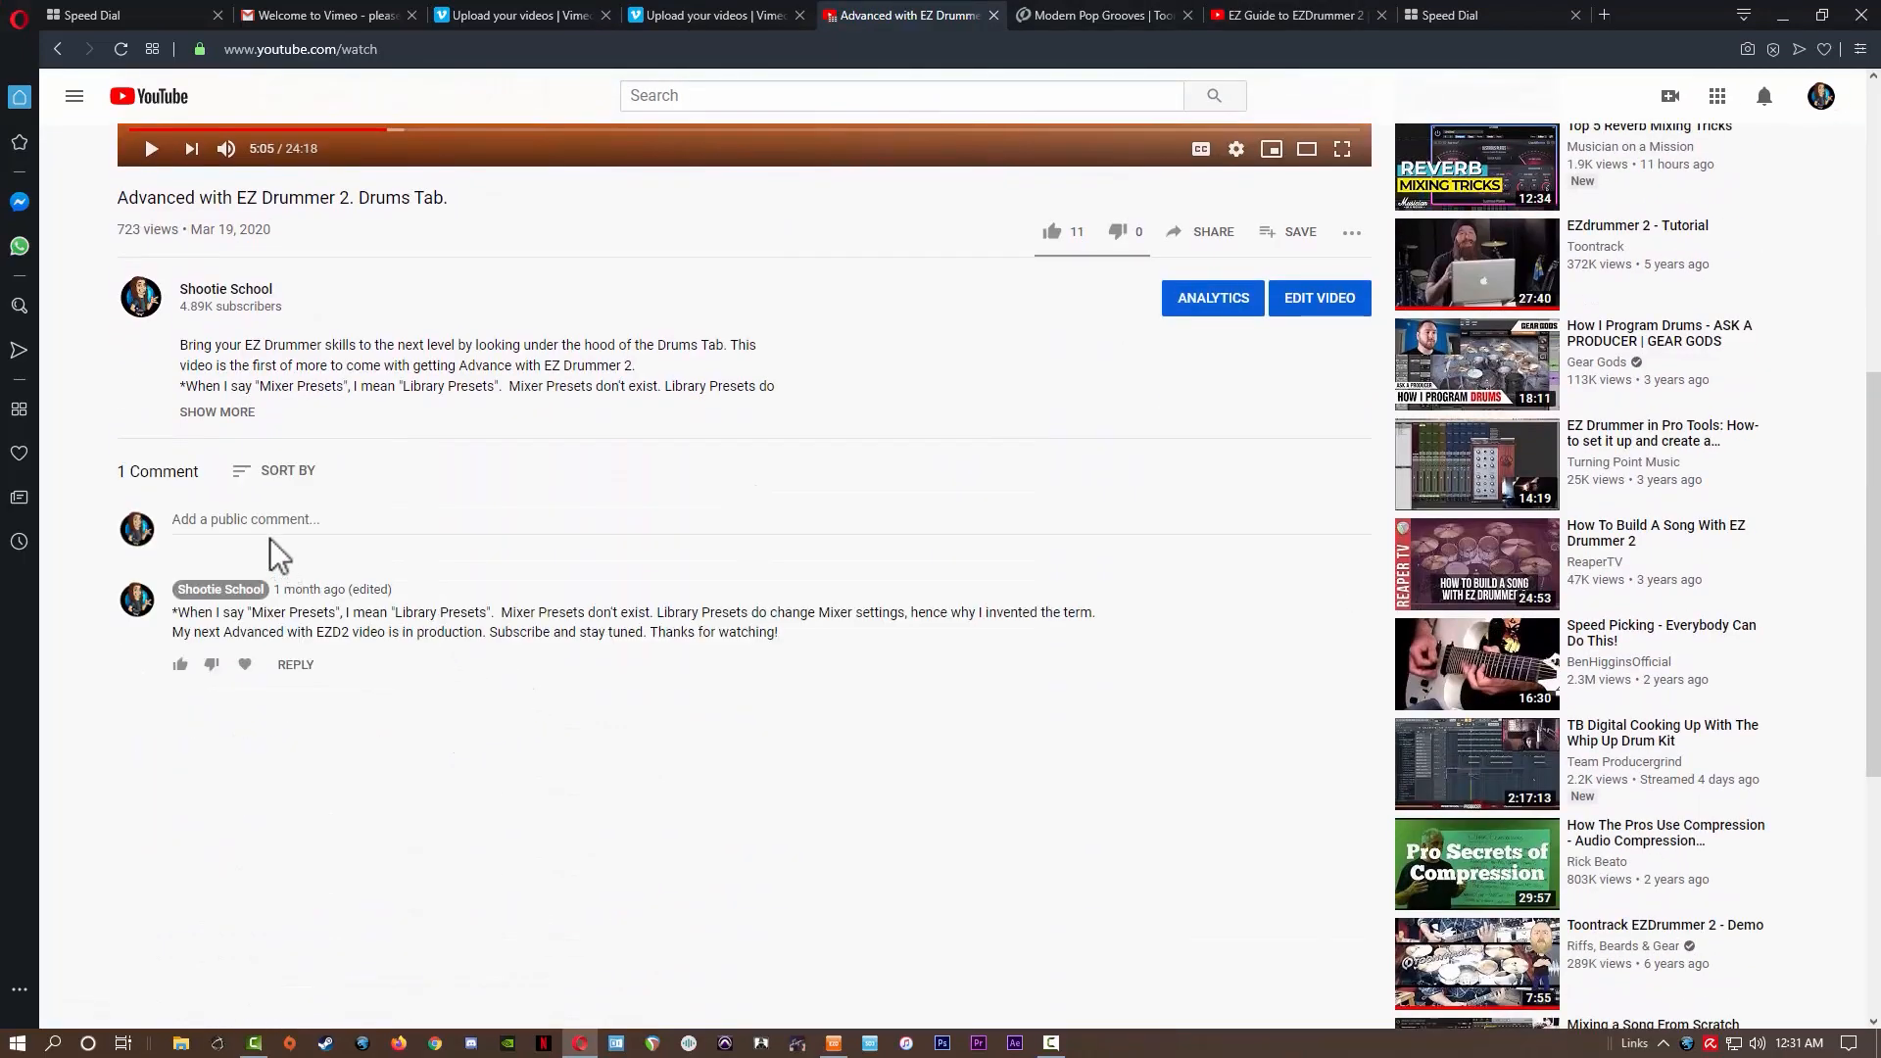
{"action": "left_click", "coordinate": [264, 519]}
{"action": "type", "text": "DUDE"}
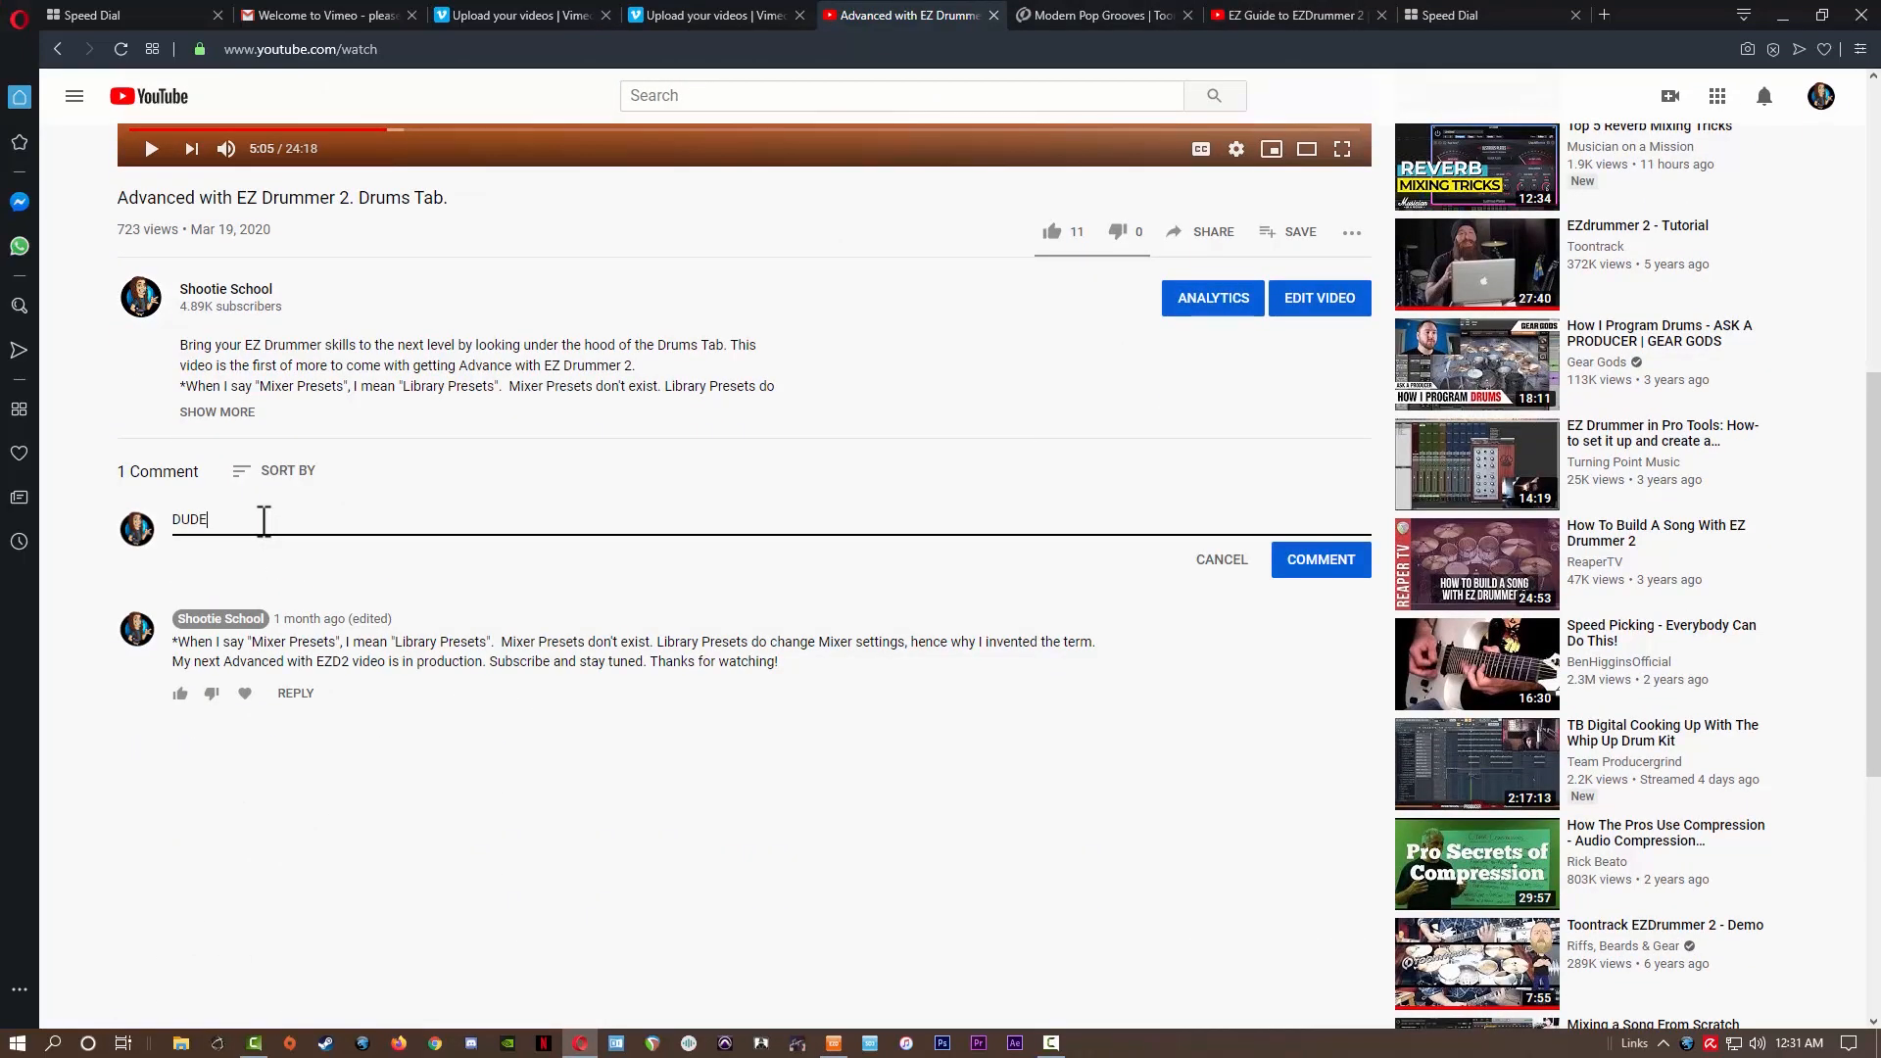
{"action": "type", "text": "!!!! More Cowbell \\m/"}
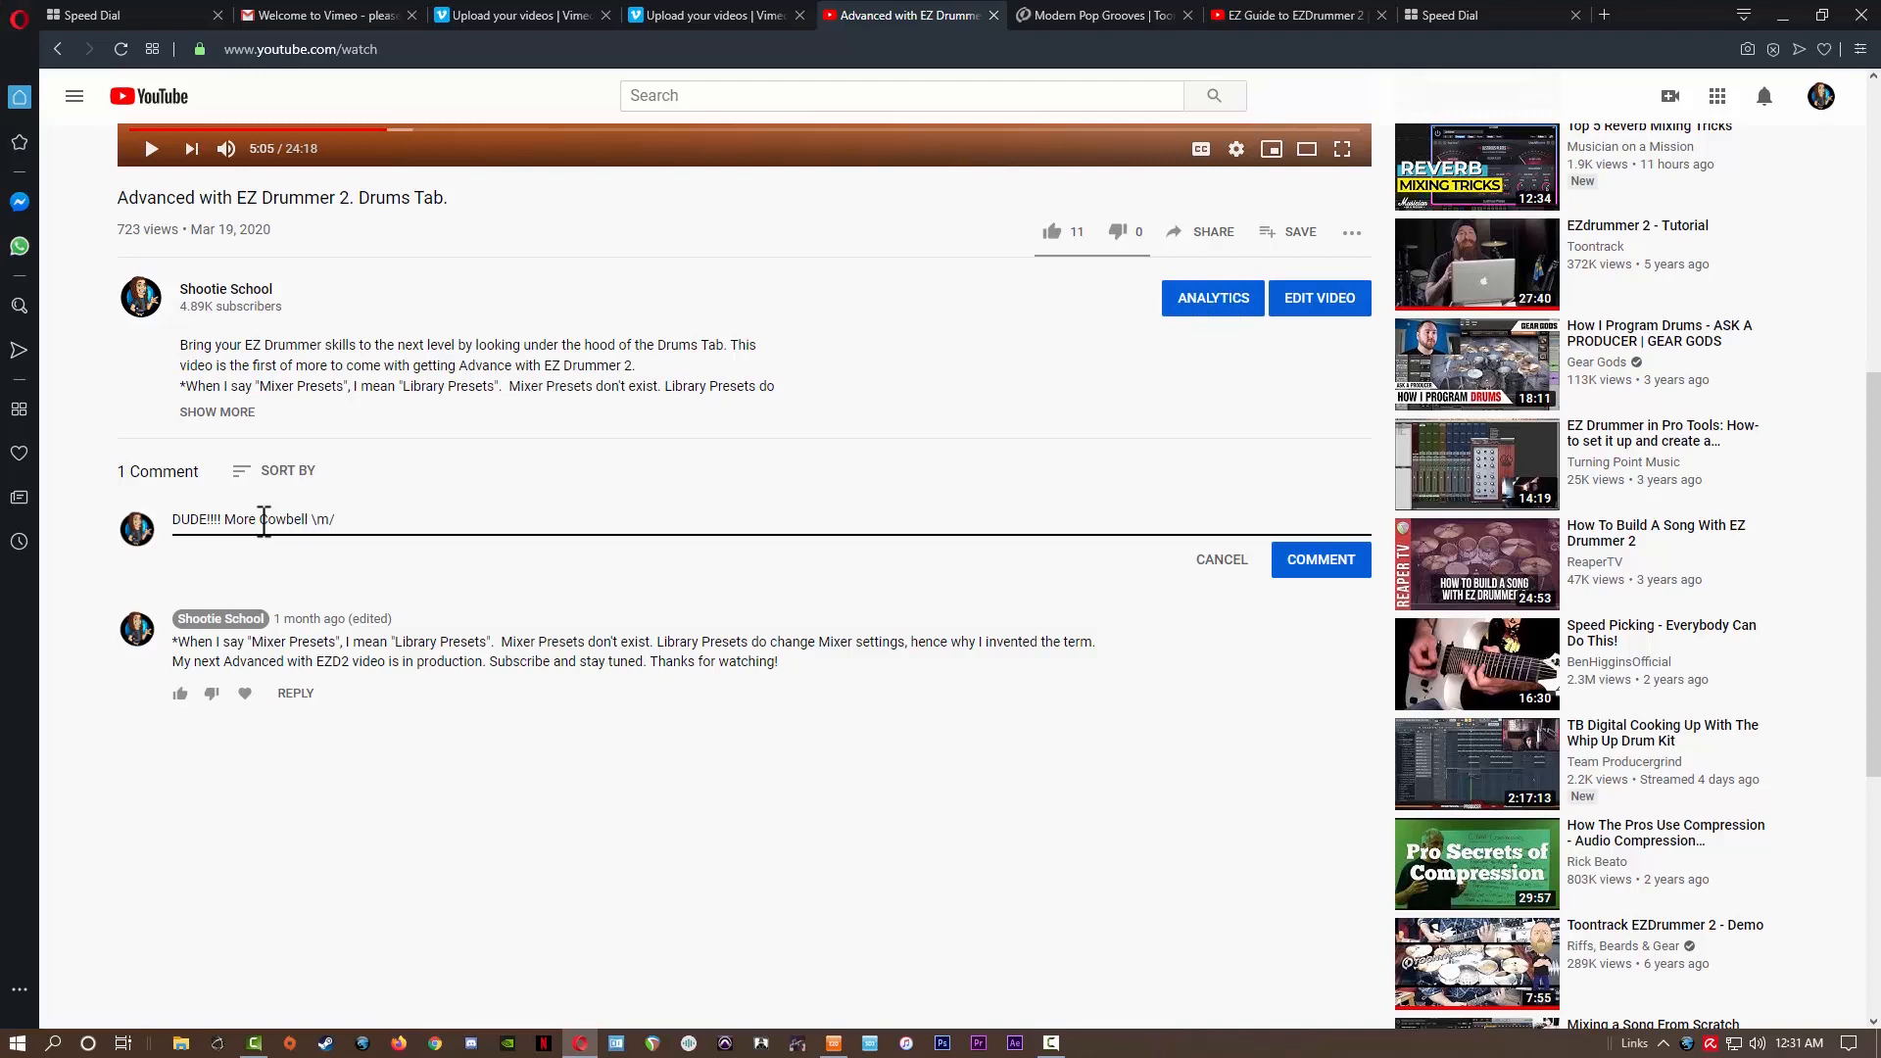